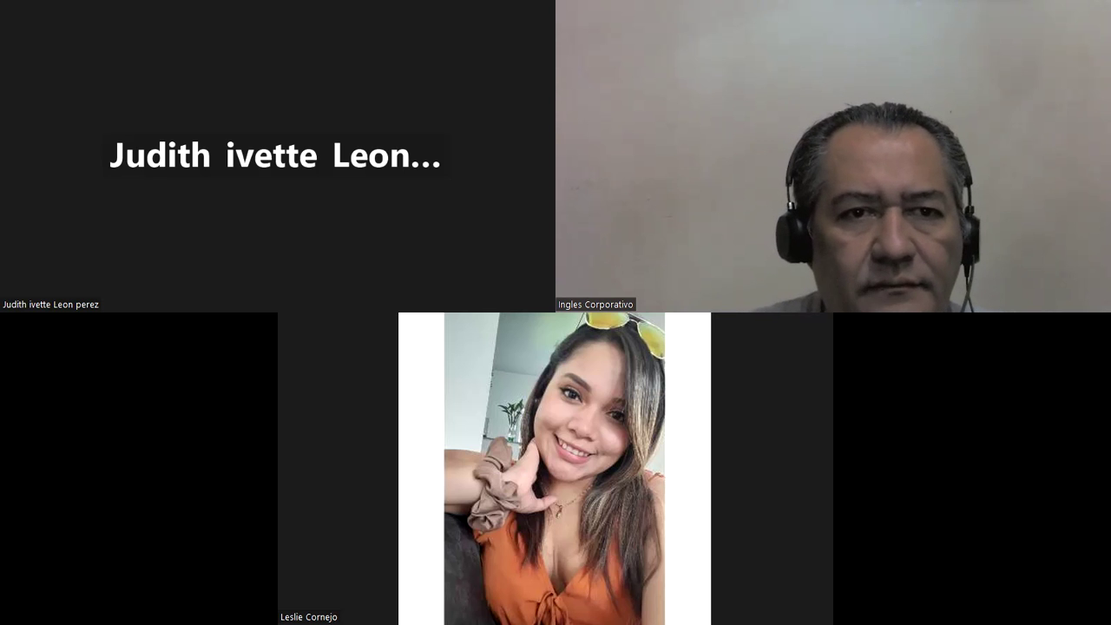
Step: Exit the full-screen Zoom meeting to reveal WhatsApp Web in Chrome
key("alt+Tab")
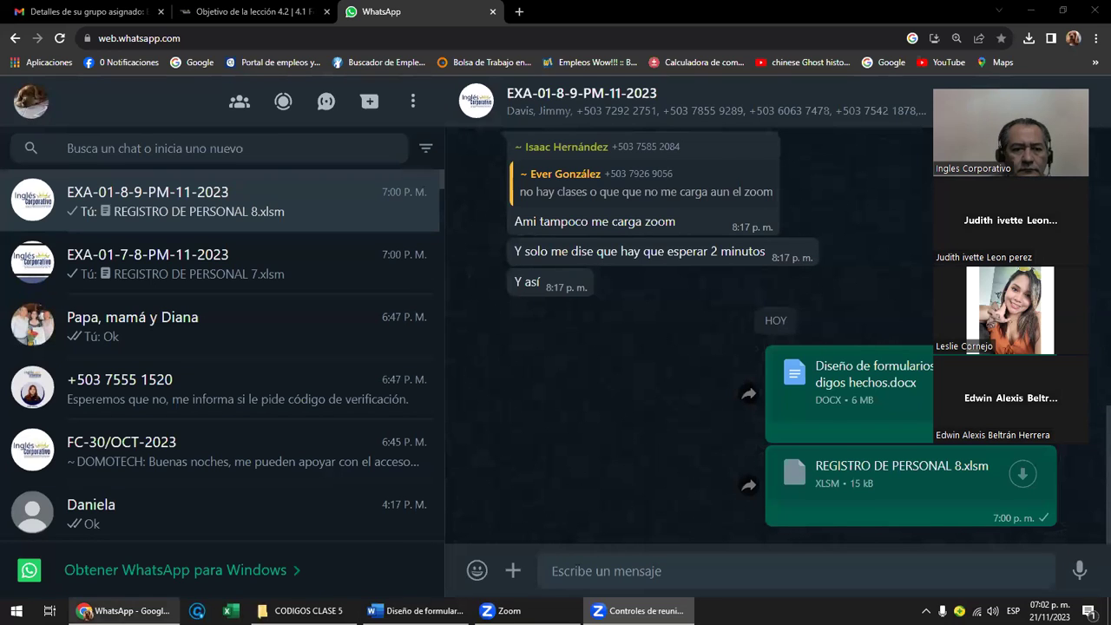
Step: Switch Chrome from WhatsApp Web to the 'Objetivo de la lección 4.2' lesson page
left_click(122, 610)
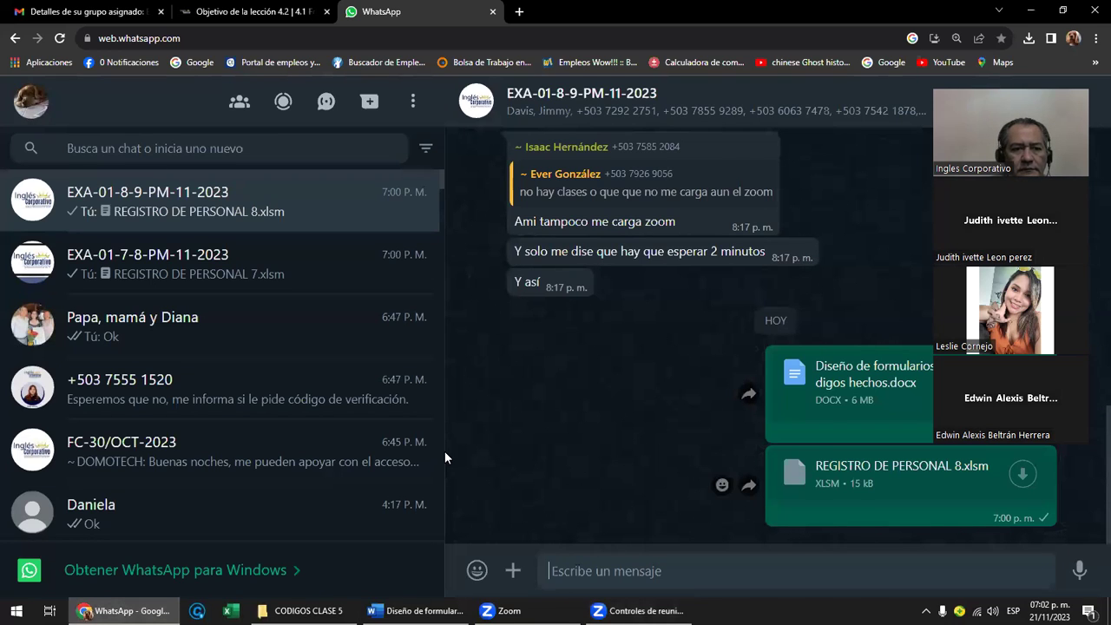
left_click(234, 12)
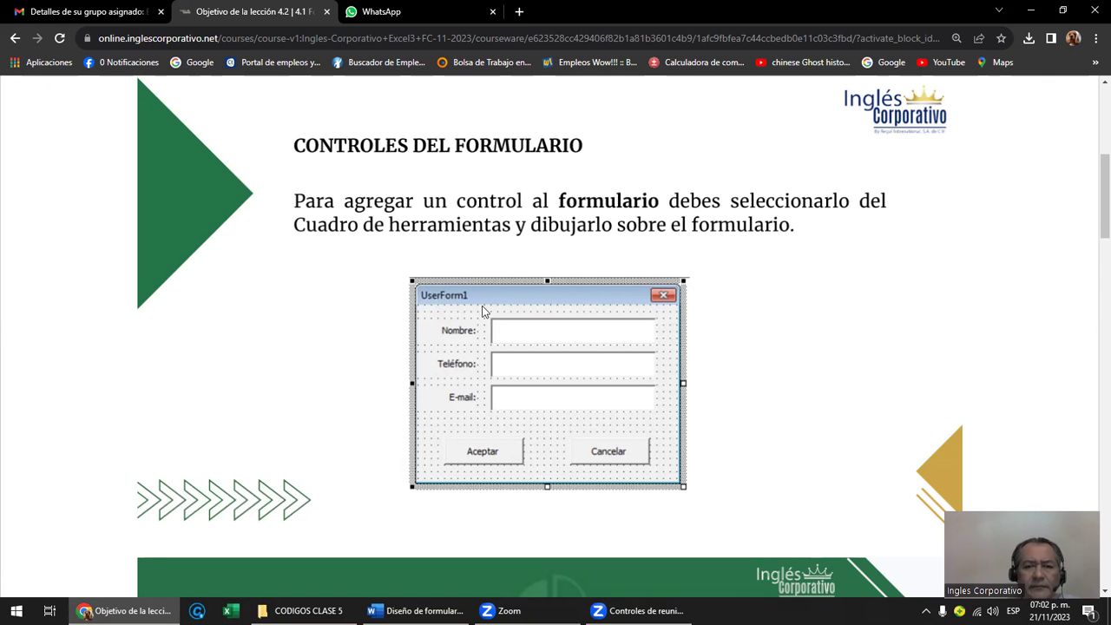
Step: Scroll the form-controls lesson past the Label section to the TEXTBOX explanation
scroll(486, 311, "down", 2)
scroll(487, 310, "down", 2)
scroll(486, 316, "down", 2)
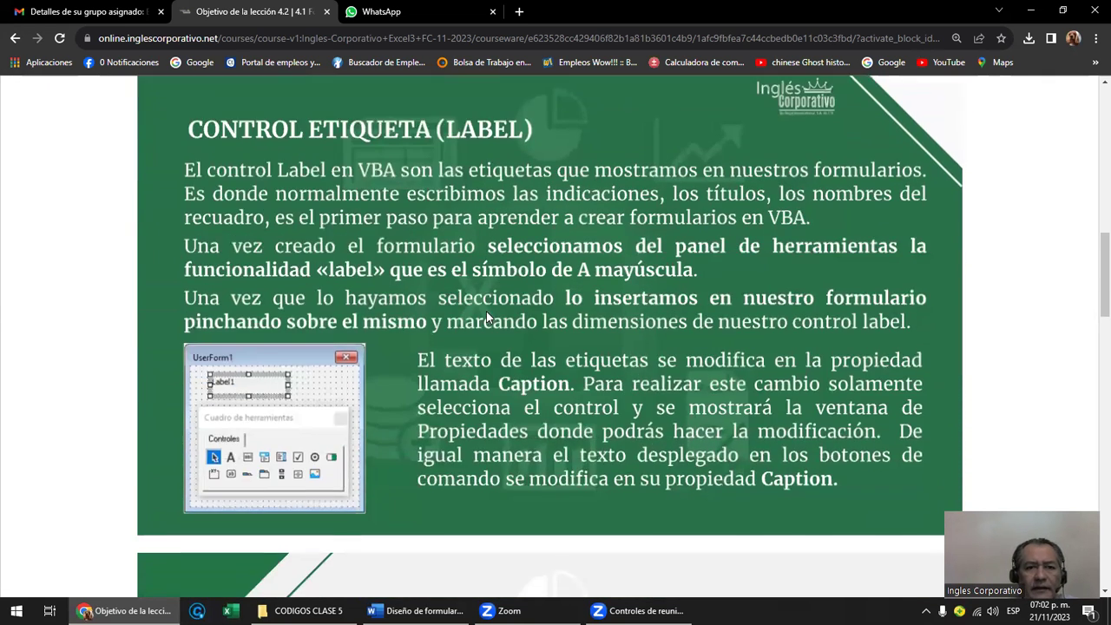
scroll(486, 311, "up", 2)
scroll(486, 311, "up", 2)
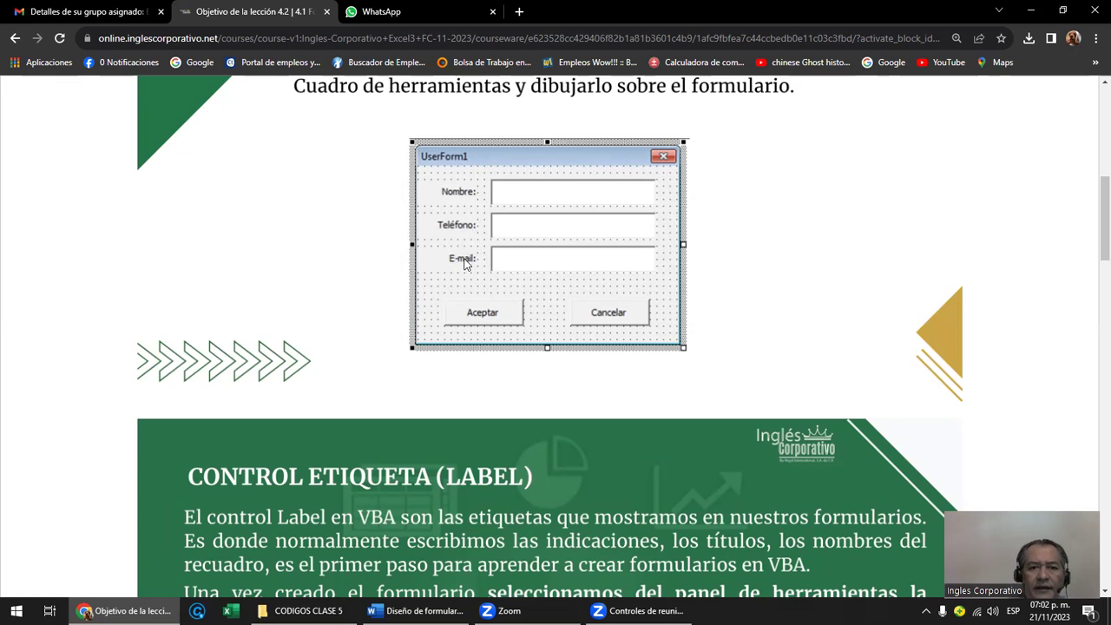
scroll(463, 263, "down", 2)
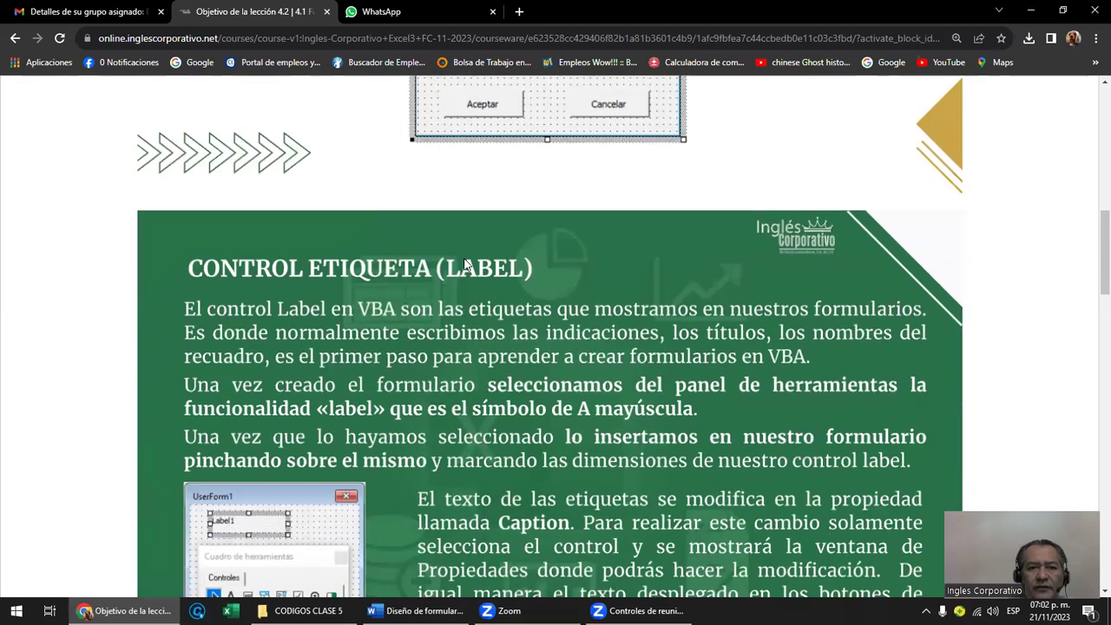
scroll(463, 265, "down", 1)
scroll(463, 257, "down", 2)
scroll(464, 257, "down", 2)
scroll(463, 259, "down", 1)
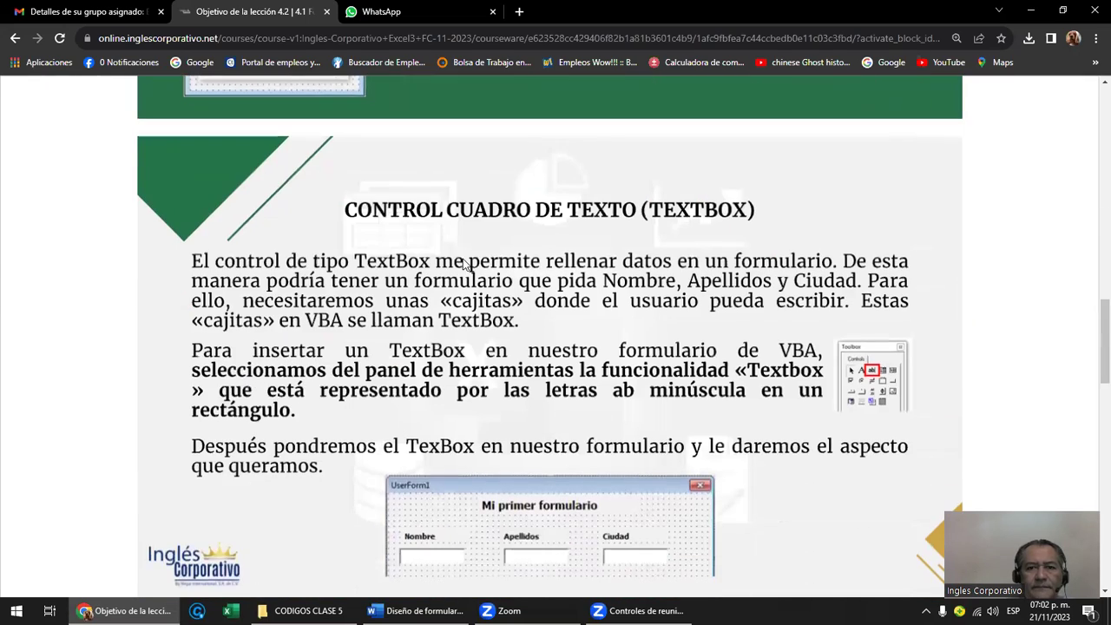
scroll(462, 260, "down", 1)
scroll(462, 259, "down", 1)
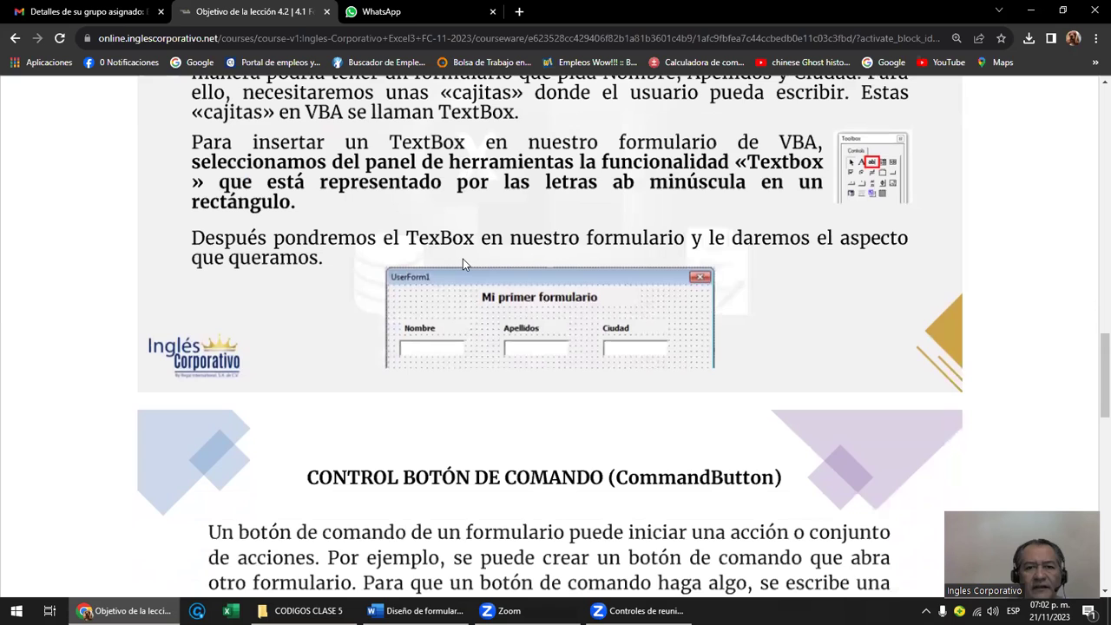
scroll(463, 259, "up", 2)
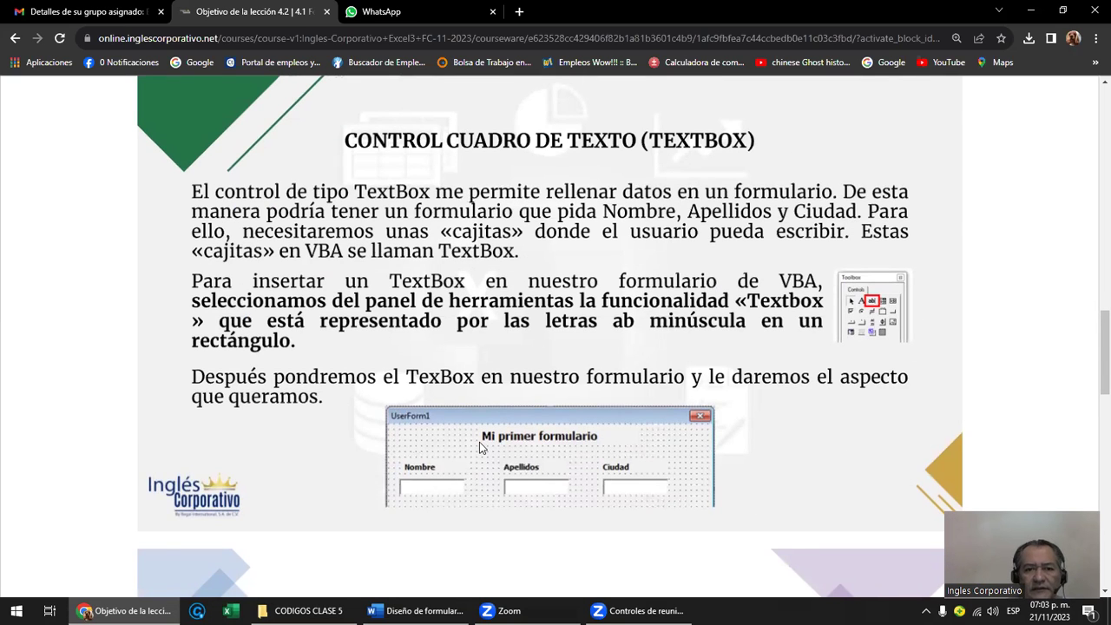
scroll(484, 447, "down", 1)
scroll(484, 447, "down", 1)
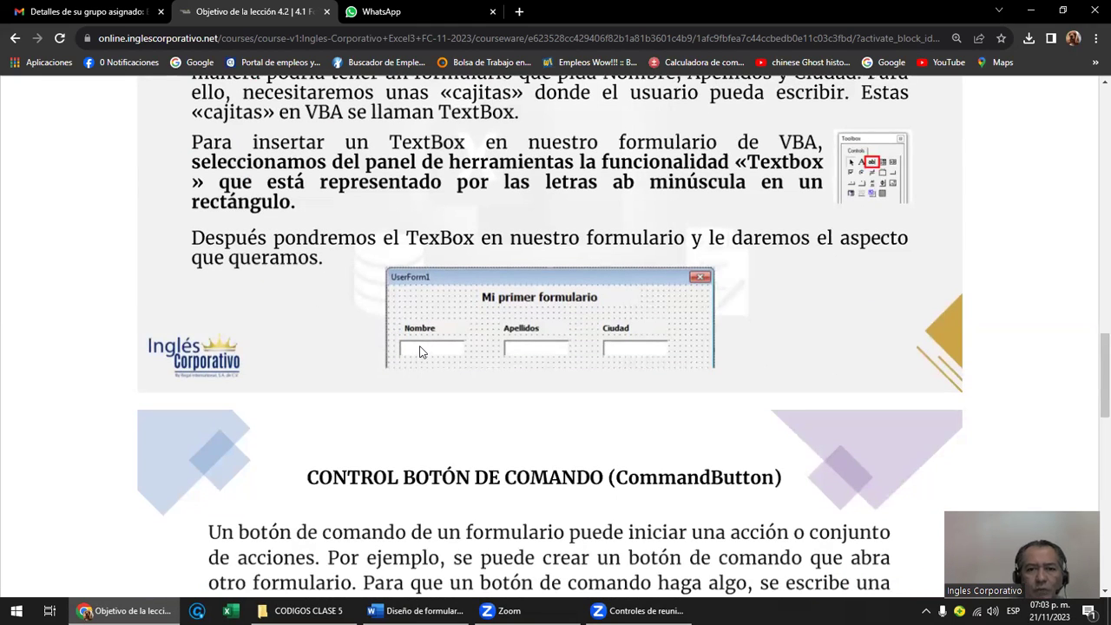
scroll(419, 352, "up", 2)
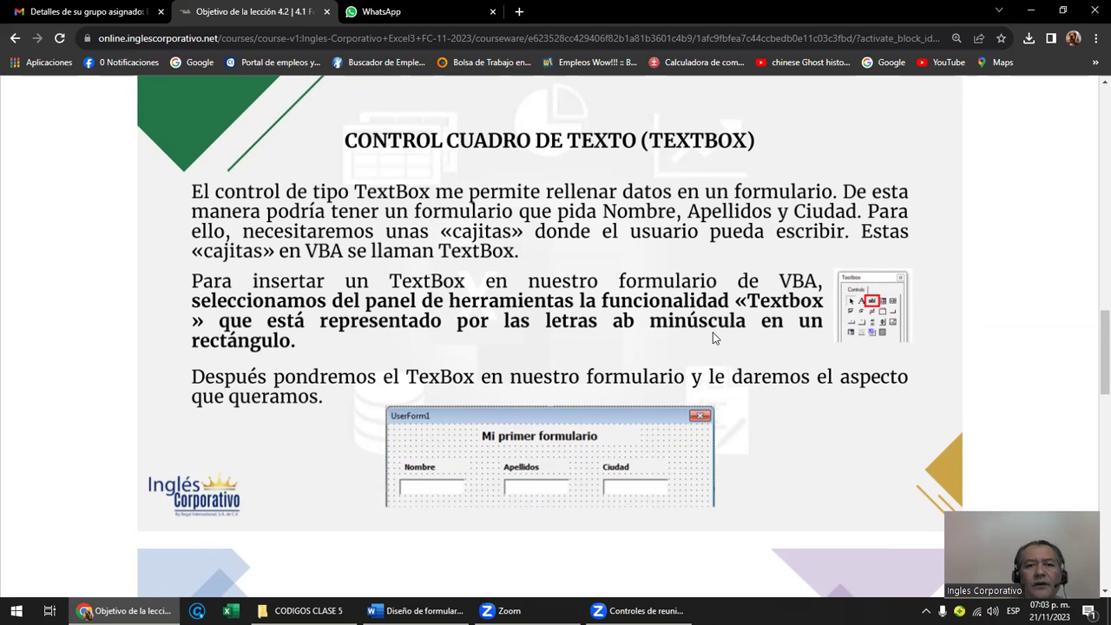
Step: Scroll through the CommandButton section and advance to 'Utilizar controles de Formulario'
scroll(713, 338, "down", 2)
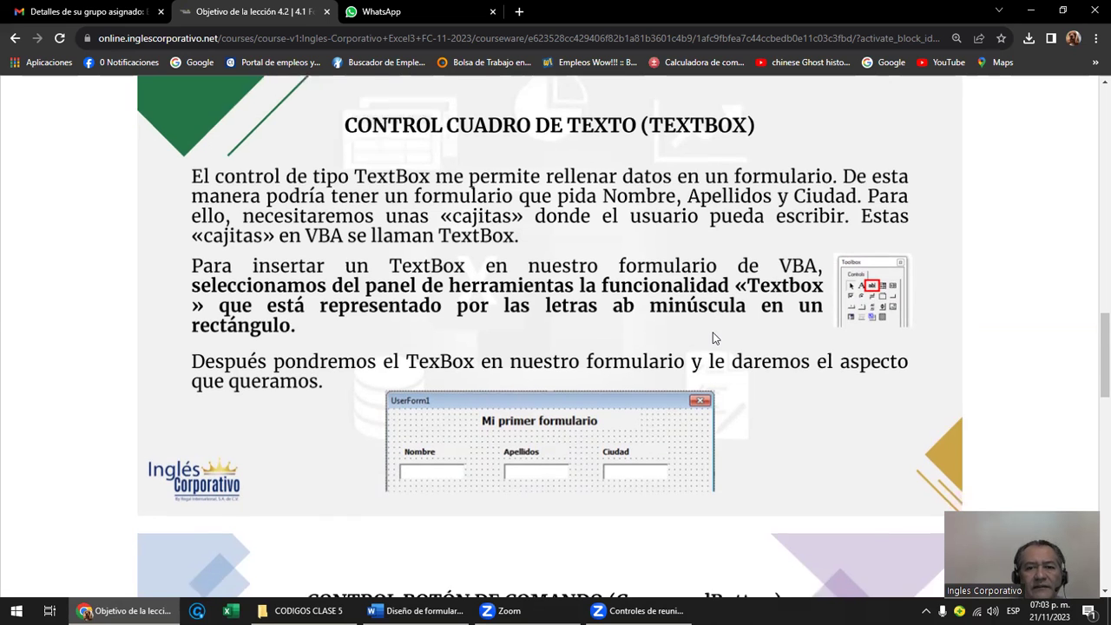
scroll(713, 338, "down", 2)
scroll(713, 338, "down", 1)
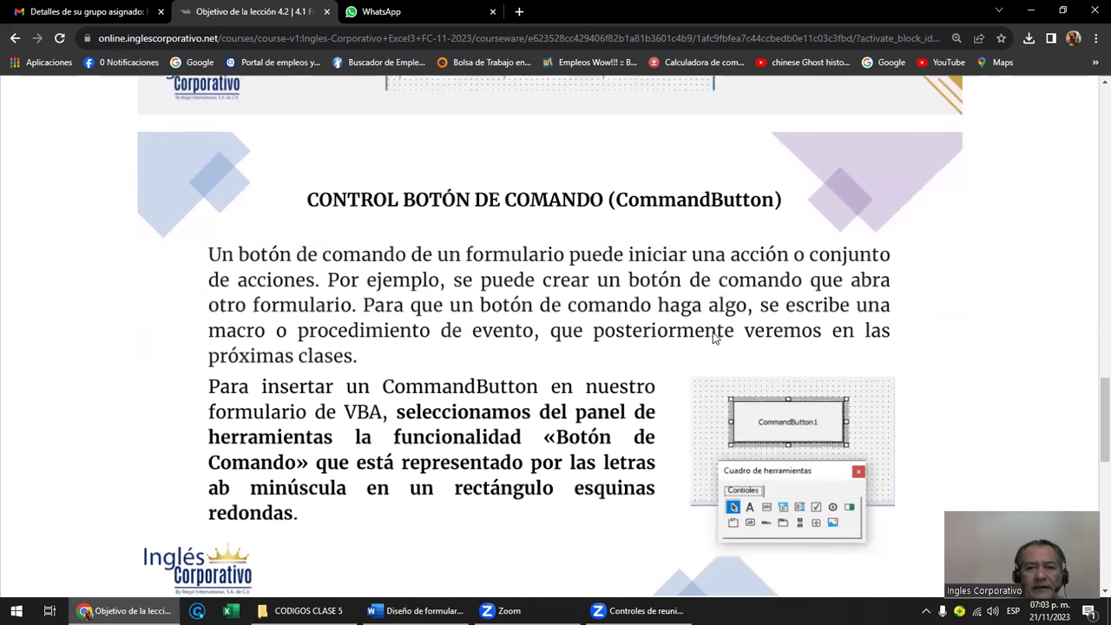
scroll(714, 338, "down", 1)
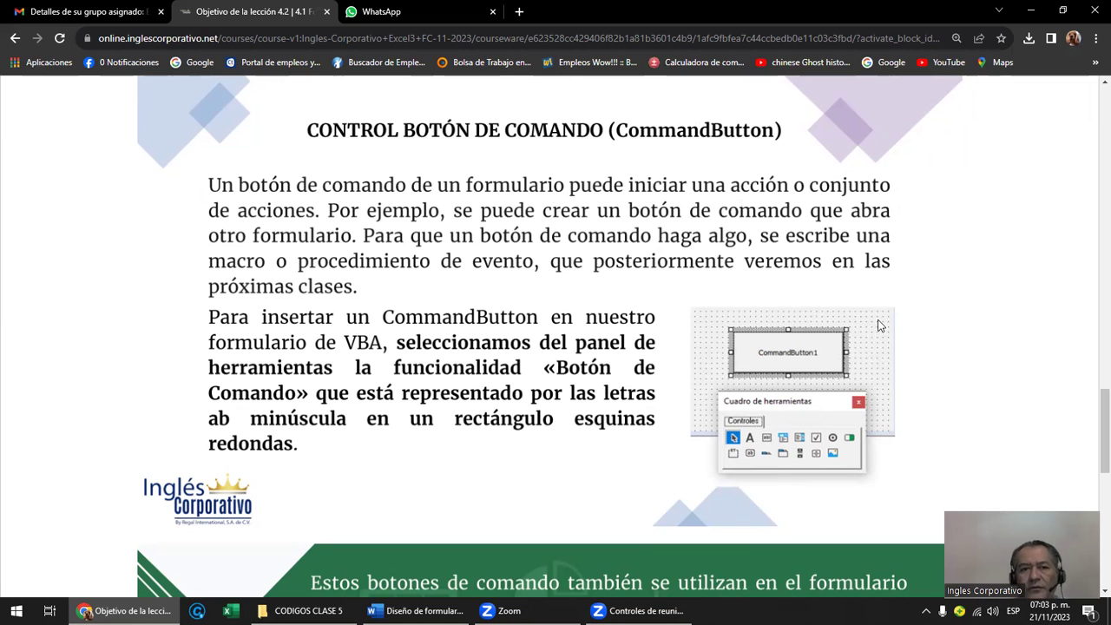
scroll(766, 354, "down", 2)
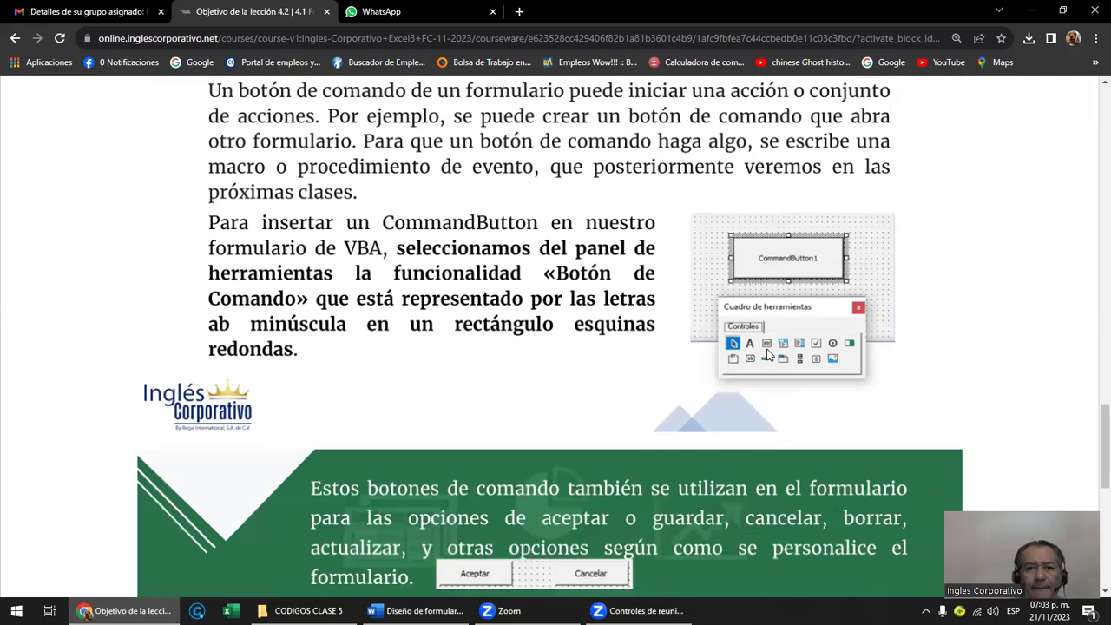
scroll(766, 351, "down", 2)
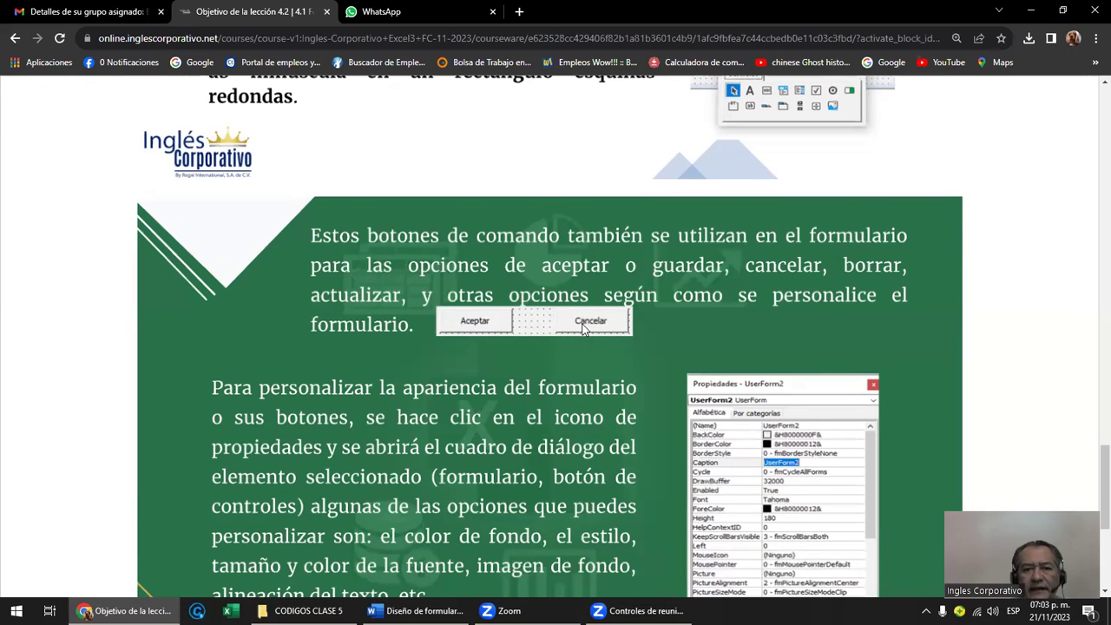
scroll(588, 327, "down", 4)
left_click(605, 404)
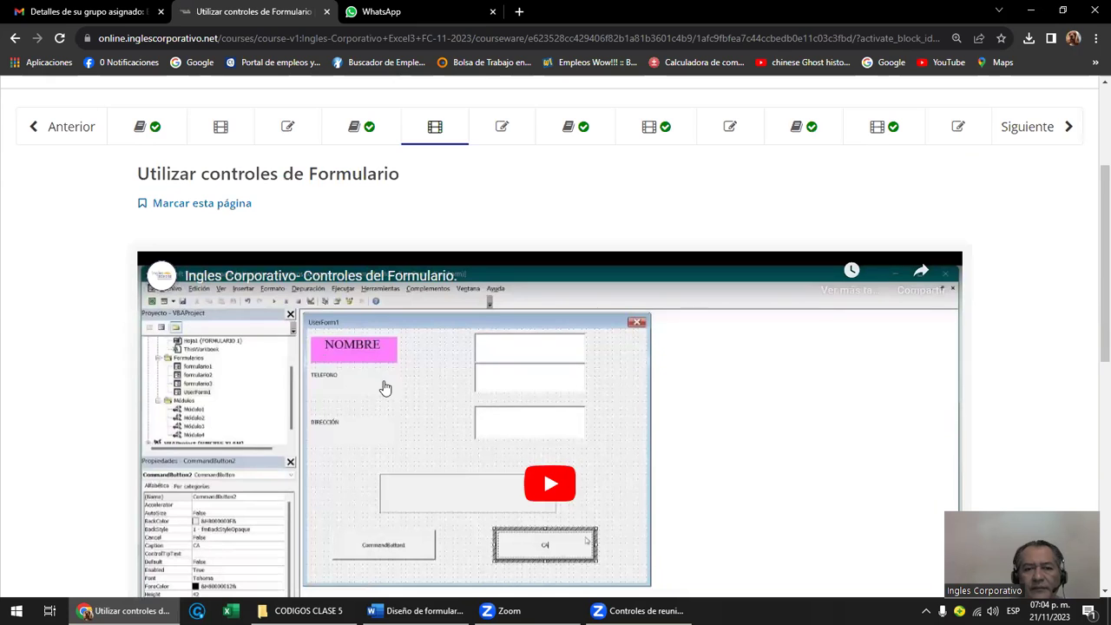
Step: Skip past Laboratorio 14 and scroll lesson 4.3 to the form vs ActiveX controls slide
left_click(1016, 135)
left_click(1017, 135)
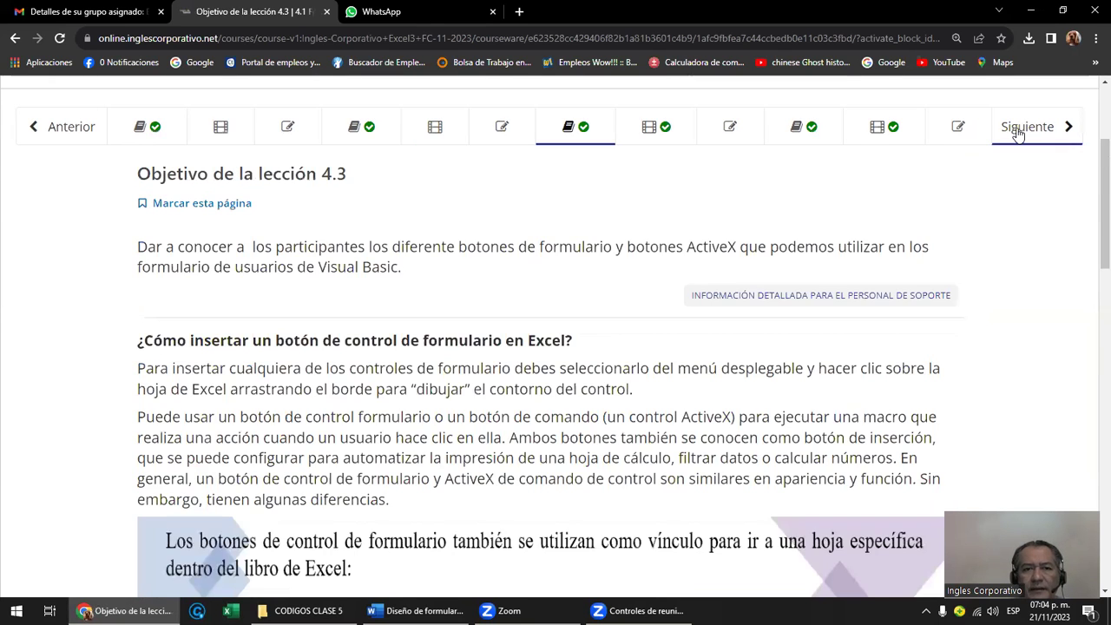
scroll(761, 316, "down", 3)
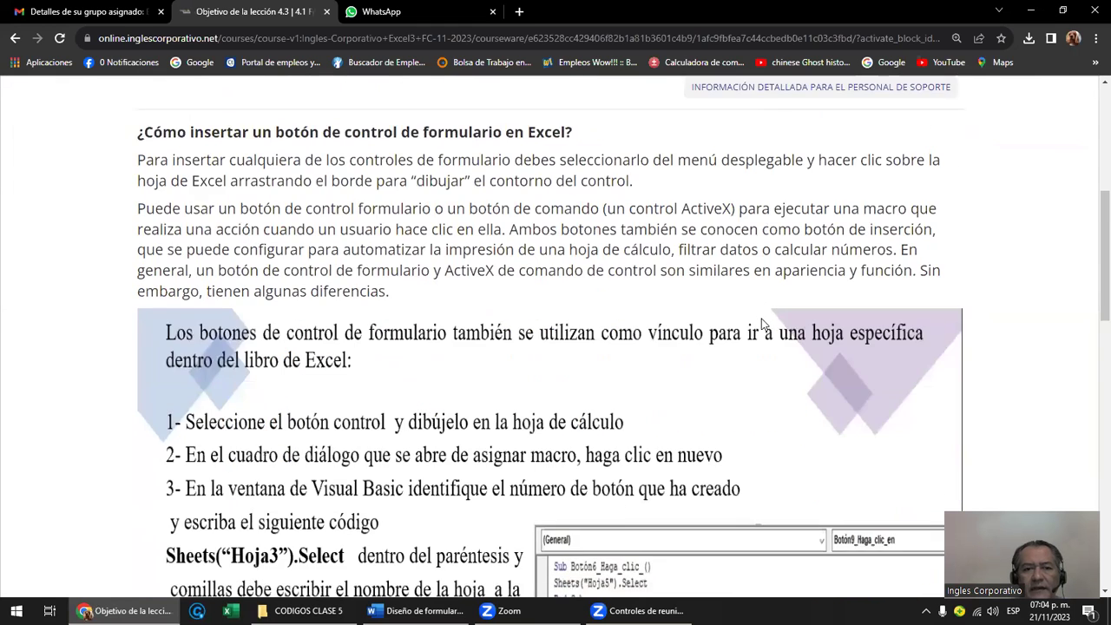
scroll(761, 320, "down", 2)
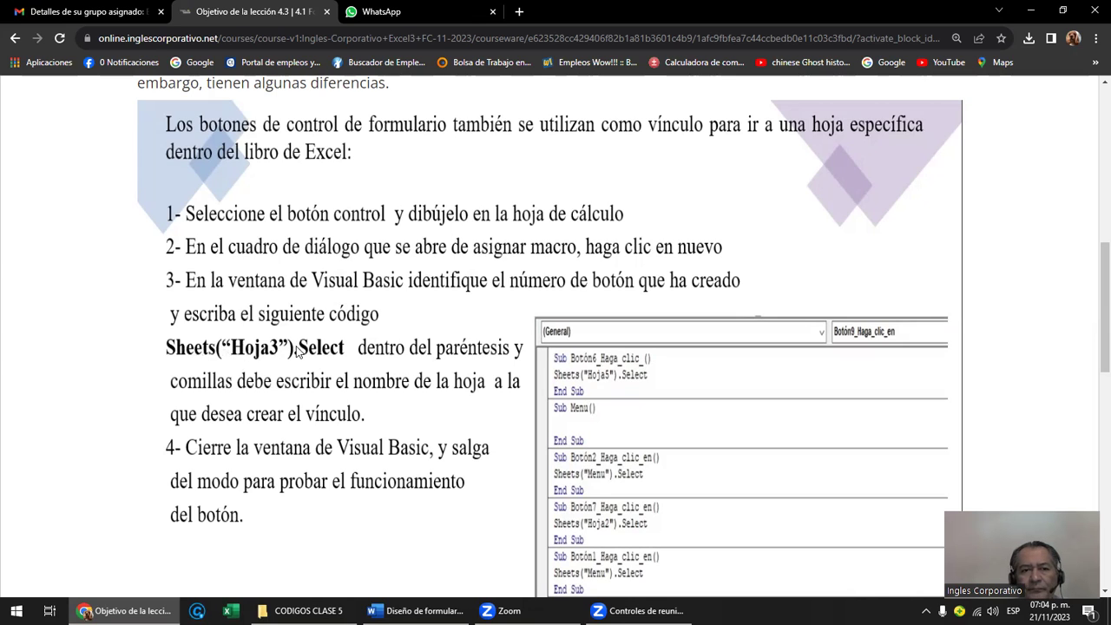
scroll(269, 354, "down", 2)
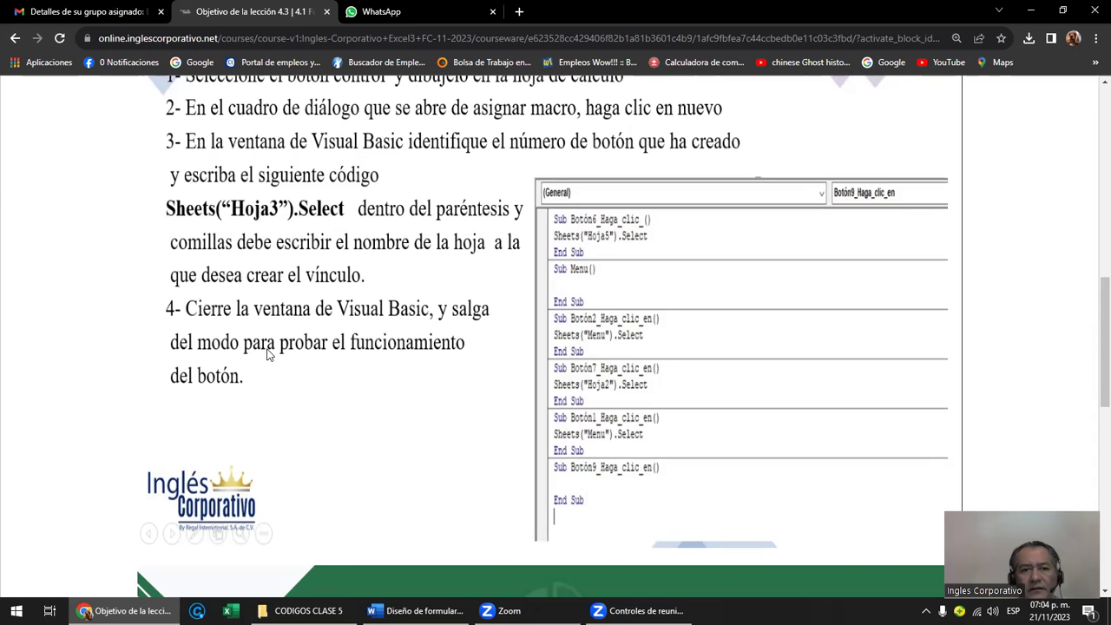
scroll(267, 351, "down", 4)
scroll(267, 351, "down", 2)
scroll(267, 352, "down", 2)
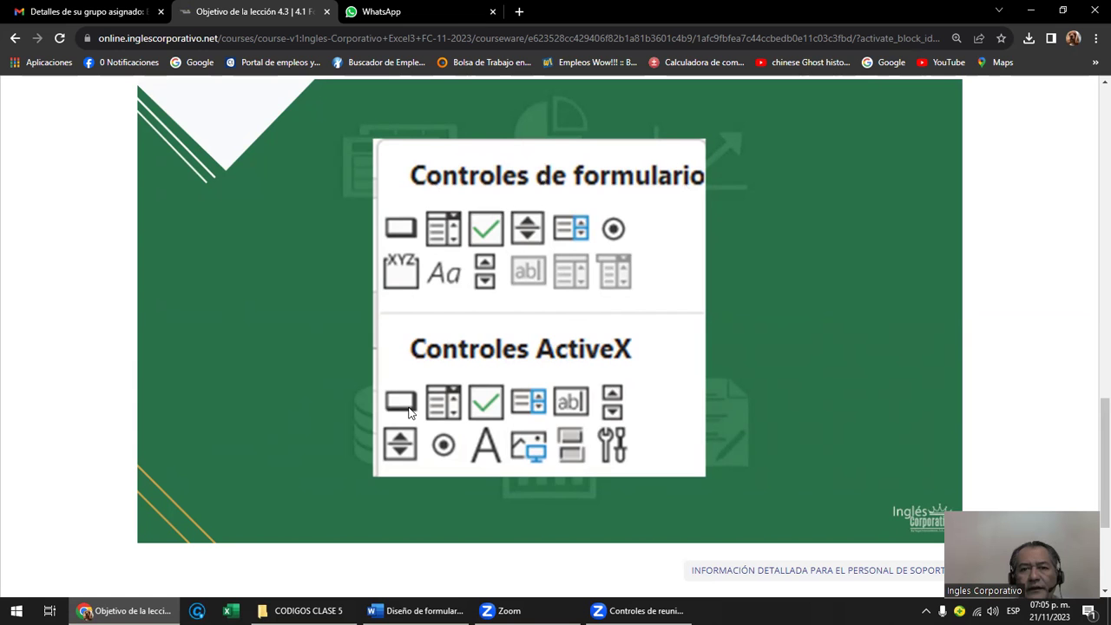
scroll(409, 411, "down", 3)
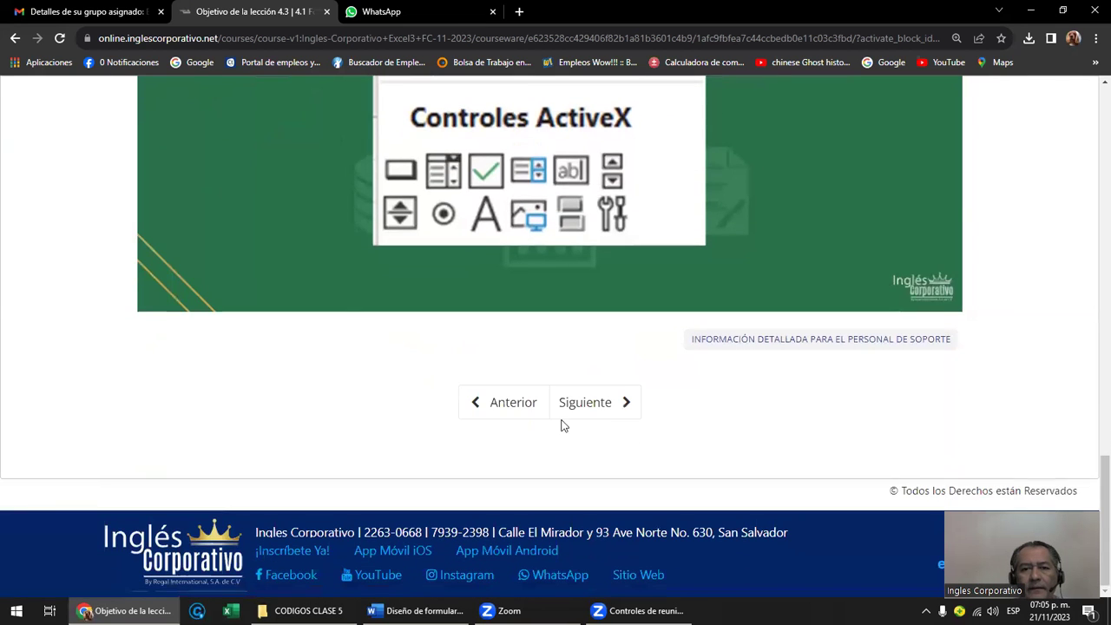
Step: Advance to 'Como usar botones de control de los Formularios' and scroll to its practice-file link
left_click(588, 414)
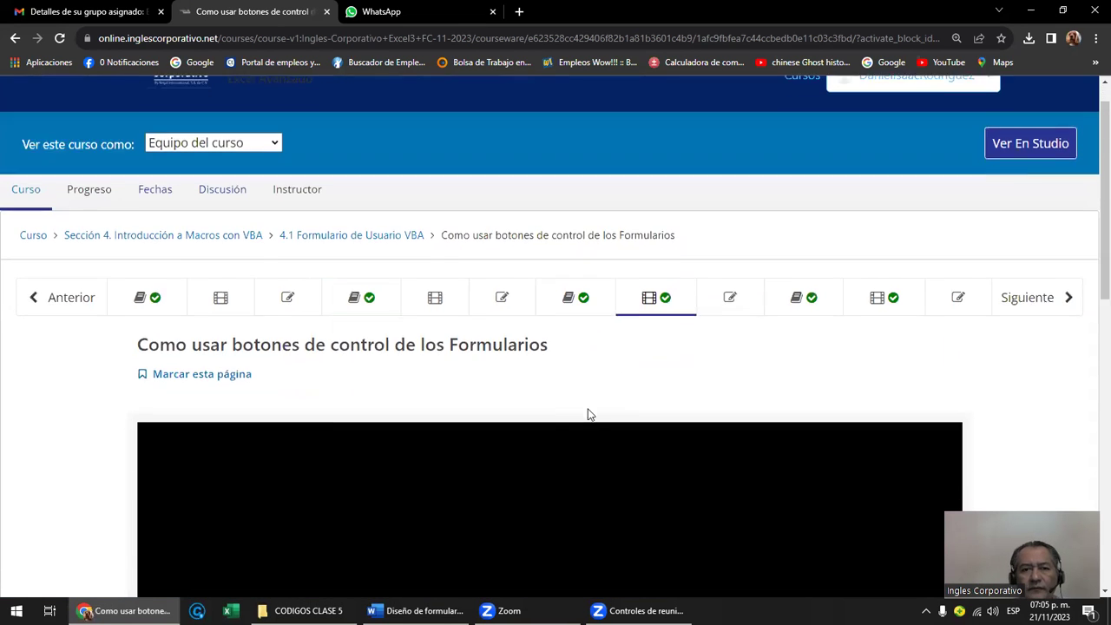
scroll(588, 414, "down", 4)
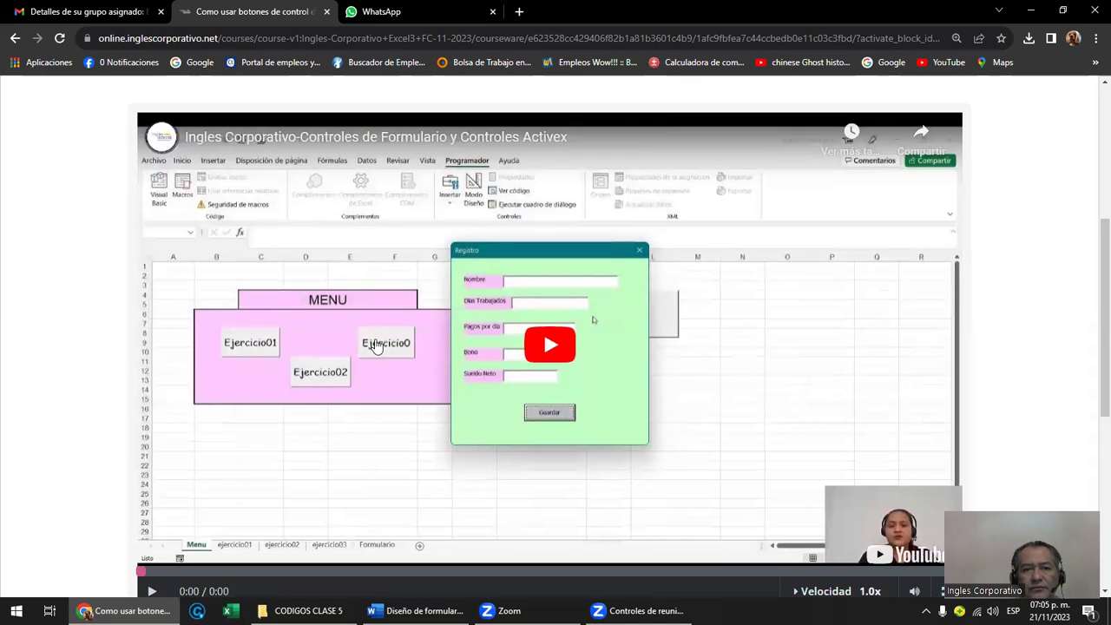
scroll(306, 399, "down", 1)
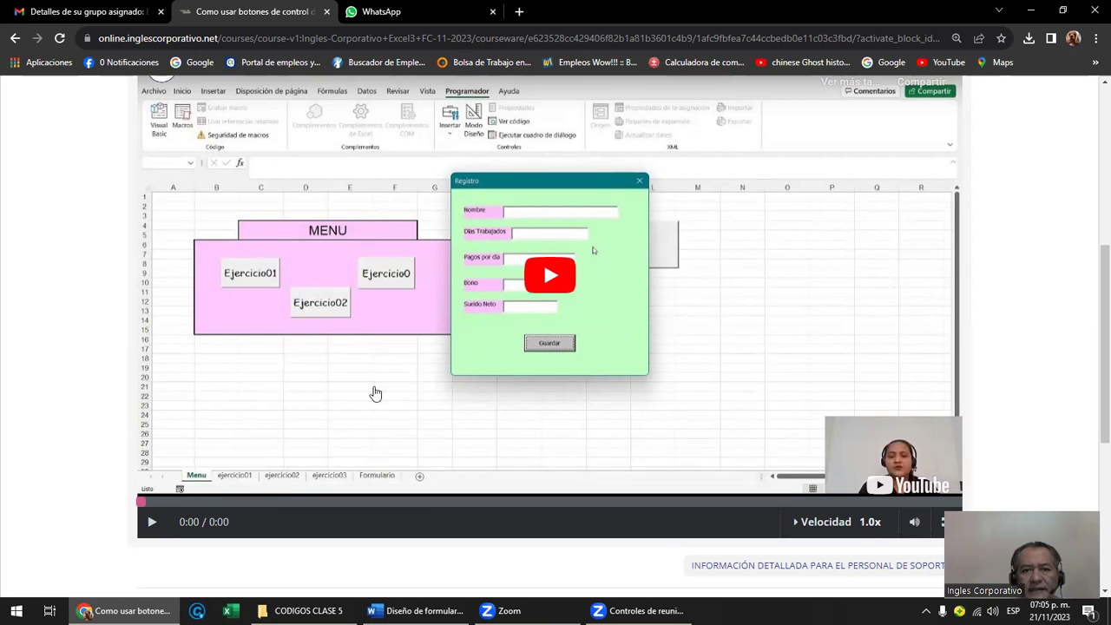
scroll(302, 311, "up", 1)
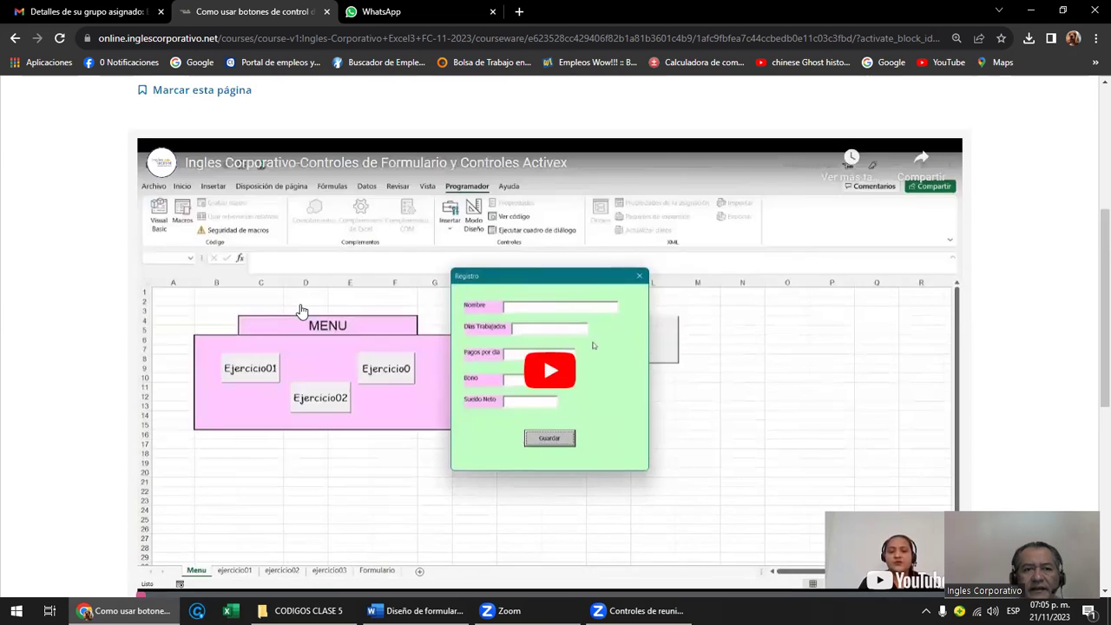
scroll(302, 311, "up", 4)
scroll(299, 316, "down", 4)
scroll(299, 316, "down", 2)
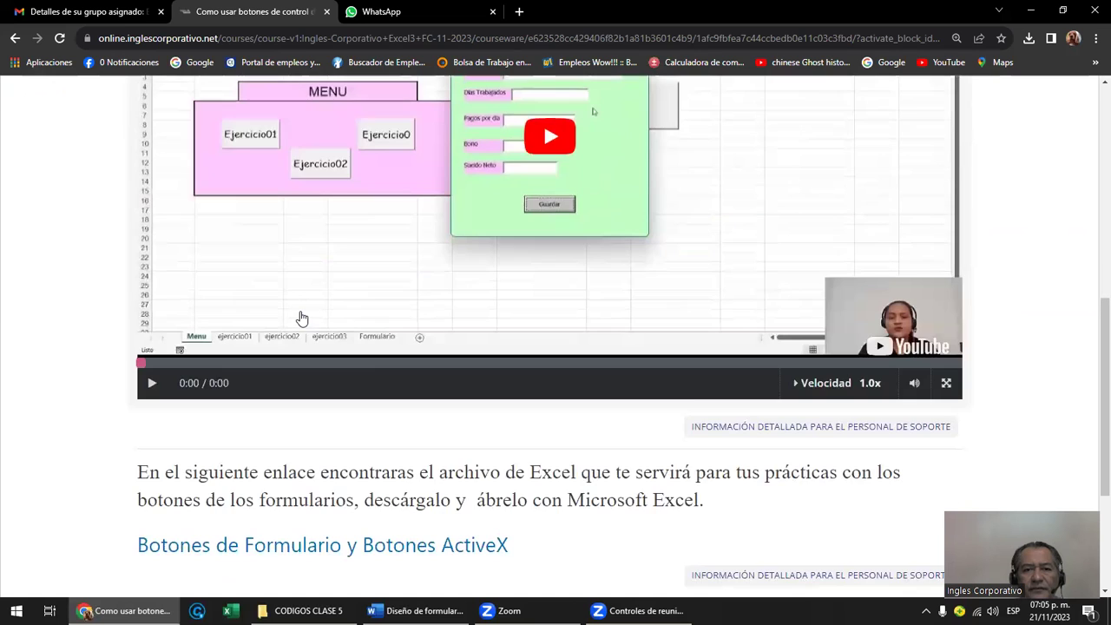
scroll(453, 476, "down", 2)
scroll(458, 473, "down", 1)
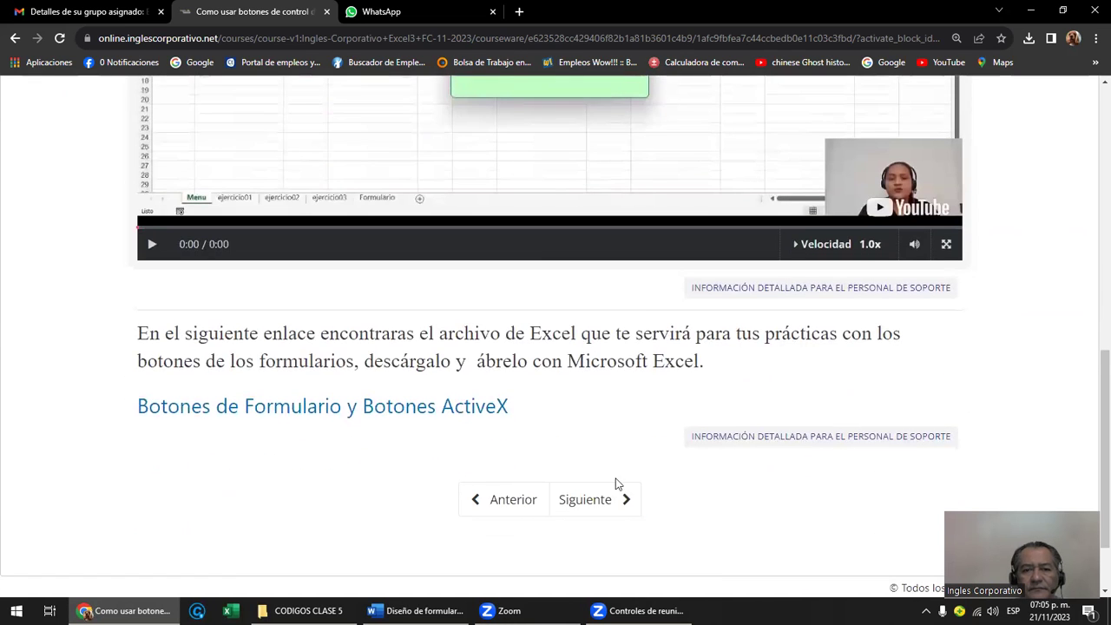
Step: Move forward through the Laboratorio 15 quiz to the following unit
left_click(584, 501)
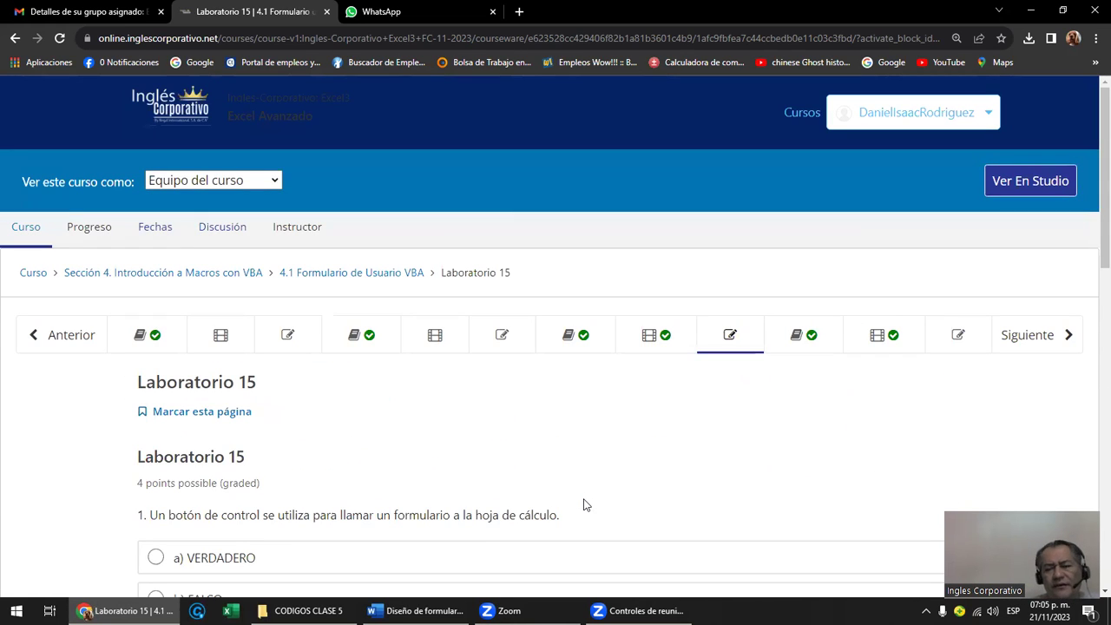
scroll(521, 452, "down", 3)
scroll(494, 434, "down", 3)
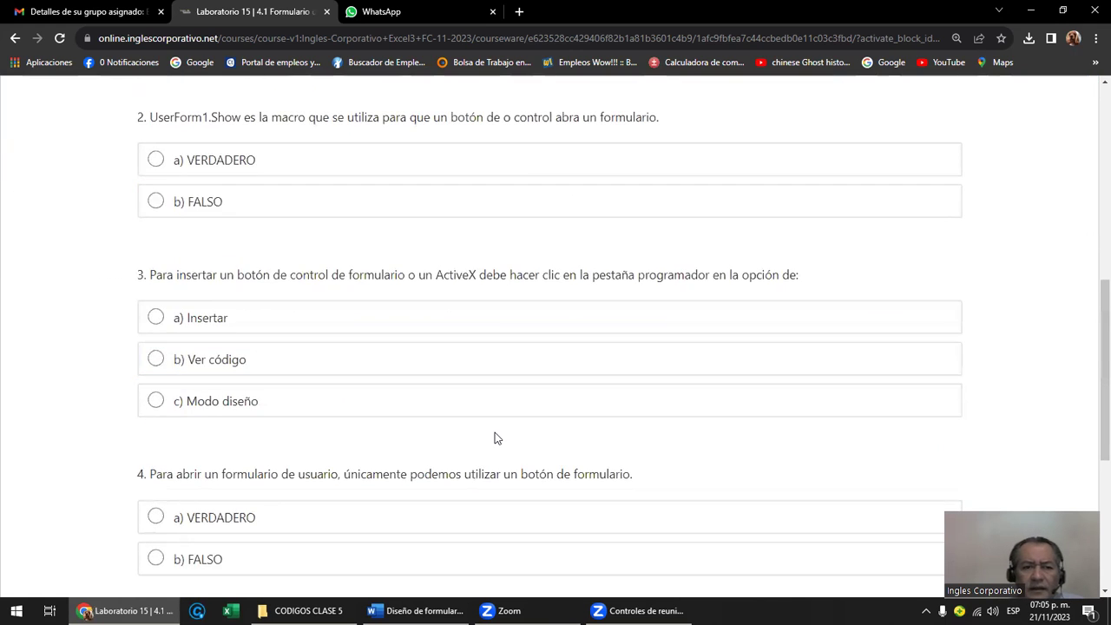
scroll(499, 434, "down", 2)
scroll(500, 434, "down", 2)
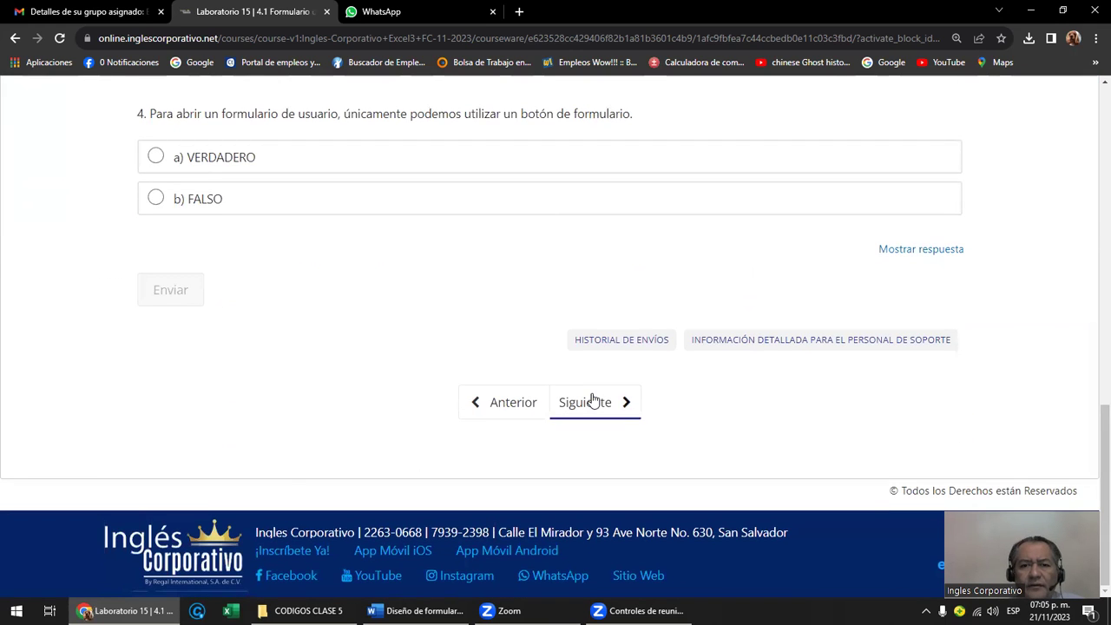
left_click(593, 401)
scroll(594, 399, "down", 2)
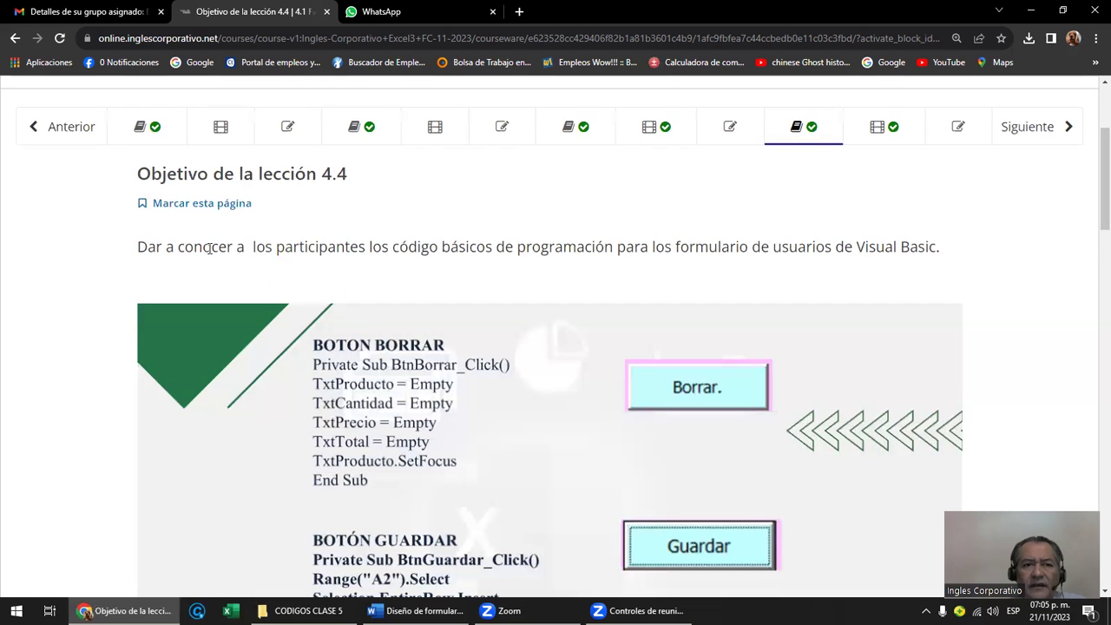
scroll(104, 224, "up", 2)
Step: Go back two units to the 'Como usar botones de control' video lesson
left_click(75, 269)
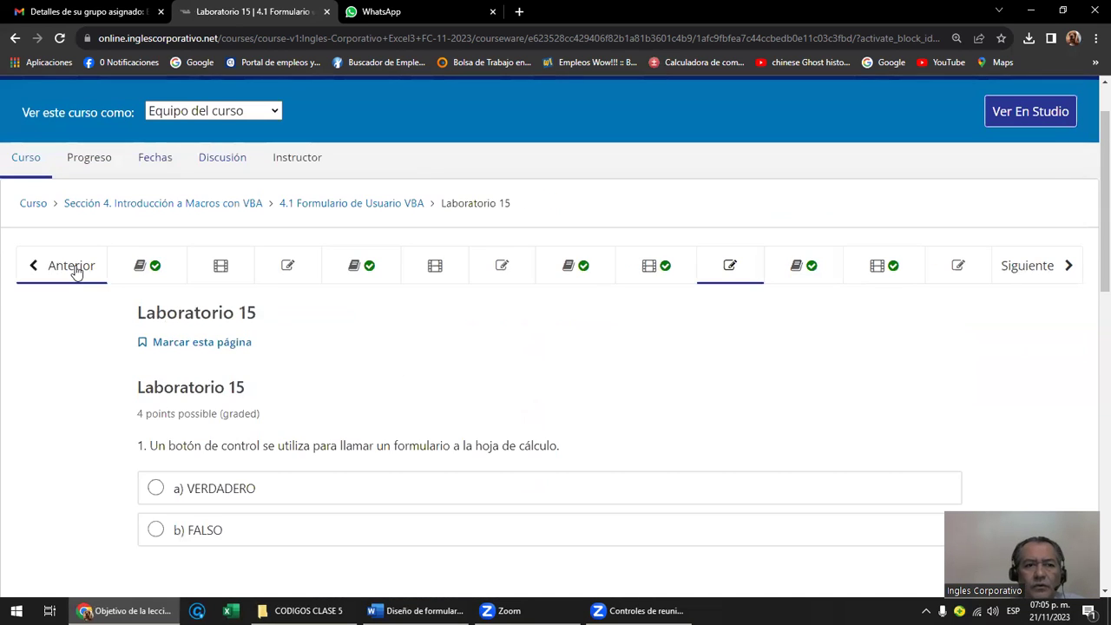
left_click(75, 269)
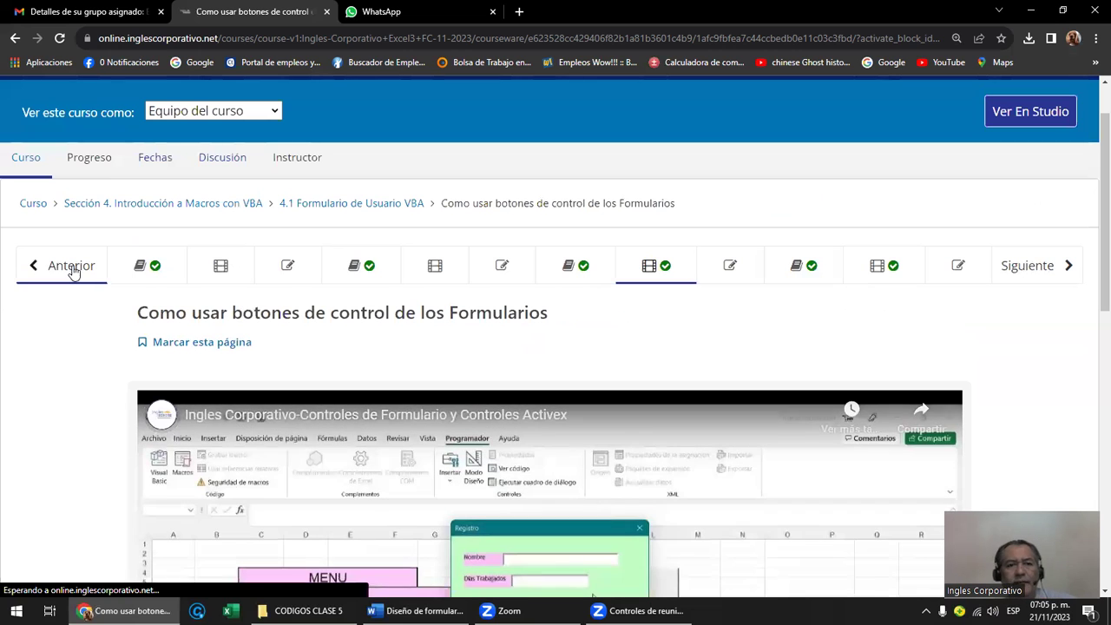
scroll(280, 395, "down", 2)
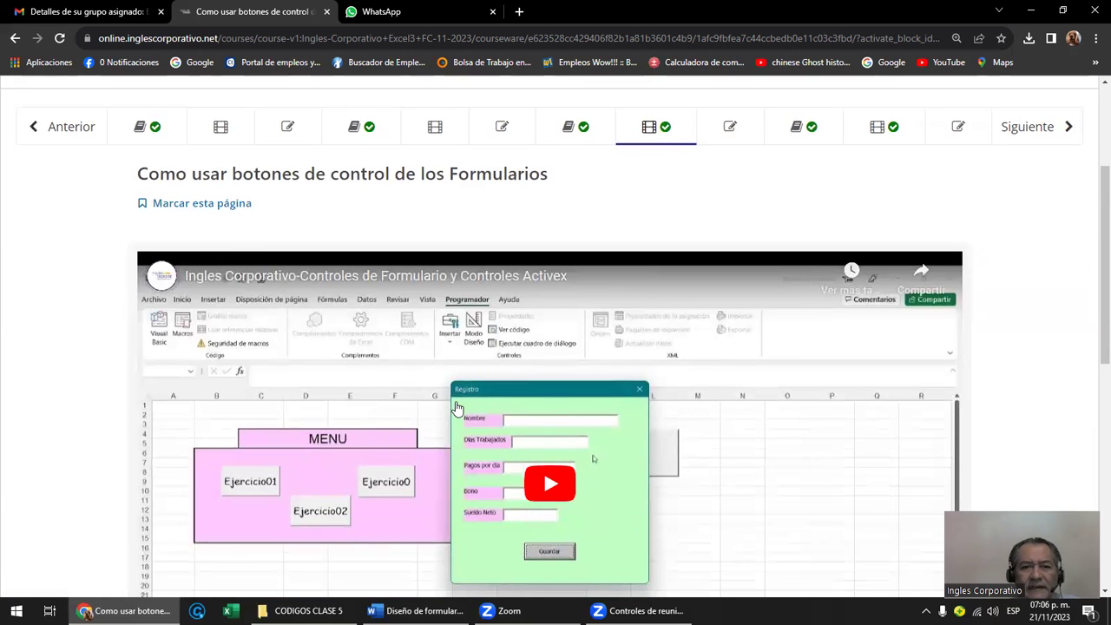
scroll(455, 408, "down", 2)
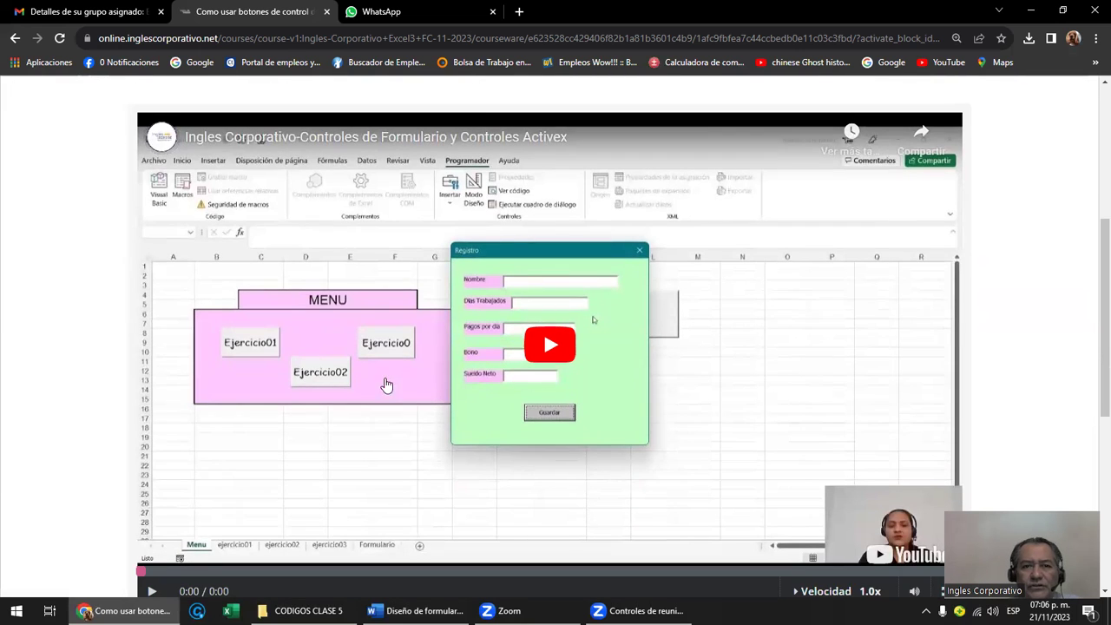
scroll(385, 350, "down", 1)
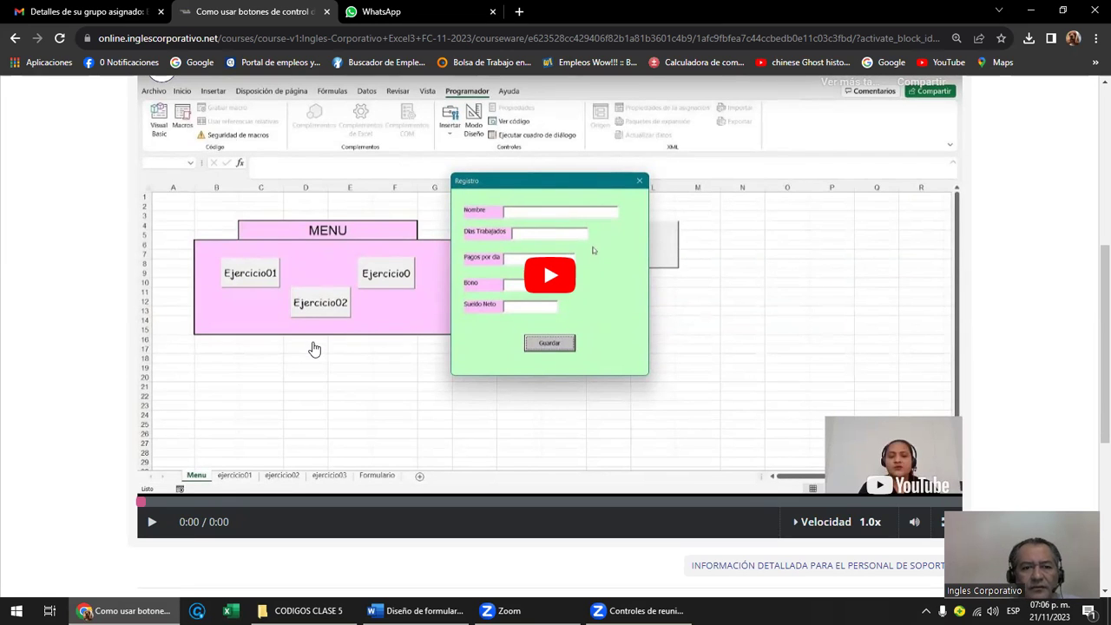
Step: Show the Windows desktop and reposition the REGISTRO DE PERSONAL 7 workbook icon
mouse_move(304, 611)
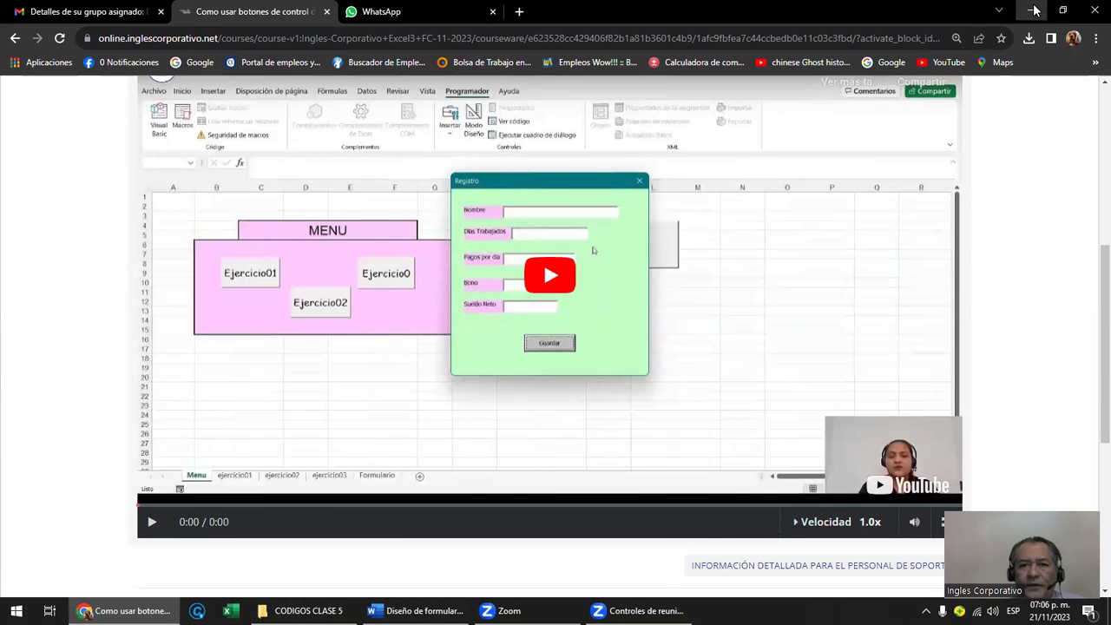
key("super+d")
left_click_drag(556, 460, 753, 319)
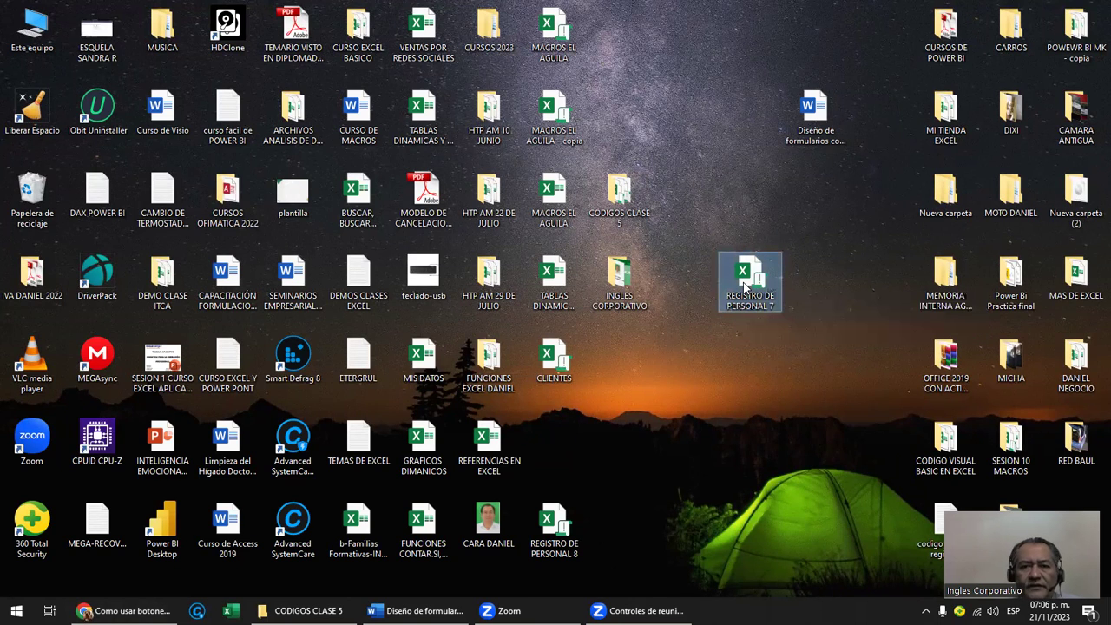
Step: Open REGISTRO DE PERSONAL 7, enable its macro content, then close Excel
double_click(745, 287)
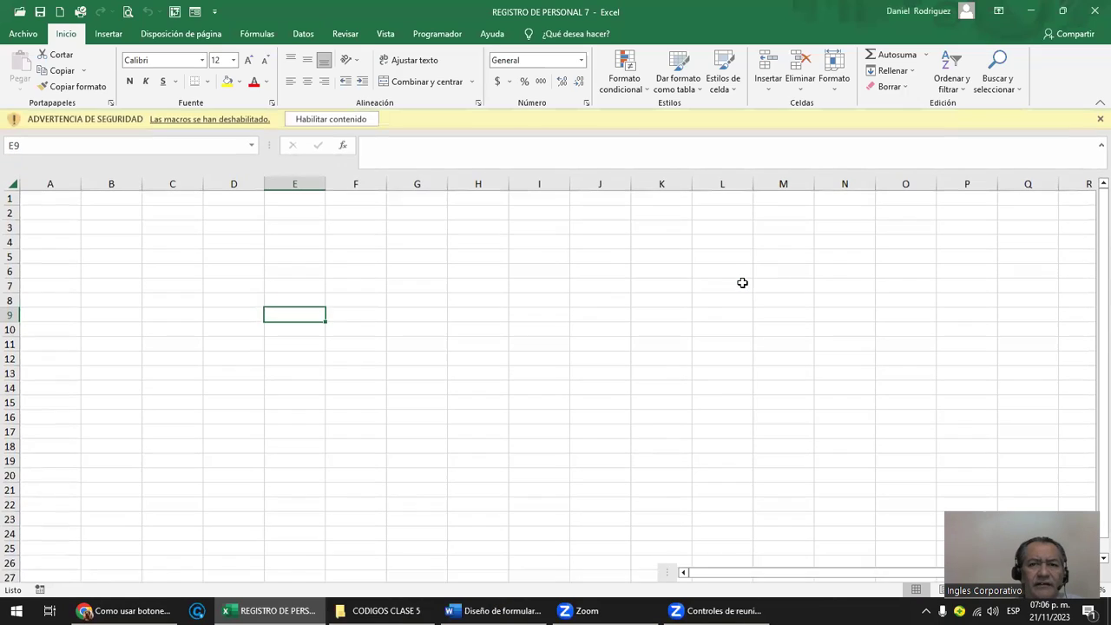
left_click(330, 121)
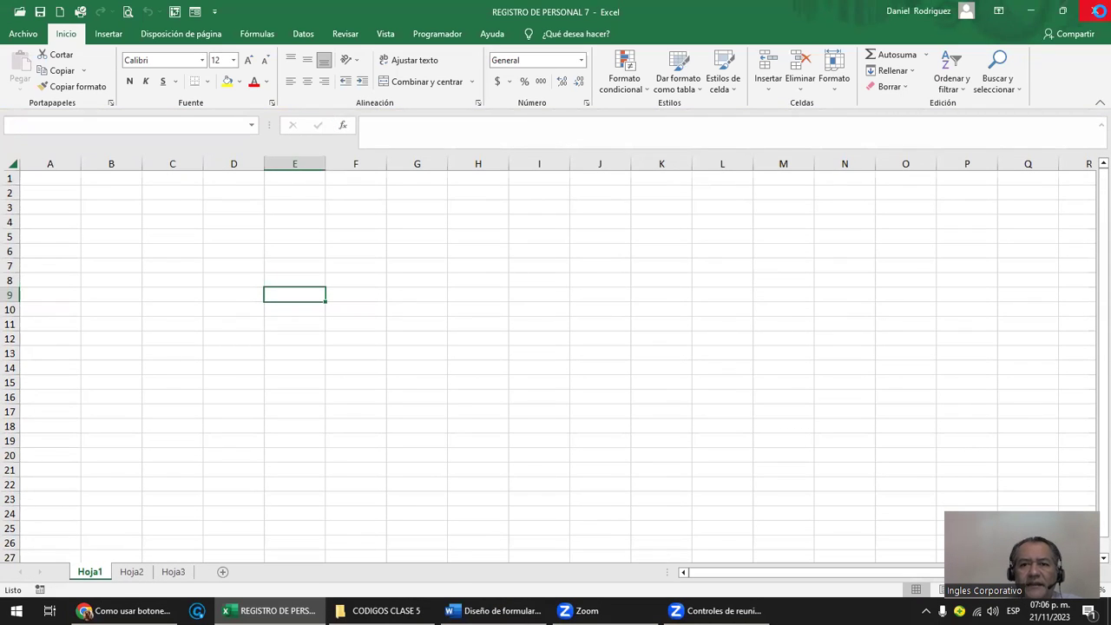
left_click(1099, 11)
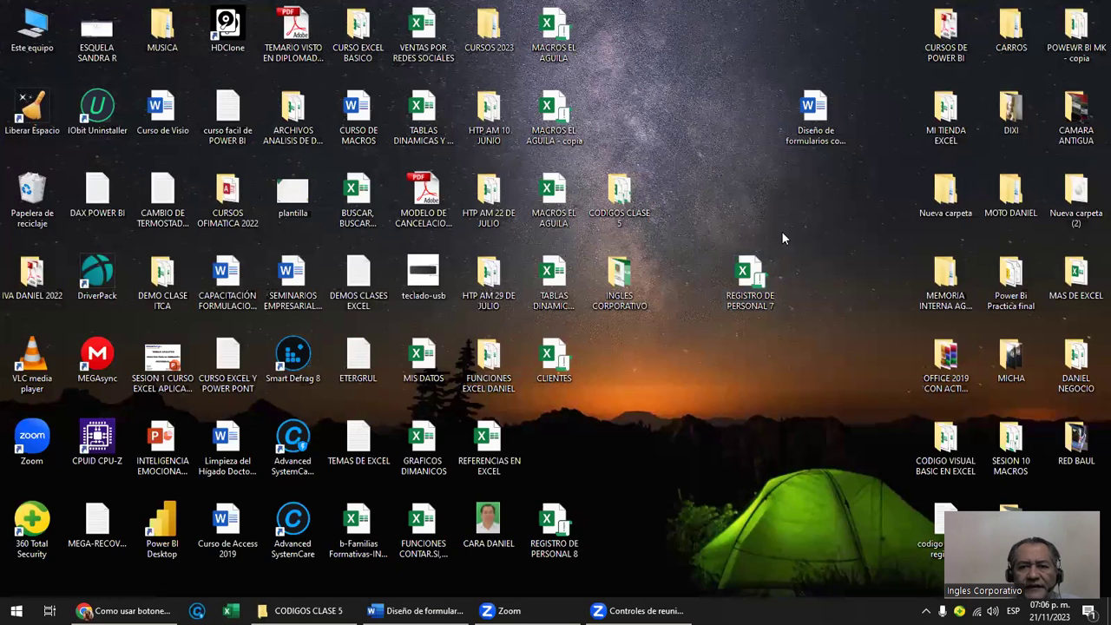
right_click(752, 282)
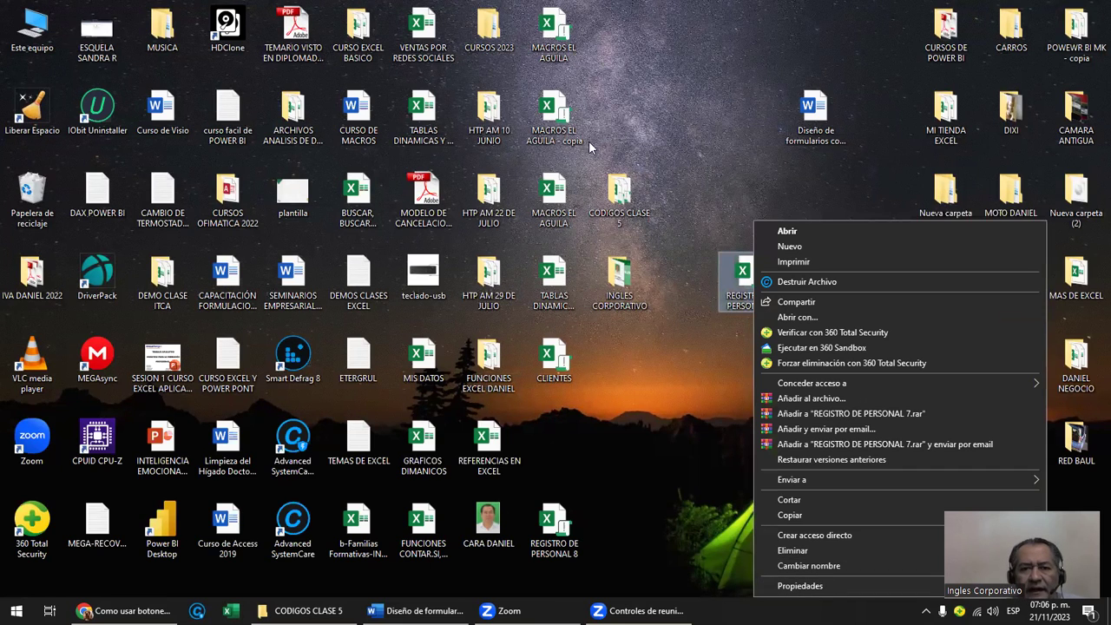
key("r")
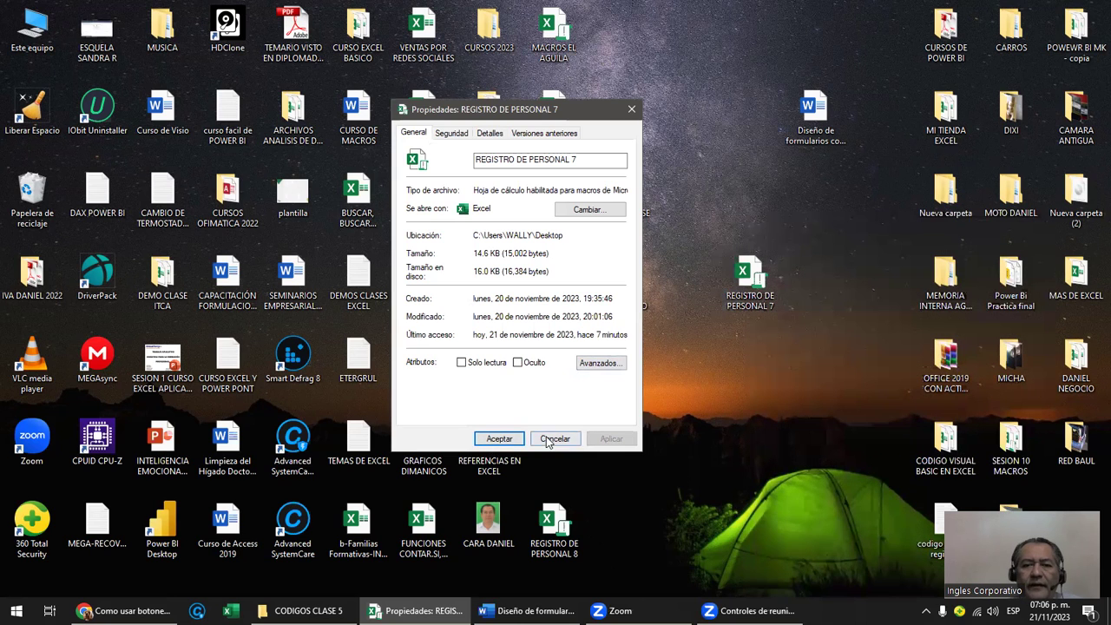
left_click(499, 440)
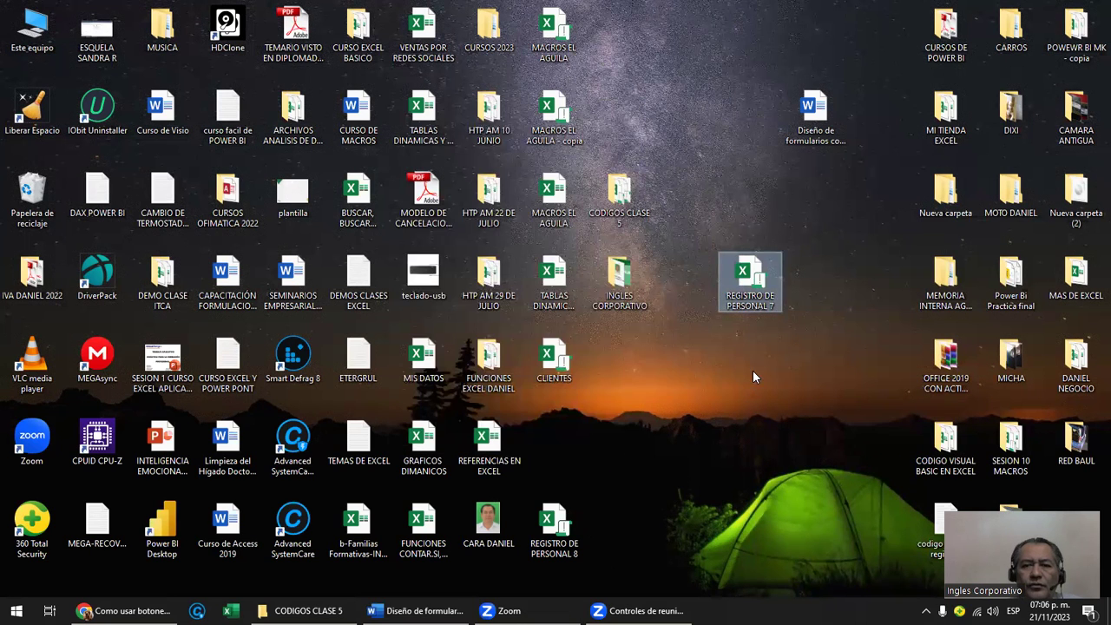
left_click(746, 280)
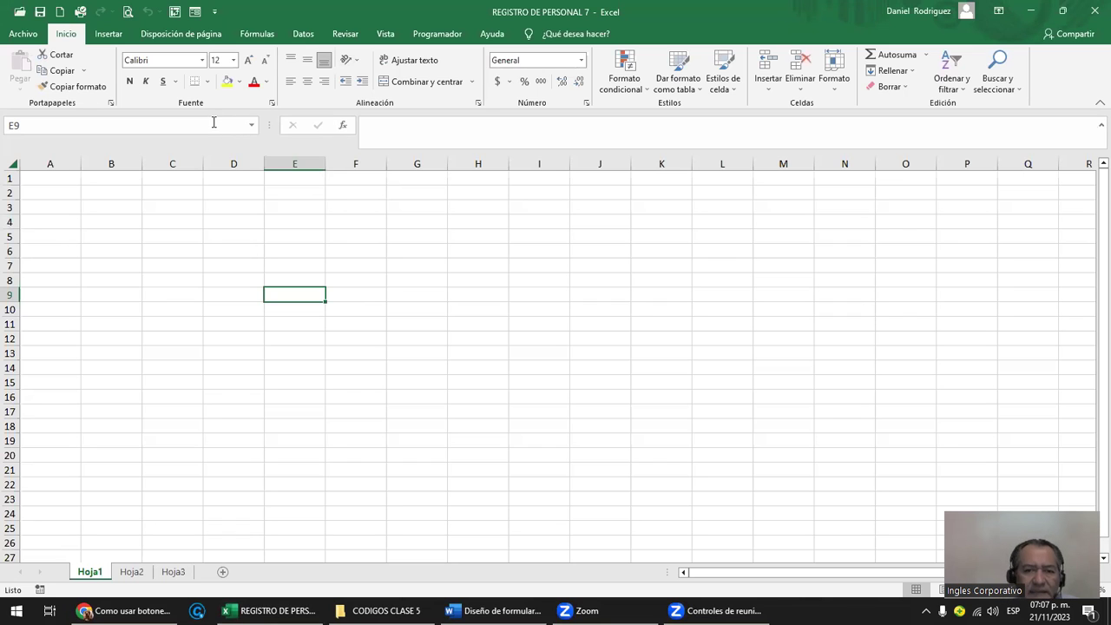
Step: Select cells E3 and B6 on Hoja1 of REGISTRO DE PERSONAL 7
left_click(270, 211)
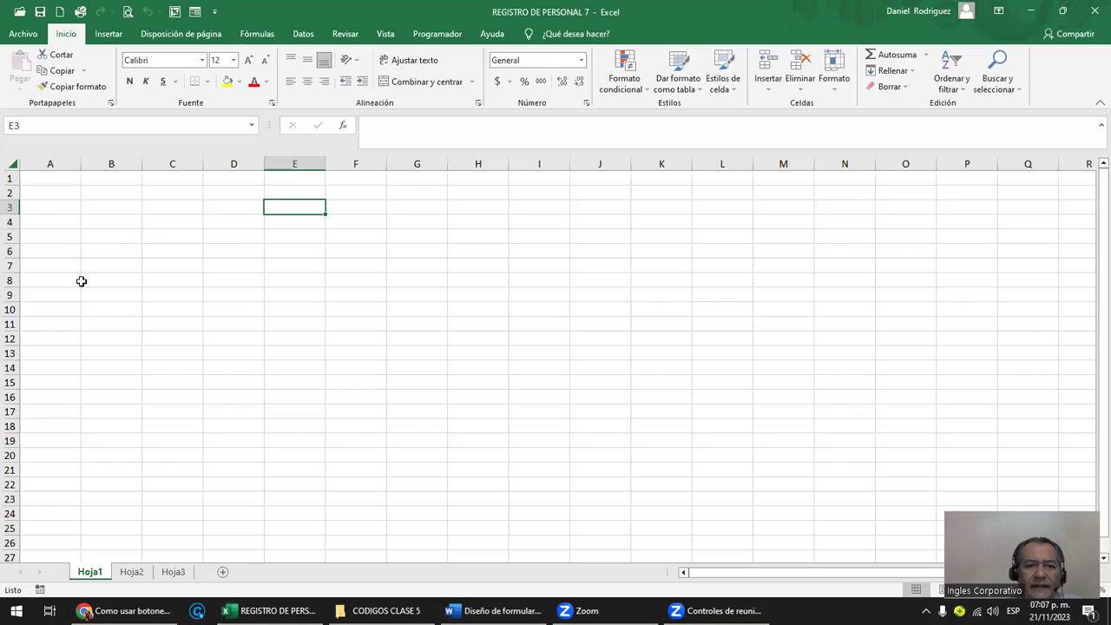
left_click(122, 253)
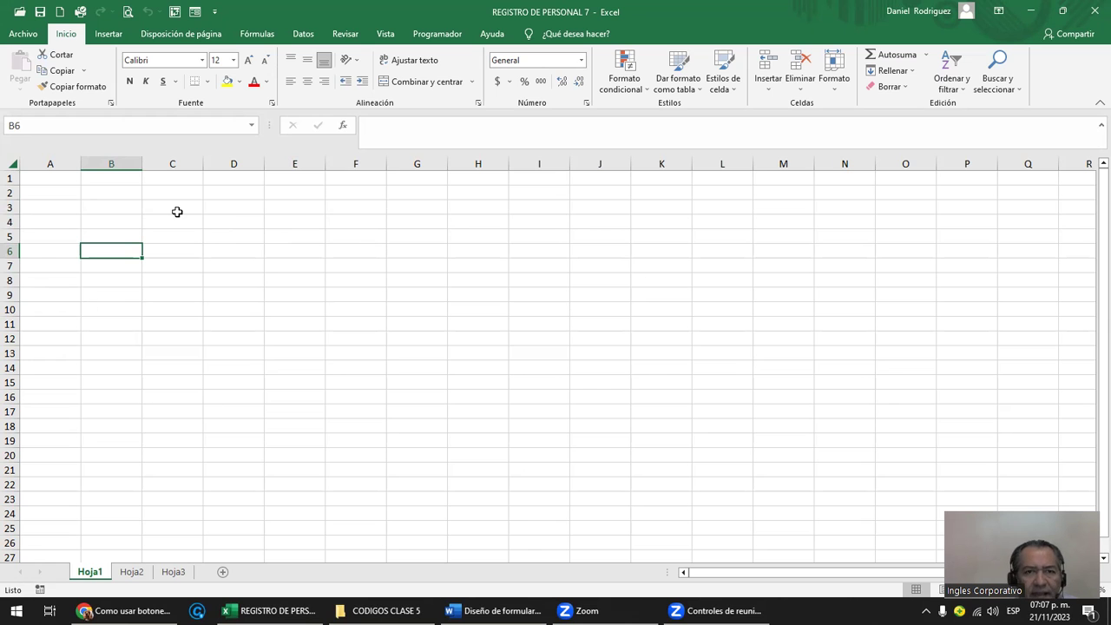
Step: Open the Visual Basic editor from Programador, restore it, and shift it right beside the Excel sheet
left_click(433, 37)
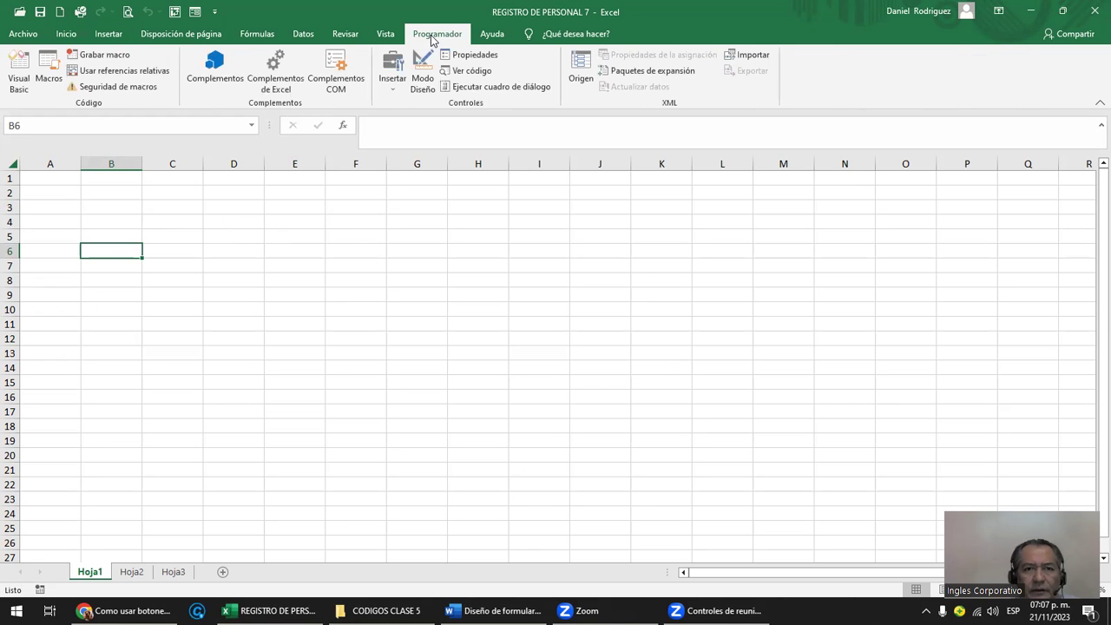
left_click(19, 74)
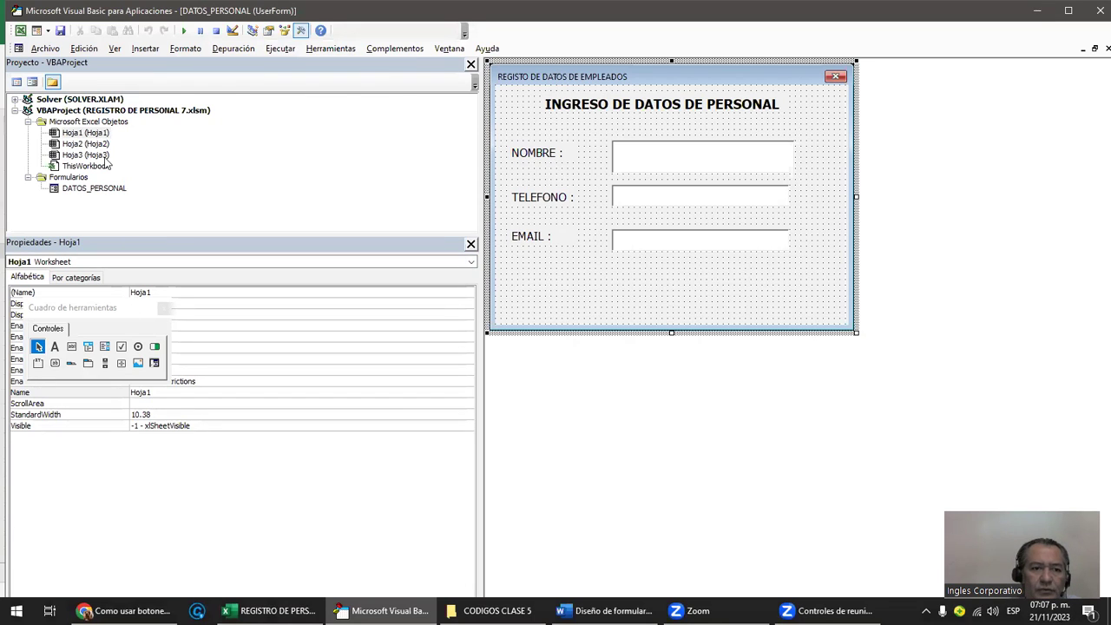
double_click(210, 7)
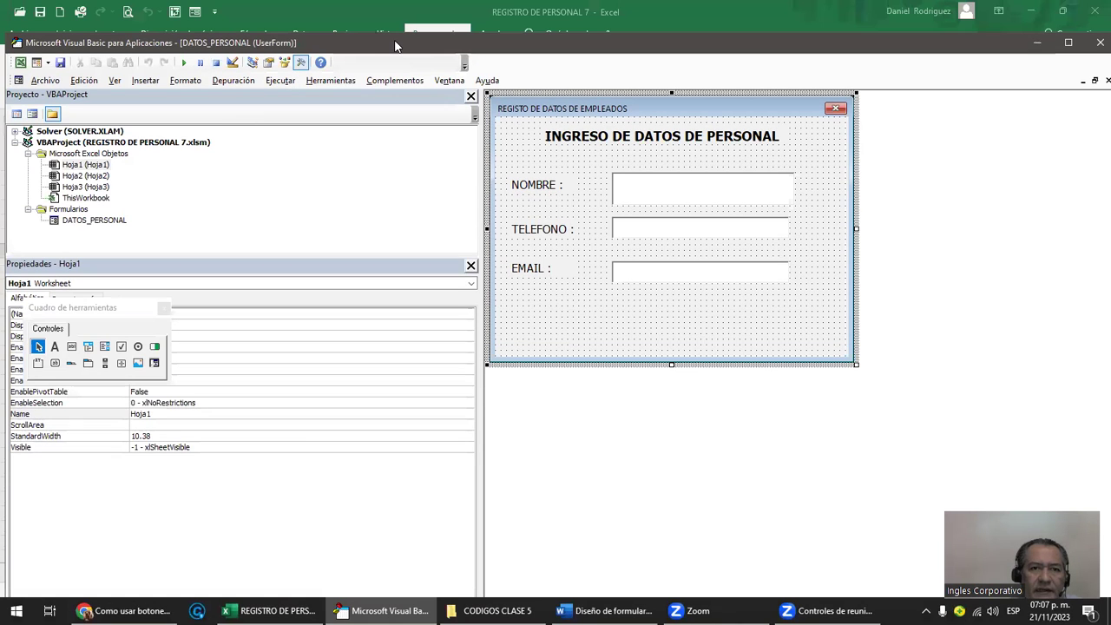
left_click_drag(390, 12, 677, 39)
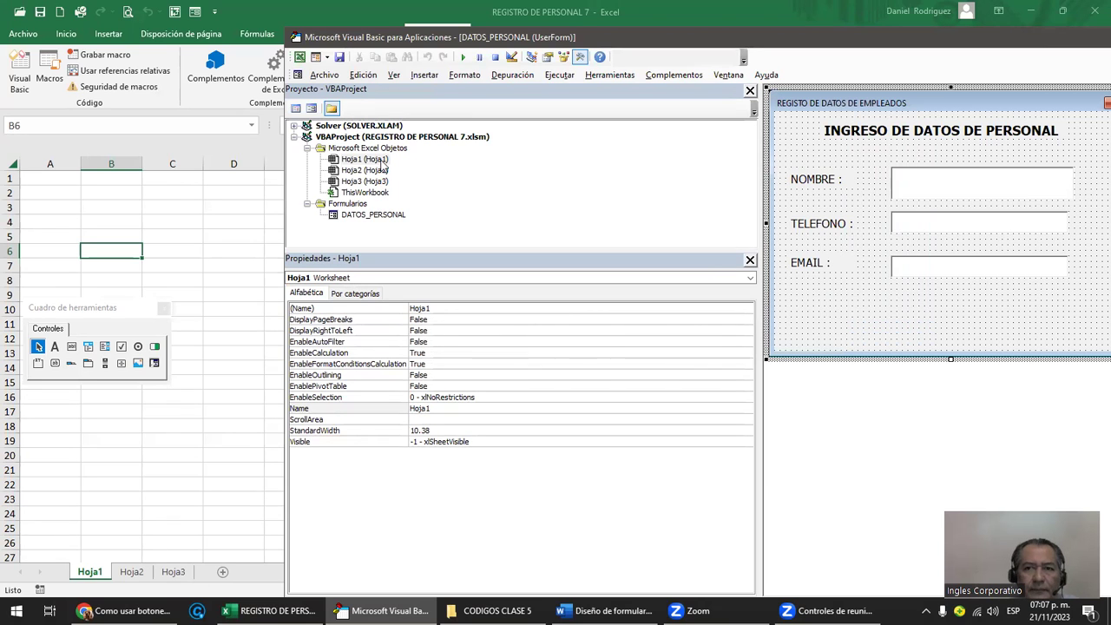
left_click(89, 575)
Step: Rename the Hoja1 sheet tab to PERSONAL
left_click(122, 575)
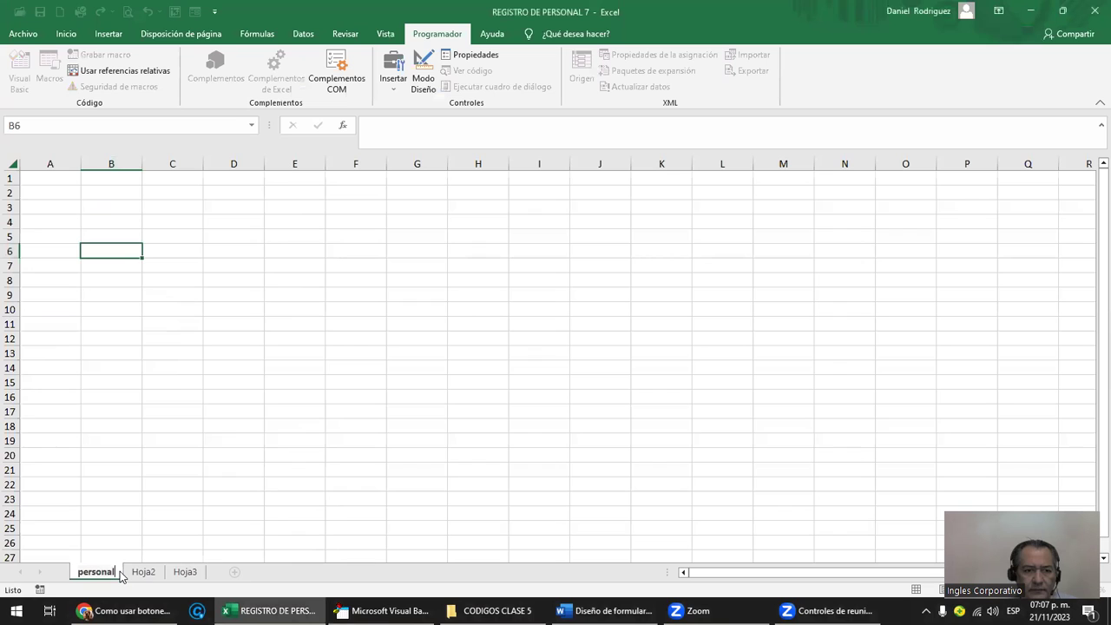
type("PERSONAL")
key("Return")
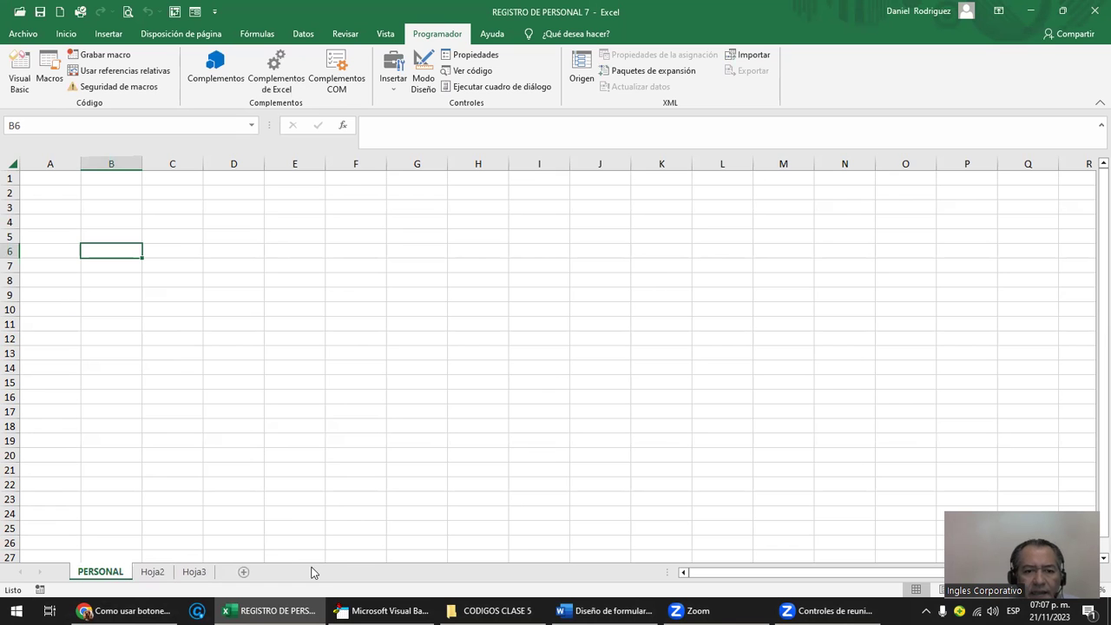
Step: Move the VBA editor window lower and select cell A6 on the PERSONAL sheet
left_click(382, 610)
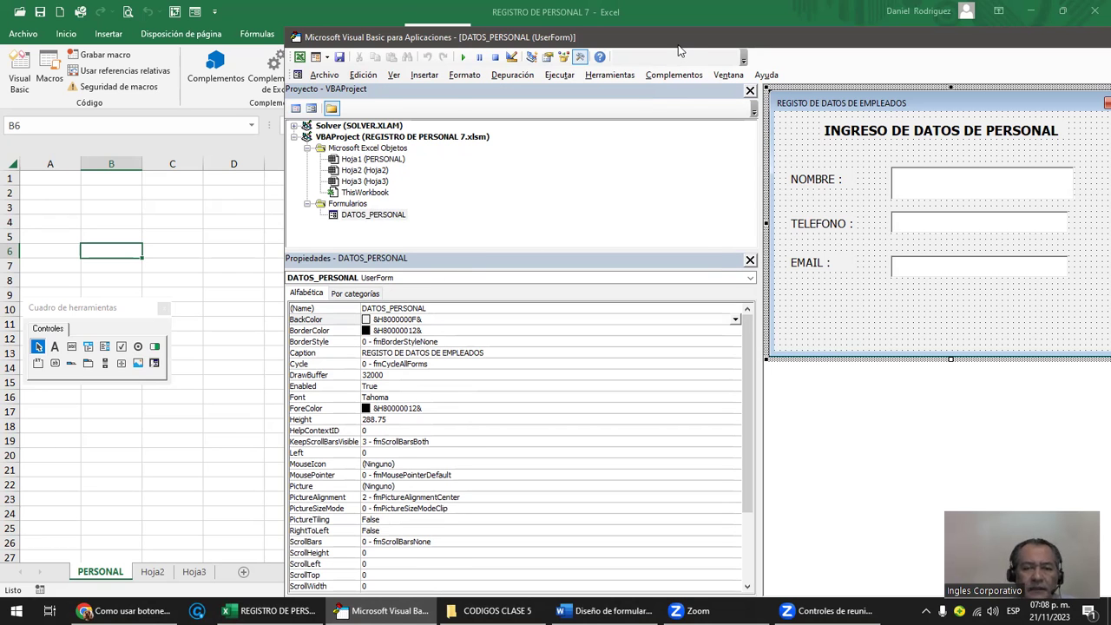
left_click_drag(680, 50, 654, 135)
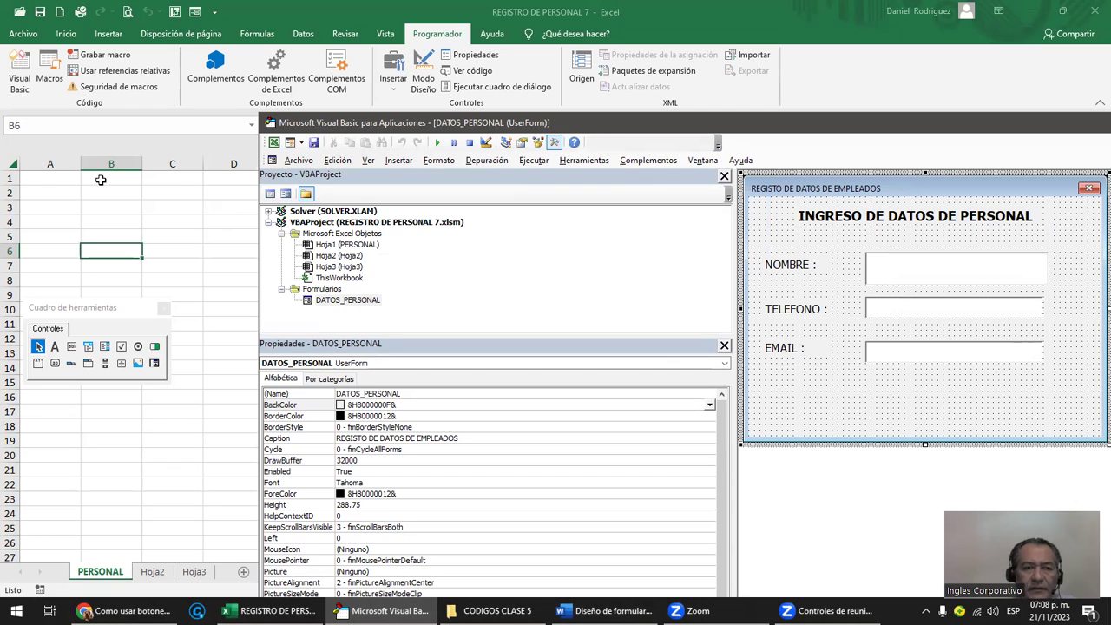
left_click_drag(10, 178, 10, 248)
left_click(37, 179)
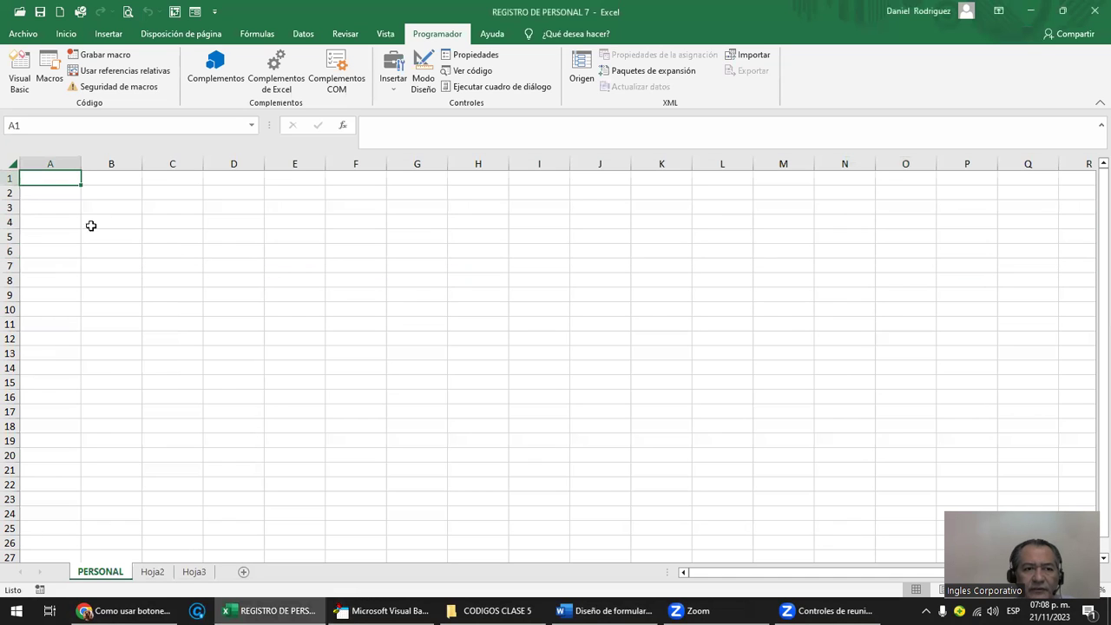
left_click(38, 250)
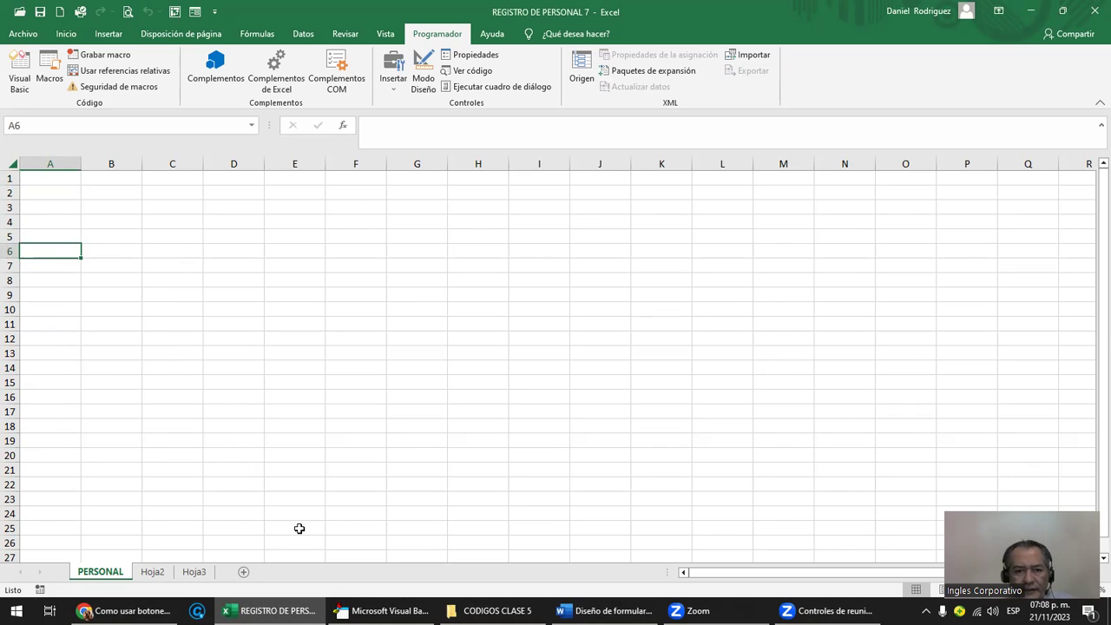
left_click(340, 607)
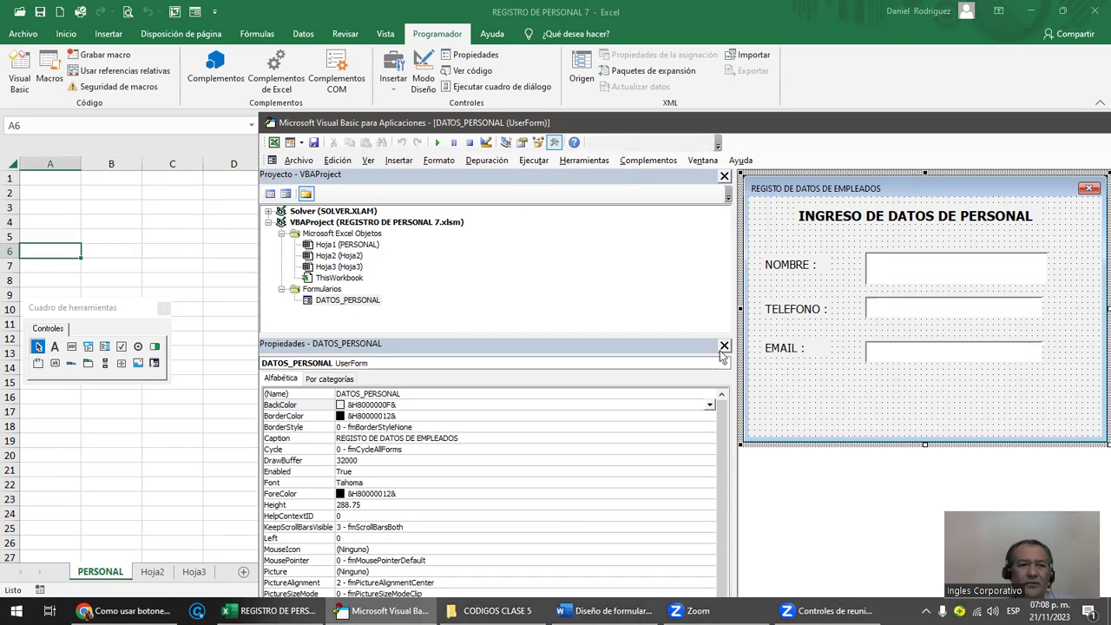
left_click(38, 253)
Step: Enter the headers NOMBRE, TELEFONO and CORREO in cells A6:C6
type("NO")
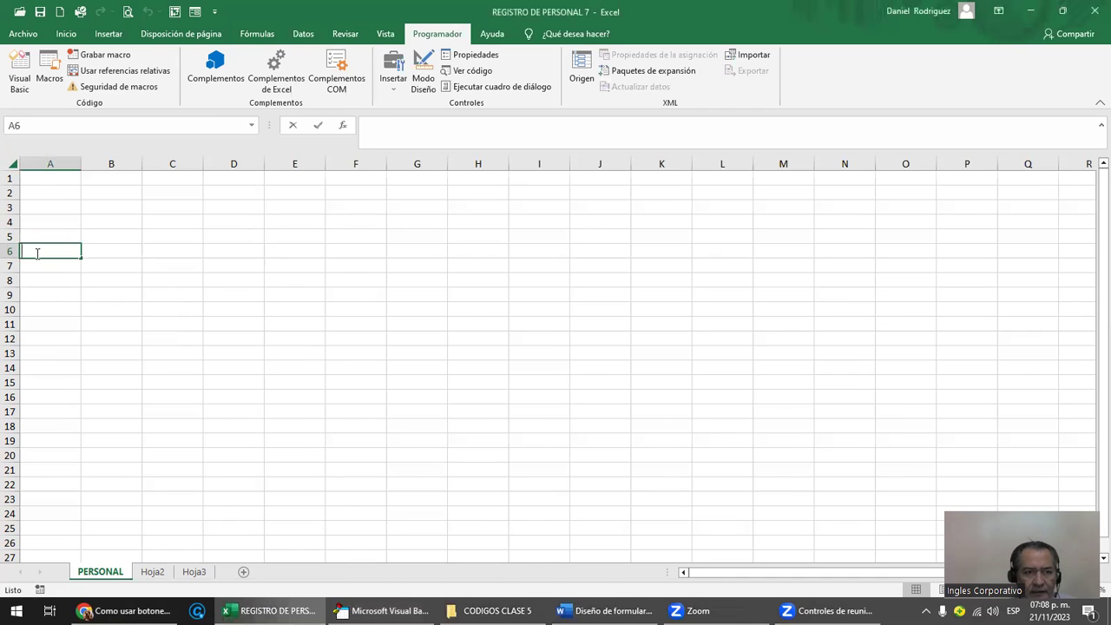
type("MBRE")
key("Tab")
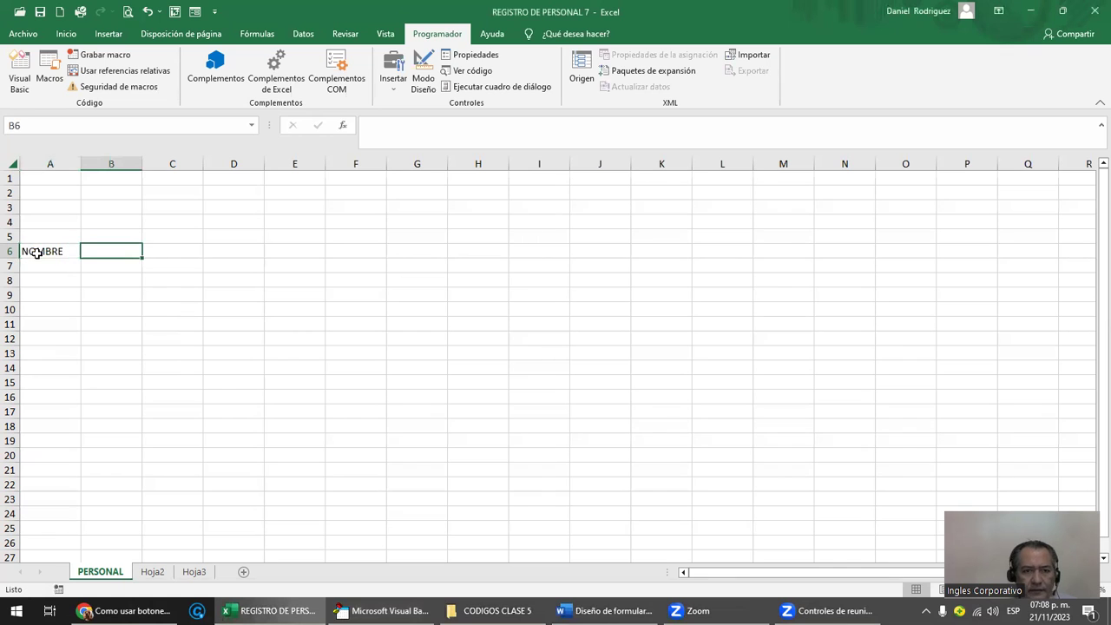
left_click(382, 610)
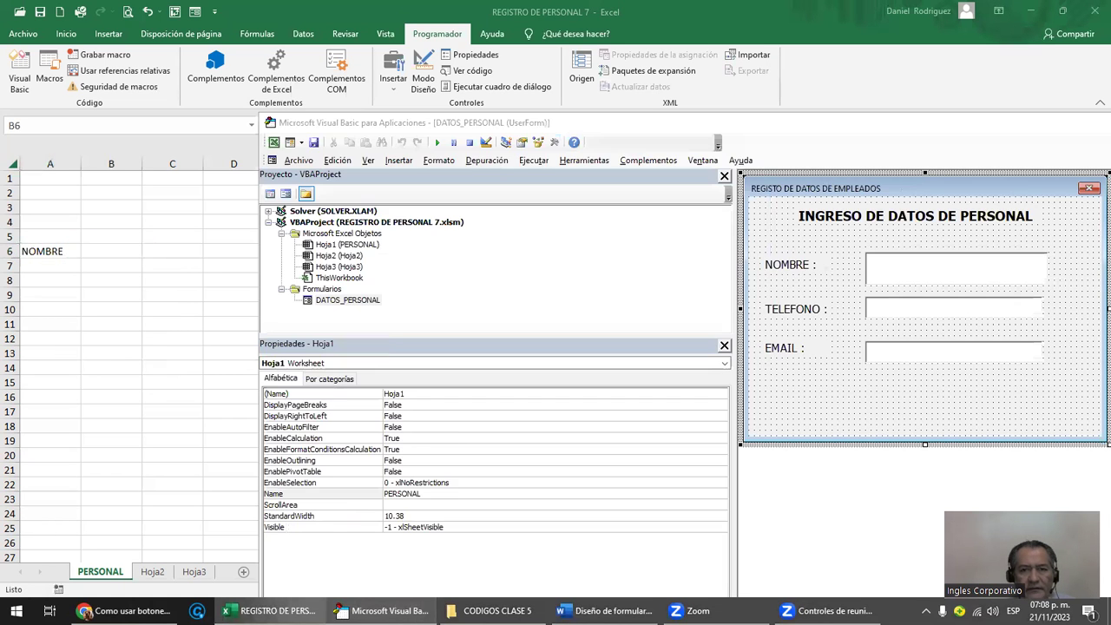
left_click(269, 610)
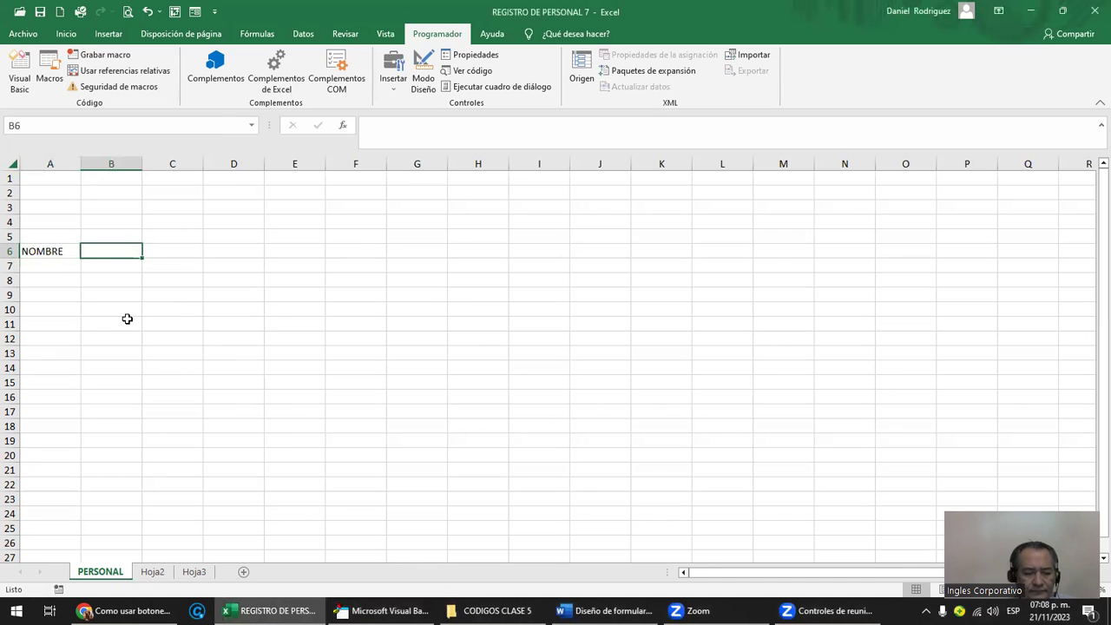
type("TELEFONO")
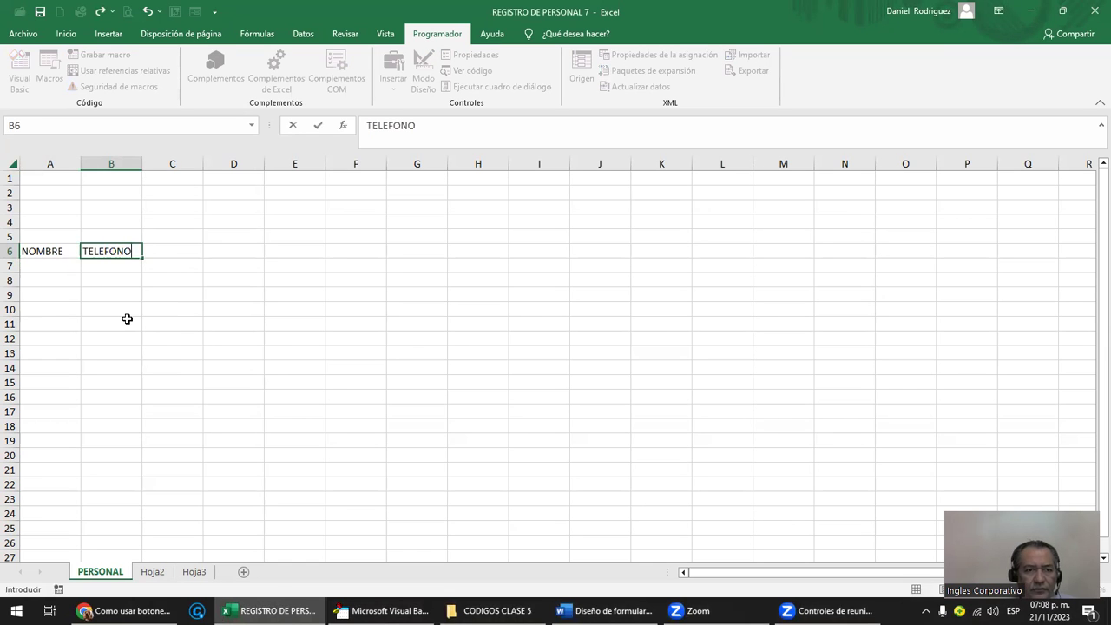
key("Tab")
type("CORREO")
key("Return")
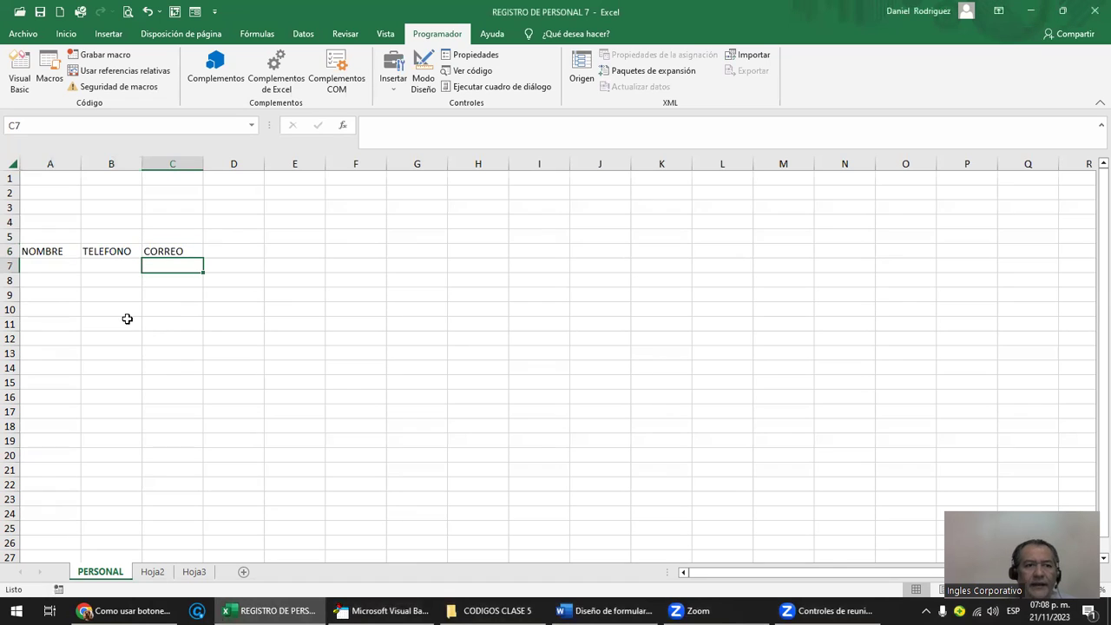
Step: Widen columns A and C and enter the title LISTADO DE PERSONAL in A1
left_click_drag(81, 164, 418, 164)
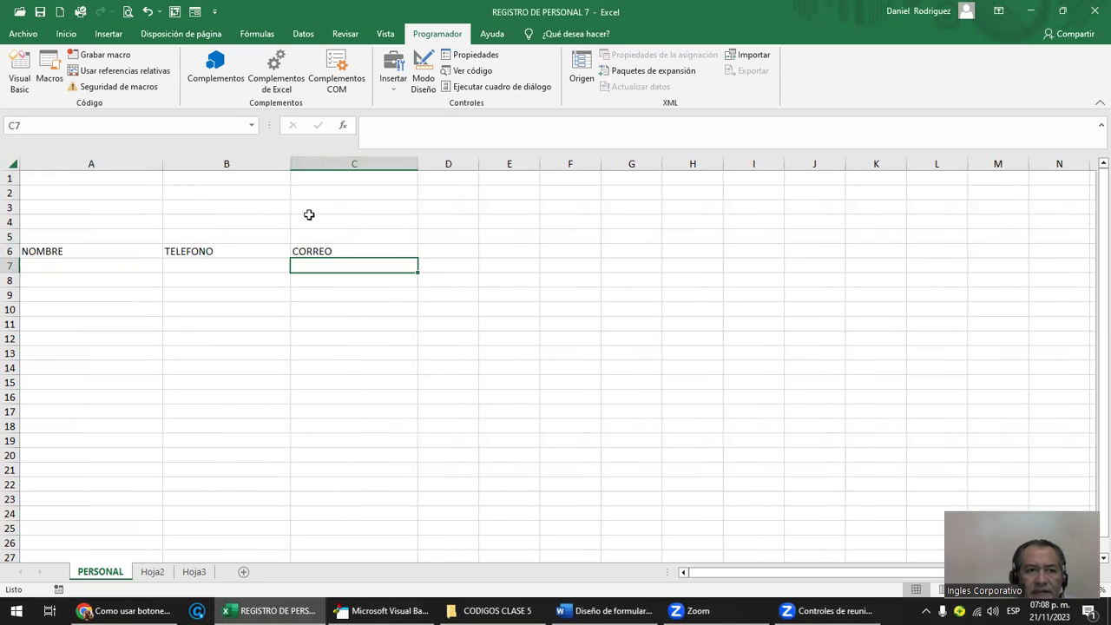
left_click(56, 178)
type("LISTADO ")
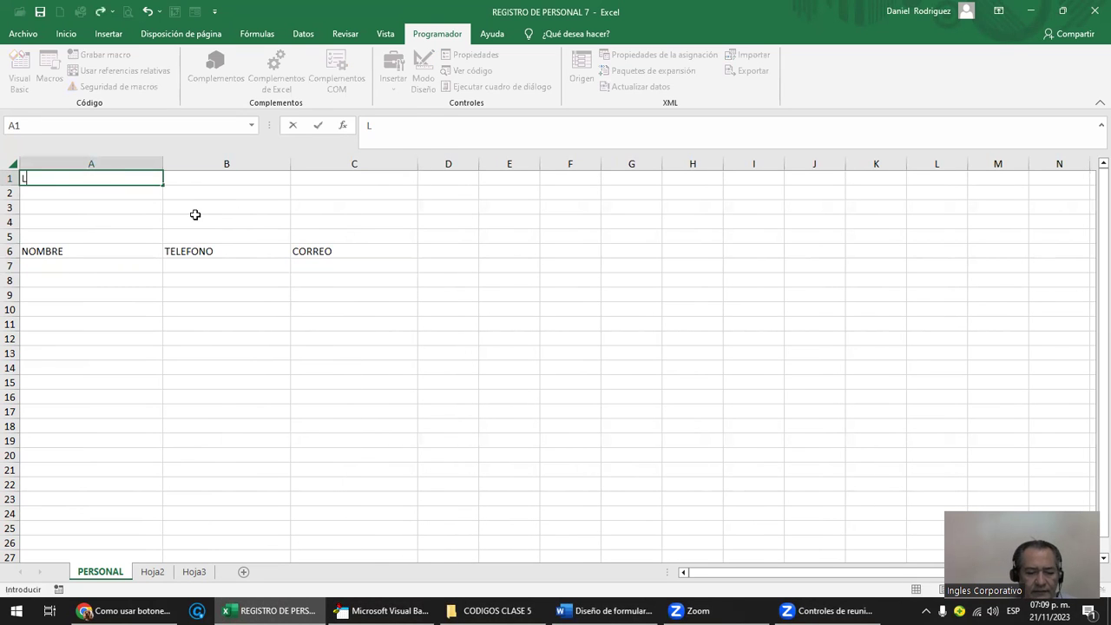
type("DE C")
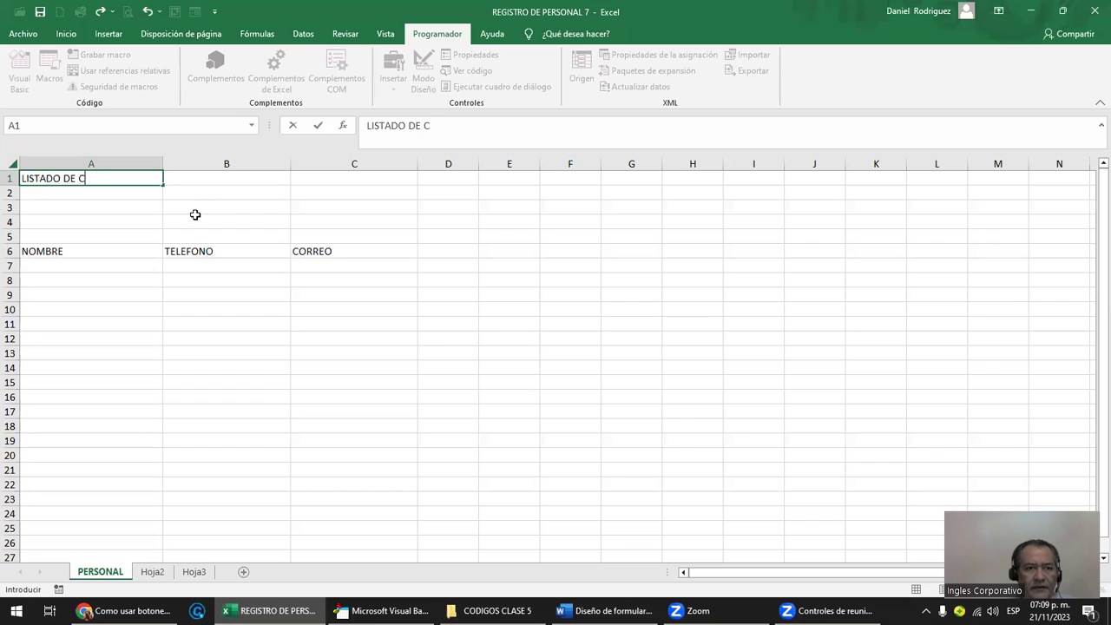
key("BackSpace")
key("BackSpace")
key("BackSpace")
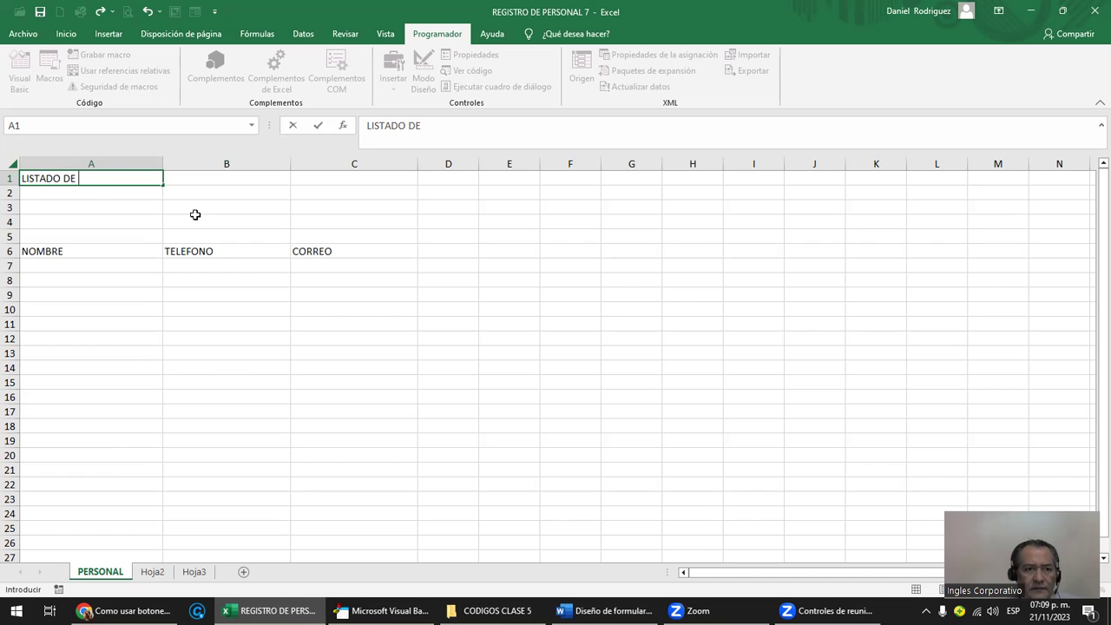
type("PERSONAL")
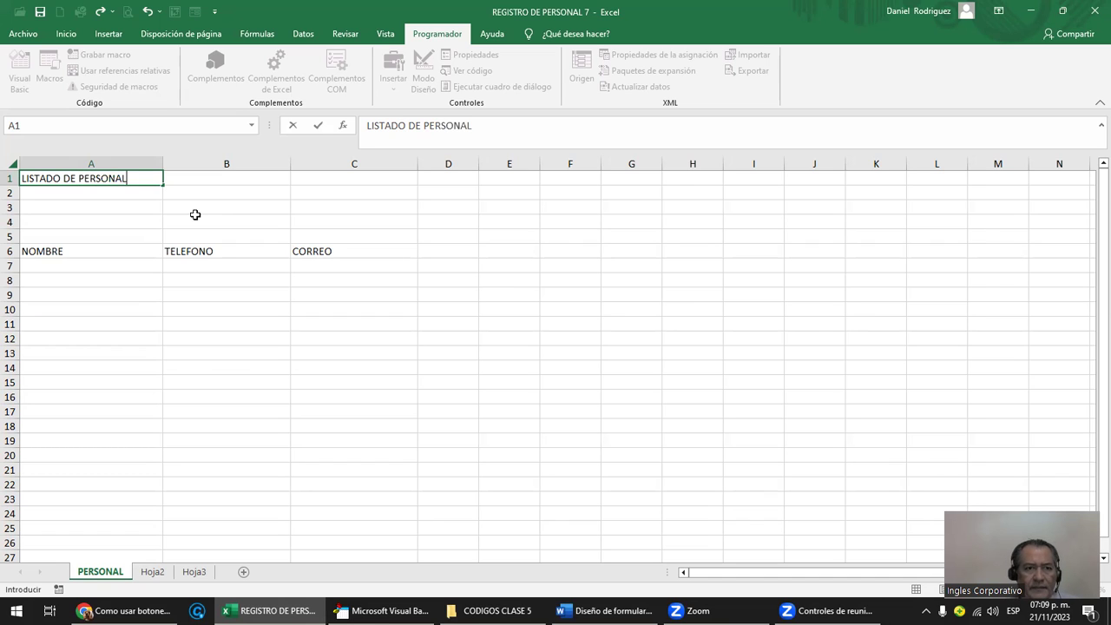
key("Return")
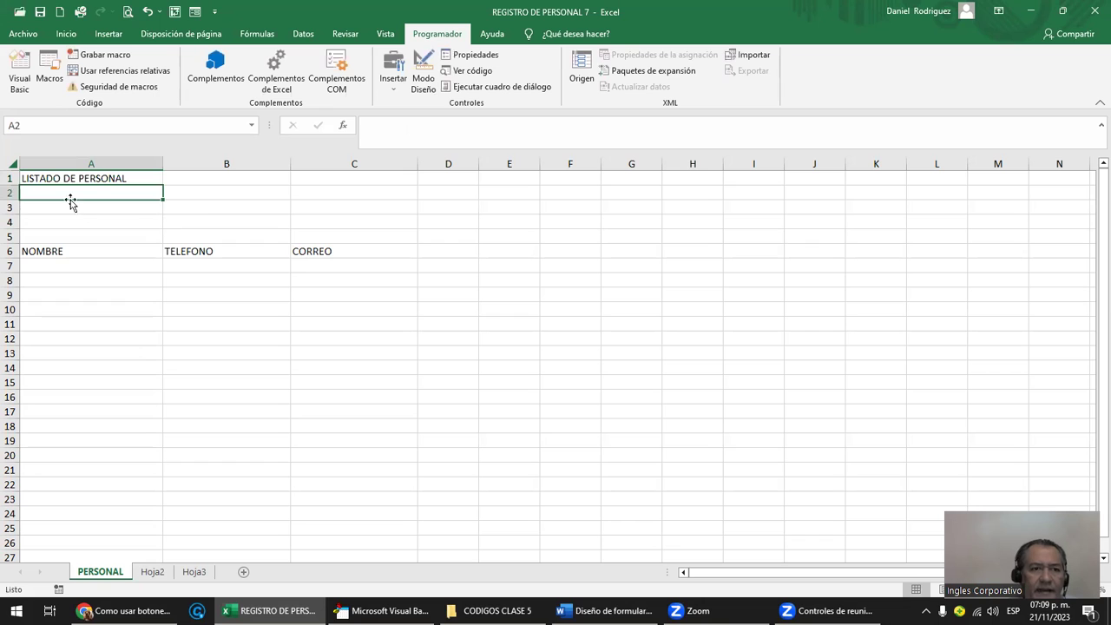
Step: Select the NOMBRE, TELEFONO and CORREO header cells, then return to the Visual Basic editor
left_click_drag(11, 192, 10, 237)
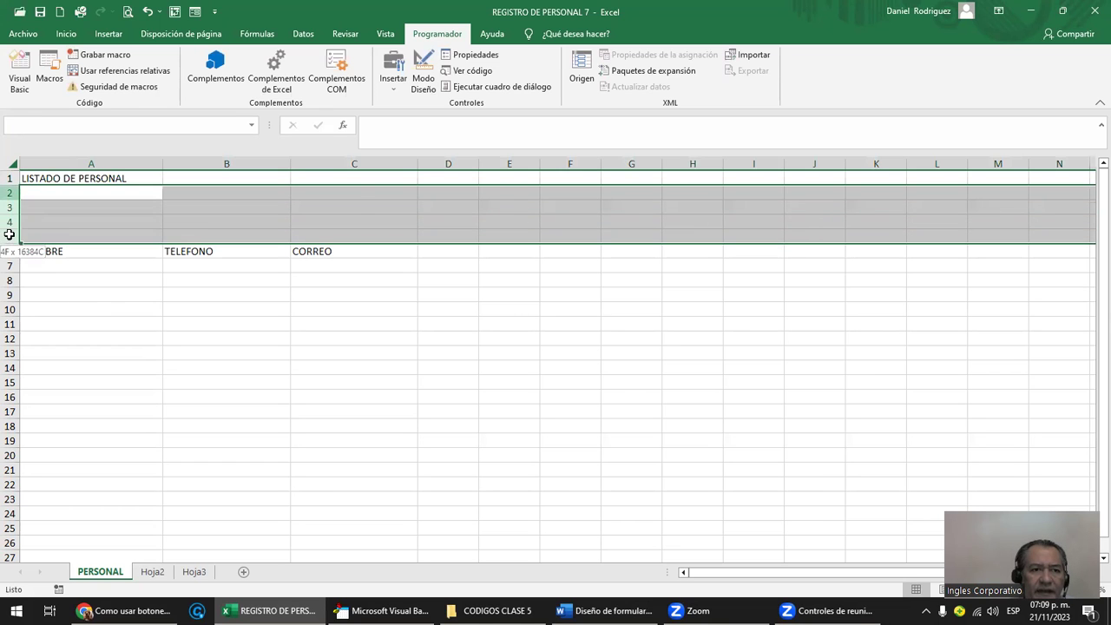
left_click(62, 209)
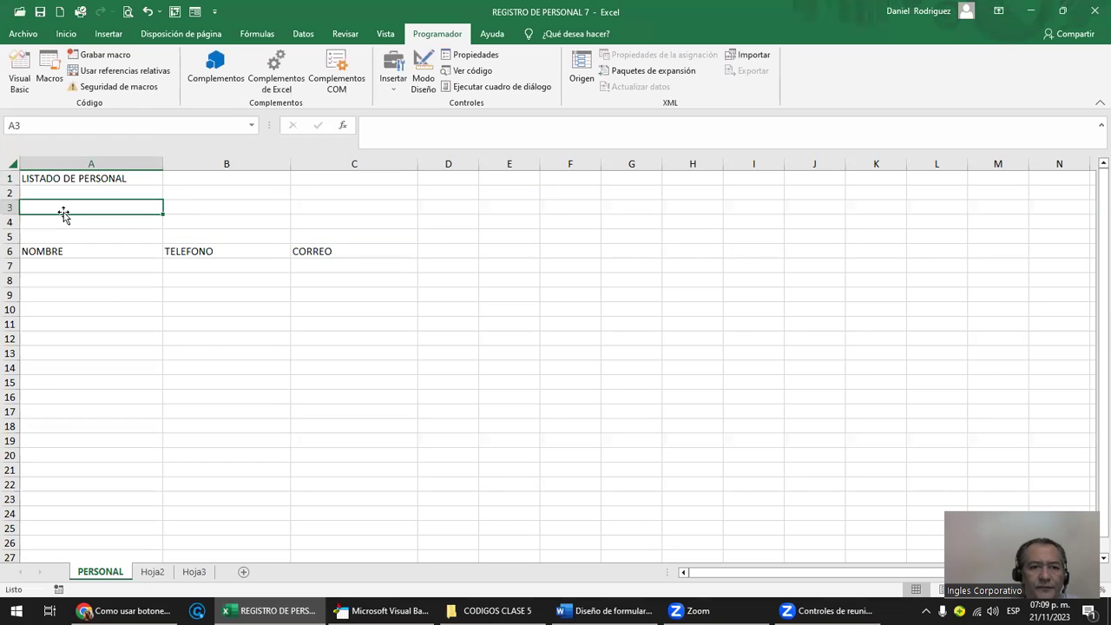
left_click(26, 251)
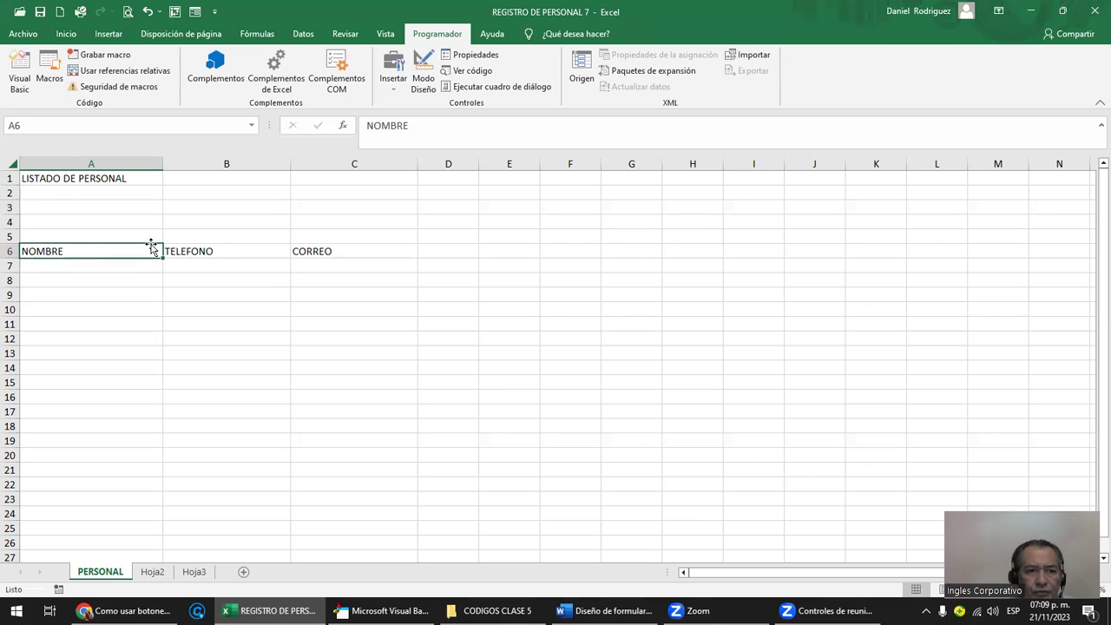
left_click(221, 250)
left_click(336, 252)
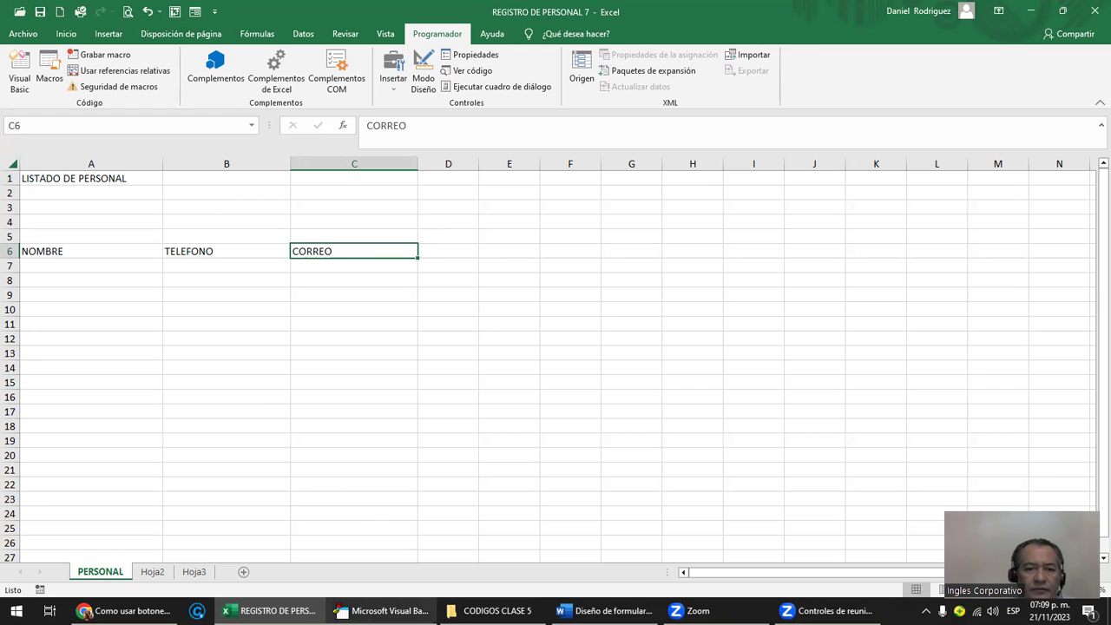
left_click(382, 611)
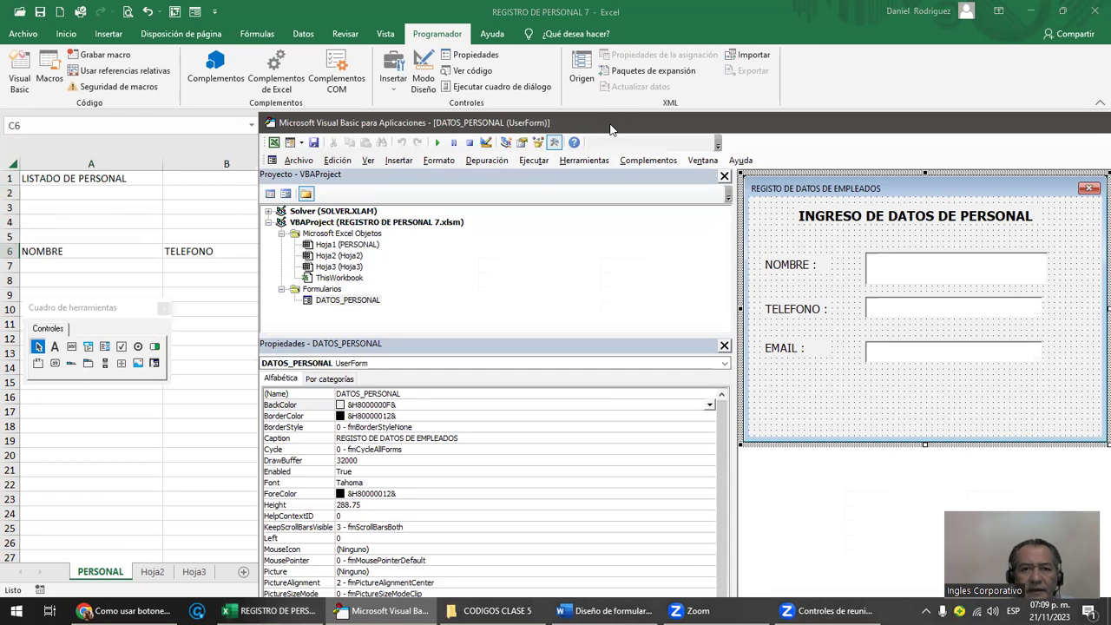
Step: Insert a blank UserForm1 into the Formularios folder, then reselect the DATOS_PERSONAL form
left_click_drag(610, 129, 554, 19)
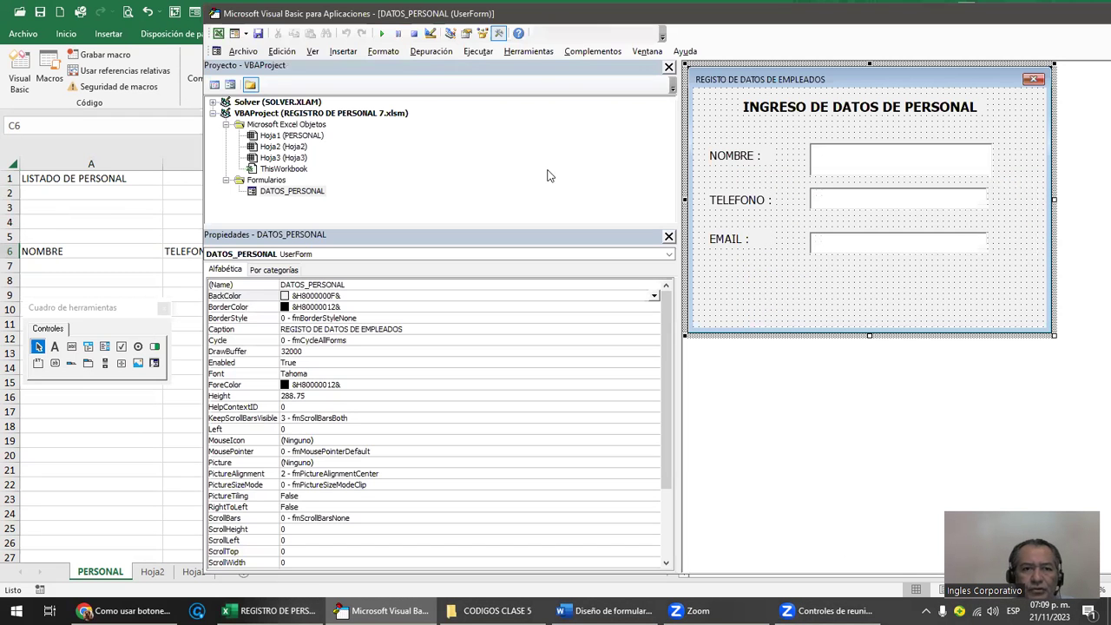
left_click(259, 180)
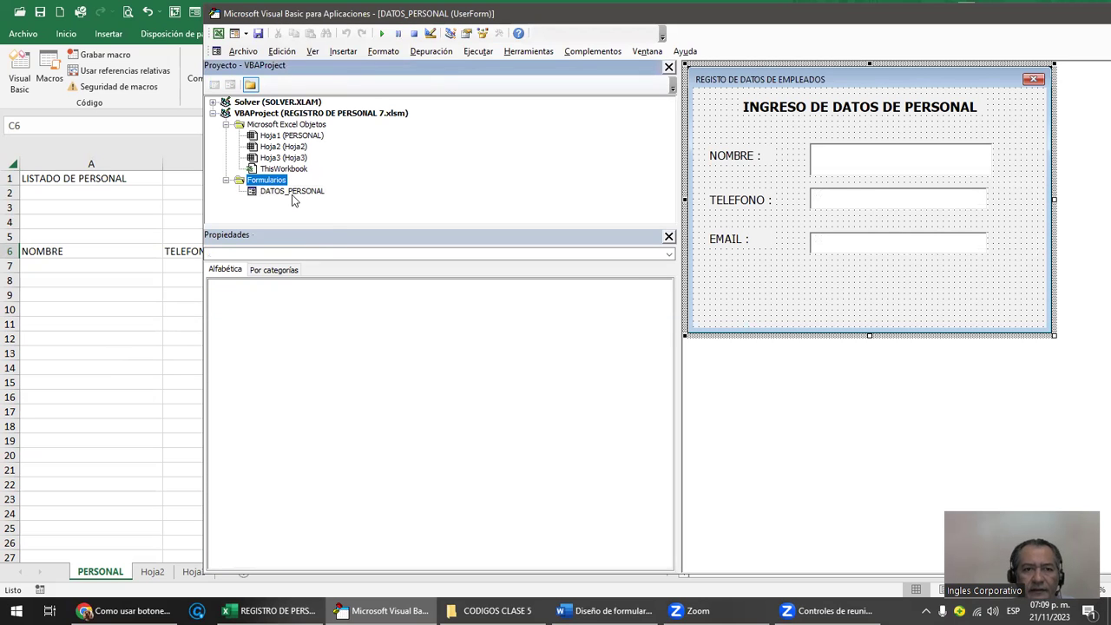
left_click(343, 51)
left_click(365, 82)
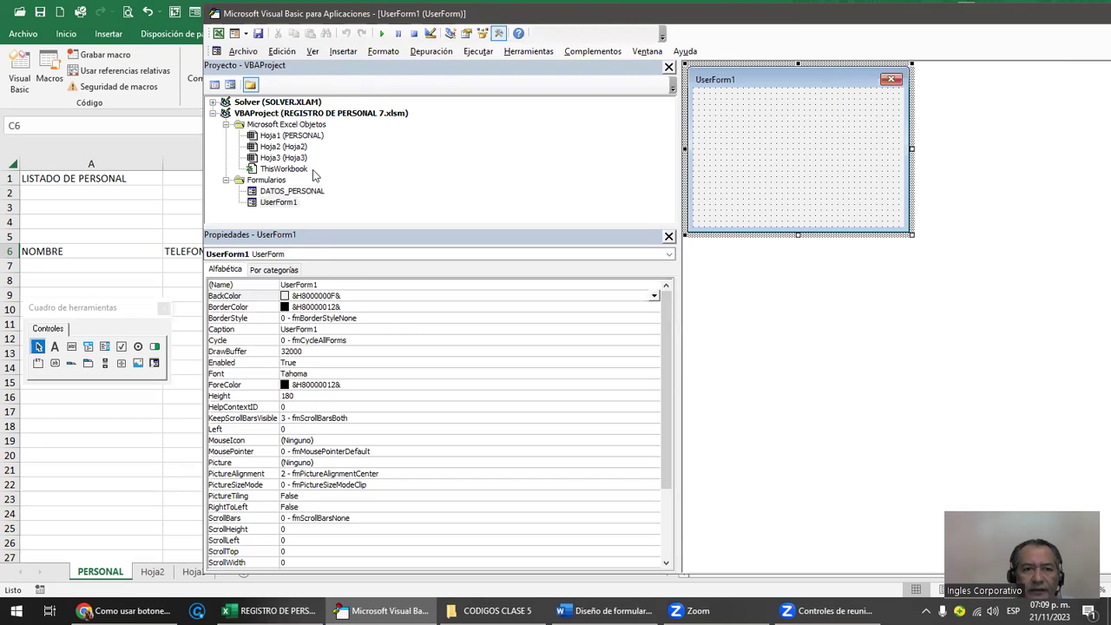
left_click(285, 203)
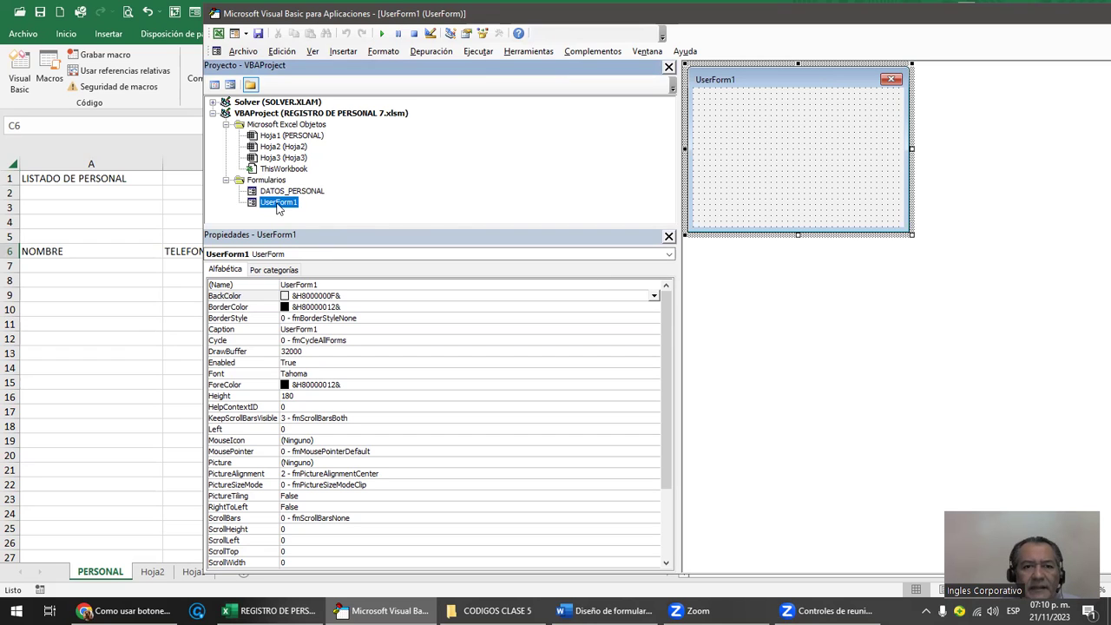
left_click(288, 192)
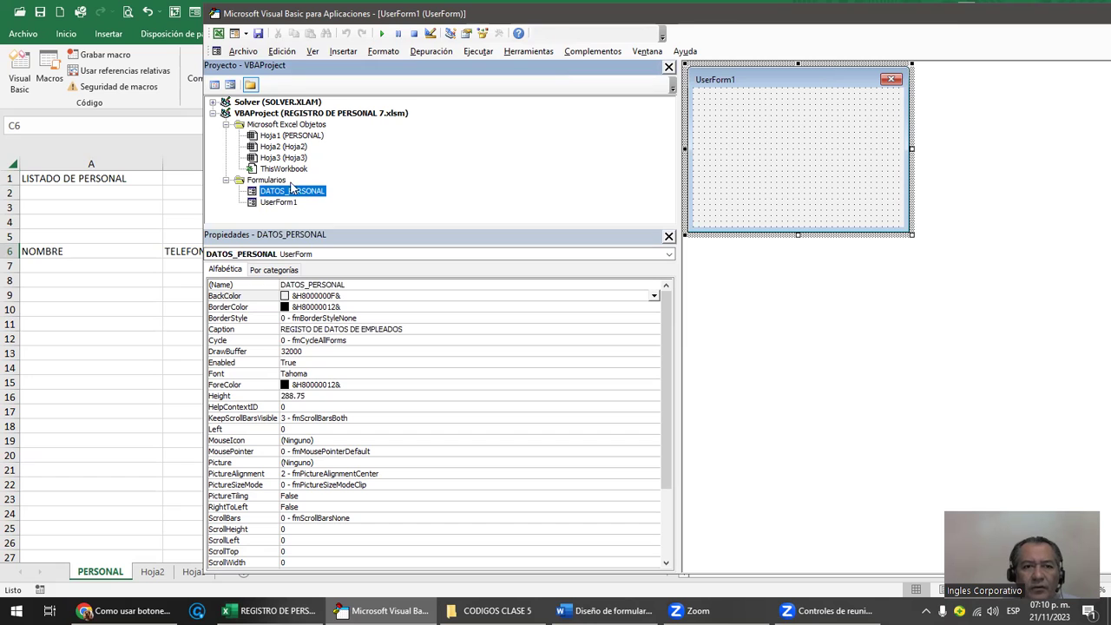
Step: Remove UserForm1 from the project without exporting it
left_click(278, 203)
right_click(279, 208)
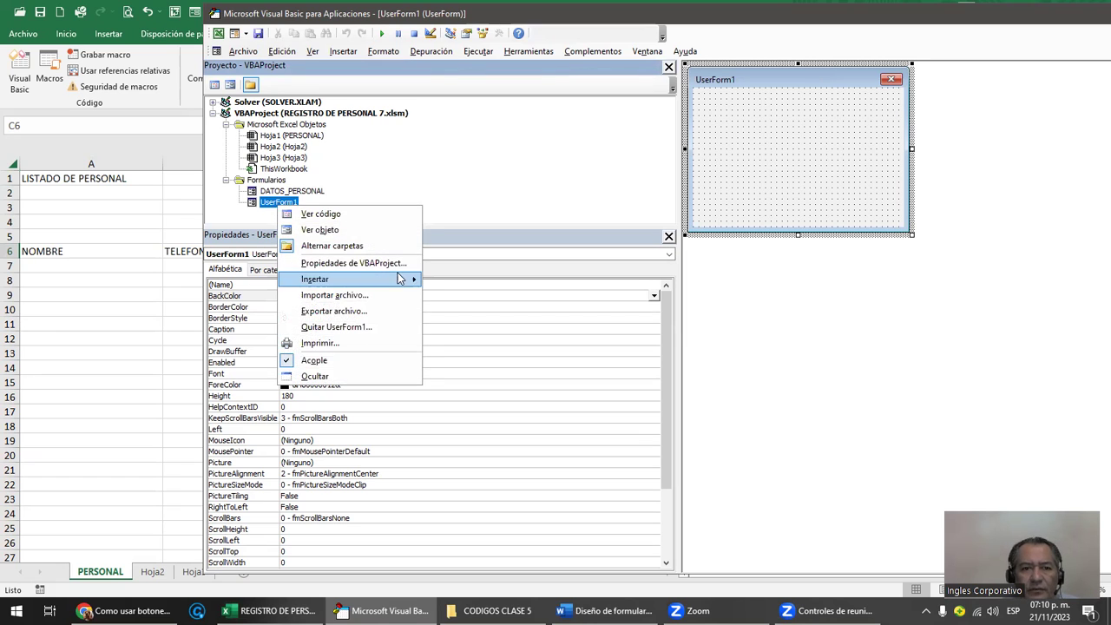
left_click(379, 326)
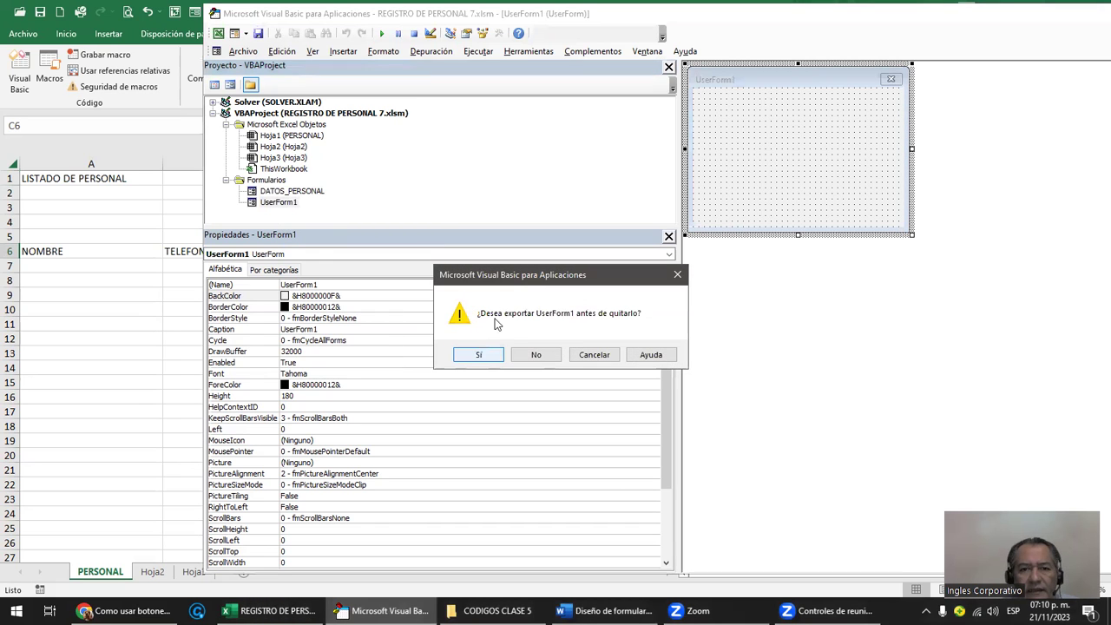
left_click(536, 355)
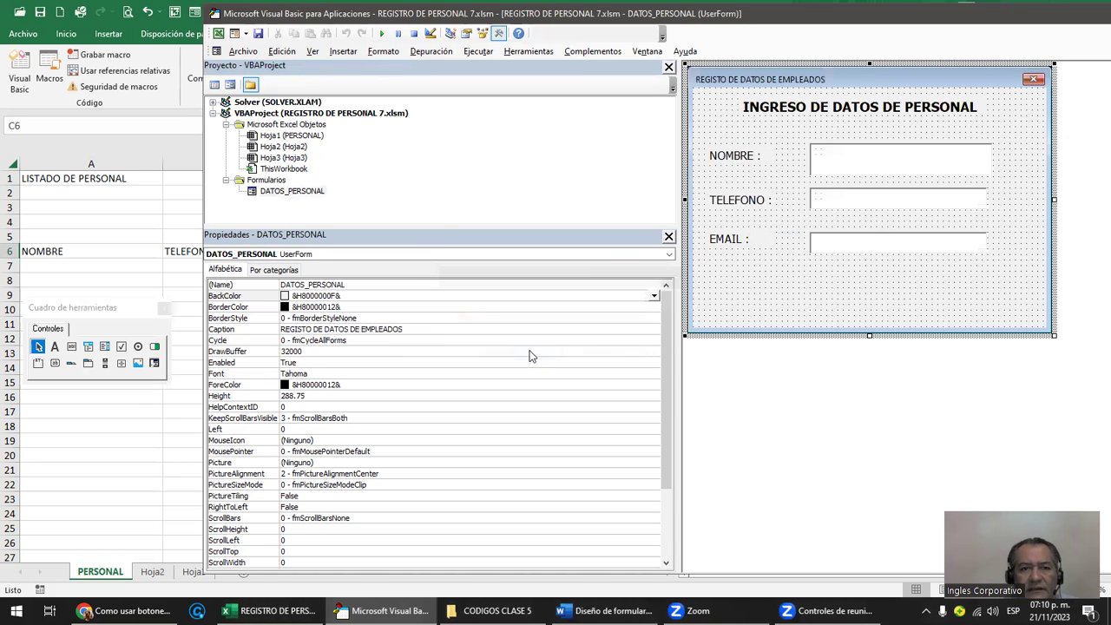
Step: Change the DATOS_PERSONAL form's (Name) property to PERSONAL
left_click(290, 193)
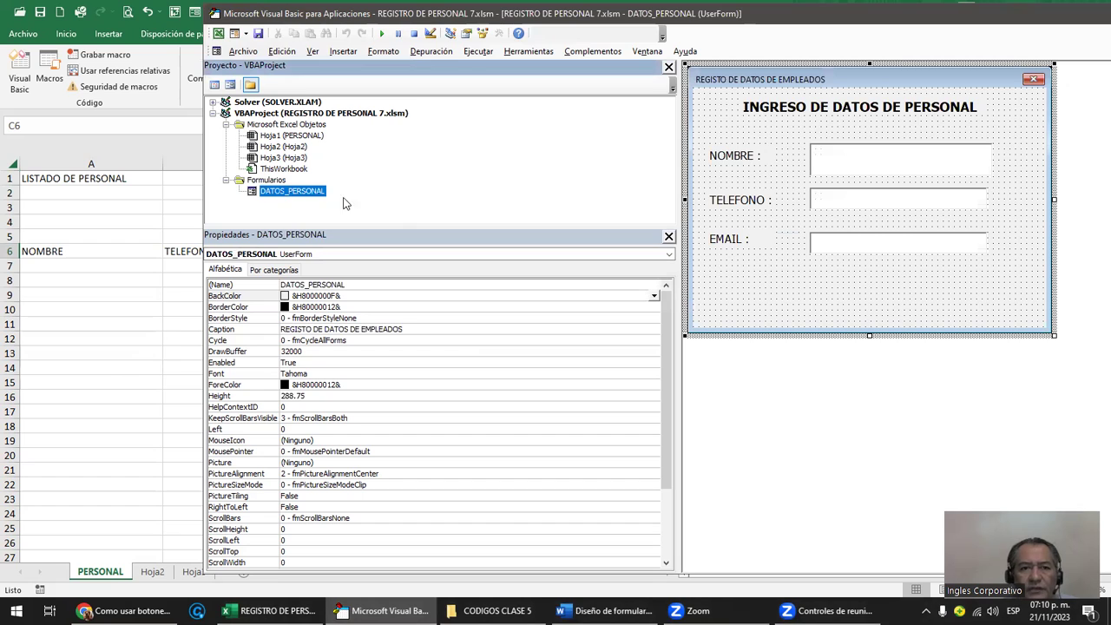
left_click(350, 287)
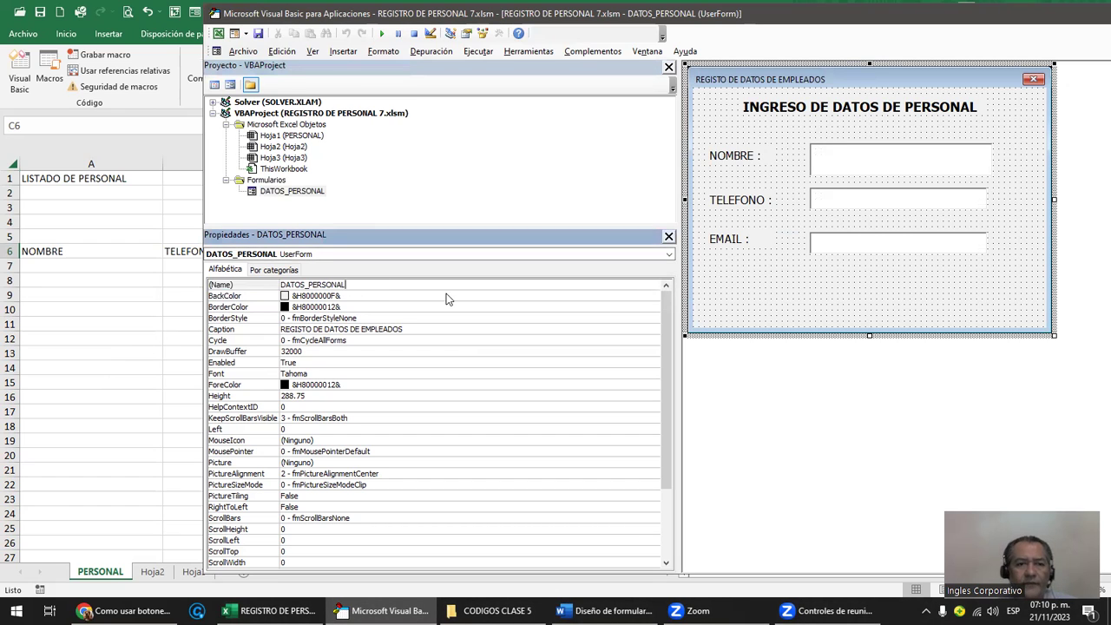
key("BackSpace")
key("Delete")
key("Delete")
key("Delete")
key("Delete")
key("Delete")
key("Delete")
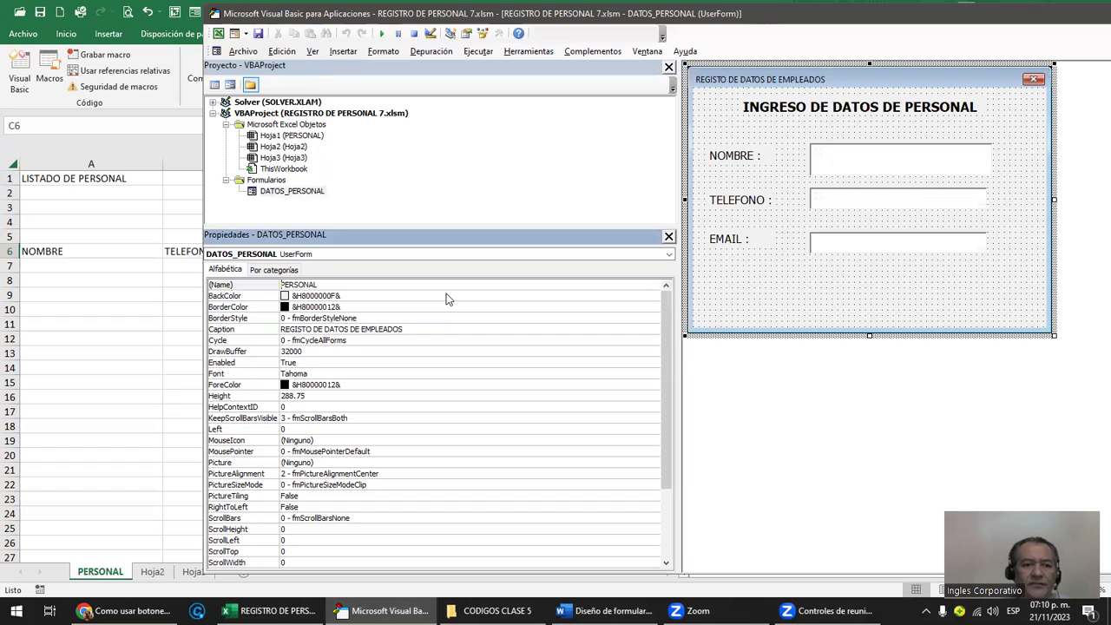
left_click(322, 285)
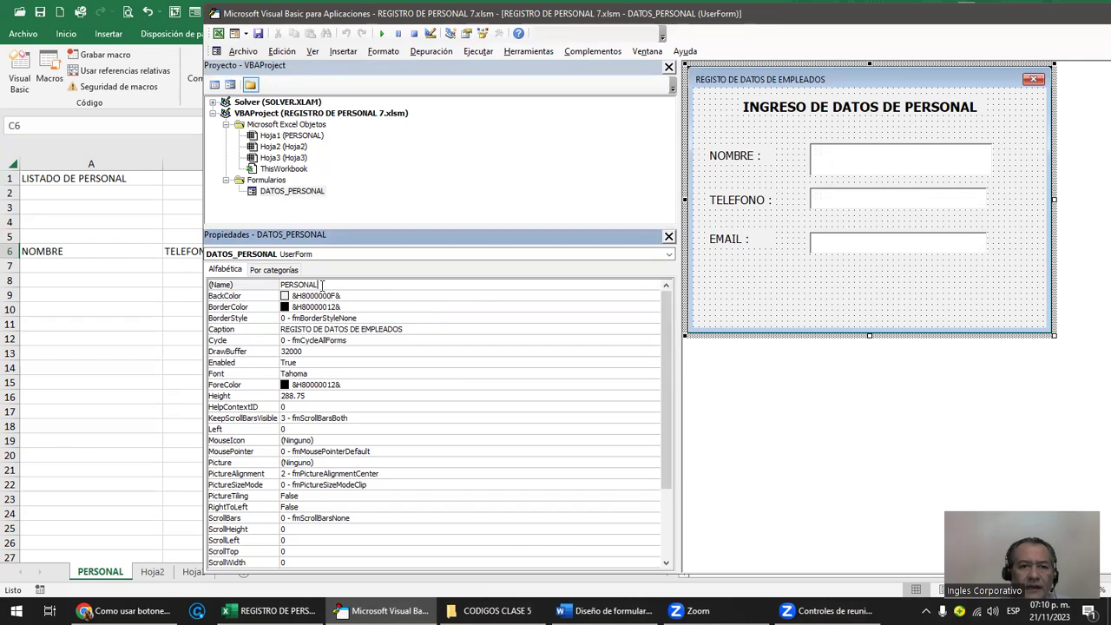
key("Return")
left_click(244, 333)
Step: Make the PERSONAL form slightly taller and nudge its title label to the right
left_click(302, 330)
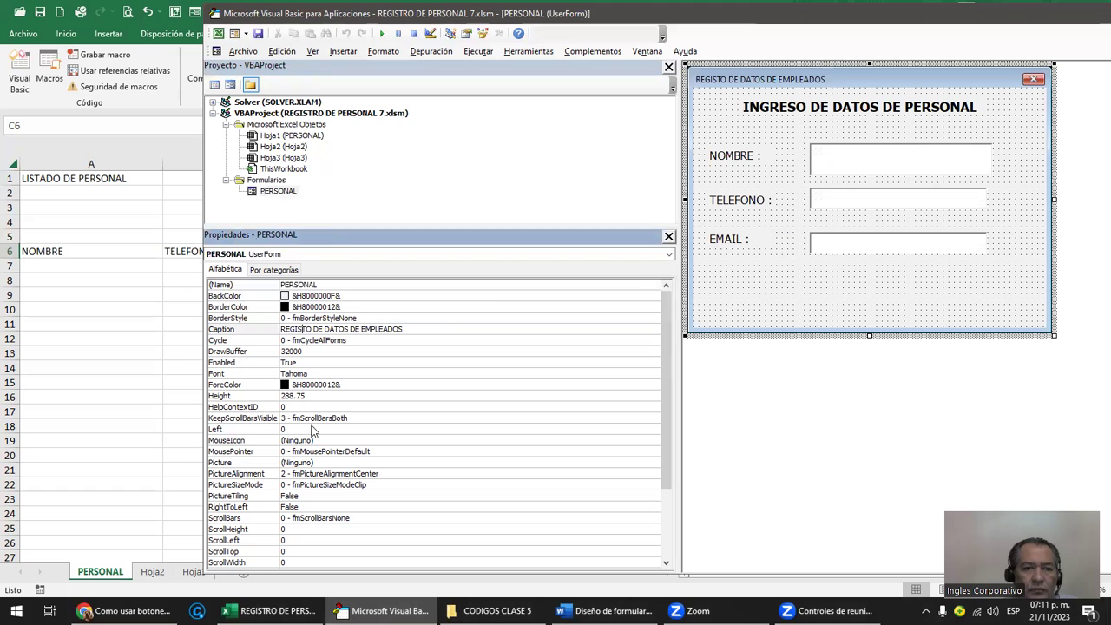
scroll(326, 447, "down", 1)
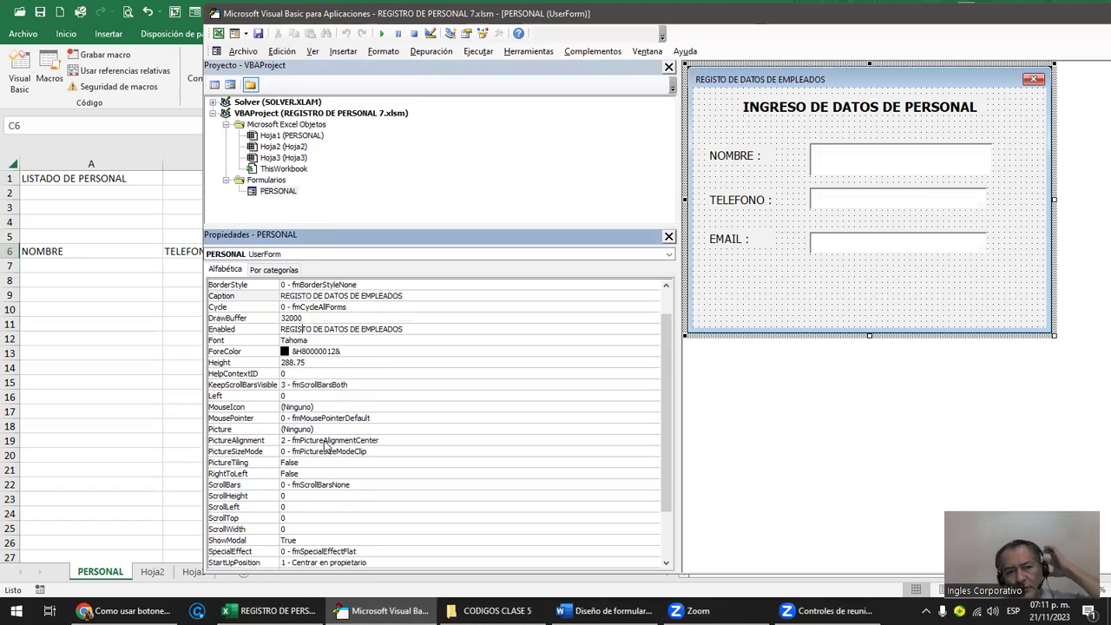
scroll(327, 447, "down", 2)
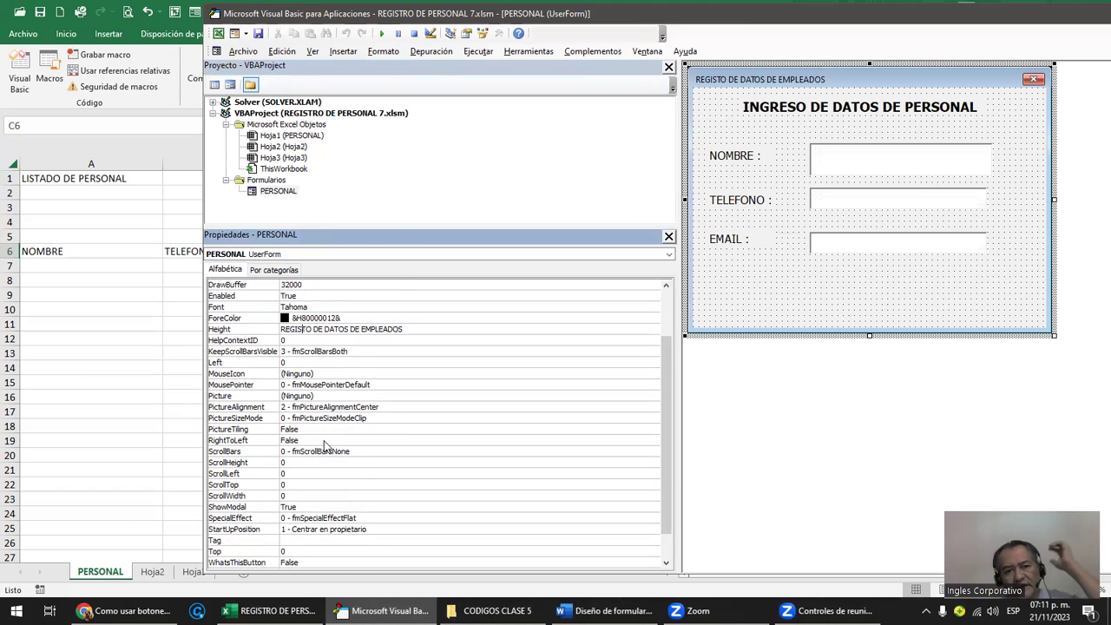
scroll(345, 436, "up", 3)
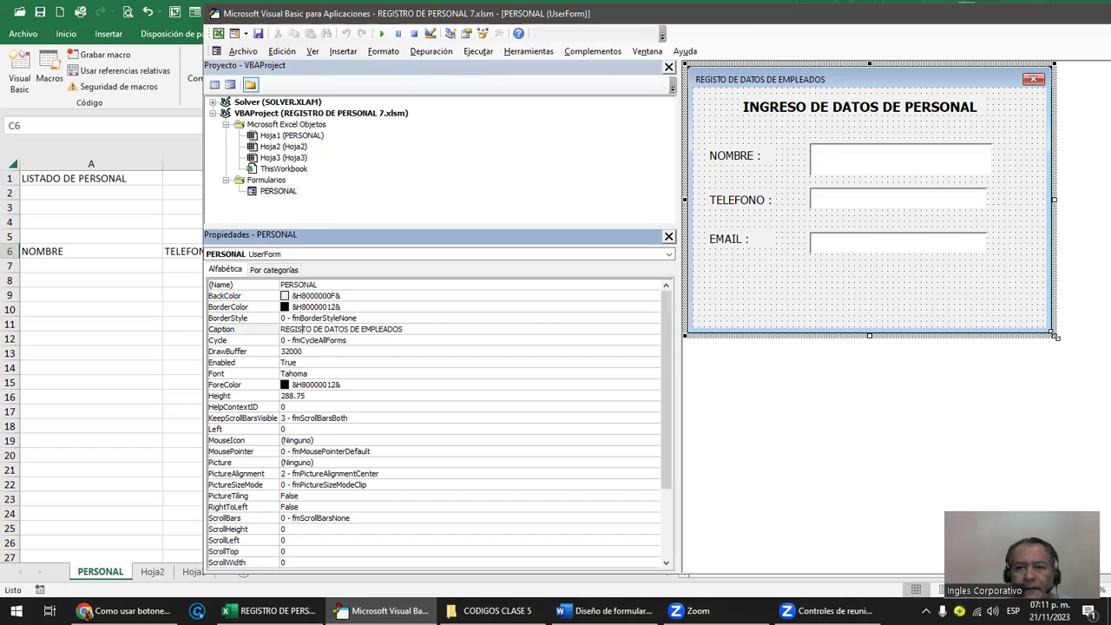
left_click_drag(1054, 335, 1072, 350)
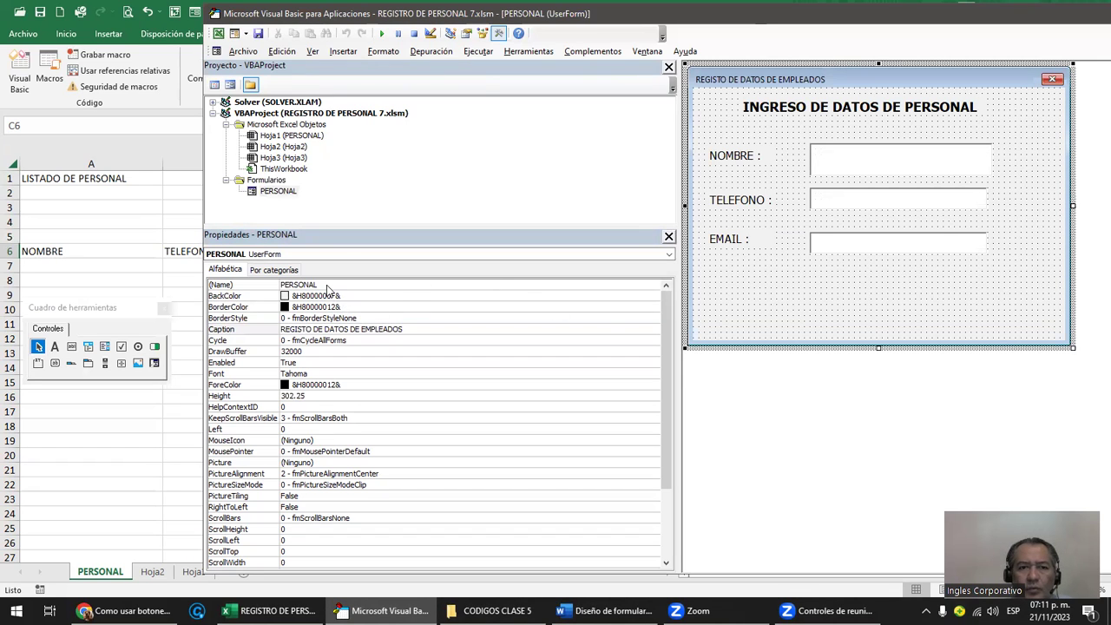
left_click(805, 106)
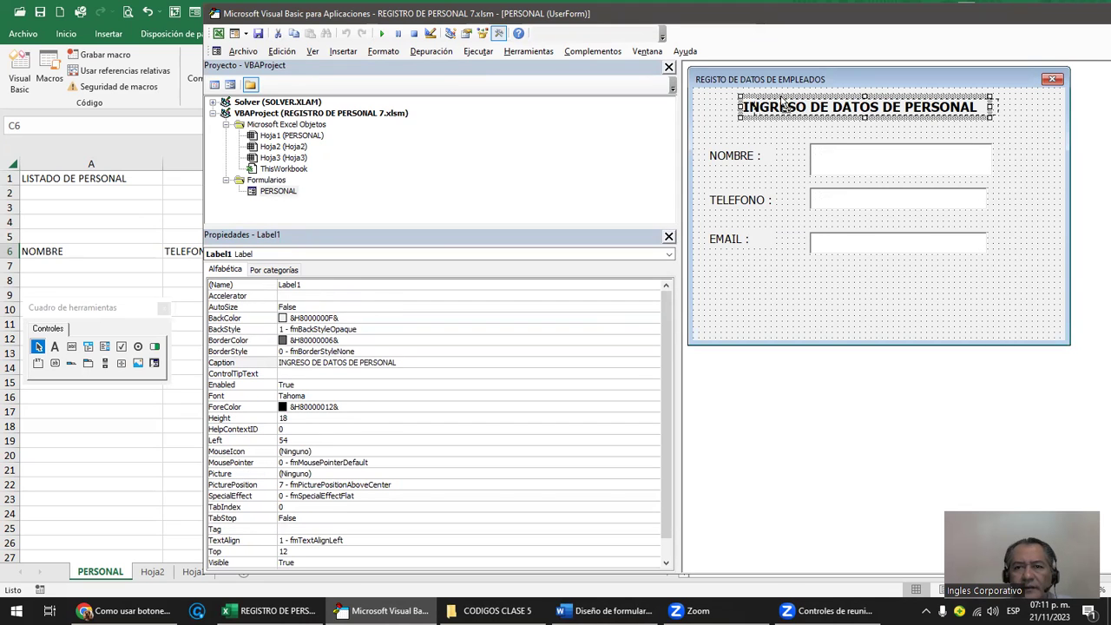
left_click_drag(786, 104, 798, 104)
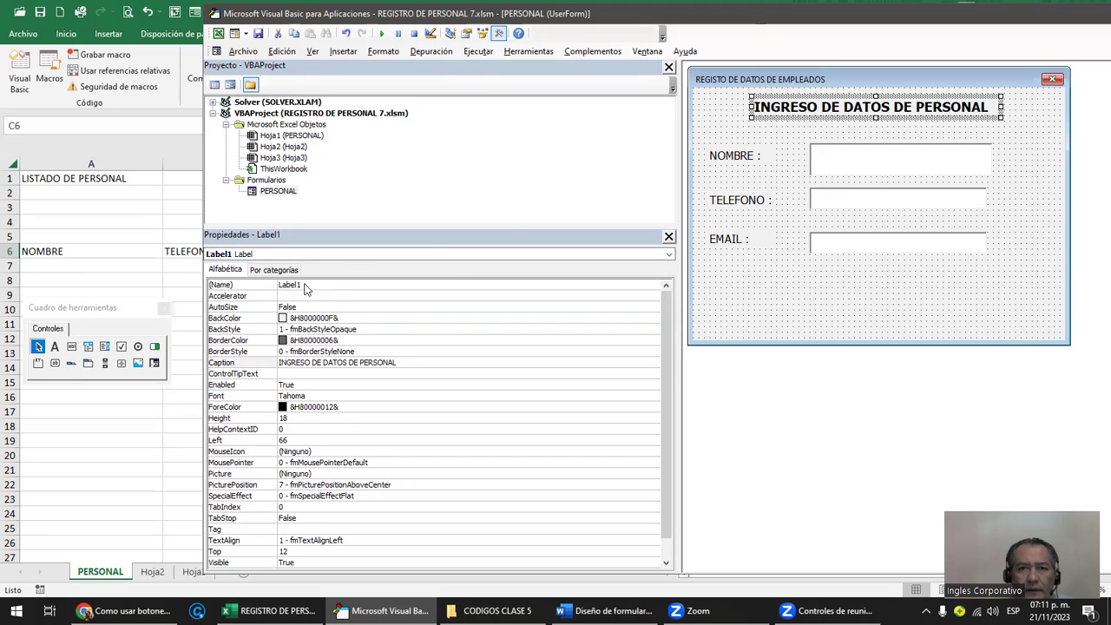
Step: View the form's code, return to its design view, and maximize the editor
left_click(754, 281)
double_click(754, 280)
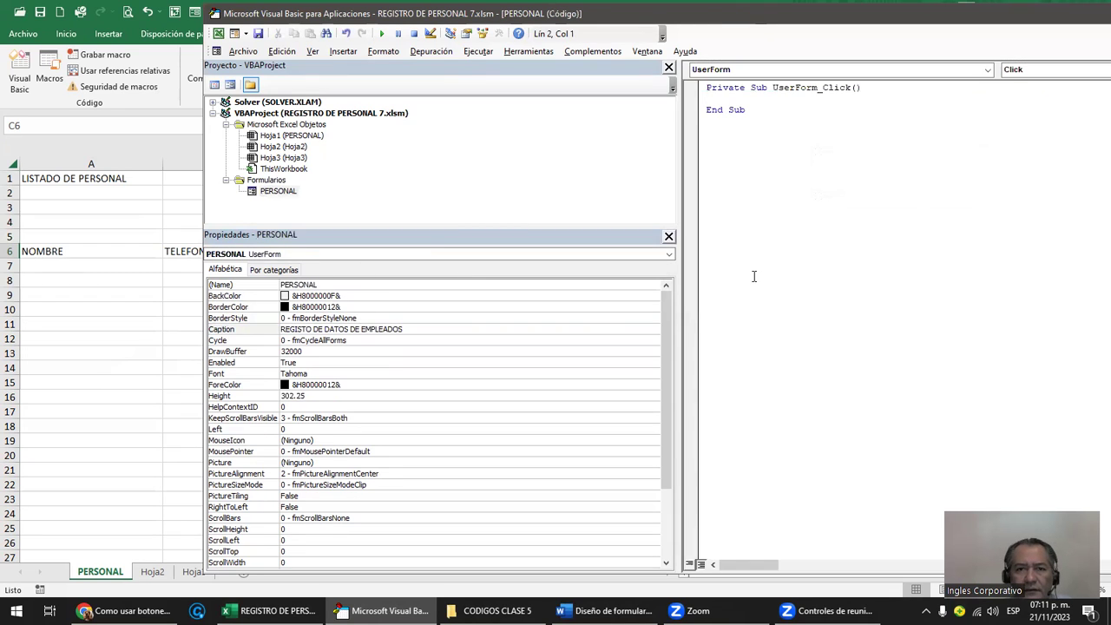
left_click(280, 191)
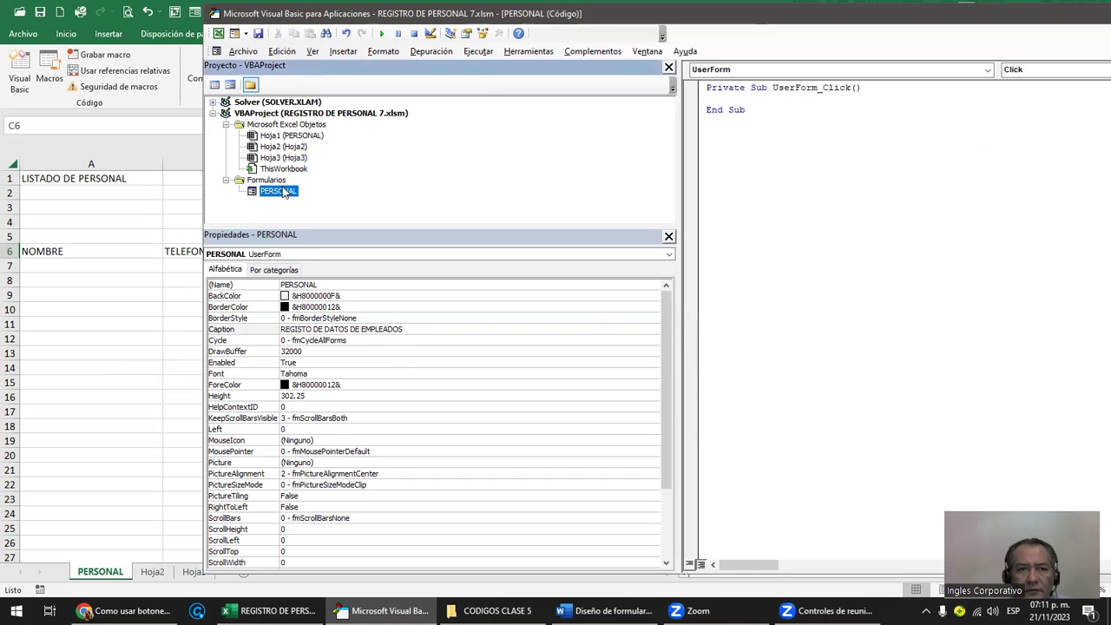
double_click(280, 191)
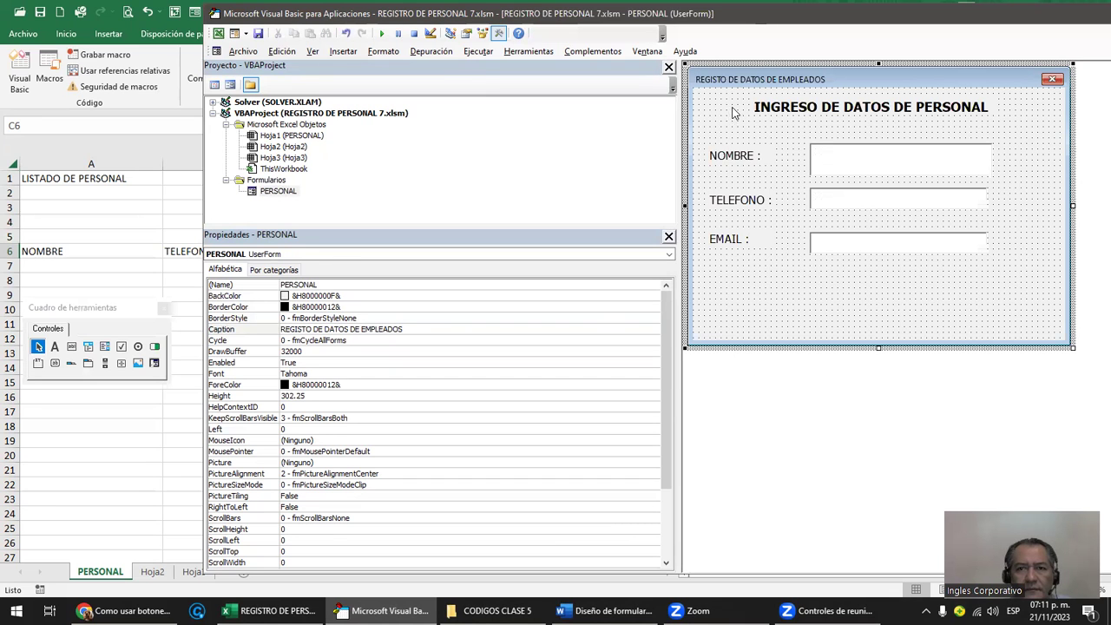
double_click(745, 16)
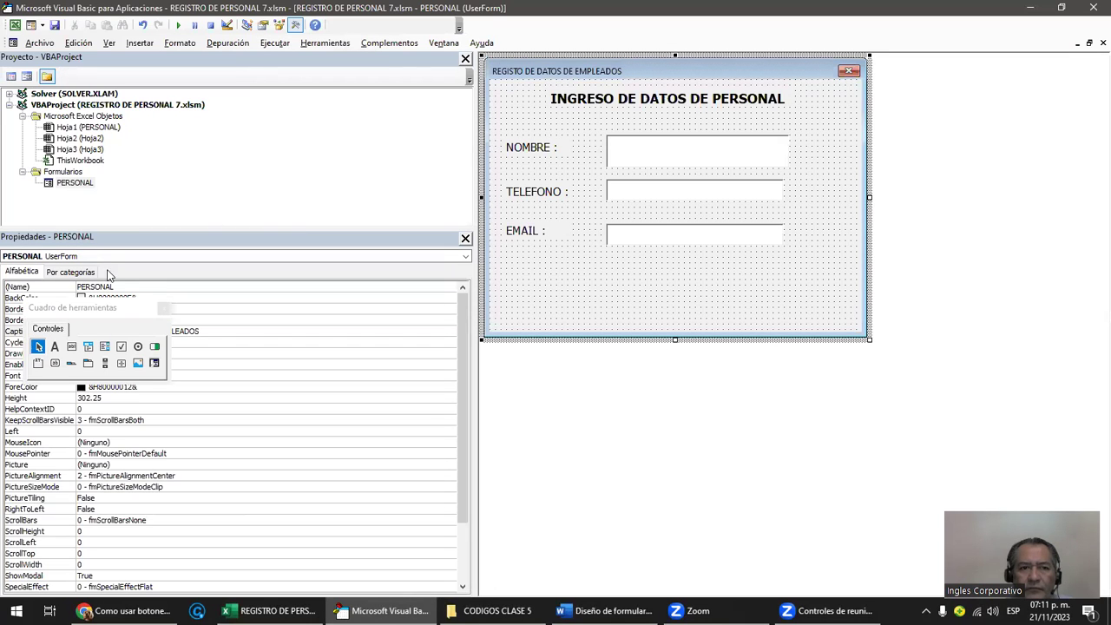
left_click(90, 311)
left_click_drag(90, 313, 649, 369)
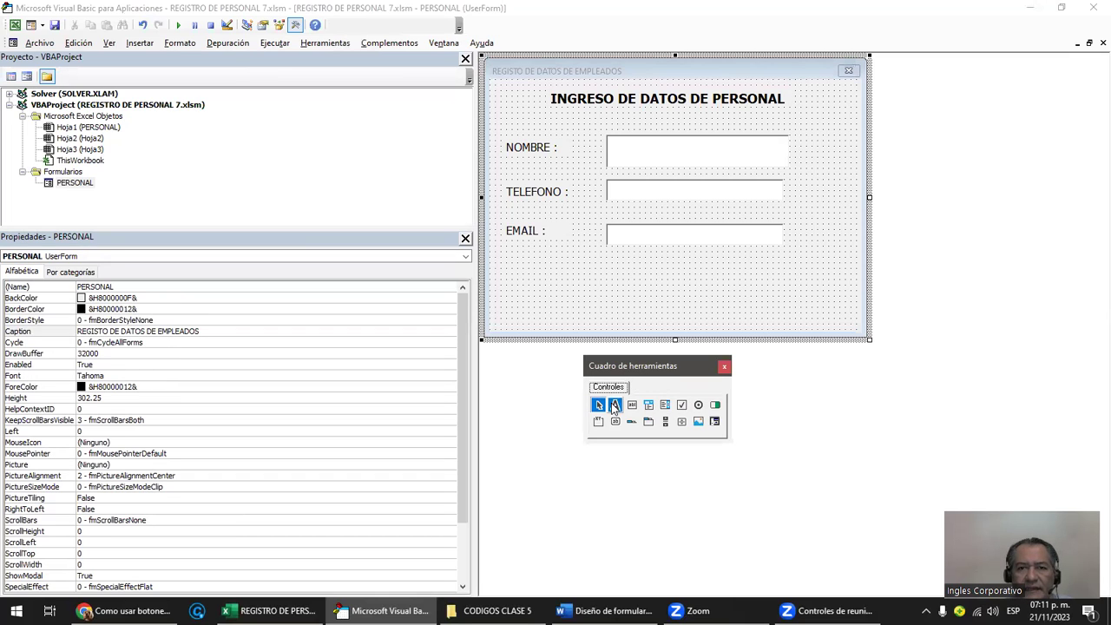
left_click(614, 407)
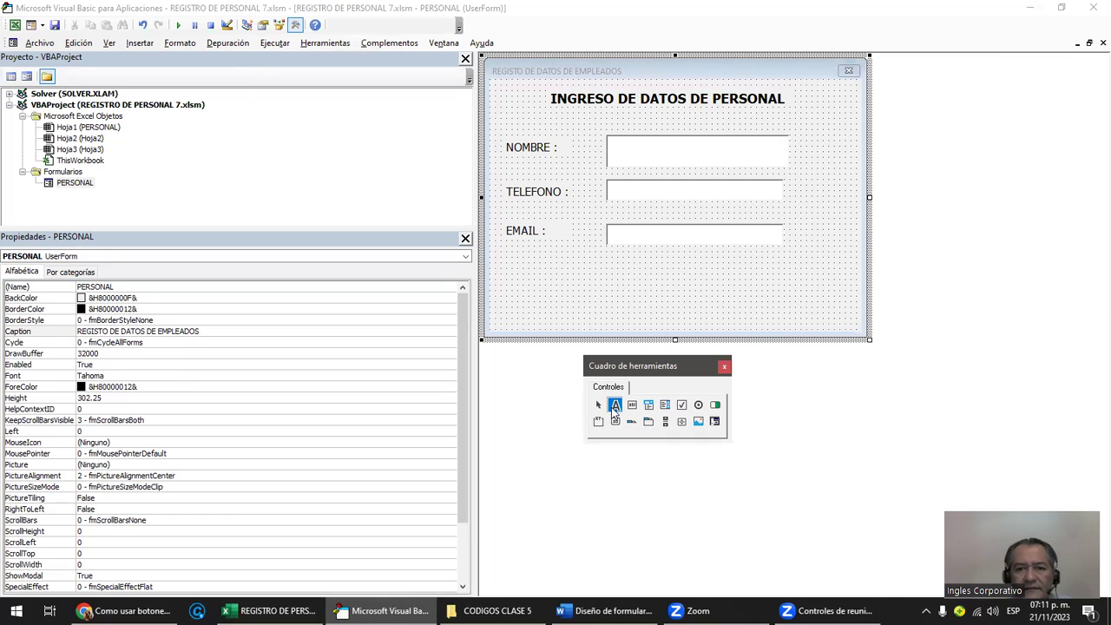
left_click(599, 272)
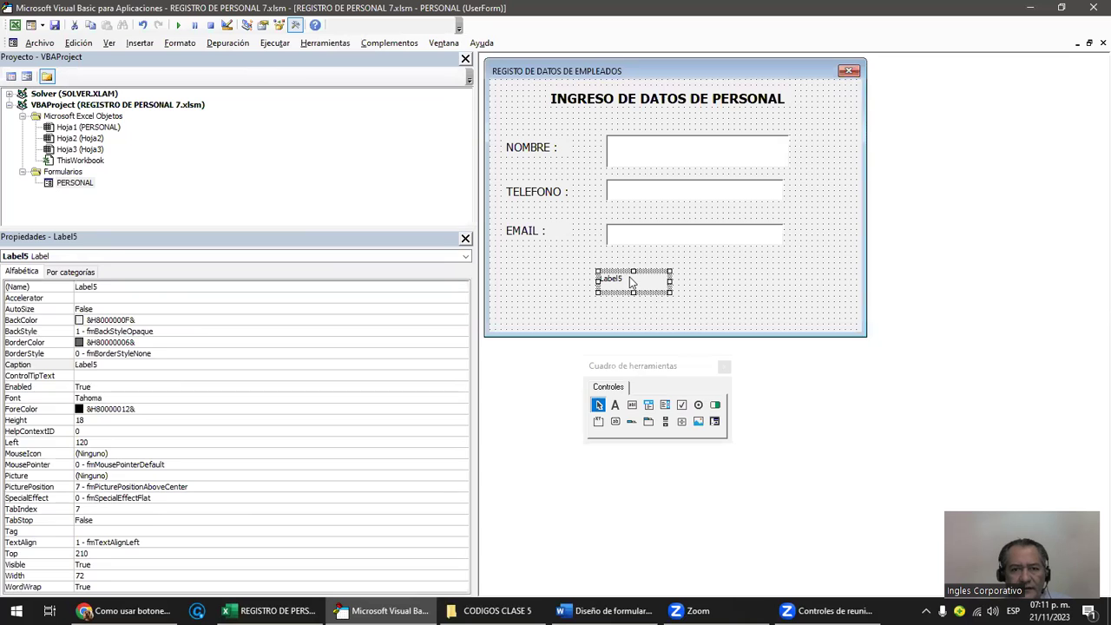
left_click(631, 282)
type("HHHHHHH")
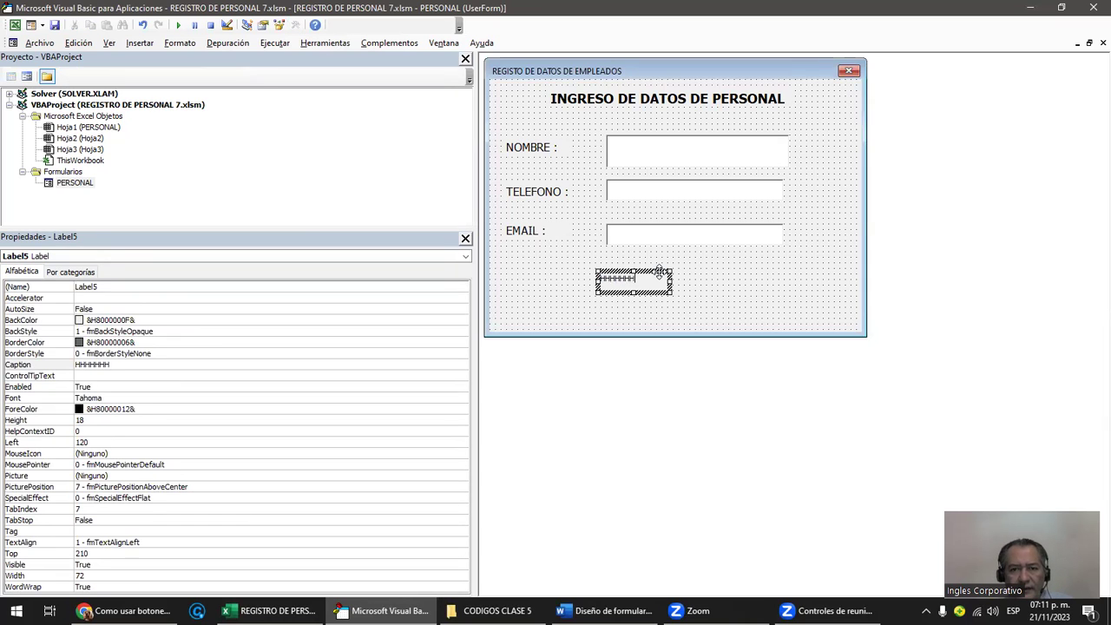
key("Escape")
key("Delete")
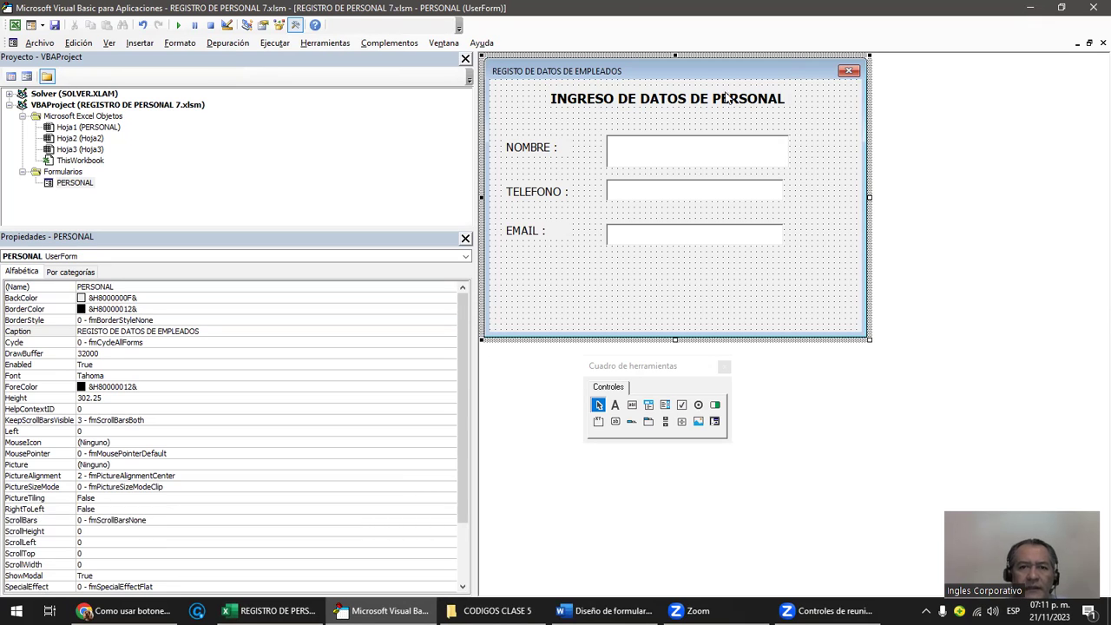
left_click(634, 100)
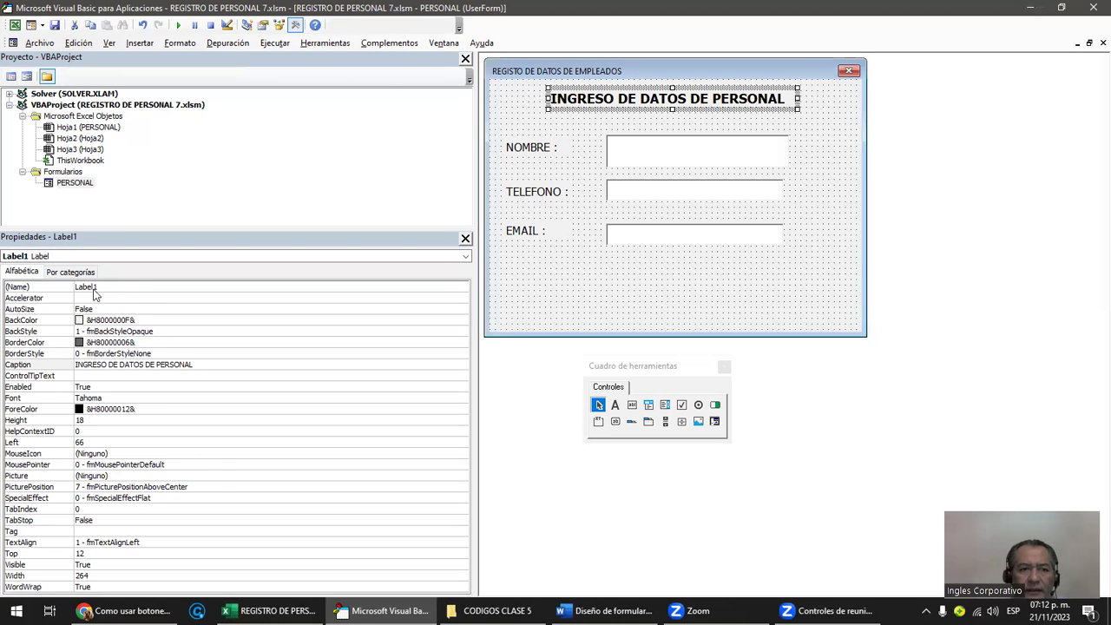
left_click(171, 368)
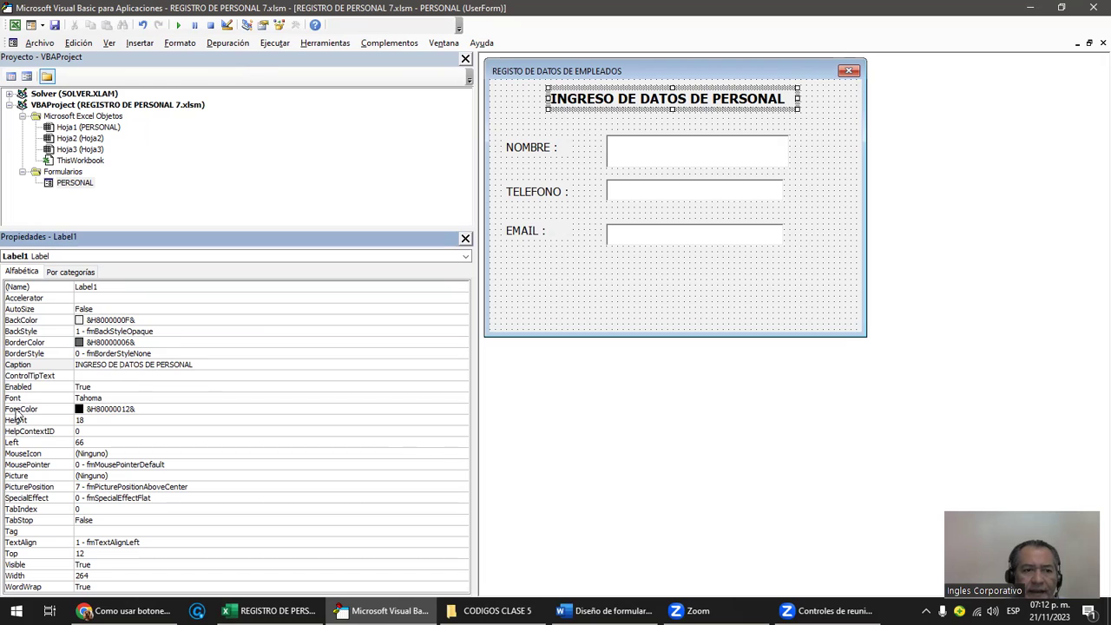
left_click(108, 397)
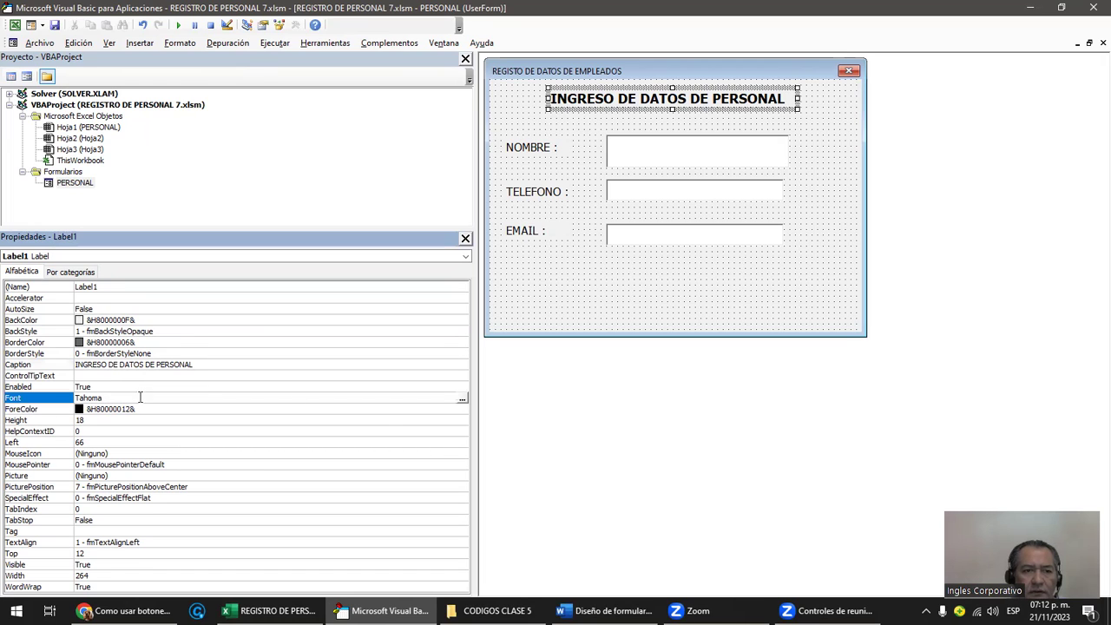
left_click(461, 398)
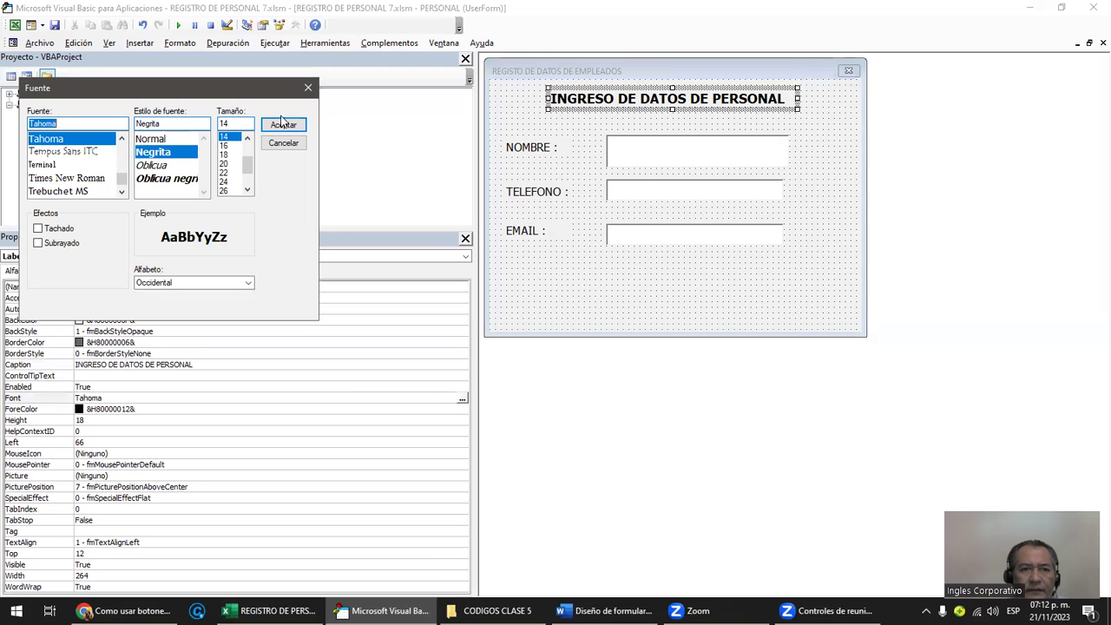
left_click(289, 141)
left_click(651, 297)
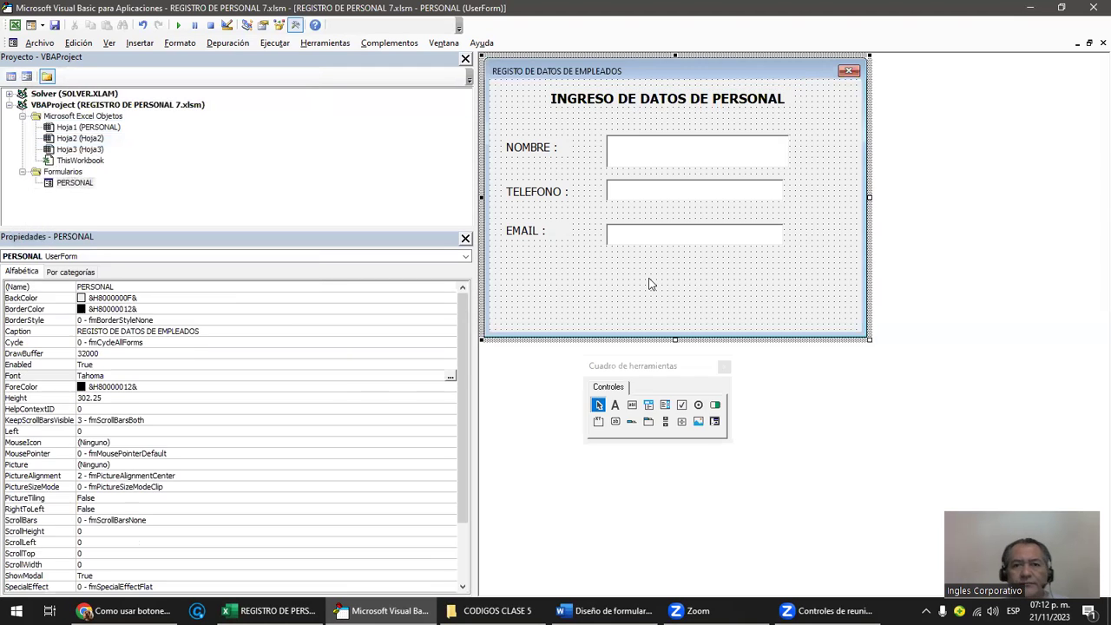
left_click(599, 103)
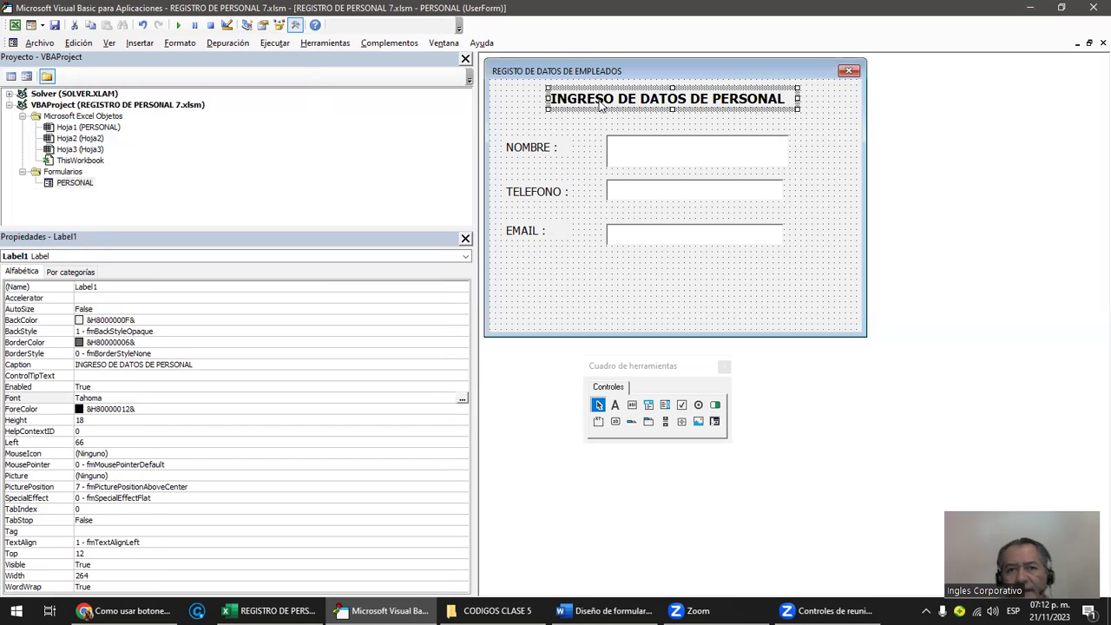
left_click(523, 155)
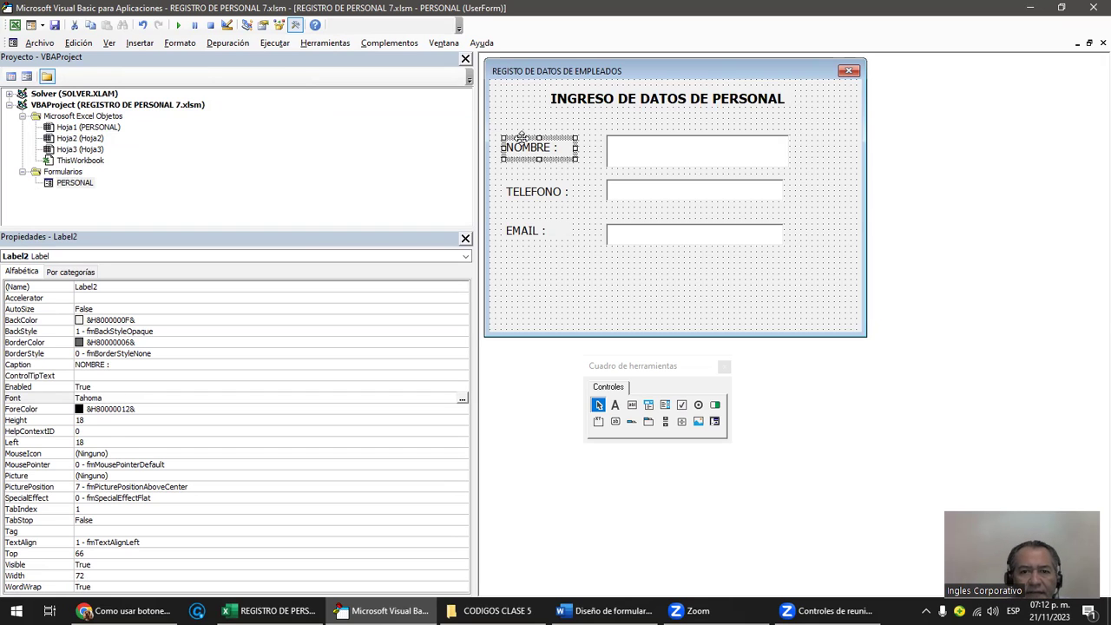
left_click(614, 405)
left_click_drag(513, 258, 561, 293)
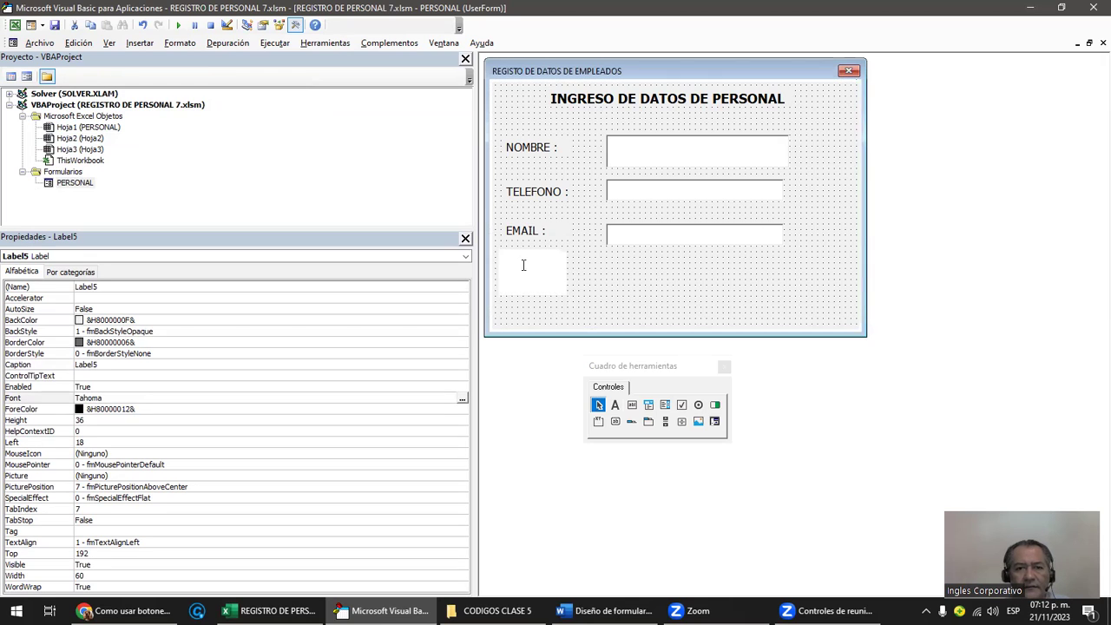
left_click(537, 266)
left_click_drag(530, 264, 505, 269)
type("NOMBRE :")
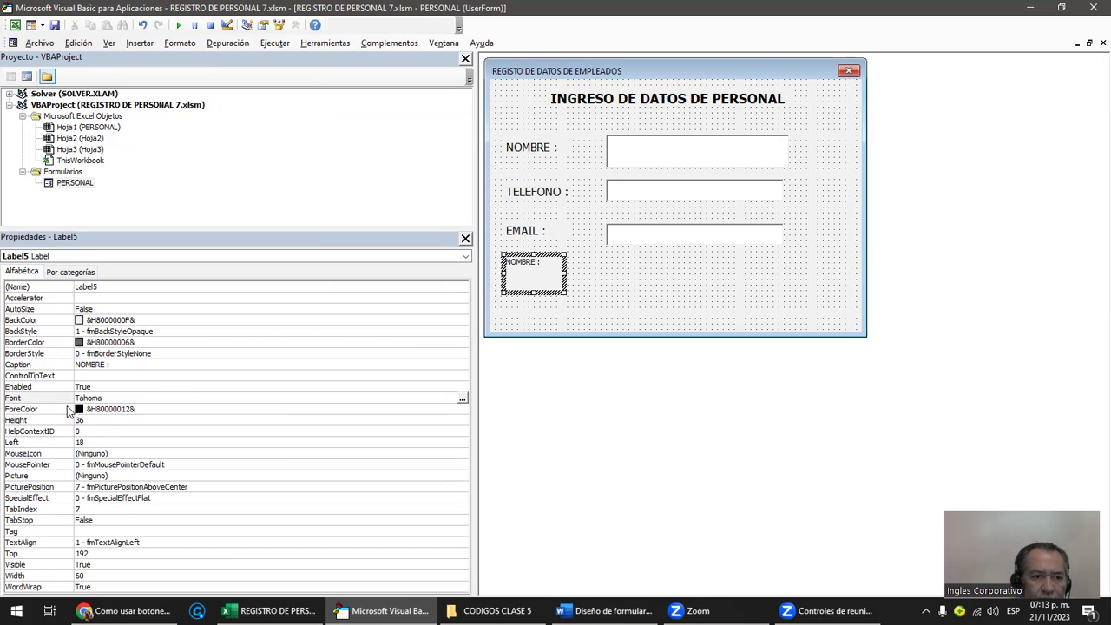
left_click(94, 397)
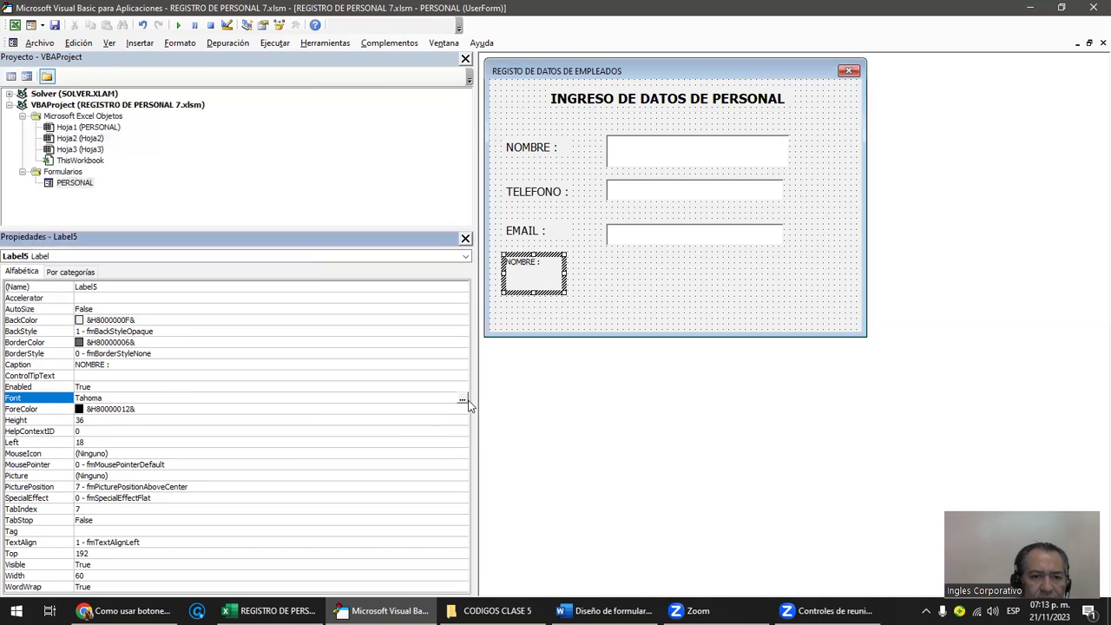
left_click(461, 398)
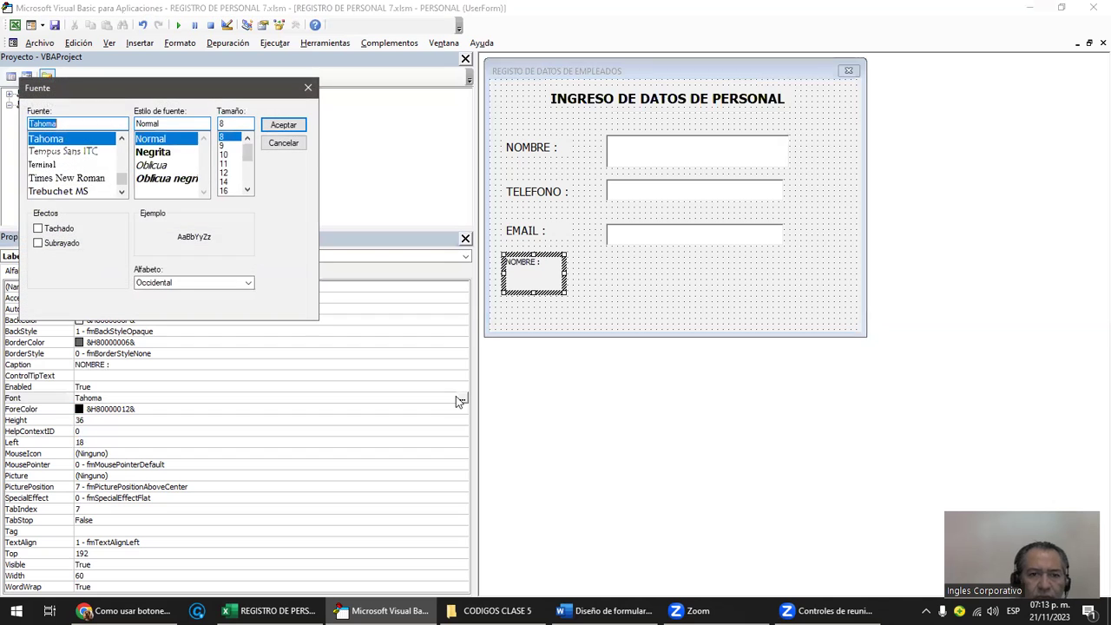
left_click(228, 181)
left_click(165, 154)
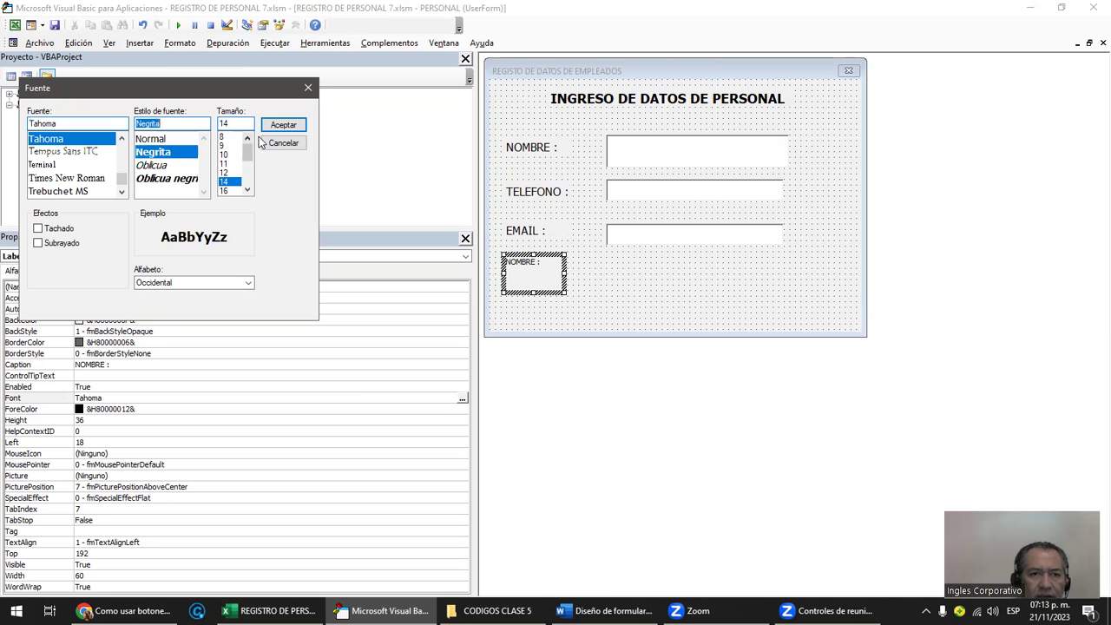
left_click(287, 125)
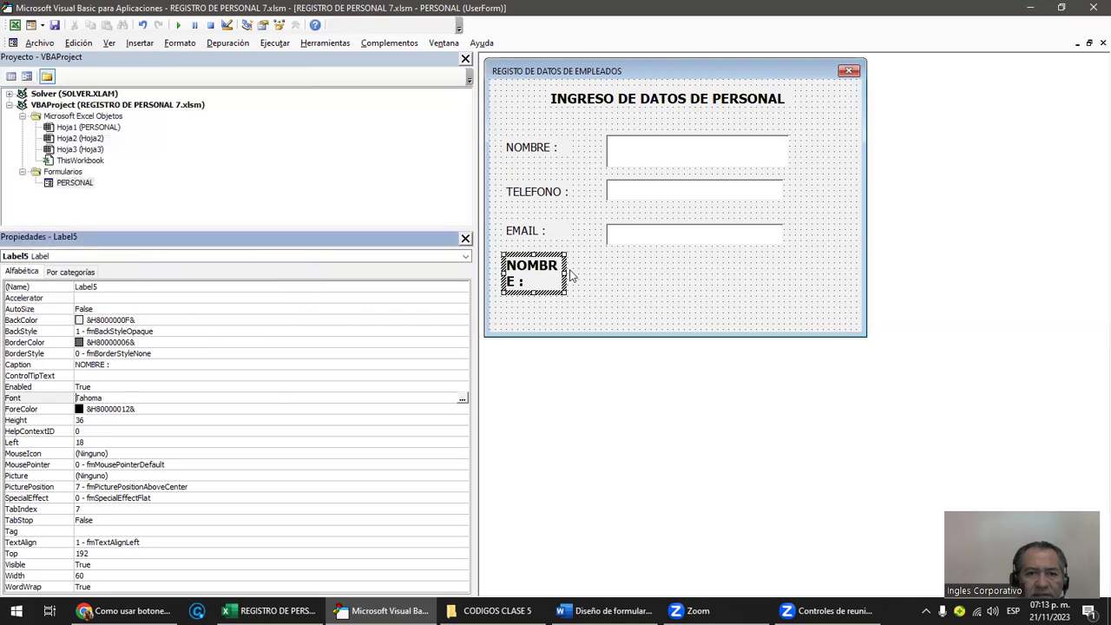
left_click_drag(564, 276, 650, 270)
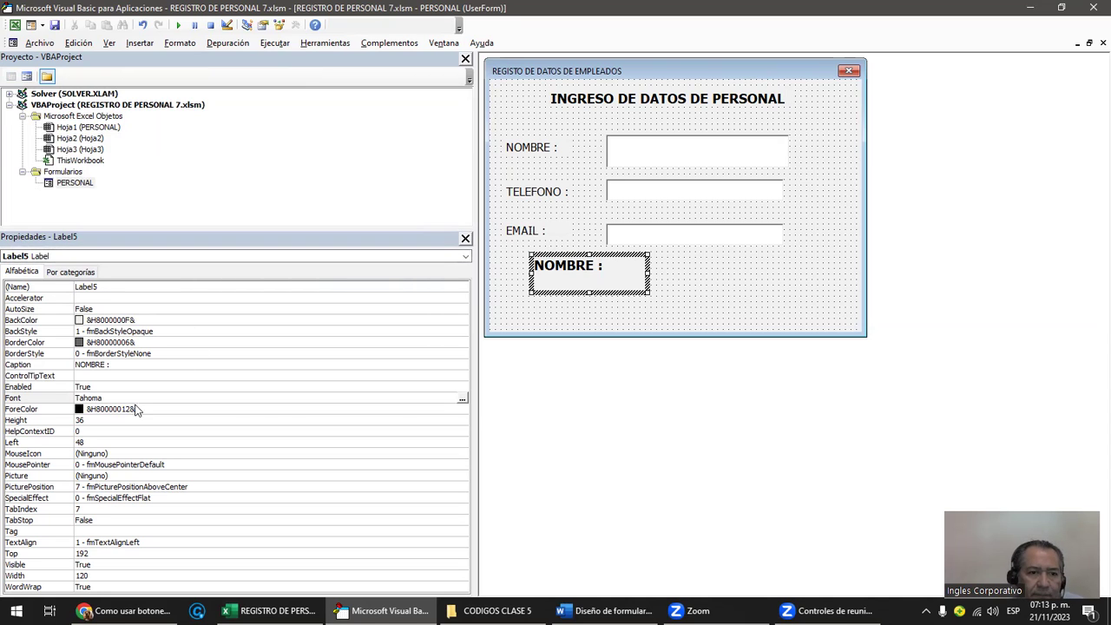
left_click(110, 364)
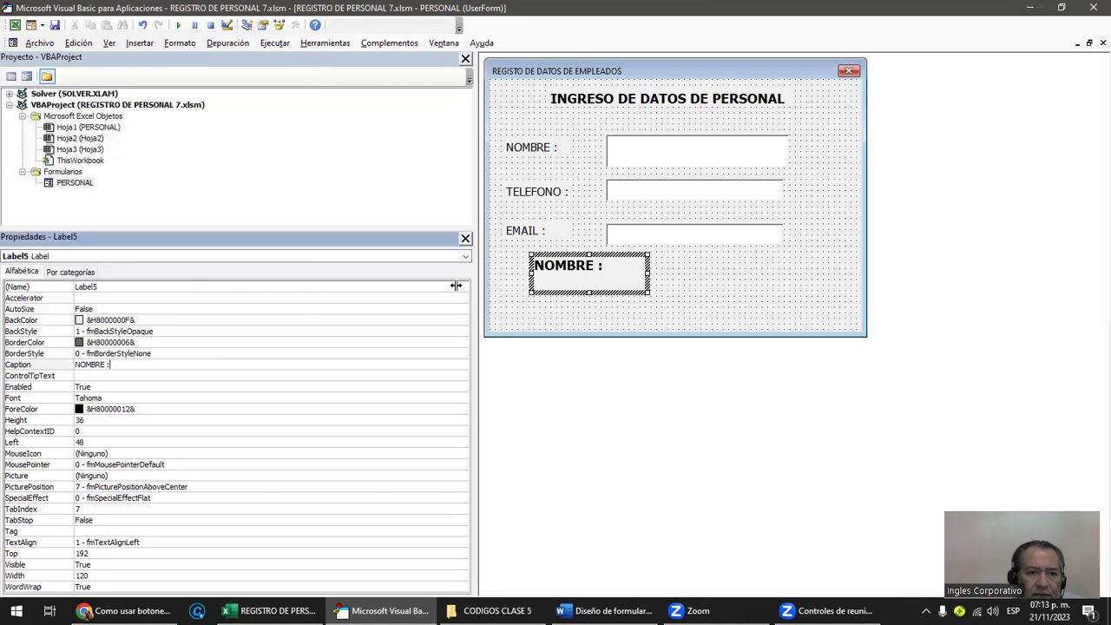
left_click(560, 398)
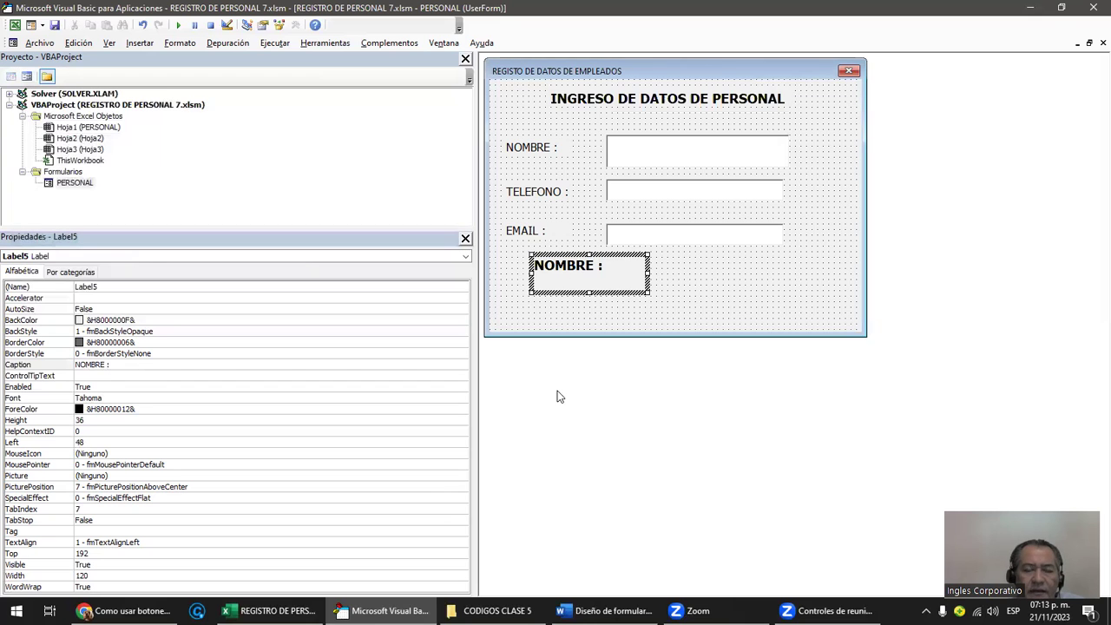
left_click(553, 252)
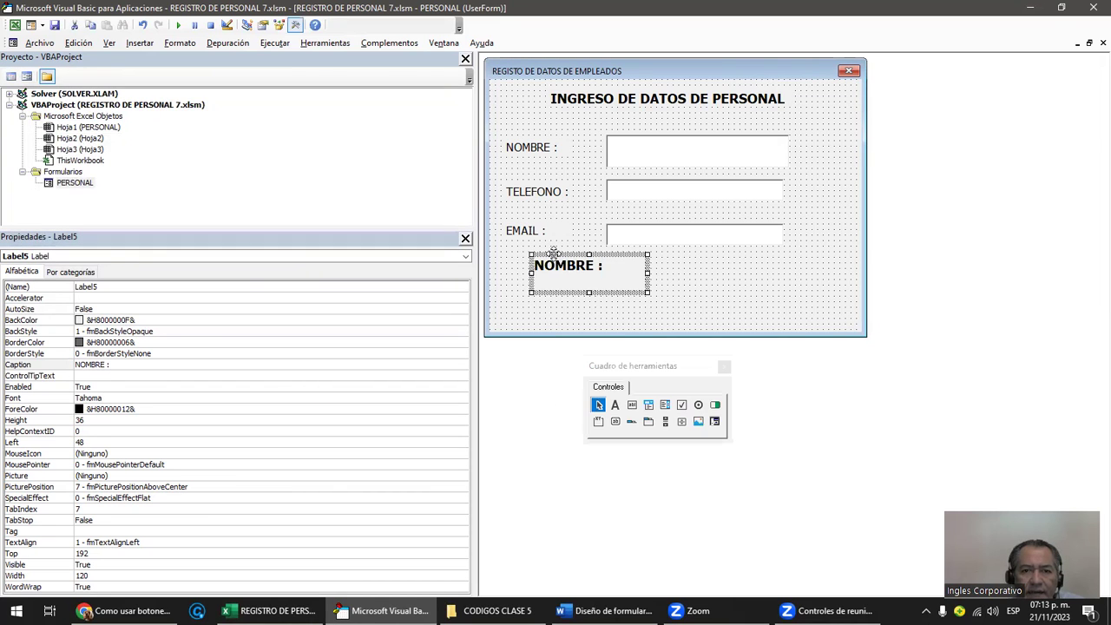
key("Delete")
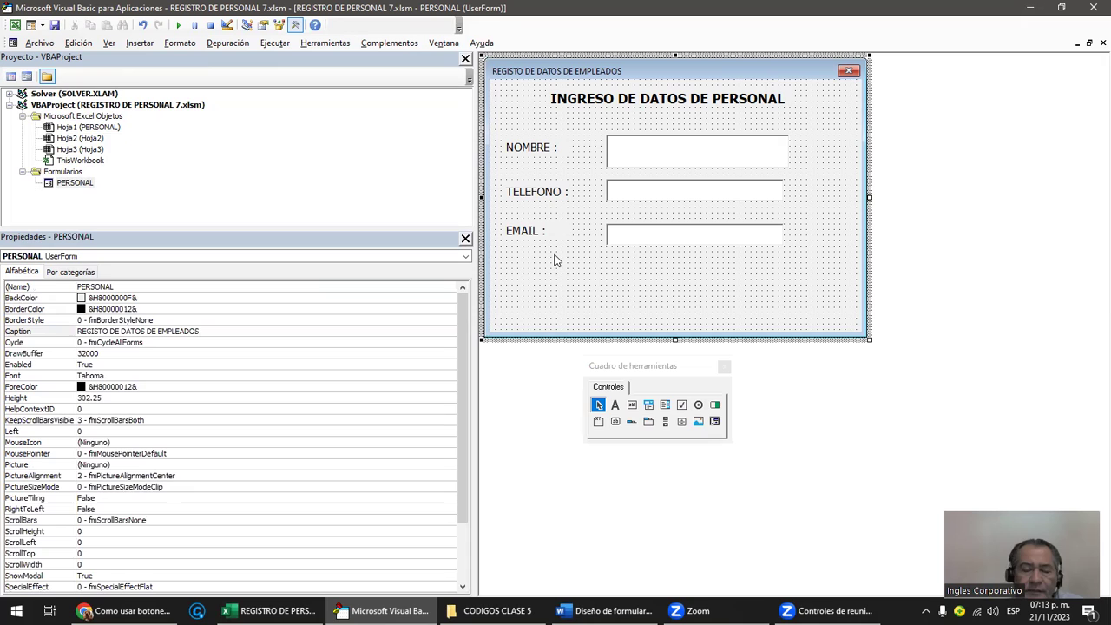
Step: Open and inspect the empty Label2_Click procedure for the NOMBRE label
left_click(537, 153)
double_click(523, 136)
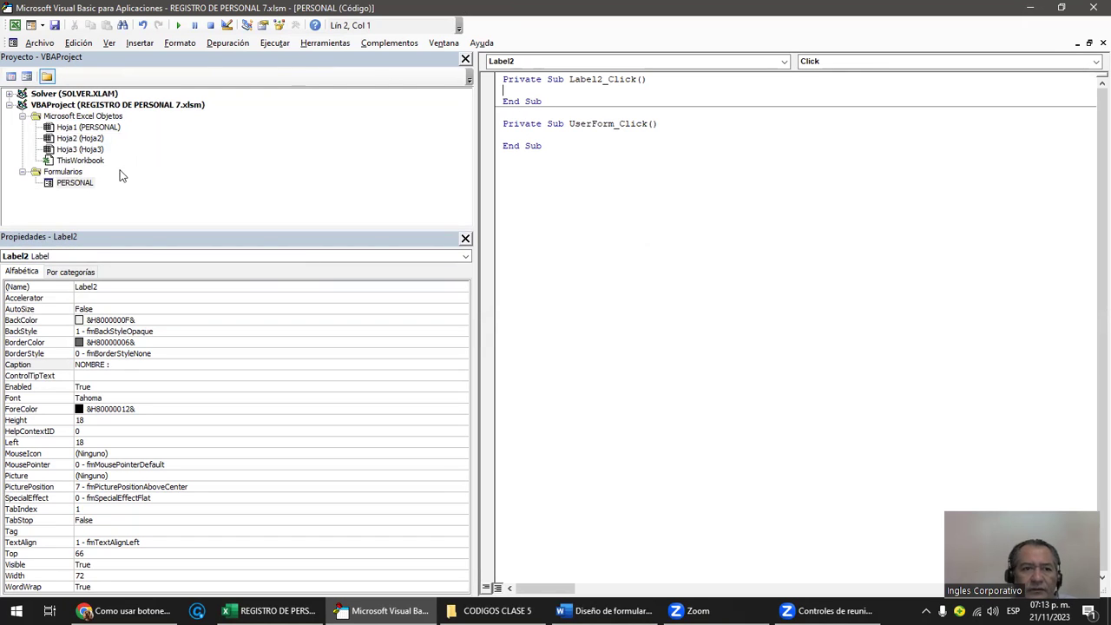
left_click(77, 185)
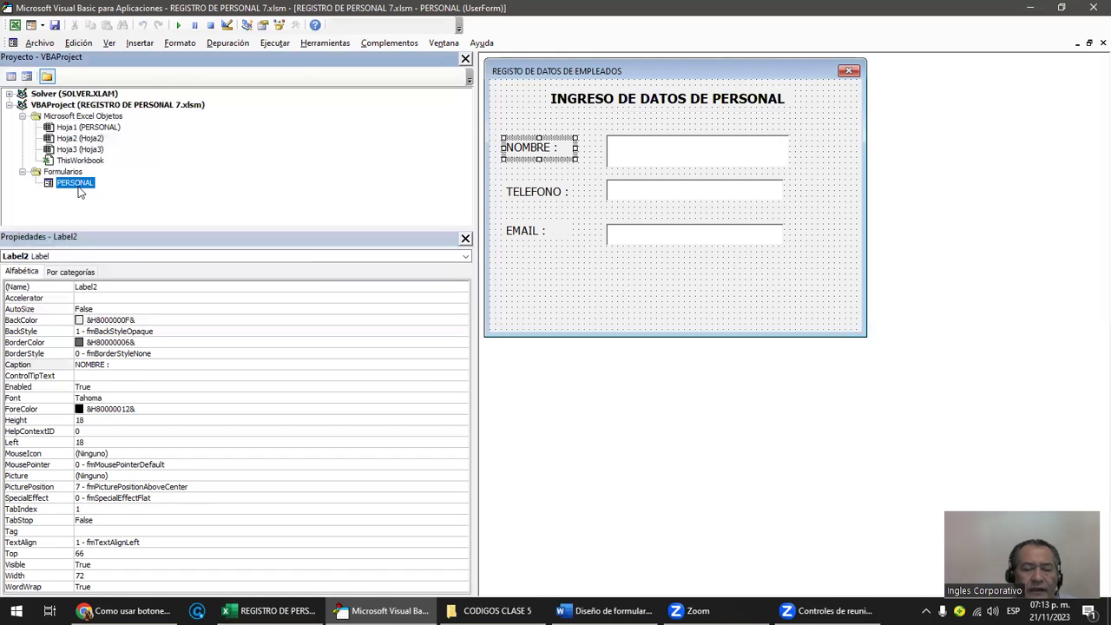
left_click(579, 291)
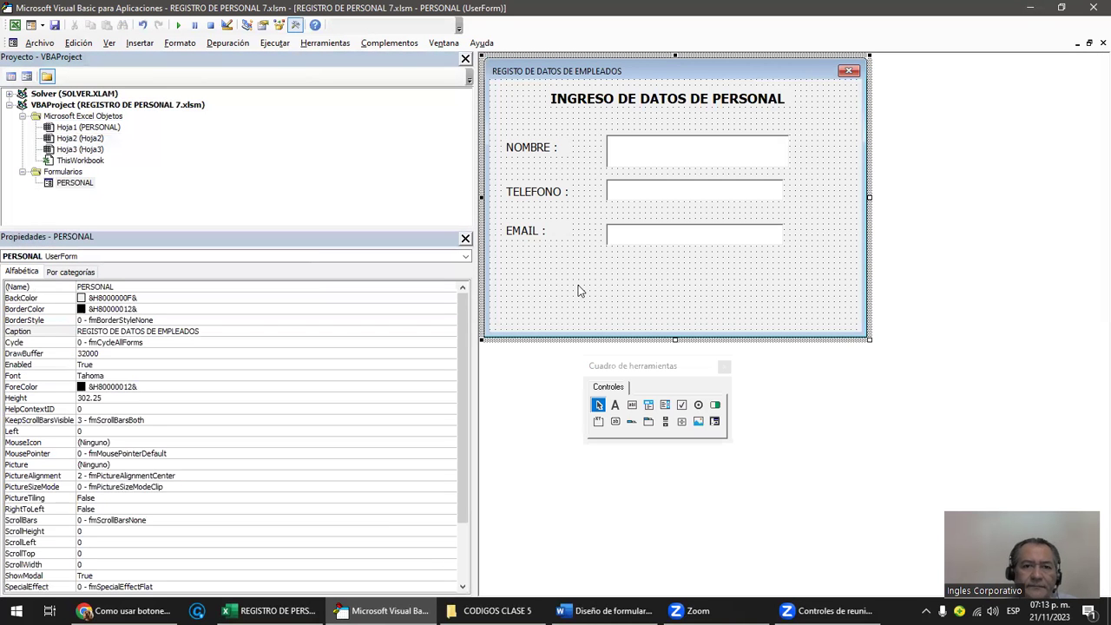
double_click(533, 154)
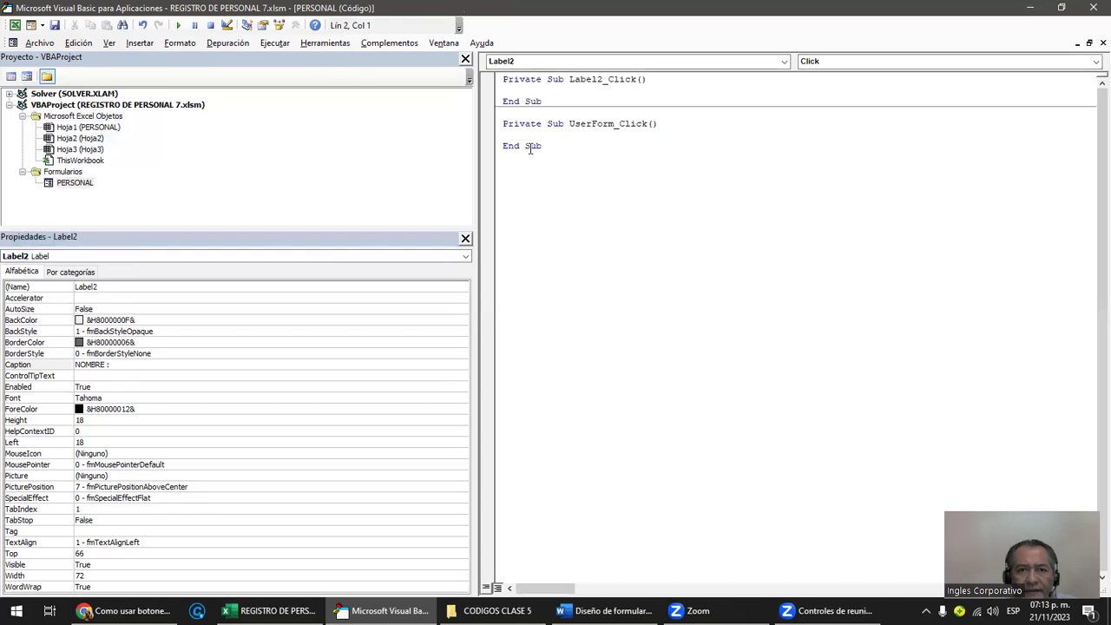
mouse_move(504, 82)
left_mouse_down()
mouse_move(560, 99)
mouse_move(562, 81)
left_mouse_up()
left_click(550, 89)
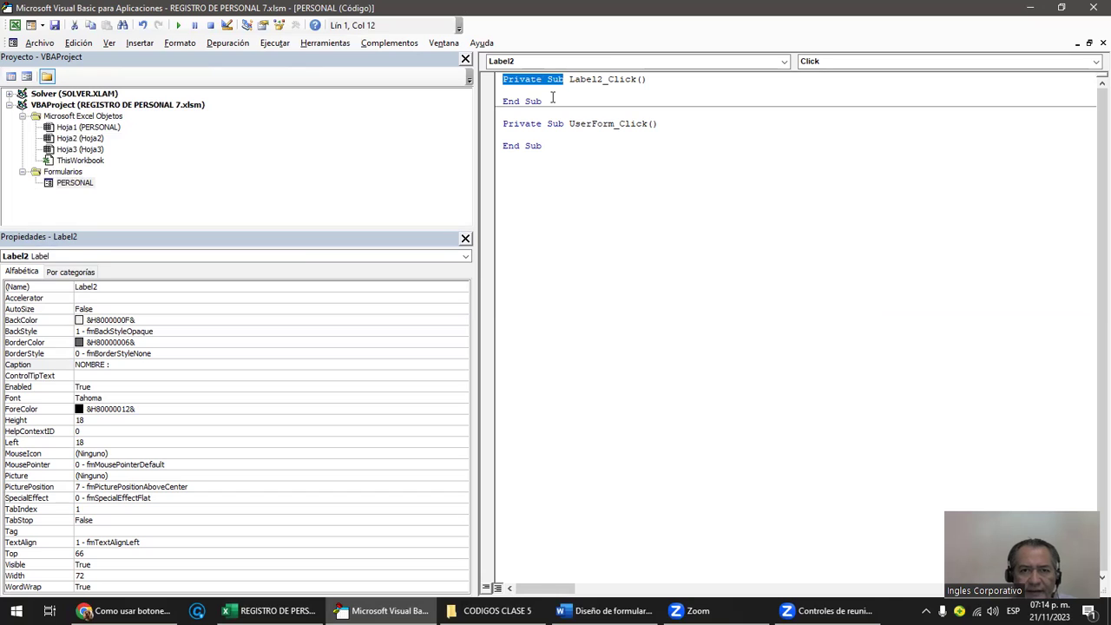
left_click_drag(569, 79, 643, 79)
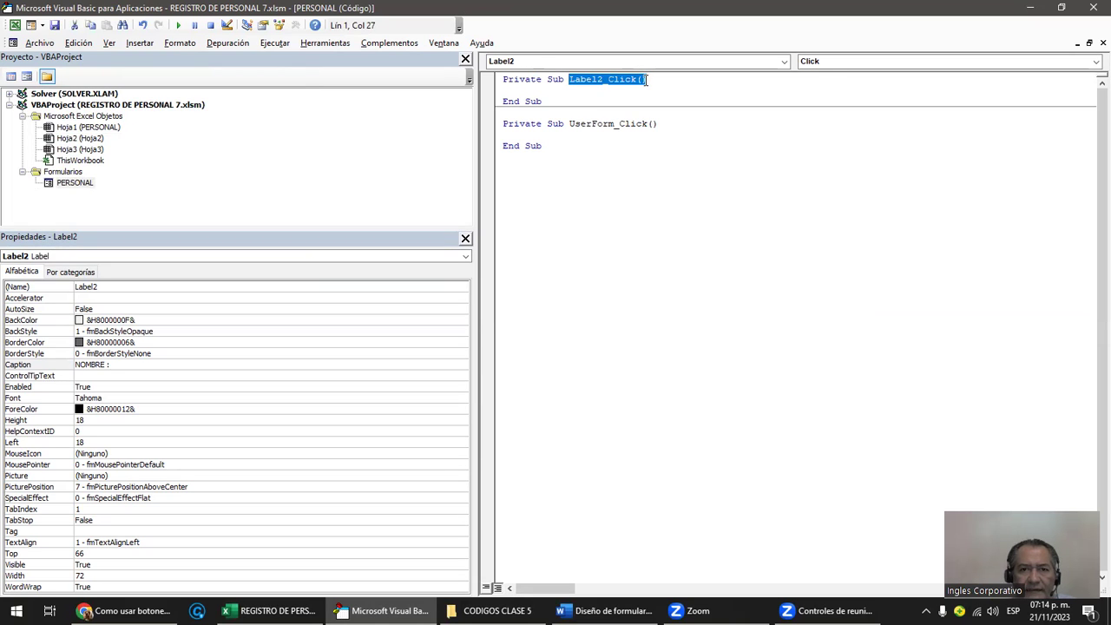
left_click_drag(550, 100, 504, 100)
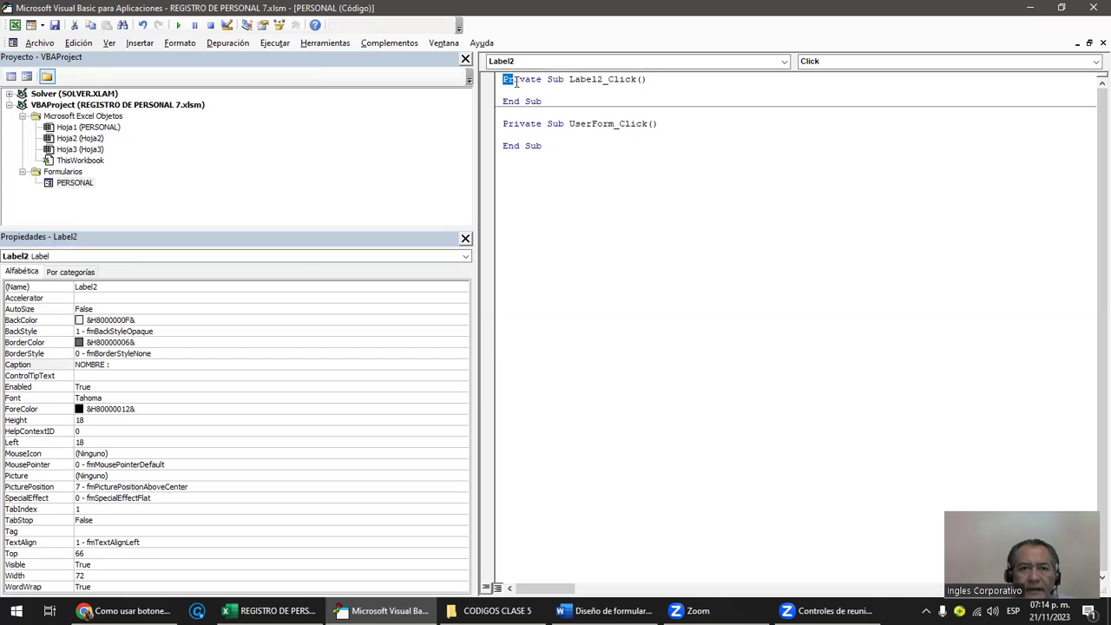
left_click_drag(504, 79, 540, 98)
left_click(557, 90)
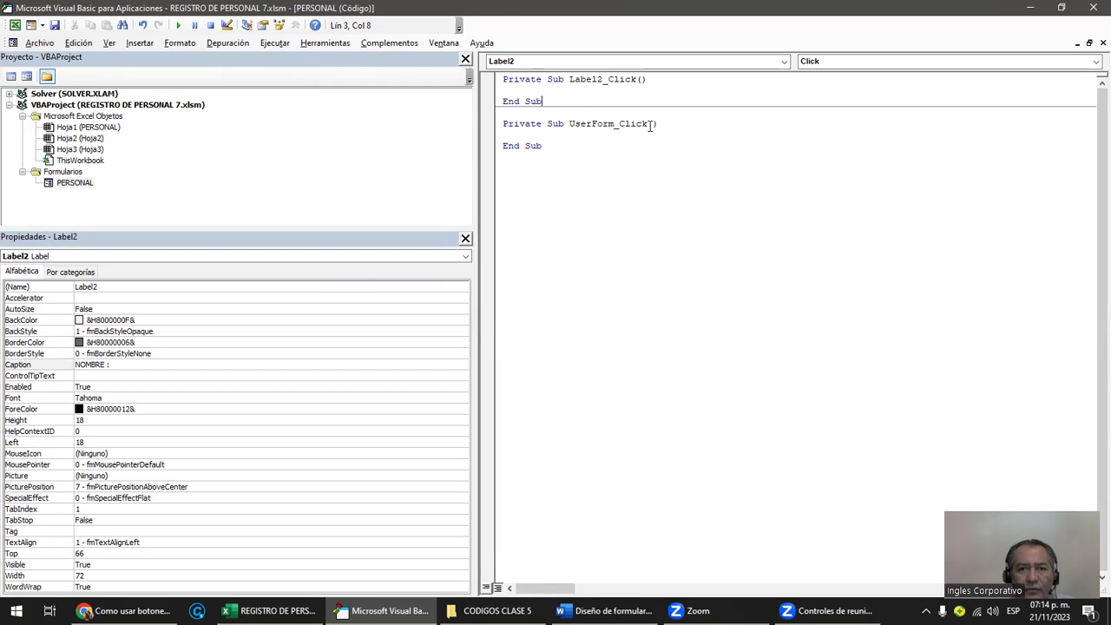
Step: Inspect the empty UserForm_Click procedure, then go back to the PERSONAL form design
double_click(79, 183)
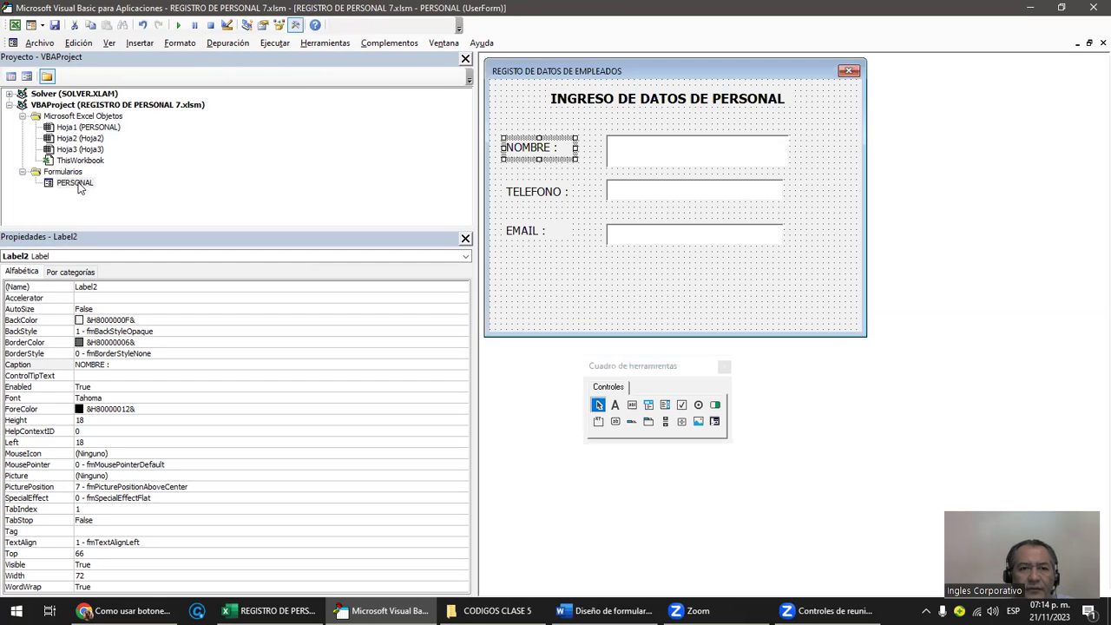
double_click(521, 111)
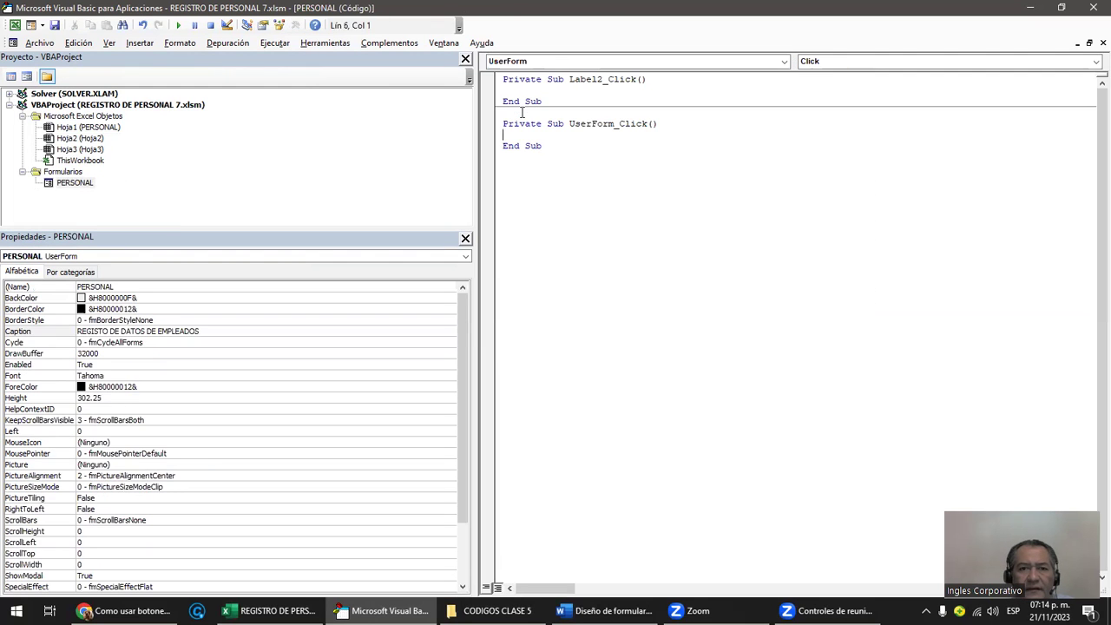
mouse_move(505, 123)
left_mouse_down()
mouse_move(551, 148)
mouse_move(504, 113)
left_mouse_up()
left_click(555, 155)
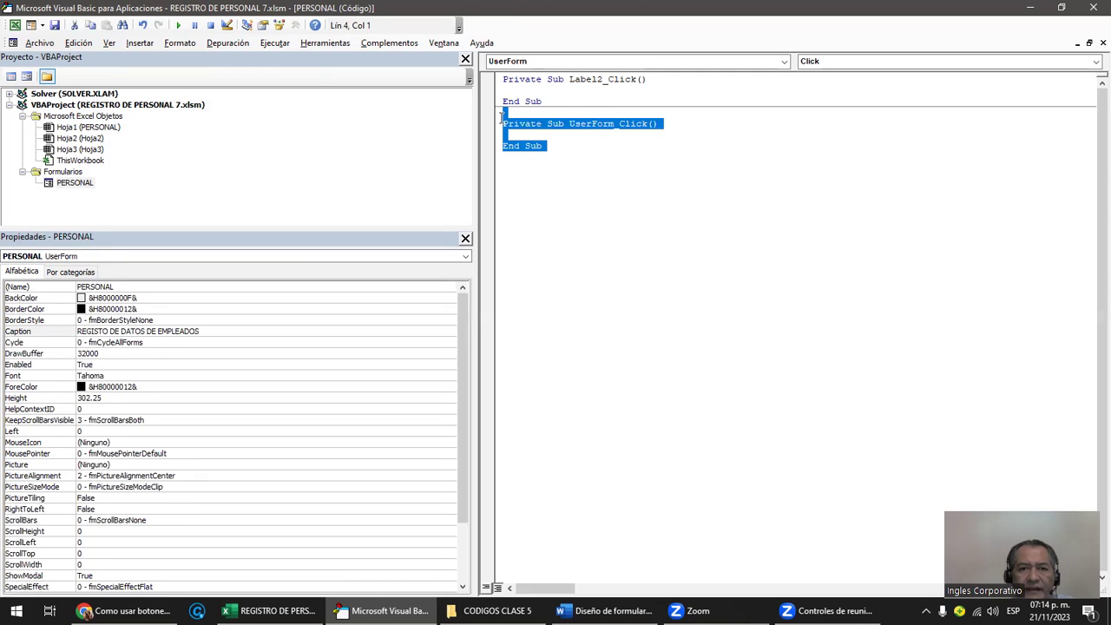
left_click(598, 157)
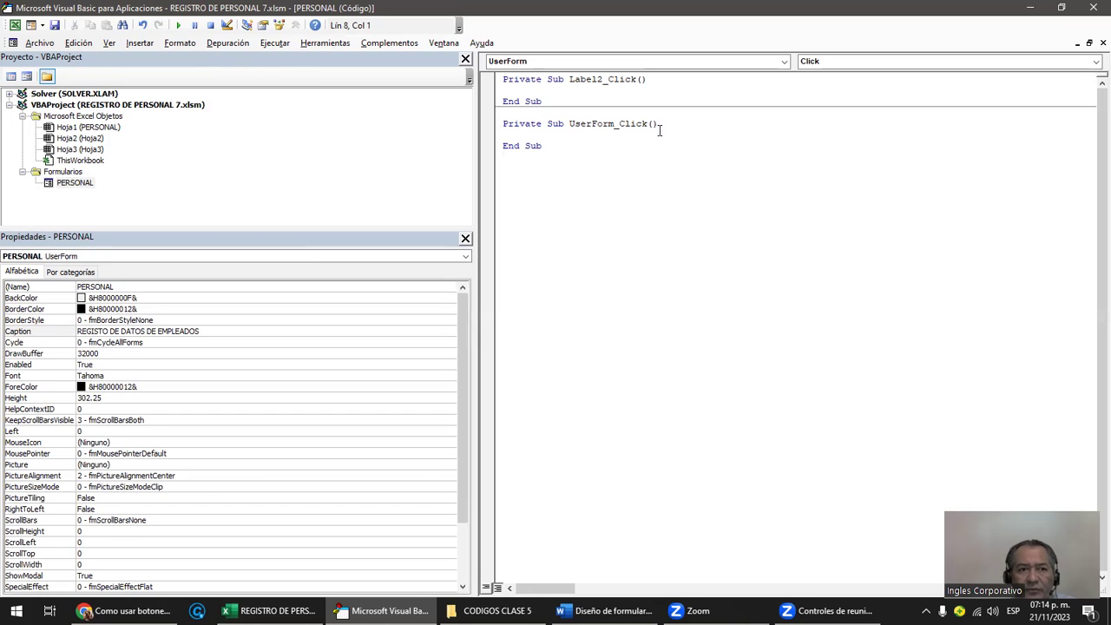
double_click(75, 182)
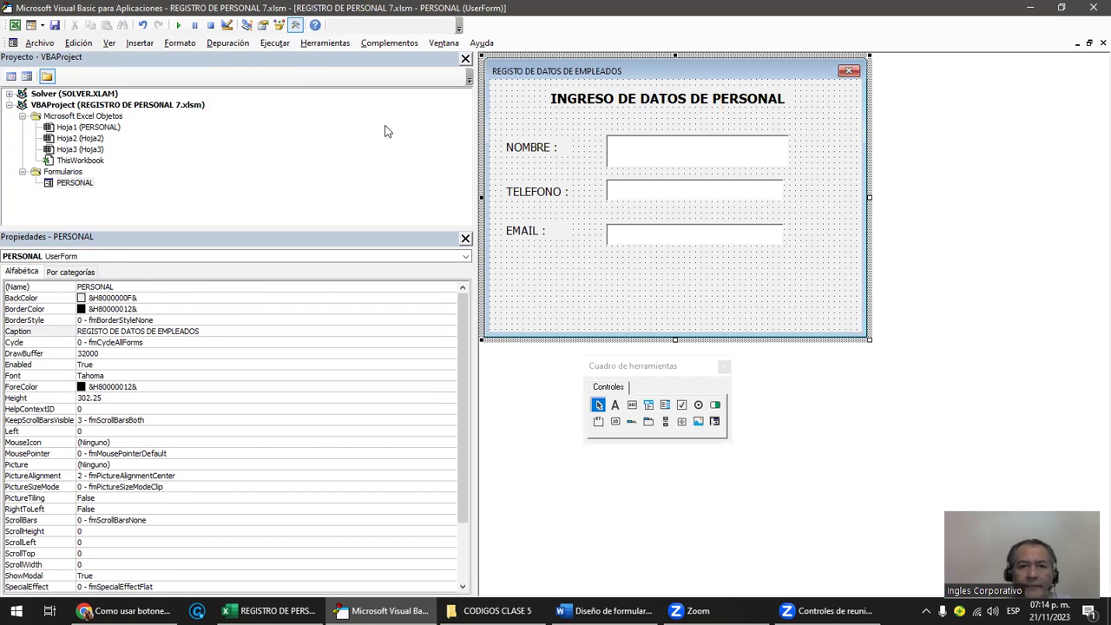
Step: Make the NOMBRE label's font bold (Negrita)
left_click(528, 155)
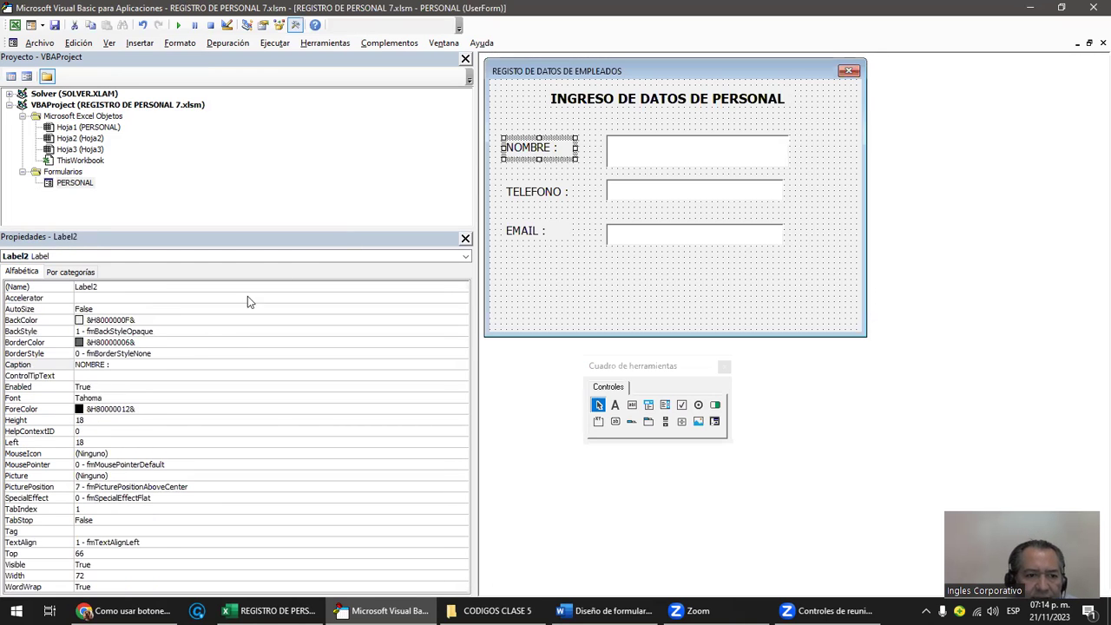
left_click(448, 400)
left_click(462, 400)
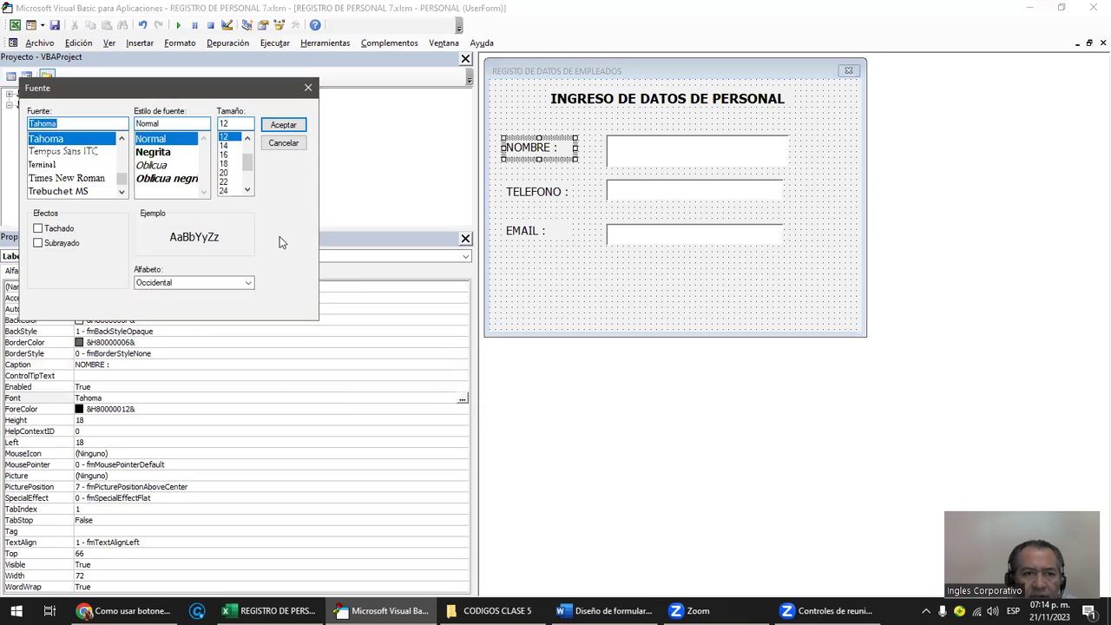
left_click(153, 153)
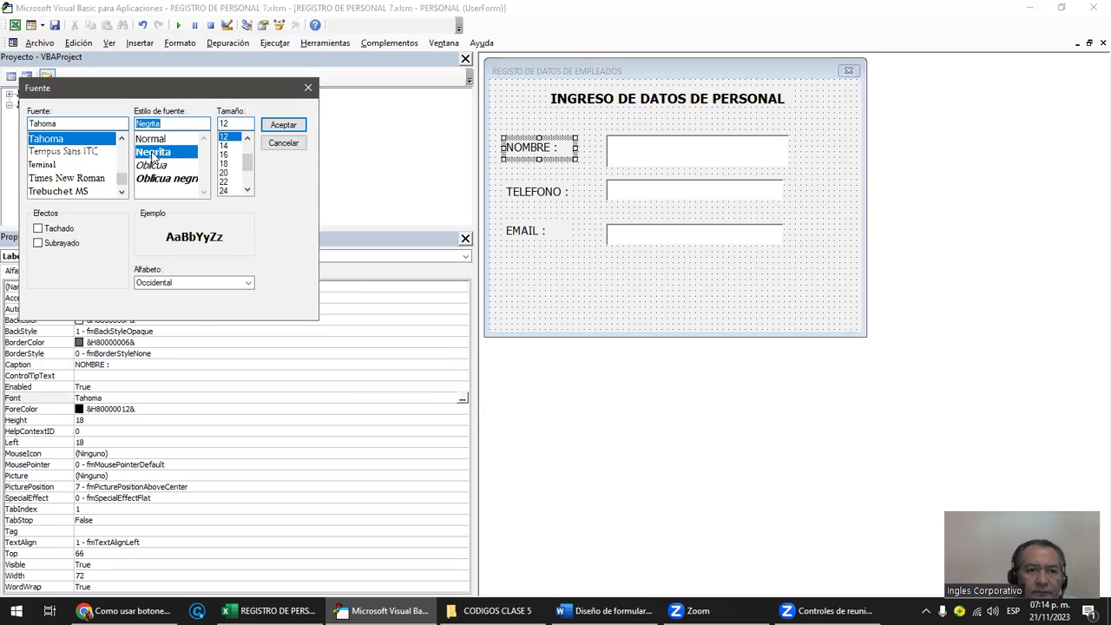
left_click(281, 126)
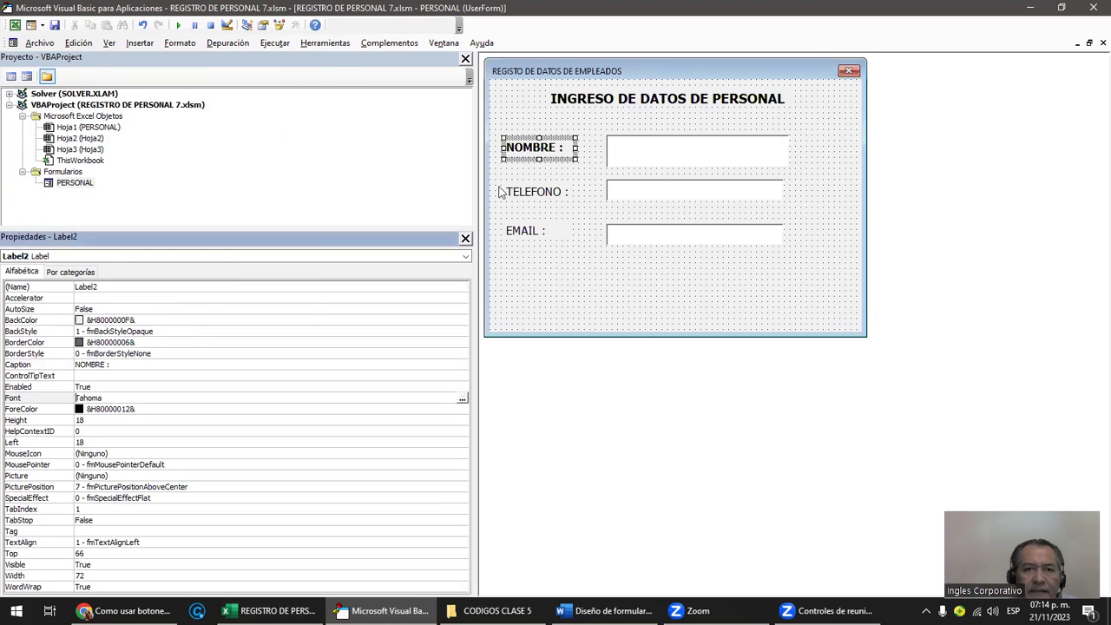
left_click(594, 349)
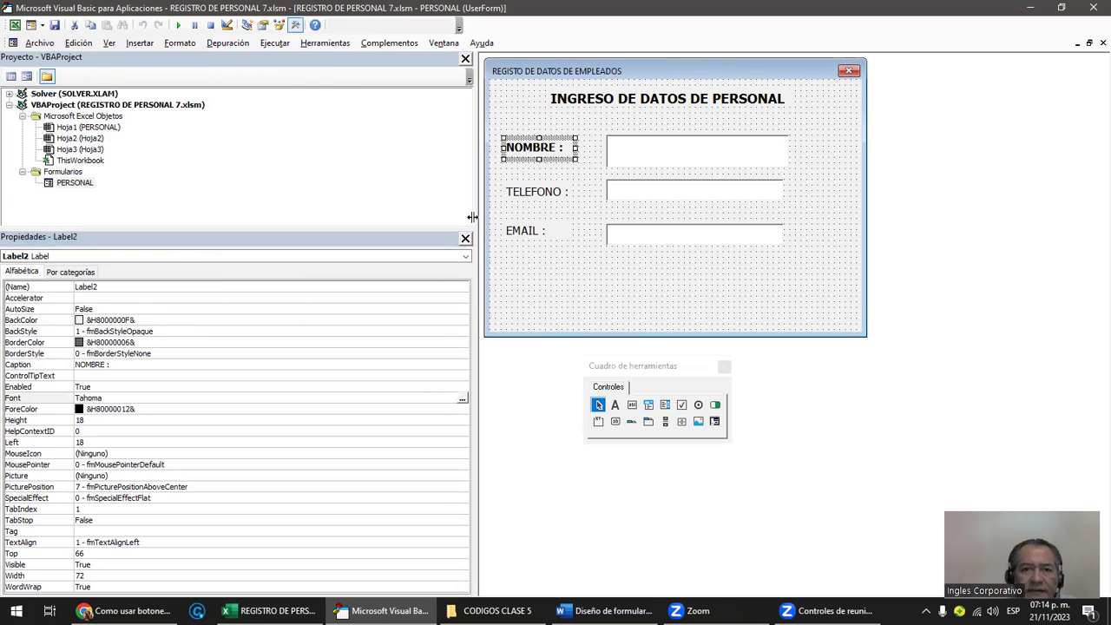
Step: Make the TELEFONO label's font bold (Negrita)
left_click(528, 192)
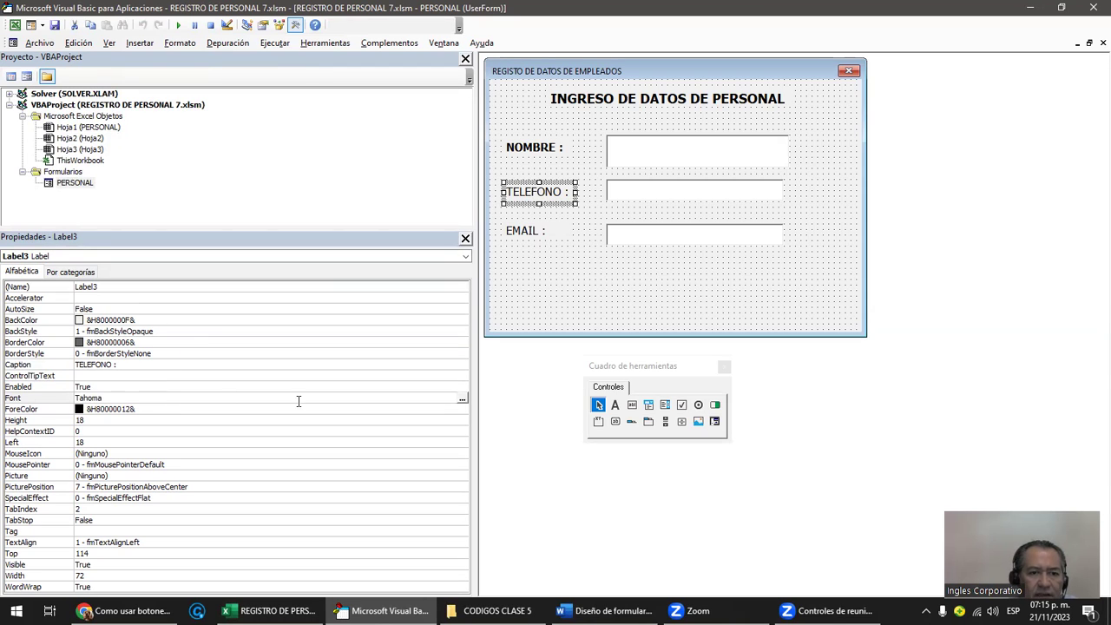
double_click(463, 399)
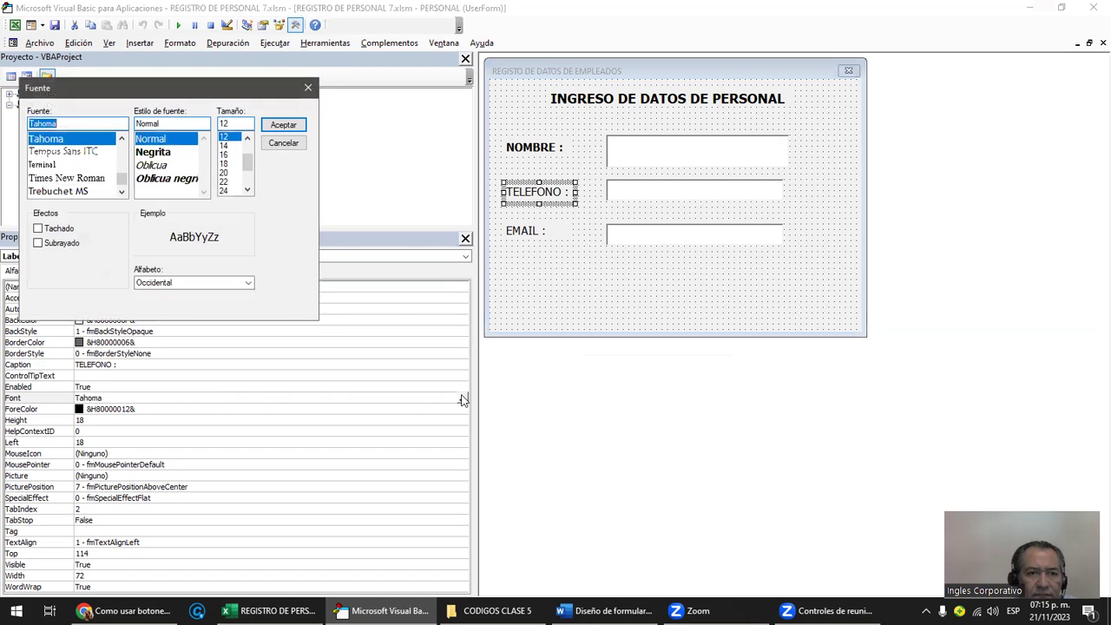
left_click(152, 152)
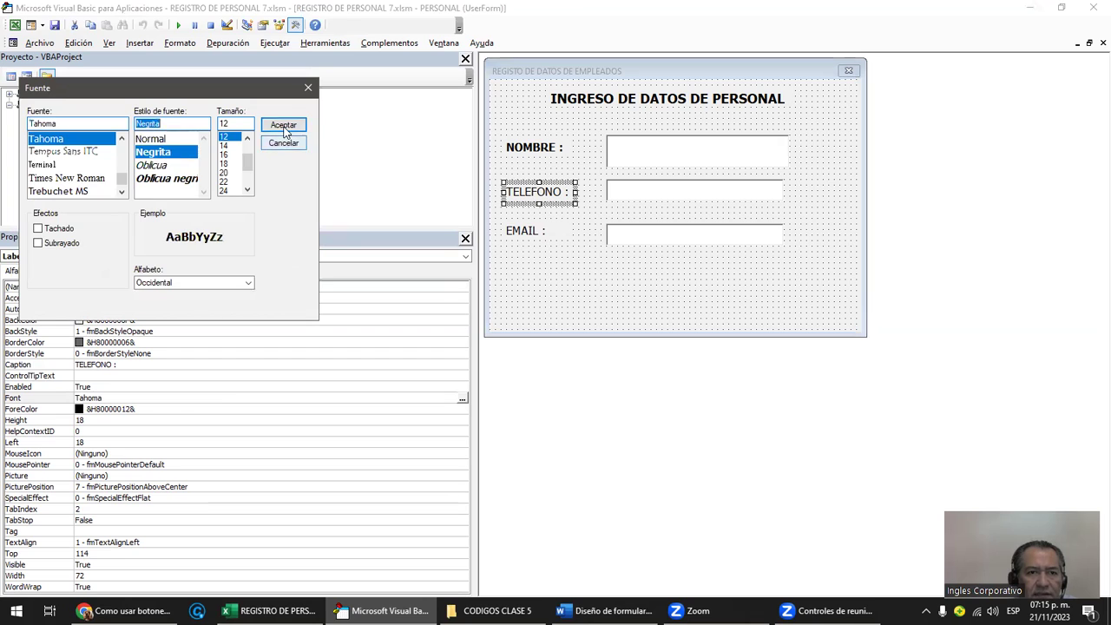
left_click(283, 125)
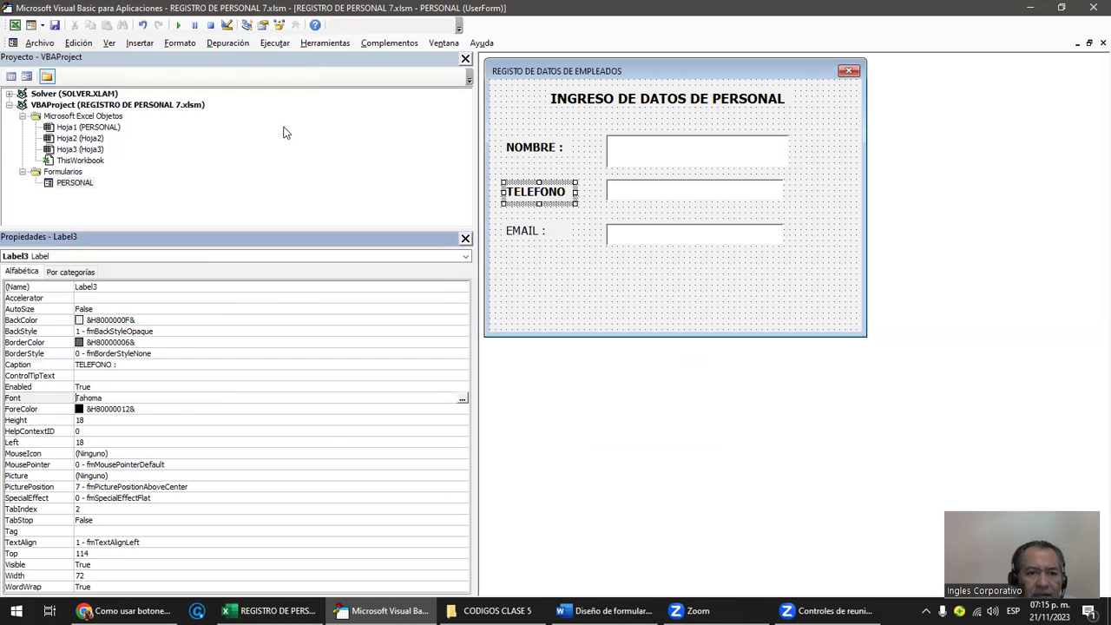
Step: Try blue for the TELEFONO text, reset it to black, and run the form
left_click(447, 411)
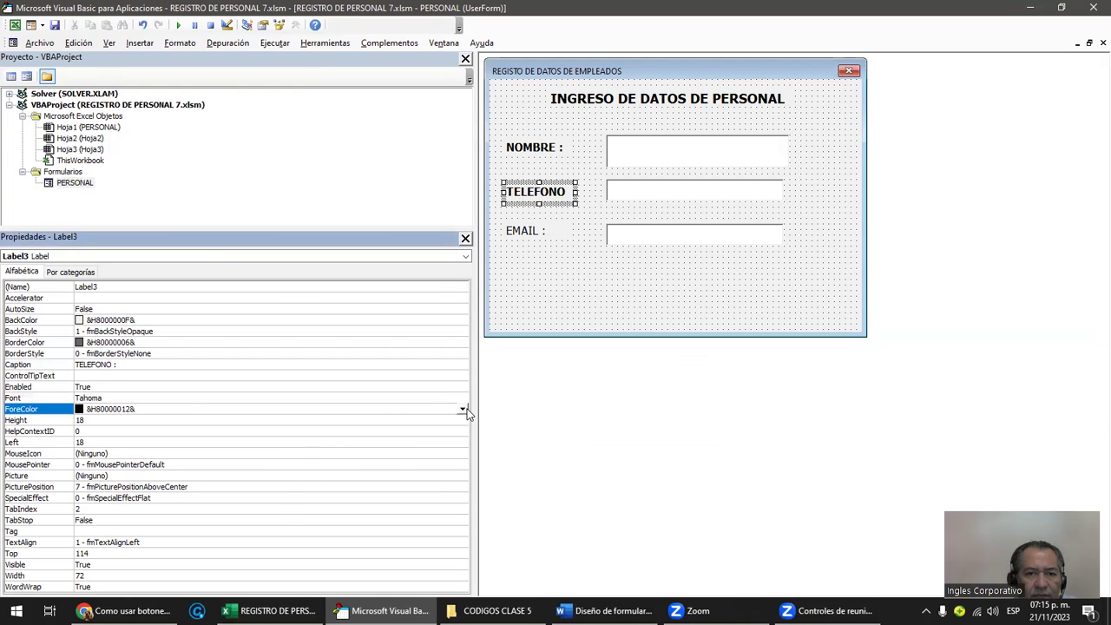
left_click(462, 409)
left_click(290, 474)
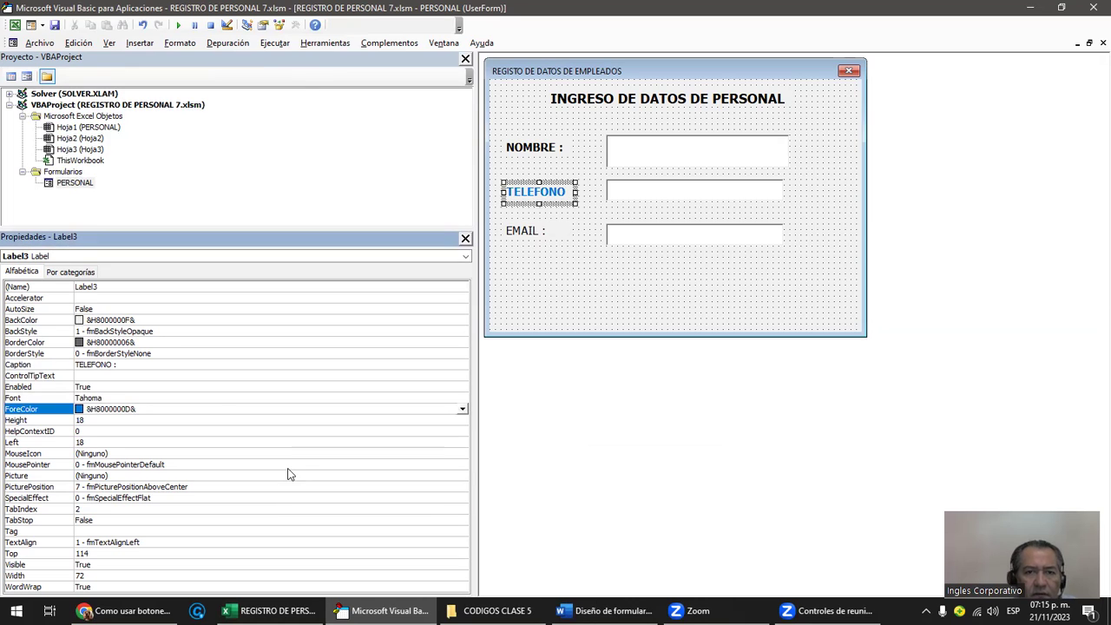
left_click(463, 408)
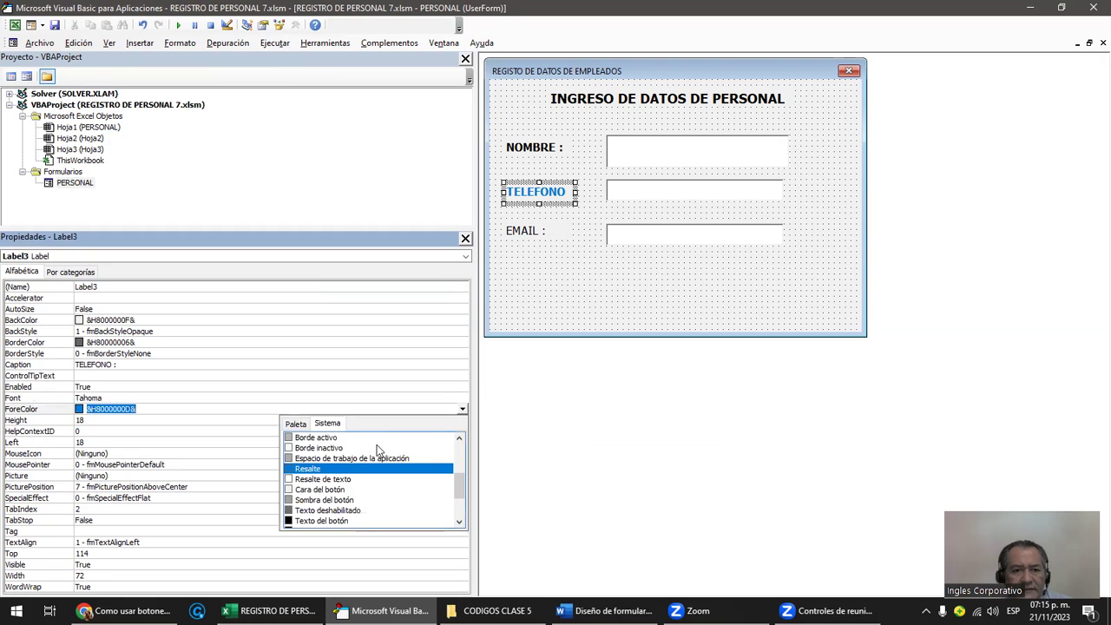
left_click(329, 521)
left_click(546, 407)
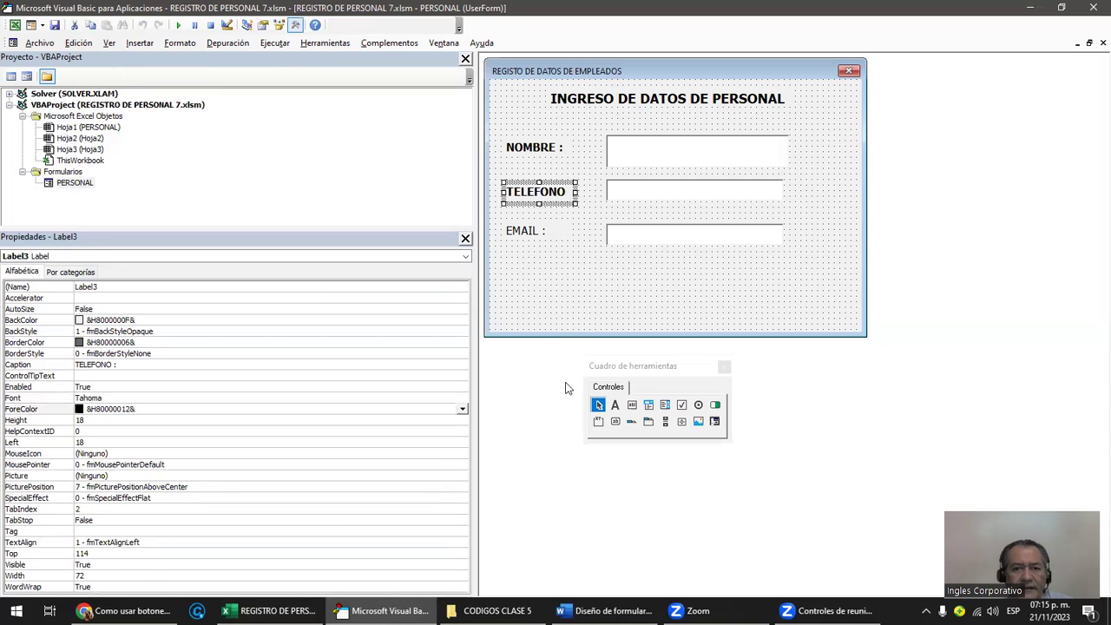
left_click(178, 25)
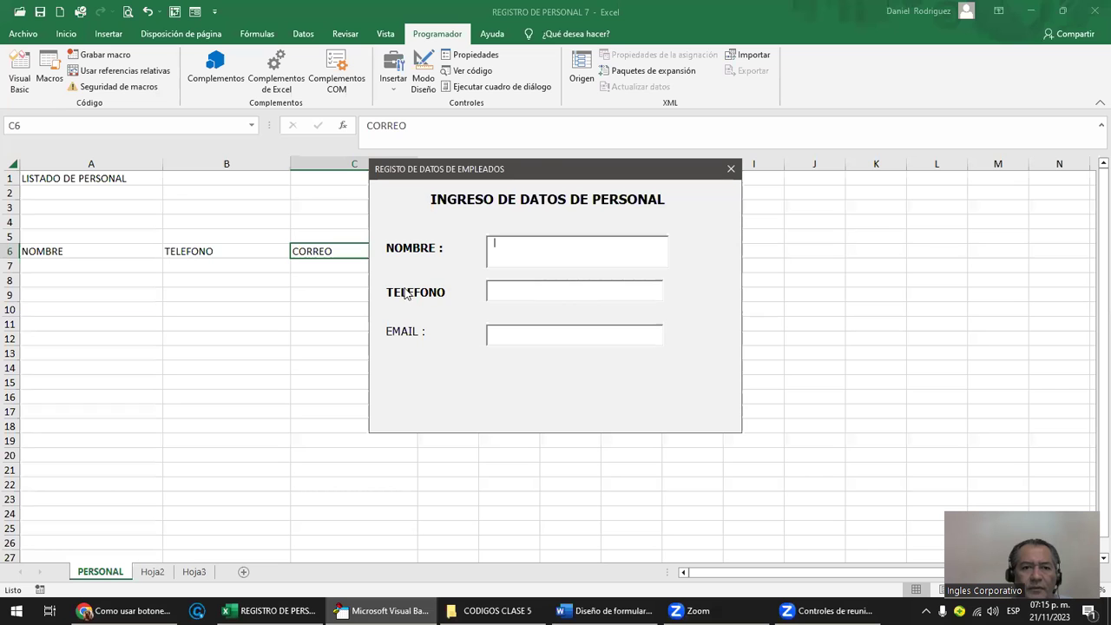
Step: Close the running PERSONAL form to return to the VBA designer
left_click(730, 170)
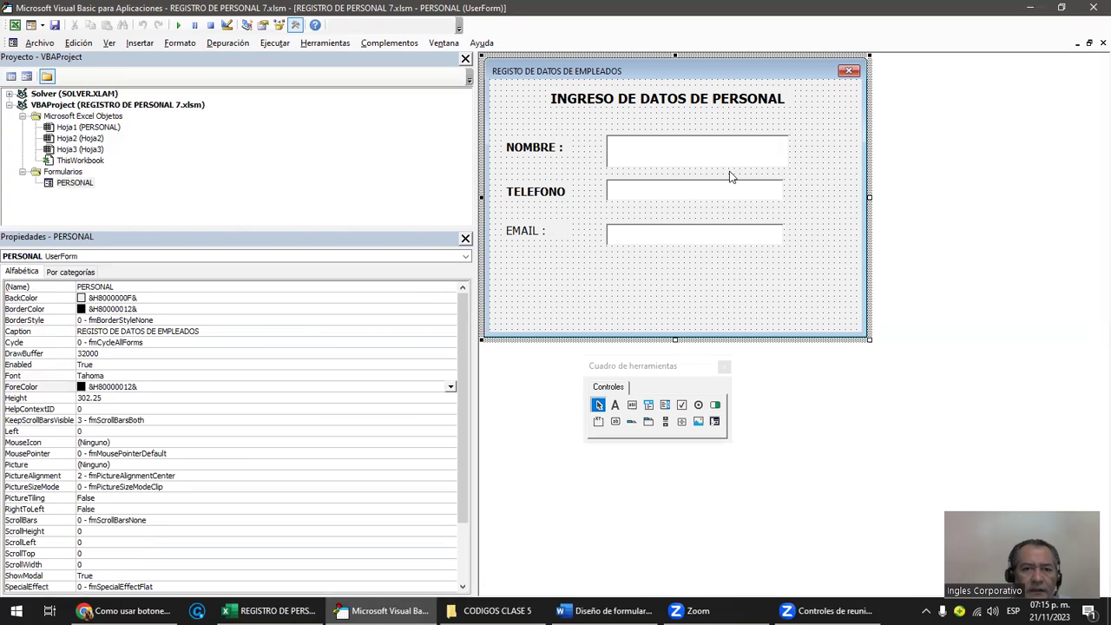
Step: Change the EMAIL label's caption to CORREO and make it bold
left_click(523, 241)
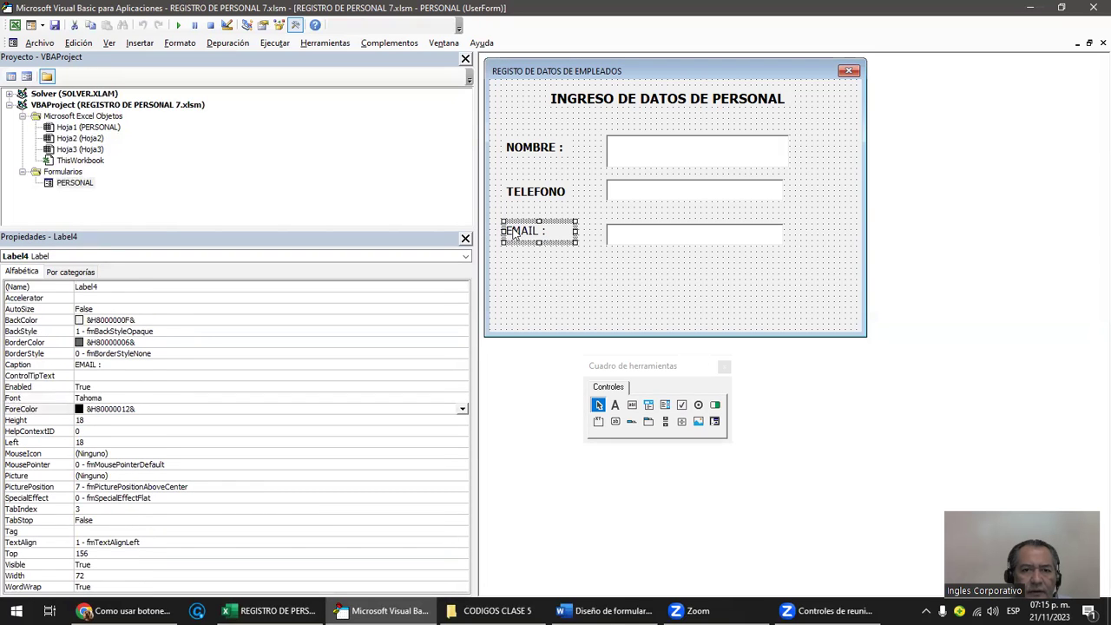
left_click(521, 231)
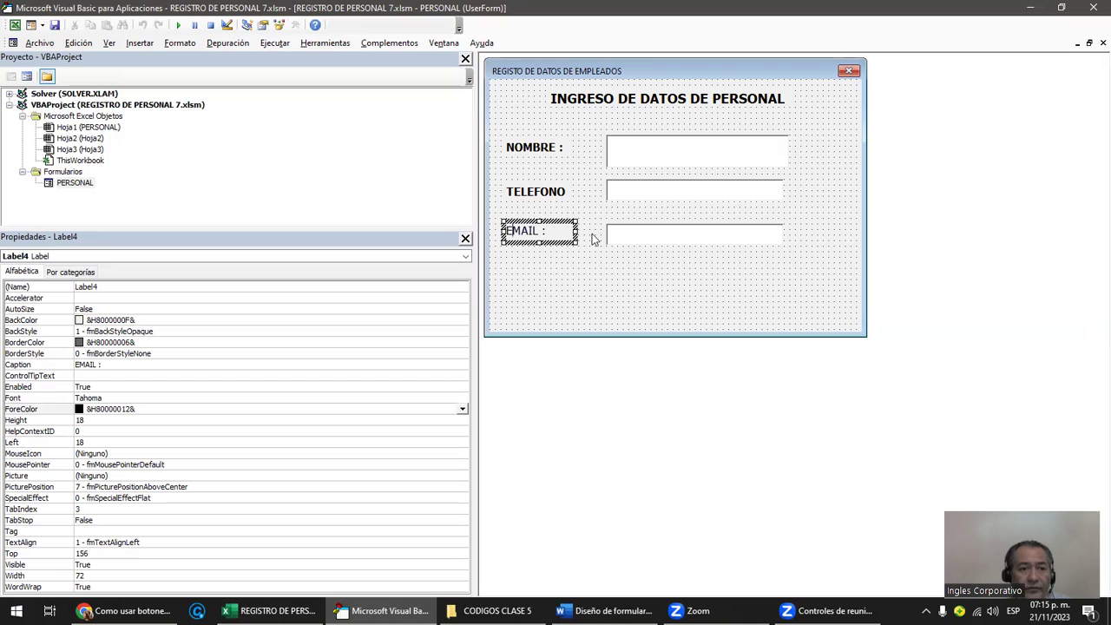
type("CORREO")
key("Delete")
key("Delete")
key("Delete")
key("Delete")
key("Delete")
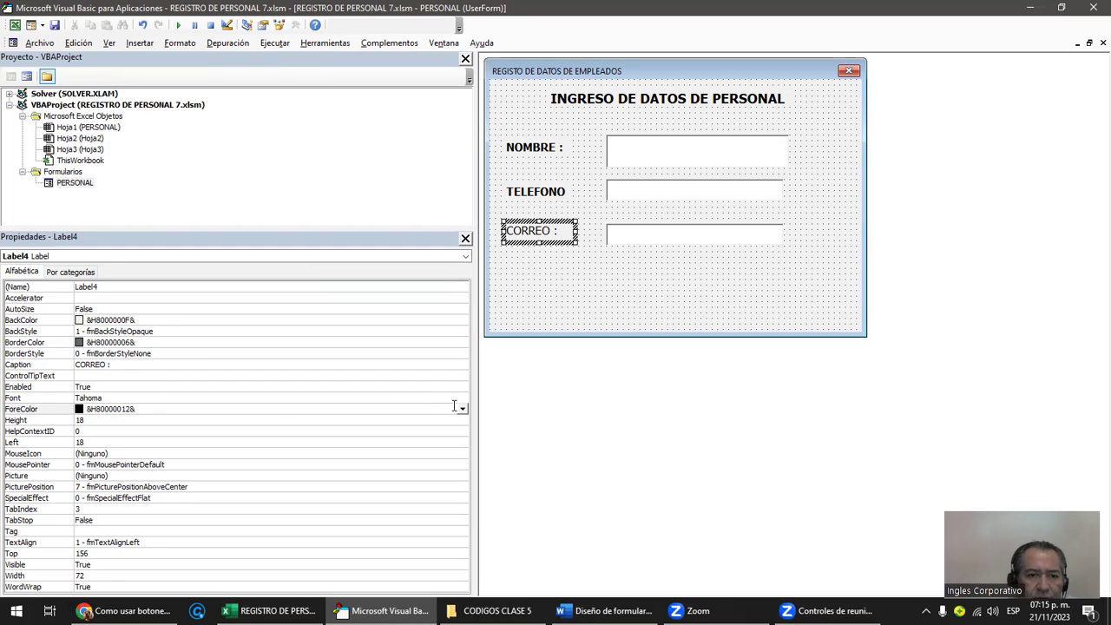
left_click(462, 398)
left_click(463, 398)
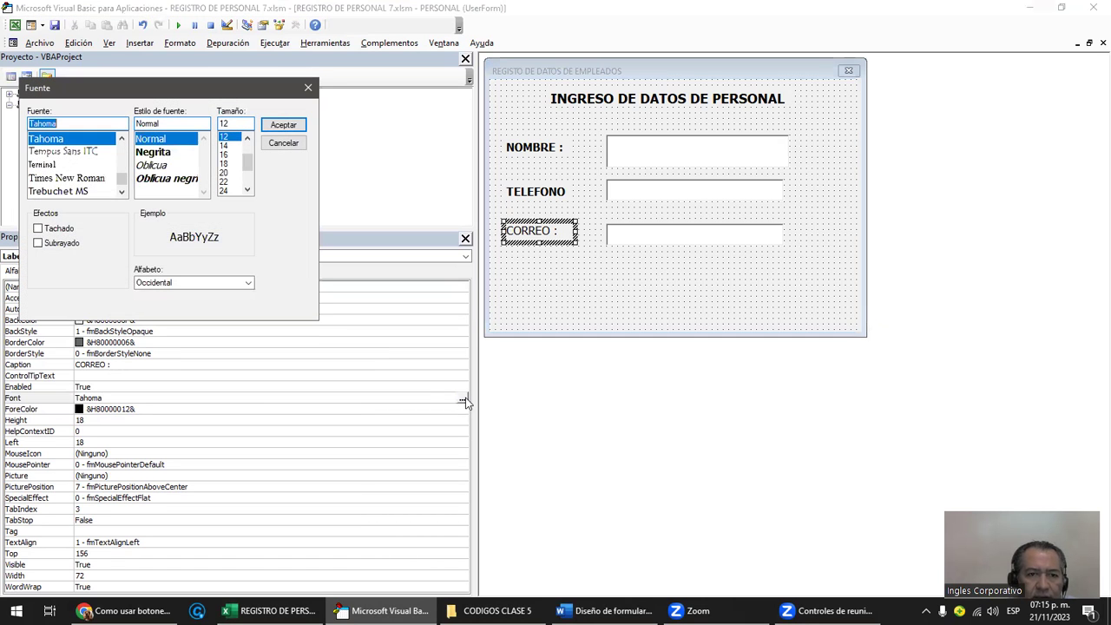
left_click(160, 153)
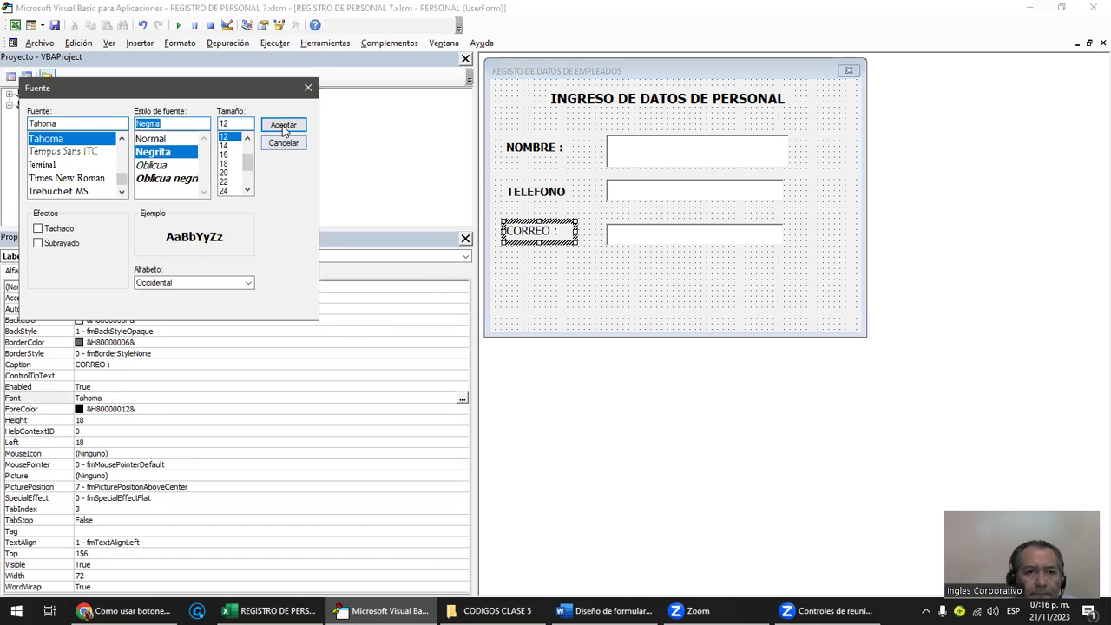
left_click(283, 126)
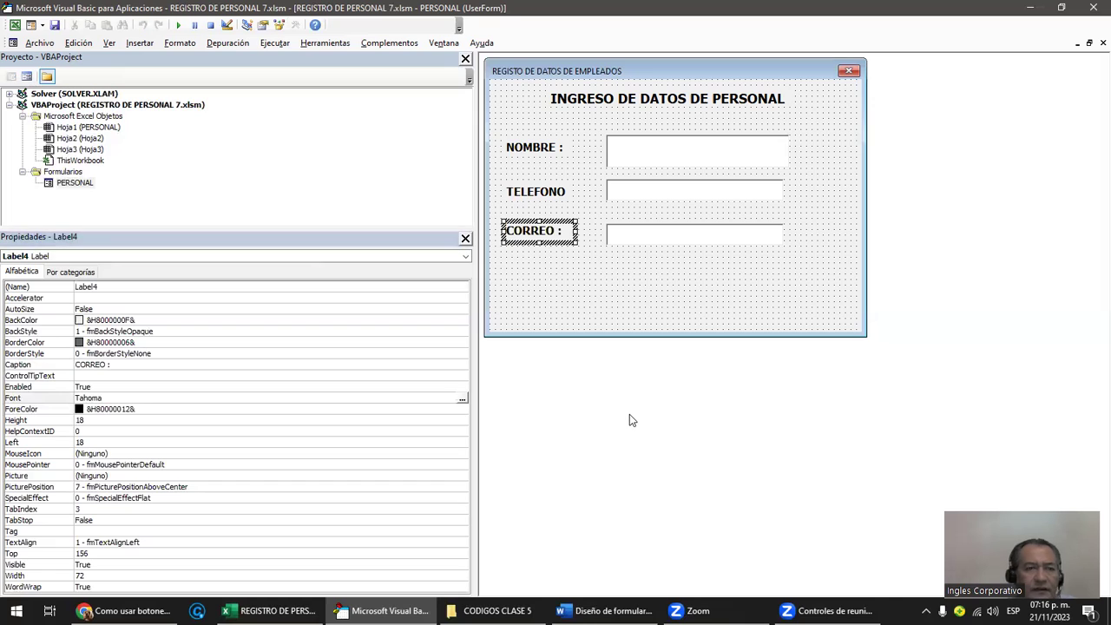
Step: Widen the TELEFONO label so its 'TELEFONO :' caption shows in full
left_click(570, 104)
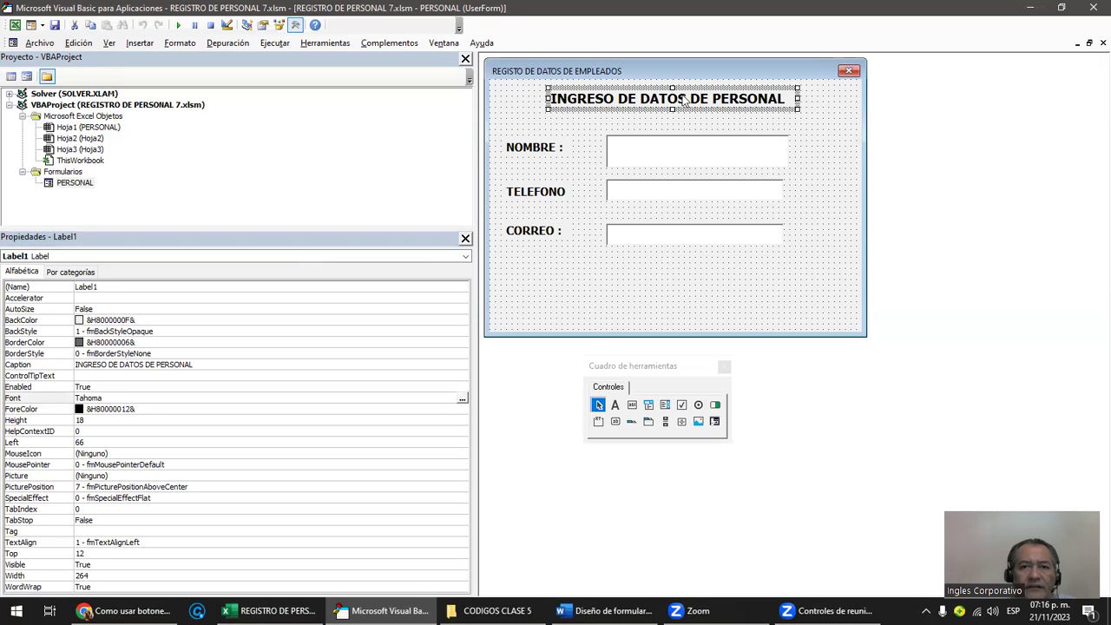
left_click(558, 148)
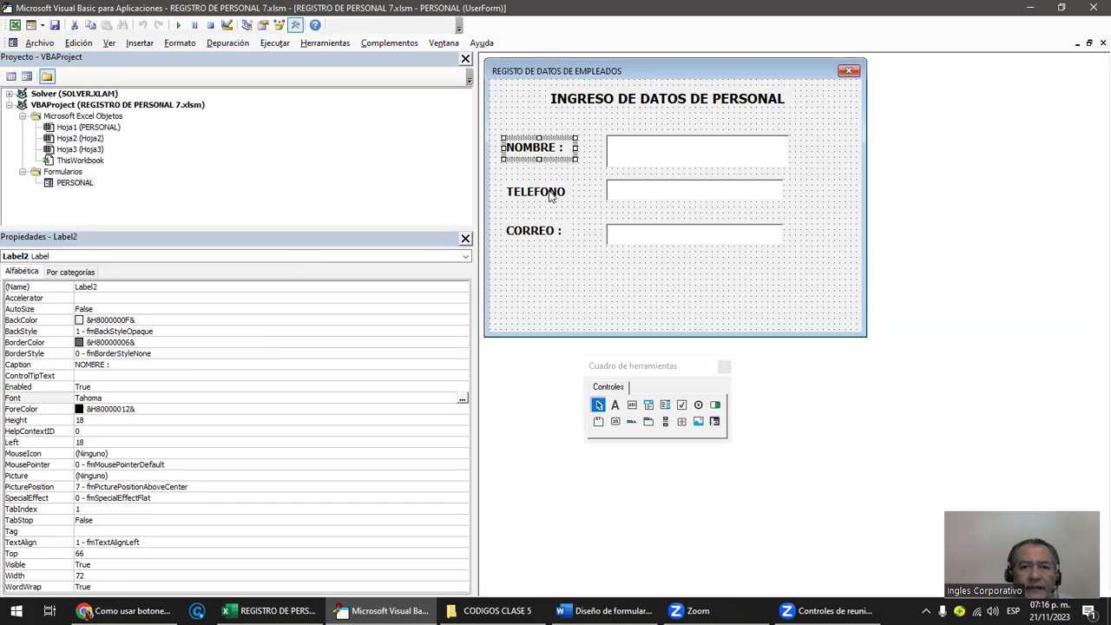
left_click(557, 192)
left_click(564, 193)
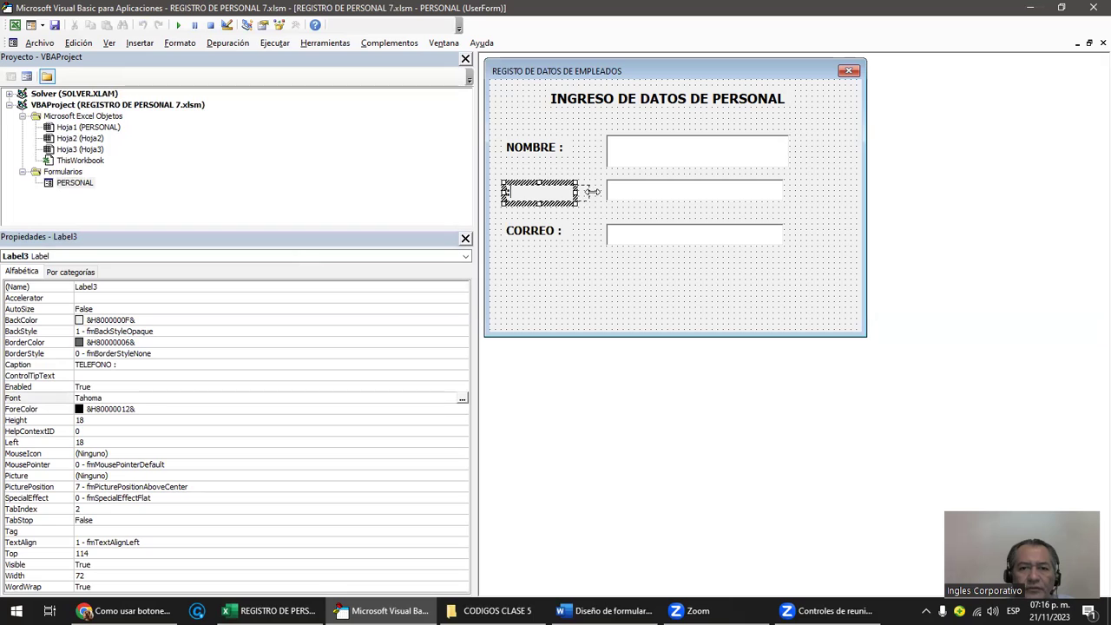
left_click_drag(594, 192, 613, 192)
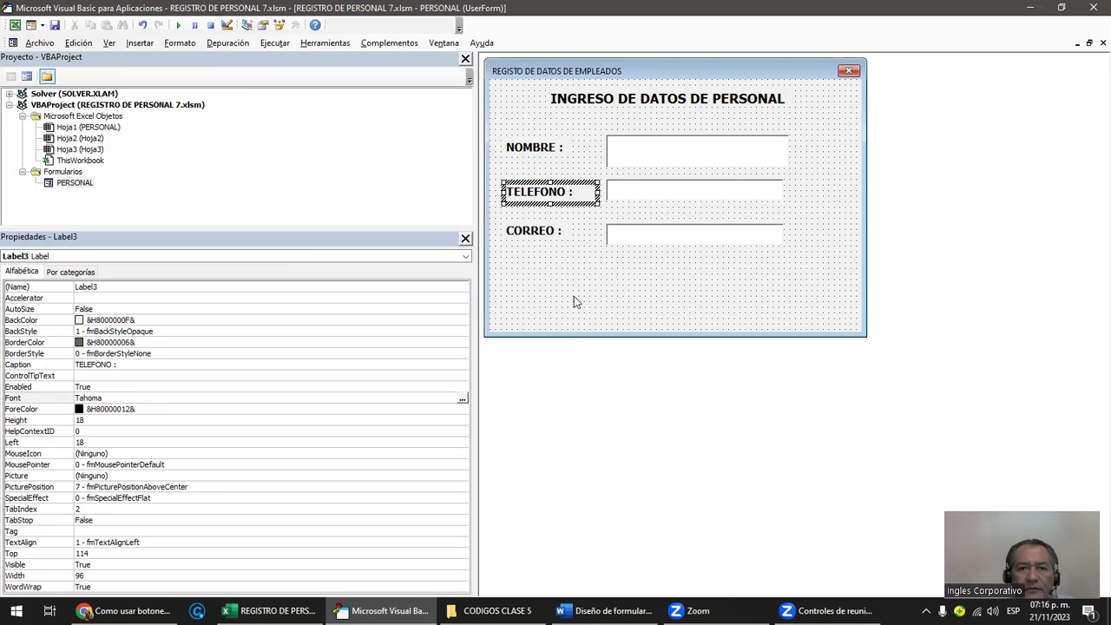
left_click(552, 237)
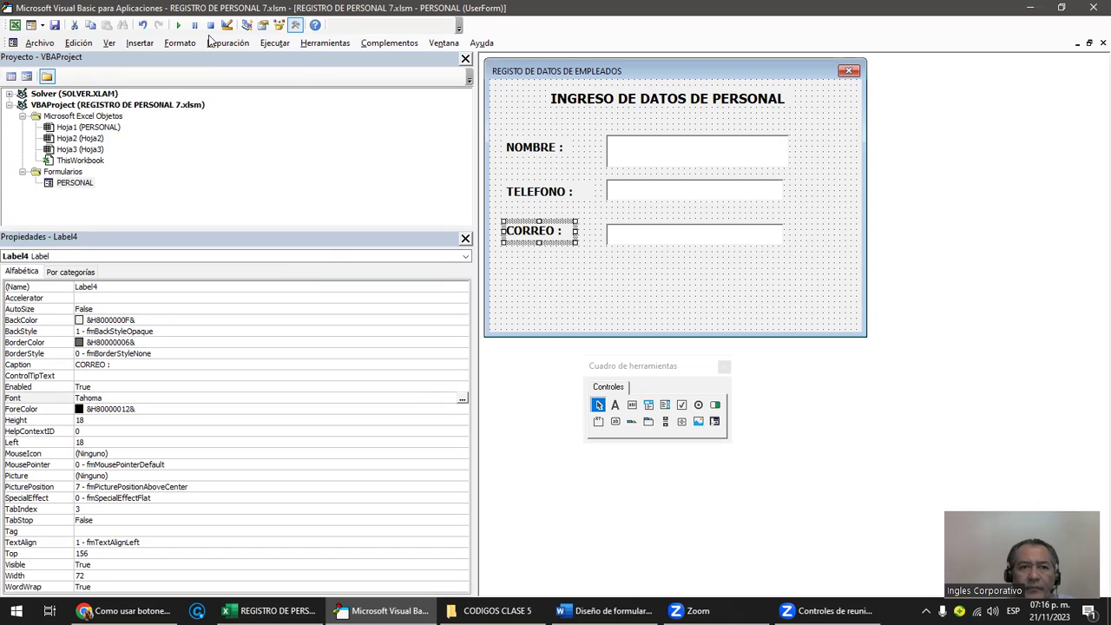
left_click(179, 28)
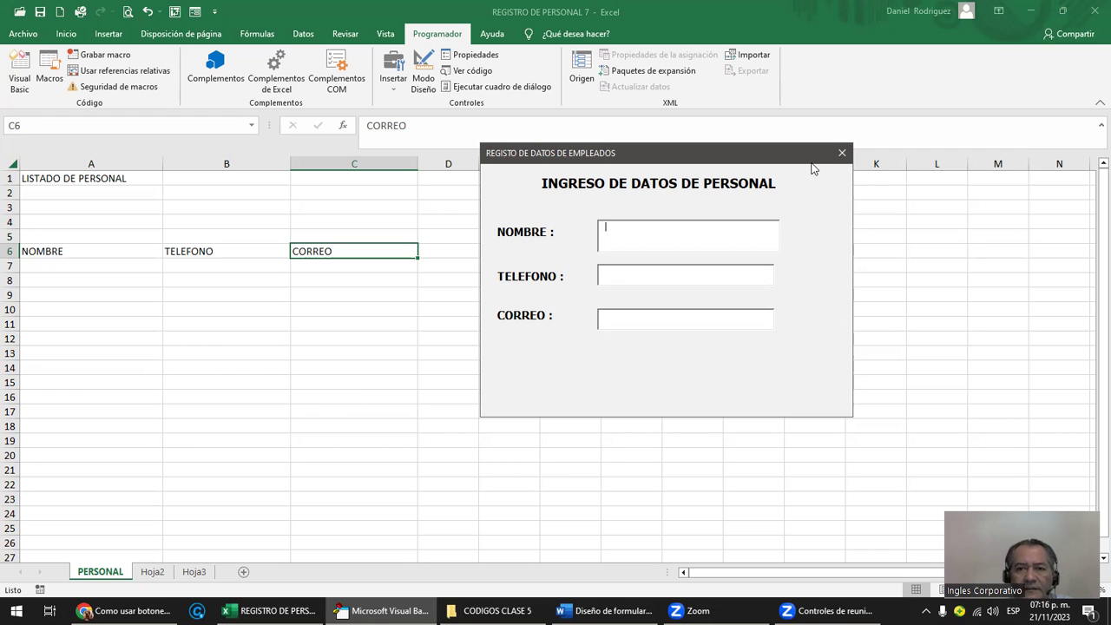
left_click(842, 153)
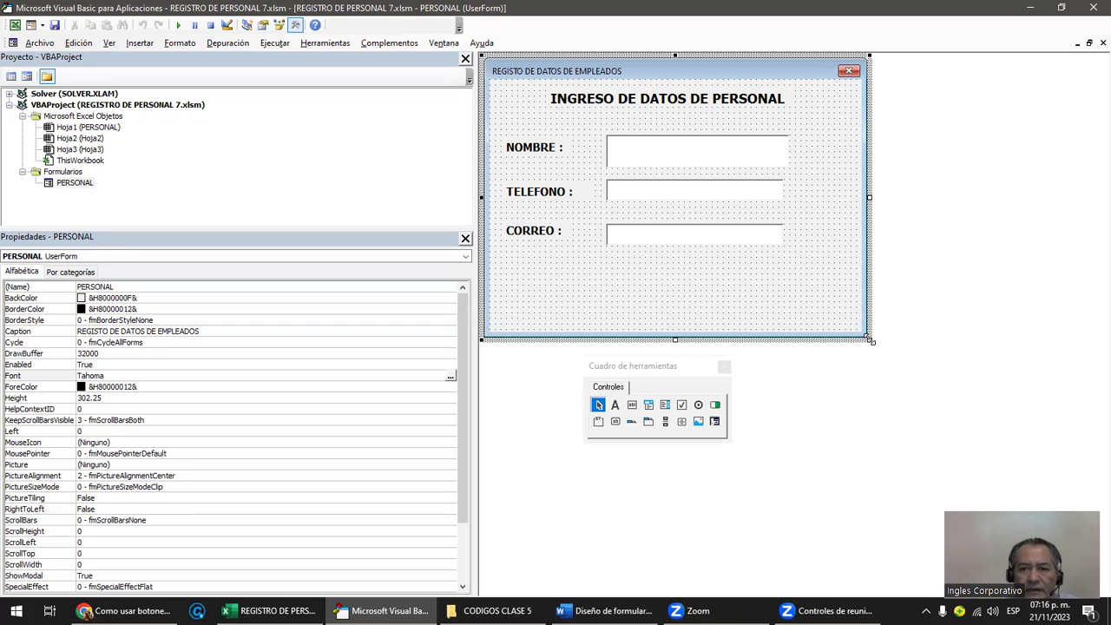
Step: Enlarge the form, delete the NOMBRE, TELEFONO and CORREO text boxes, and preview-run it
left_click_drag(870, 339, 894, 356)
left_click(744, 170)
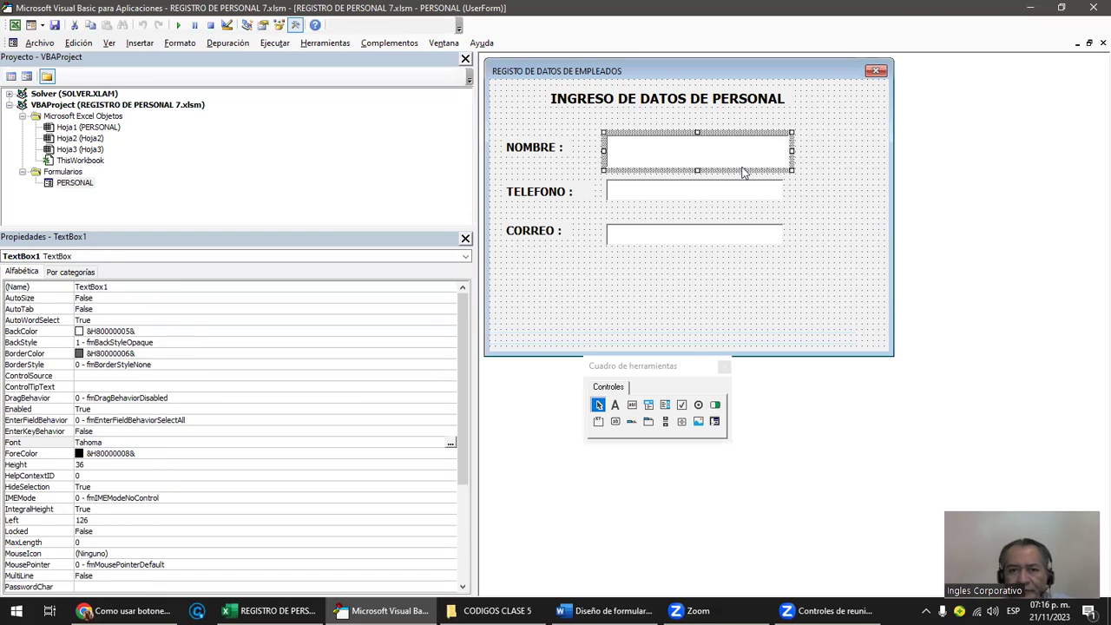
key("Delete")
left_click(726, 187)
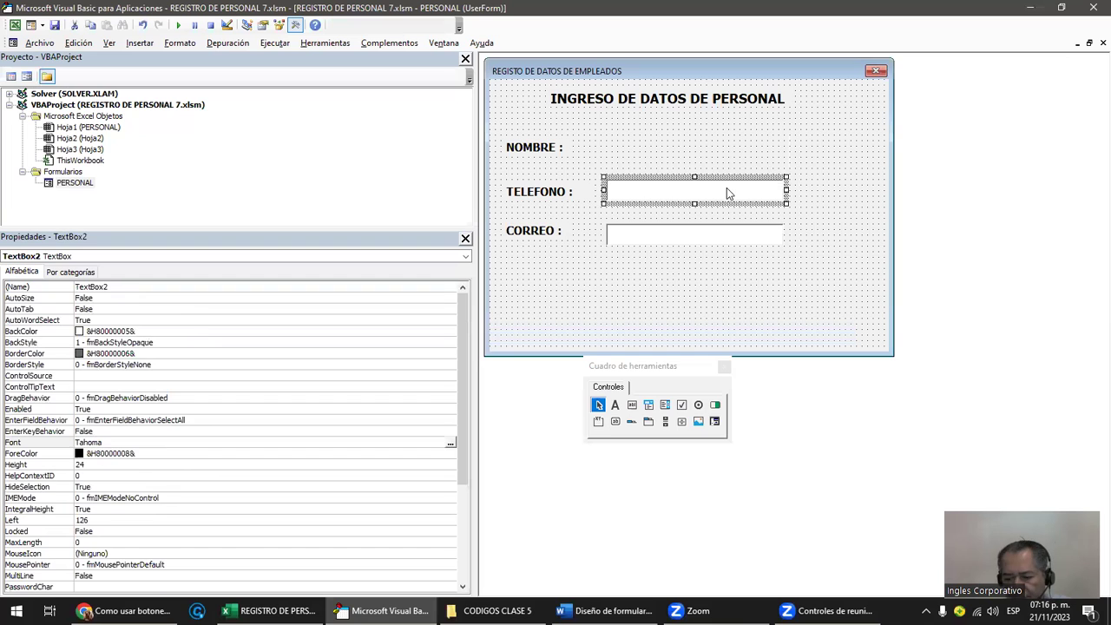
key("Delete")
left_click(715, 237)
key("Delete")
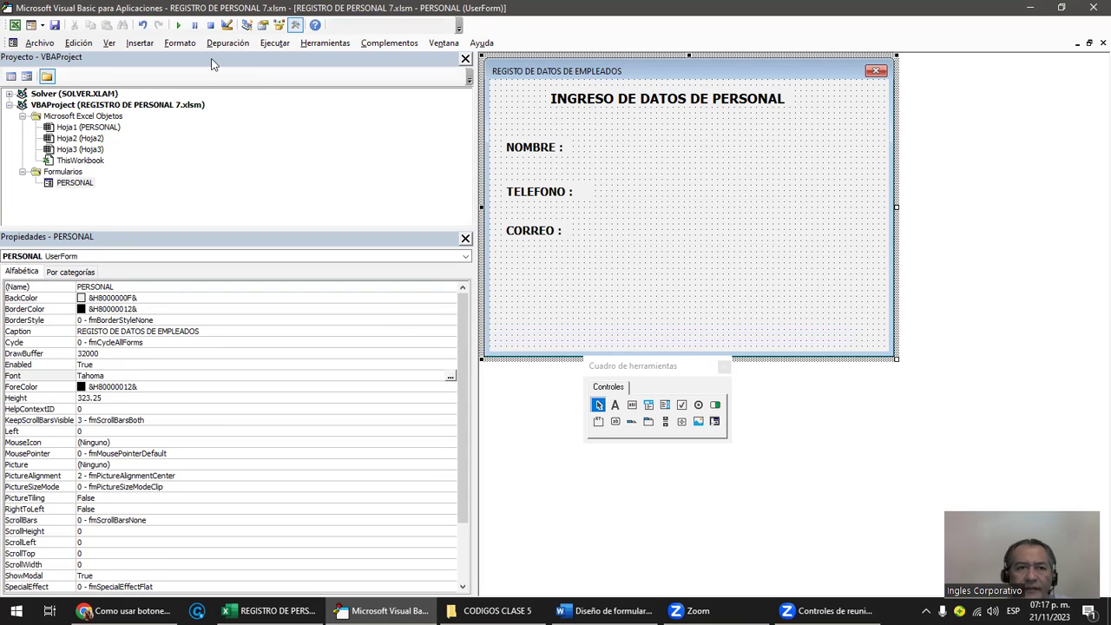
left_click(178, 24)
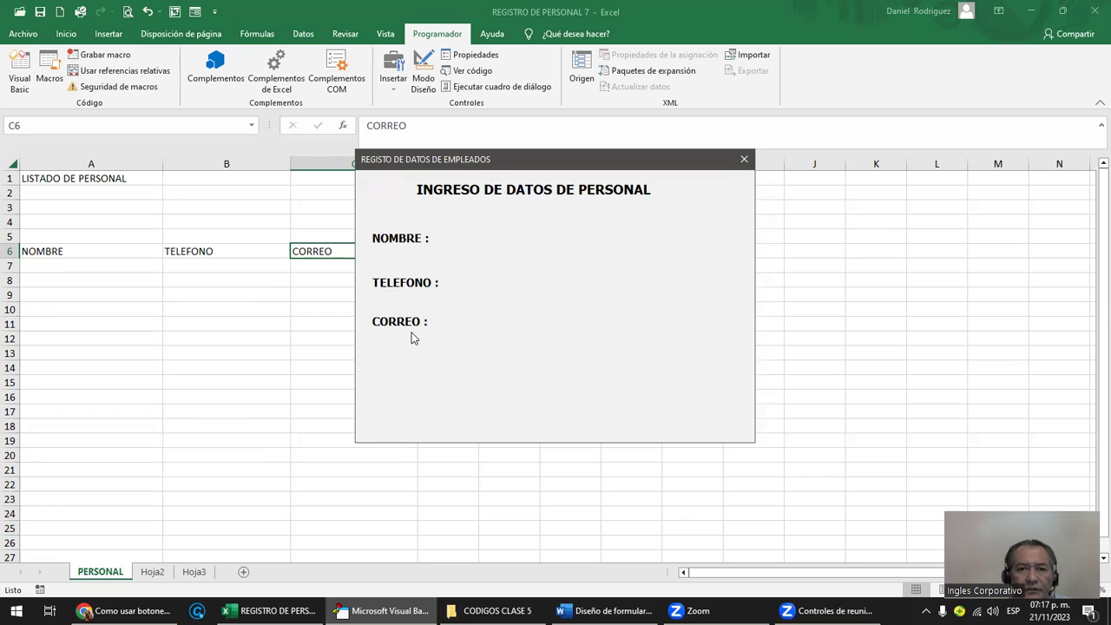
left_click(744, 159)
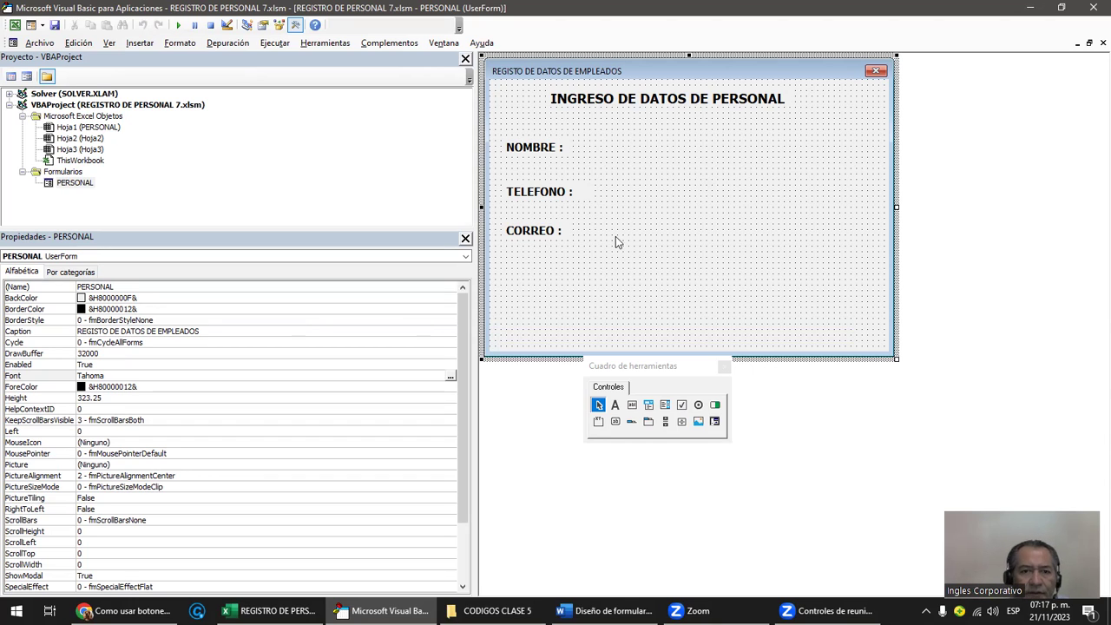
Step: Draw a text box beside the NOMBRE label and name it NOMBRE
left_click(630, 410)
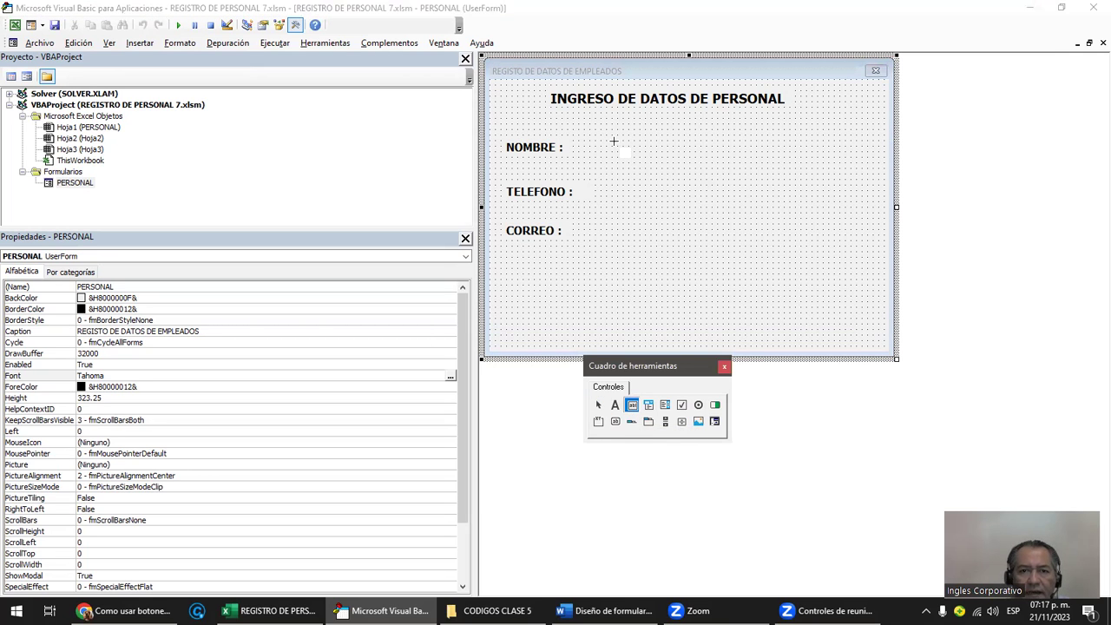
left_click_drag(612, 142, 847, 167)
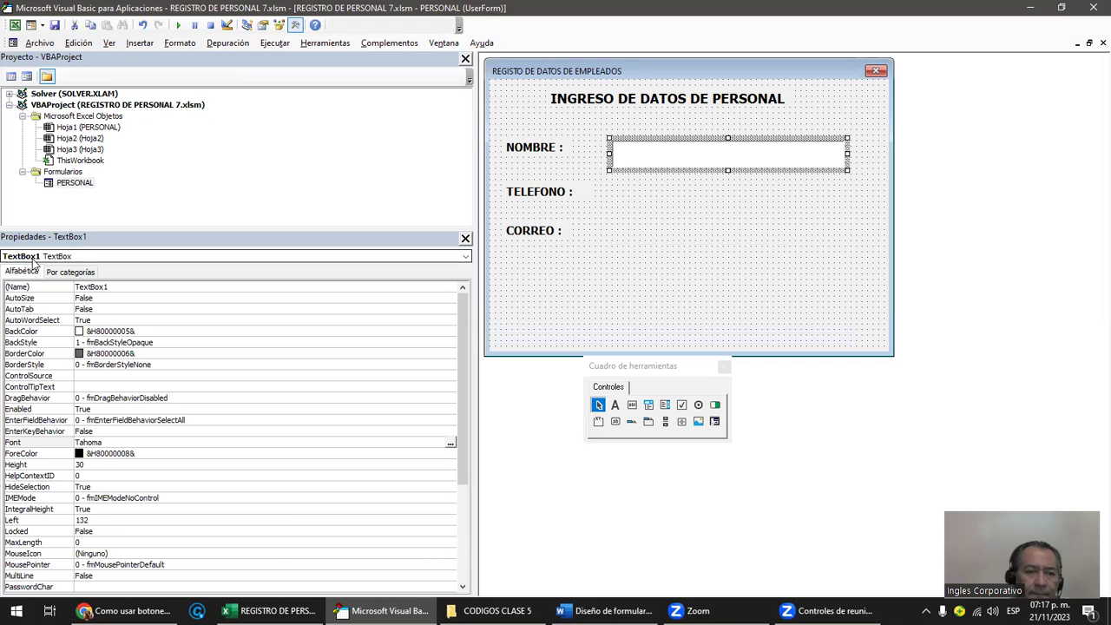
left_click(118, 286)
left_click(116, 287)
type("NOMBRE")
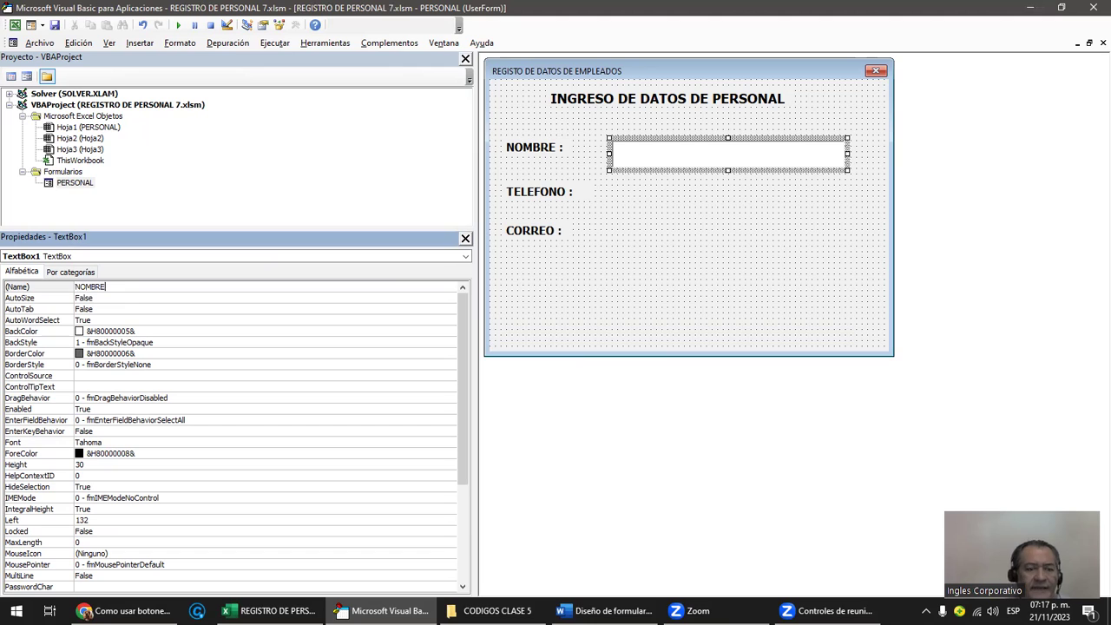
left_click(105, 286)
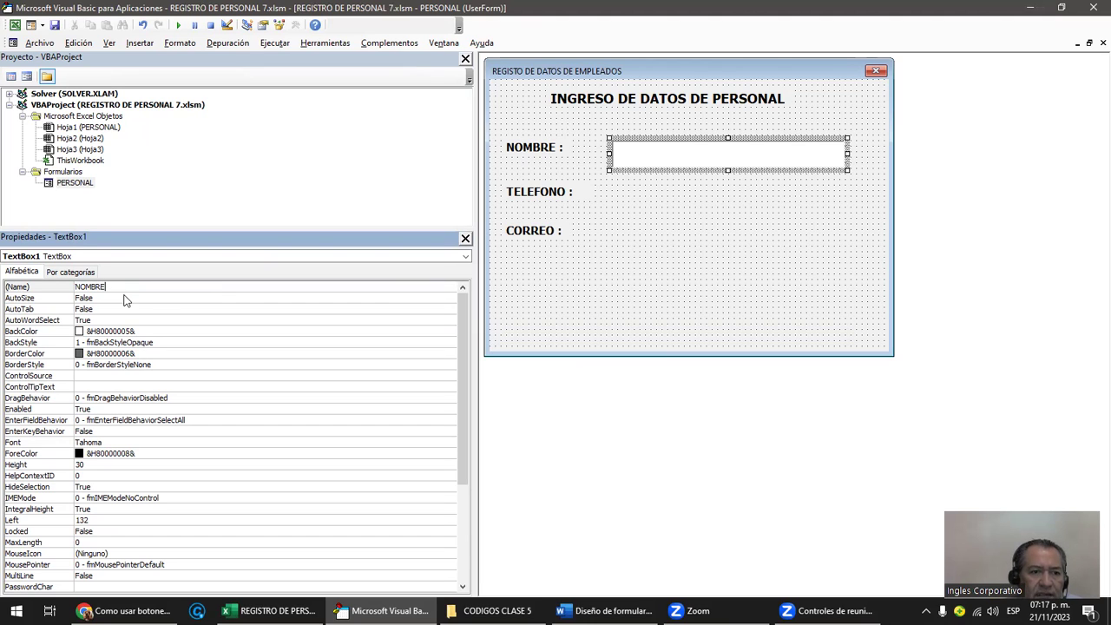
Step: Set the NOMBRE text box's font size to 12
left_click(128, 443)
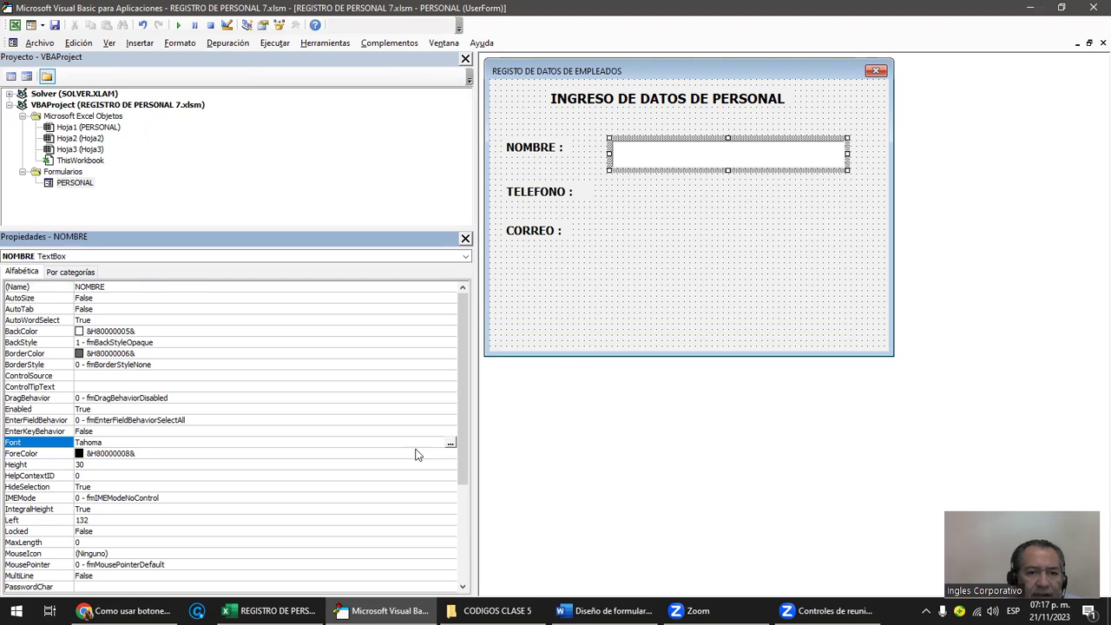
left_click(450, 443)
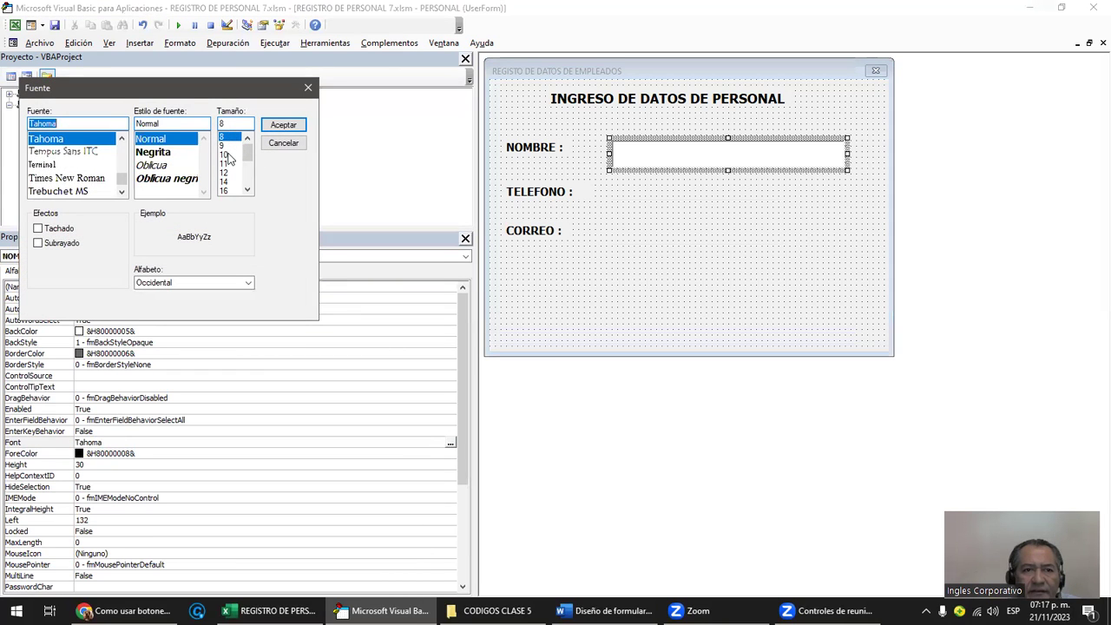
left_click(224, 174)
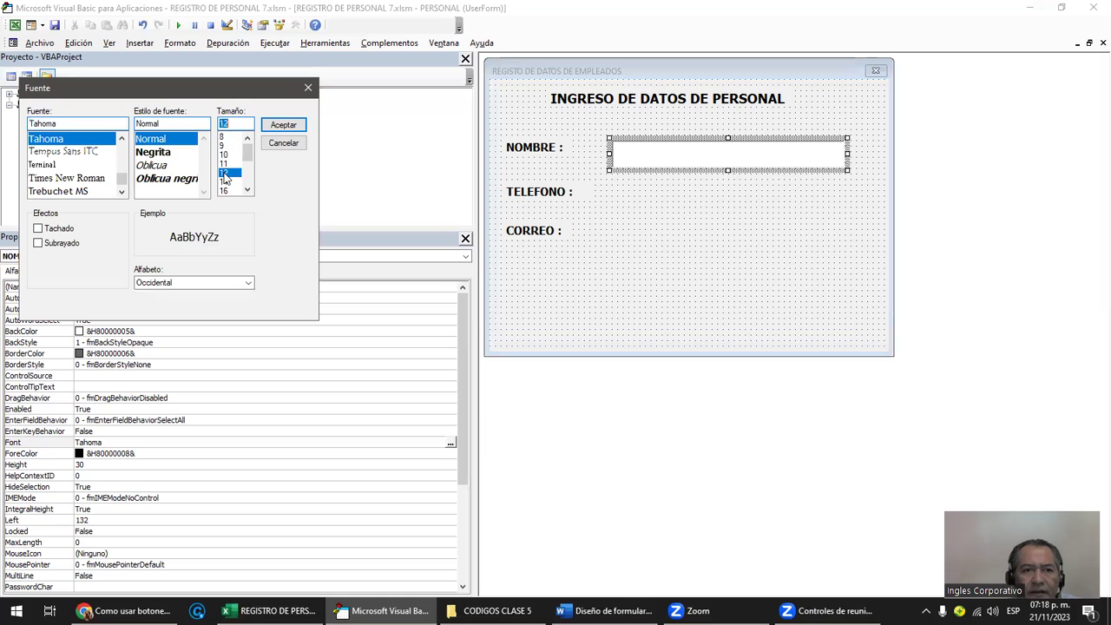
left_click(273, 129)
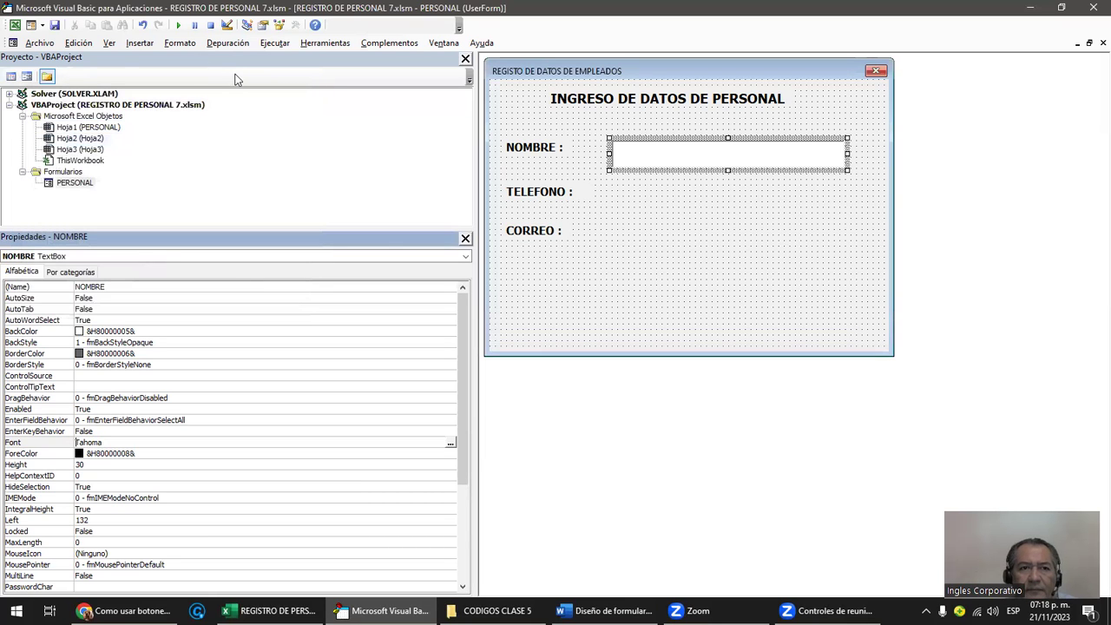
Step: Try running the form, dismiss the macro list, and select the whole form
left_click(177, 26)
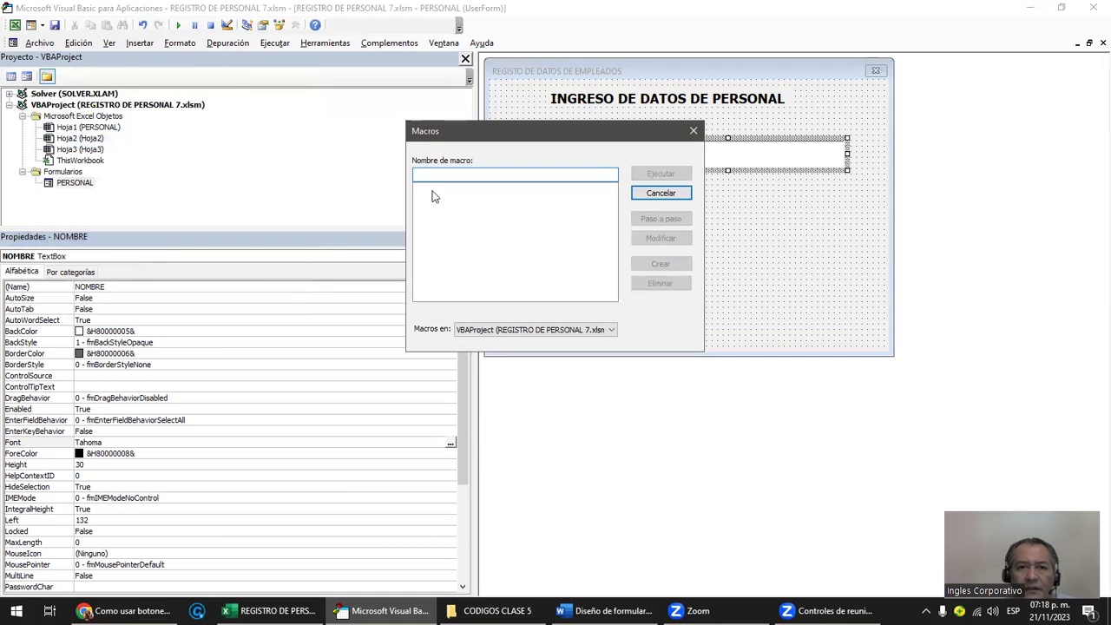
left_click(691, 132)
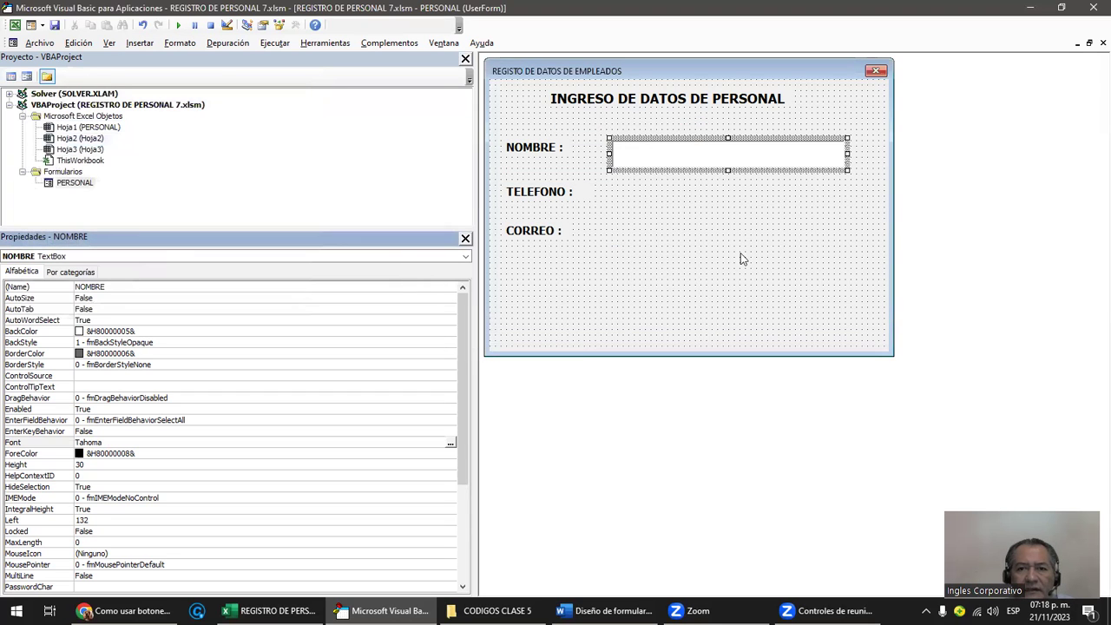
left_click(741, 253)
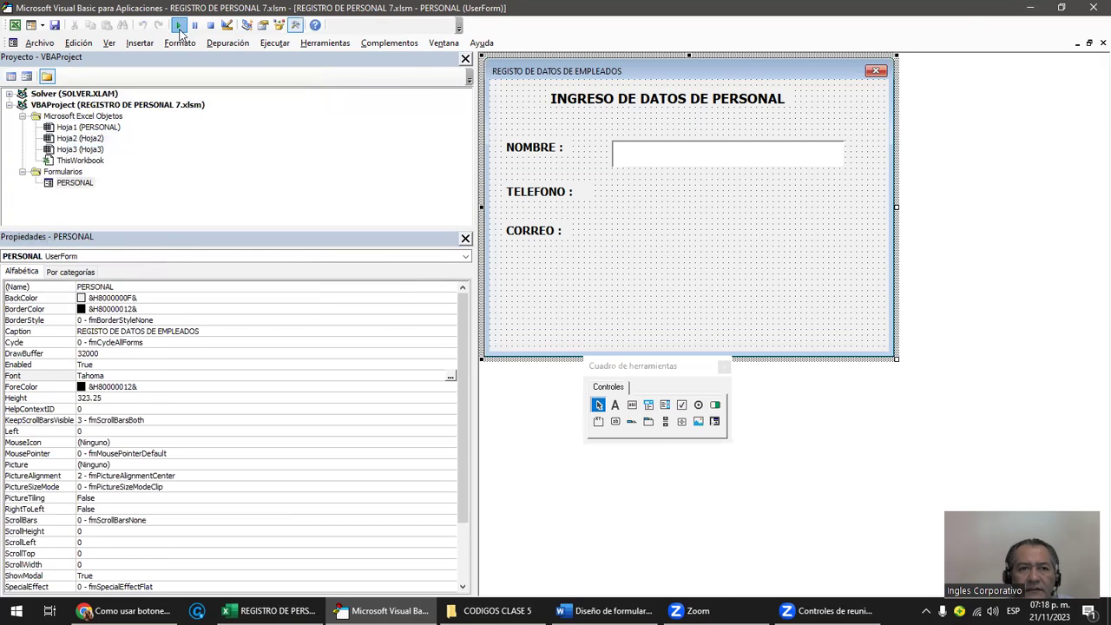
left_click(179, 27)
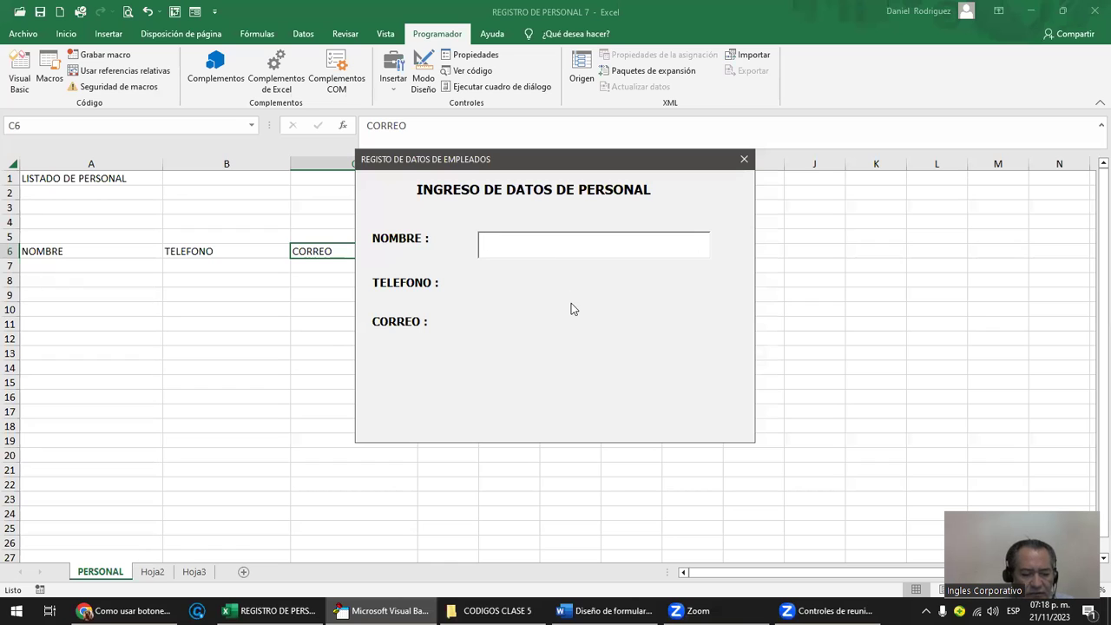
type("JUAN")
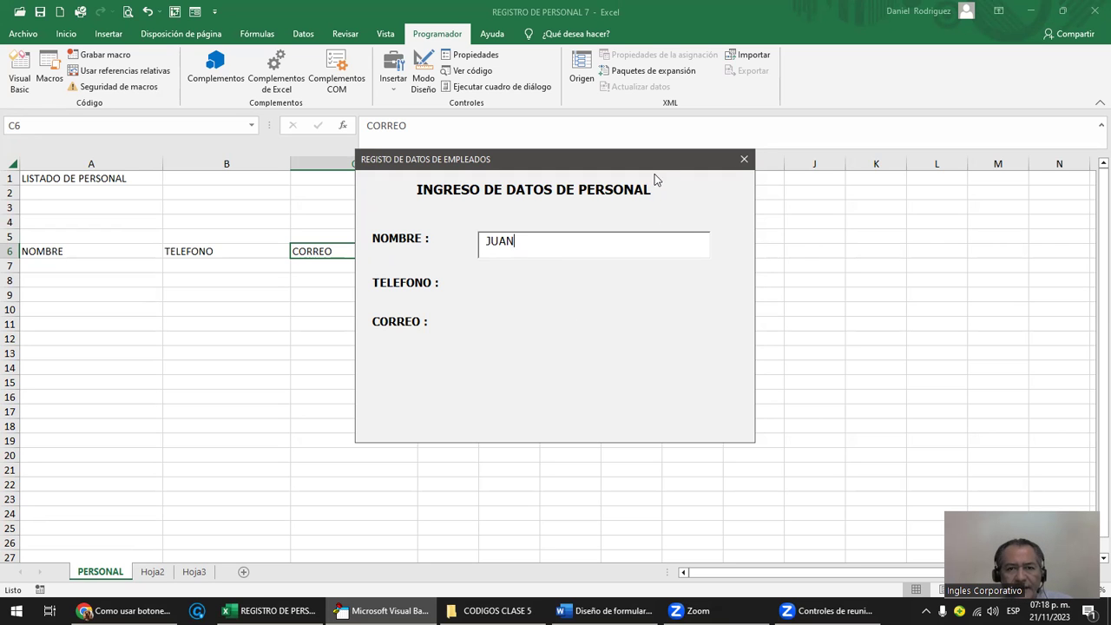
left_click(744, 158)
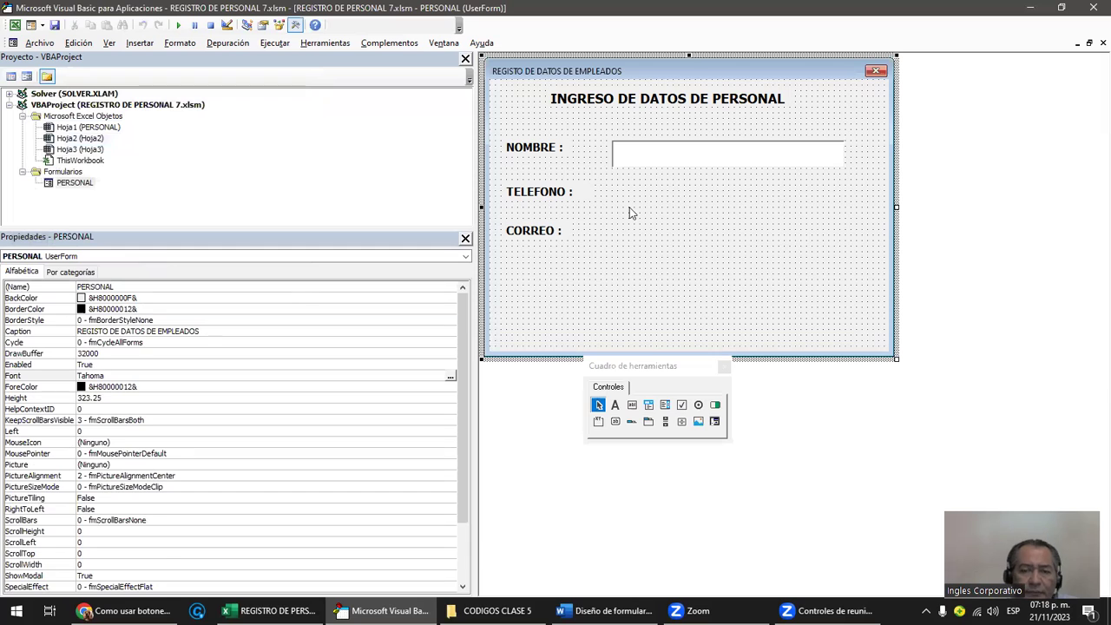
Step: Draw a text box to the right of the TELEFONO label, under the NOMBRE box
left_click(633, 405)
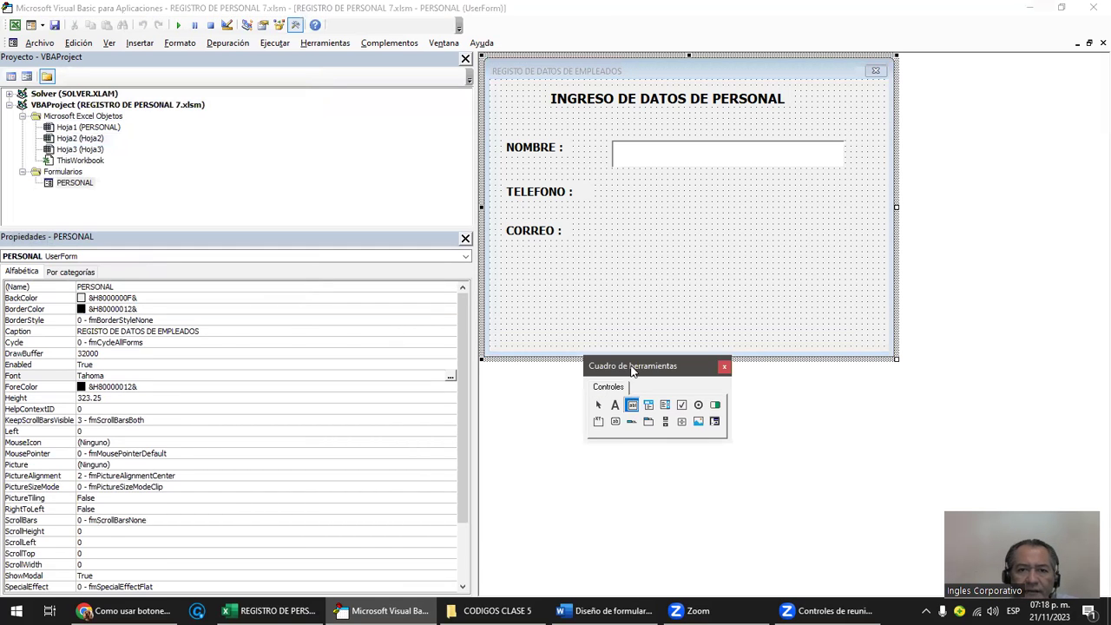
left_click_drag(630, 211, 852, 213)
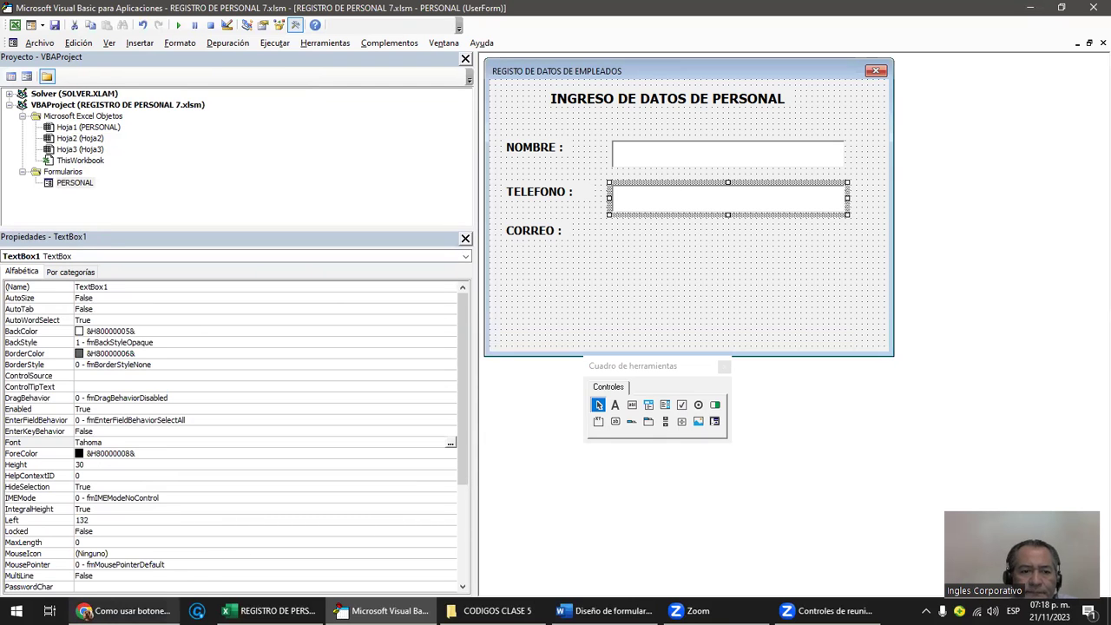
left_click(139, 610)
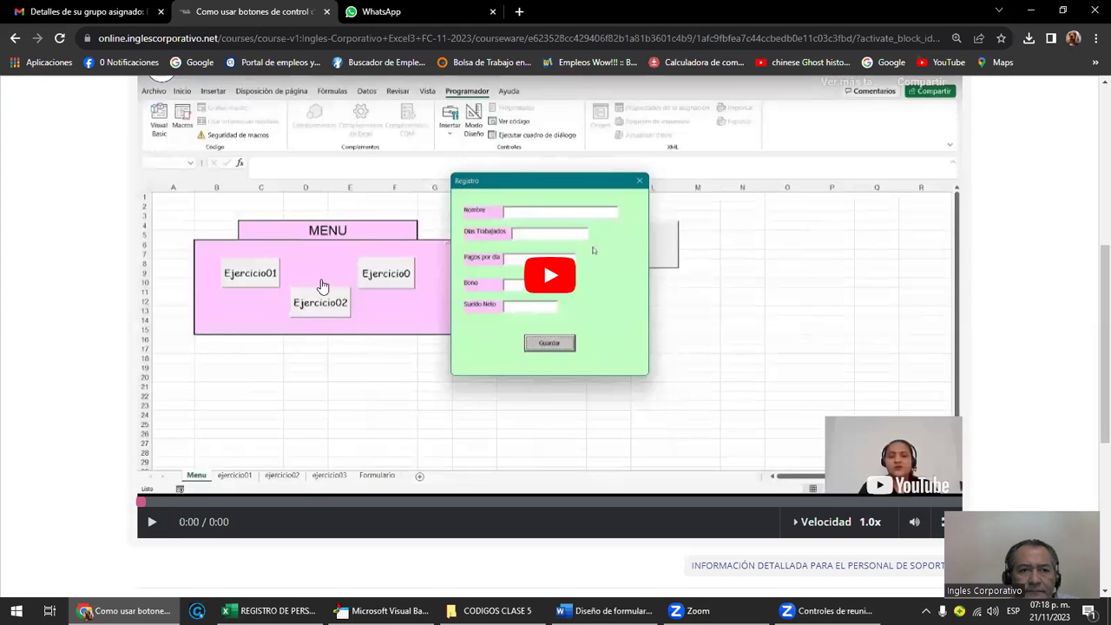
Step: Step back through the course to the lesson 4.2 objectives page and read through it
scroll(221, 125, "up", 3)
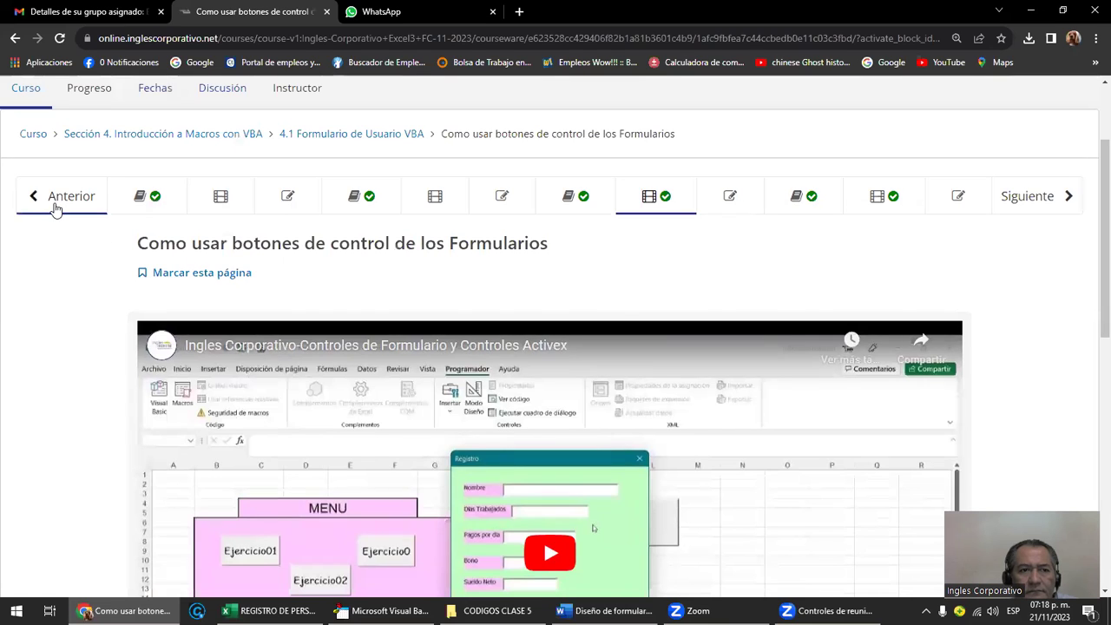
left_click(54, 209)
scroll(287, 295, "down", 5)
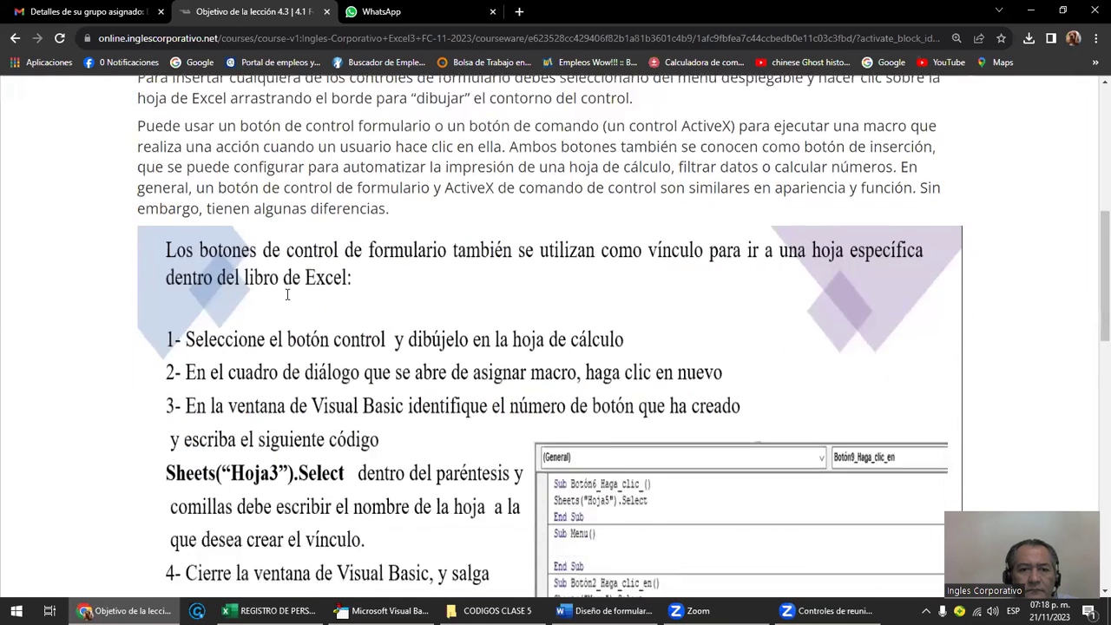
scroll(289, 300, "up", 5)
left_click(71, 128)
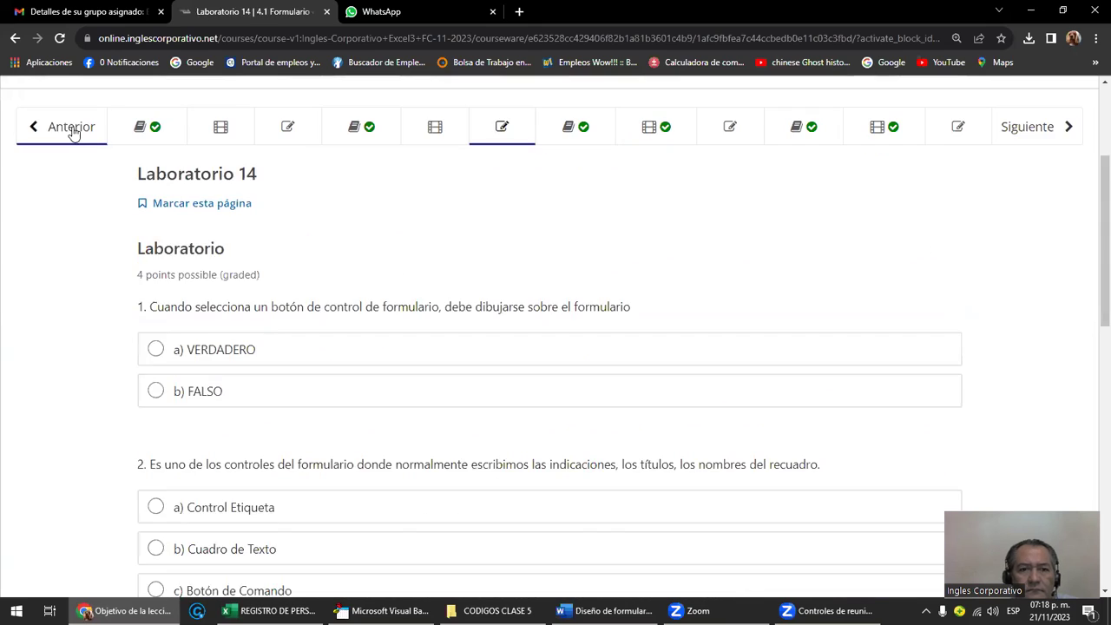
left_click(72, 129)
left_click(71, 130)
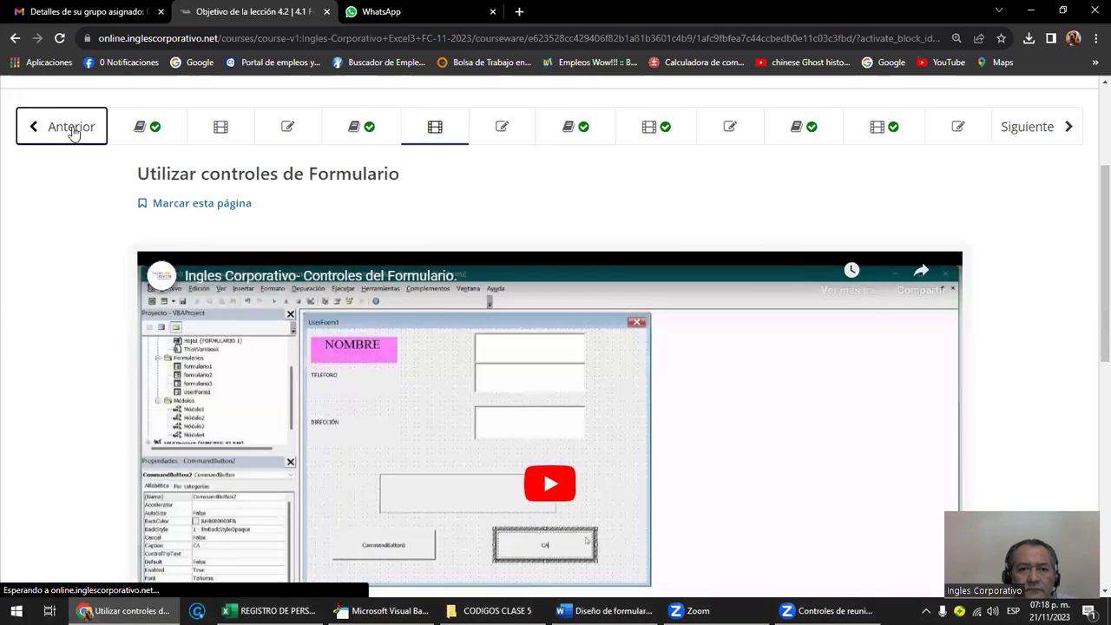
scroll(241, 206, "down", 2)
scroll(241, 205, "down", 2)
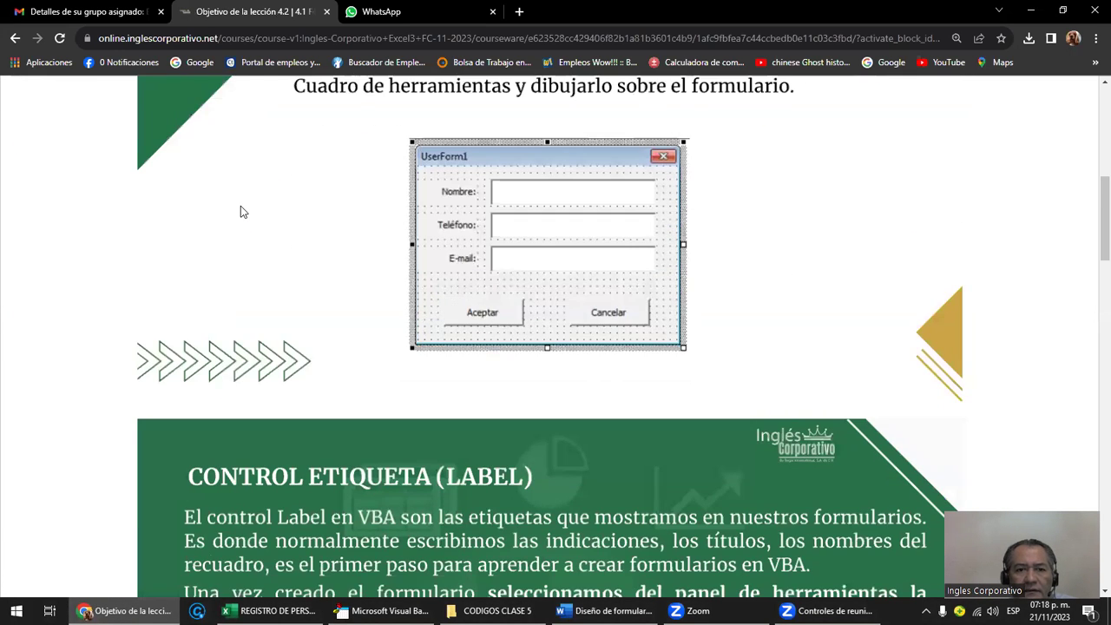
scroll(241, 205, "down", 2)
scroll(240, 208, "down", 2)
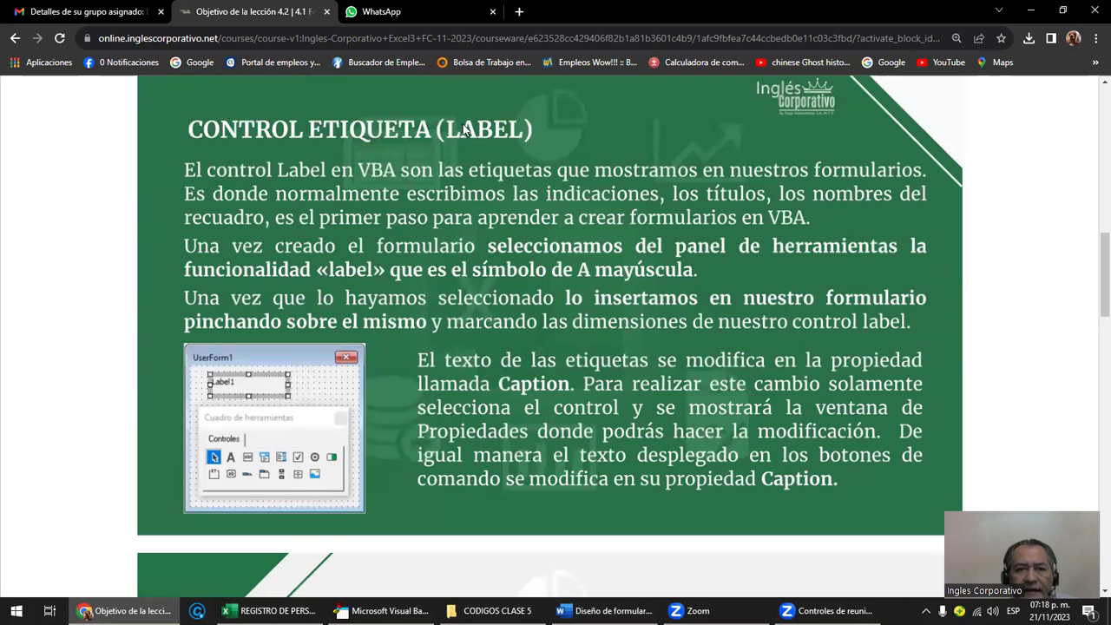
scroll(460, 139, "down", 6)
scroll(638, 124, "down", 2)
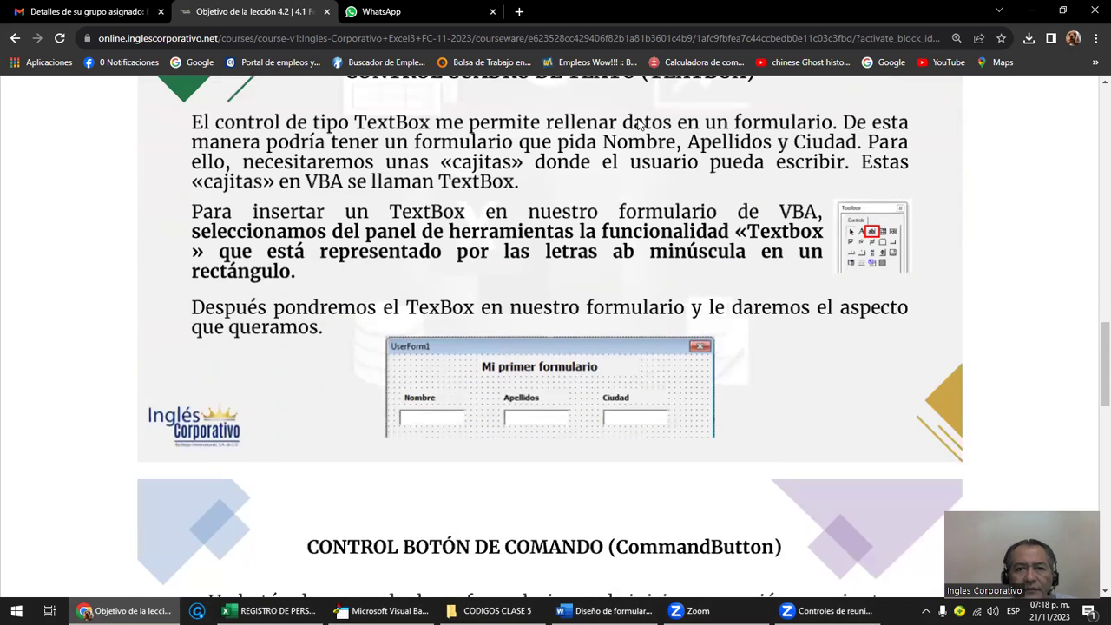
scroll(646, 152, "up", 1)
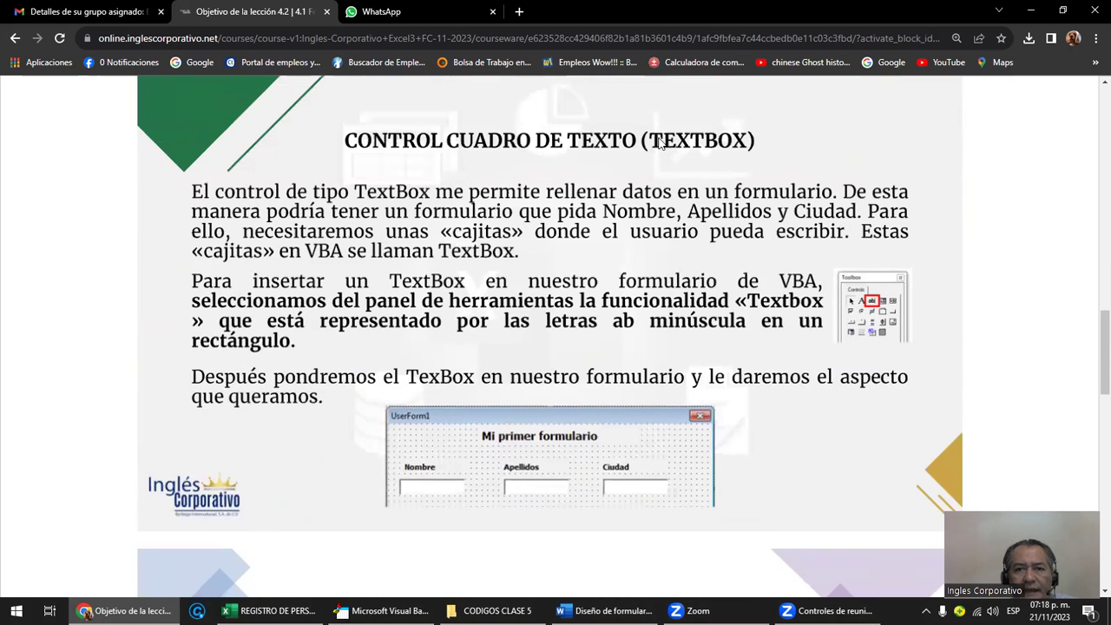
scroll(521, 440, "down", 1)
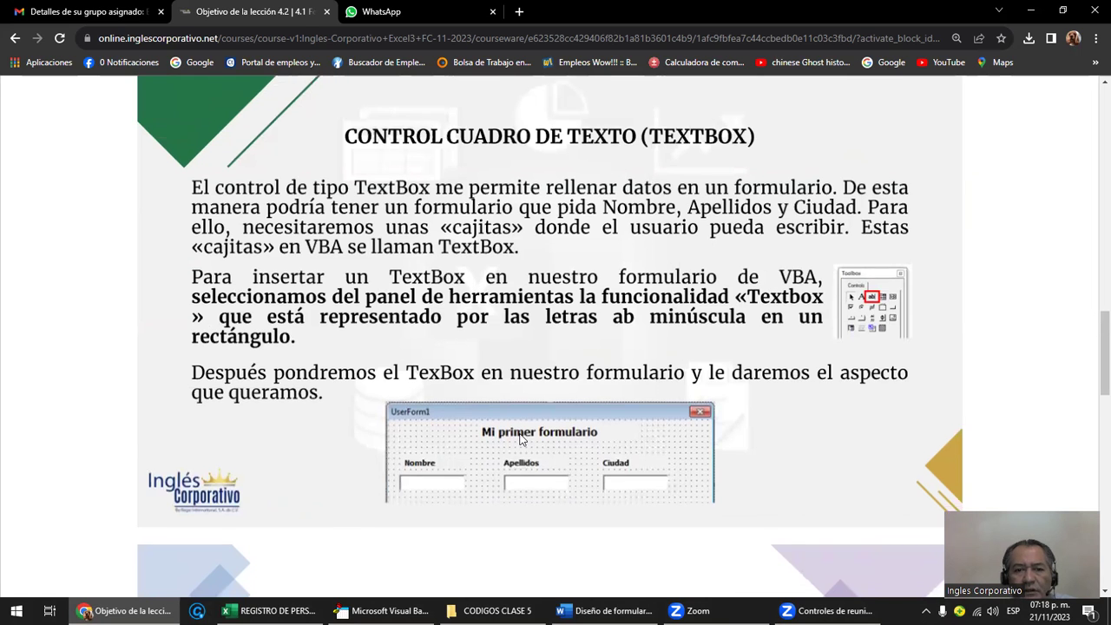
scroll(521, 440, "down", 4)
scroll(604, 305, "down", 4)
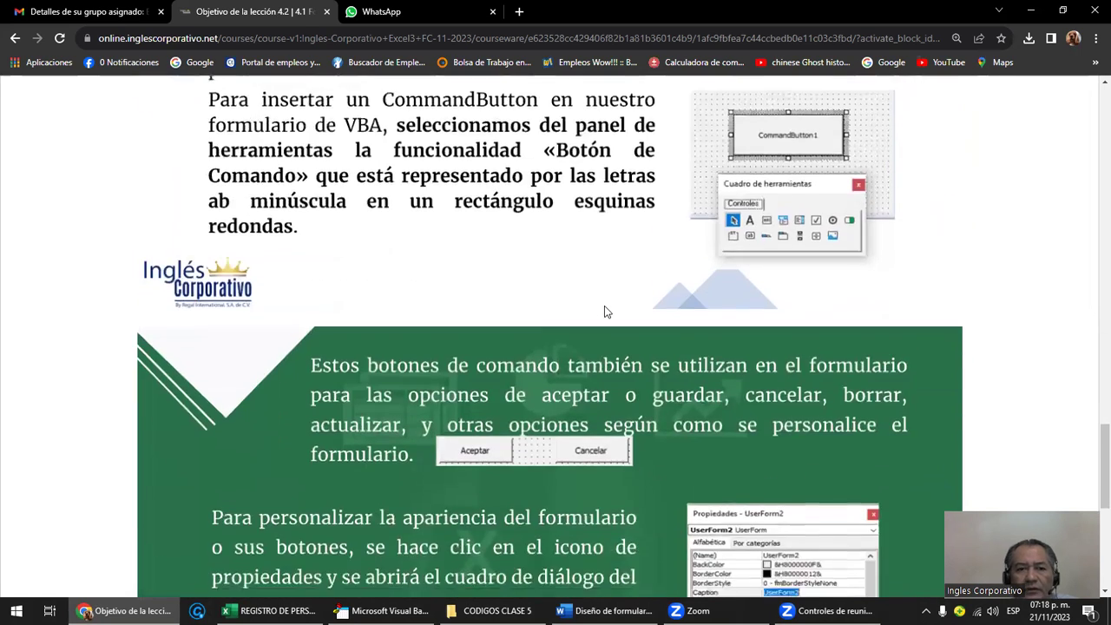
scroll(603, 299, "down", 4)
scroll(608, 318, "down", 2)
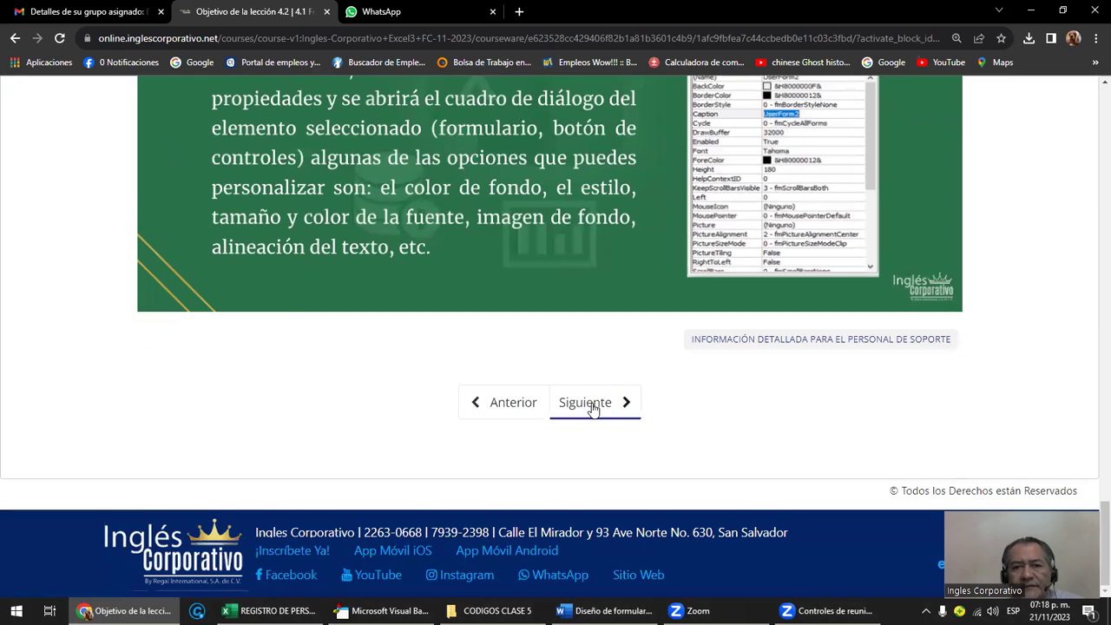
Step: Advance past Laboratorio 14 to lesson 4.3 and scroll to the form vs ActiveX controls slide
left_click(589, 404)
scroll(590, 407, "down", 5)
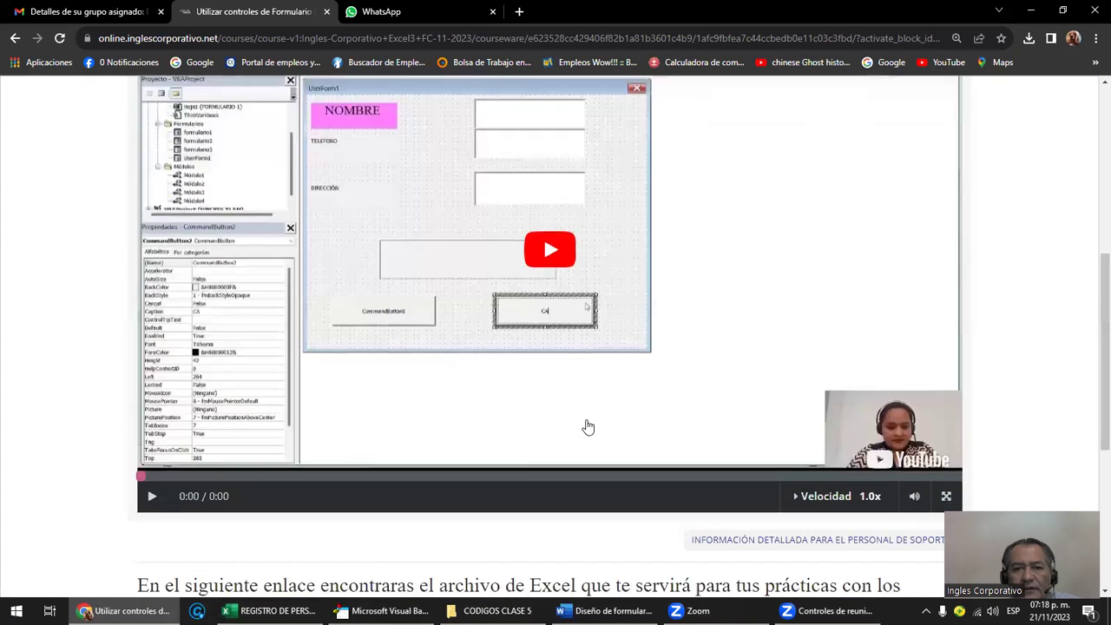
scroll(587, 427, "down", 3)
left_click(595, 512)
scroll(597, 507, "down", 4)
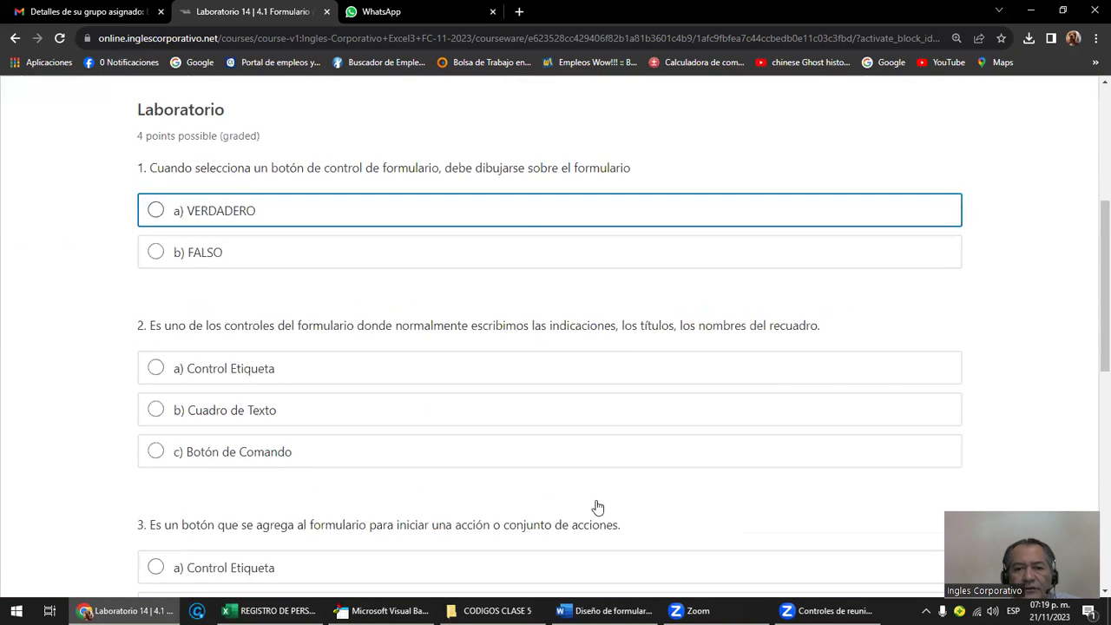
scroll(591, 530, "down", 4)
scroll(573, 469, "down", 4)
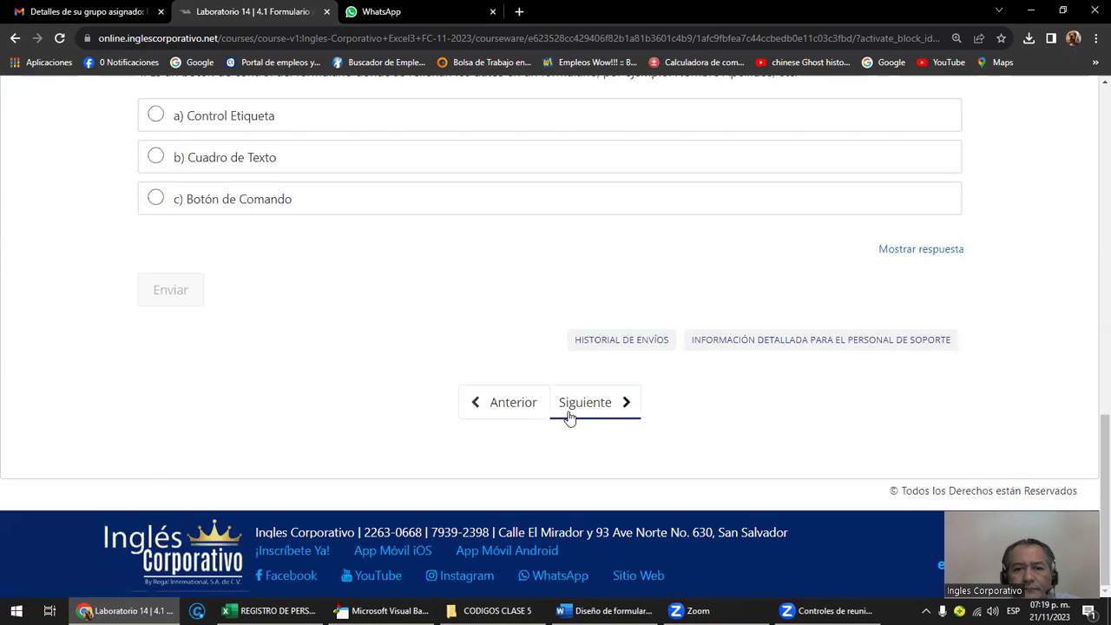
left_click(569, 408)
scroll(571, 417, "down", 5)
scroll(571, 418, "down", 4)
scroll(571, 418, "down", 4)
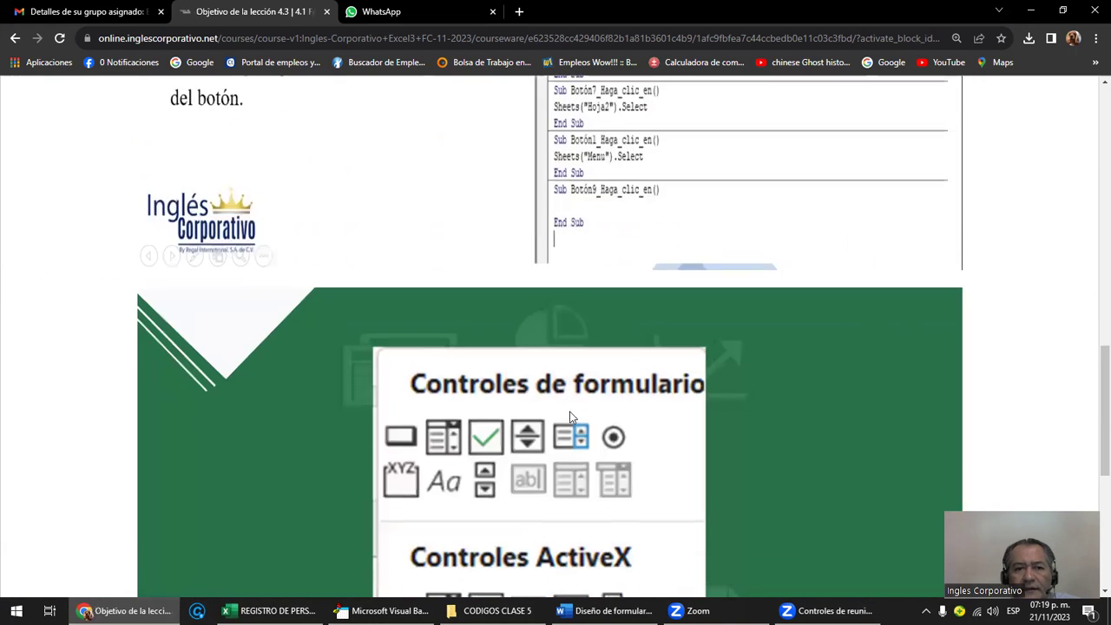
scroll(538, 391, "down", 3)
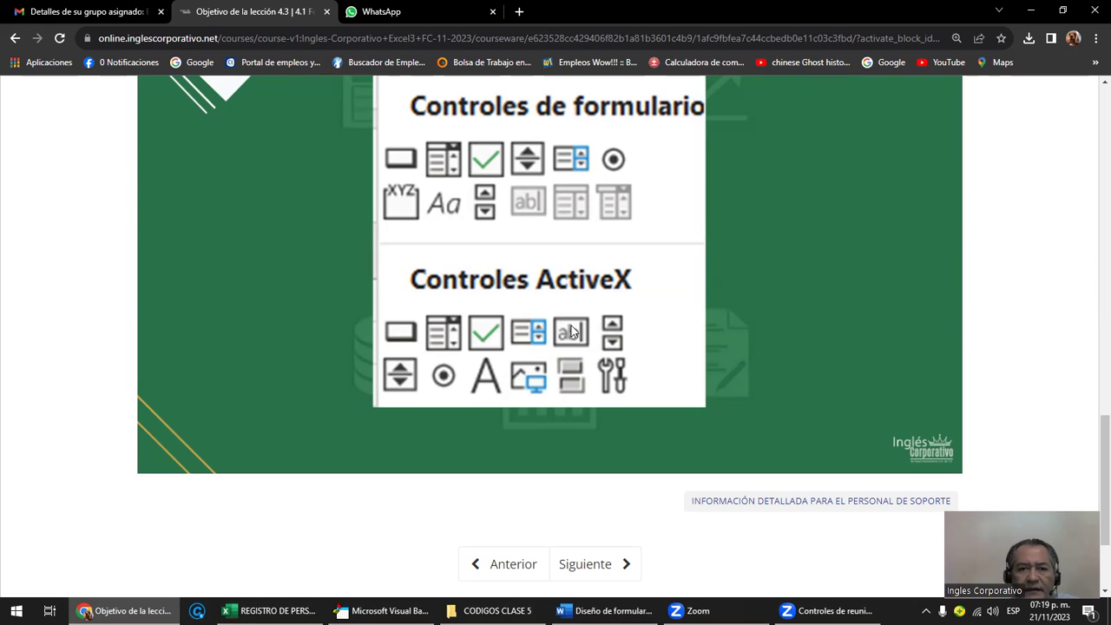
mouse_move(380, 611)
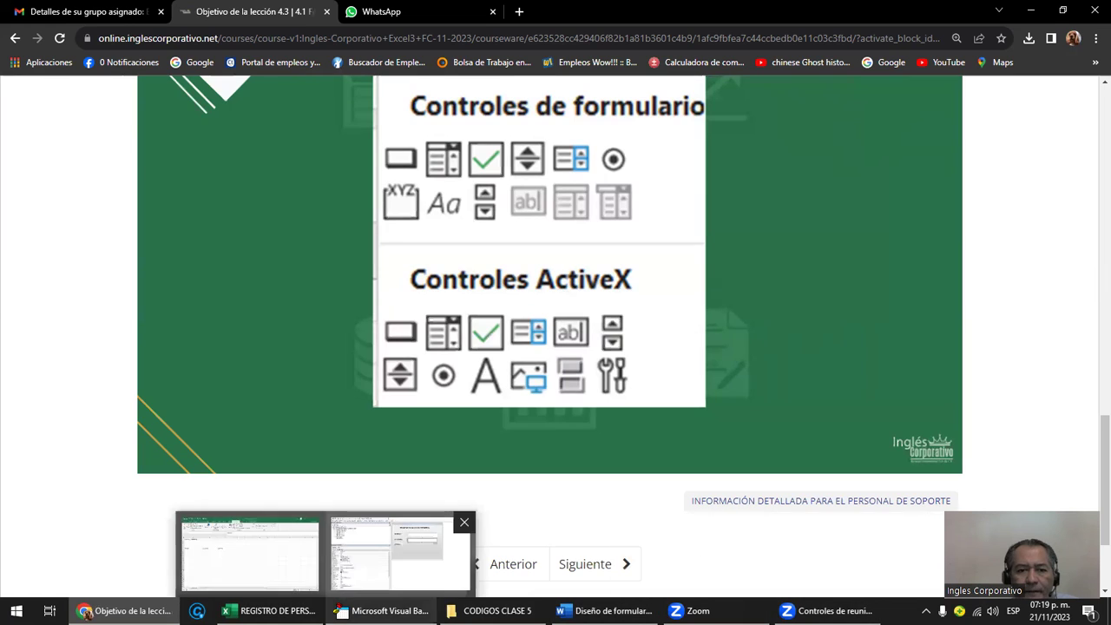
left_click(391, 551)
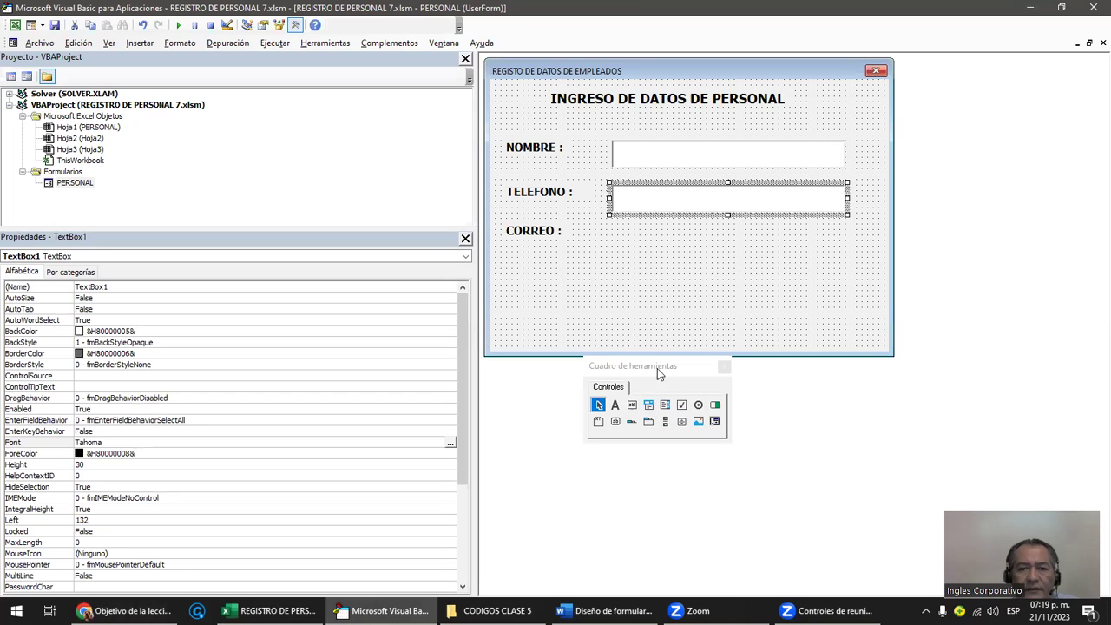
Step: Give TextBox1 beside the TELEFONO label a 12-point font size
left_click(665, 232)
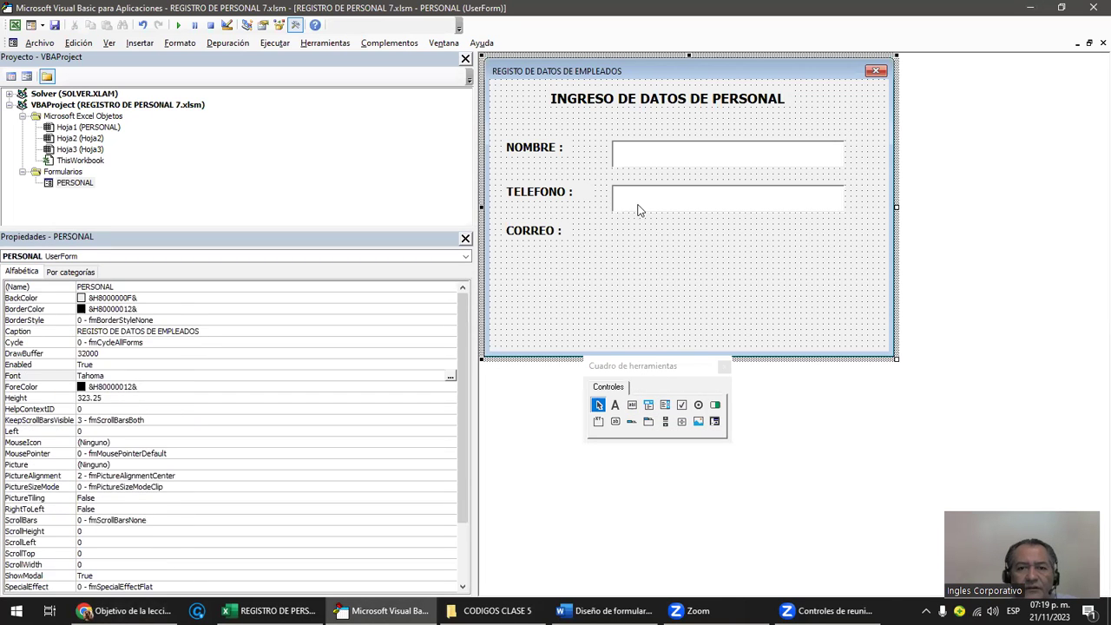
left_click(638, 210)
left_click(618, 212)
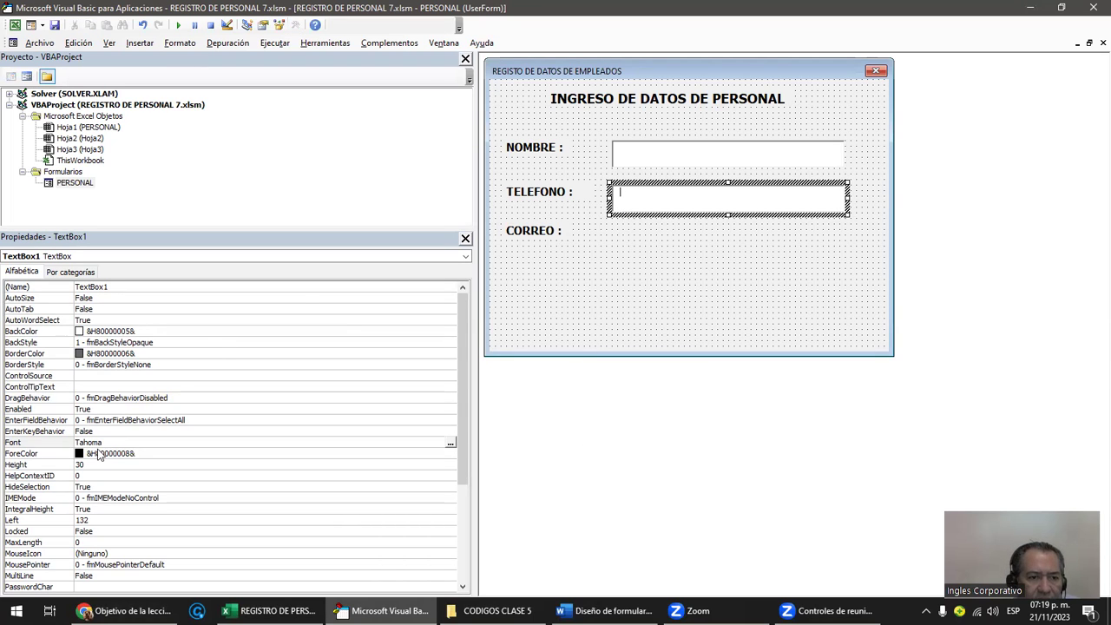
left_click(449, 444)
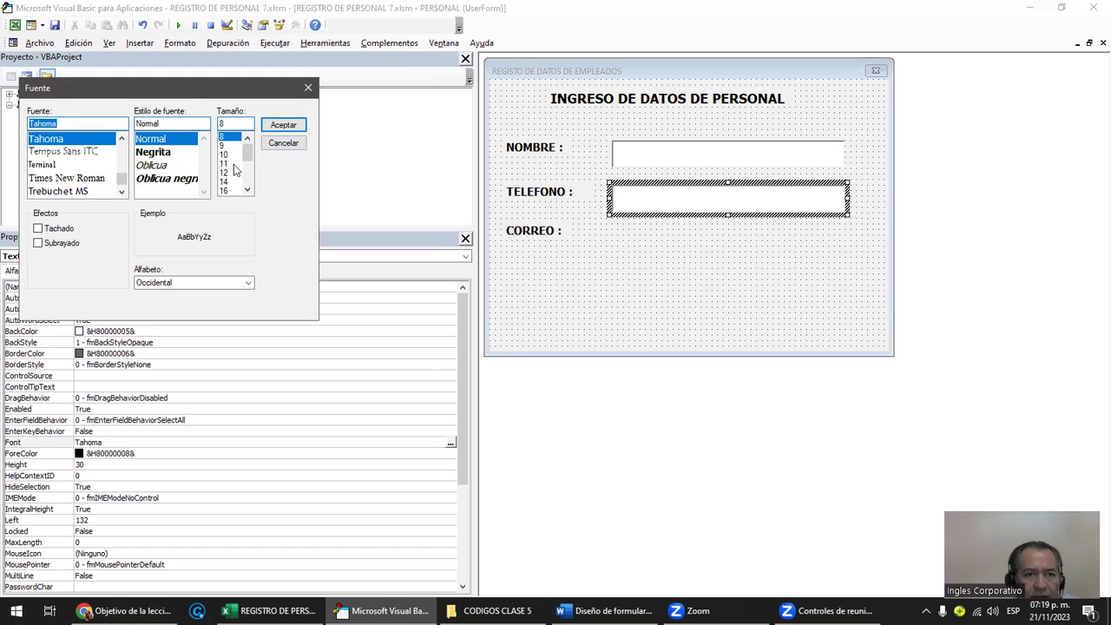
left_click(225, 172)
left_click(274, 126)
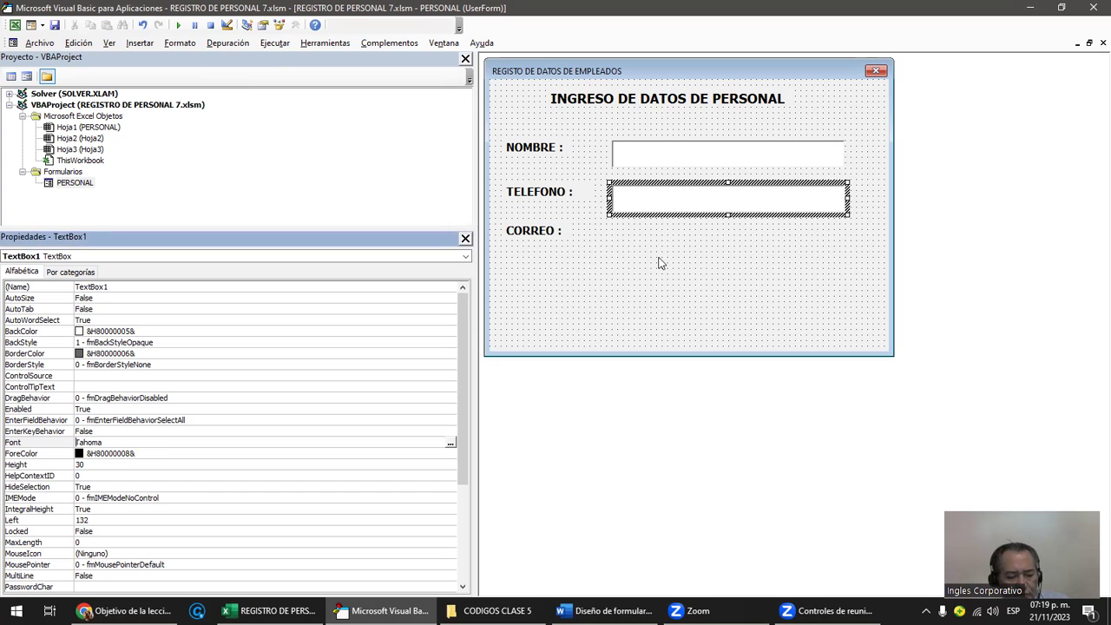
right_click(632, 214)
left_click(605, 208)
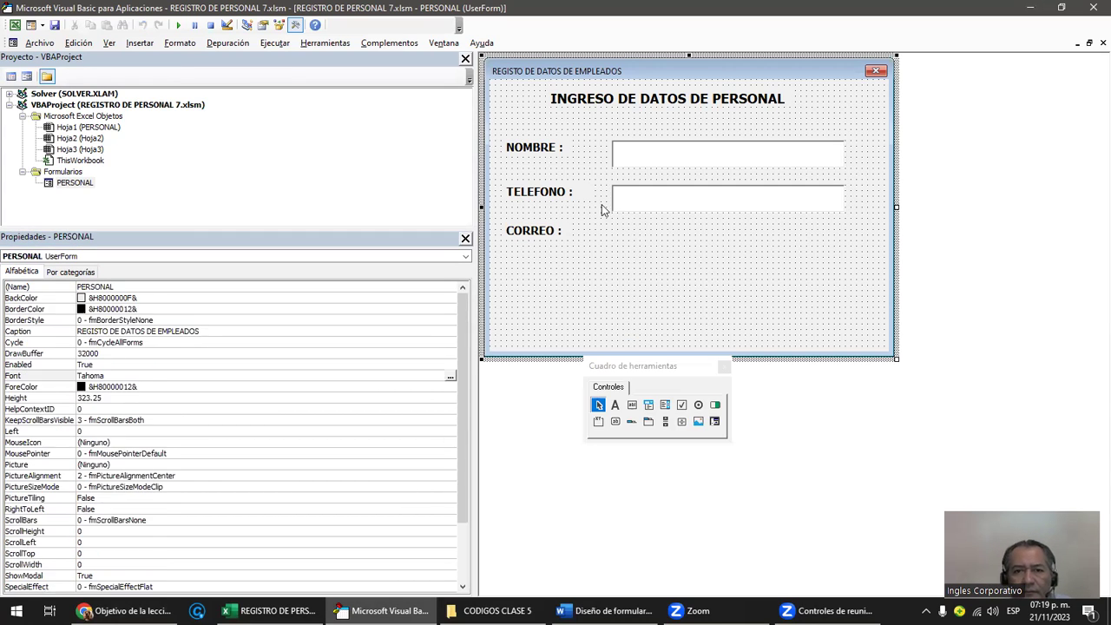
left_click(613, 211)
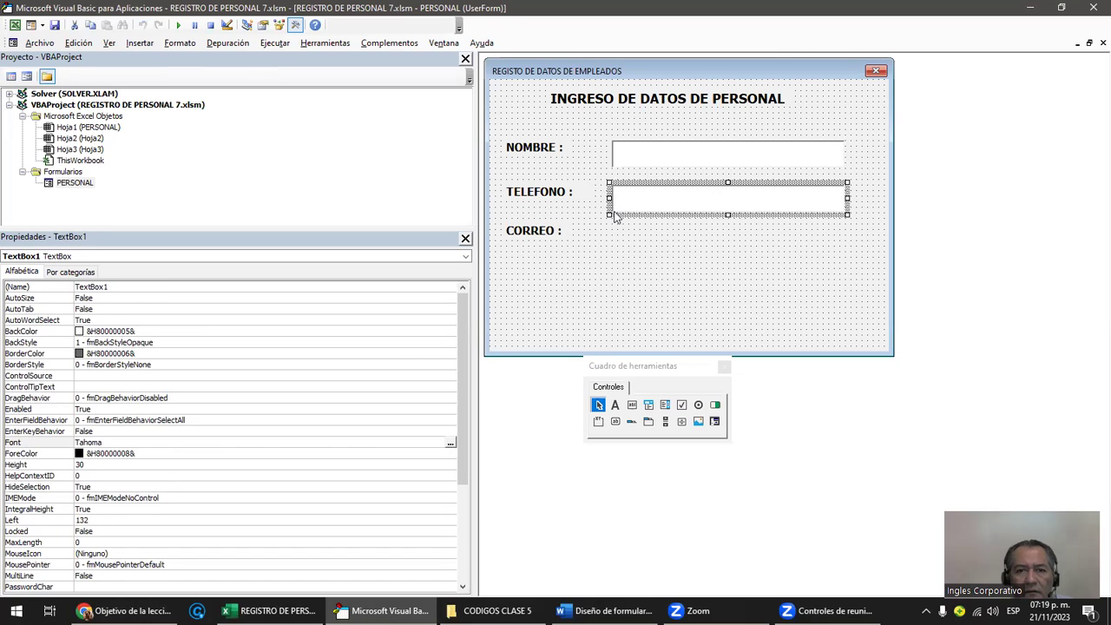
Step: Copy the TELEFONO text box and paste the copy beside the CORREO label
right_click(614, 217)
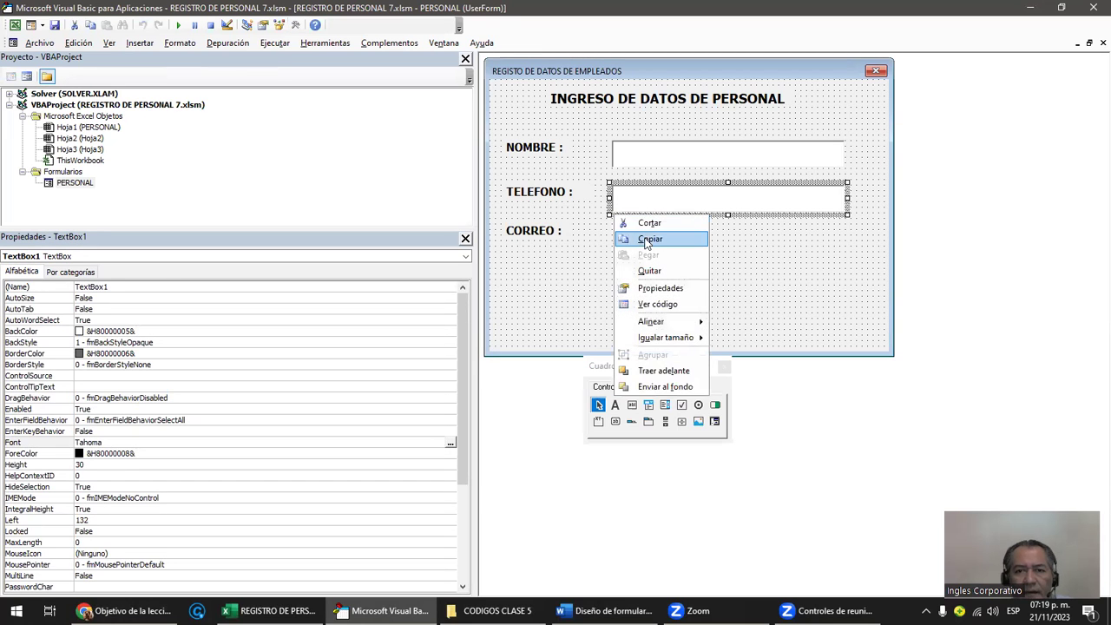
left_click(650, 240)
left_click(634, 262)
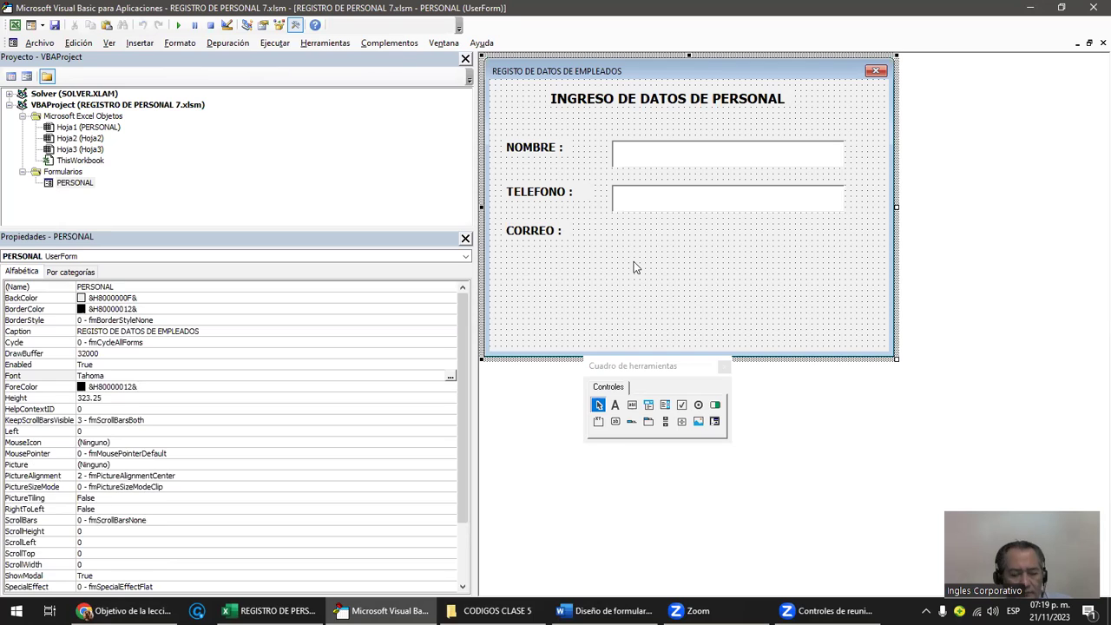
key("ctrl+v")
left_click_drag(618, 229, 657, 254)
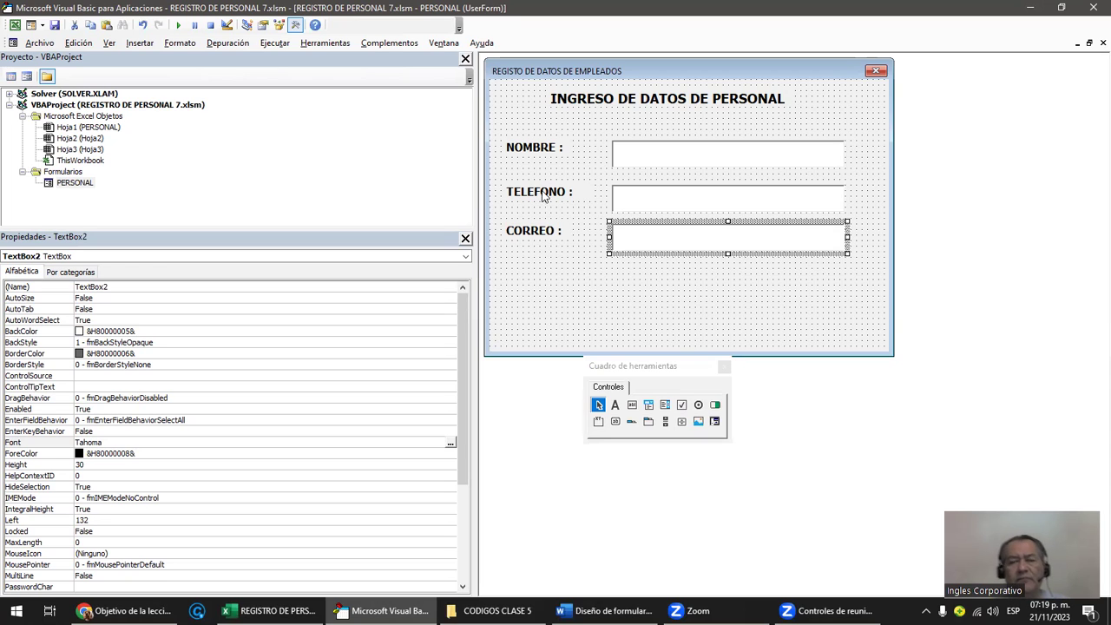
Step: Nudge the CORREO label and TextBox2 into line with the fields above
left_click(525, 234, "ctrl")
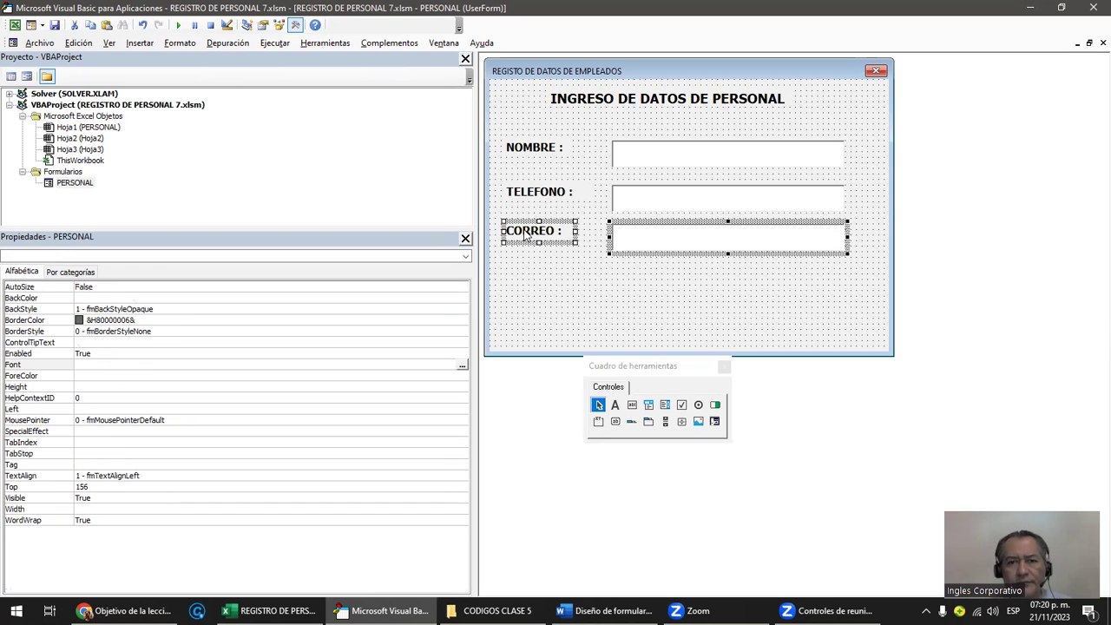
left_click(568, 279)
left_click(547, 239)
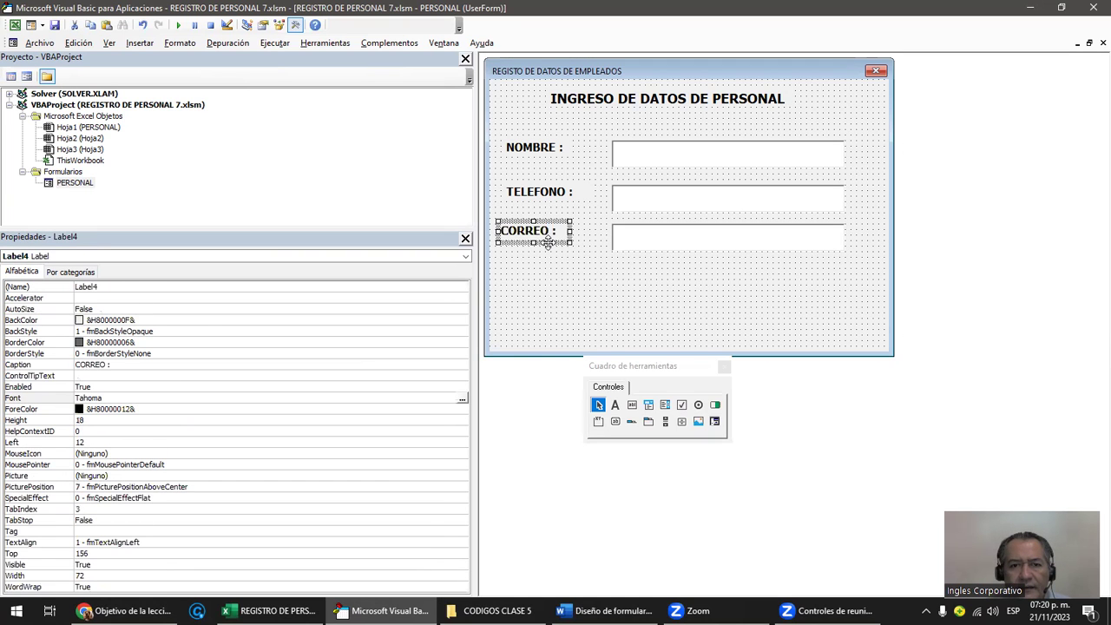
key("Tab")
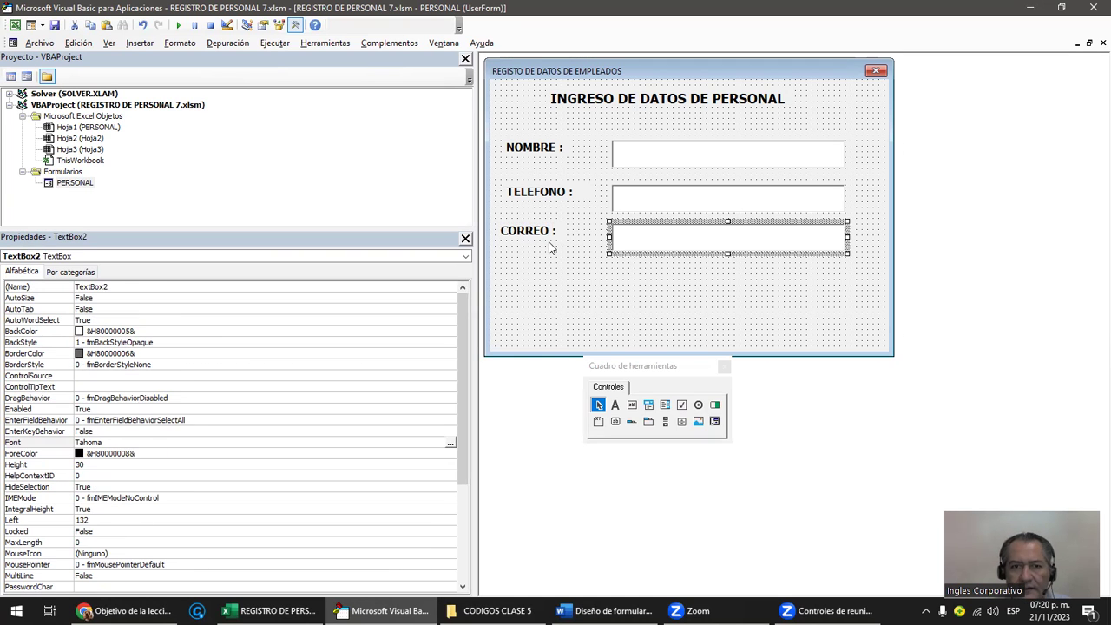
left_click(522, 237)
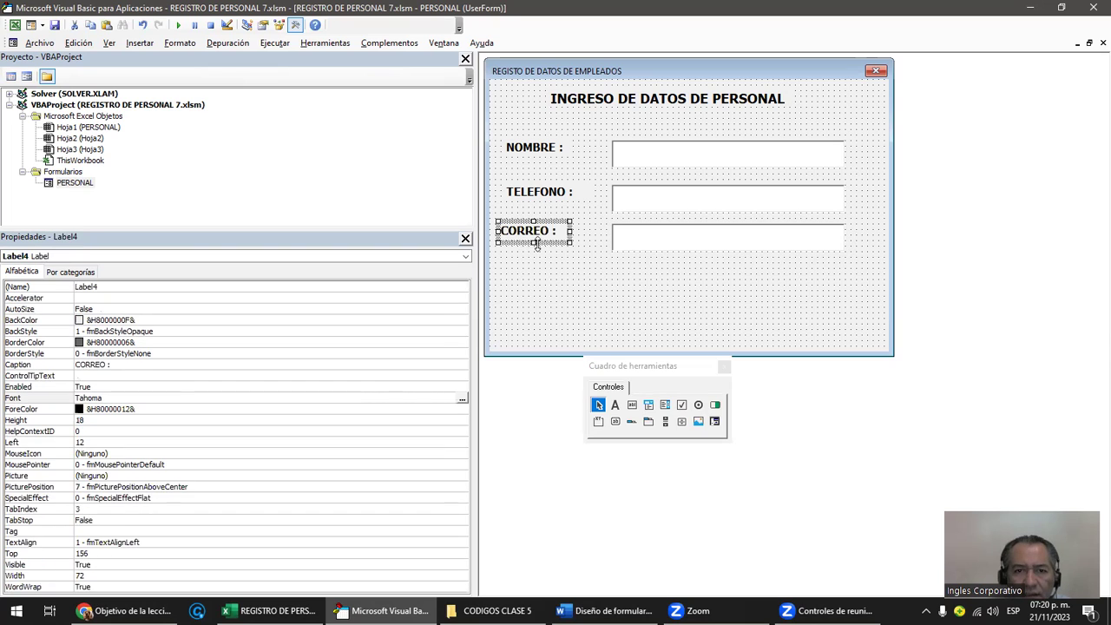
left_click(547, 247)
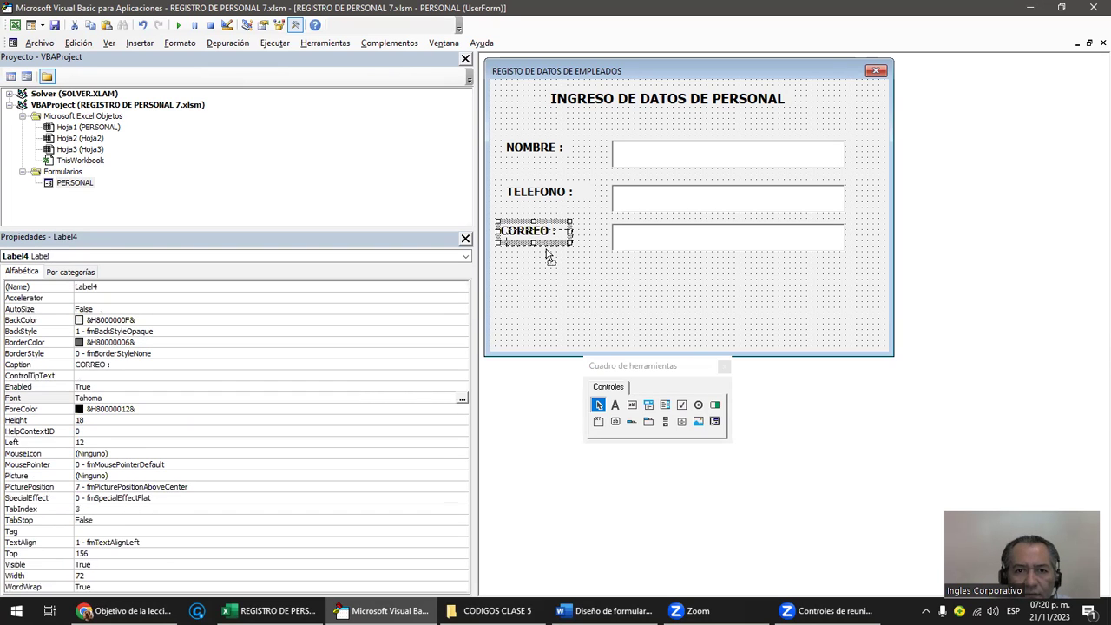
left_click(671, 252)
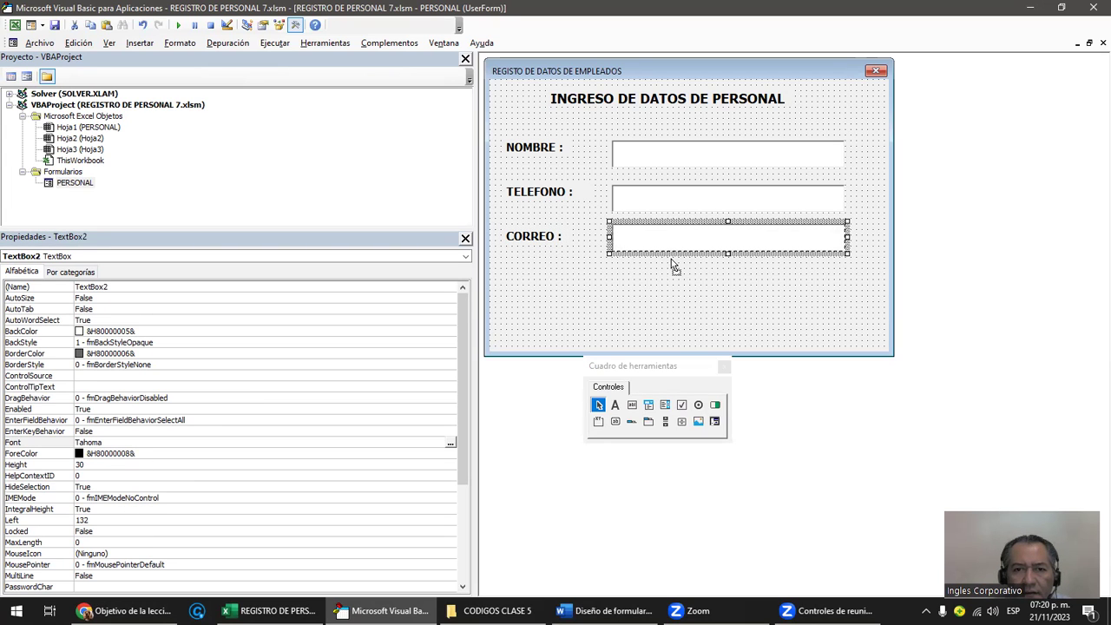
left_click_drag(671, 252, 666, 257)
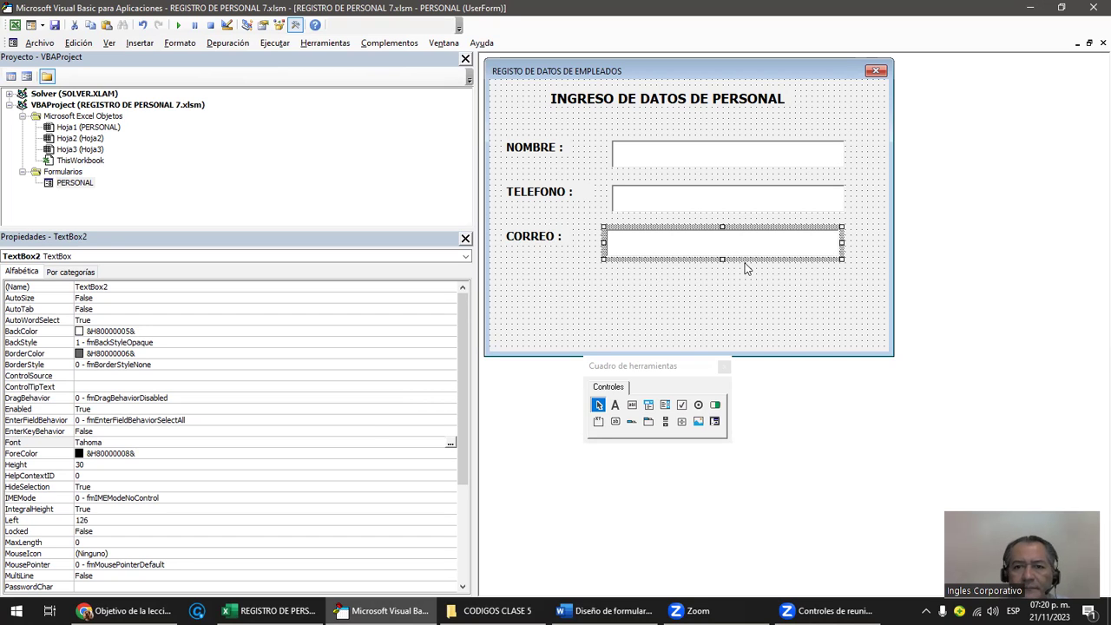
left_click_drag(745, 259, 751, 267)
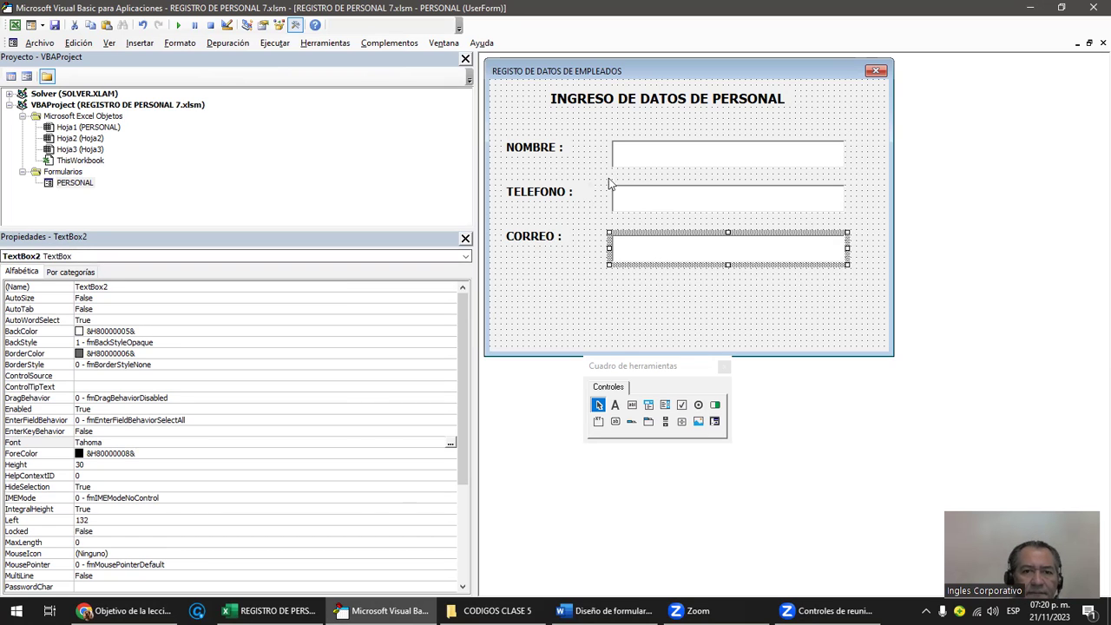
Step: Rename TextBox1, the phone number box, to TELEFONO
left_click(620, 203)
left_click(647, 158)
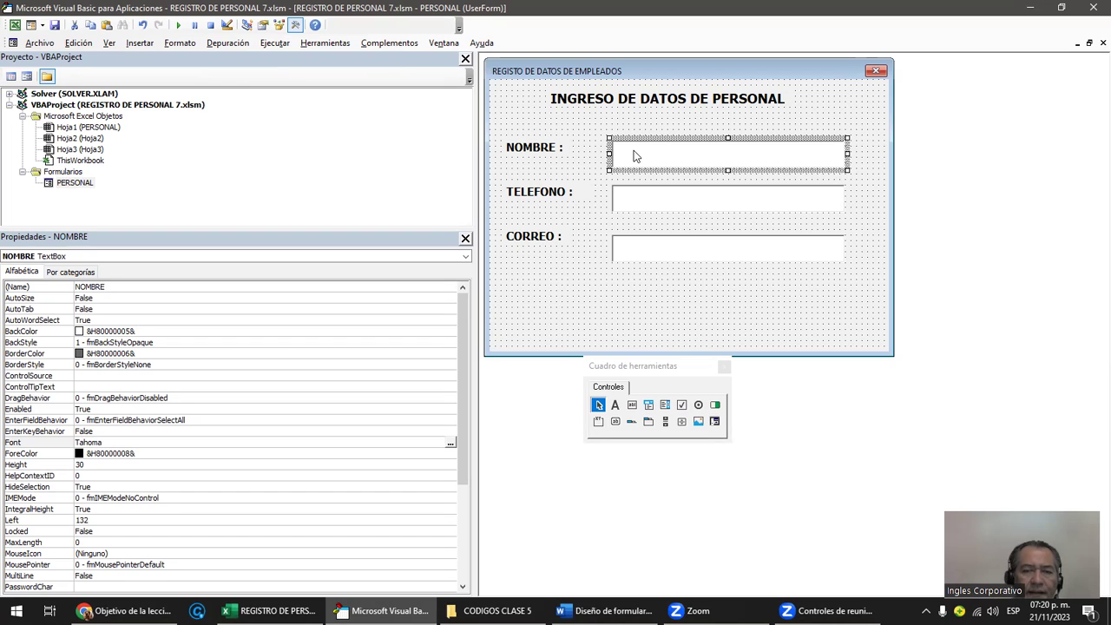
left_click(655, 202)
left_click(122, 289)
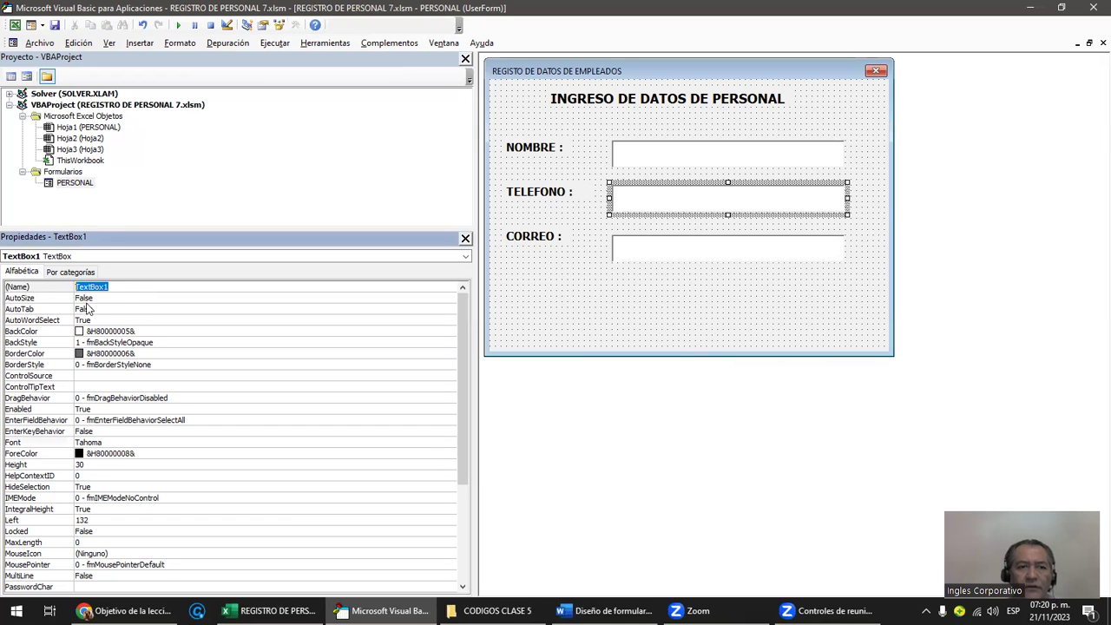
type("TE")
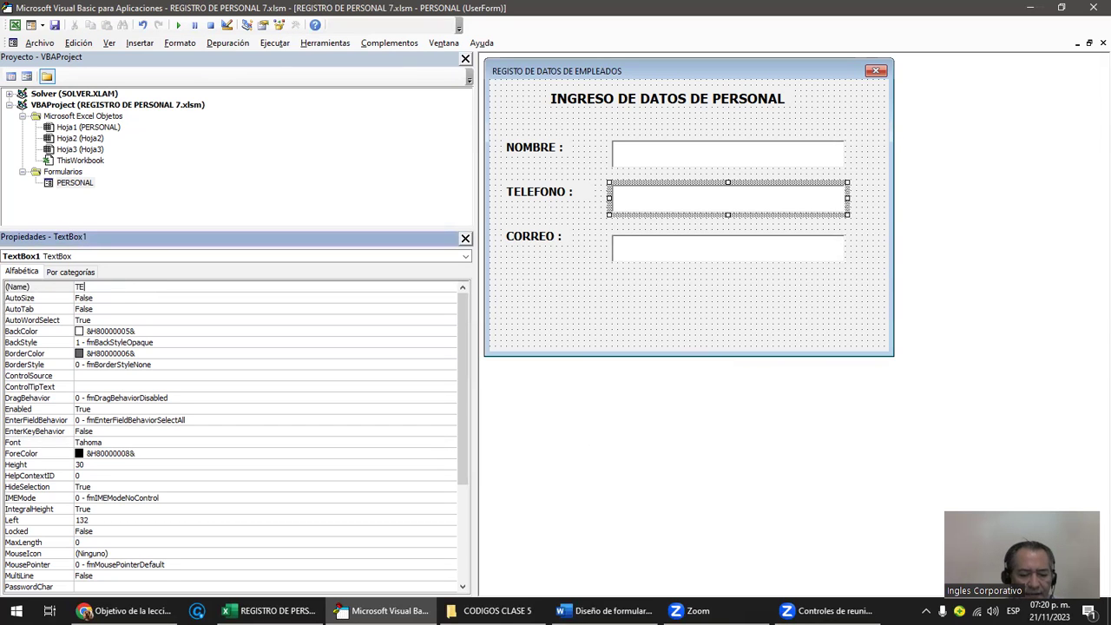
type("LEFONO")
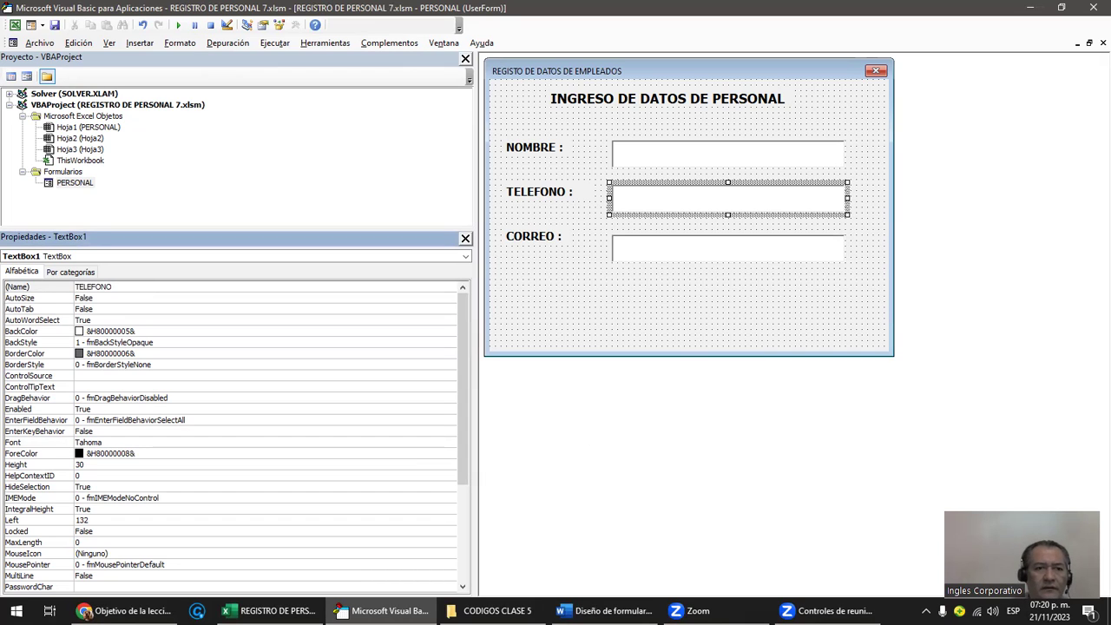
left_click(55, 291)
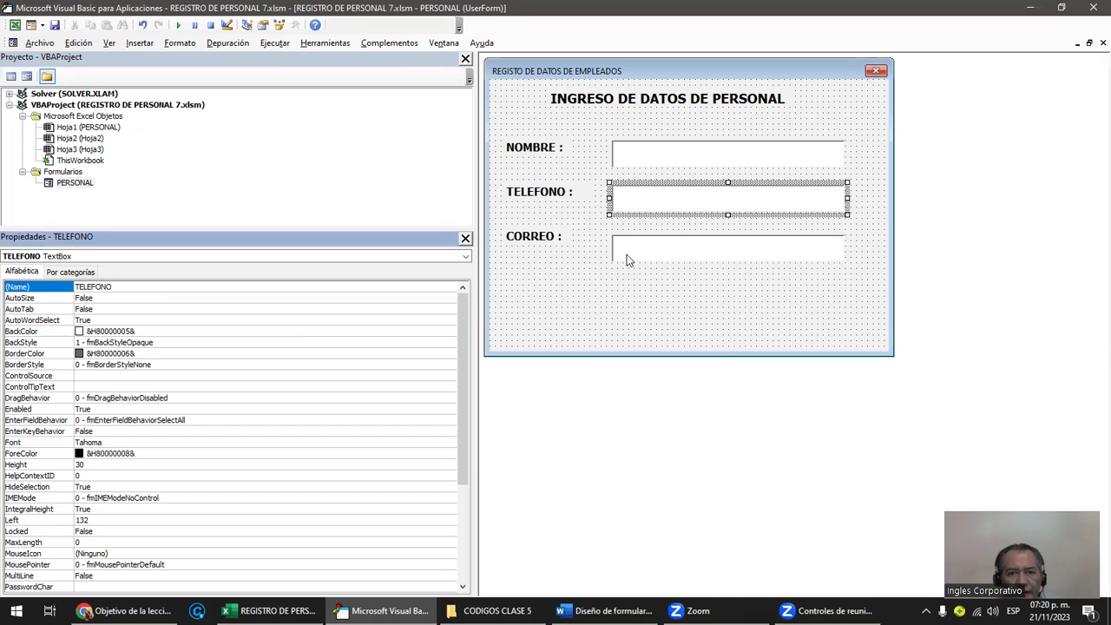
Step: Lower the CORREO label to align with its box and rename TextBox2 to CORREO
left_click(543, 247)
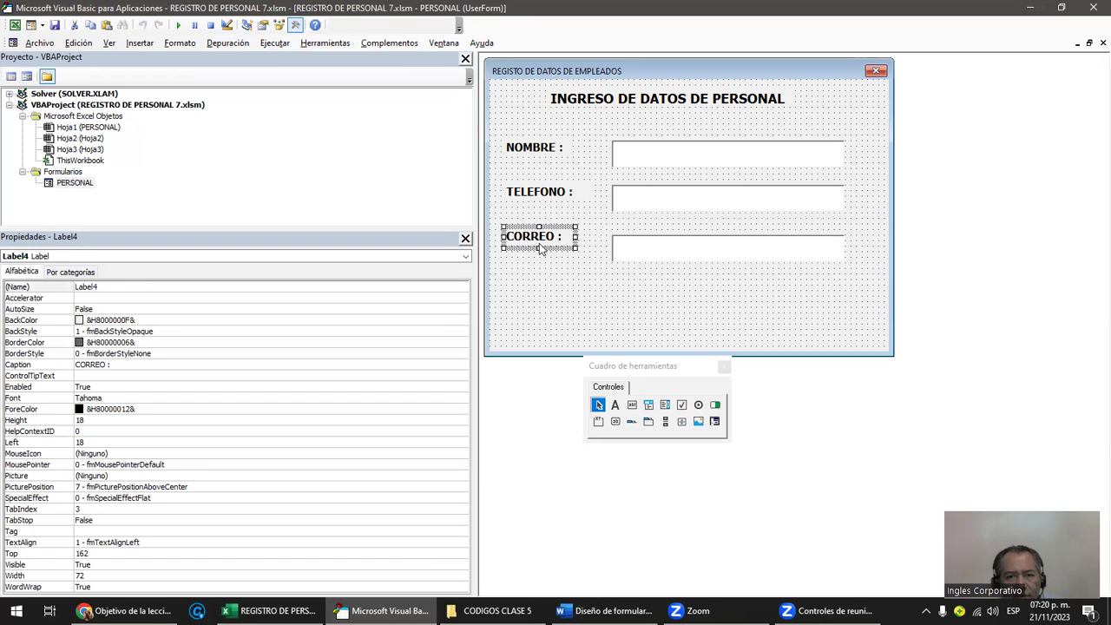
left_click_drag(551, 263, 552, 273)
left_click(656, 258)
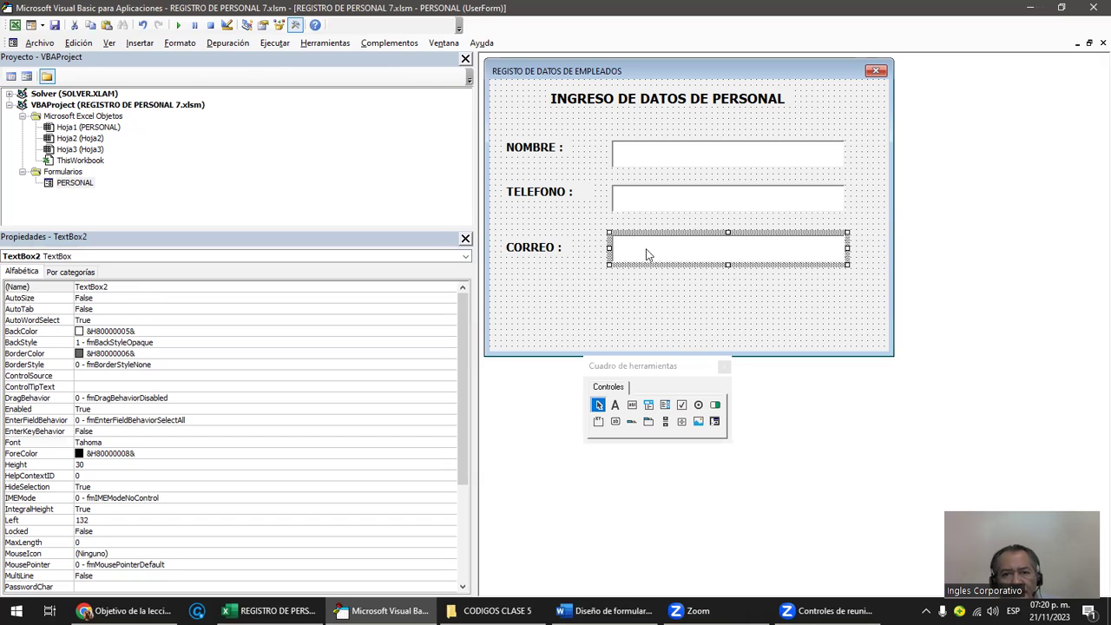
left_click(117, 286)
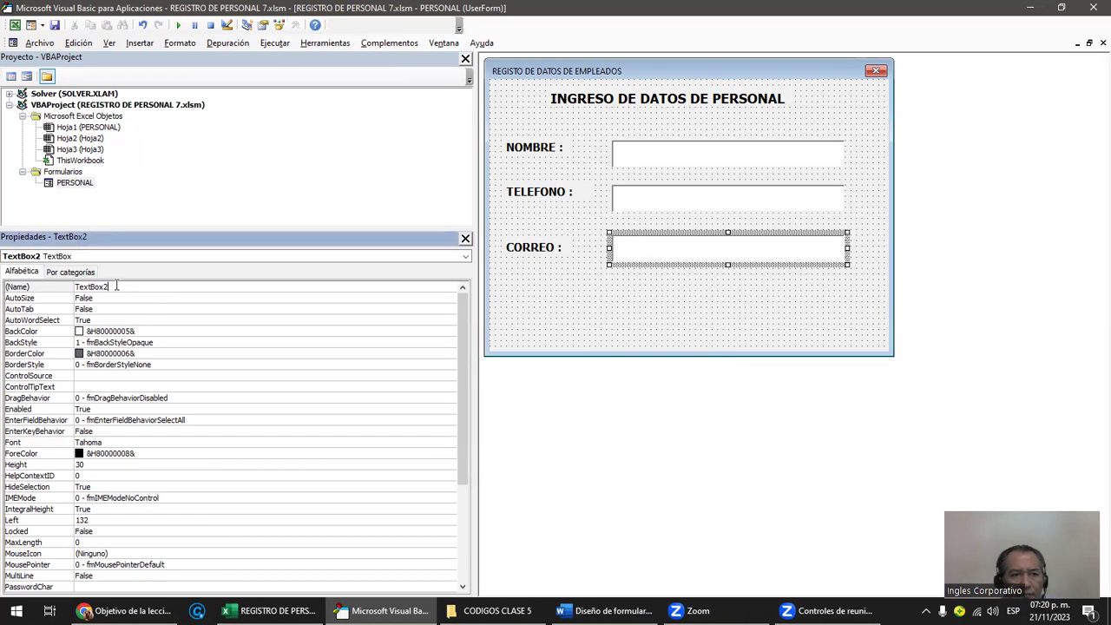
key("BackSpace")
key("BackSpace")
key("BackSpace")
key("BackSpace")
key("BackSpace")
key("BackSpace")
key("BackSpace")
key("BackSpace")
type("CORREO")
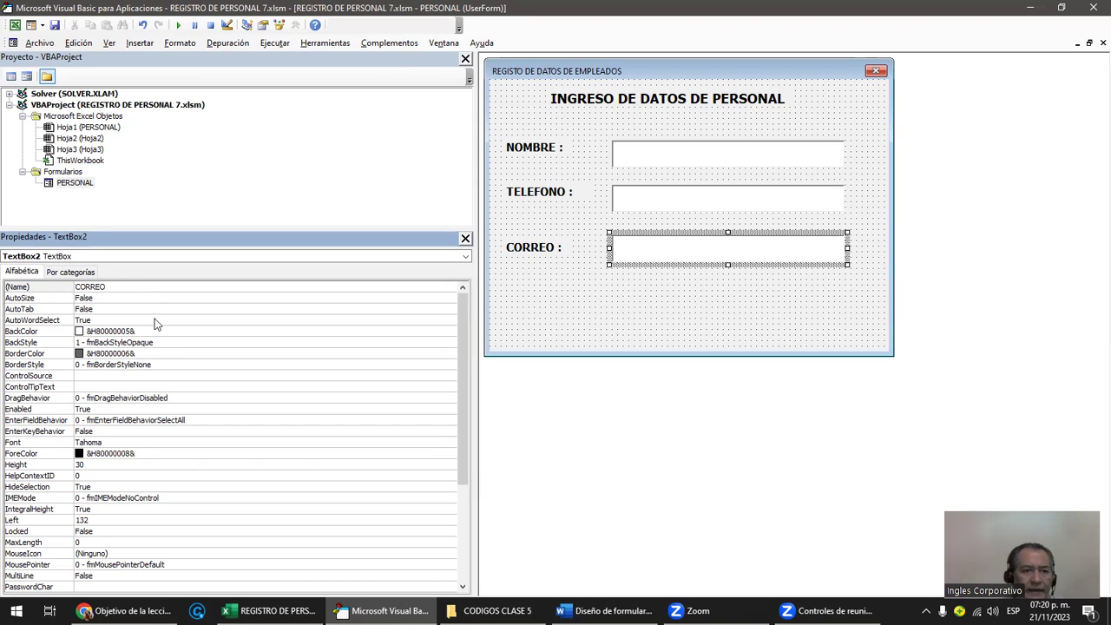
key("Return")
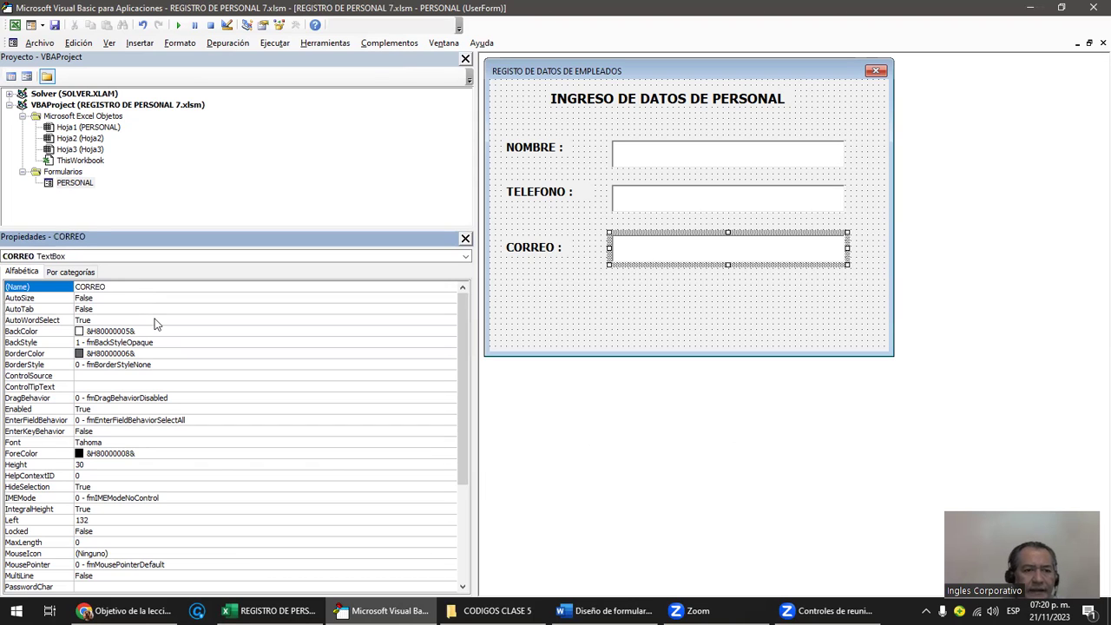
left_click(174, 443)
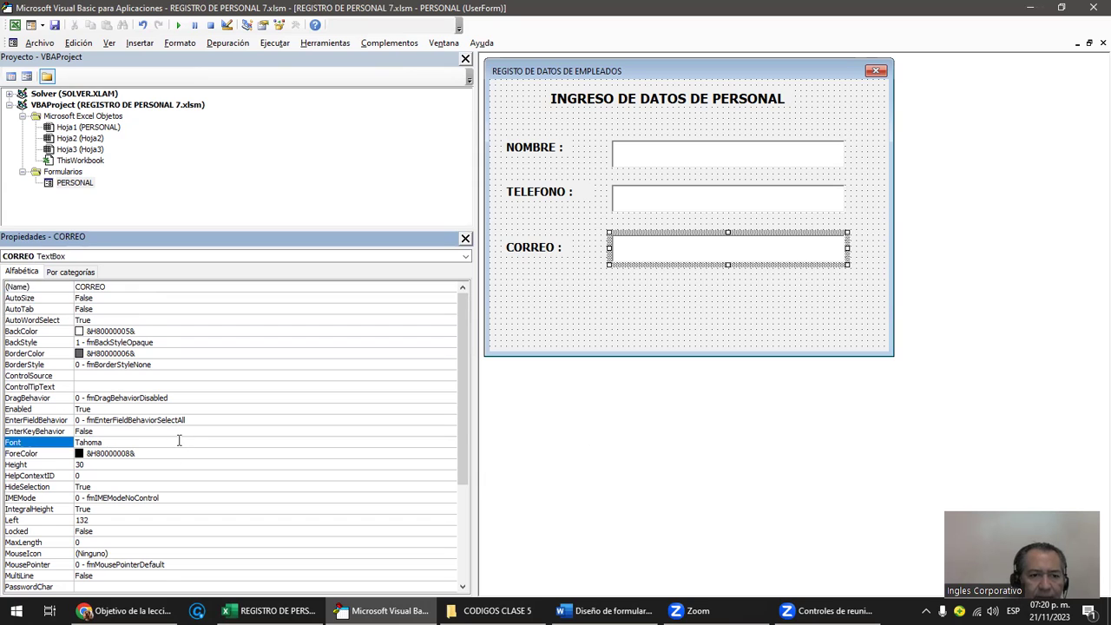
left_click(451, 443)
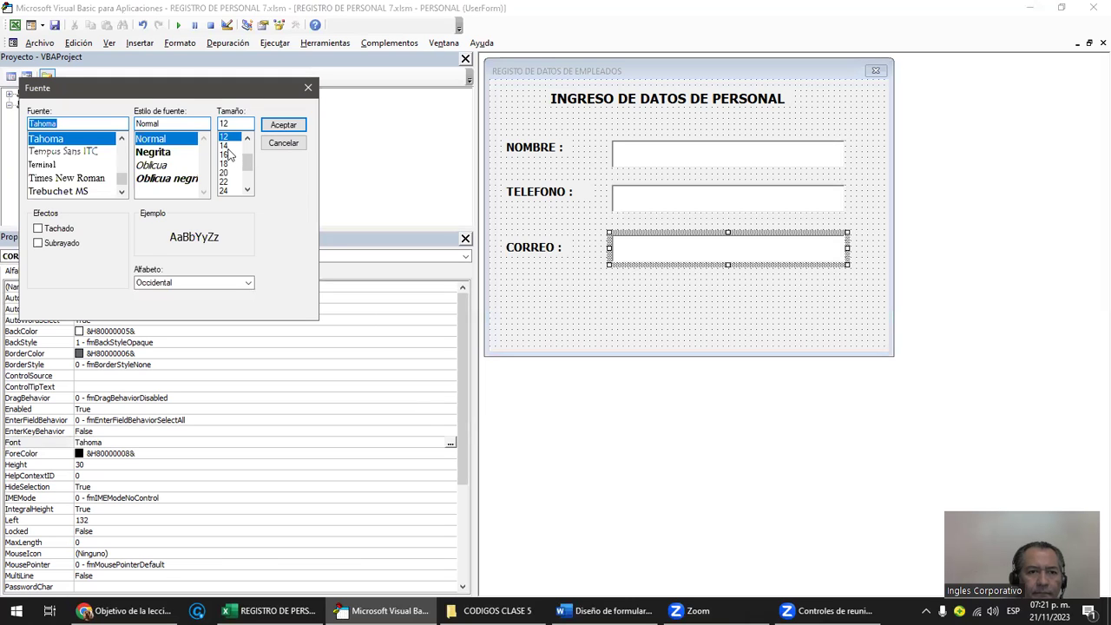
left_click(282, 126)
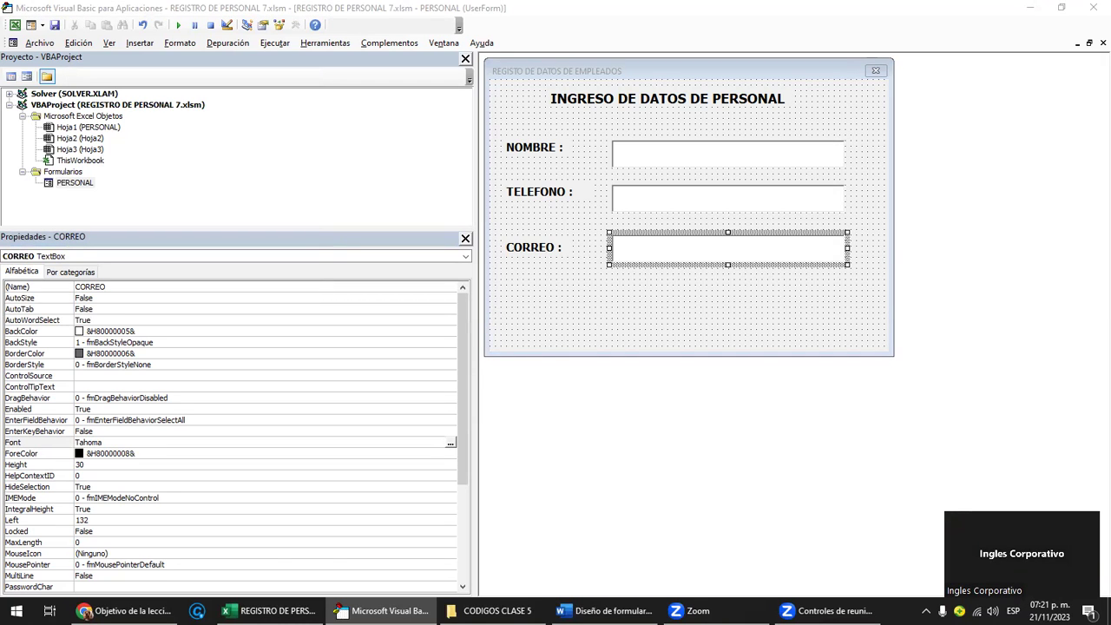
left_click(657, 414)
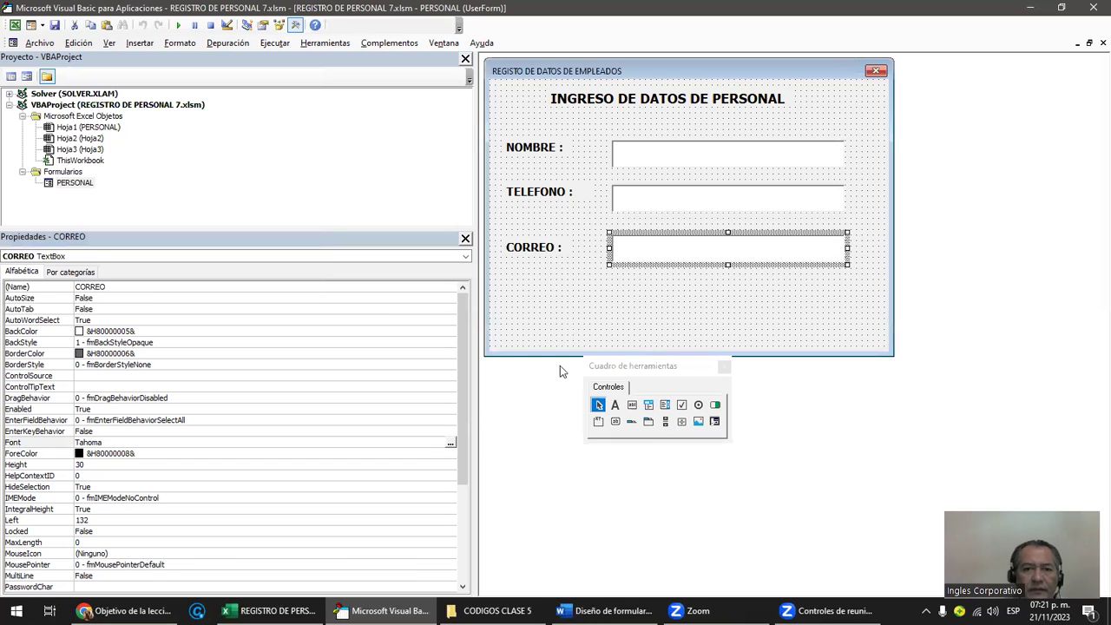
left_click(685, 251)
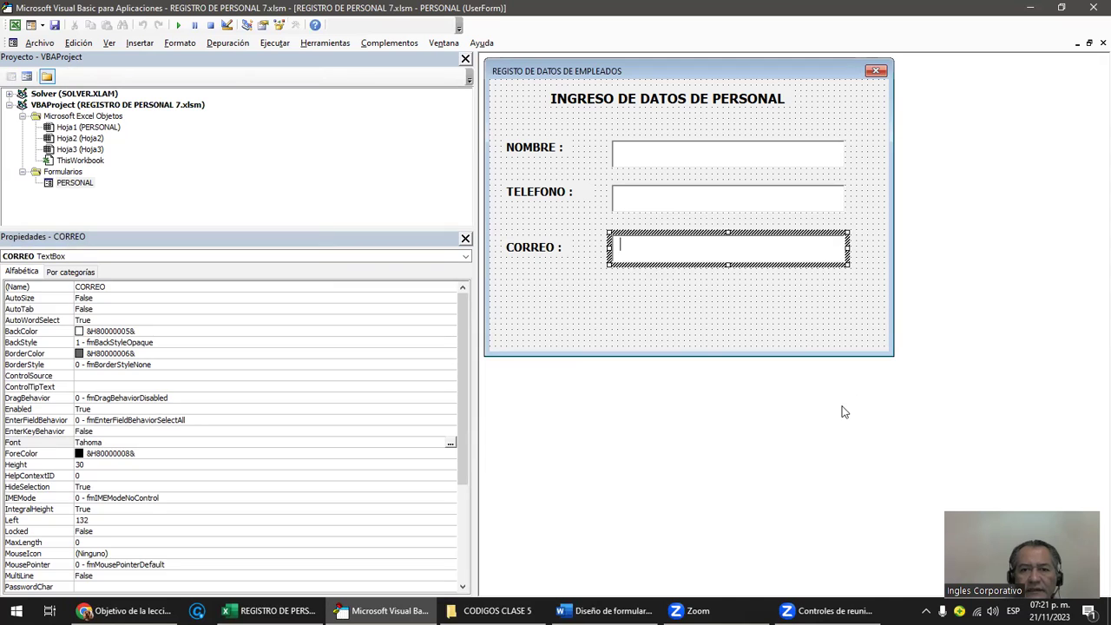
left_click(785, 310)
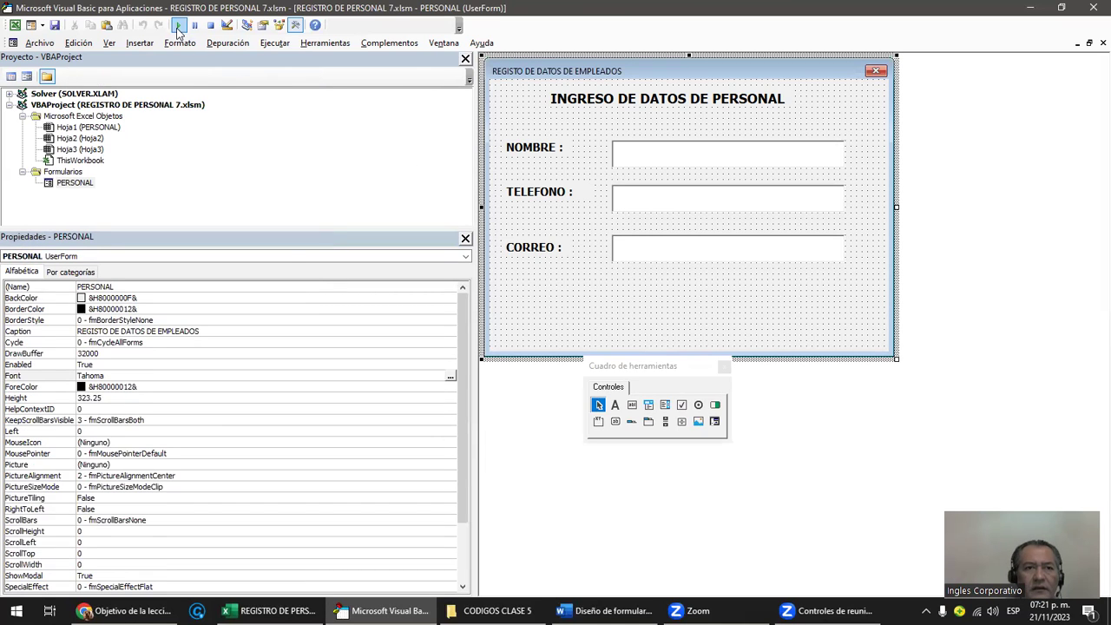
left_click(178, 25)
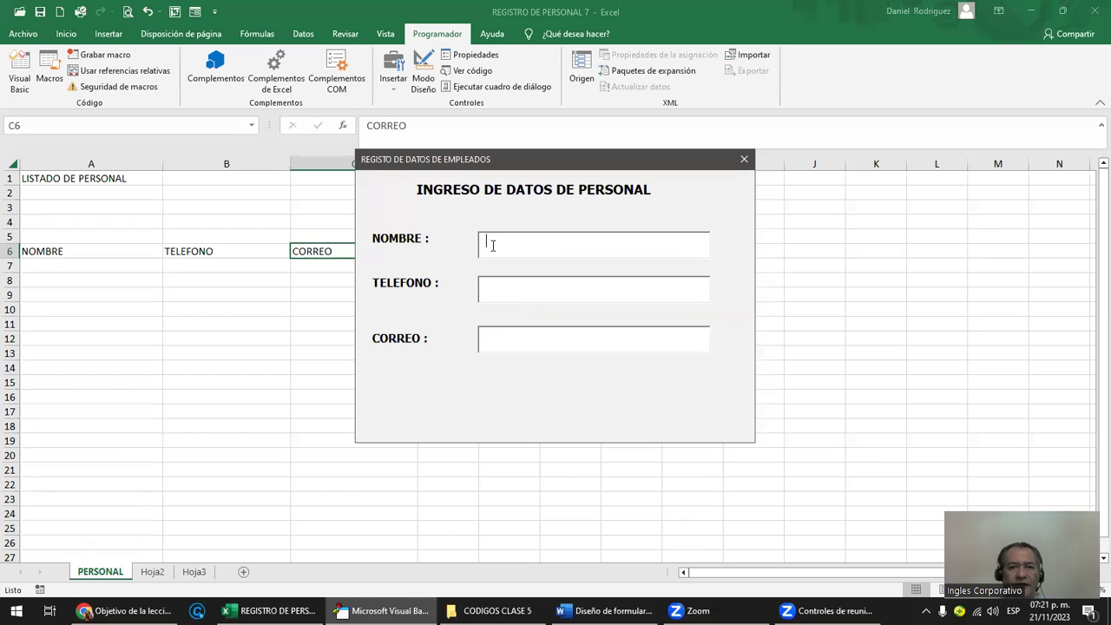
left_click(744, 159)
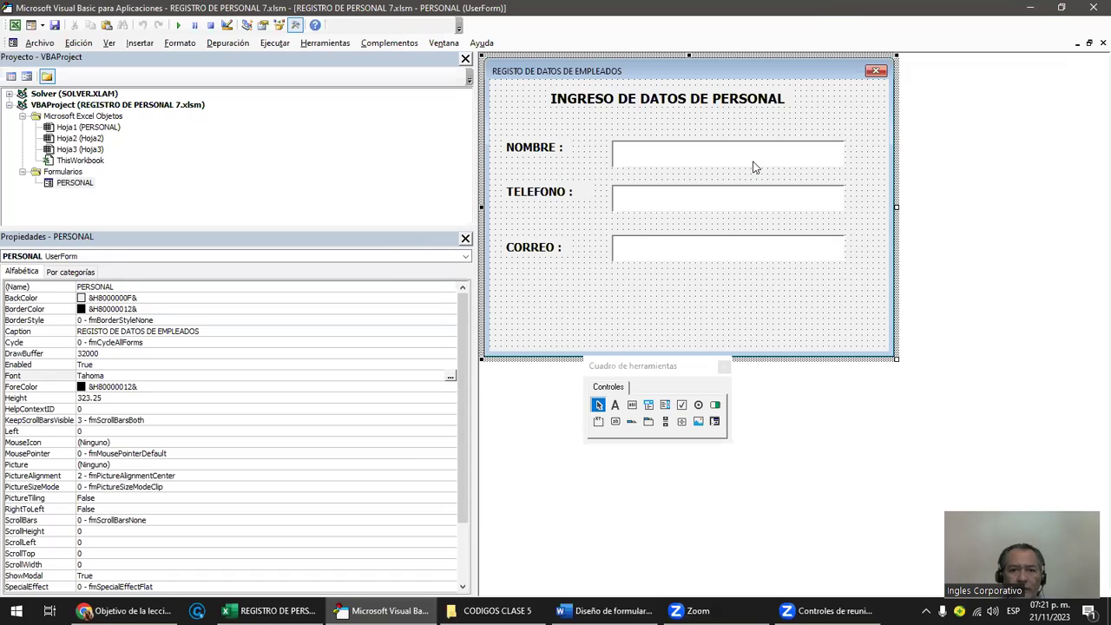
Step: Drag the Cuadro de herramientas palette down below the form, check the course page, and return
left_click_drag(679, 371, 699, 415)
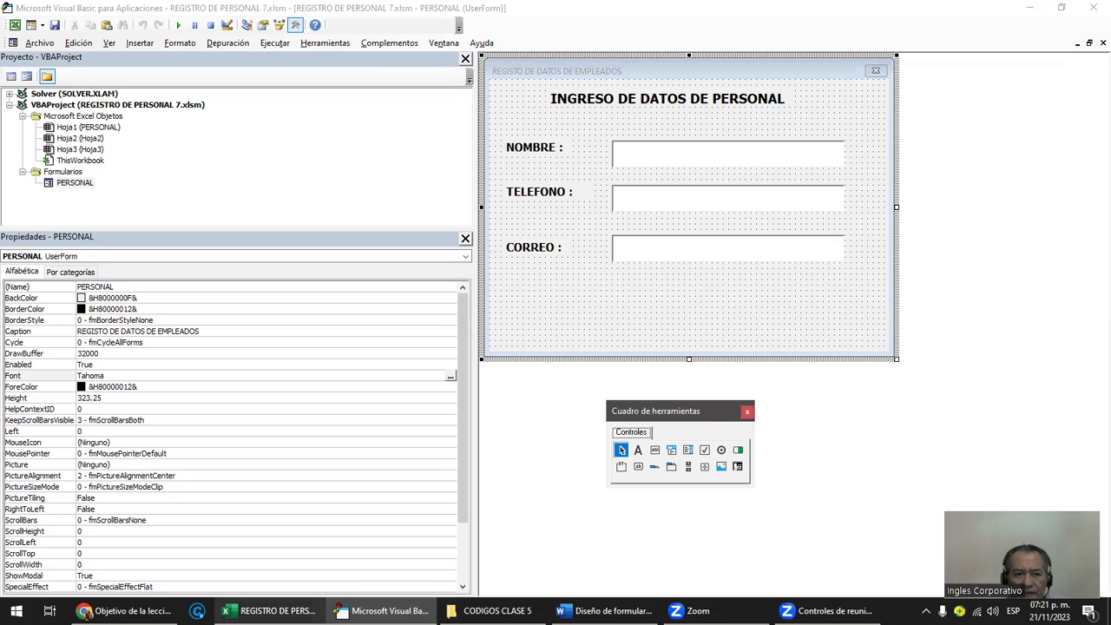
left_click(130, 611)
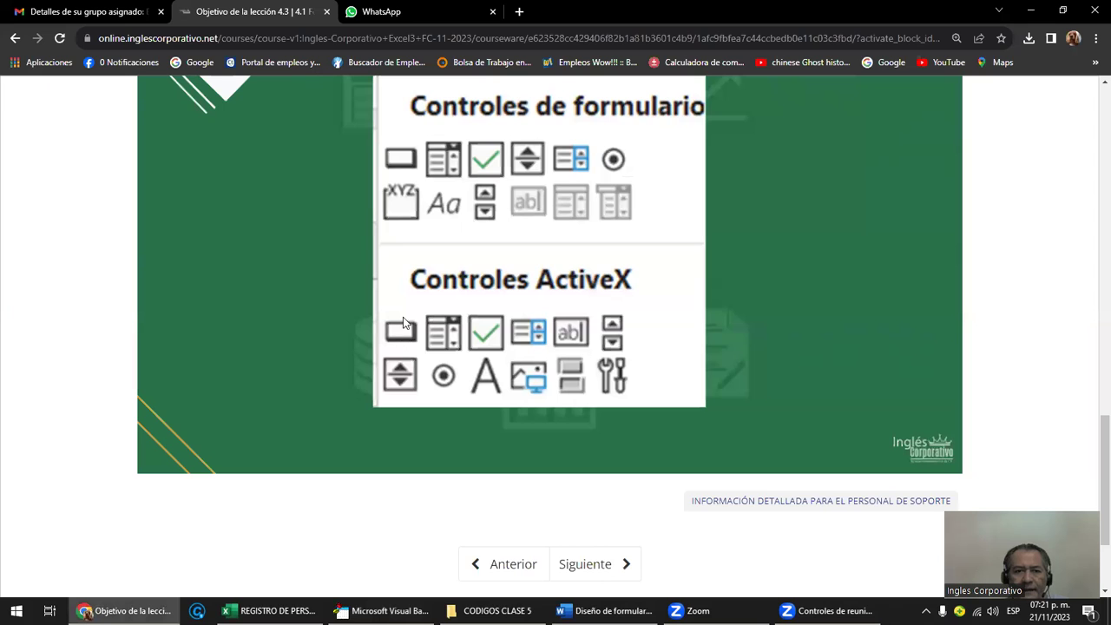
left_click(408, 605)
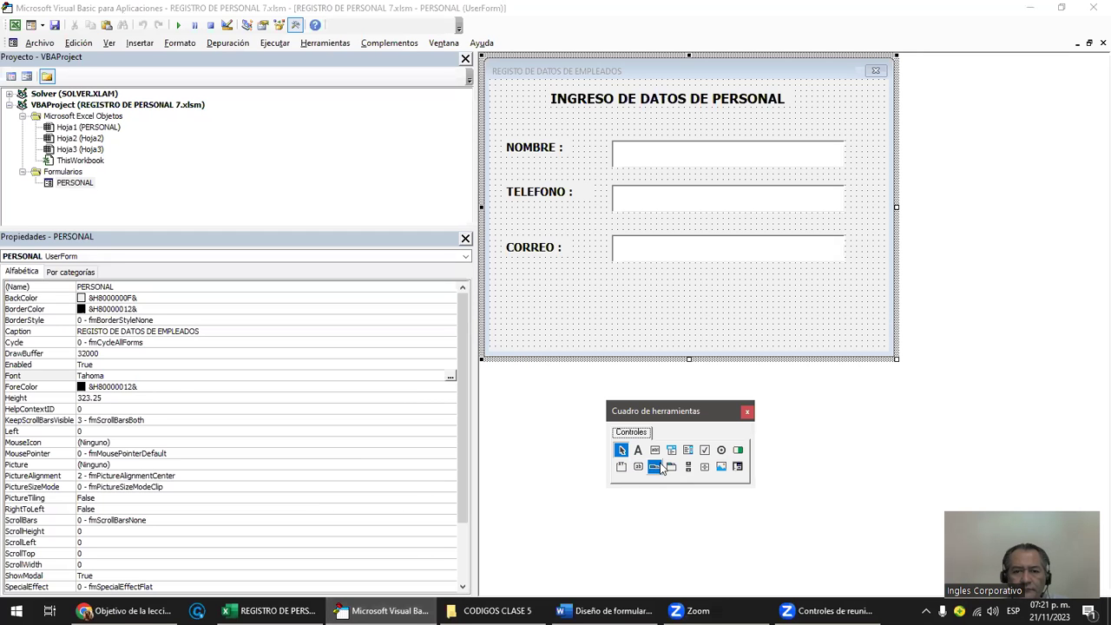
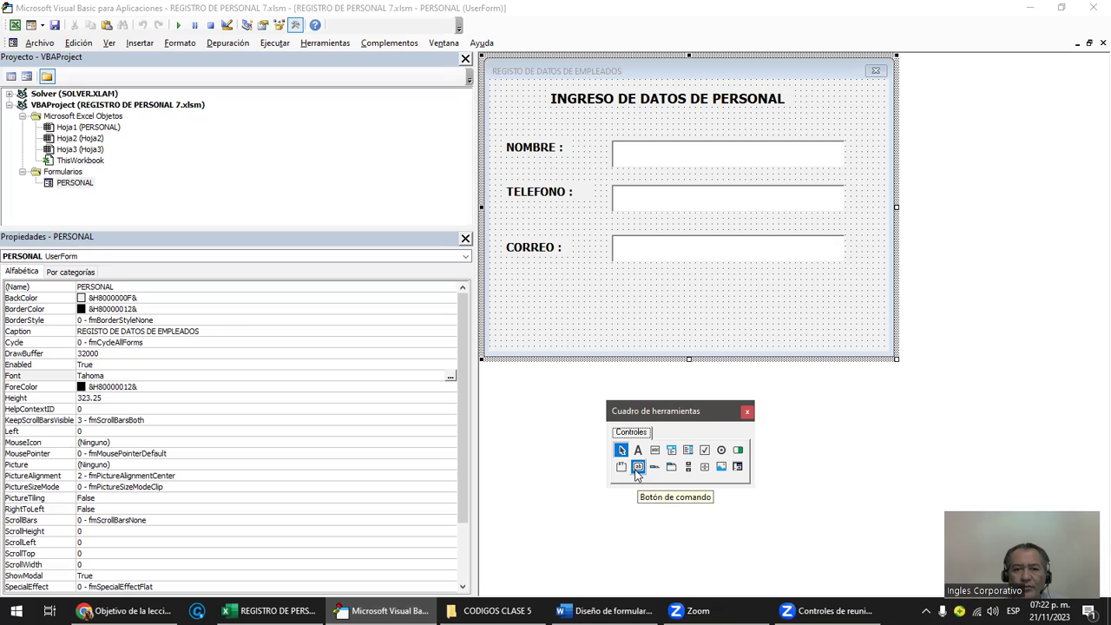
Step: Draw a command button below the CORREO field and name it GUARDAR
left_click(638, 469)
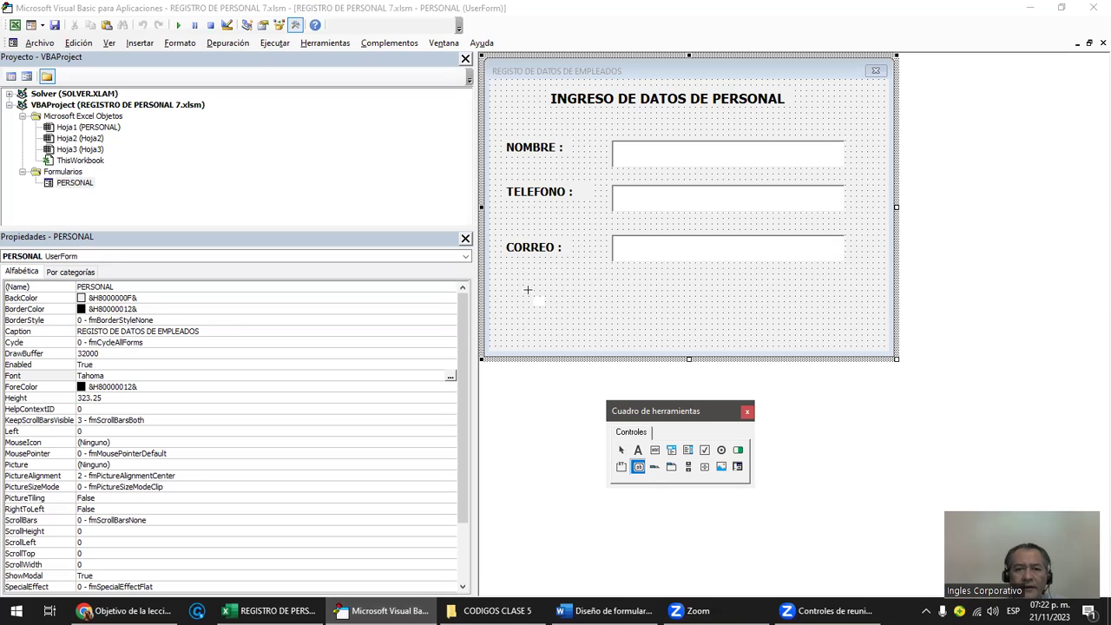
left_click_drag(527, 286, 660, 332)
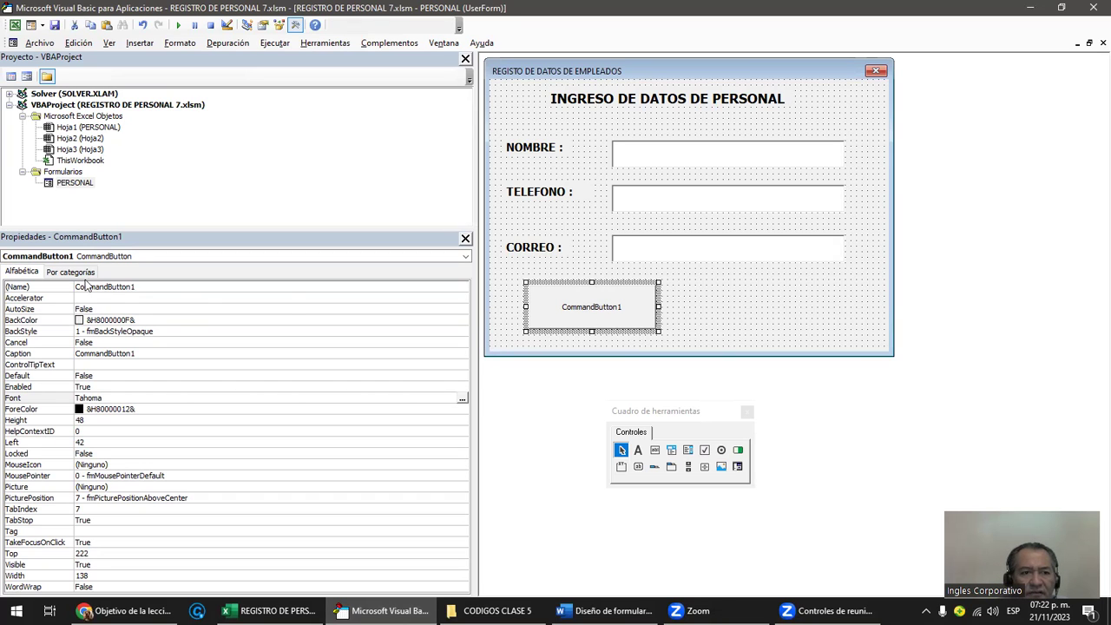
left_click(142, 288)
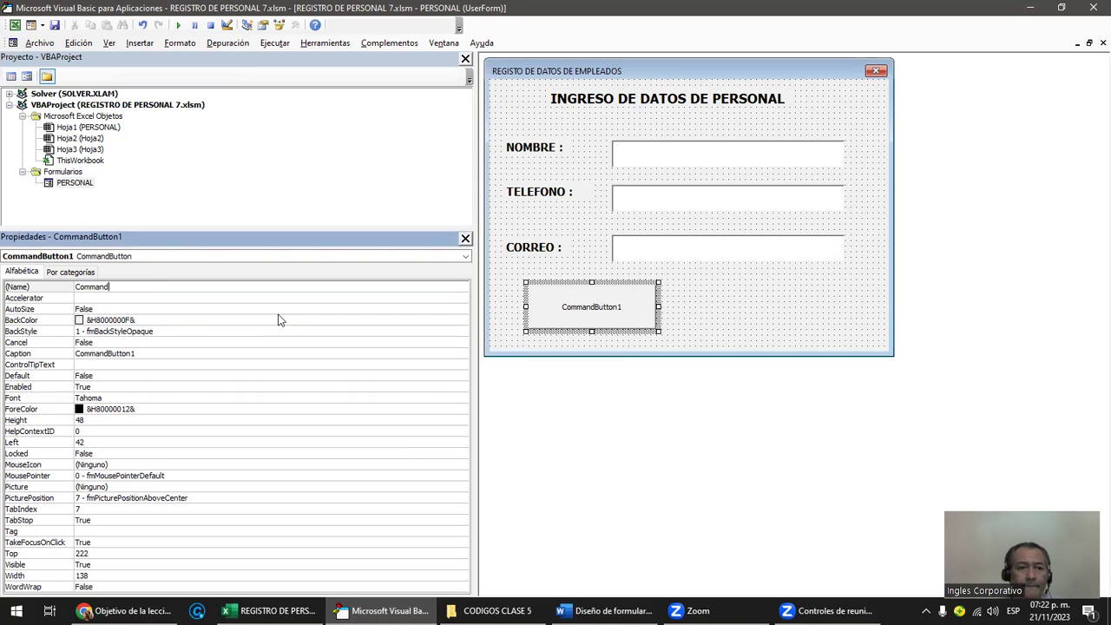
type("GUARDAR")
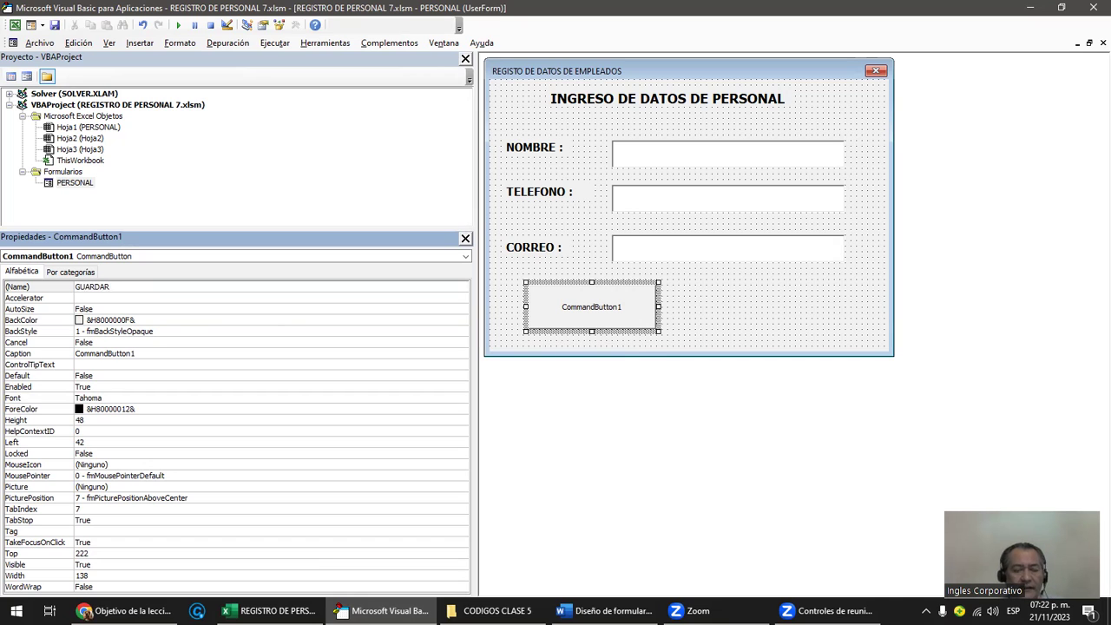
key("Return")
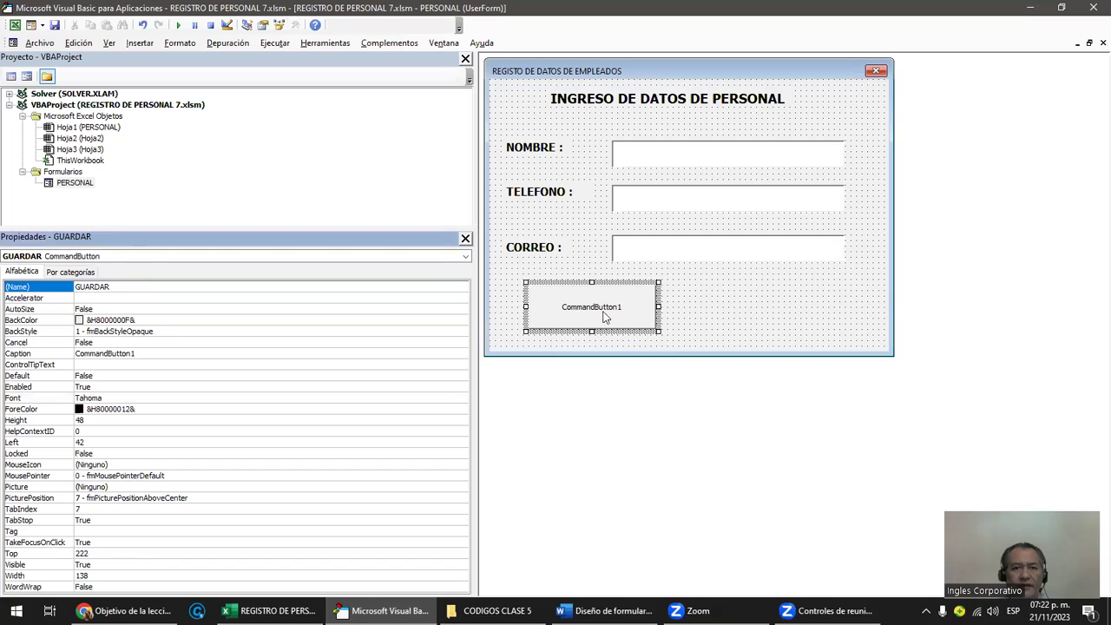
Step: Set the new button's caption to SALVAR DATOS
left_click(148, 353)
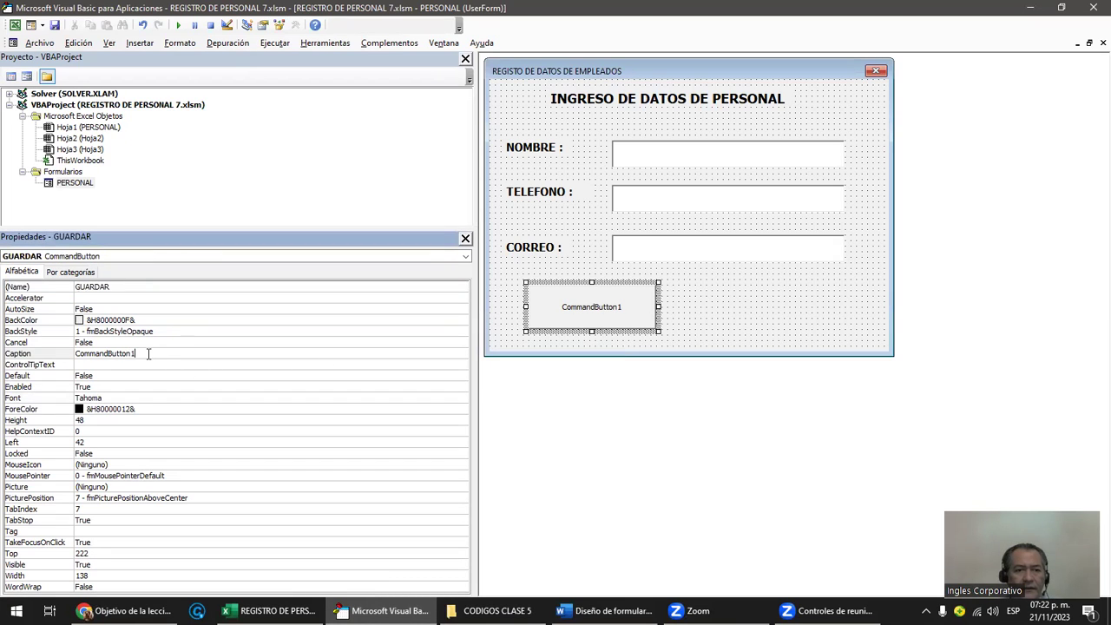
key("BackSpace")
key("BackSpace")
key("BackSpace")
key("BackSpace")
key("BackSpace")
key("BackSpace")
type("SALVAR DADO")
key("BackSpace")
key("BackSpace")
type("TOS")
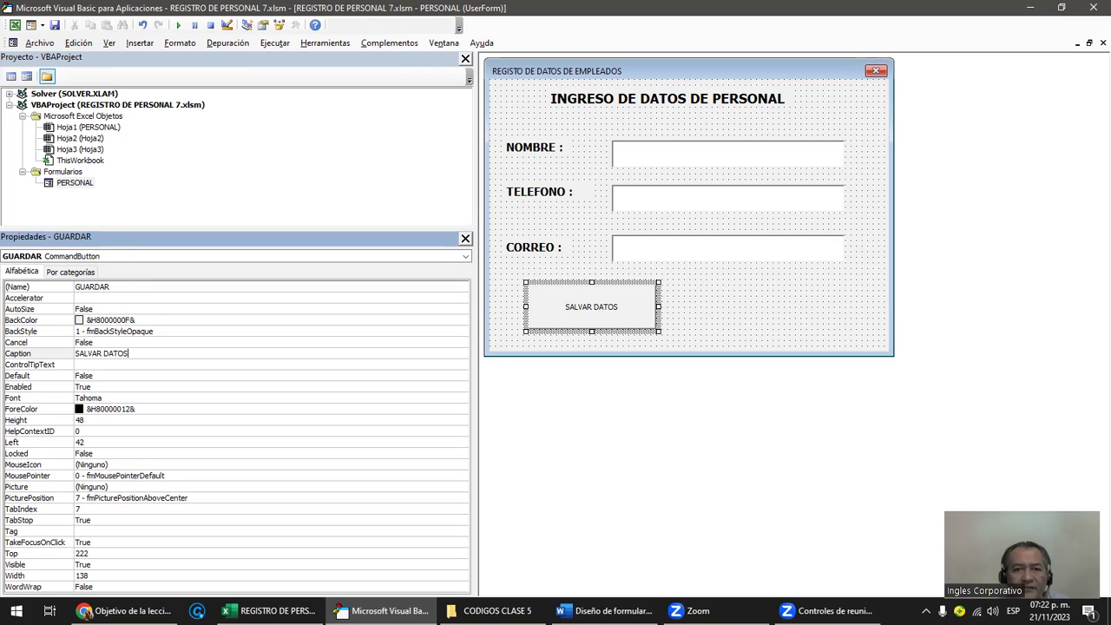
left_click(604, 436)
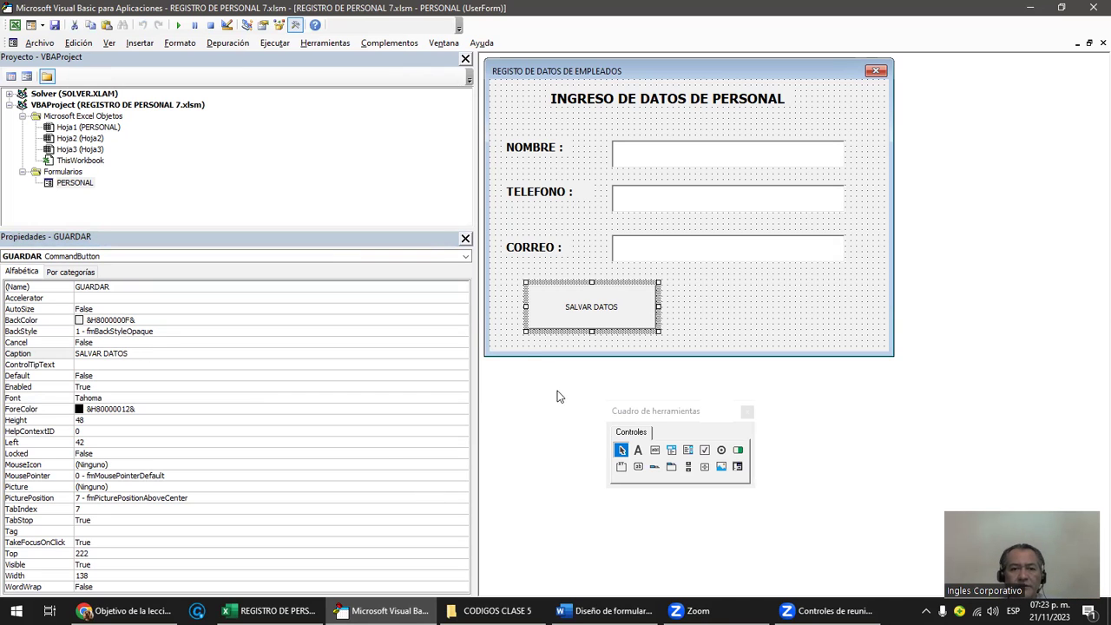
left_click(178, 25)
left_click(477, 402)
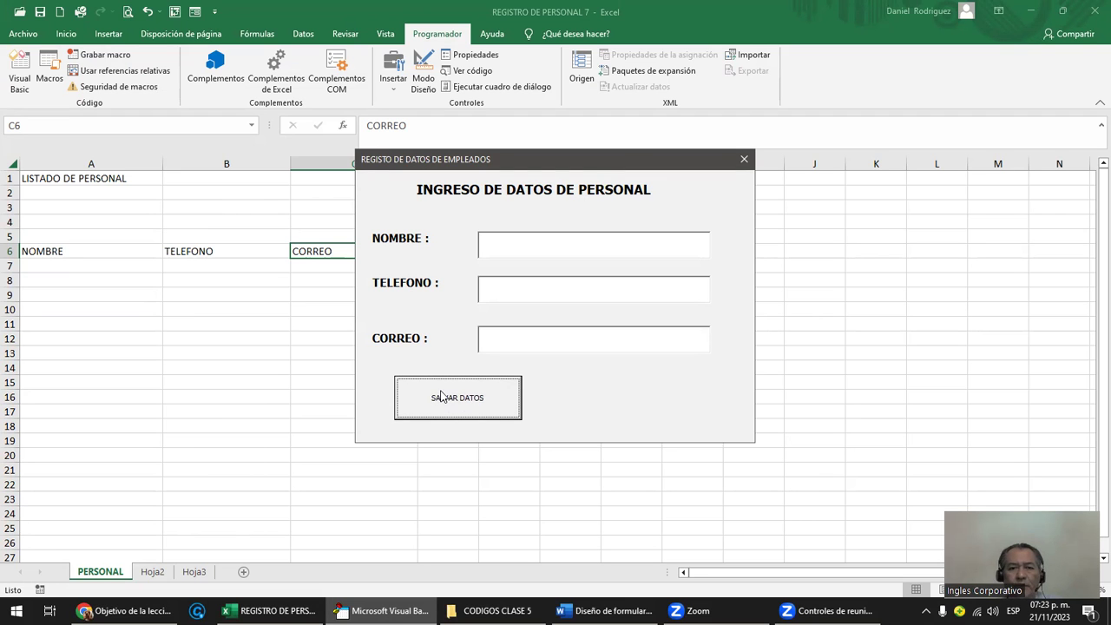
left_click(743, 159)
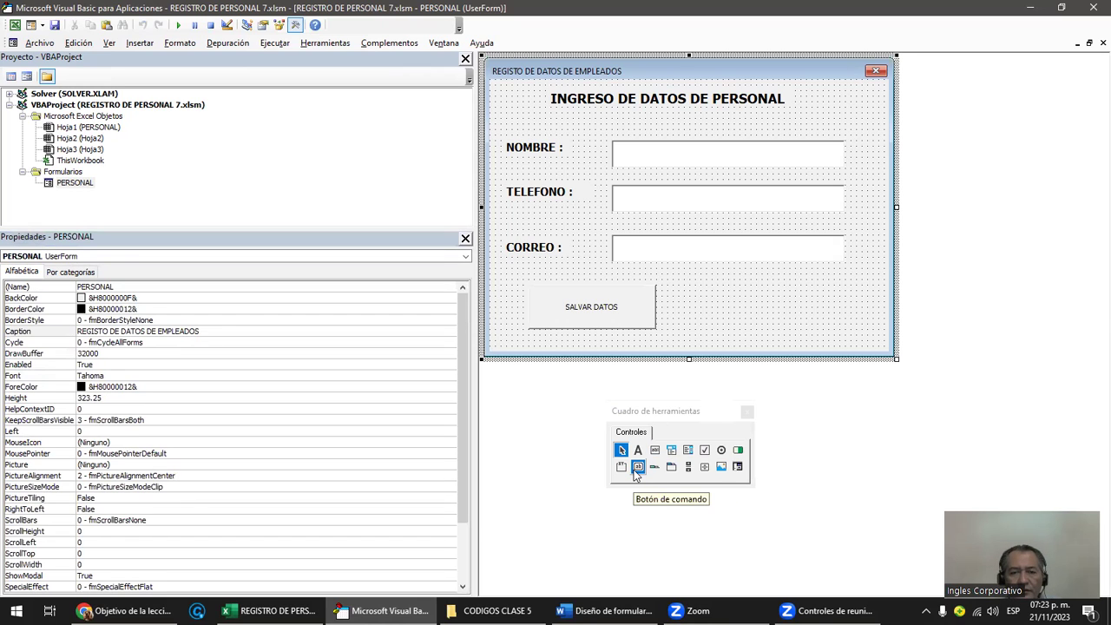
Step: Copy the SALVAR DATOS button and place the copy beside the original, level with it
left_click(563, 290)
right_click(564, 294)
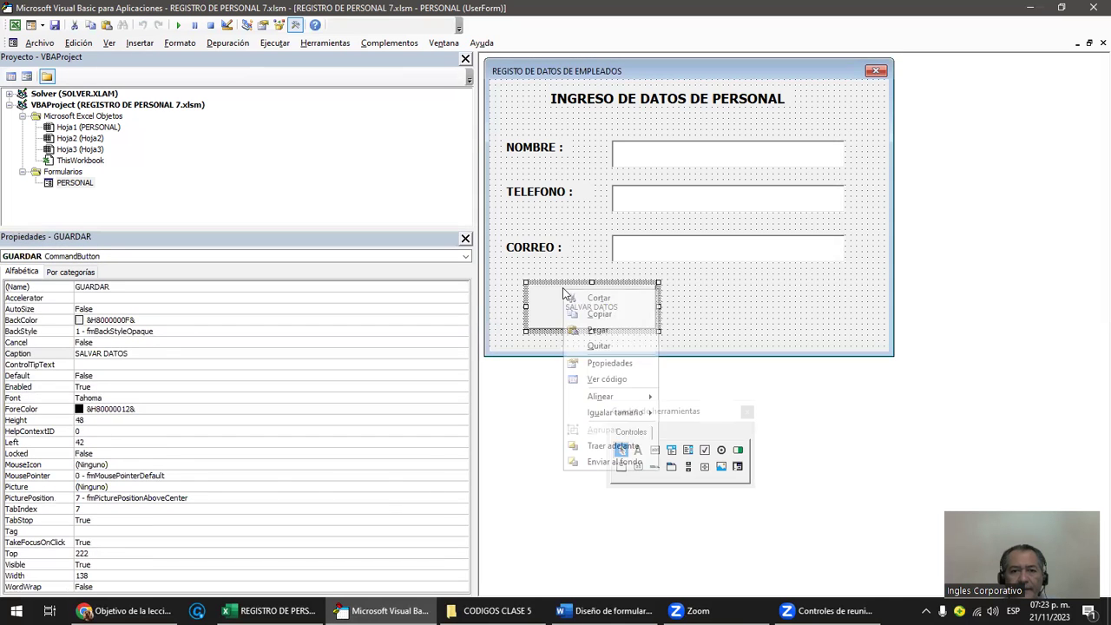
left_click(609, 315)
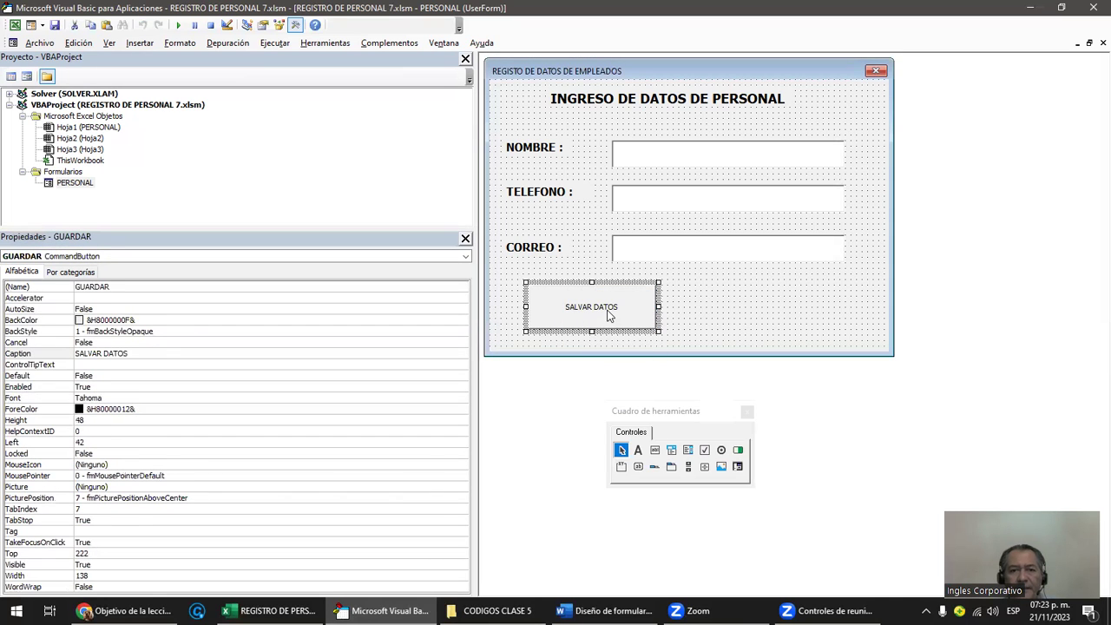
left_click(726, 294)
key("ctrl+v")
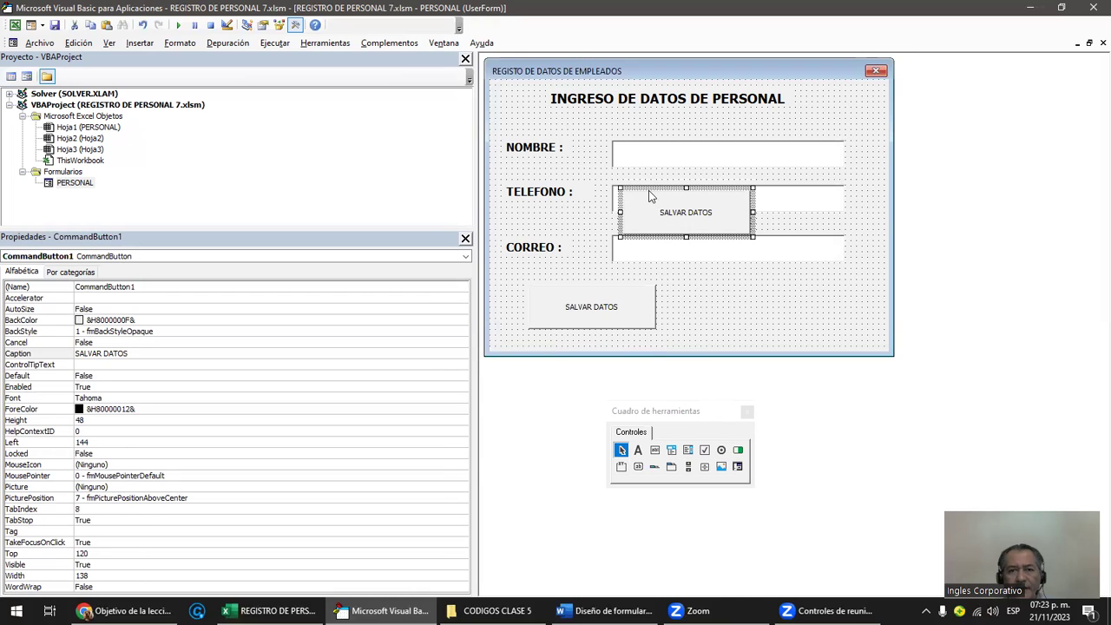
mouse_move(651, 196)
left_mouse_down()
mouse_move(712, 278)
mouse_move(712, 297)
left_mouse_up()
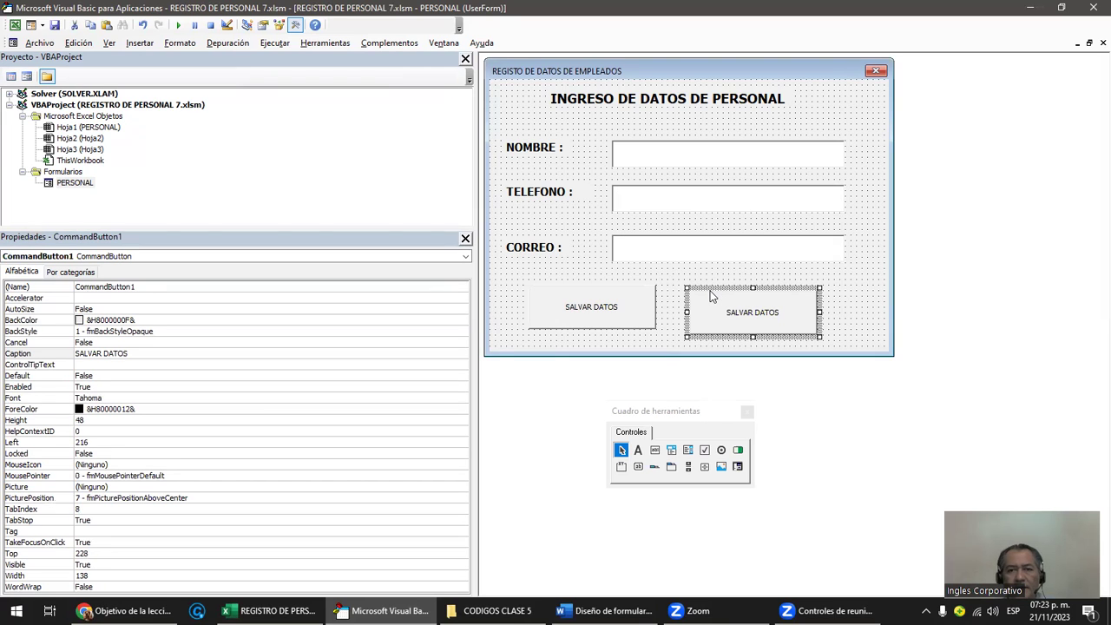
left_click_drag(710, 296, 711, 288)
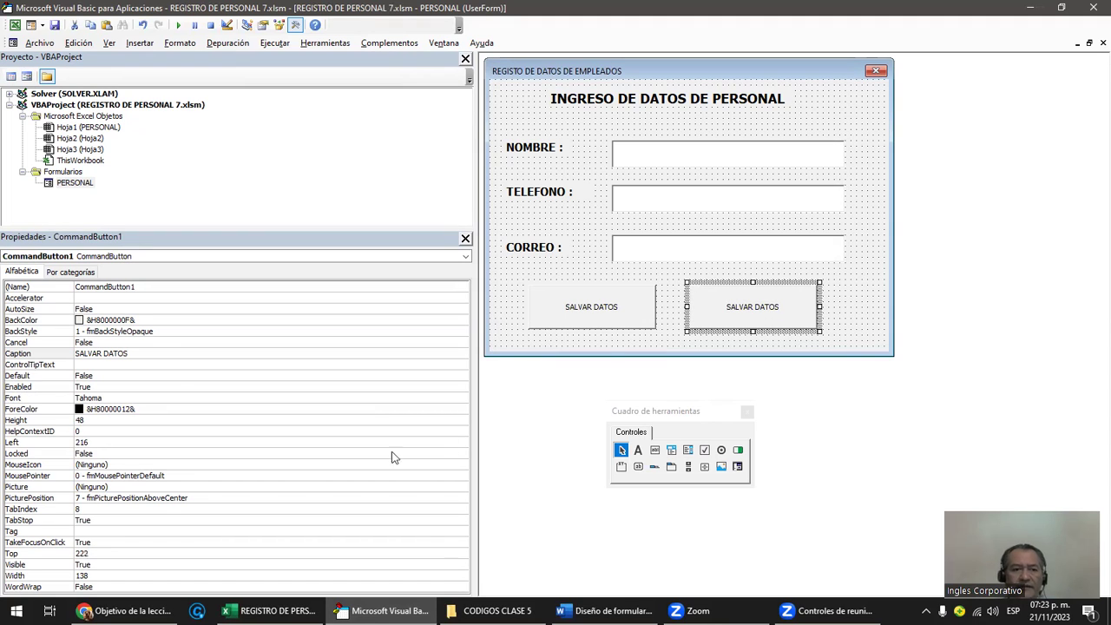
Step: Set the original SALVAR DATOS button's caption font size to 12
left_click(597, 303)
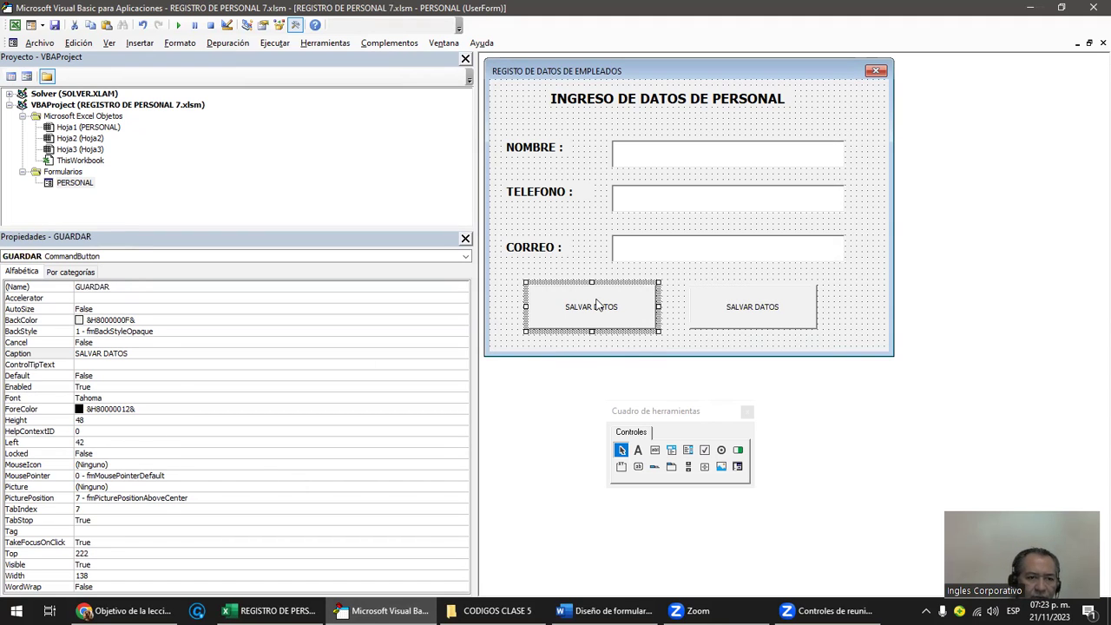
left_click(100, 400)
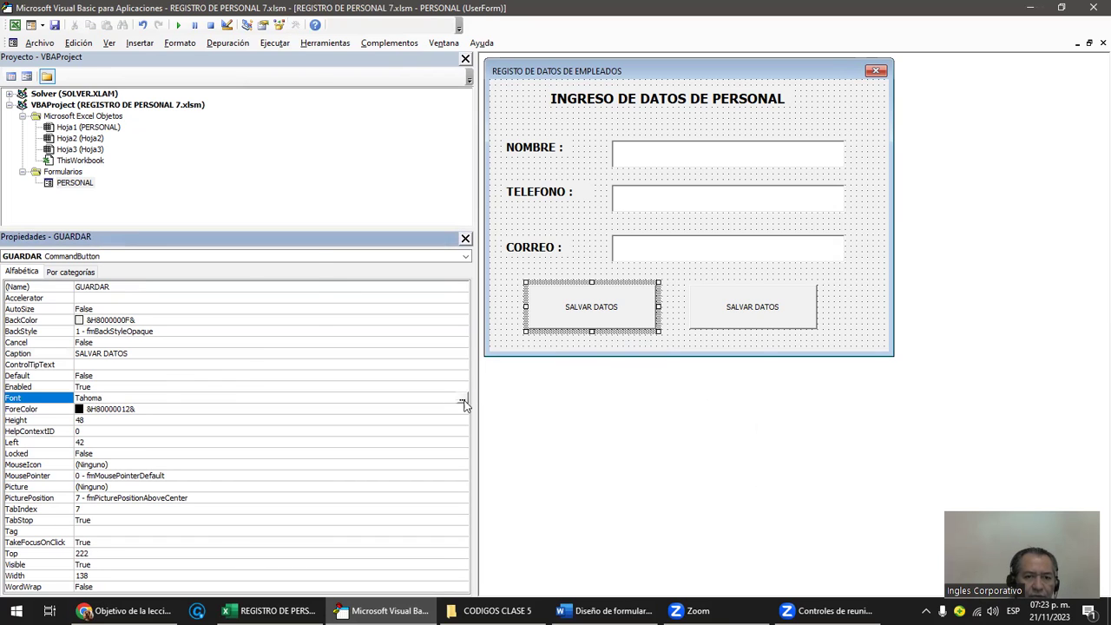
left_click(462, 400)
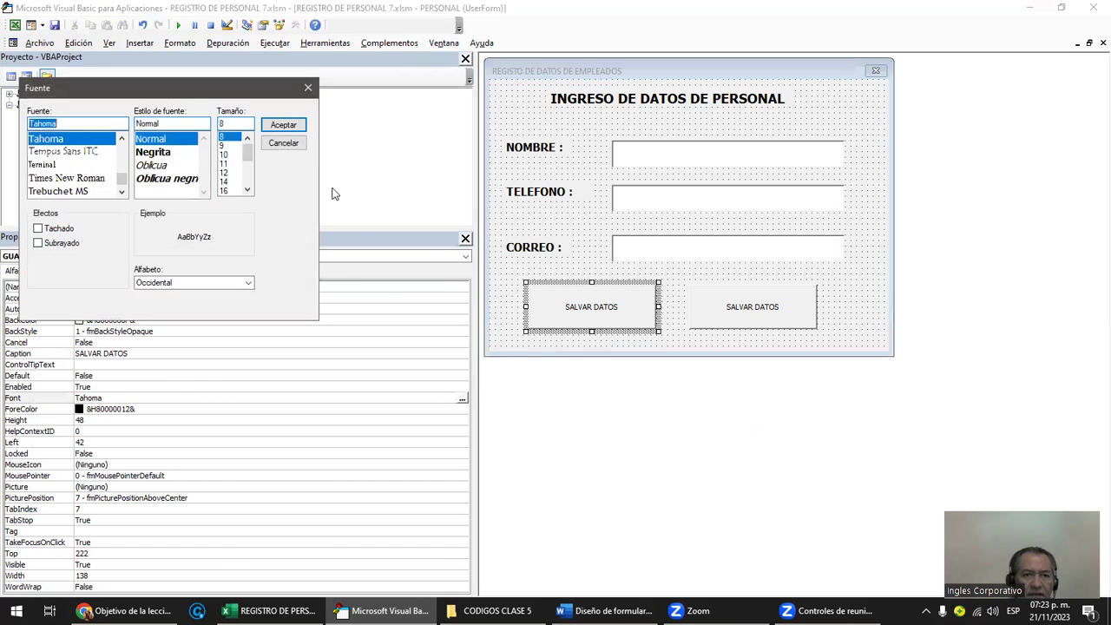
left_click(225, 173)
left_click(282, 125)
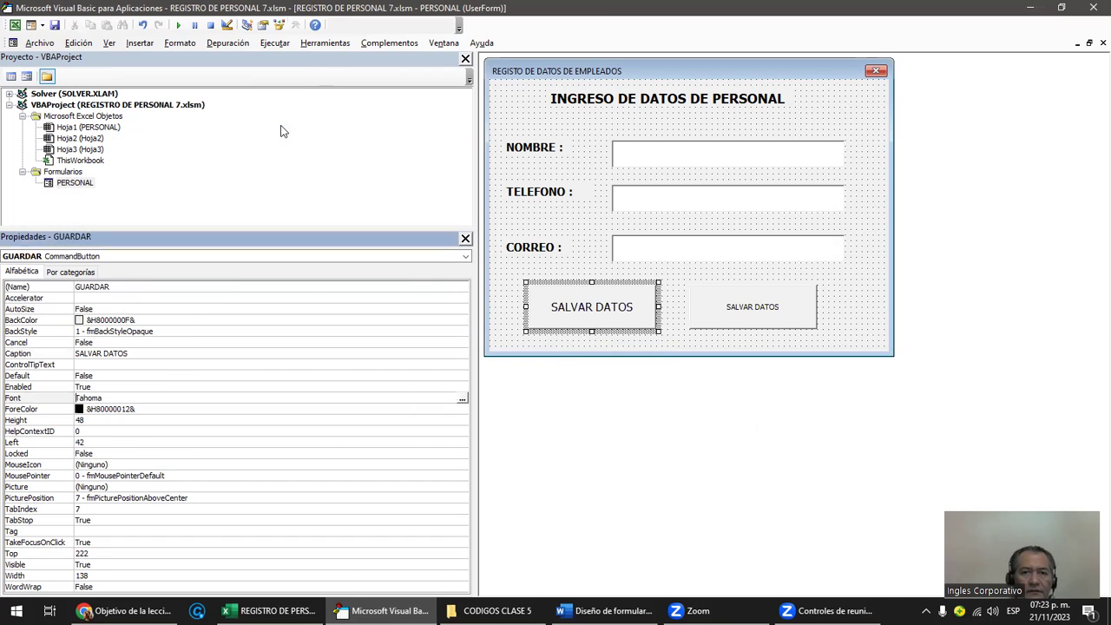
left_click(746, 316)
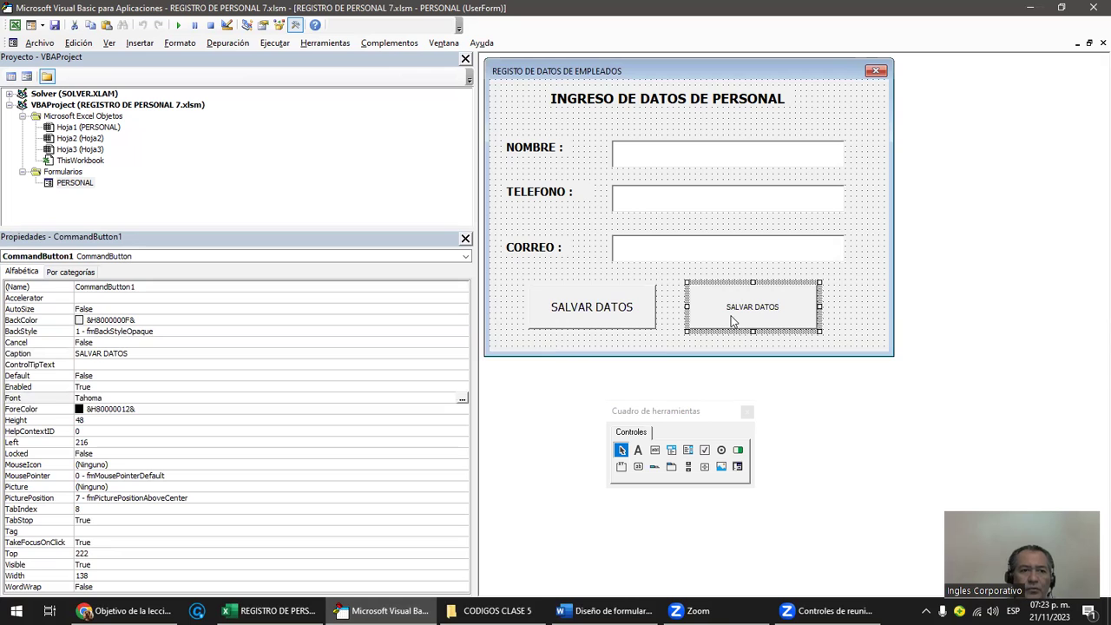
Step: Name the copied button CANCELAR and change its caption to CANCELAR
left_click(157, 284)
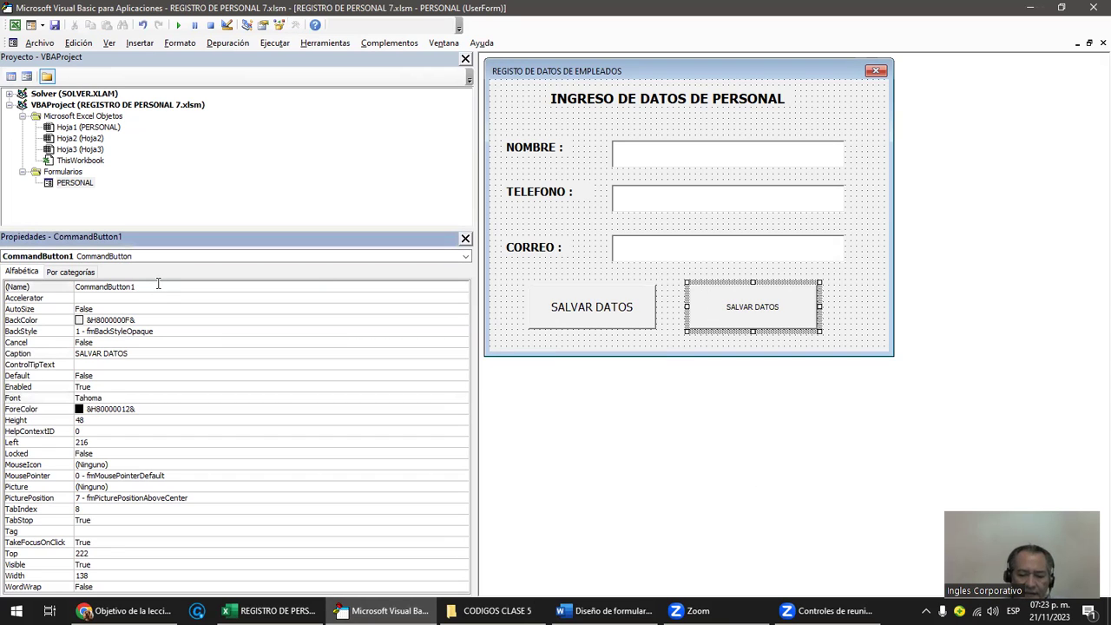
key("BackSpace")
key("BackSpace")
key("BackSpace")
type("CANCELAR")
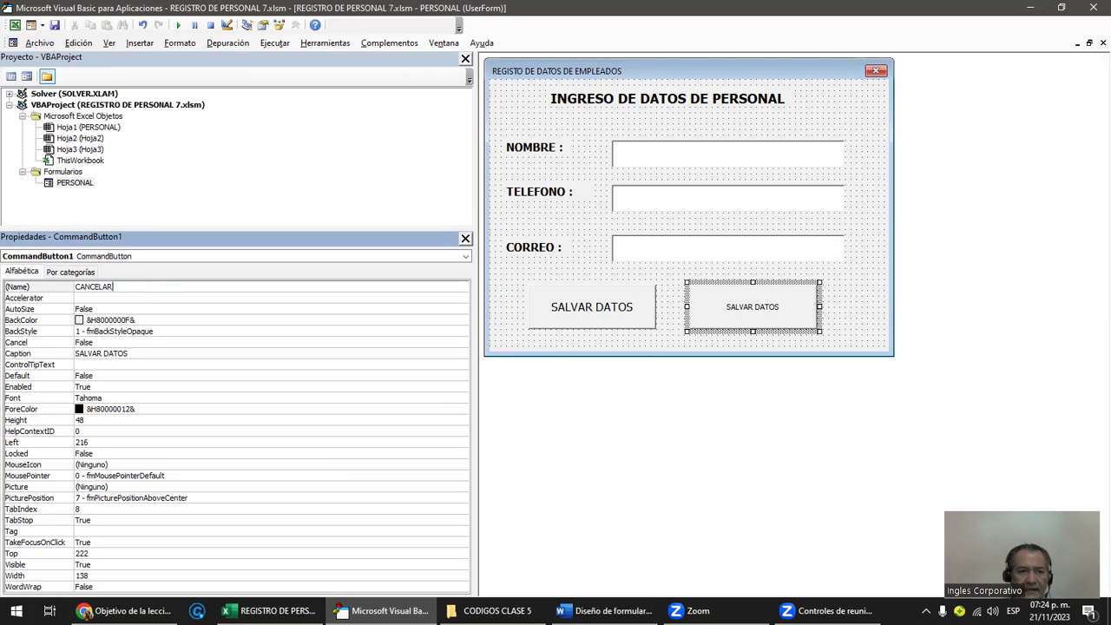
key("Return")
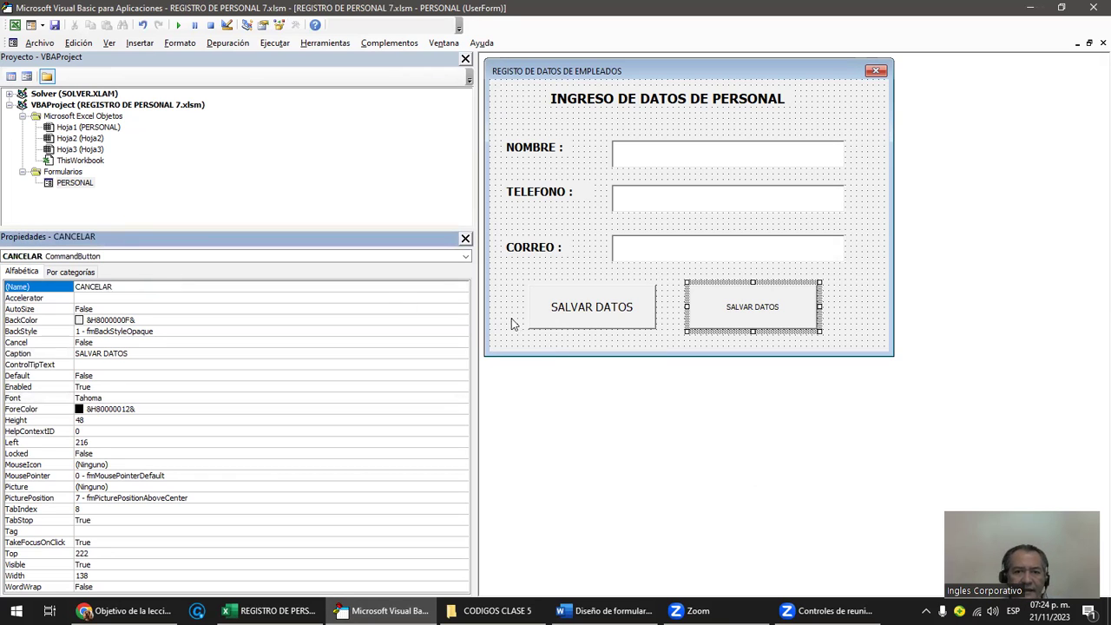
left_click(738, 313)
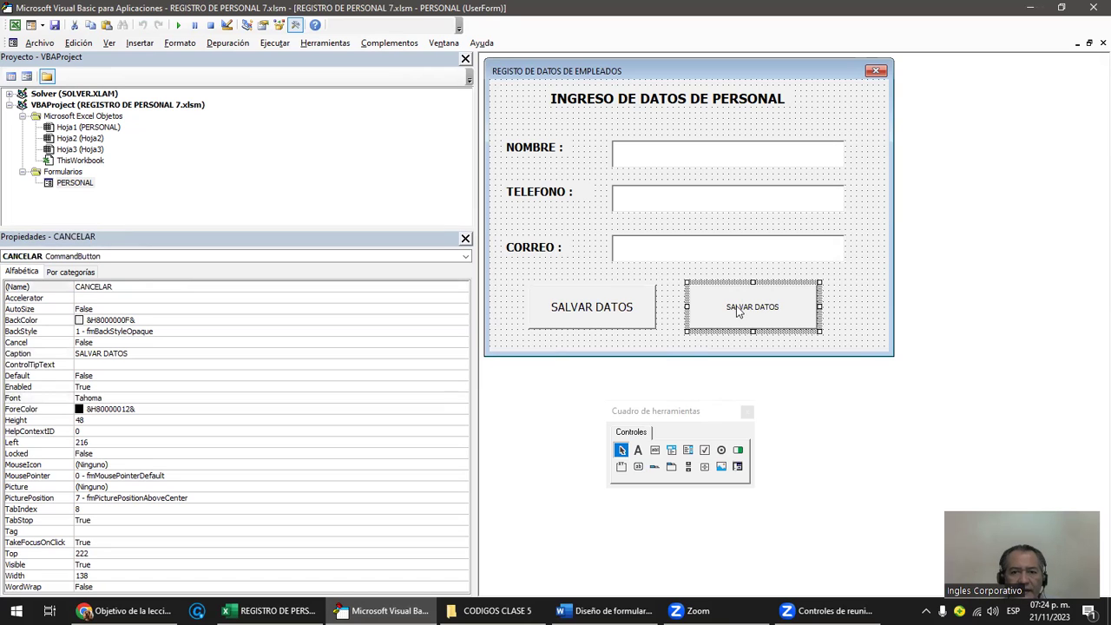
left_click(735, 309)
key("Delete")
key("Delete")
key("Delete")
key("Delete")
key("Delete")
key("Delete")
key("Delete")
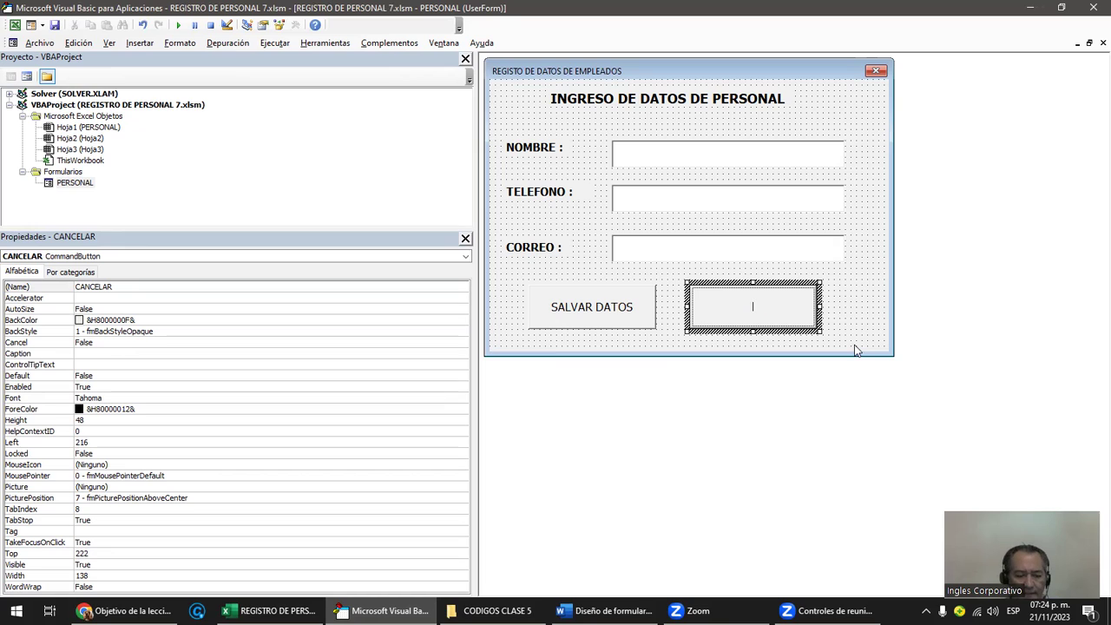
type("CANCELAR")
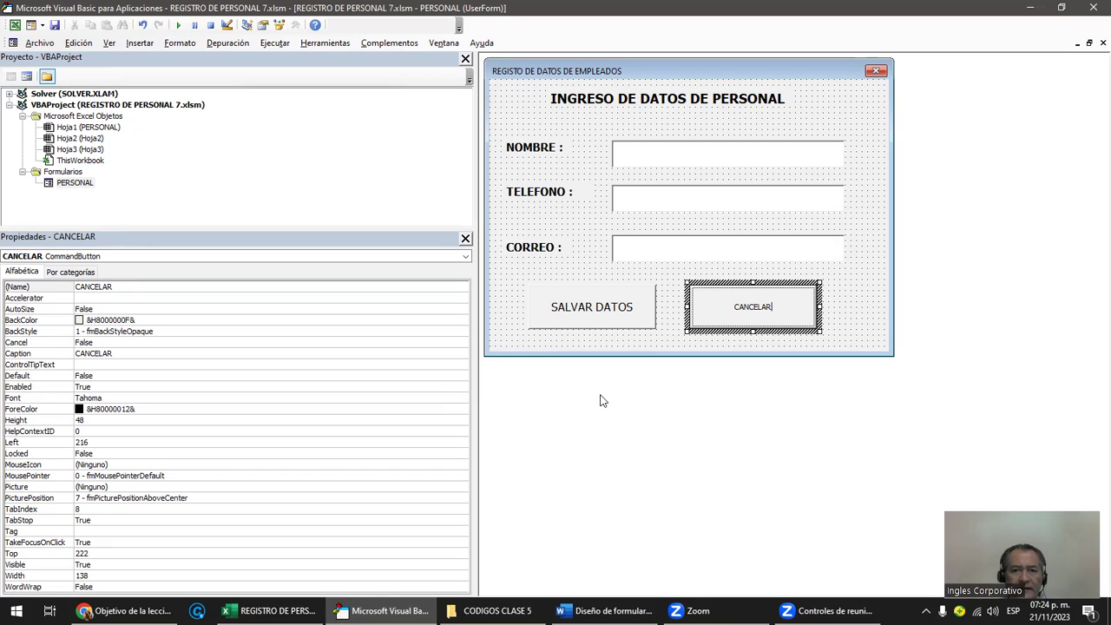
left_click(128, 356)
left_click(121, 356)
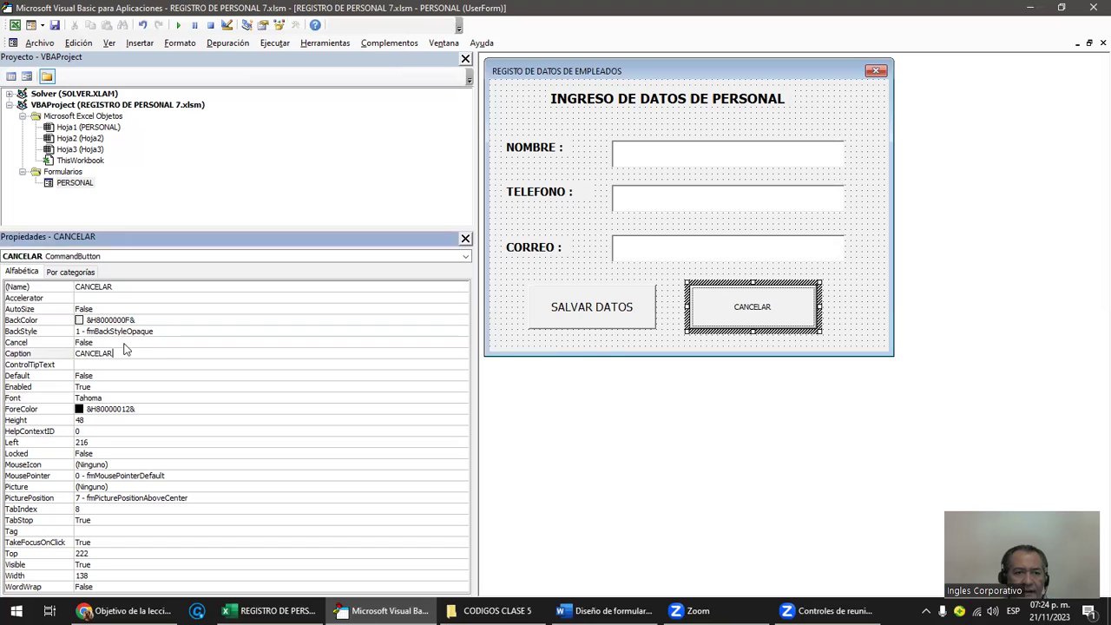
key("Return")
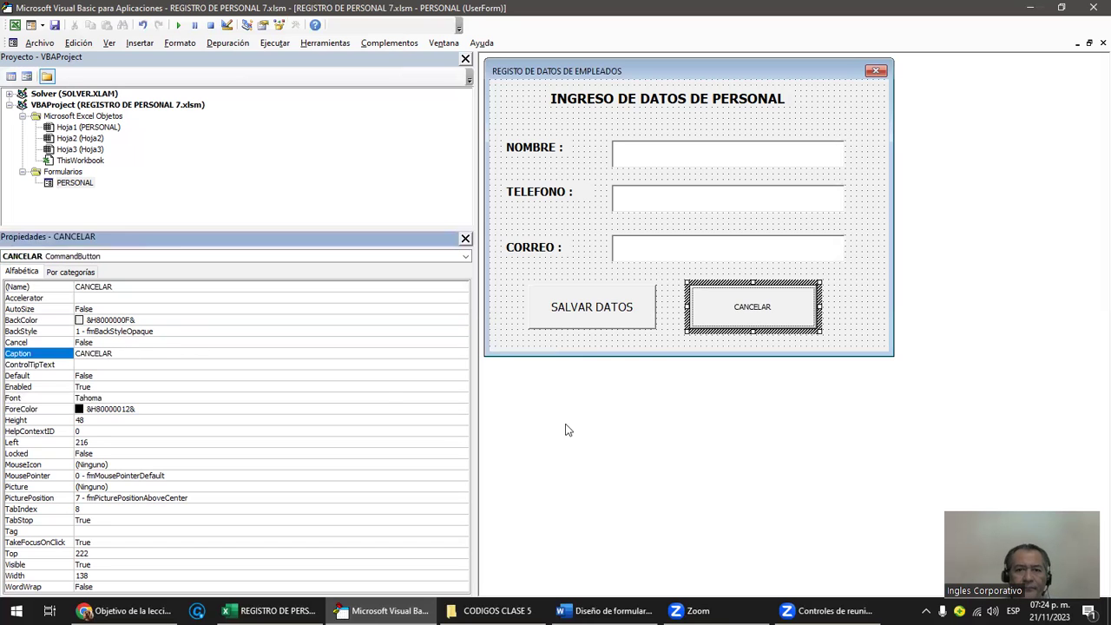
left_click(634, 408)
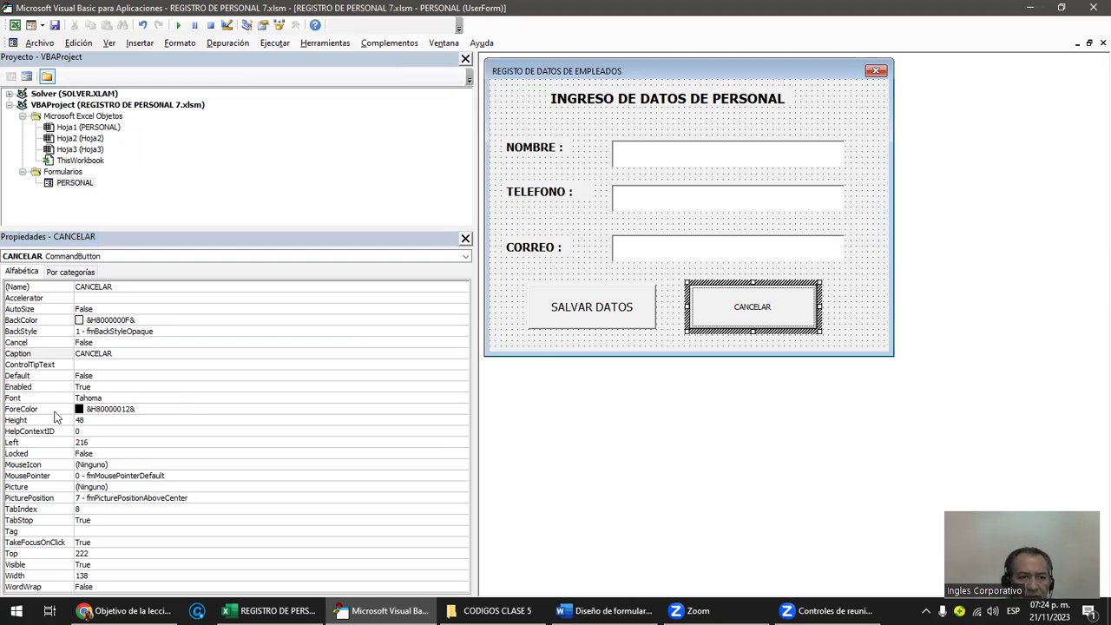
Step: Set the CANCELAR button's caption font size to 12
left_click(438, 398)
left_click(462, 399)
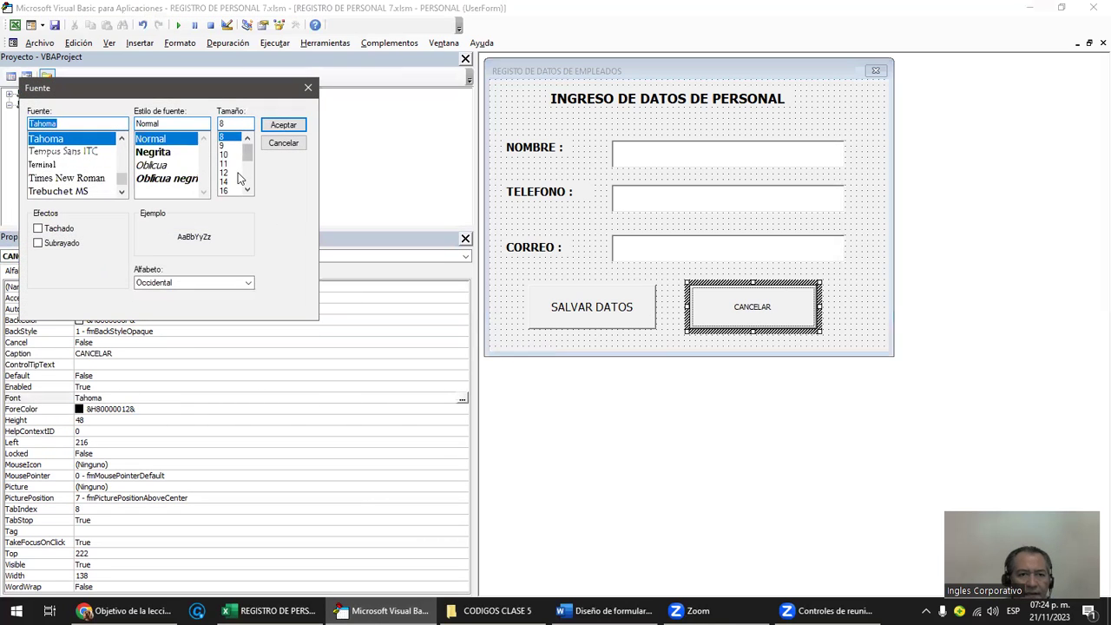
left_click(225, 172)
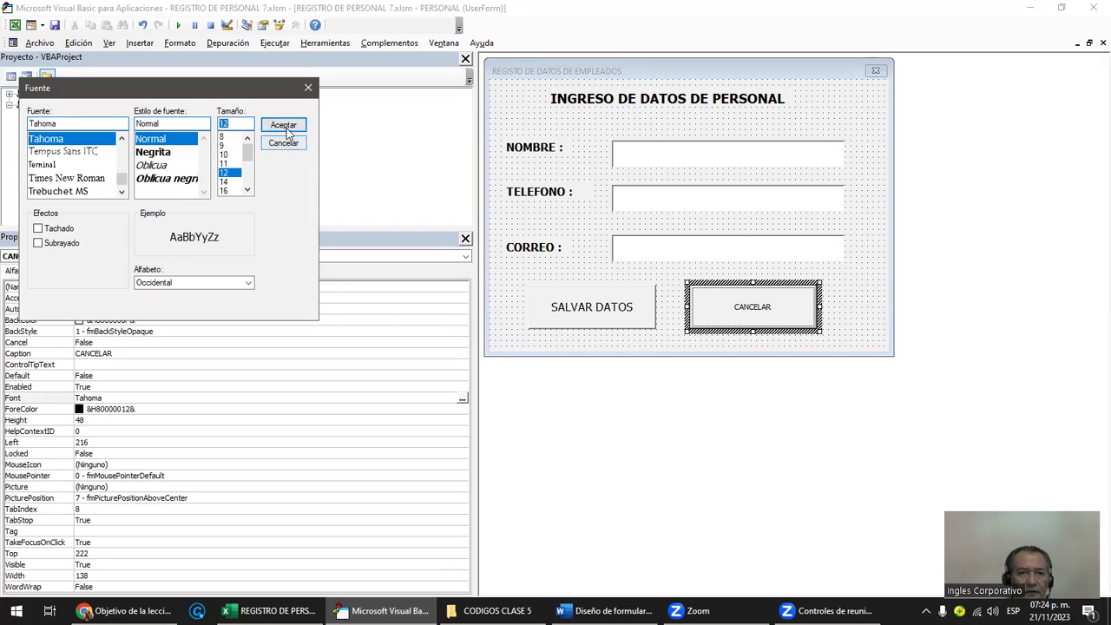
left_click(287, 127)
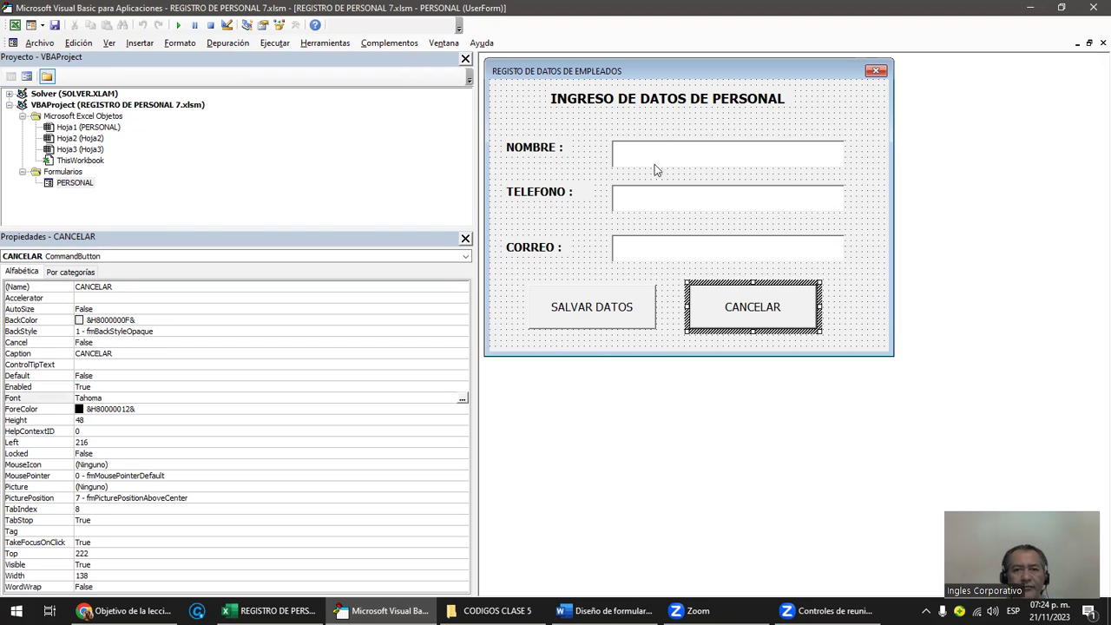
left_click(686, 202)
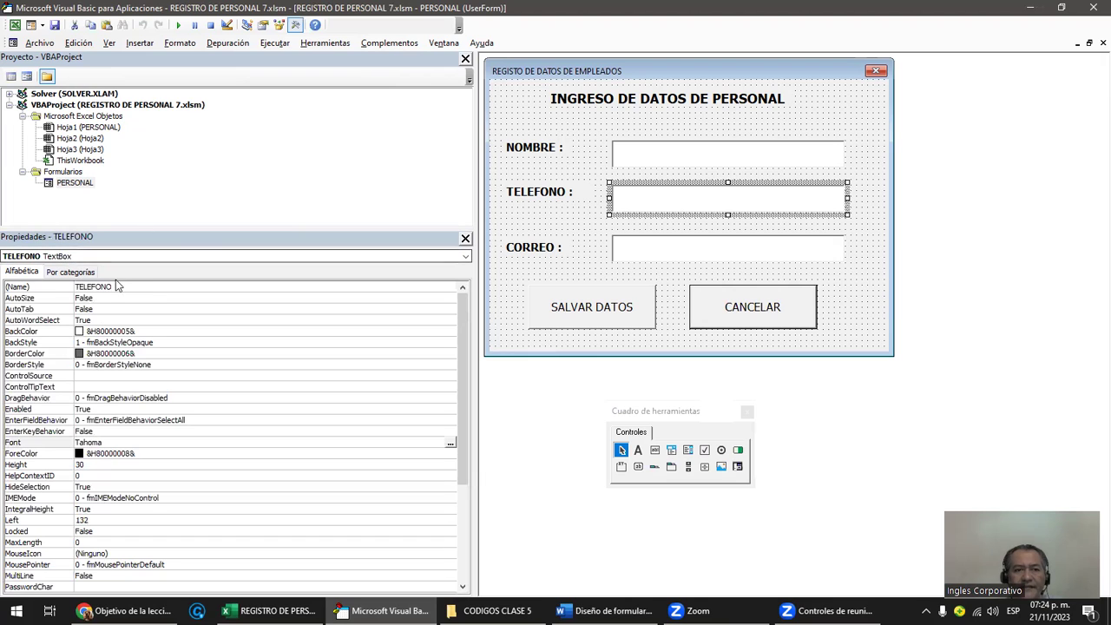
left_click(529, 251)
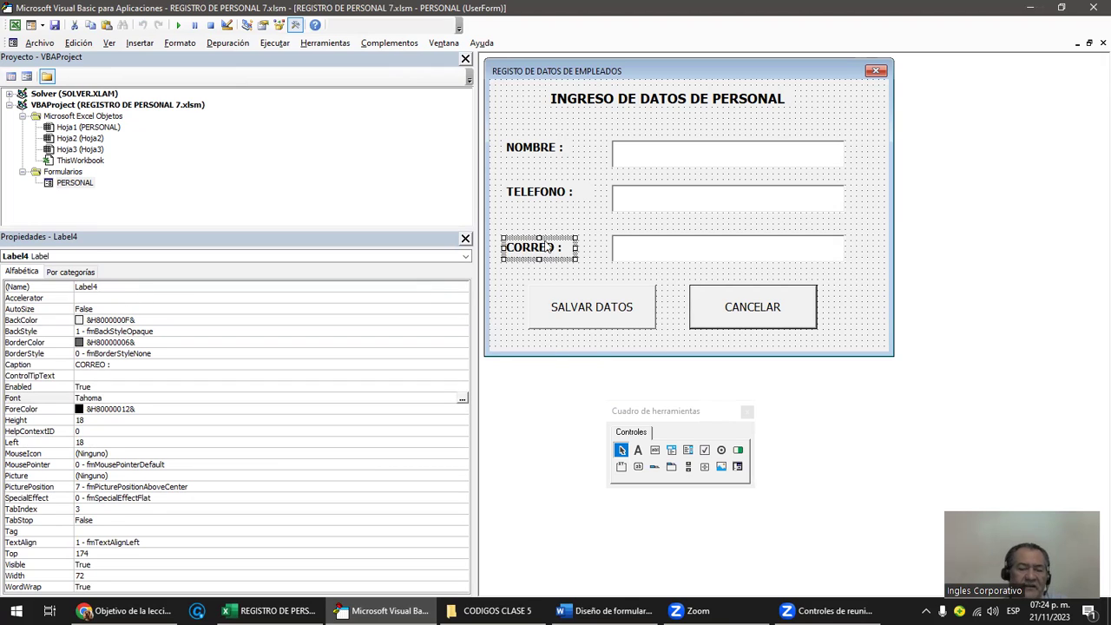
left_click(644, 253)
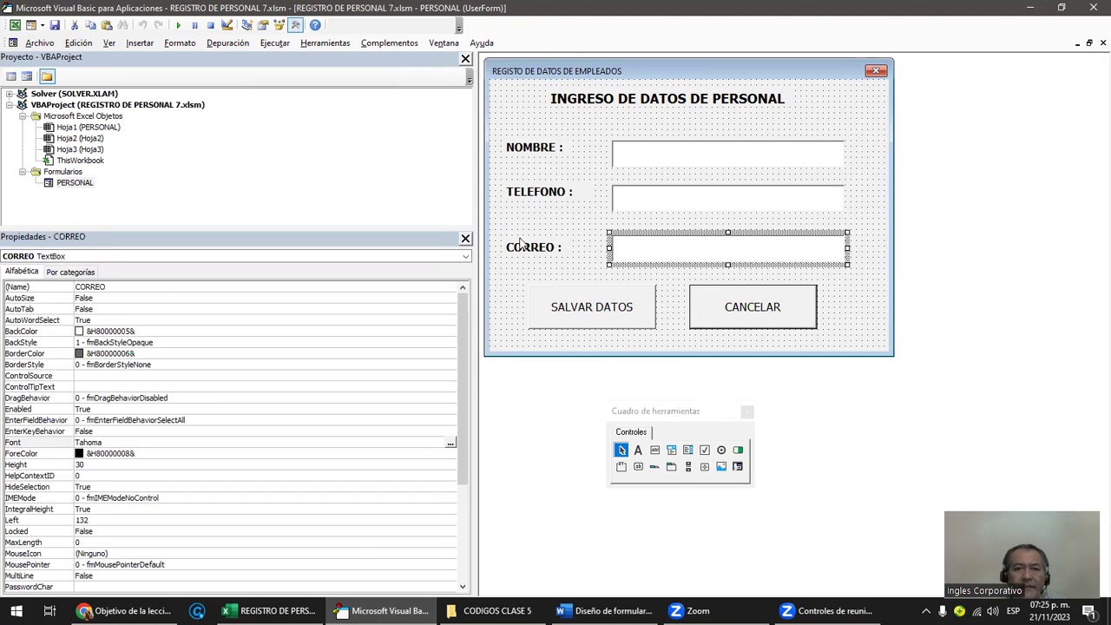
left_click(656, 253)
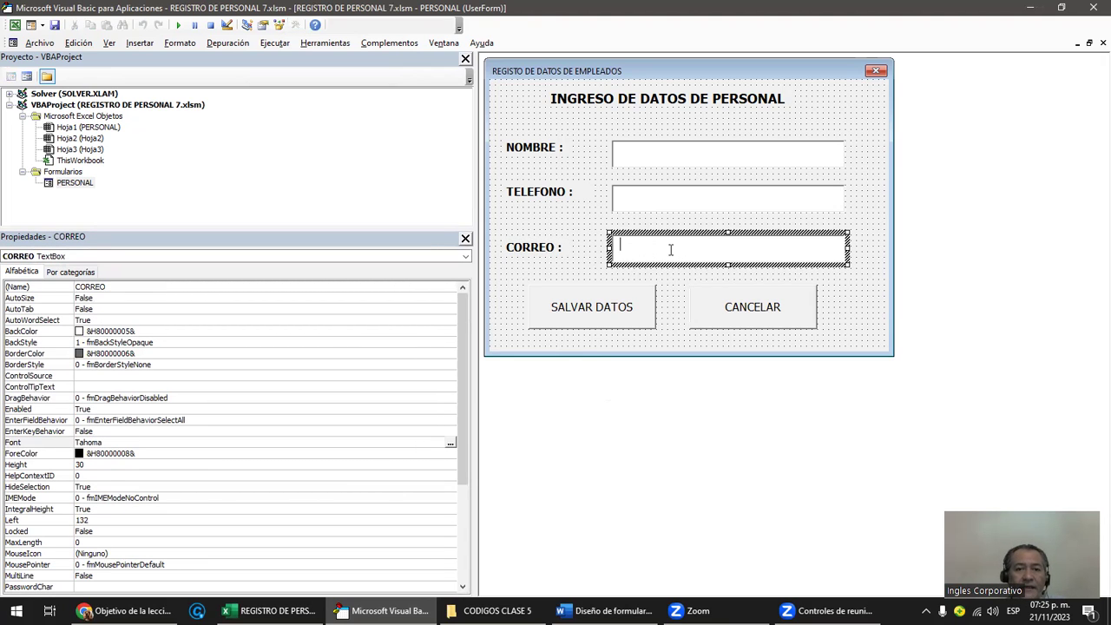
left_click(105, 287)
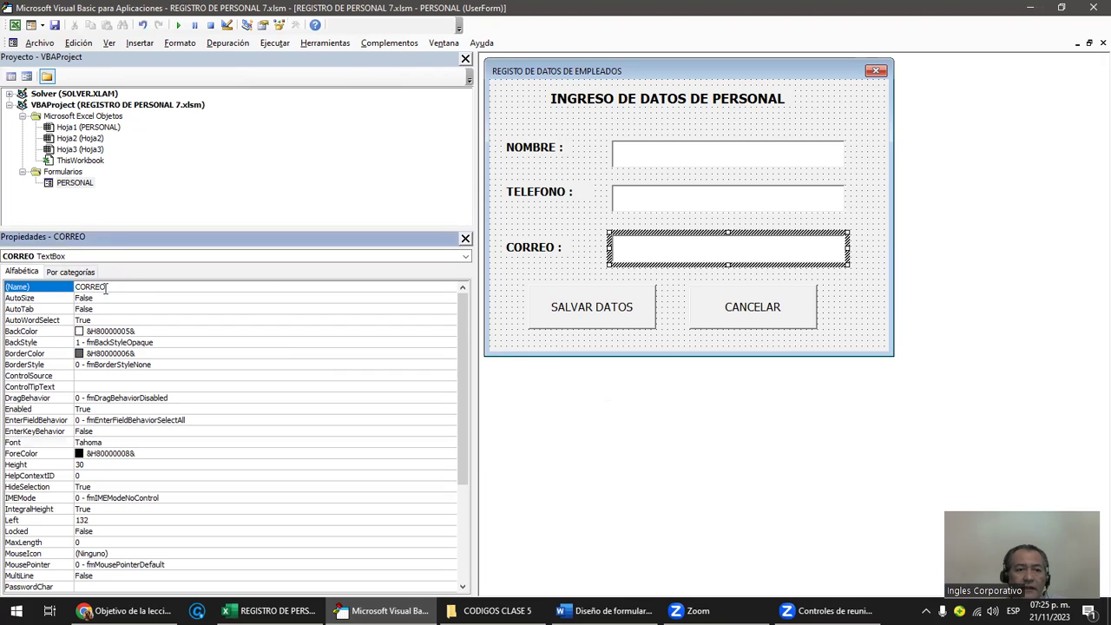
left_click(108, 287)
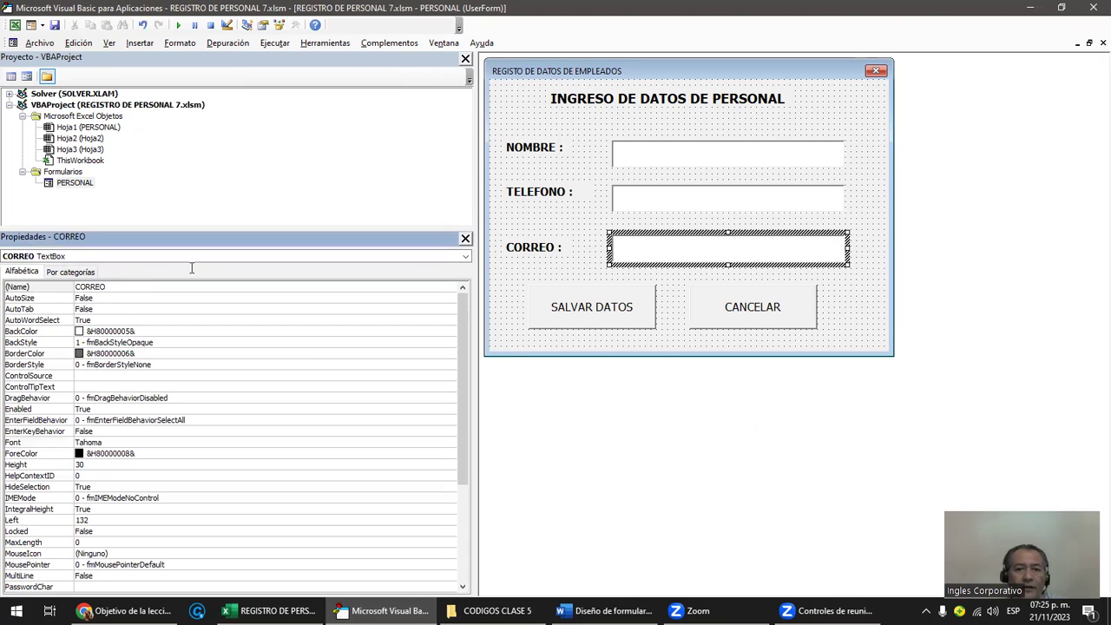
left_click(557, 314)
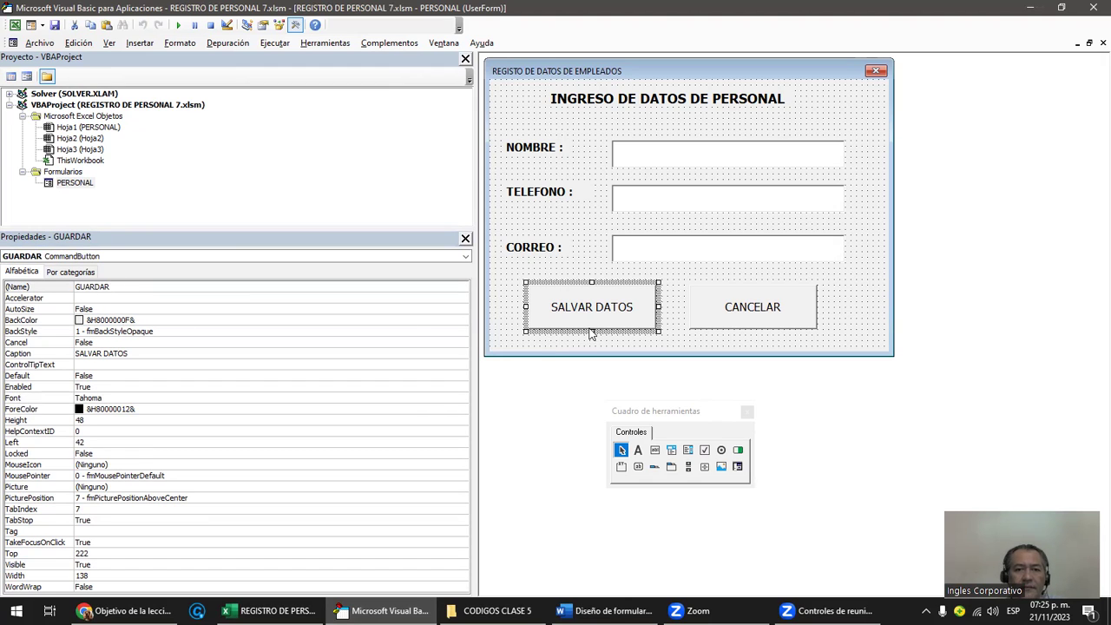
Step: Make the SALVAR DATOS button's caption bold
left_click(781, 307)
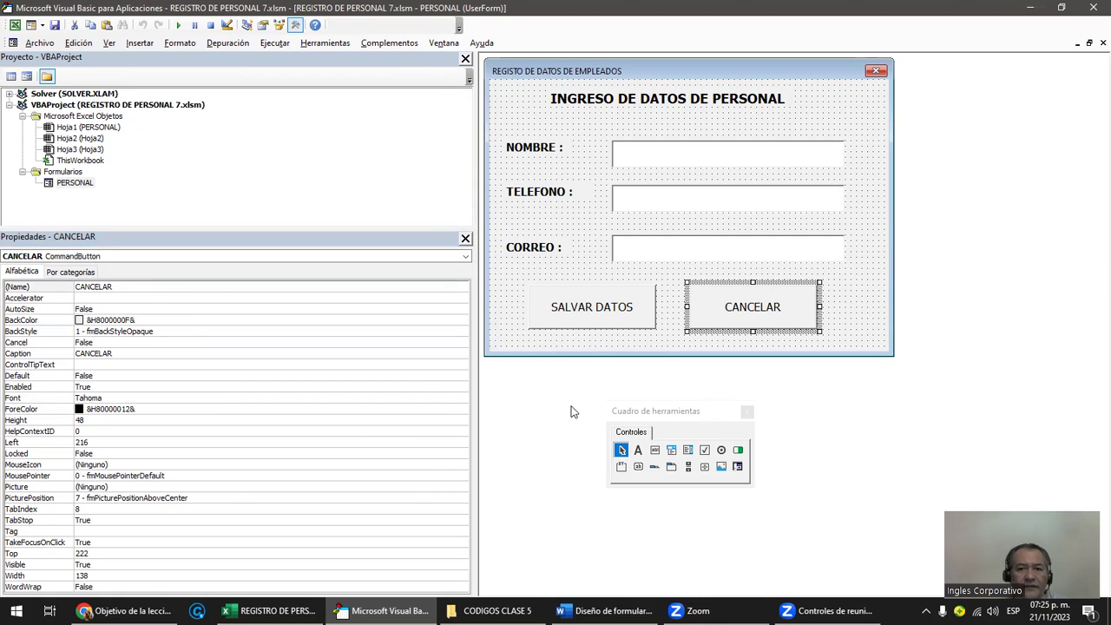
left_click(587, 308)
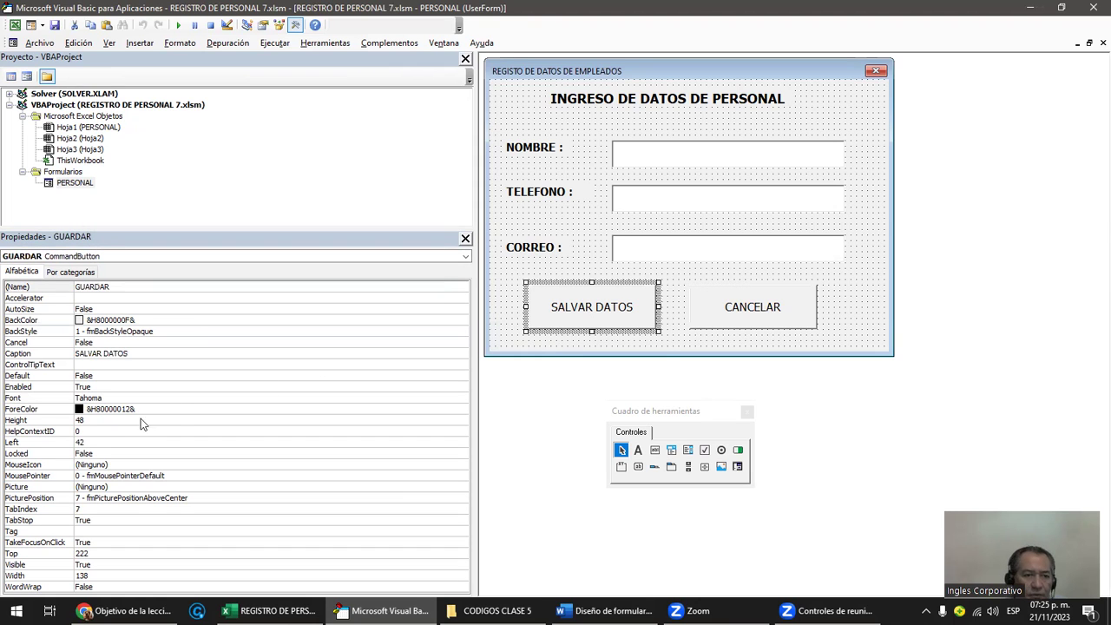
left_click(446, 399)
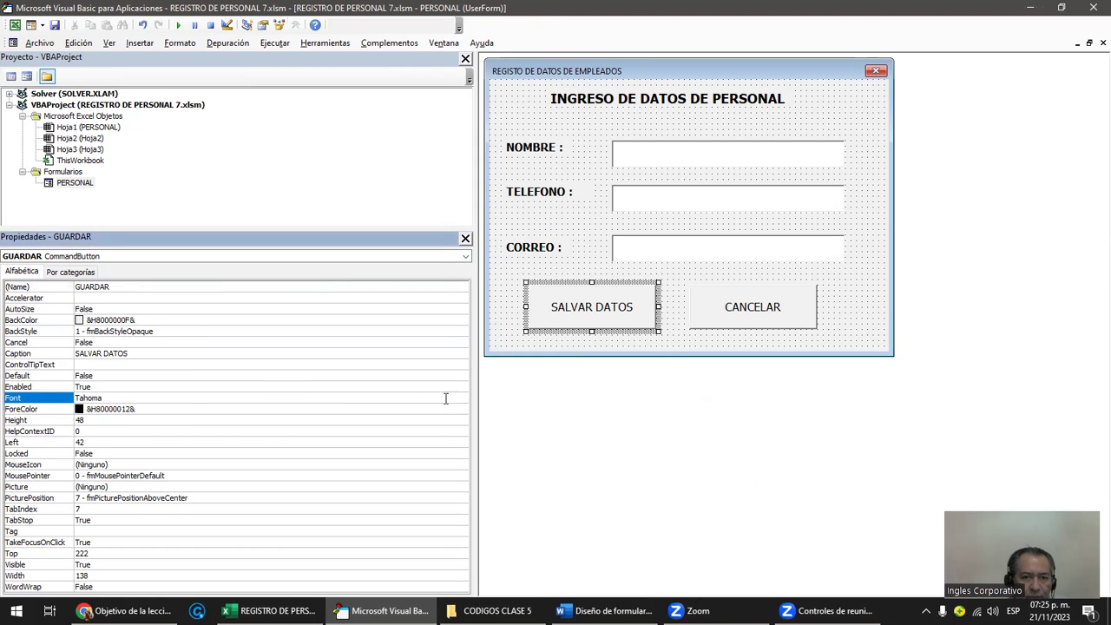
left_click(464, 398)
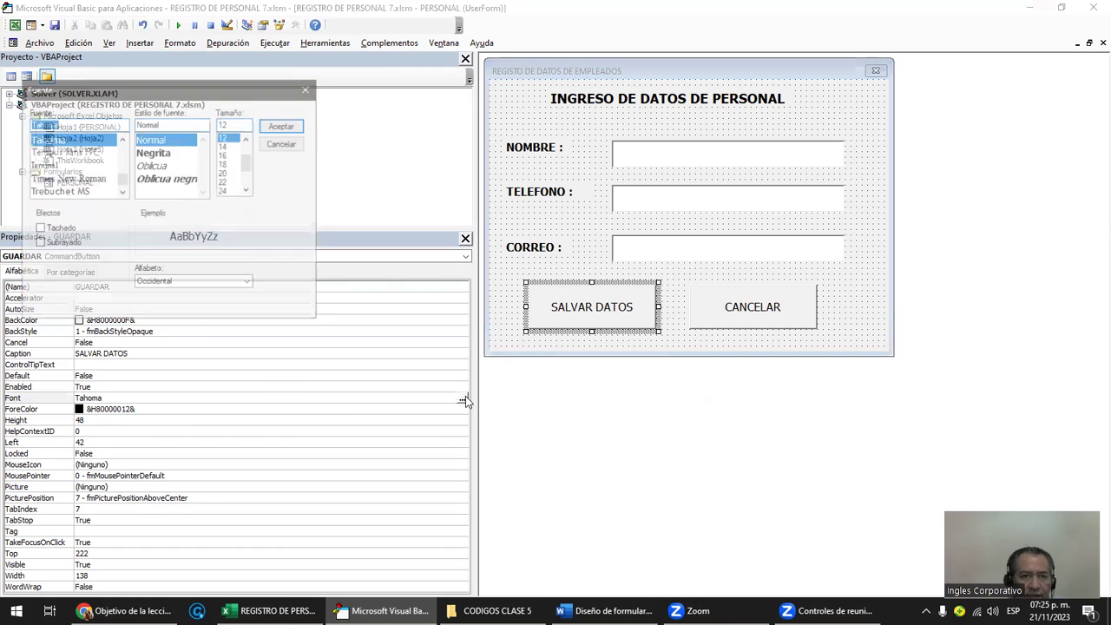
left_click(162, 153)
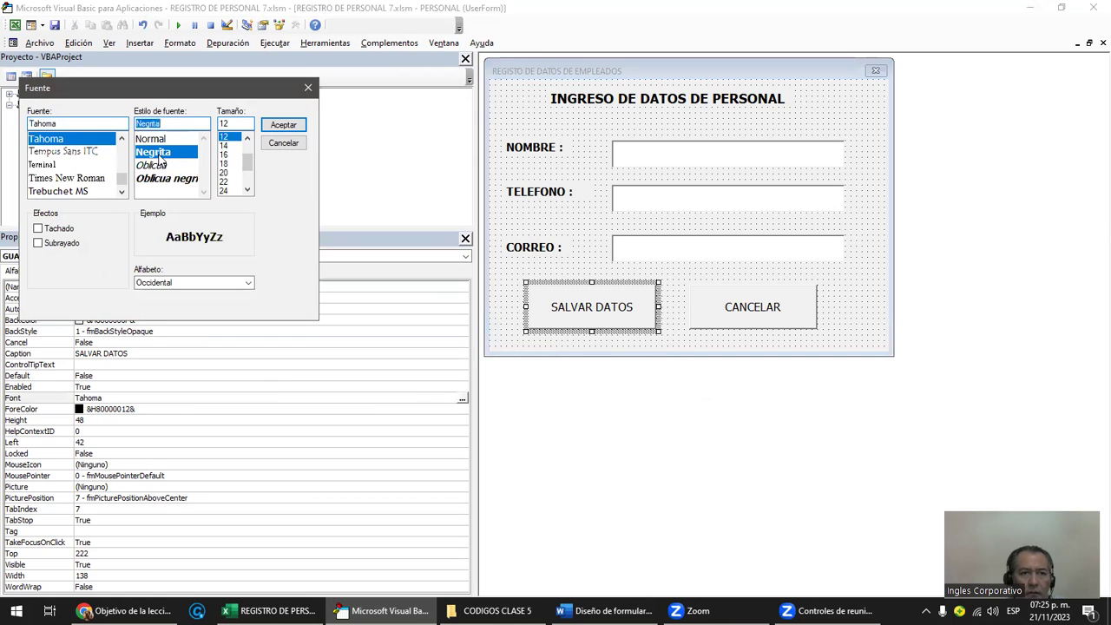
left_click(283, 124)
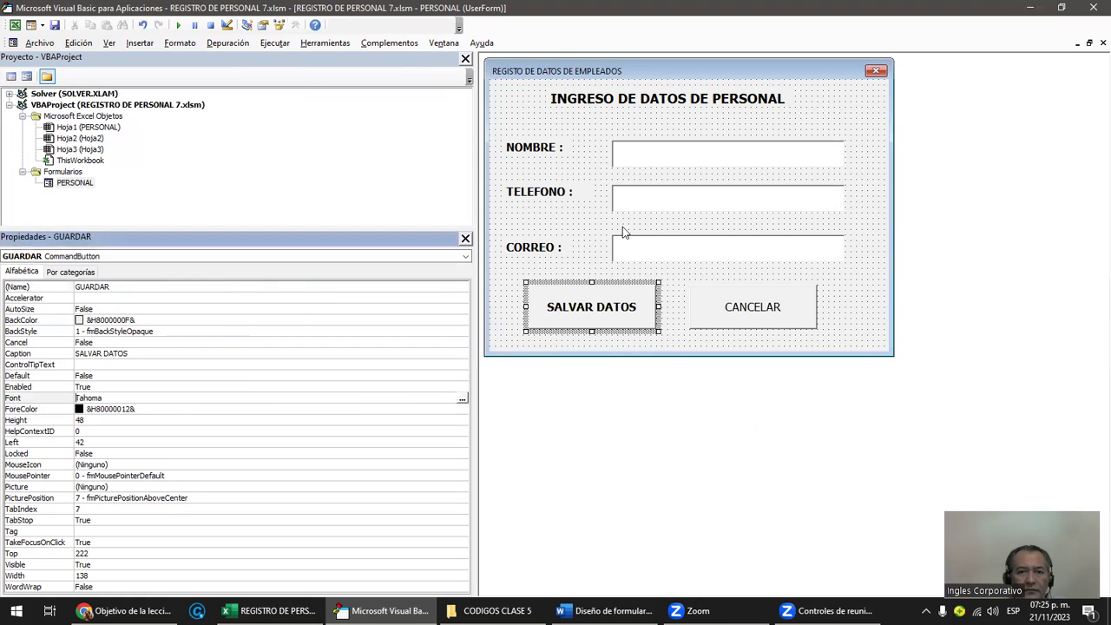
Step: Keep CANCELAR enabled, make its caption bold, and run the form in Excel
left_click(709, 295)
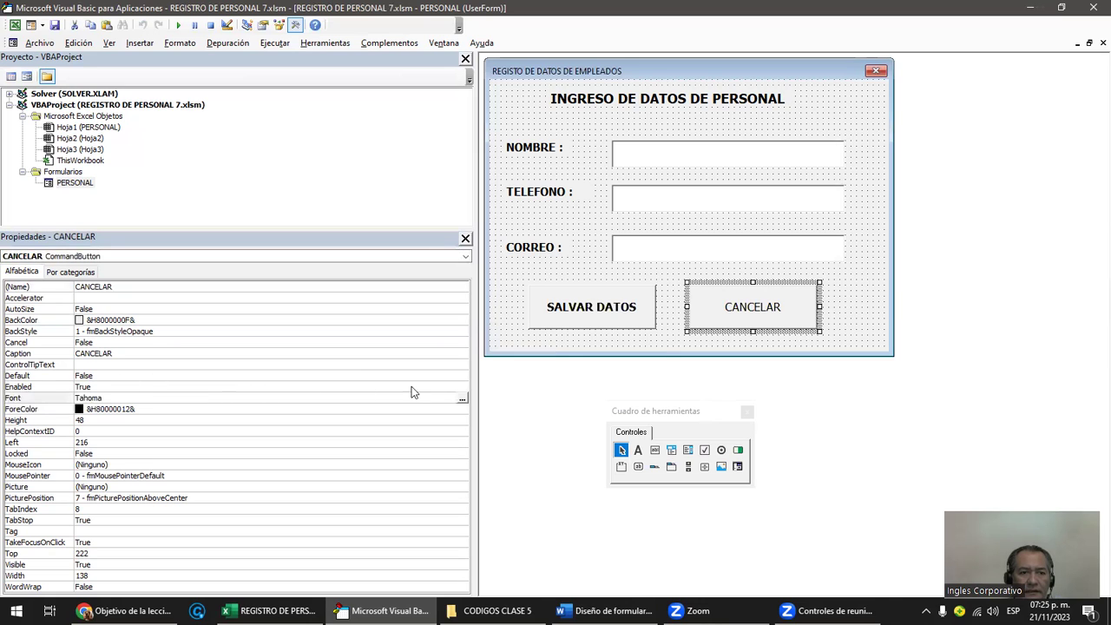
left_click(447, 386)
left_click(463, 388)
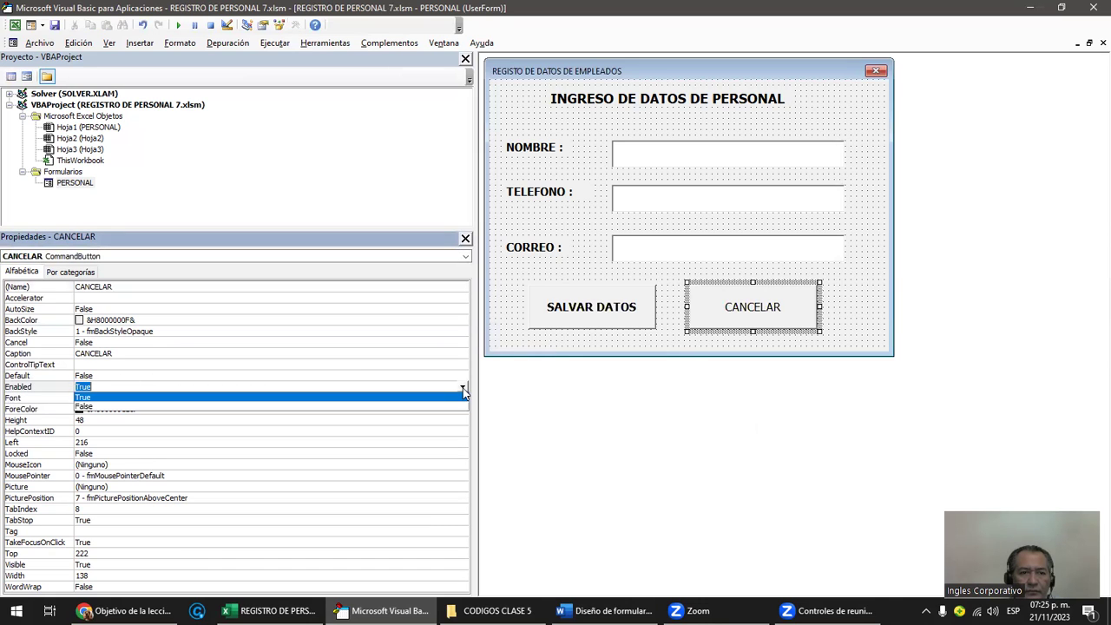
left_click(674, 424)
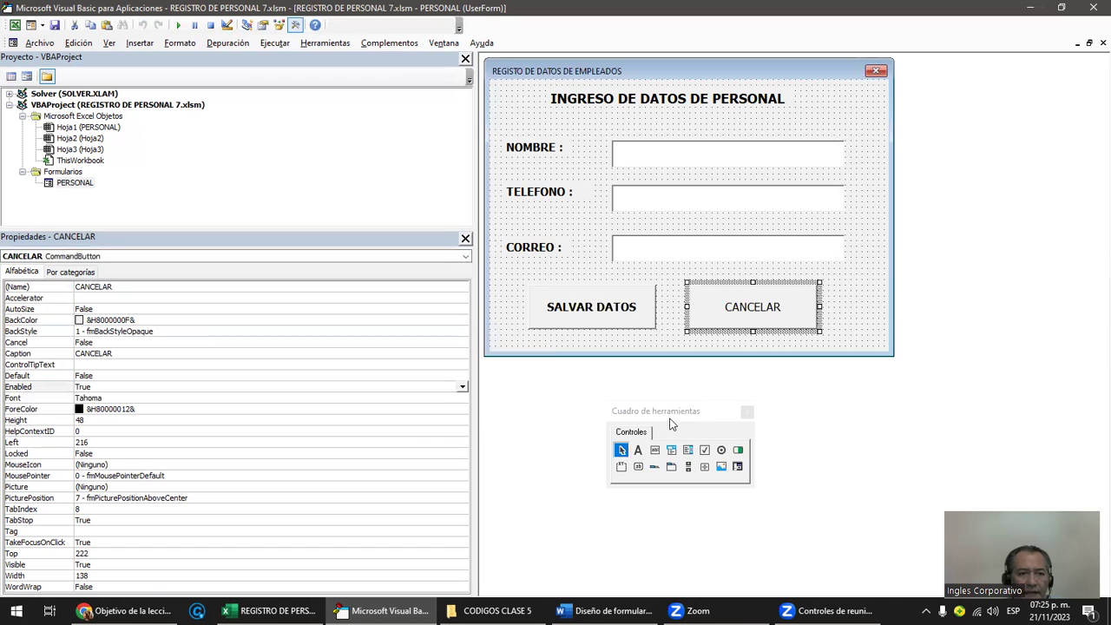
left_click(447, 399)
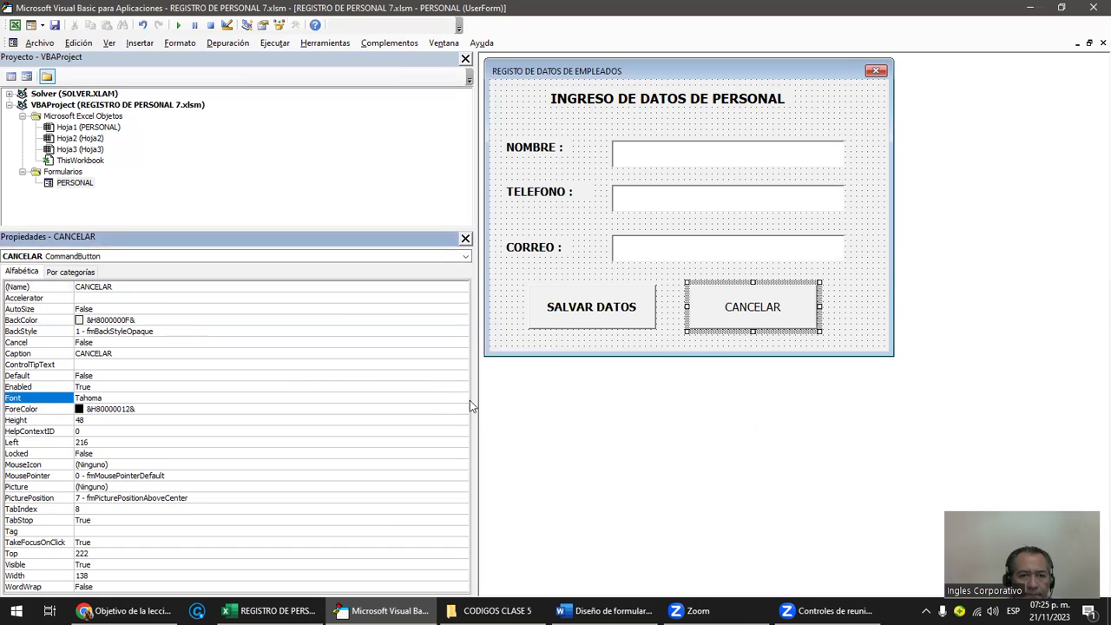
left_click(462, 398)
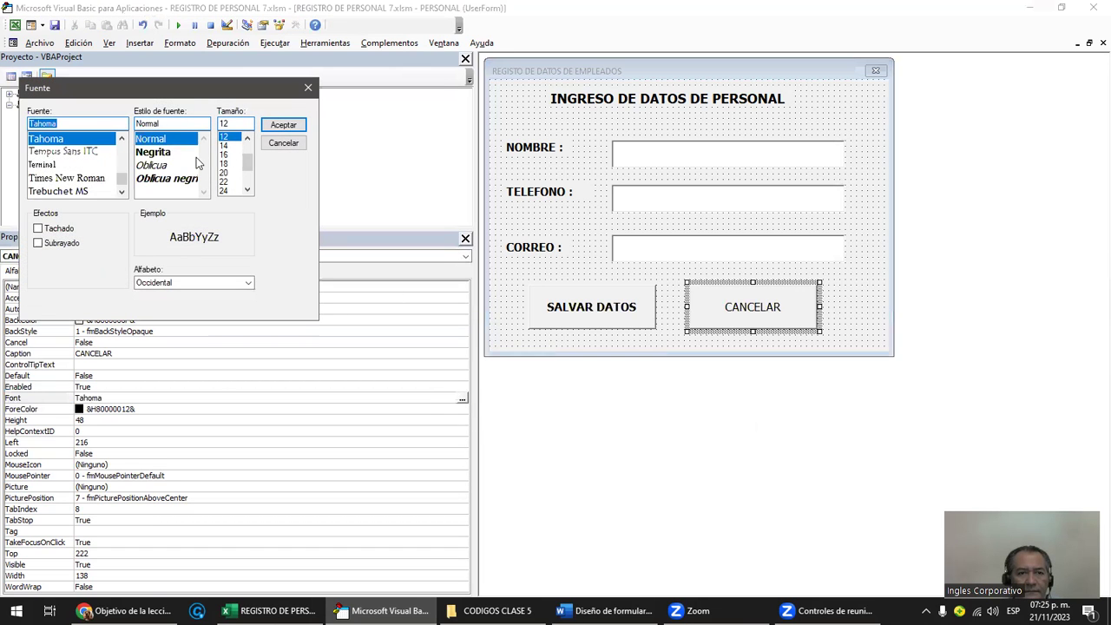
left_click(153, 153)
left_click(283, 125)
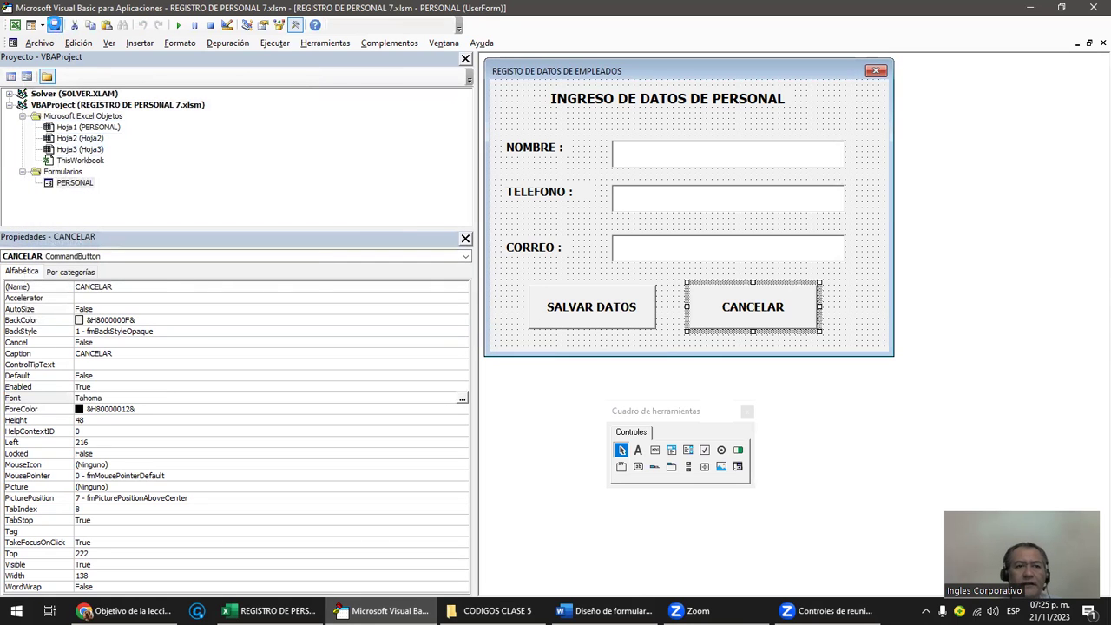
left_click(181, 28)
type("SSSSSS")
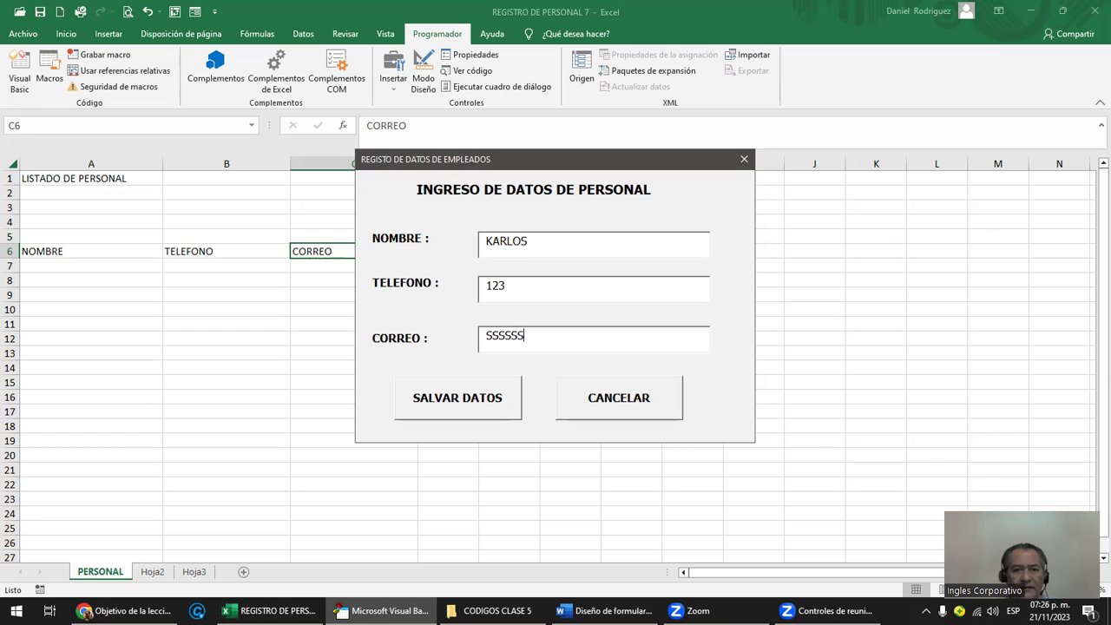
Step: Try the SALVAR DATOS and CANCELAR buttons on the running form, then close it
left_click(463, 404)
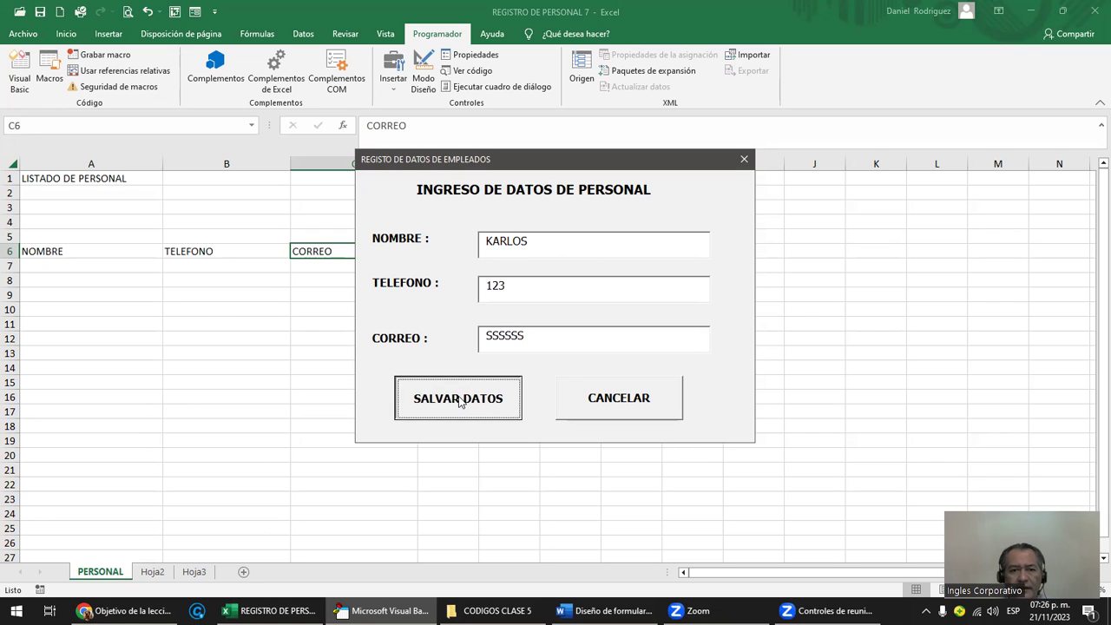
left_click(620, 398)
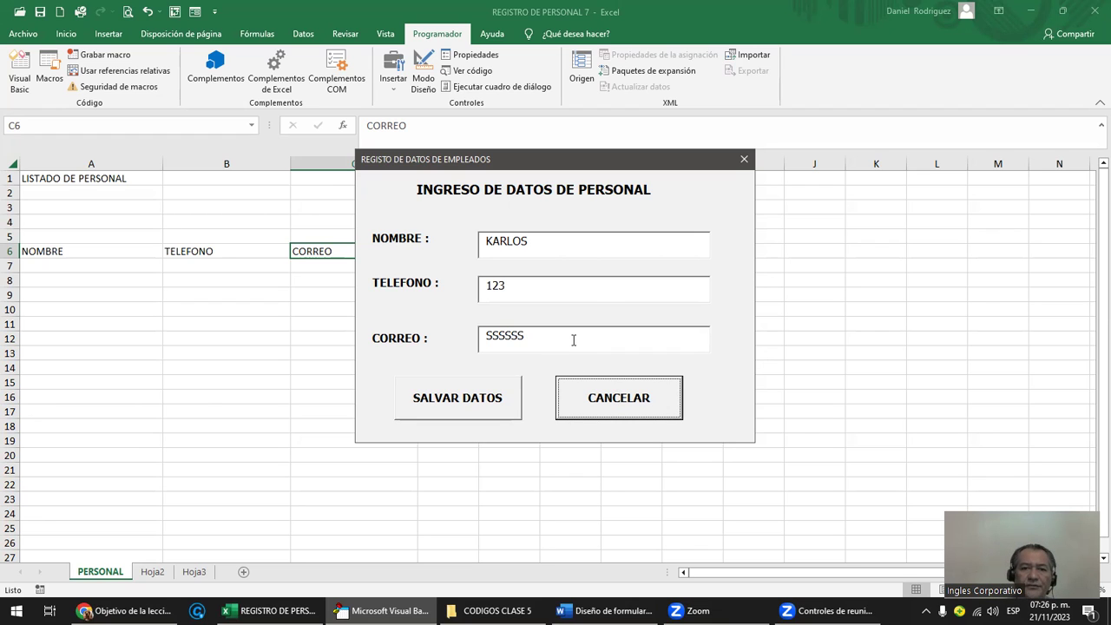
left_click(744, 161)
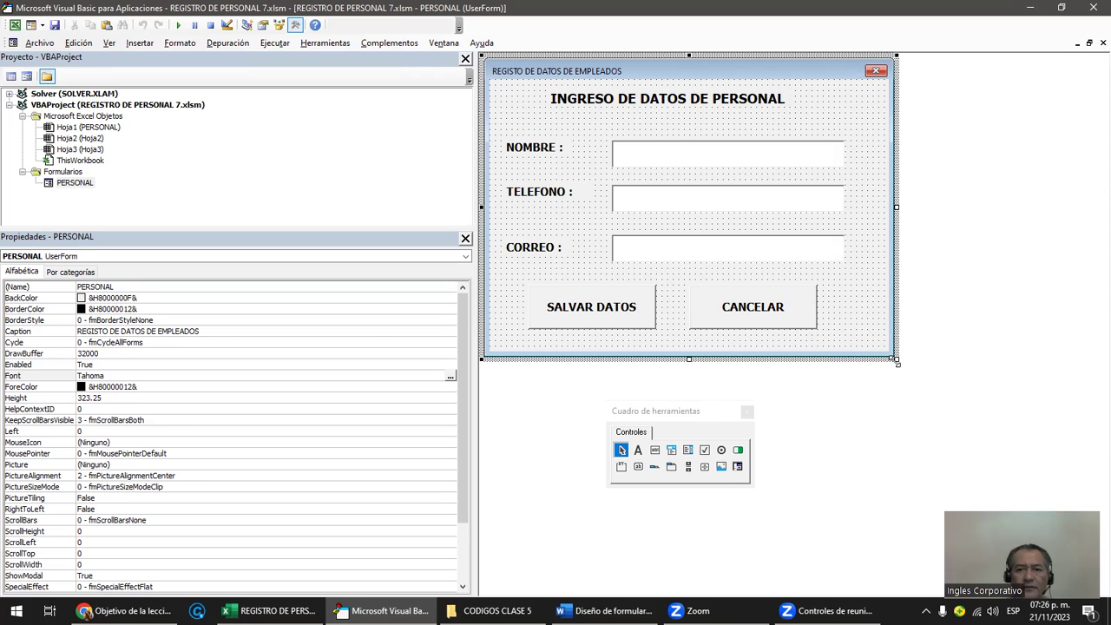
Step: Enlarge the form to height 347.25, check its labels and text boxes, and run it again
left_click_drag(896, 358, 910, 380)
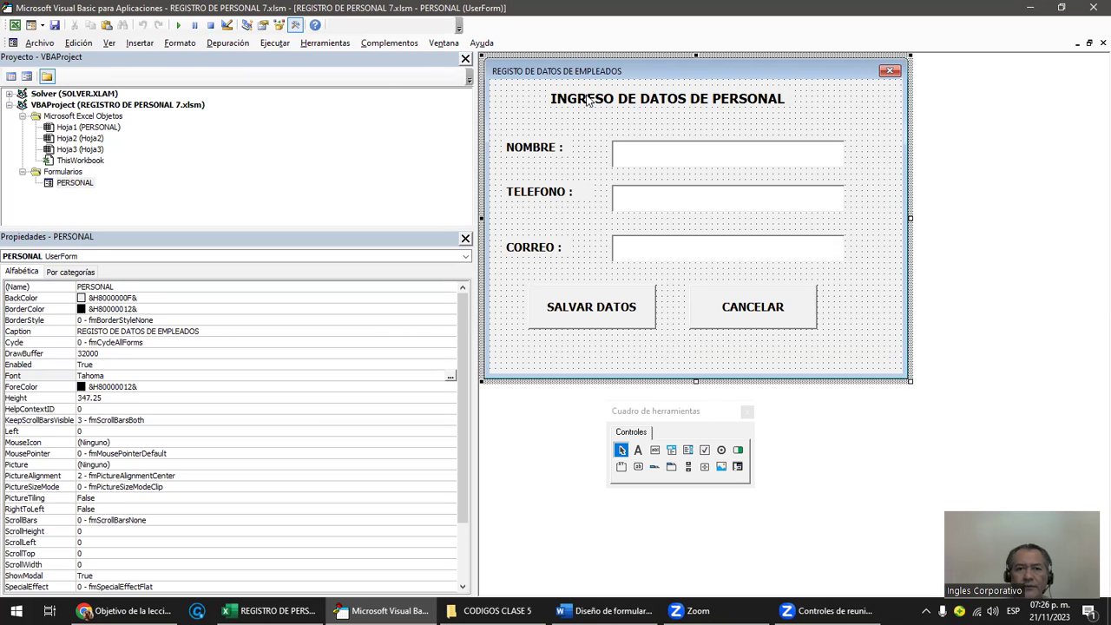
left_click(588, 102)
left_click(549, 151)
left_click(550, 197)
left_click(539, 250)
left_click(522, 165)
left_click(525, 153)
left_click(663, 153)
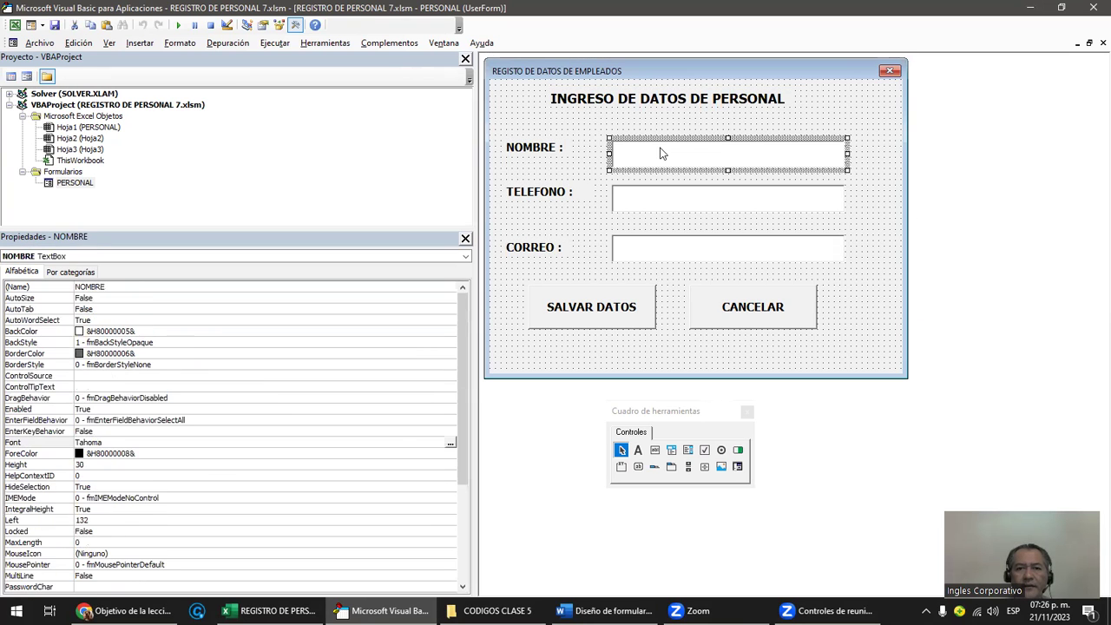
left_click(633, 196)
left_click(653, 257)
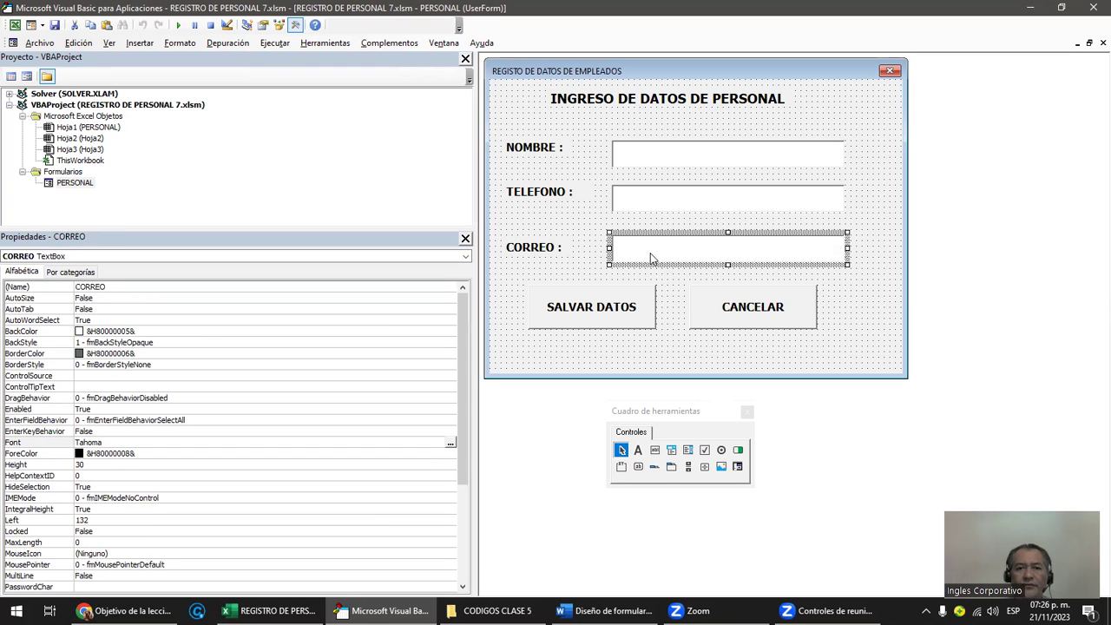
left_click(178, 24)
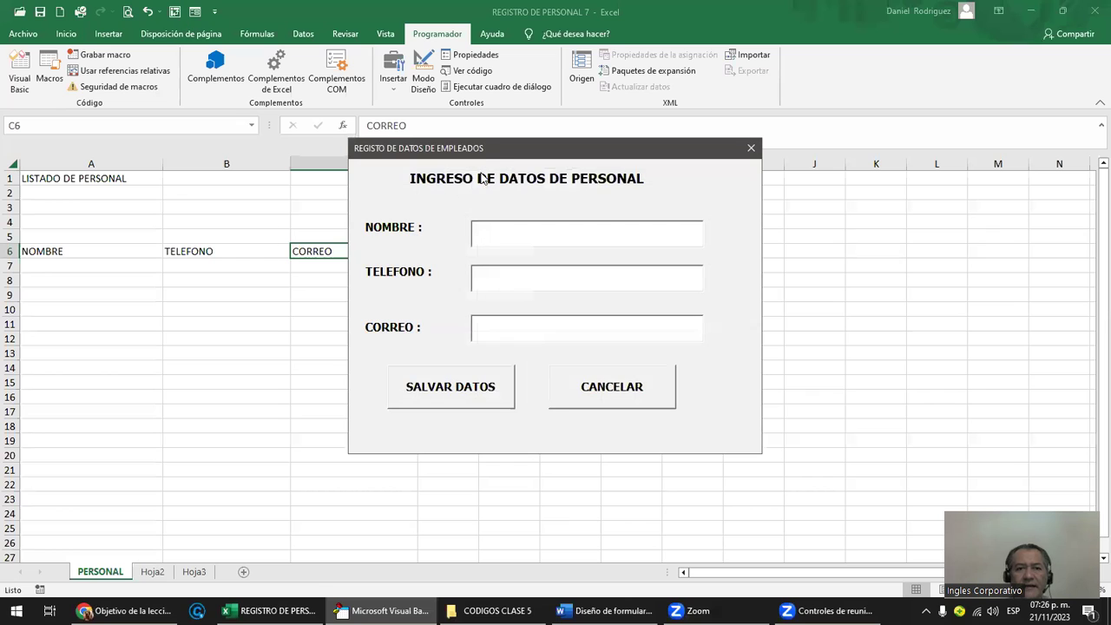
Step: Move the running employee form to the right, then close it
left_click_drag(495, 161, 665, 164)
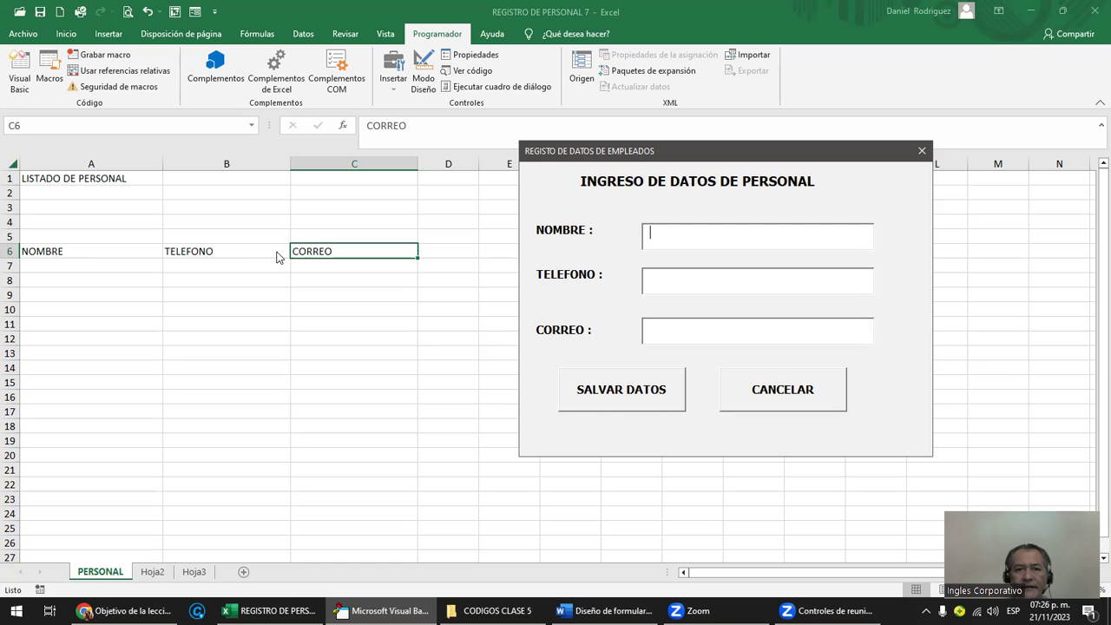
left_click(922, 151)
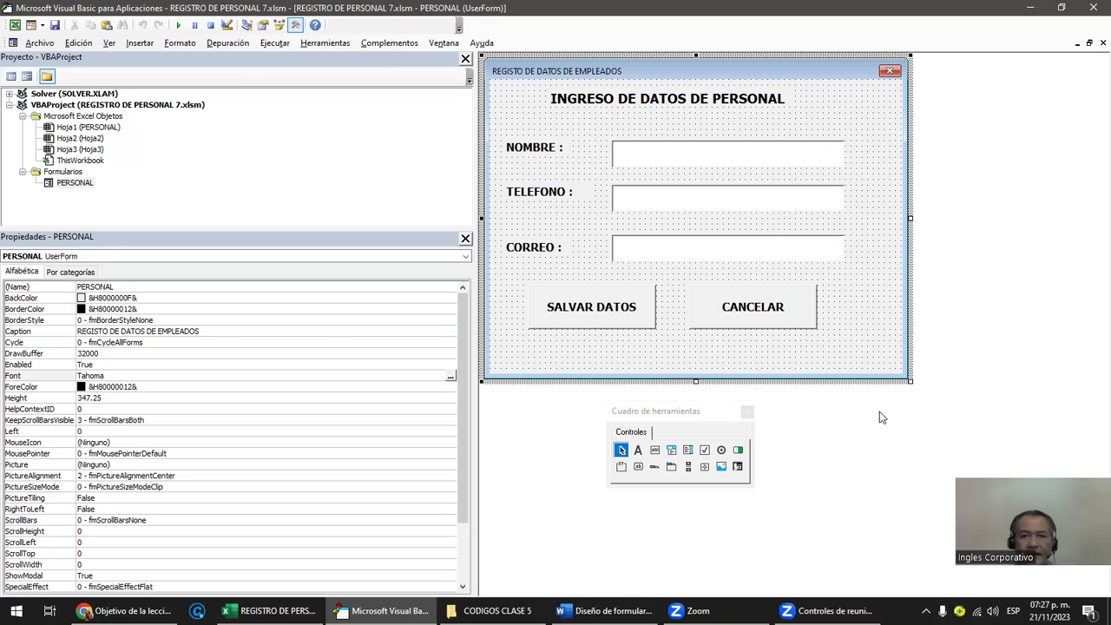
Step: Open the form's code window showing the UserForm_Click procedure
double_click(880, 358)
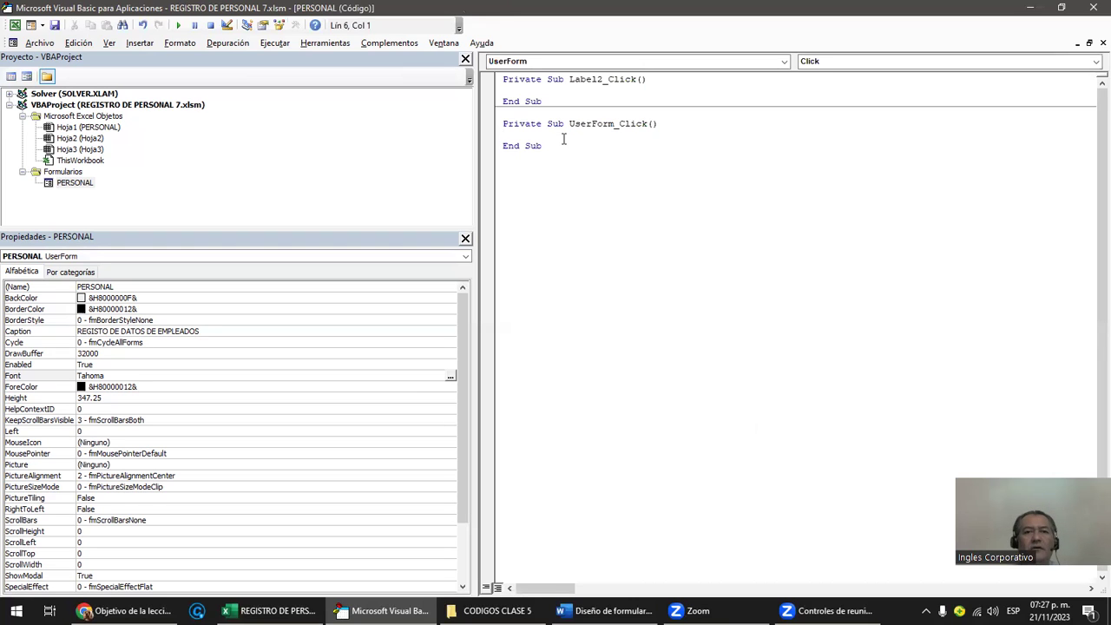
mouse_move(504, 124)
left_mouse_down()
mouse_move(531, 126)
mouse_move(549, 152)
left_mouse_up()
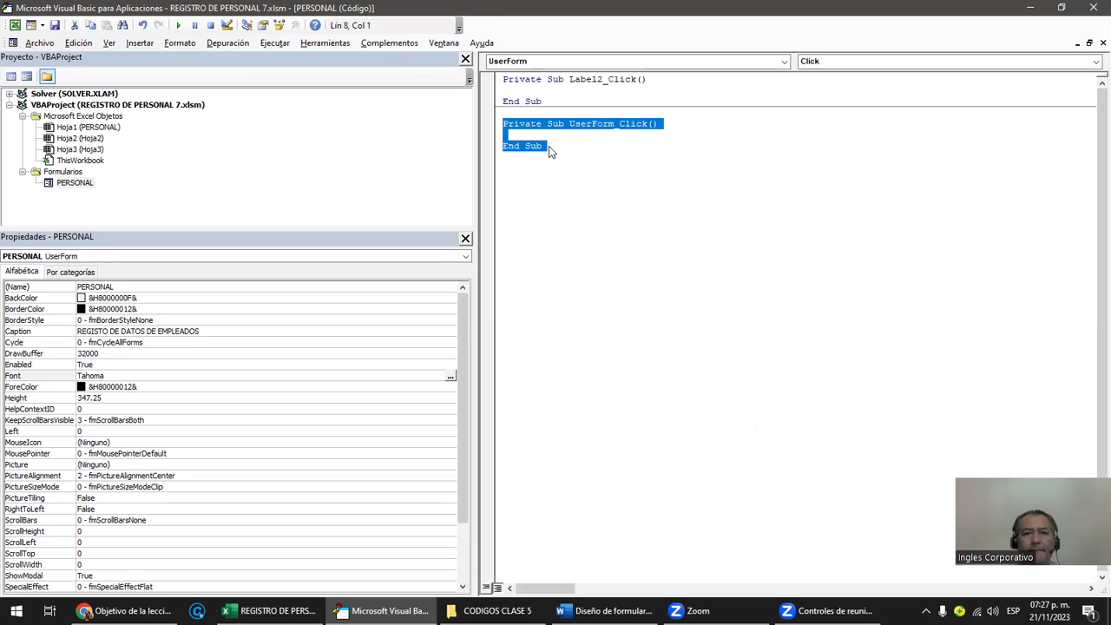
left_click(549, 137)
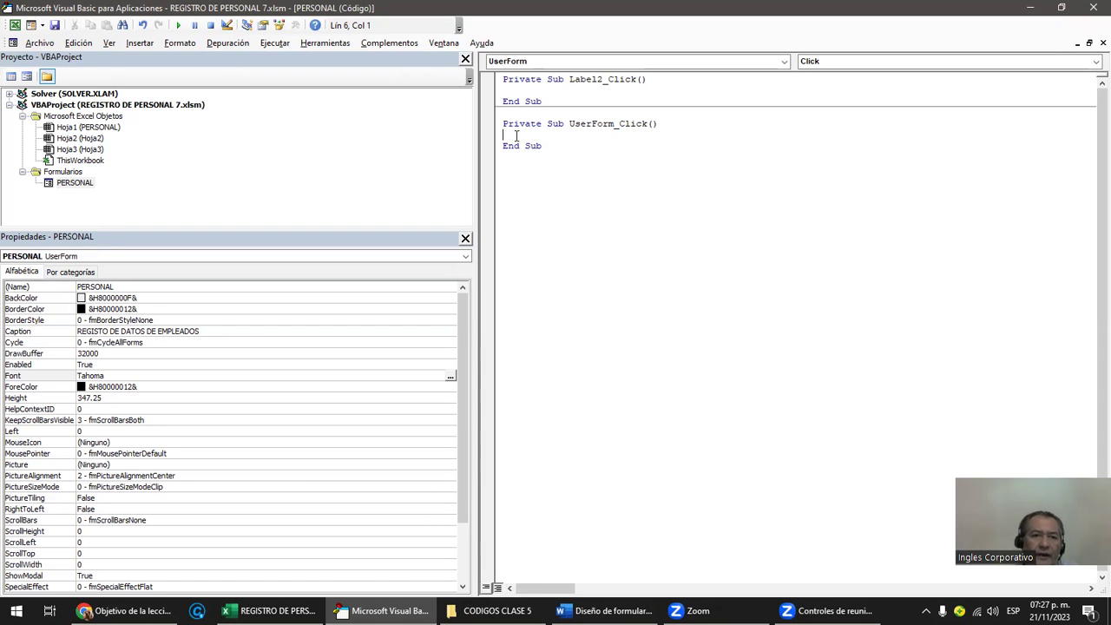
Step: Generate empty Click procedures for the title label and the NOMBRE label
double_click(75, 184)
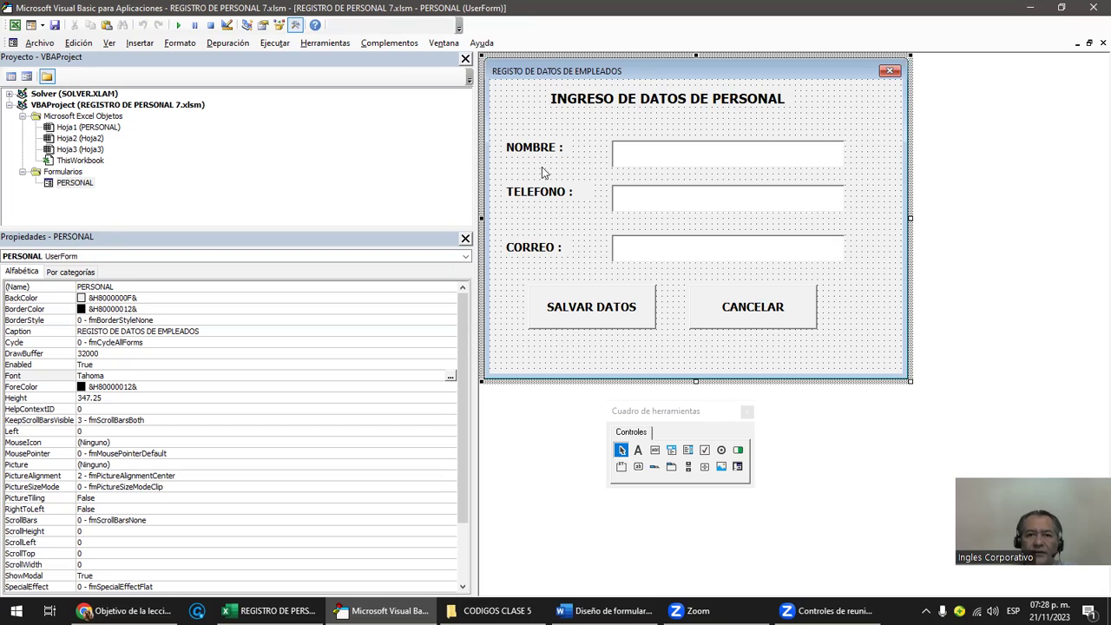
double_click(588, 100)
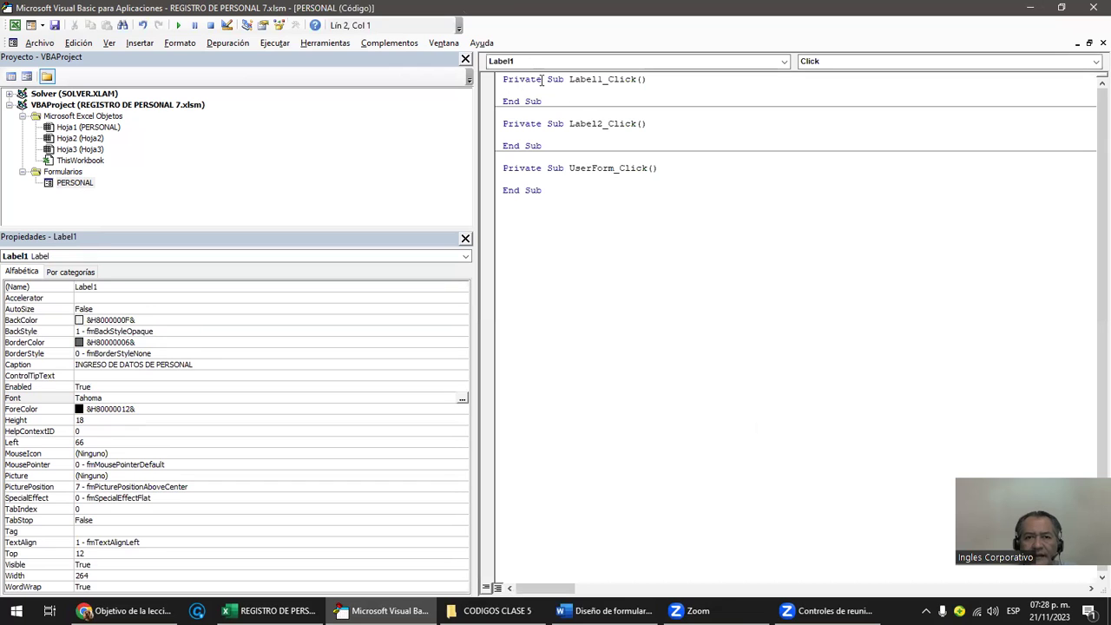
left_click_drag(617, 298, 611, 84)
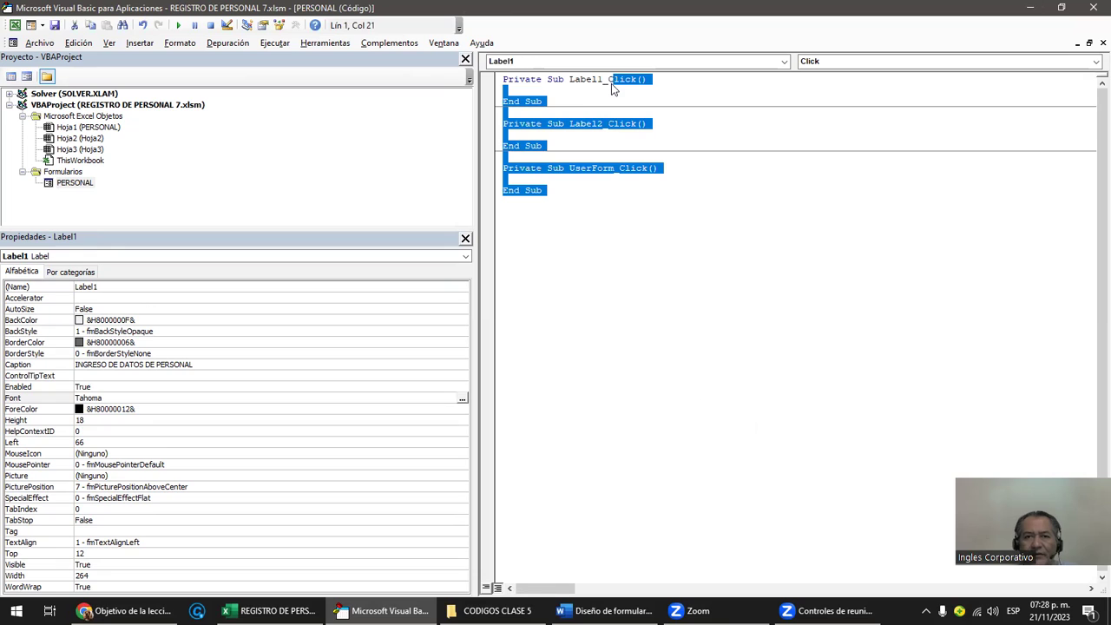
left_click(580, 91)
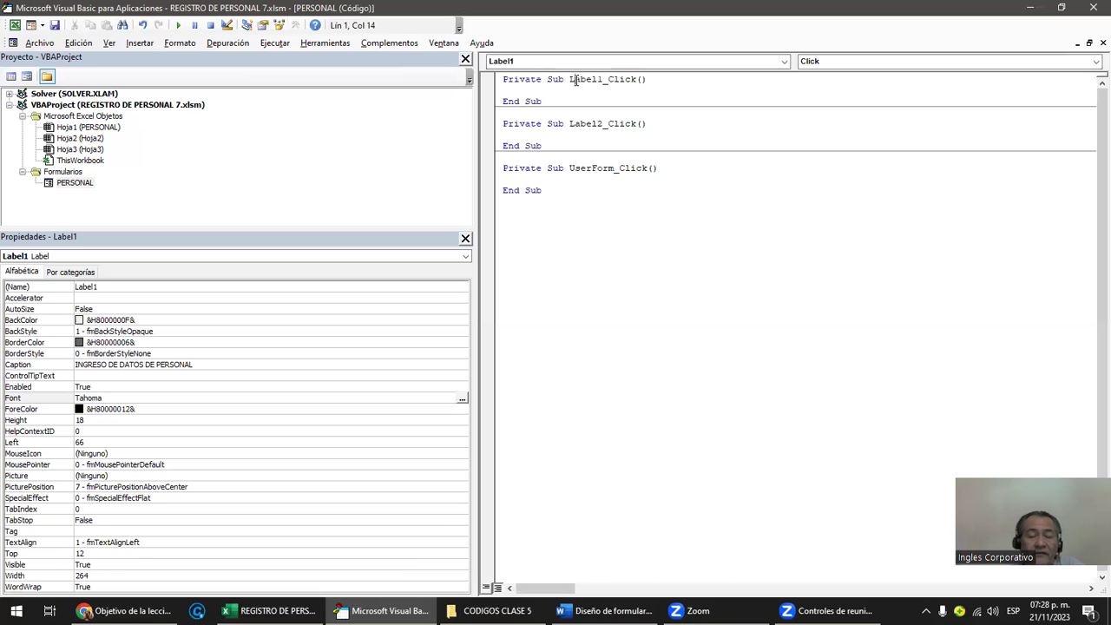
double_click(85, 183)
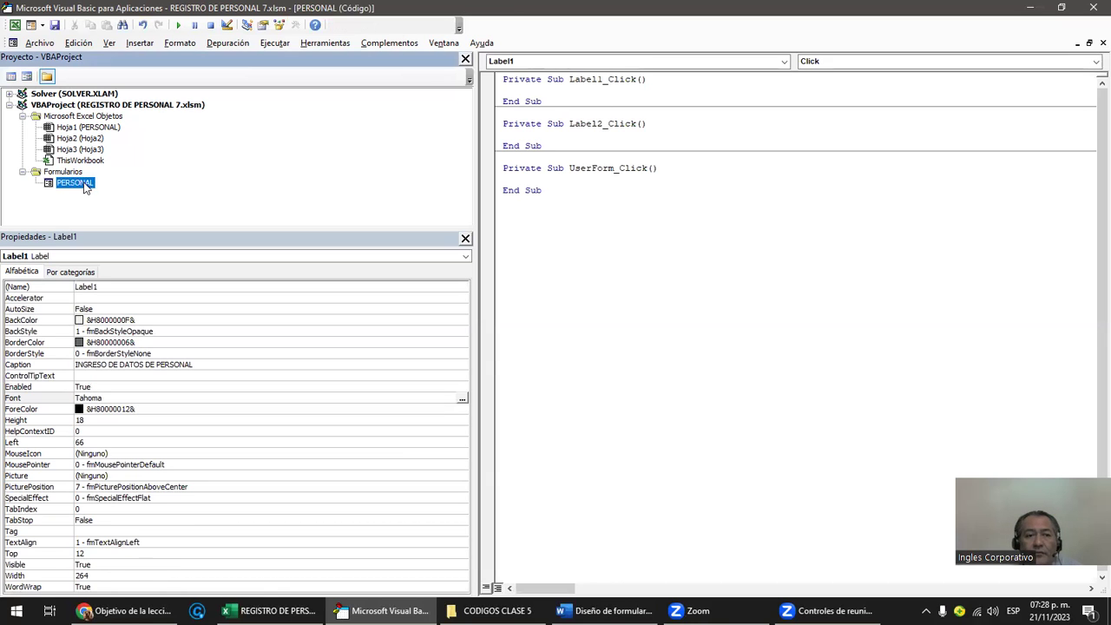
double_click(527, 146)
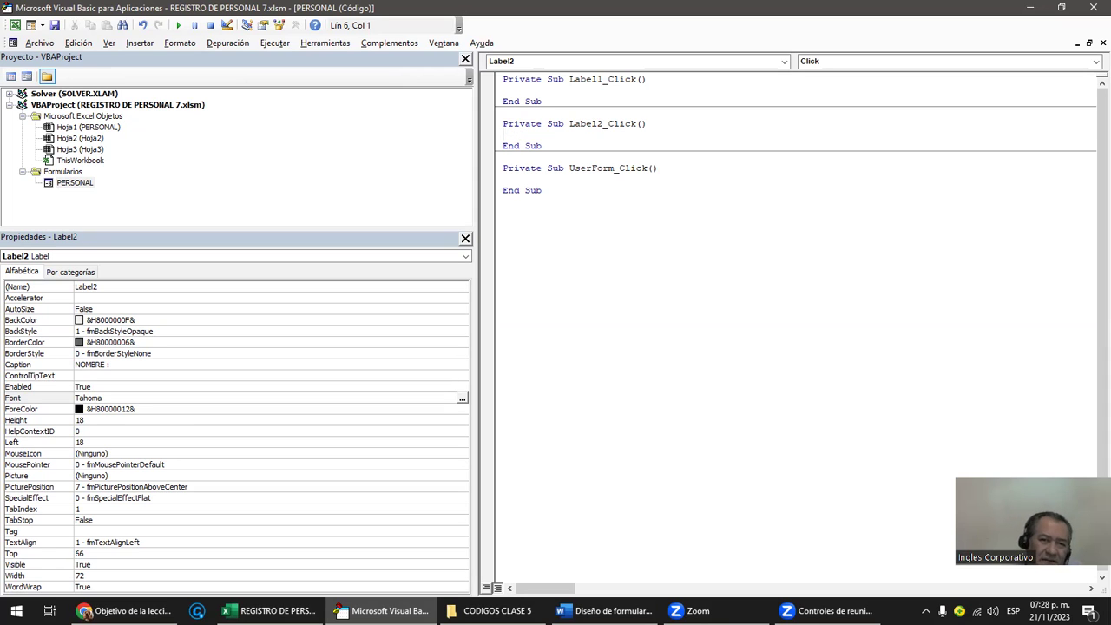
Step: Generate empty Click procedures for the TELEFONO and CORREO labels
left_click(652, 349)
double_click(70, 183)
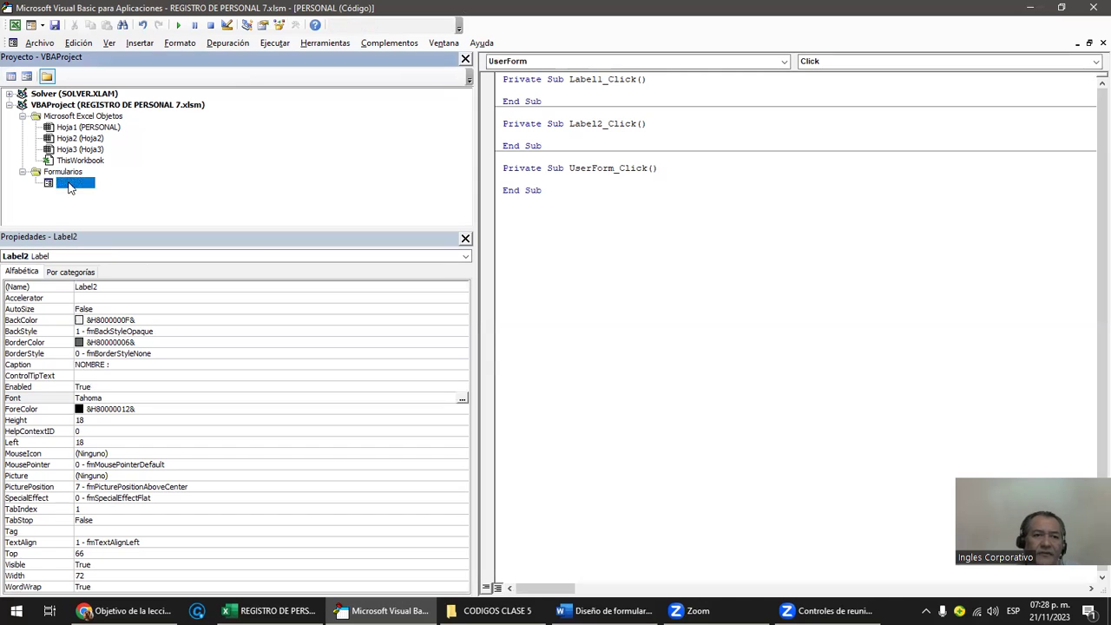
double_click(540, 193)
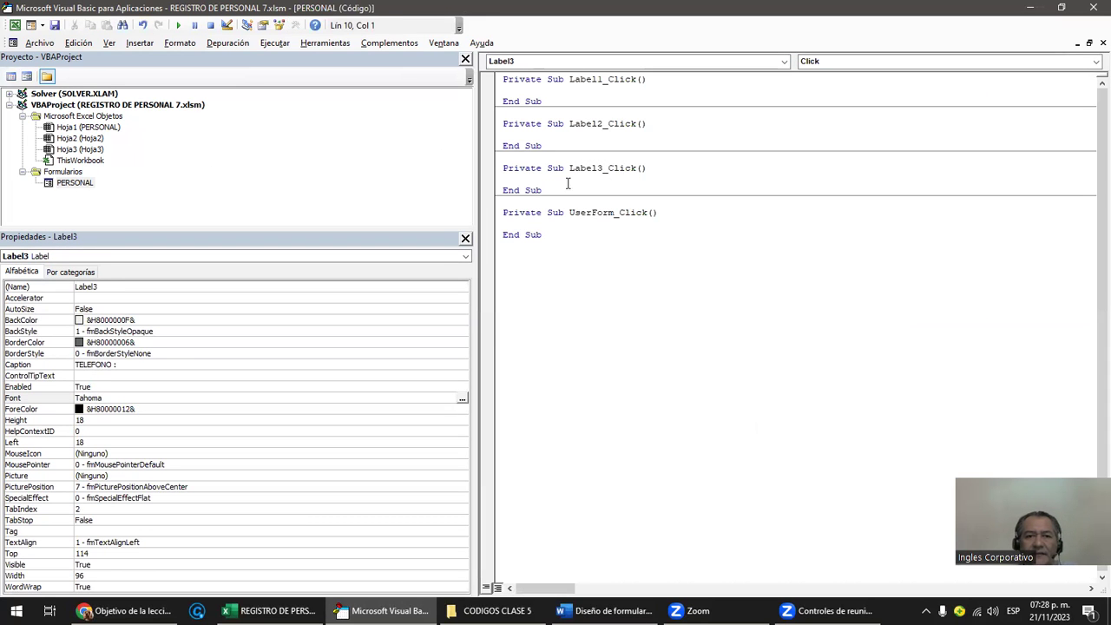
left_click(66, 183)
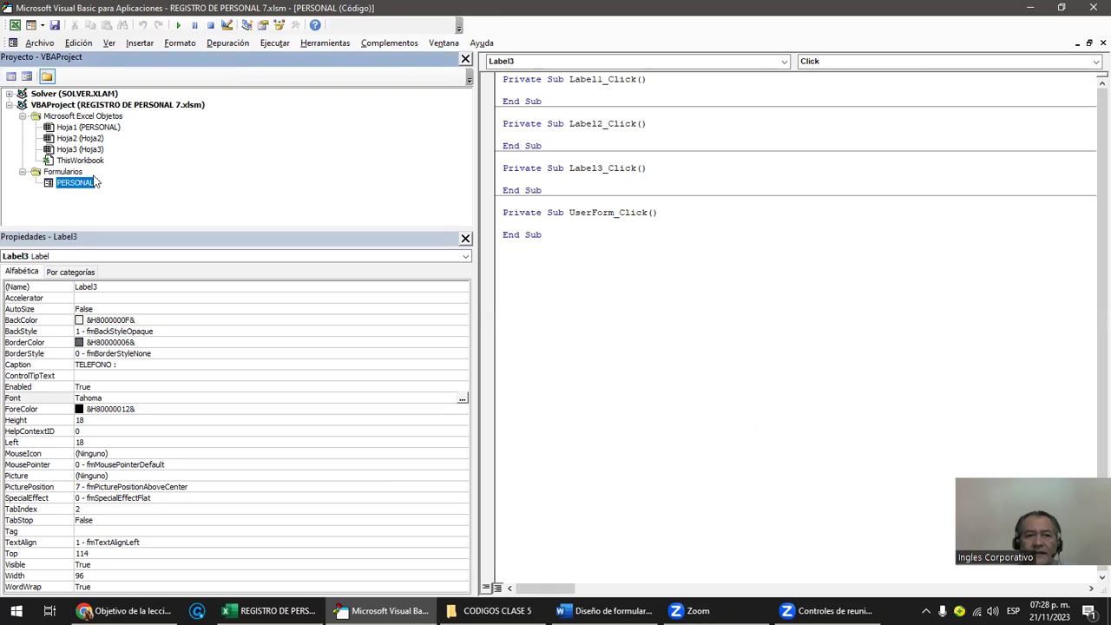
double_click(77, 185)
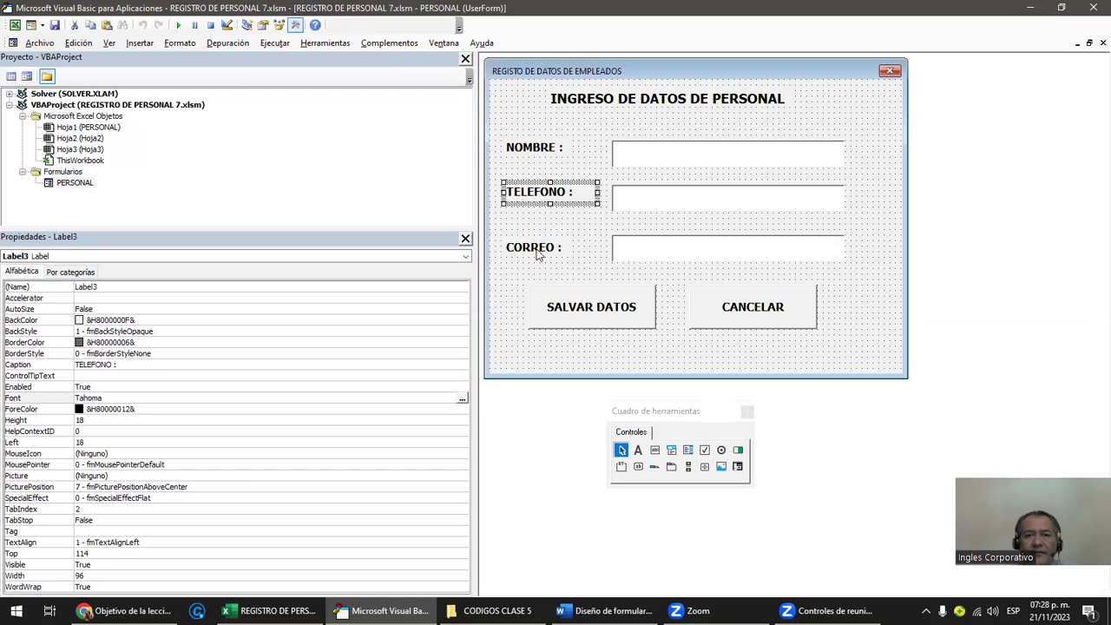
double_click(538, 252)
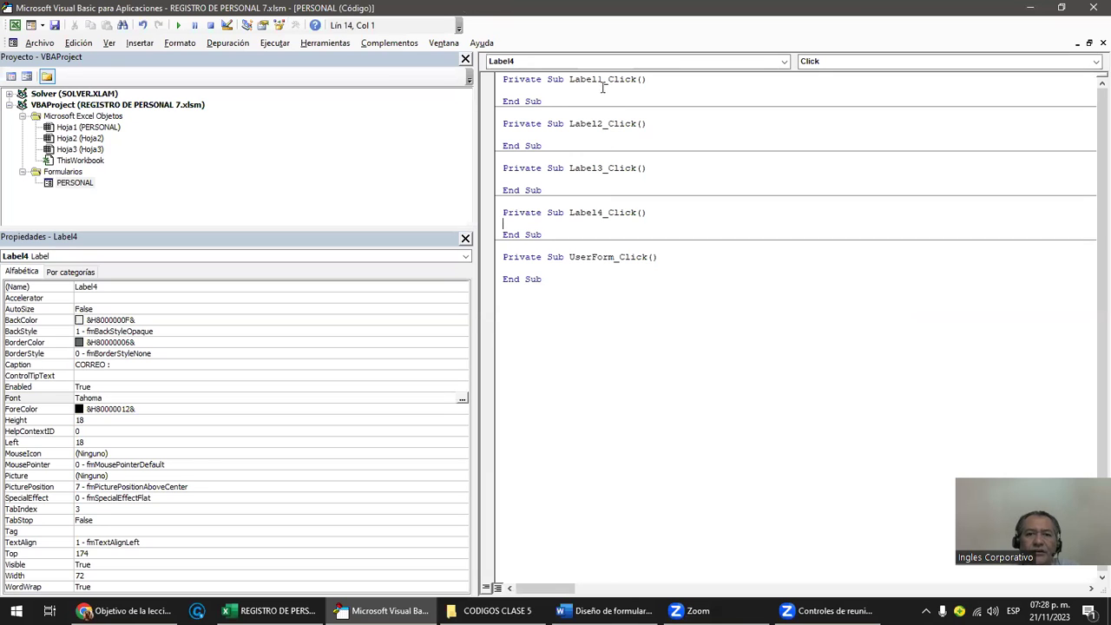
Step: Review the Label1, Label2, Label4 and UserForm_Click procedures in the code
mouse_move(514, 79)
left_mouse_down()
mouse_move(535, 93)
mouse_move(542, 146)
mouse_move(522, 224)
left_mouse_up()
left_click(579, 90)
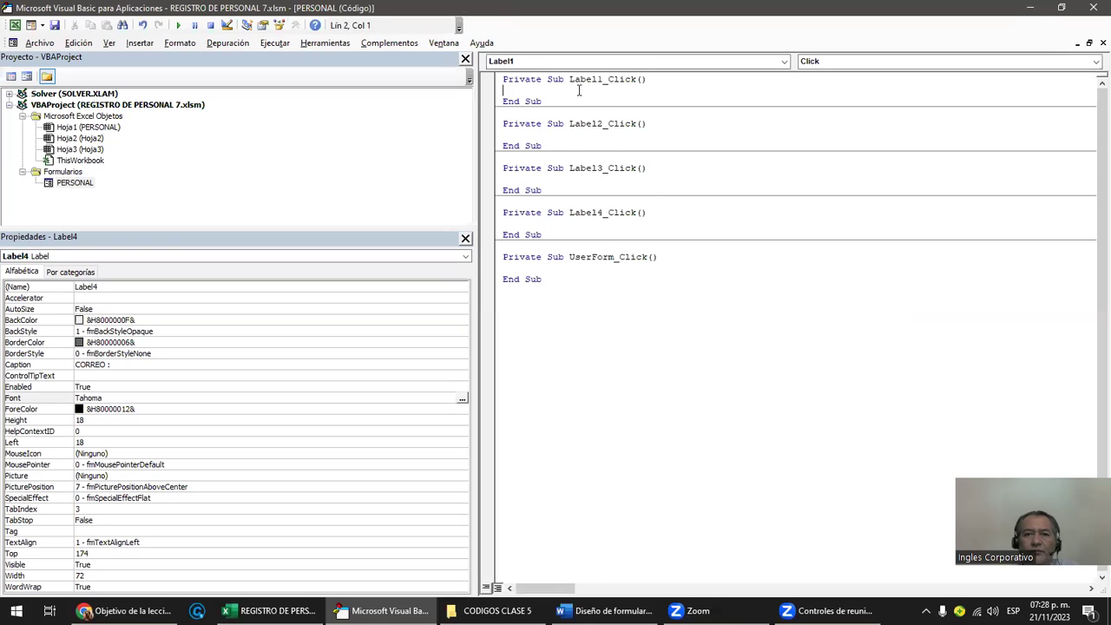
left_click(580, 123)
left_click(601, 217)
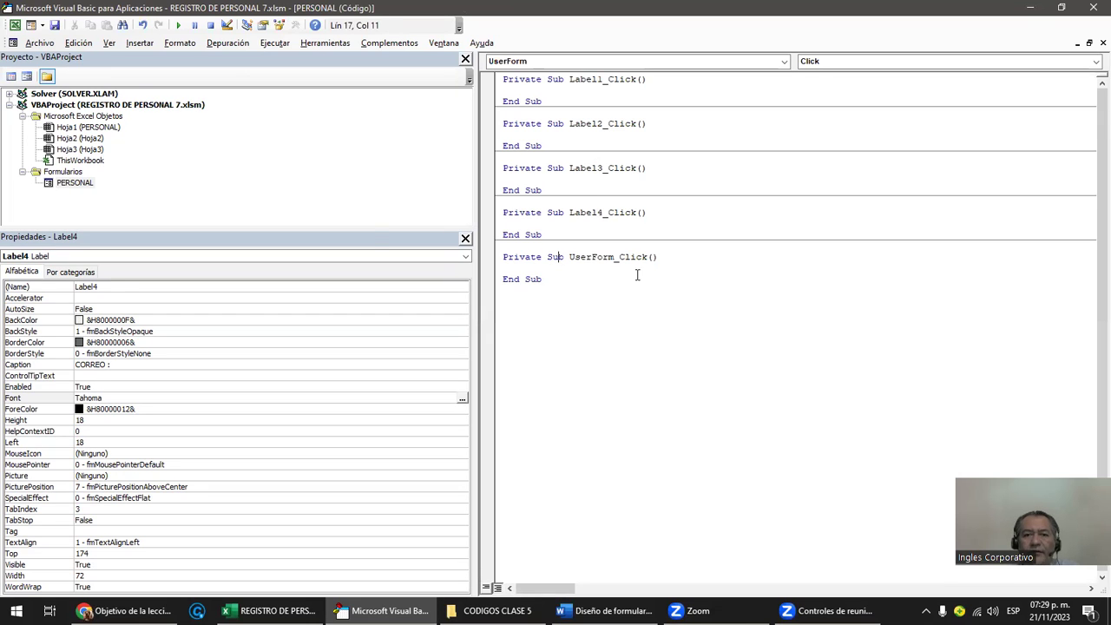
double_click(76, 183)
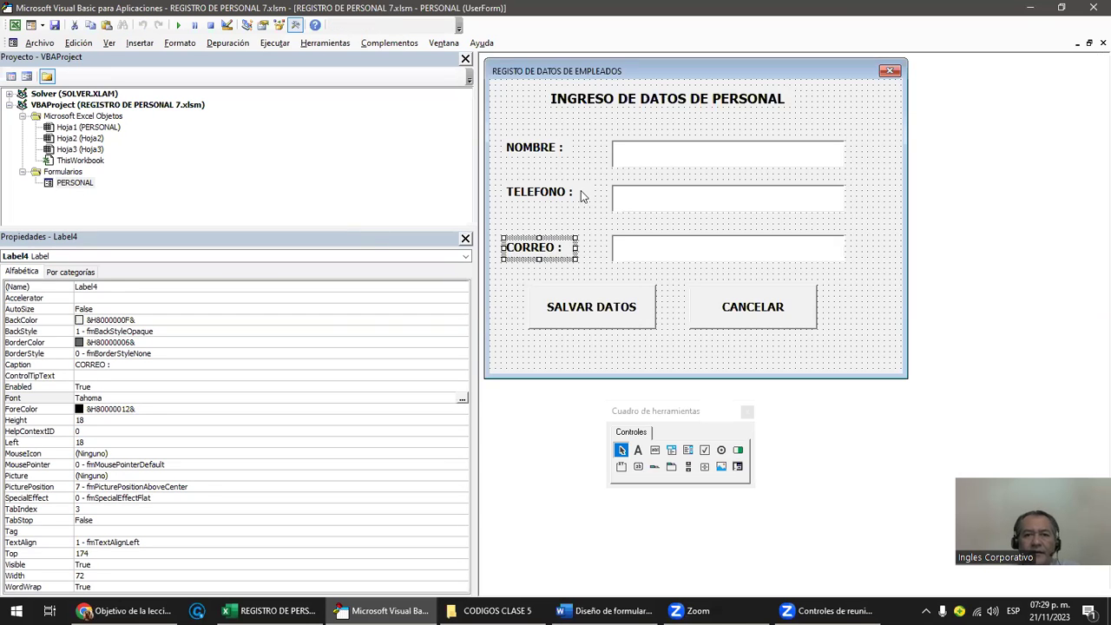
left_click(521, 114)
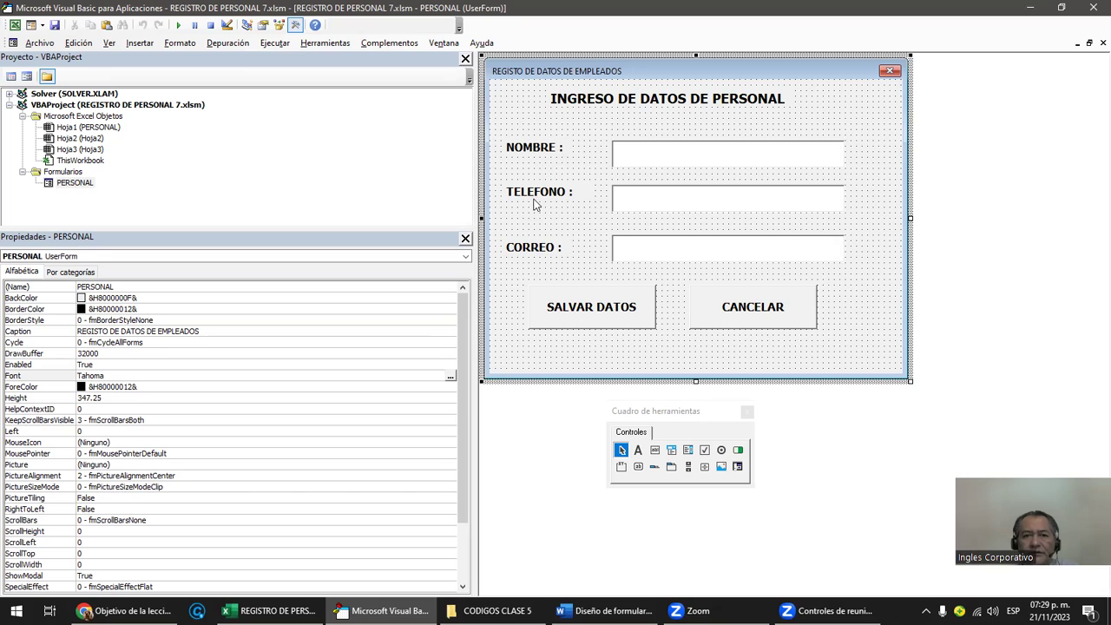
double_click(517, 292)
mouse_move(546, 283)
left_mouse_down()
mouse_move(506, 257)
mouse_move(504, 79)
left_mouse_up()
left_click(597, 292)
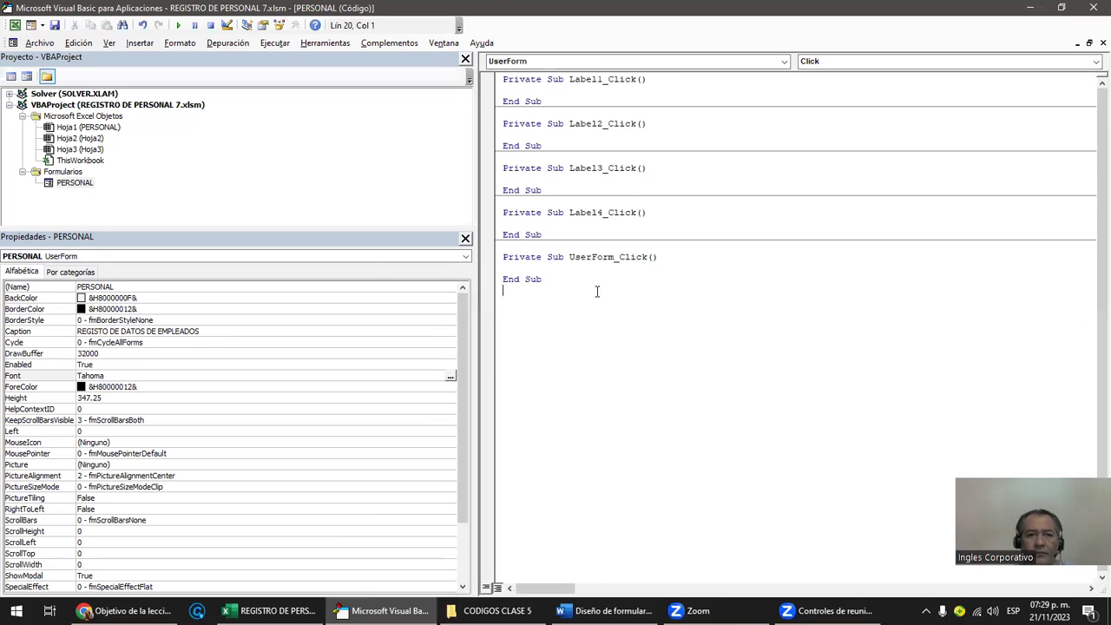
Step: Generate a Click procedure for the SALVAR DATOS (GUARDAR) button
left_click(87, 184)
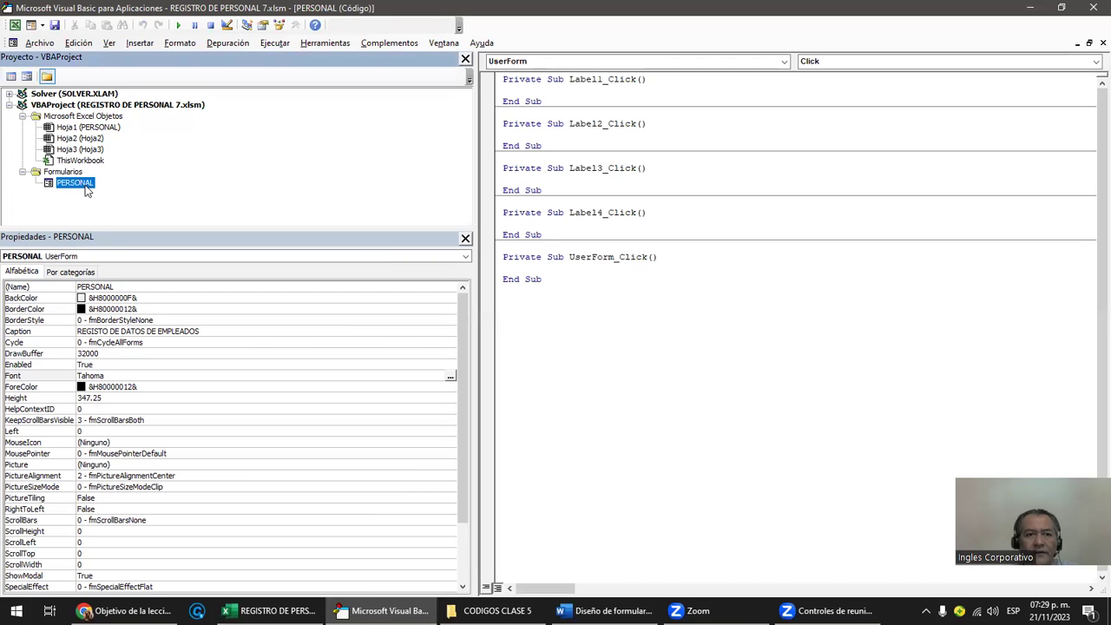
double_click(86, 187)
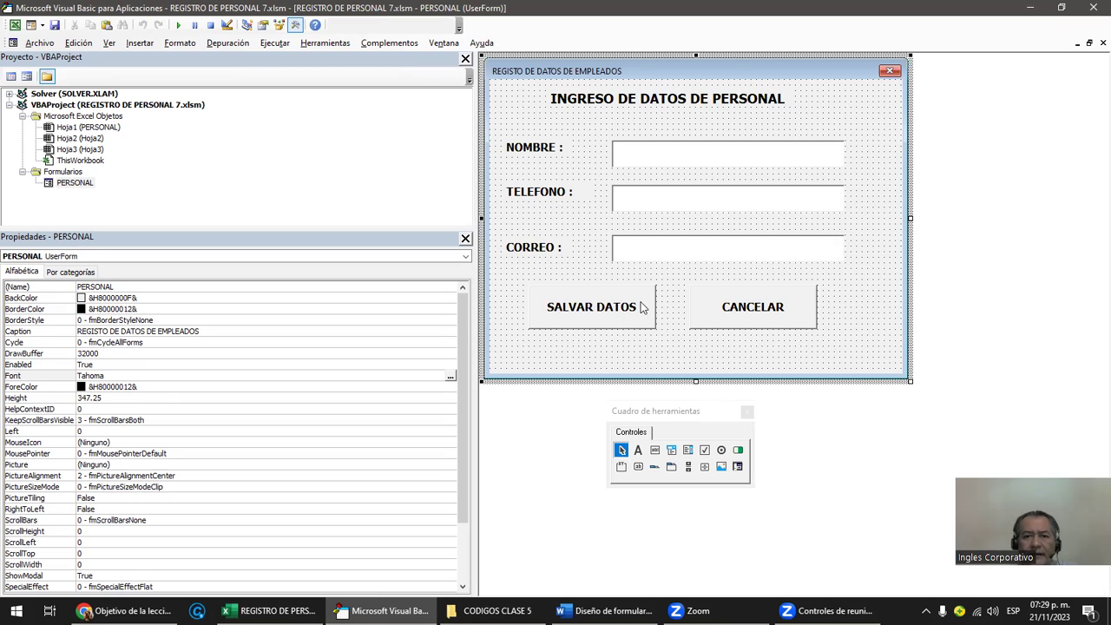
double_click(584, 298)
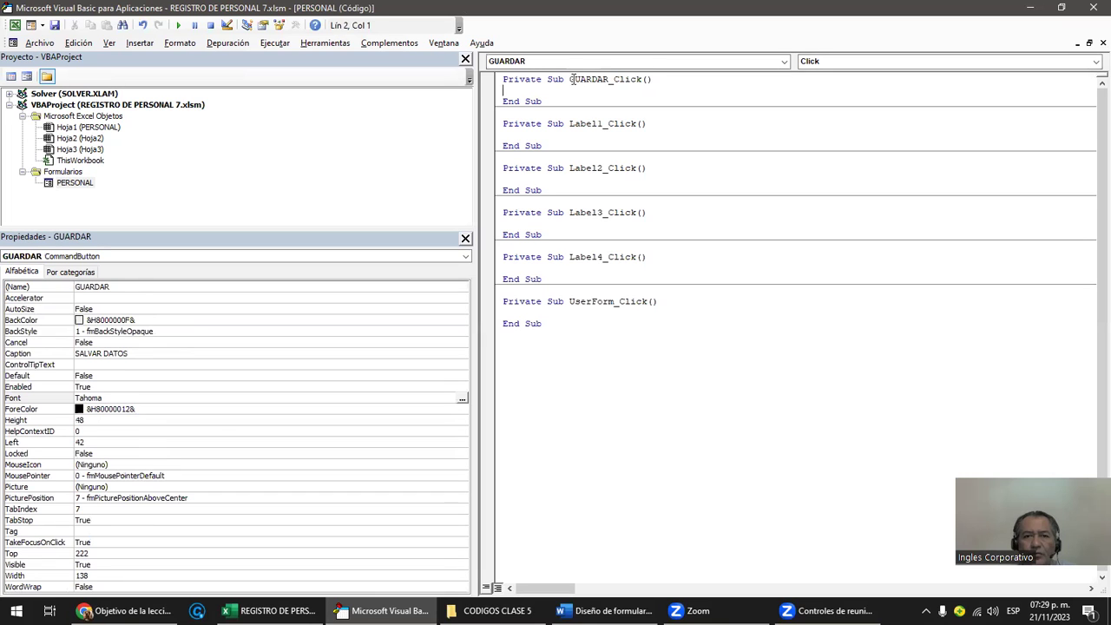
Step: Match the GUARDAR_Click procedure name to the button's GUARDAR name property
left_click_drag(571, 79, 662, 79)
left_click(631, 92)
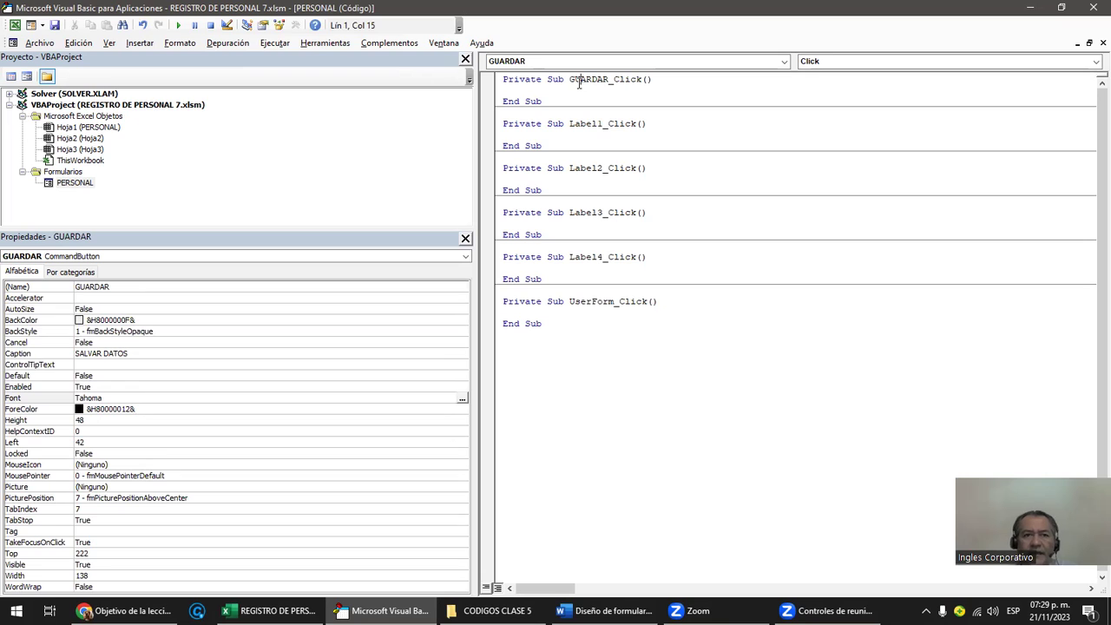
left_click(111, 286)
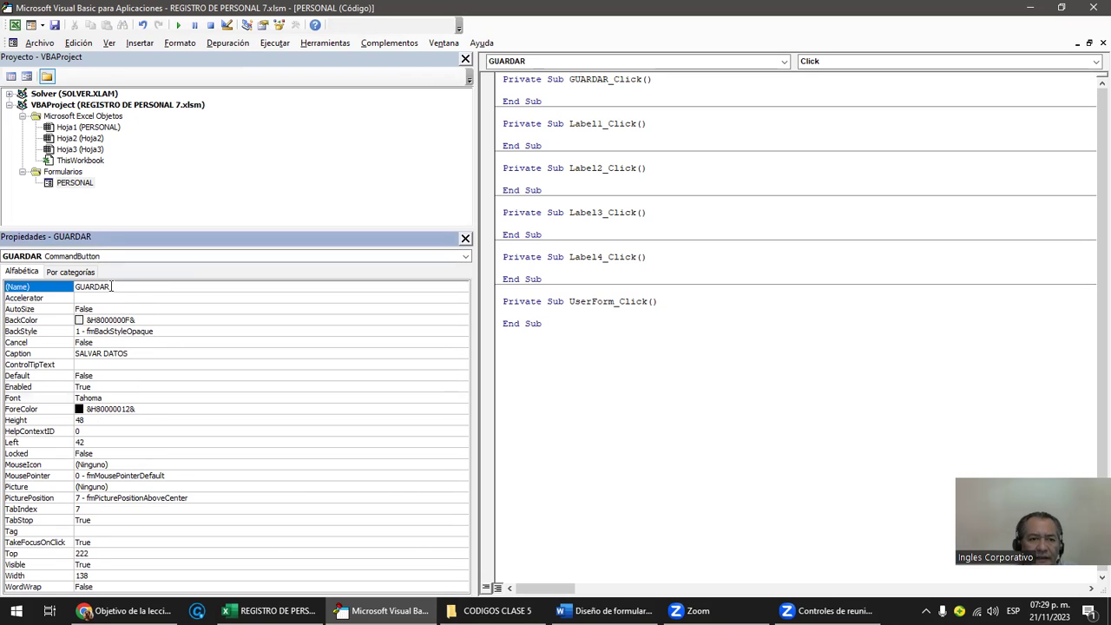
double_click(111, 287)
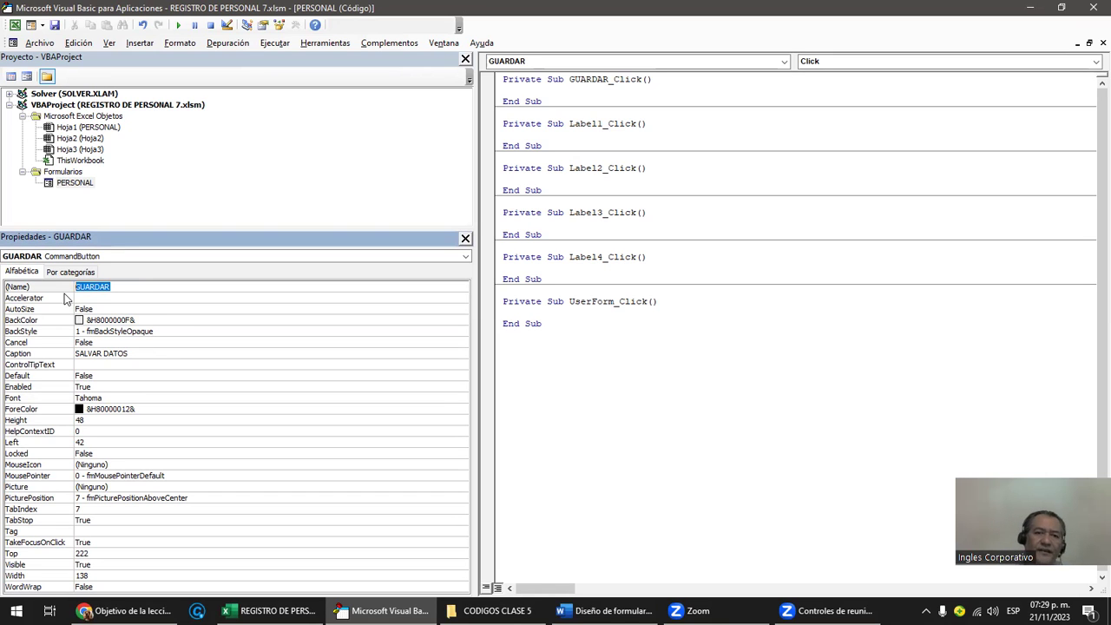
left_click(573, 85)
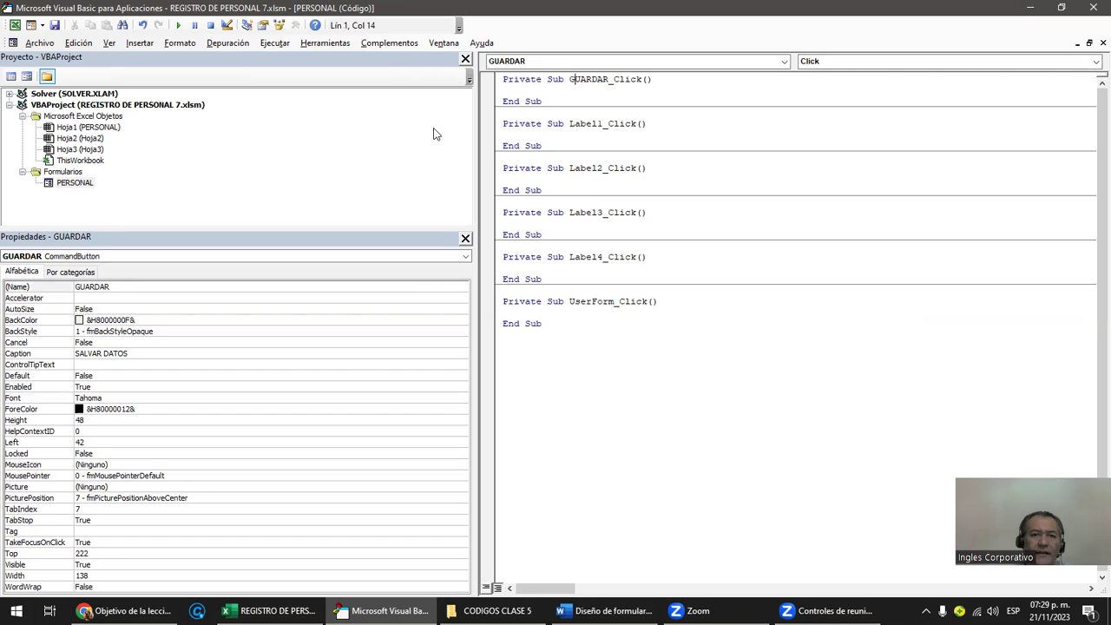
left_click(556, 91)
Step: Generate an empty CANCELAR_Click procedure for the CANCELAR button
double_click(87, 183)
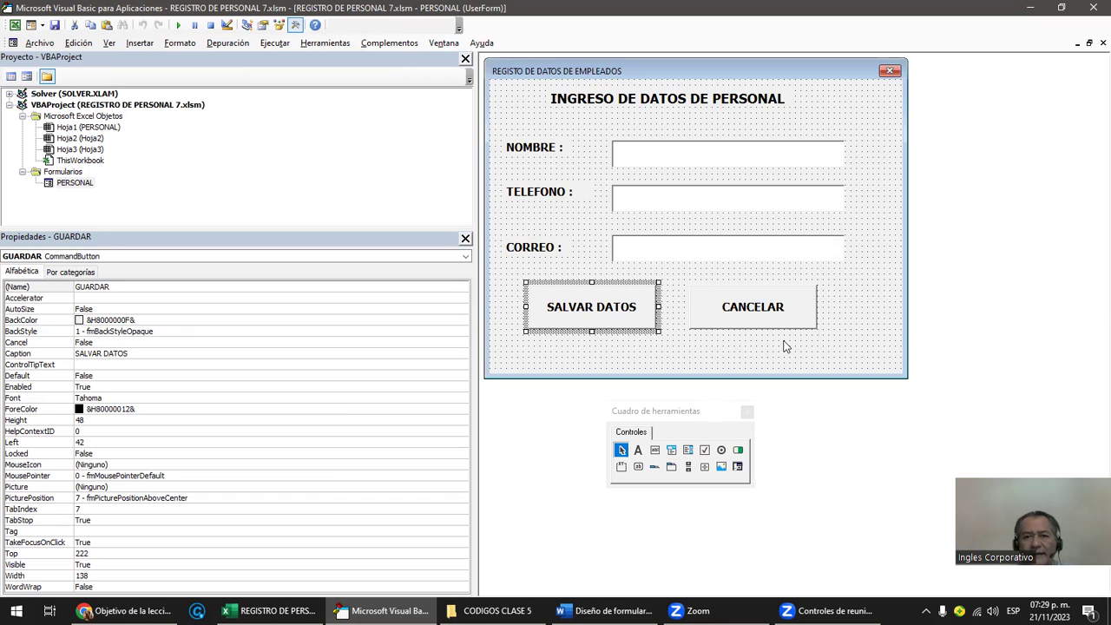
left_click(722, 292)
double_click(720, 290)
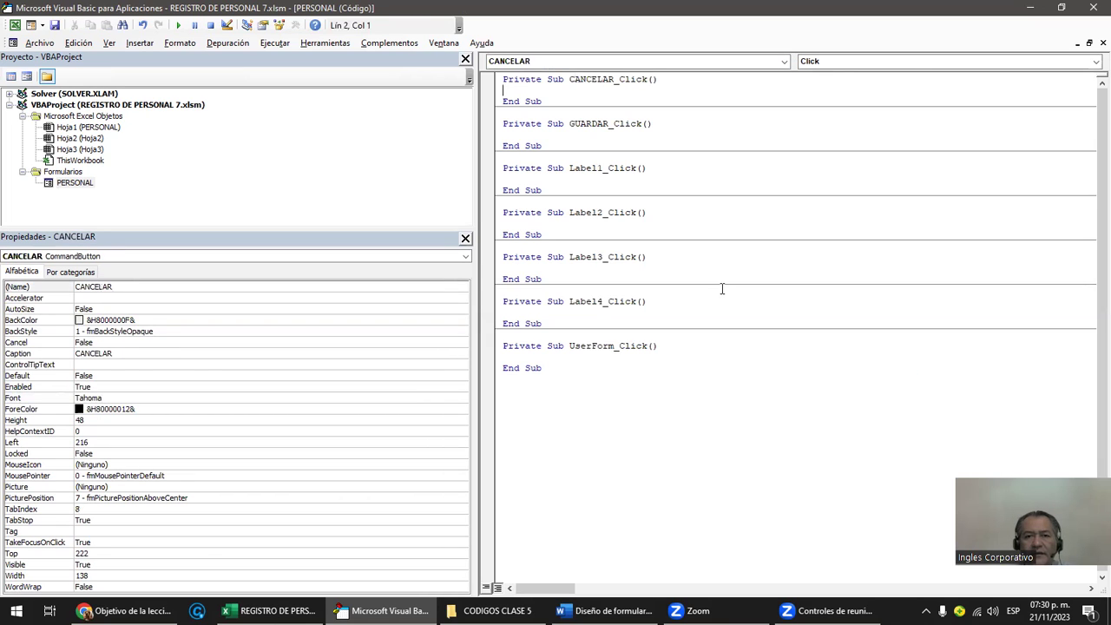
left_click_drag(567, 84, 665, 82)
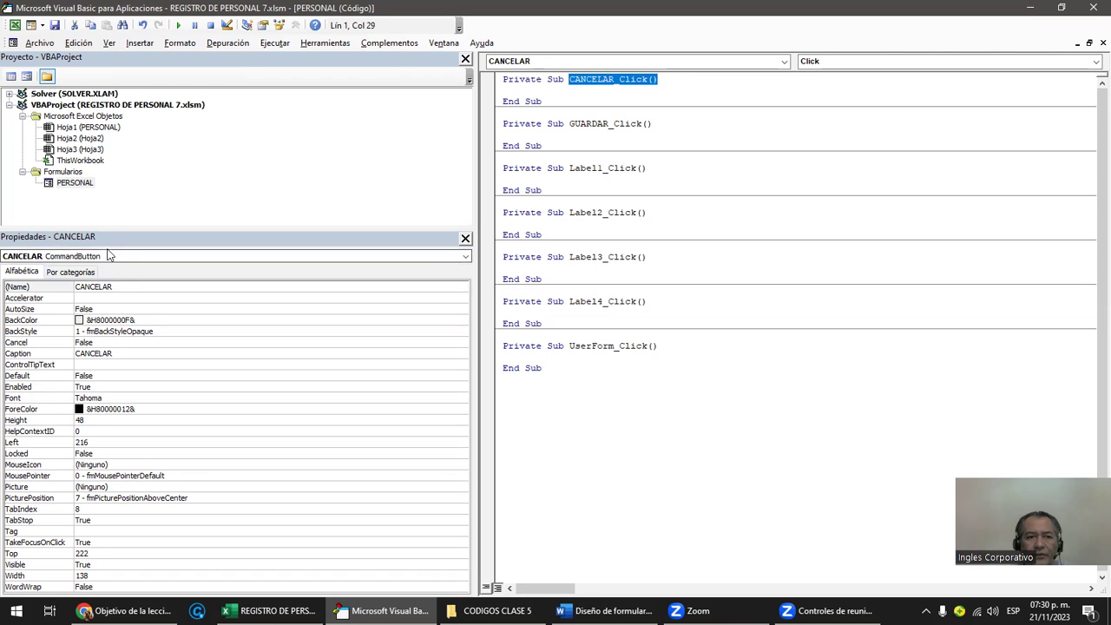
left_click(576, 125)
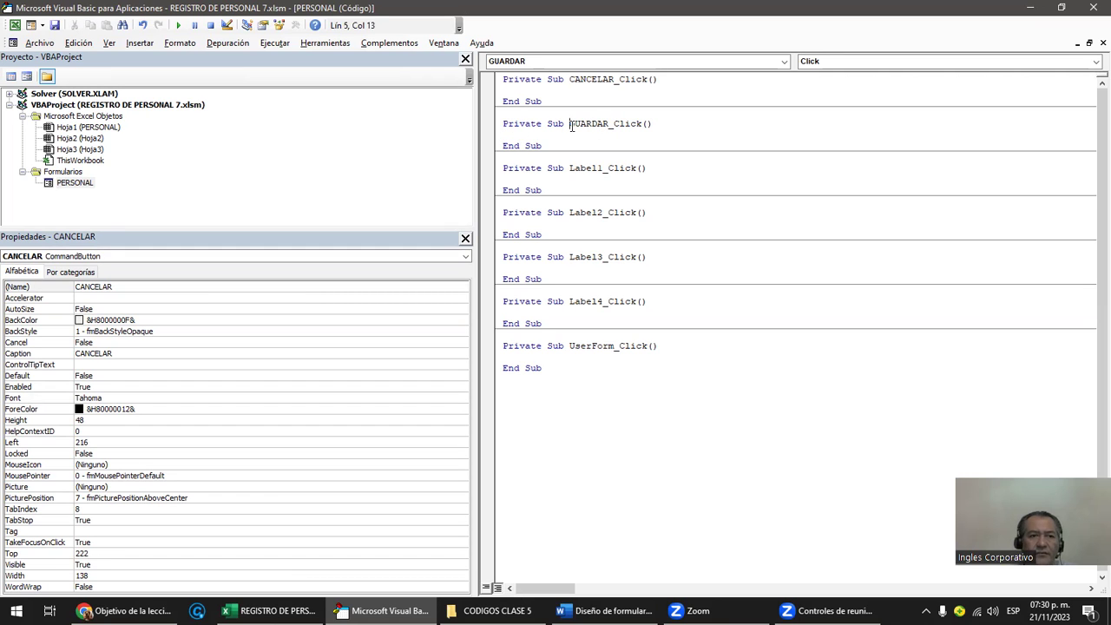
Step: Generate UserForm_Click, review each procedure, and reopen the PERSONAL form's design
double_click(91, 184)
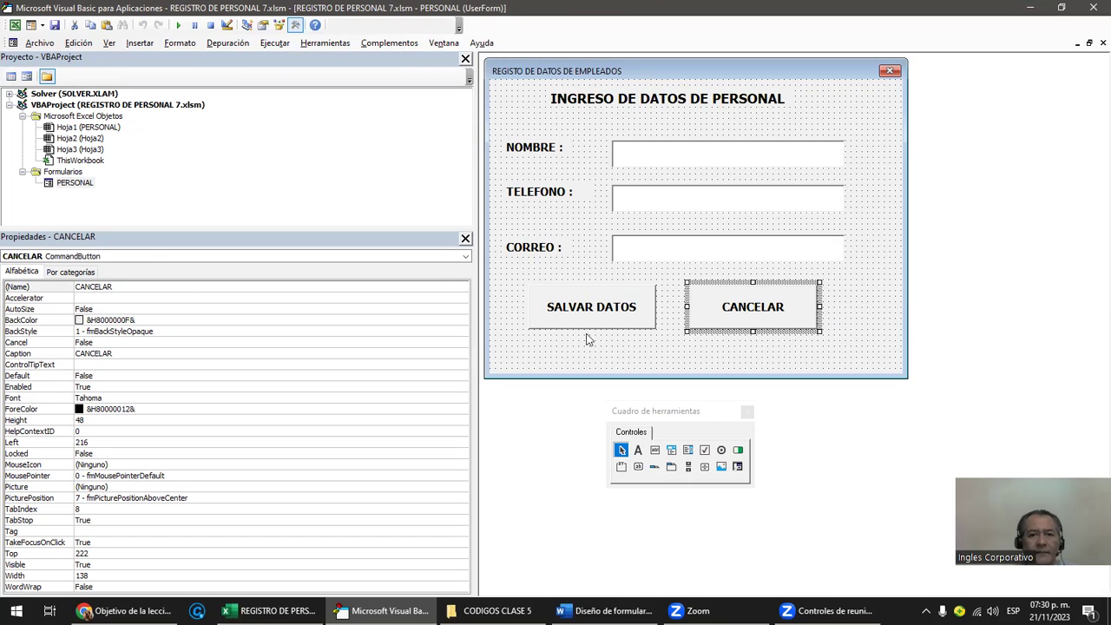
double_click(876, 356)
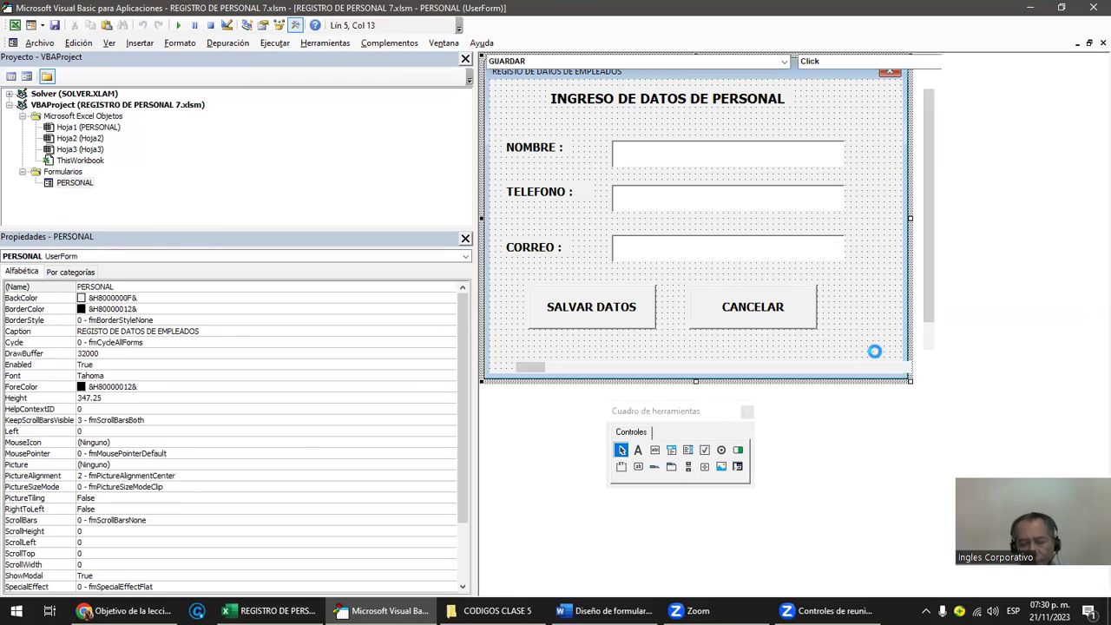
left_click(513, 87)
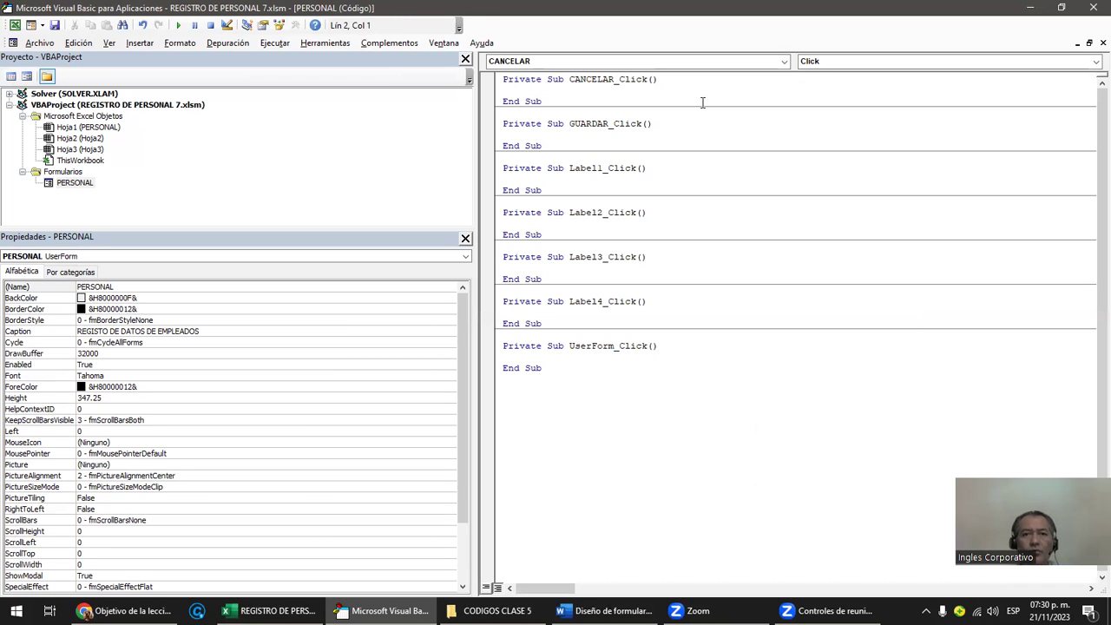
left_click(621, 134)
left_click(604, 213)
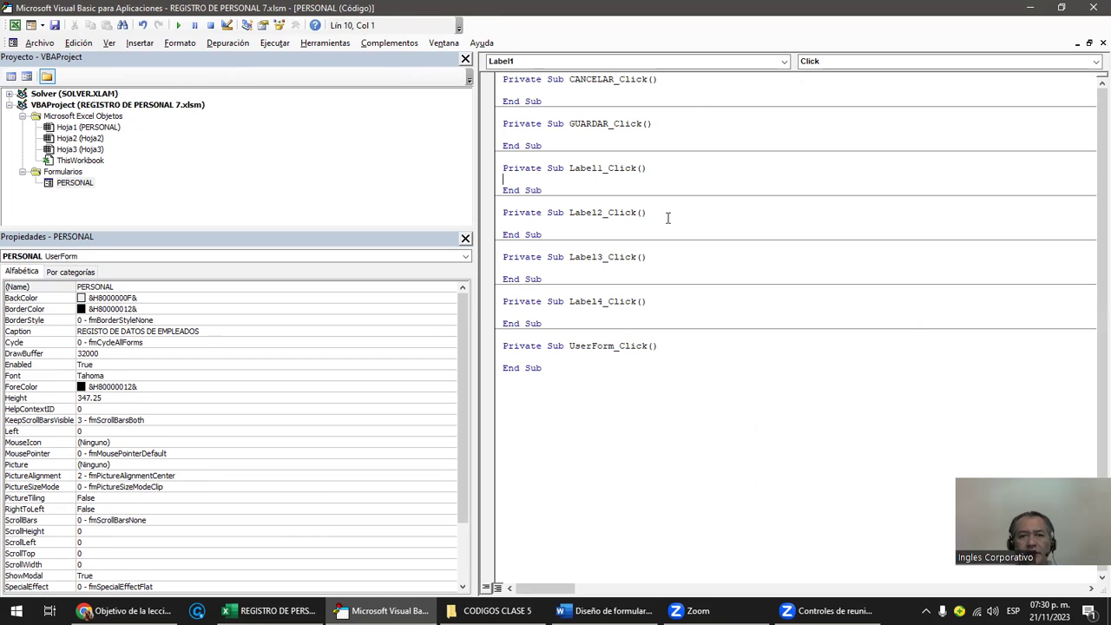
left_click(627, 310)
left_click(634, 358)
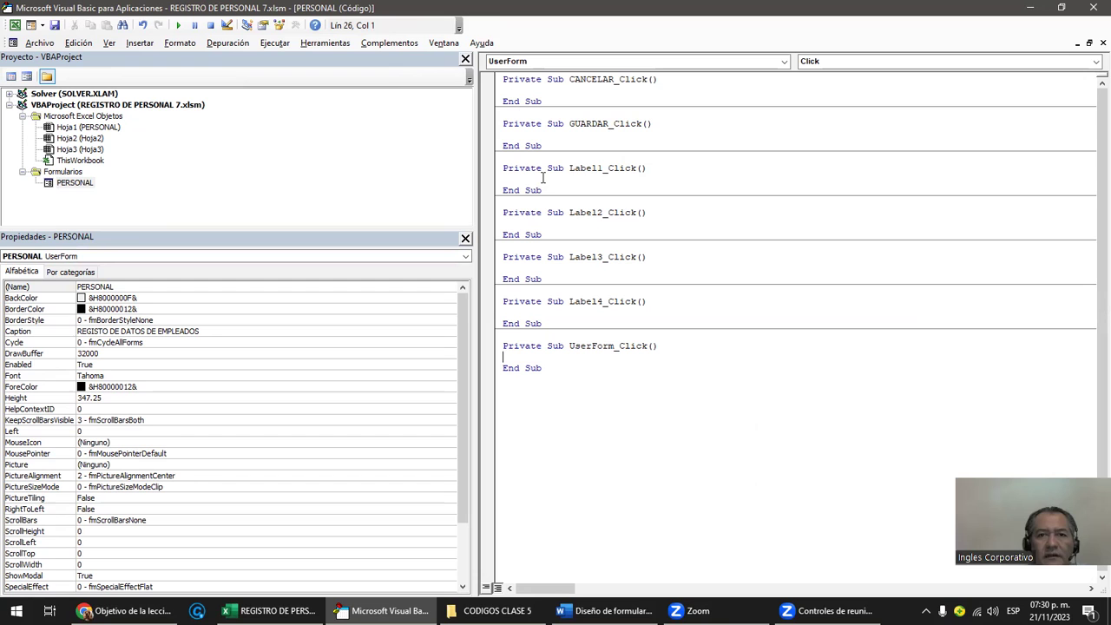
double_click(78, 185)
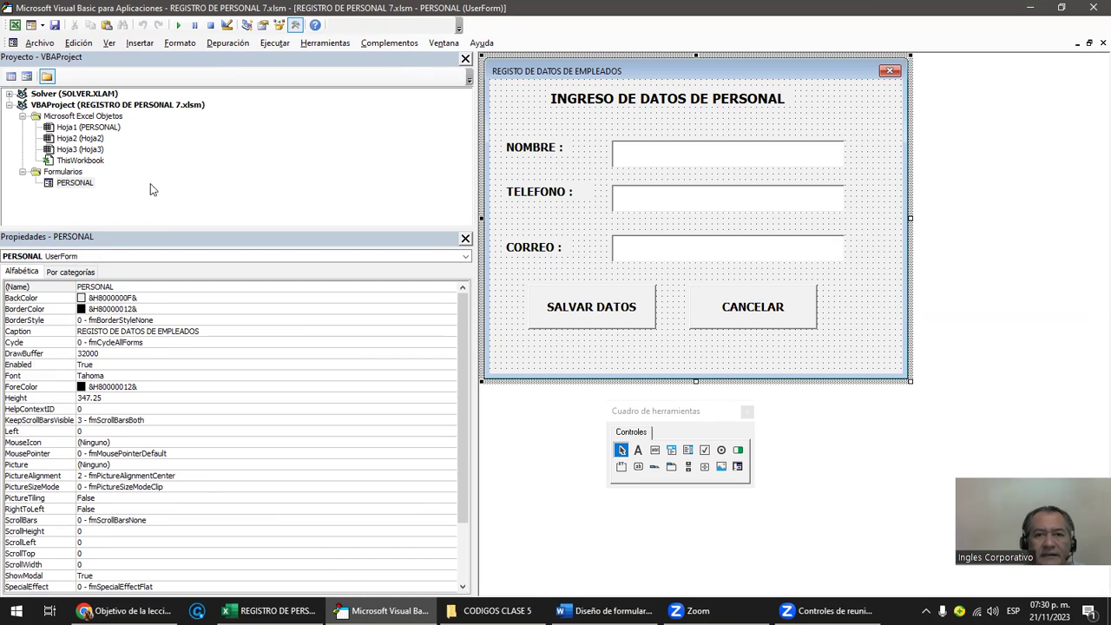
Step: Generate empty NOMBRE_Change, TELEFONO_Change and CORREO_Change procedures from the three designer textboxes
double_click(678, 153)
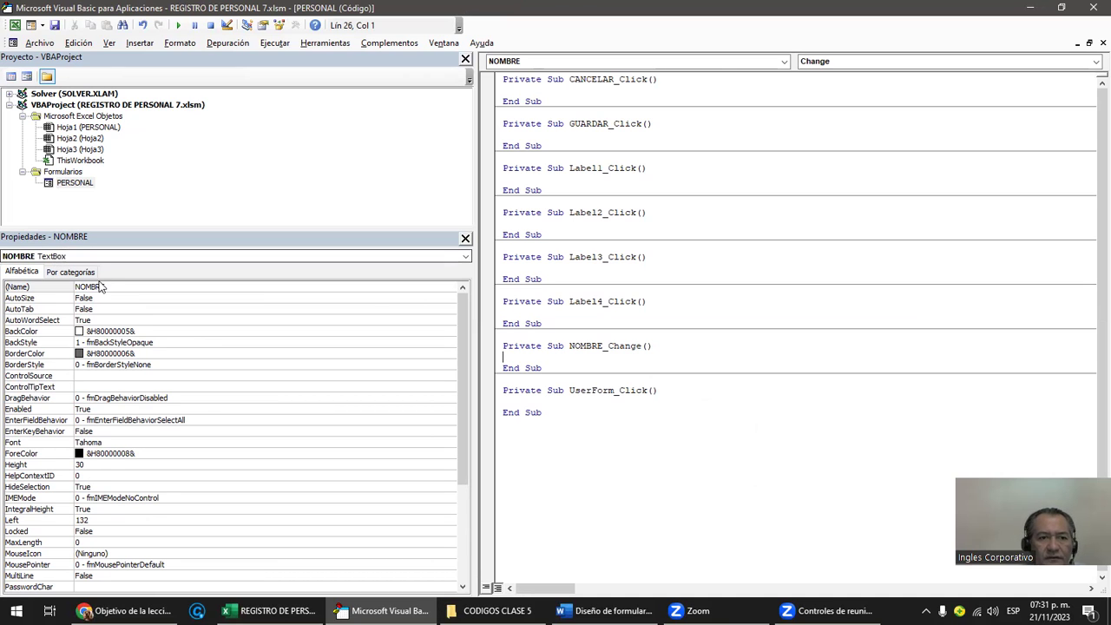
double_click(77, 183)
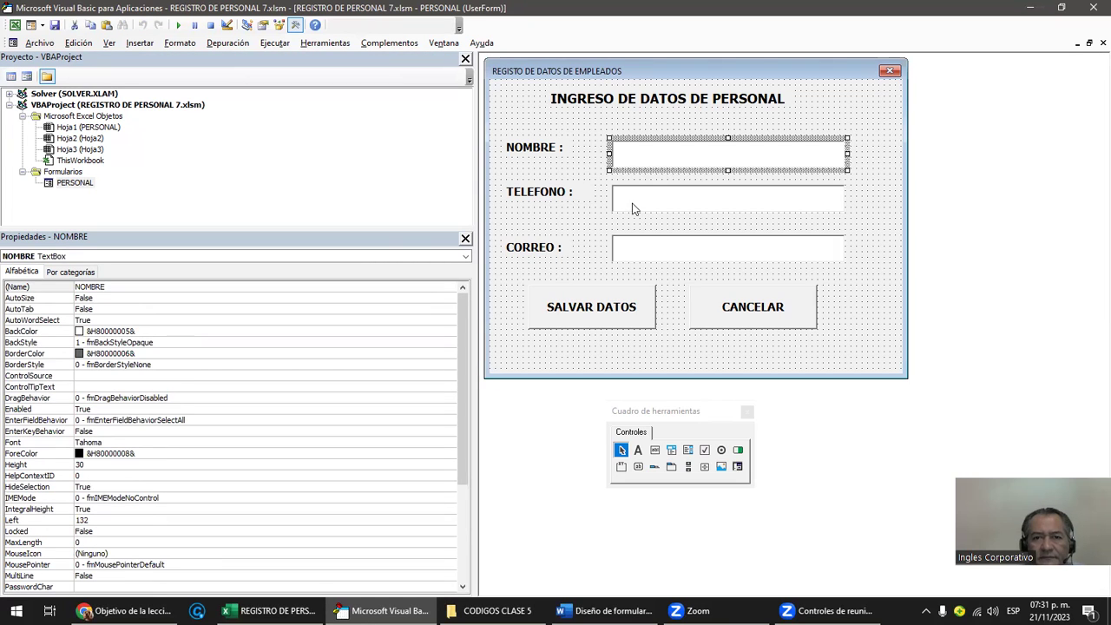
double_click(672, 196)
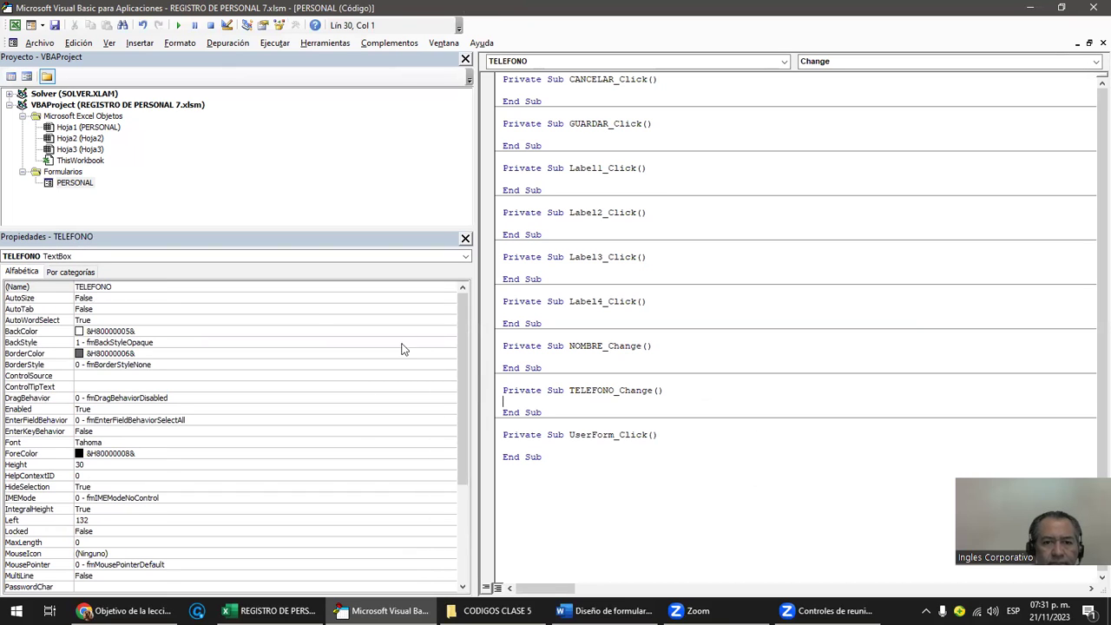
left_click(74, 184)
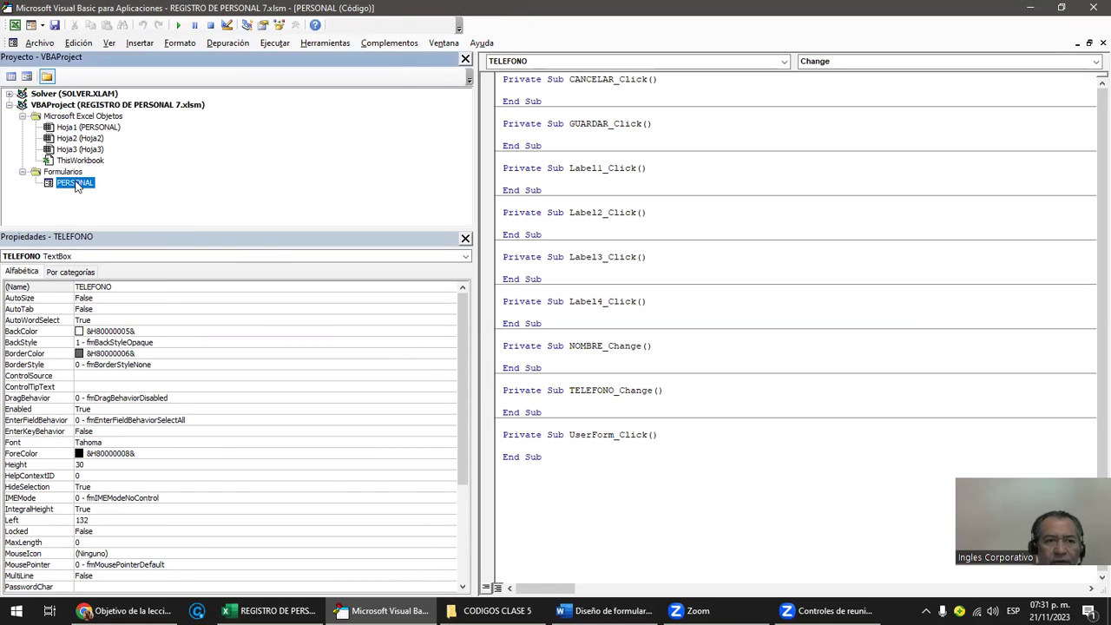
double_click(77, 185)
double_click(627, 256)
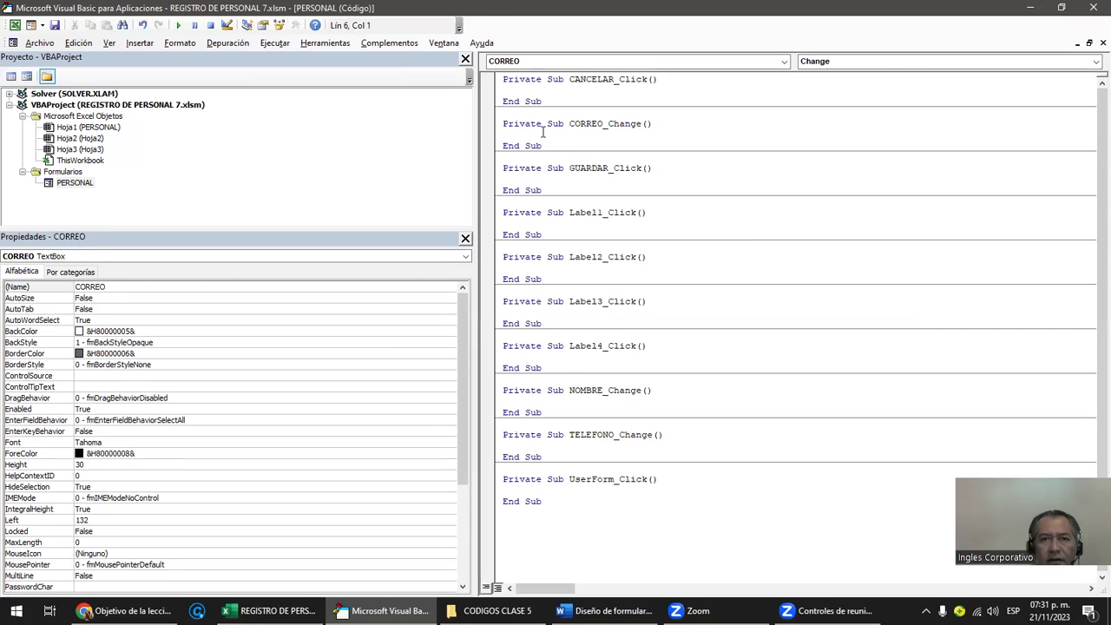
left_click_drag(555, 92, 653, 486)
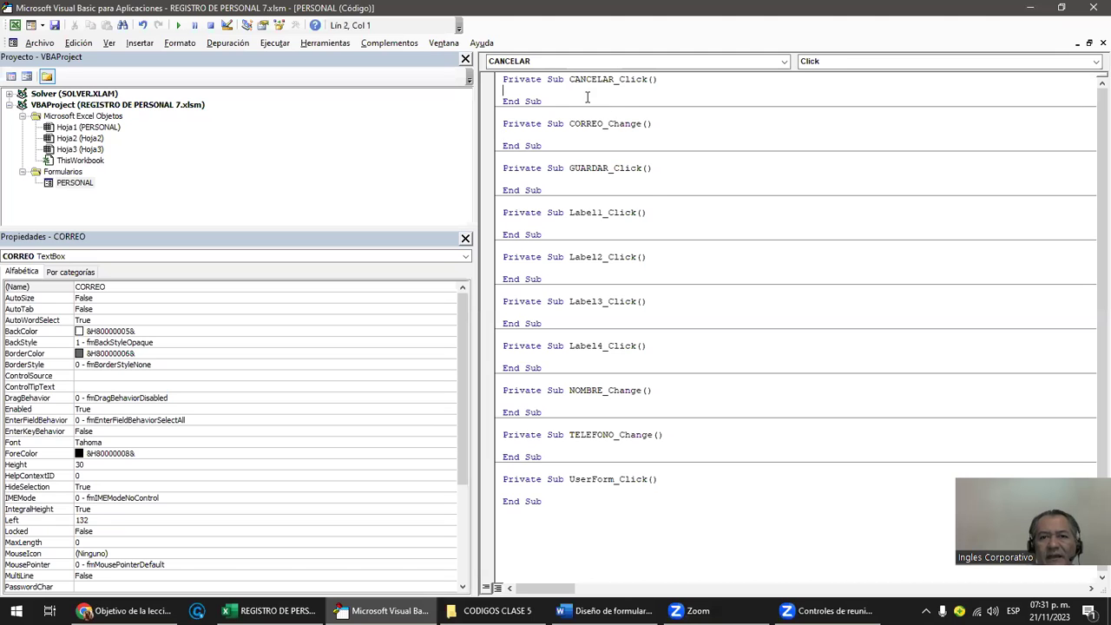
left_click(587, 509)
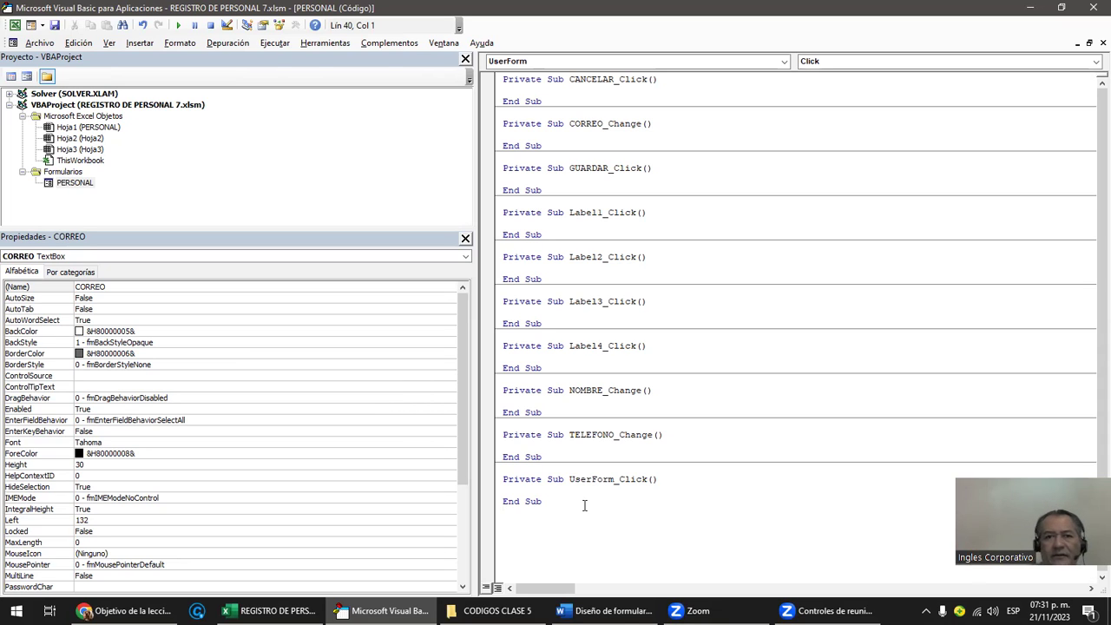
Step: Step through the form code from CANCELAR_Click down to UserForm_Click
left_click(587, 91)
left_click(580, 125)
left_click(581, 171)
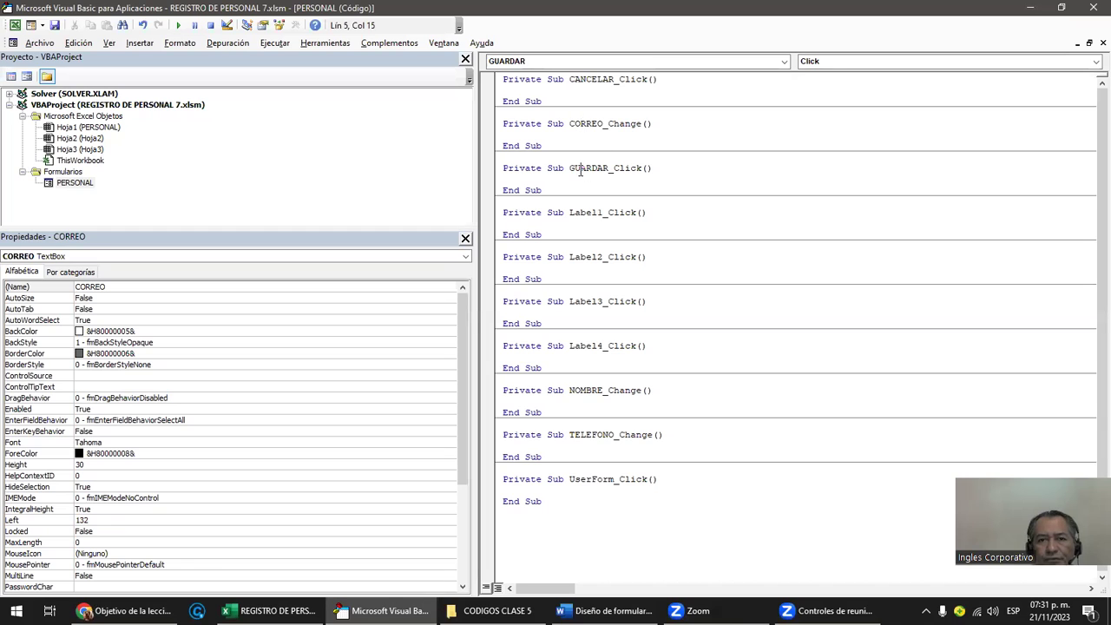
left_click(602, 212)
left_click(616, 258)
left_click(618, 302)
left_click(622, 346)
left_click(617, 390)
left_click(632, 434)
left_click(612, 480)
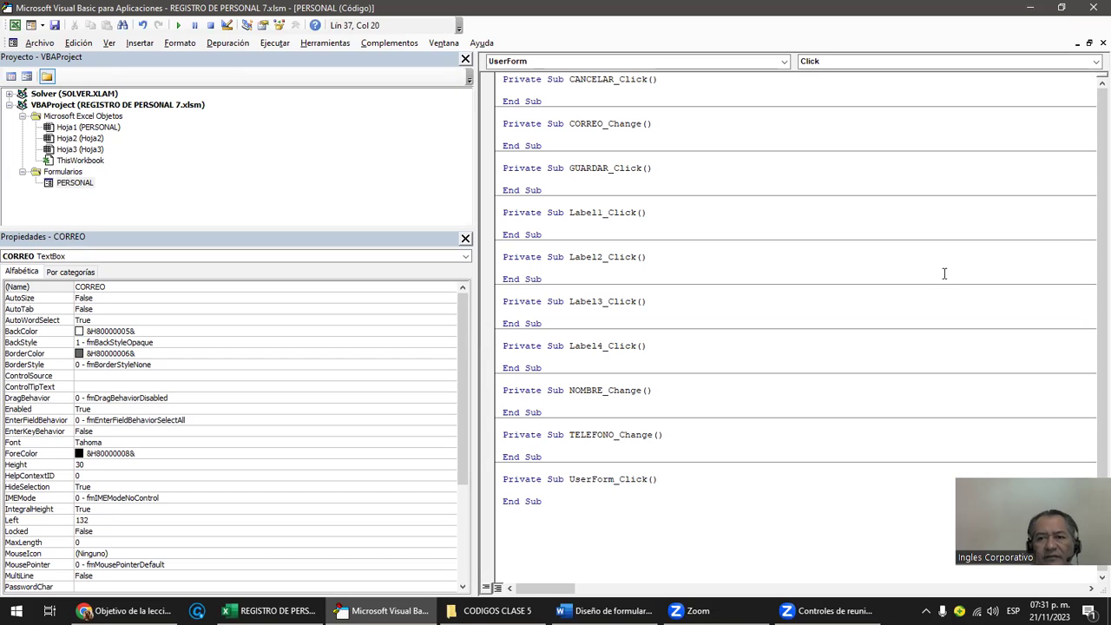
Step: Reopen the PERSONAL form design and open the form's own code view
left_click(66, 185)
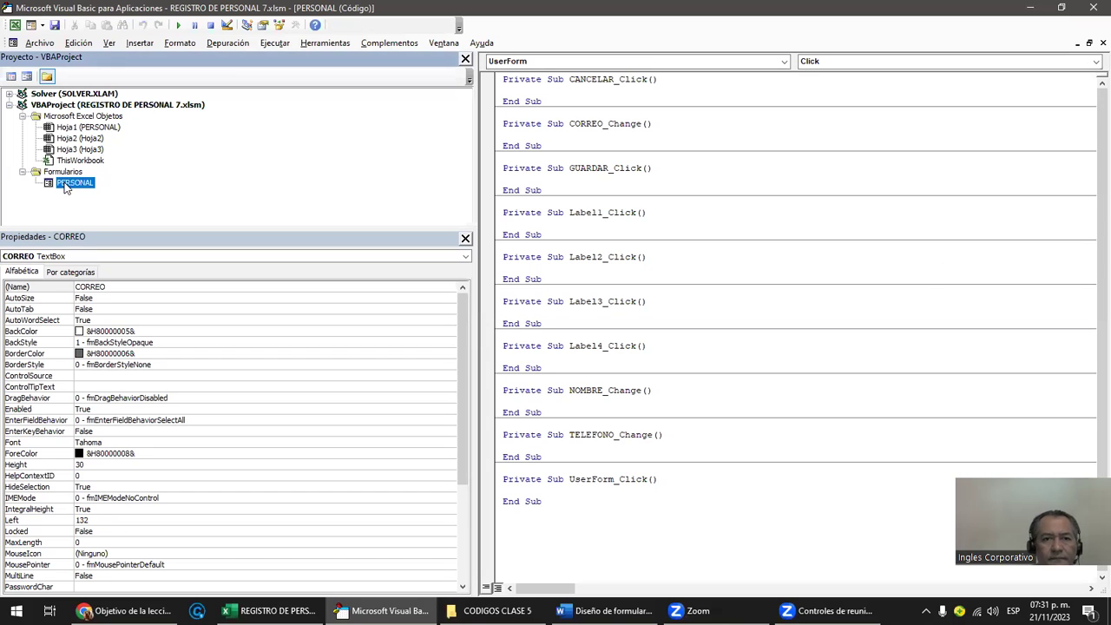
double_click(66, 184)
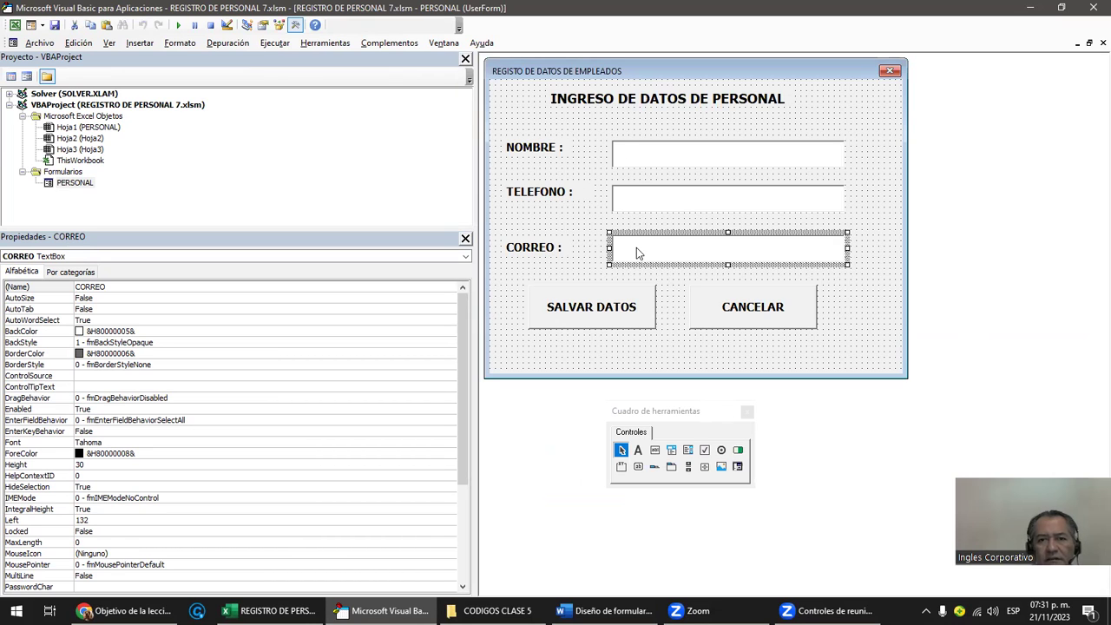
left_click(875, 369)
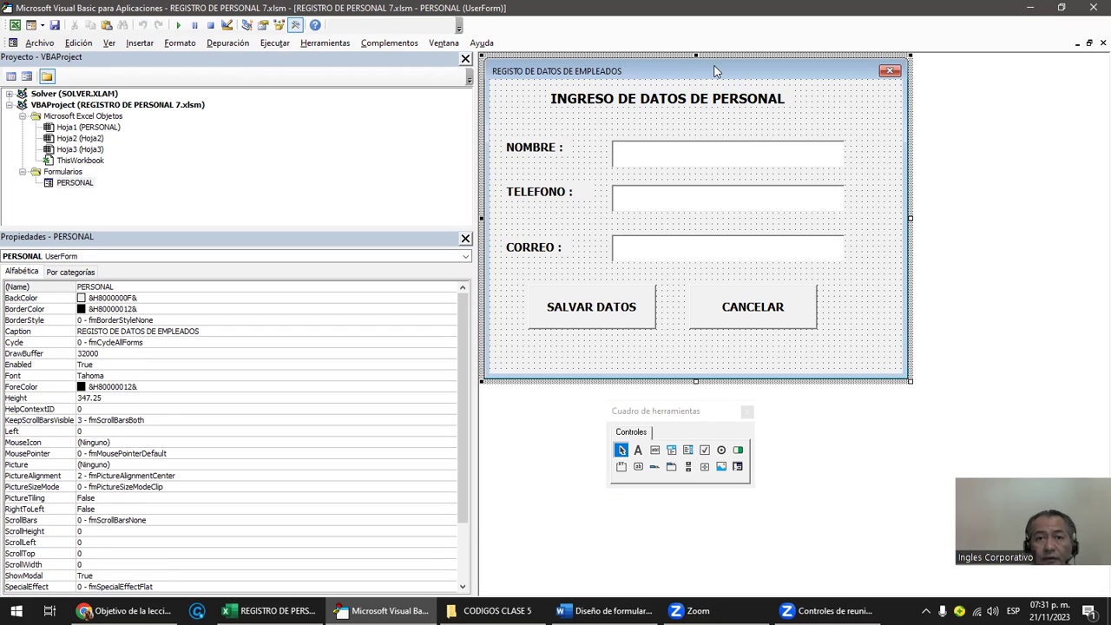
double_click(865, 353)
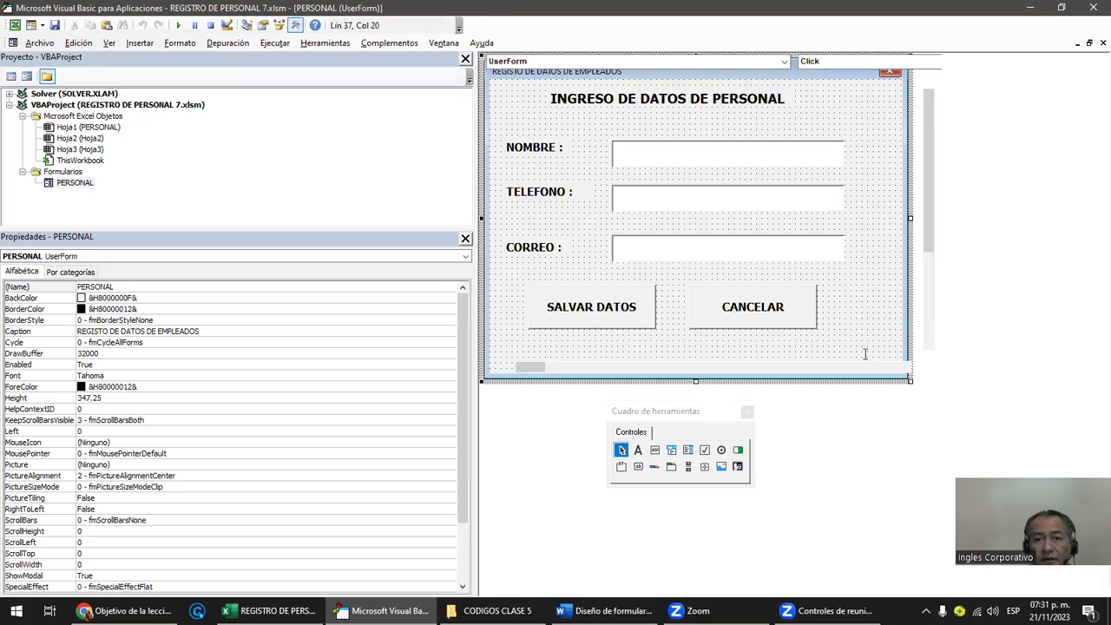
mouse_move(506, 84)
left_mouse_down()
mouse_move(607, 466)
mouse_move(542, 504)
left_mouse_up()
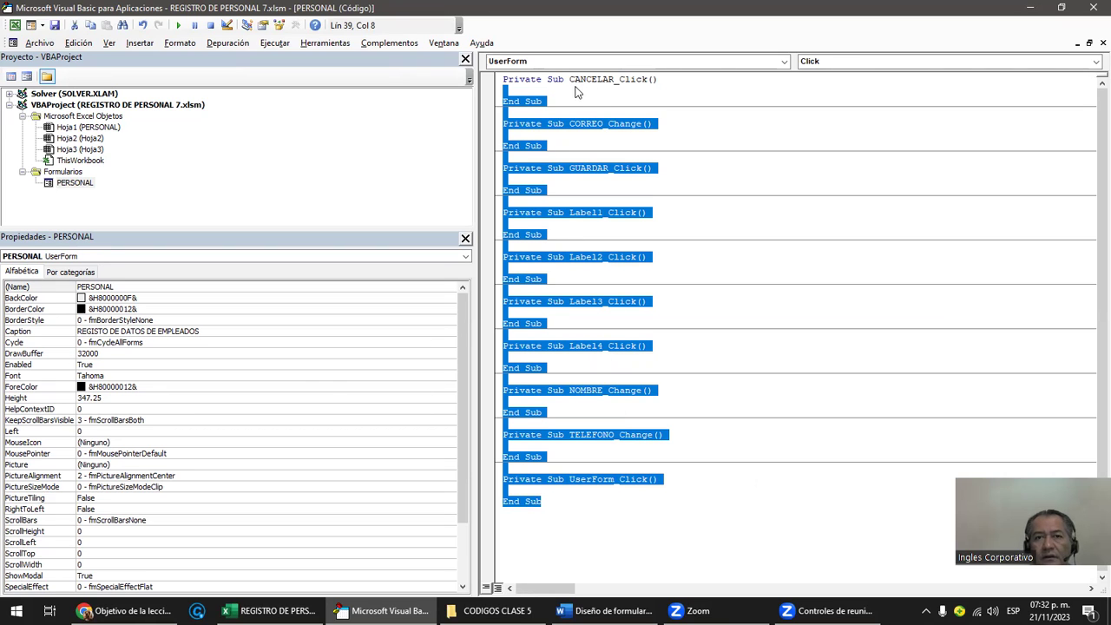
left_click(531, 135)
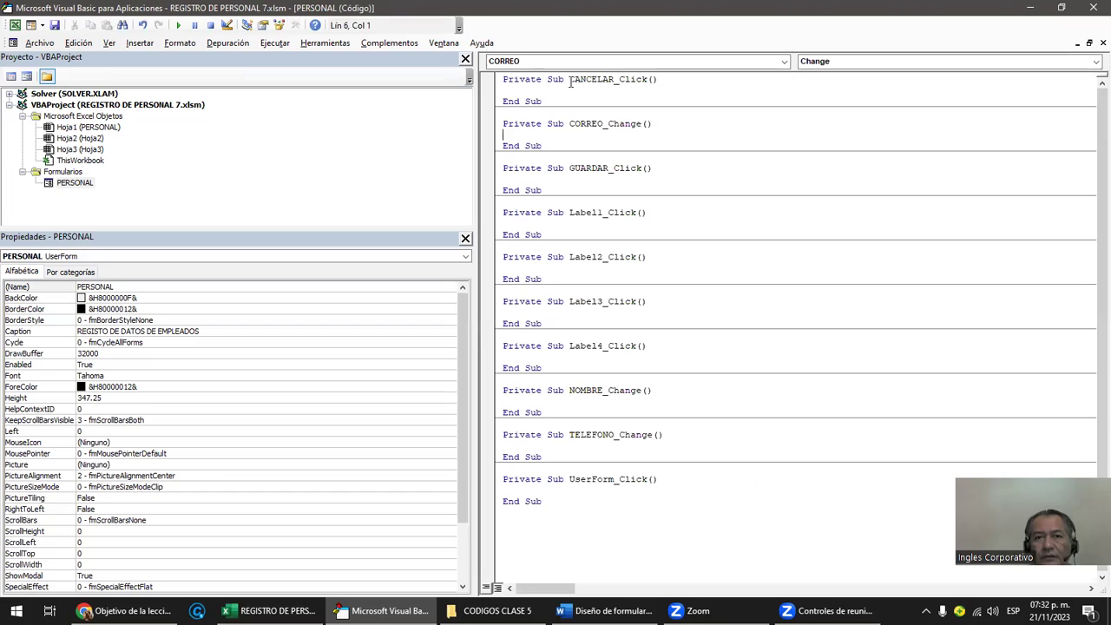
Step: Add blank lines inside the CANCELAR_Click procedure
left_click_drag(570, 79, 654, 80)
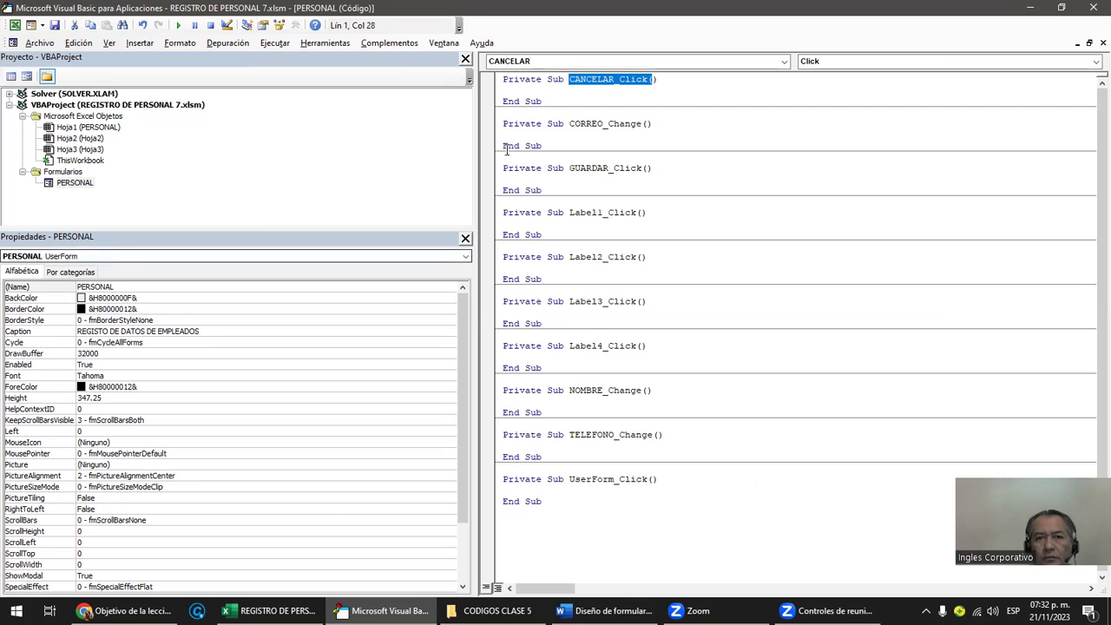
key("Left")
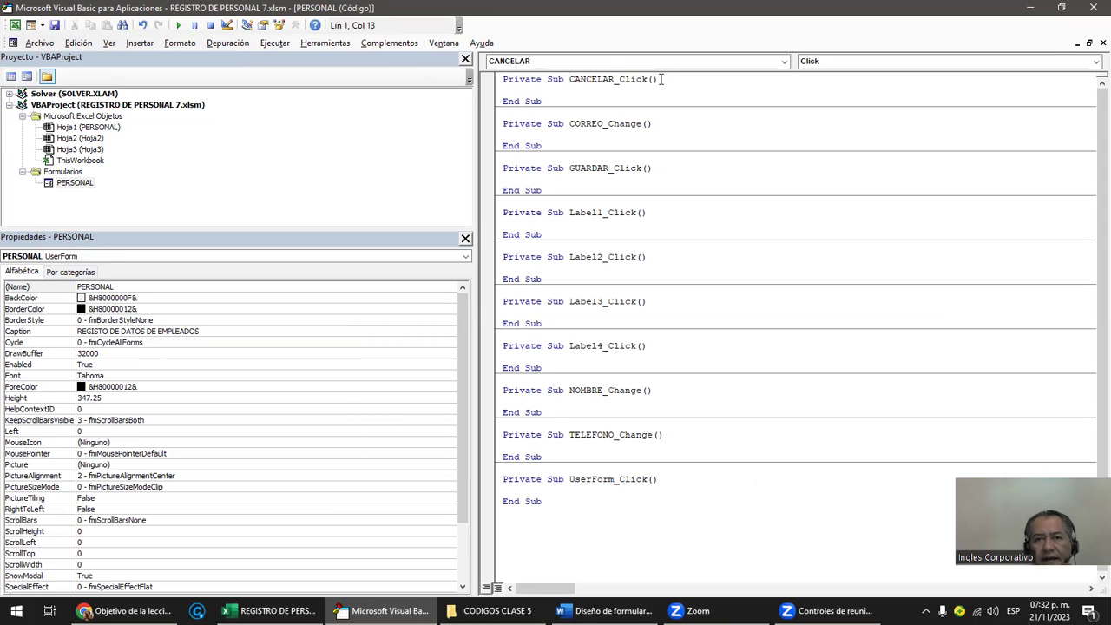
left_click(578, 96)
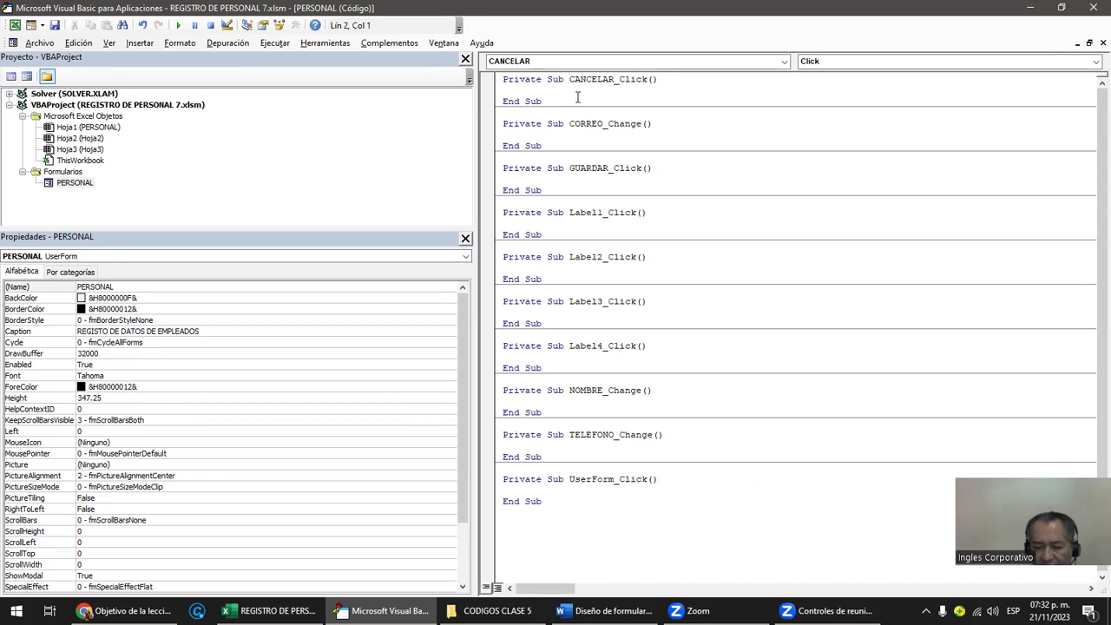
key("Return")
key("Return")
key("Return")
left_click(503, 100)
key("shift+Down")
key("shift+Down")
key("shift+Down")
key("shift+Down")
key("shift+Up")
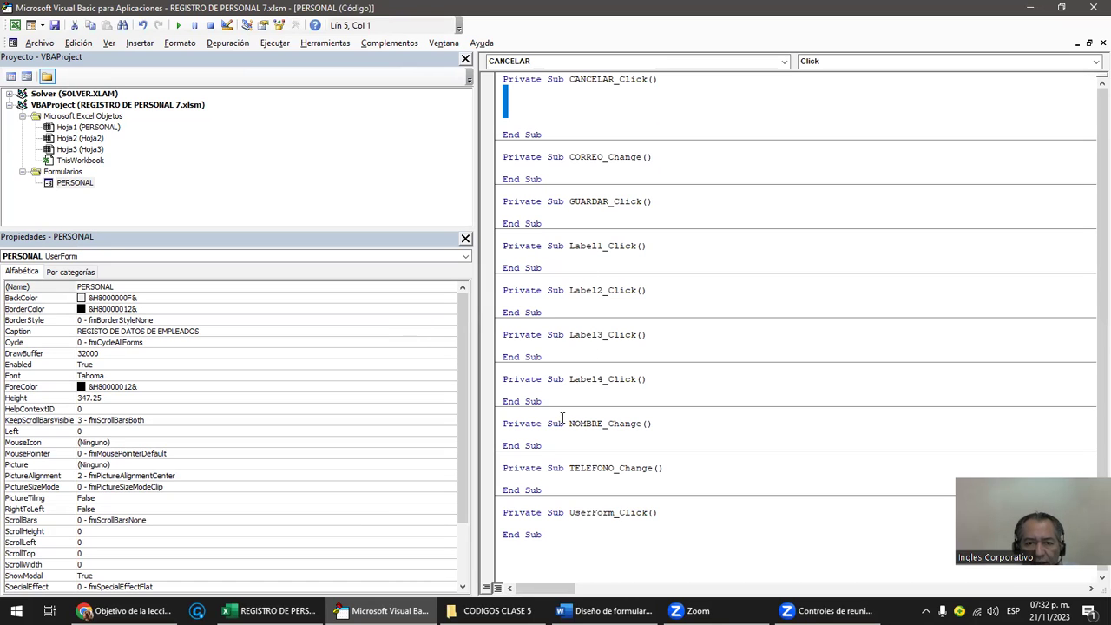
Step: Add a blank line inside NOMBRE_Change and return to the PERSONAL form design
left_click(678, 427)
key("Return")
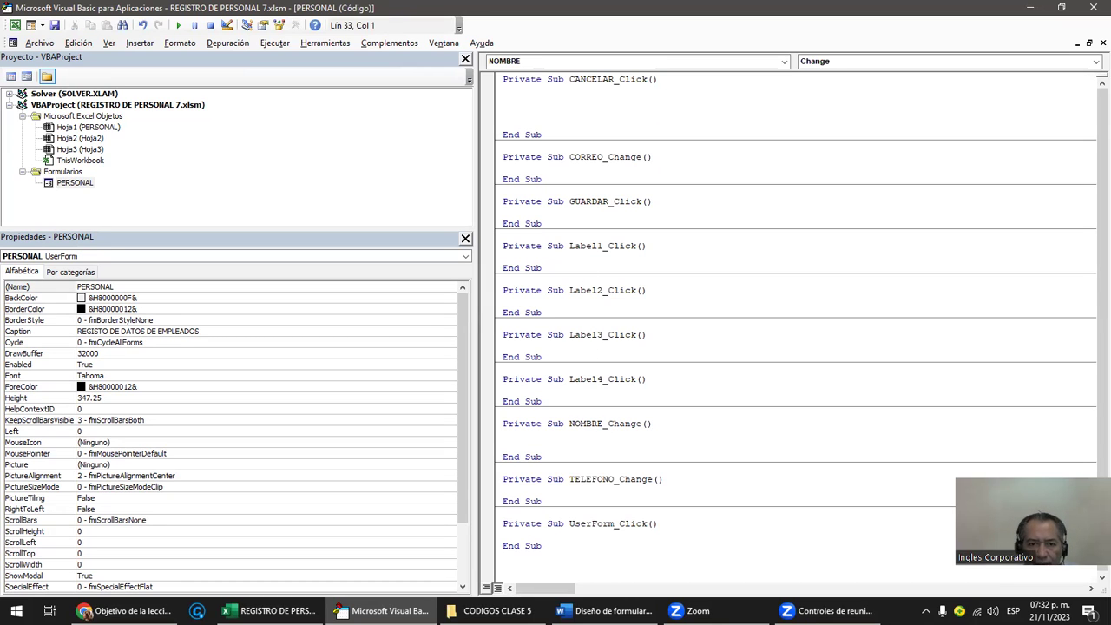
left_click_drag(513, 423, 613, 466)
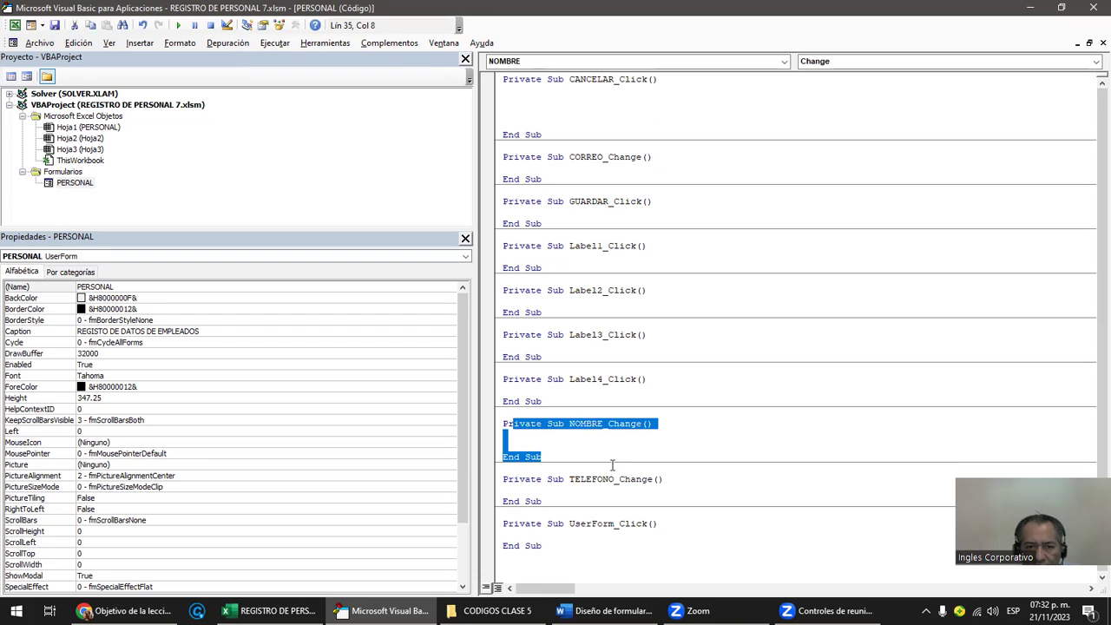
left_click(524, 442)
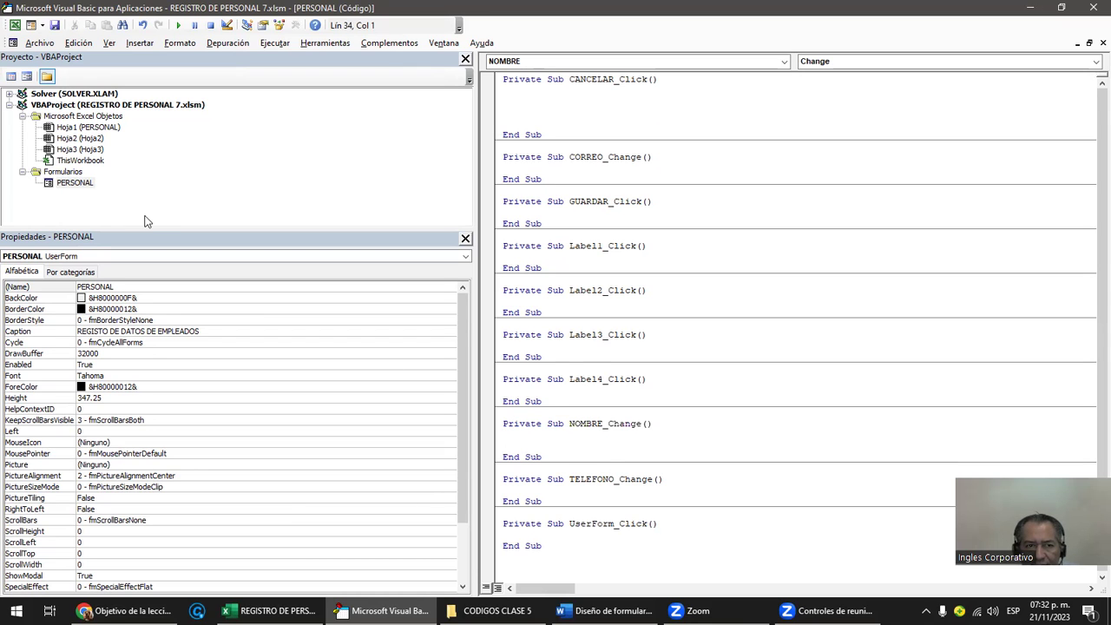
double_click(78, 184)
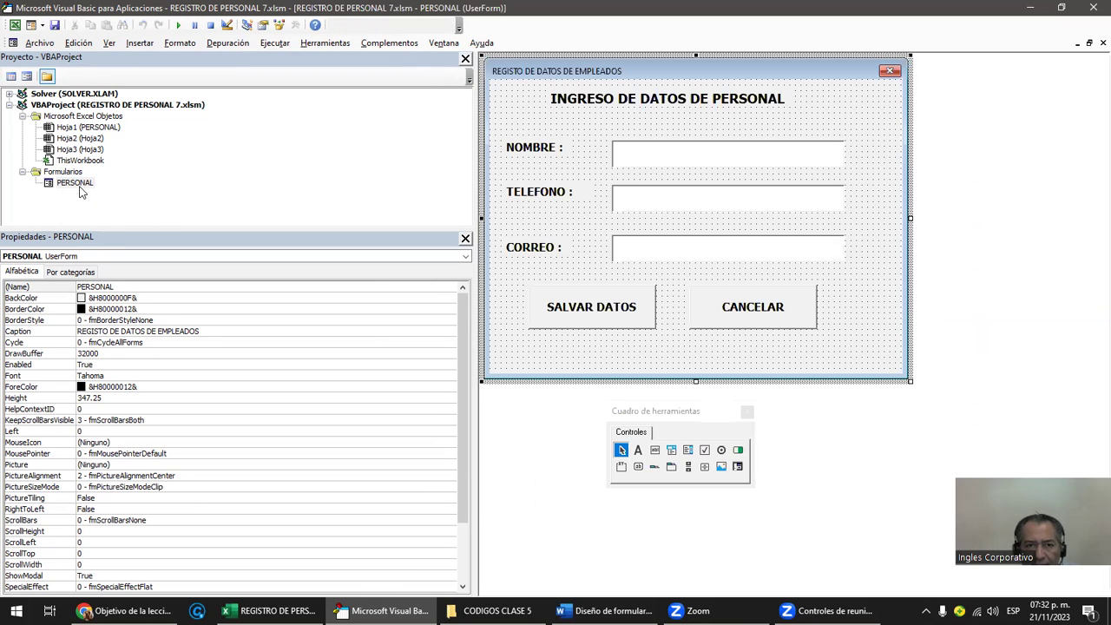
Step: Open the NOMBRE field's code and mark the blank lines in NOMBRE_Change
double_click(640, 154)
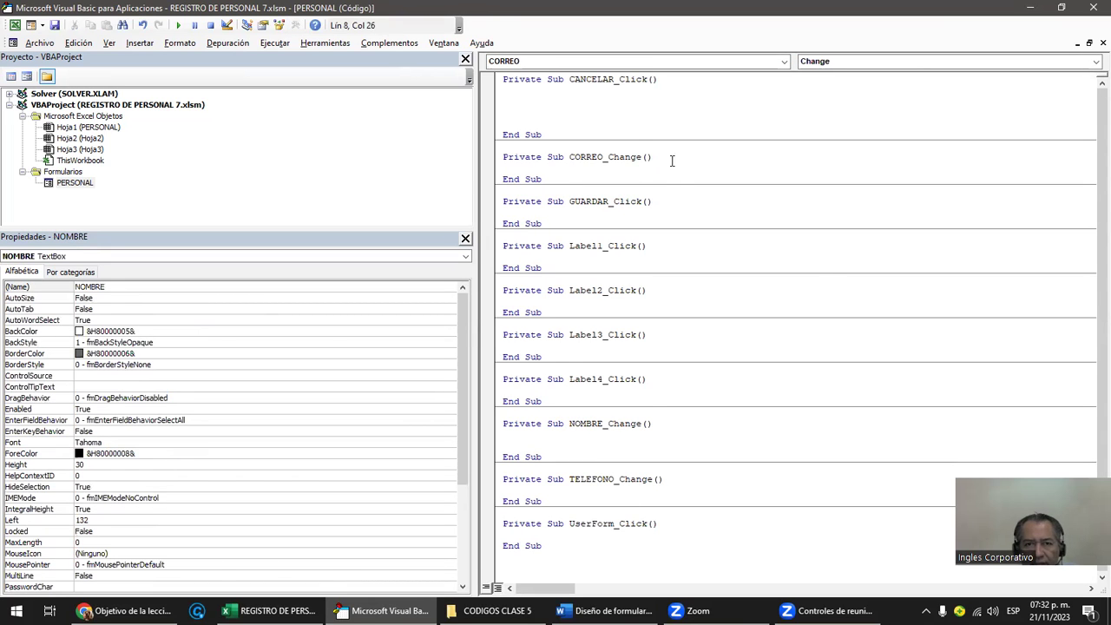
double_click(55, 186)
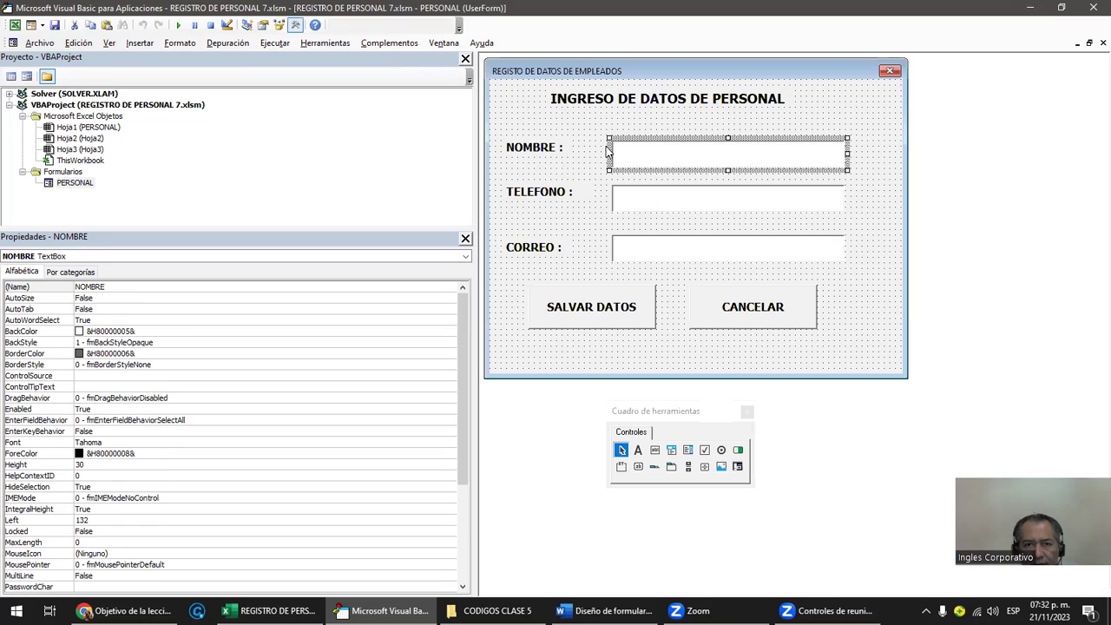
double_click(640, 155)
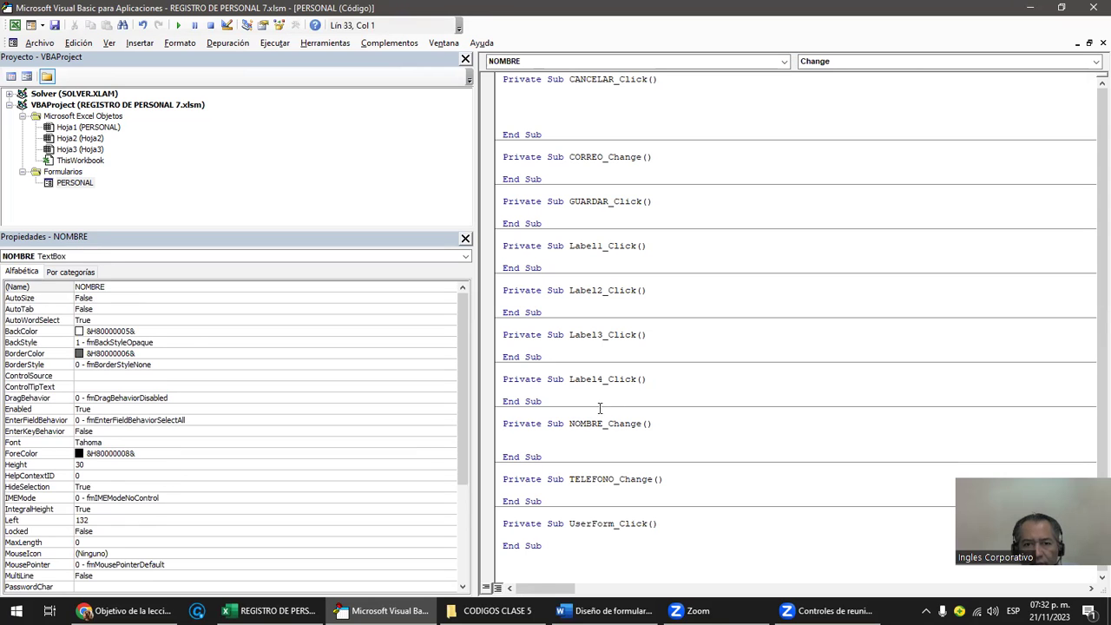
key("shift+Down")
key("shift+Down")
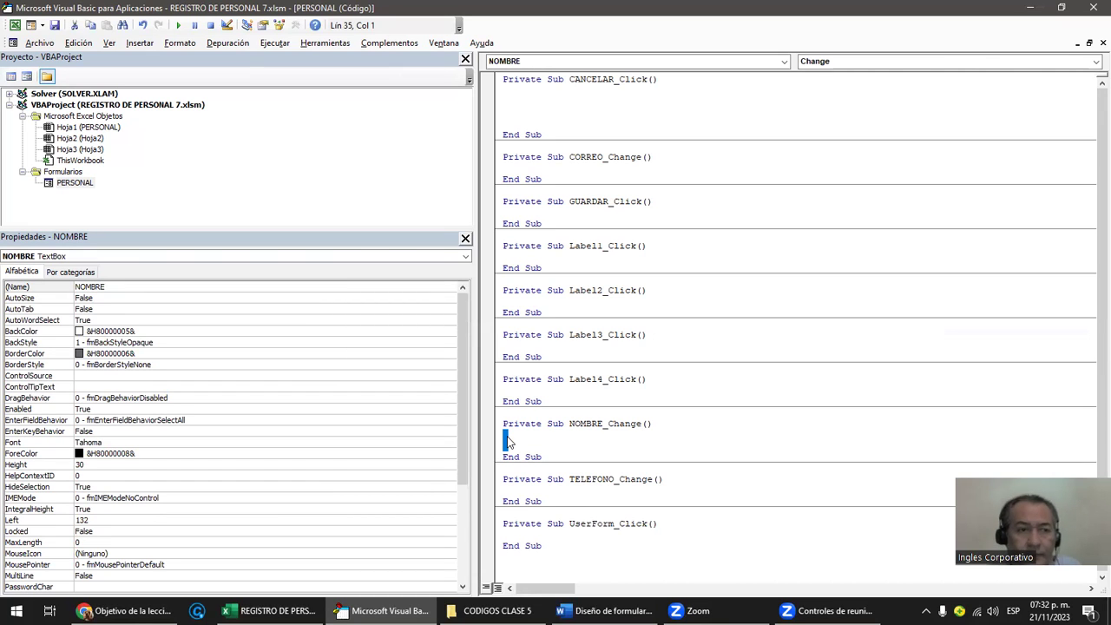
Step: Open the CANCELAR button's and NOMBRE label's click procedures from the form design
double_click(73, 184)
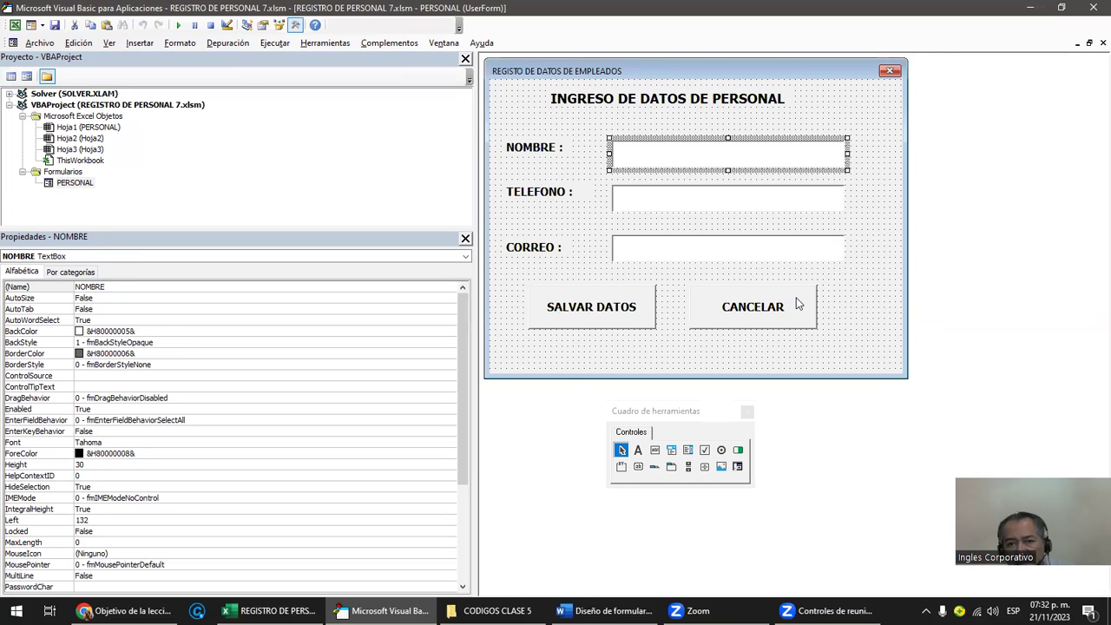
double_click(797, 303)
left_click_drag(505, 93, 529, 108)
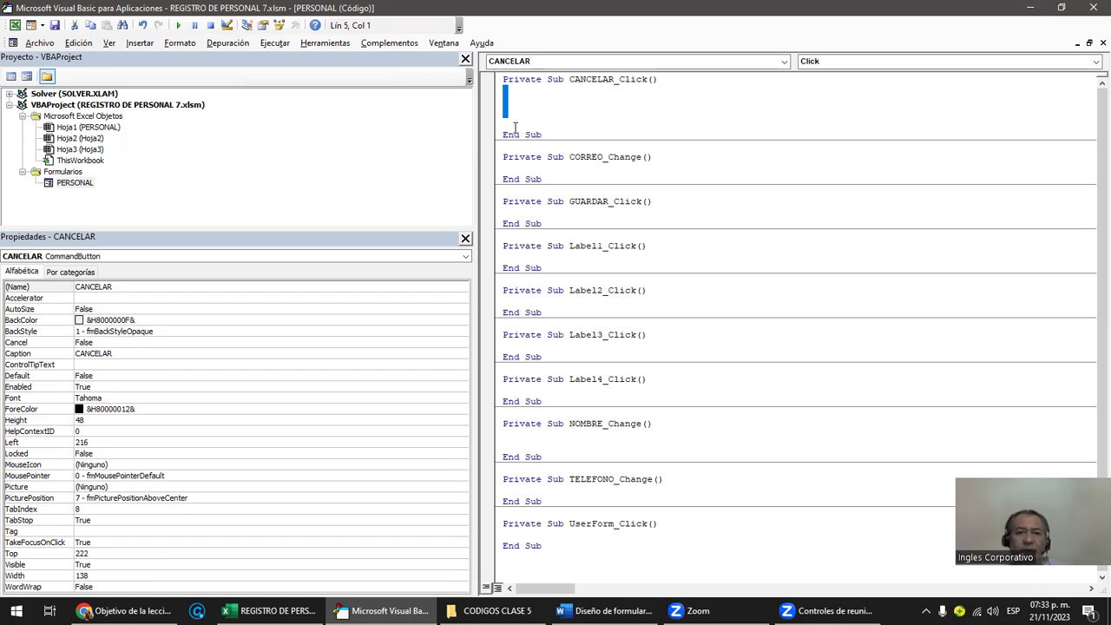
double_click(84, 189)
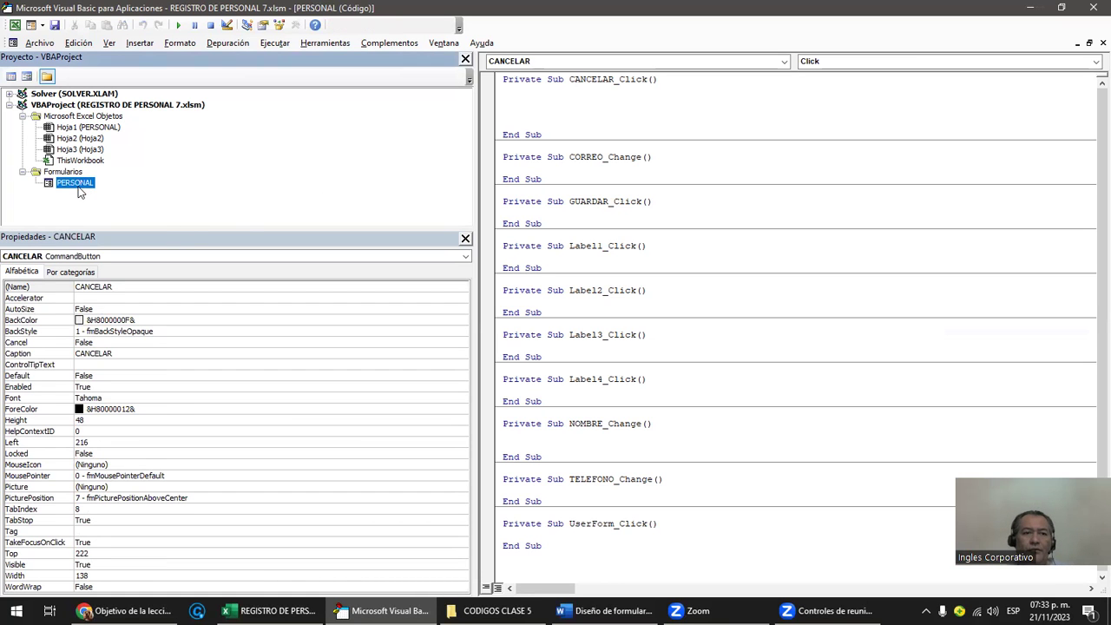
left_click(534, 153)
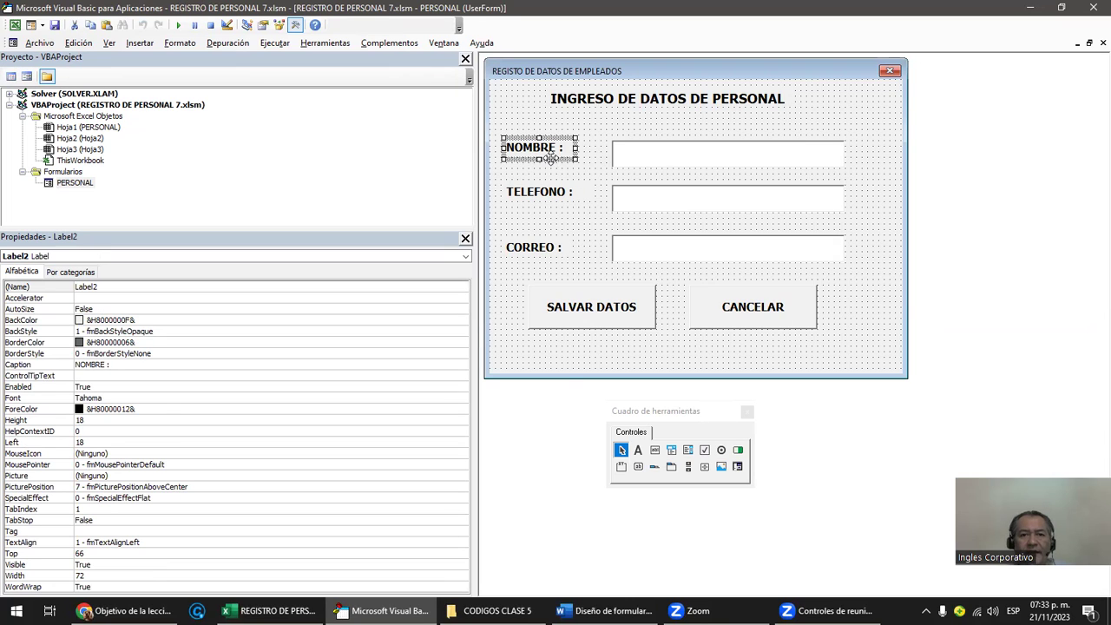
double_click(549, 153)
left_click(523, 111)
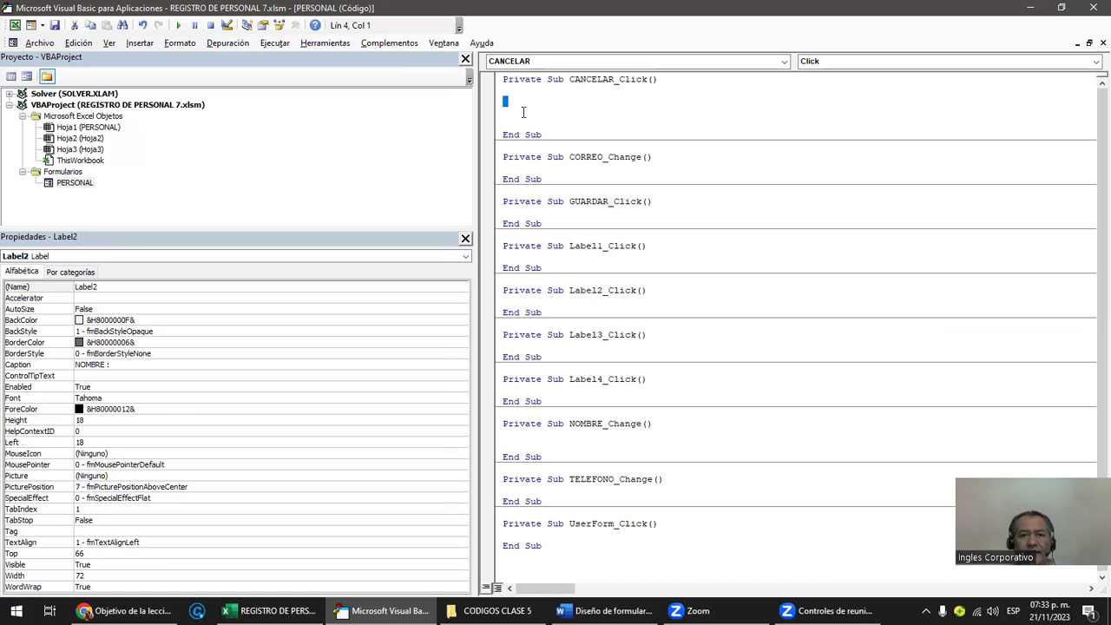
Step: Add a blank line inside the form's UserForm_Click procedure
double_click(76, 183)
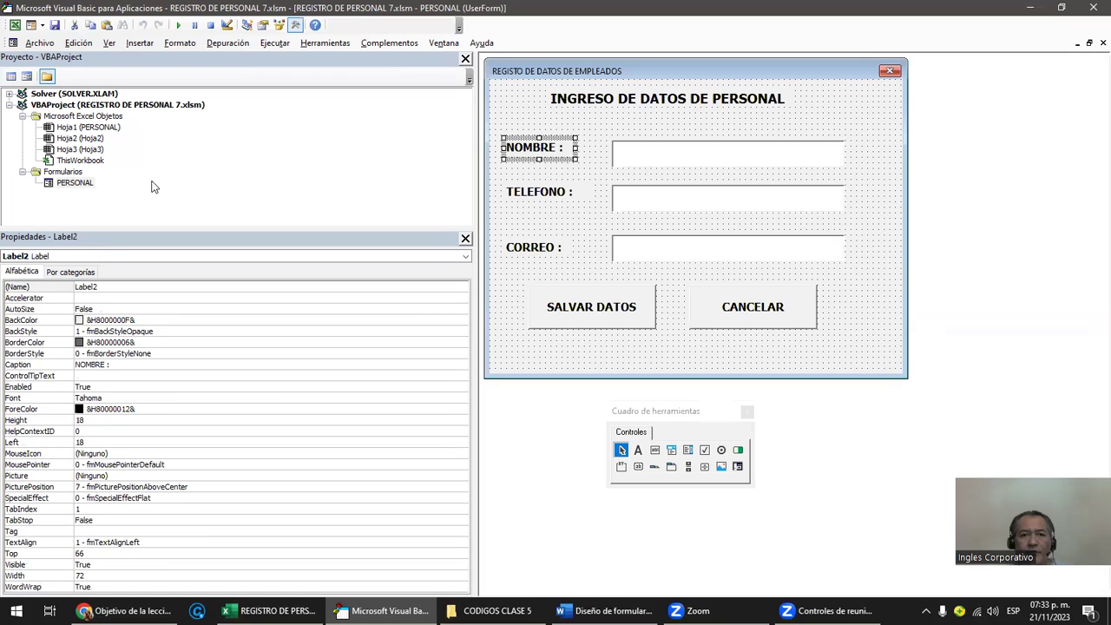
double_click(873, 362)
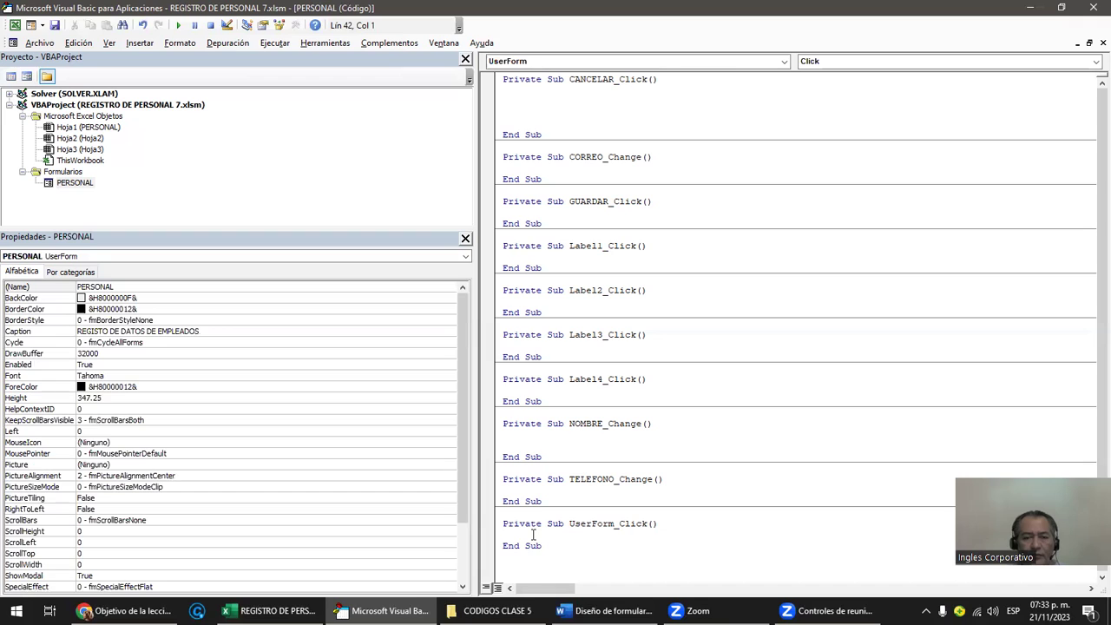
key("Return")
key("Return")
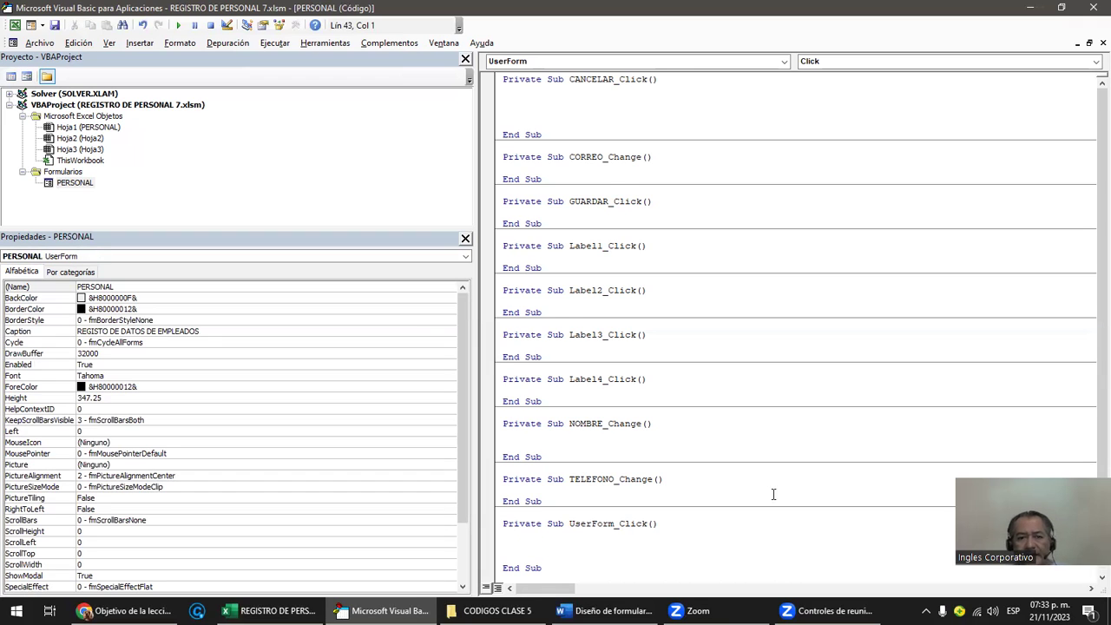
scroll(773, 494, "down", 1)
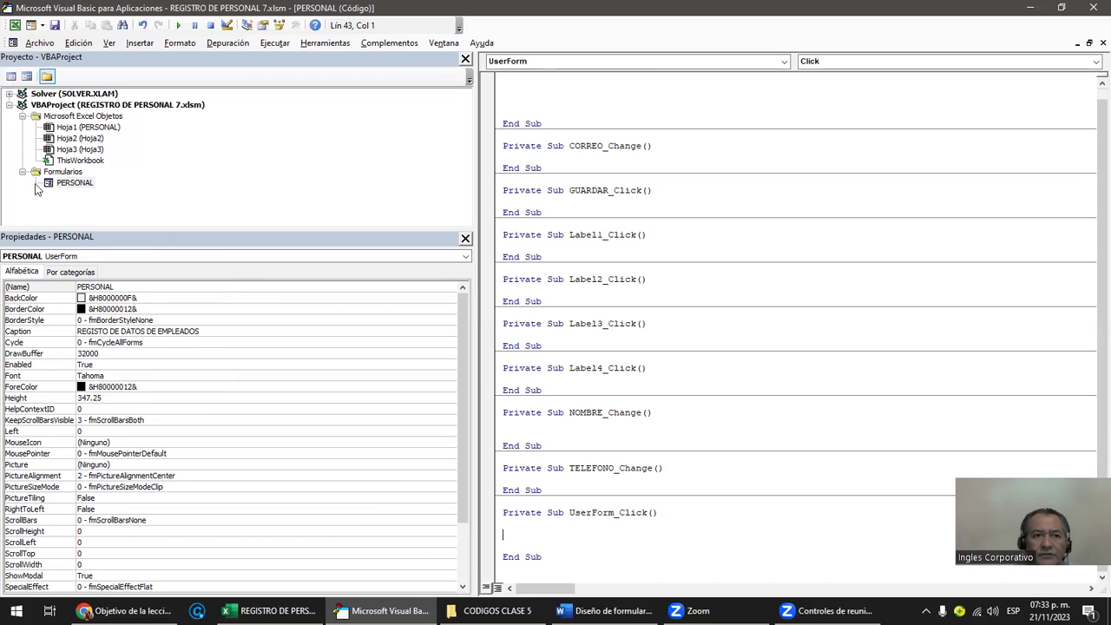
Step: Reopen the PERSONAL design and select the NOMBRE, TELEFONO and CORREO fields in turn
left_click(62, 186)
double_click(76, 185)
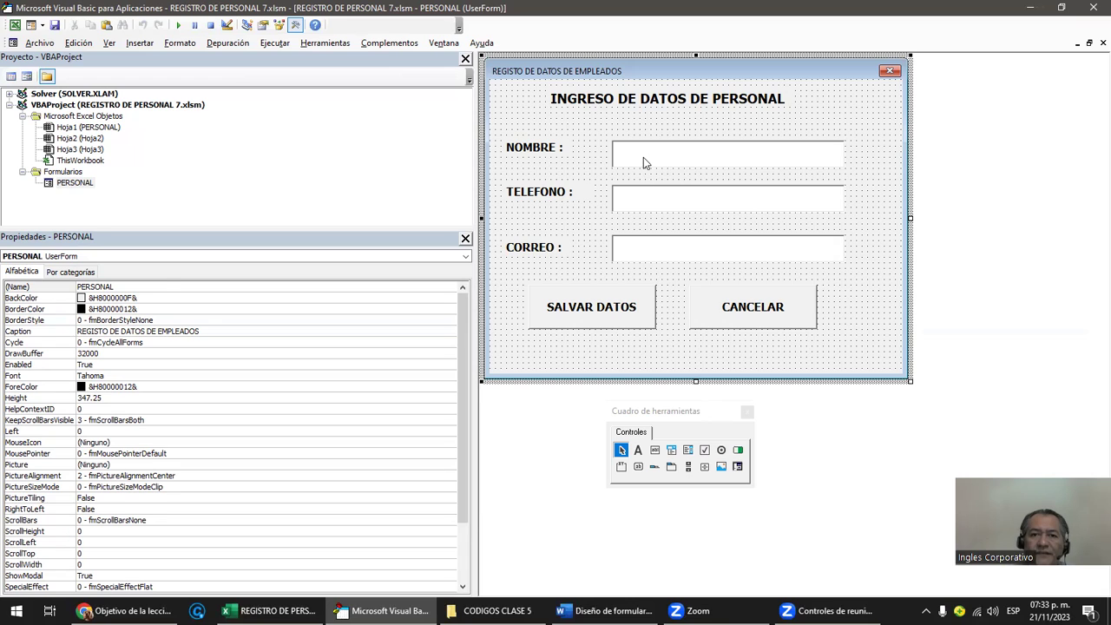
left_click(644, 158)
left_click(649, 205)
left_click(657, 249)
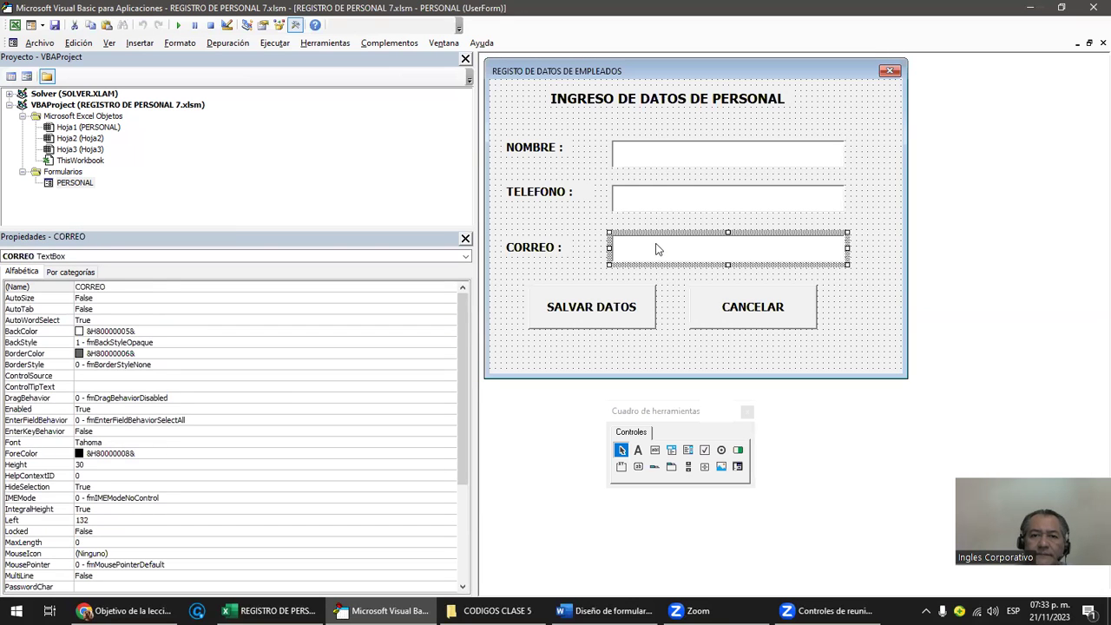
left_click(664, 156)
left_click(657, 197)
left_click(657, 247)
Step: Restore the editor beside Excel and mark cells A7:B7 below the headers
double_click(512, 10)
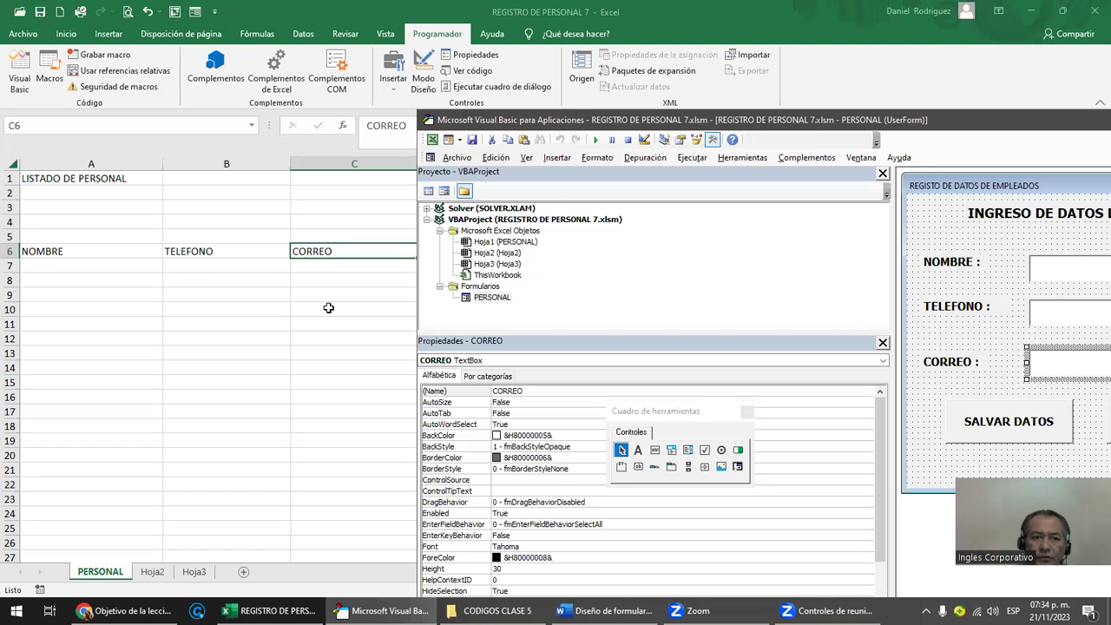
left_click_drag(712, 122, 591, 12)
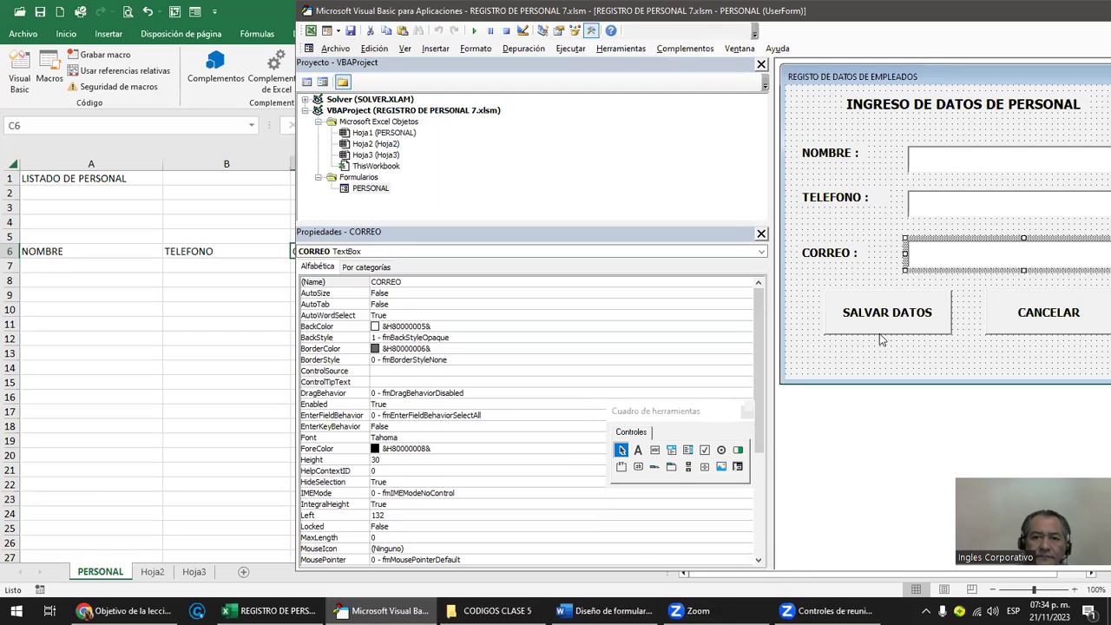
left_click(926, 162)
left_click(930, 212)
left_click(938, 257)
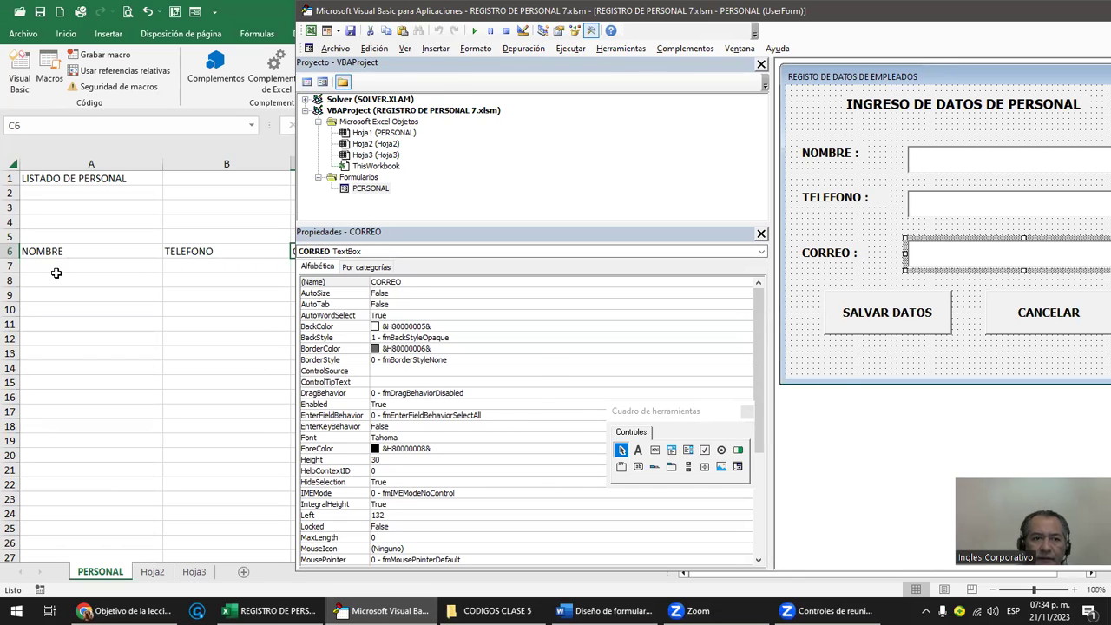
left_click_drag(57, 272, 225, 266)
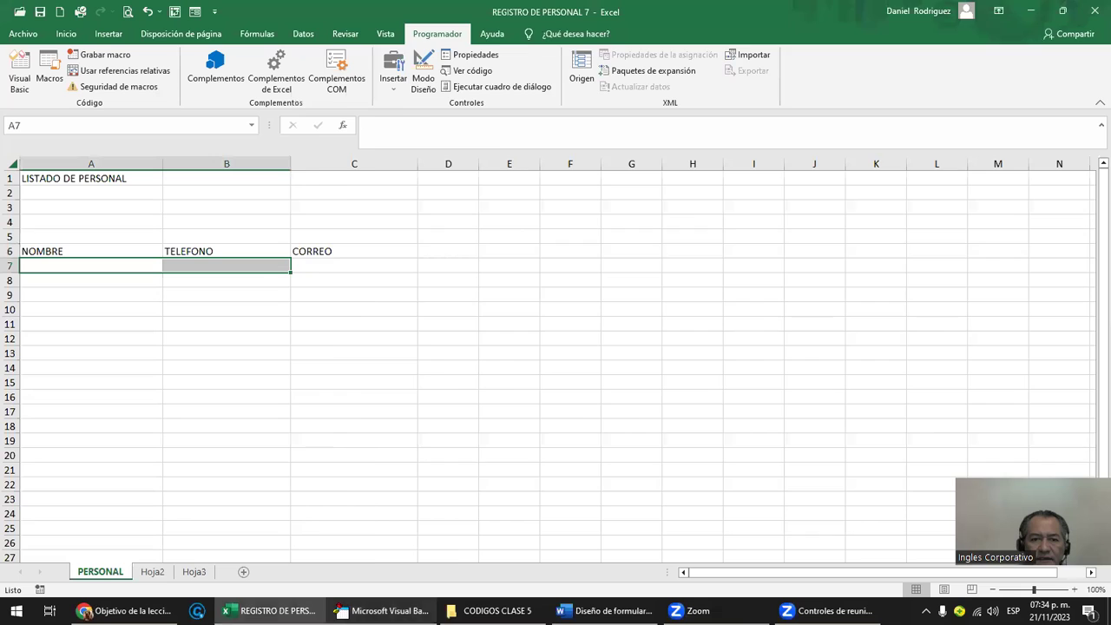
Step: Maximize the VBA editor again and open the form's event code
left_click(382, 611)
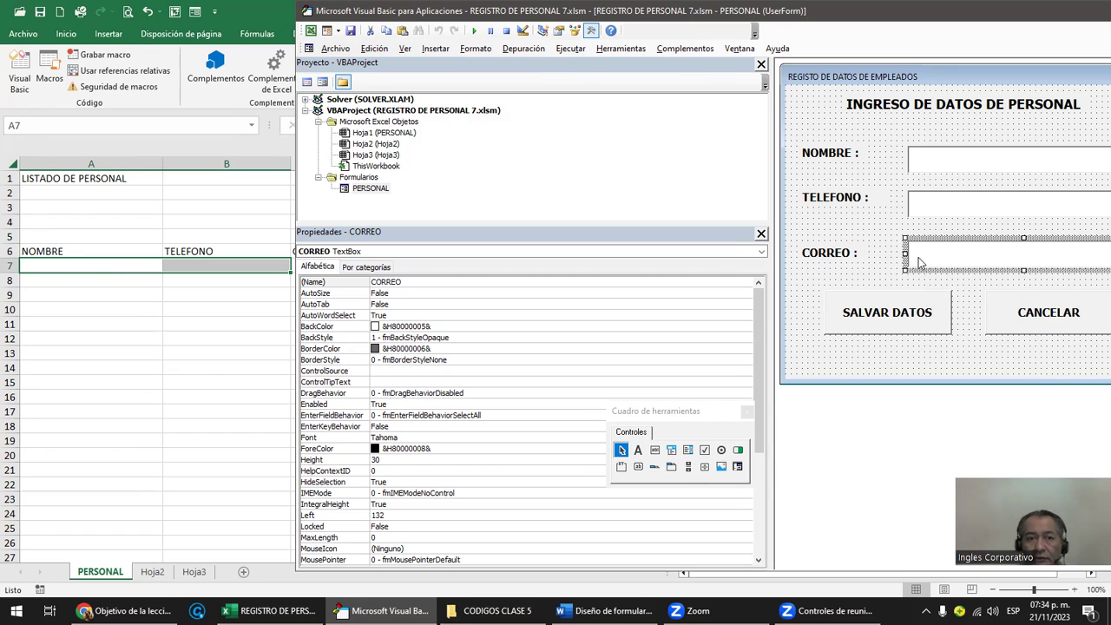
double_click(898, 18)
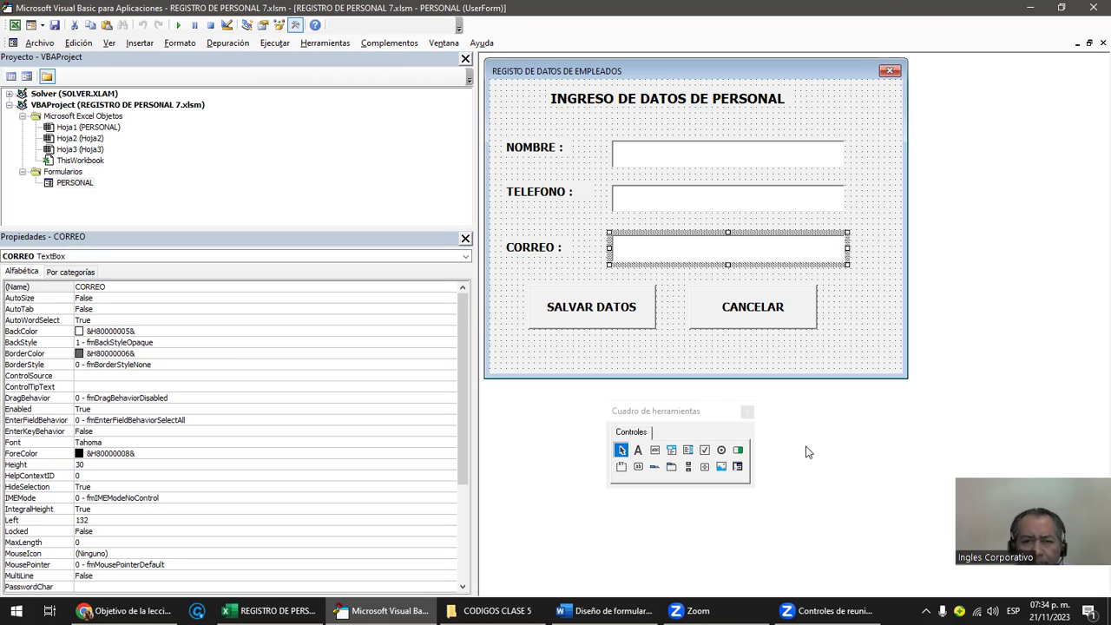
double_click(839, 358)
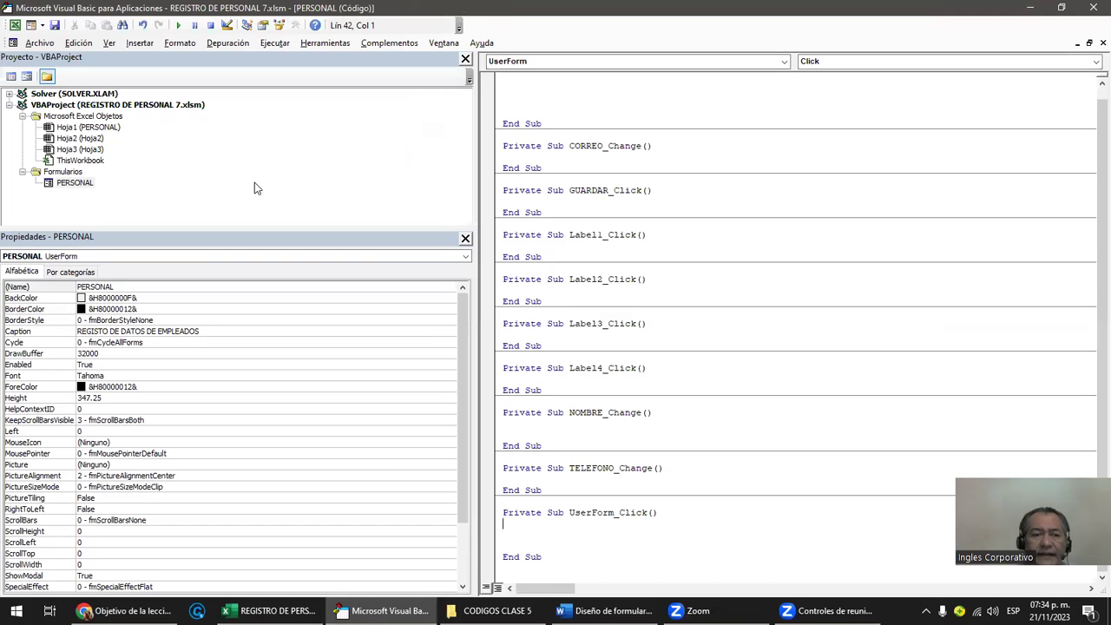
Step: Open the empty NOMBRE_Change procedure, return to the design, then switch to the Word guide
double_click(78, 183)
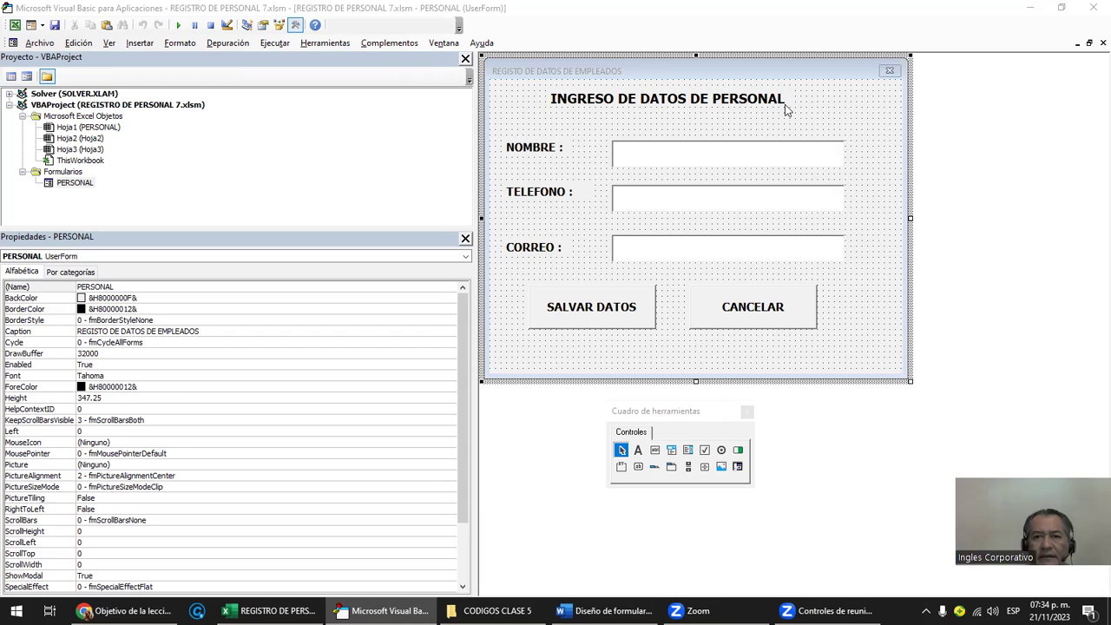
double_click(767, 161)
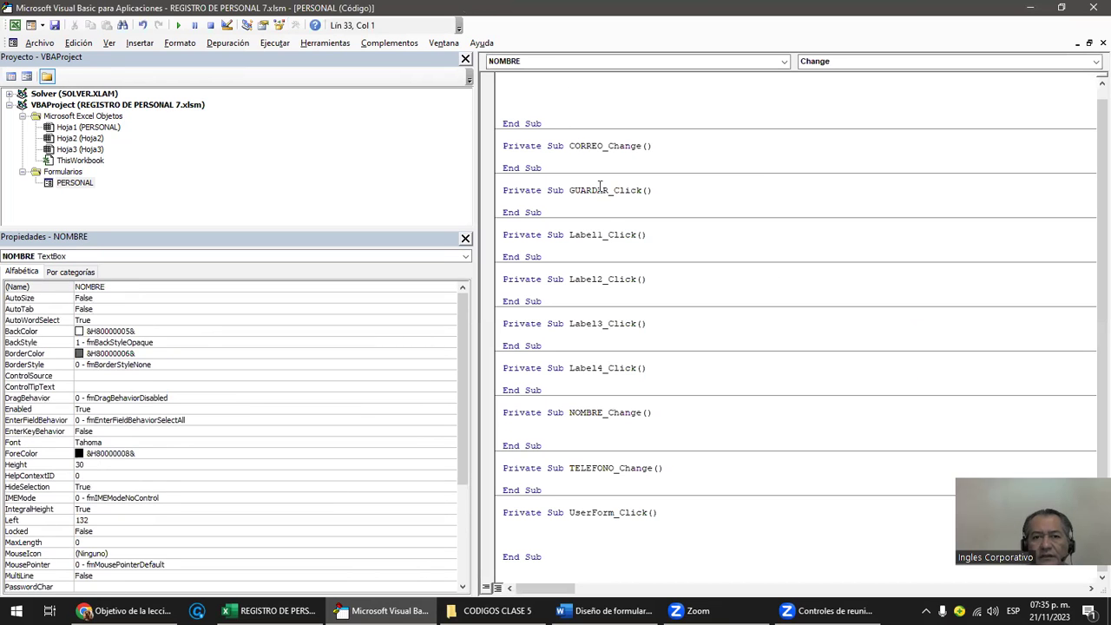
left_click_drag(517, 422, 615, 434)
double_click(74, 183)
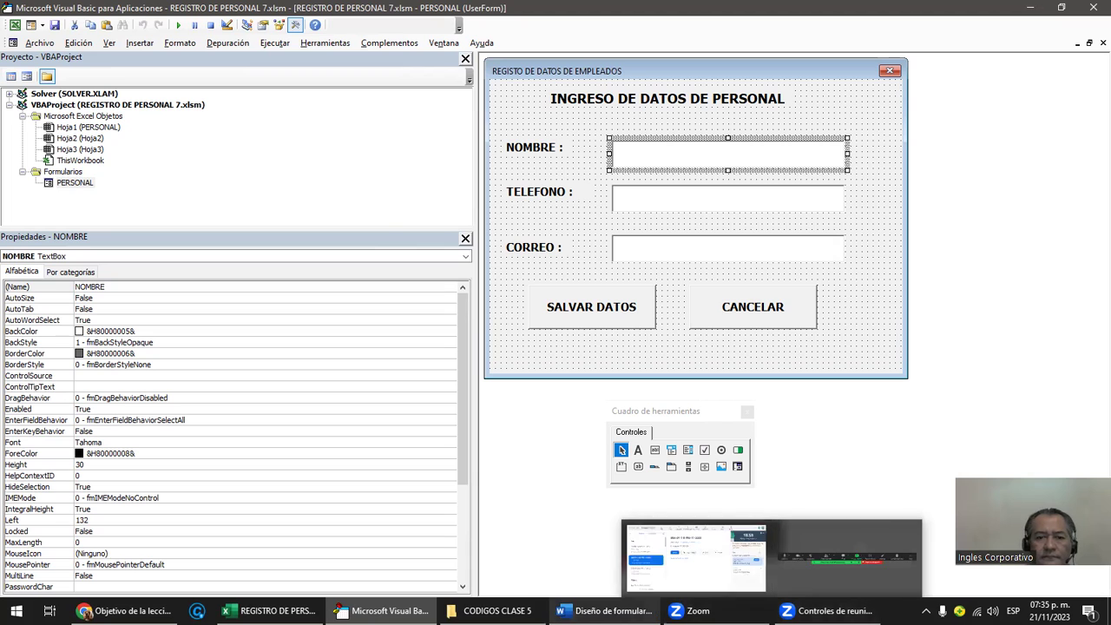
left_click(608, 610)
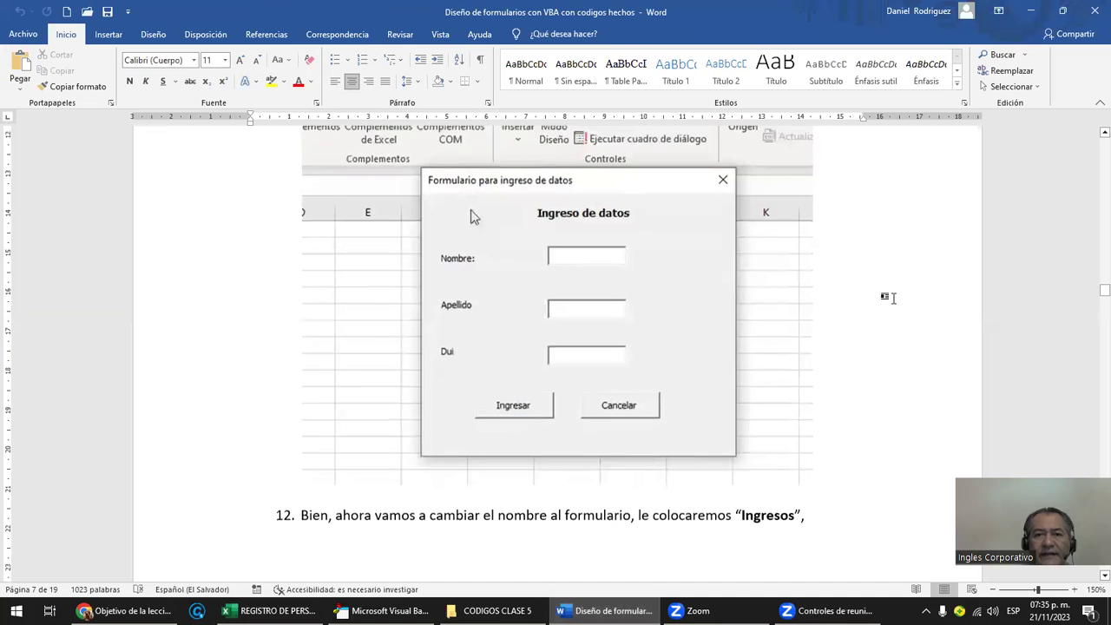
Step: Scroll down the Word guide to the first exercise's sample code
scroll(892, 298, "down", 3)
scroll(898, 296, "down", 3)
scroll(903, 299, "down", 5)
scroll(907, 305, "down", 5)
scroll(894, 321, "up", 3)
scroll(877, 337, "down", 5)
scroll(874, 342, "down", 5)
scroll(910, 342, "down", 5)
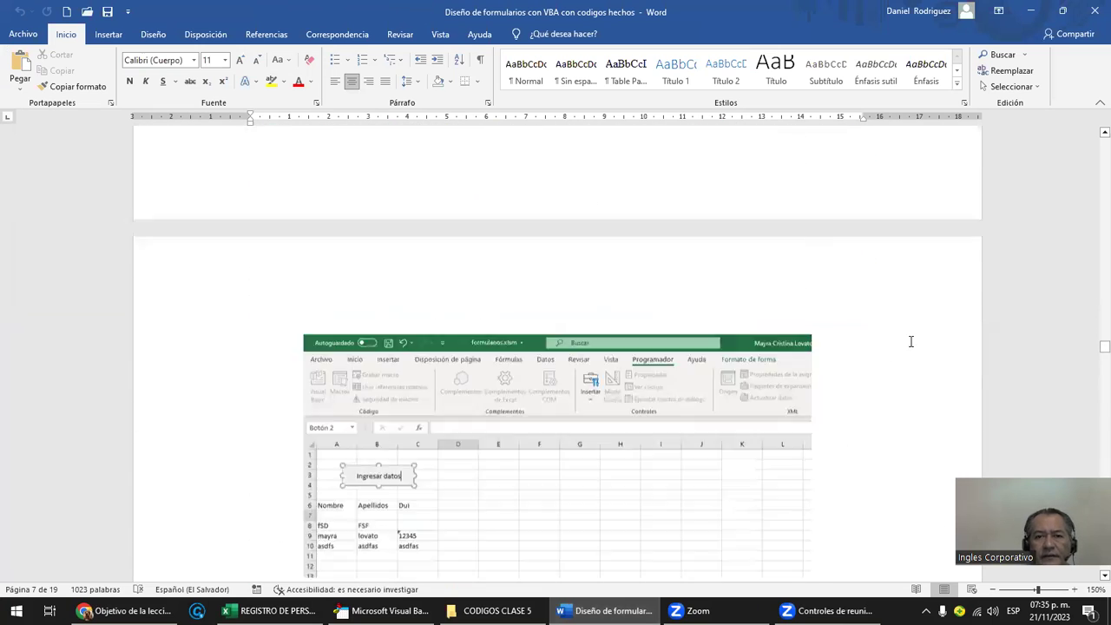
scroll(917, 337, "down", 5)
scroll(920, 336, "down", 5)
scroll(919, 336, "down", 5)
scroll(919, 336, "down", 2)
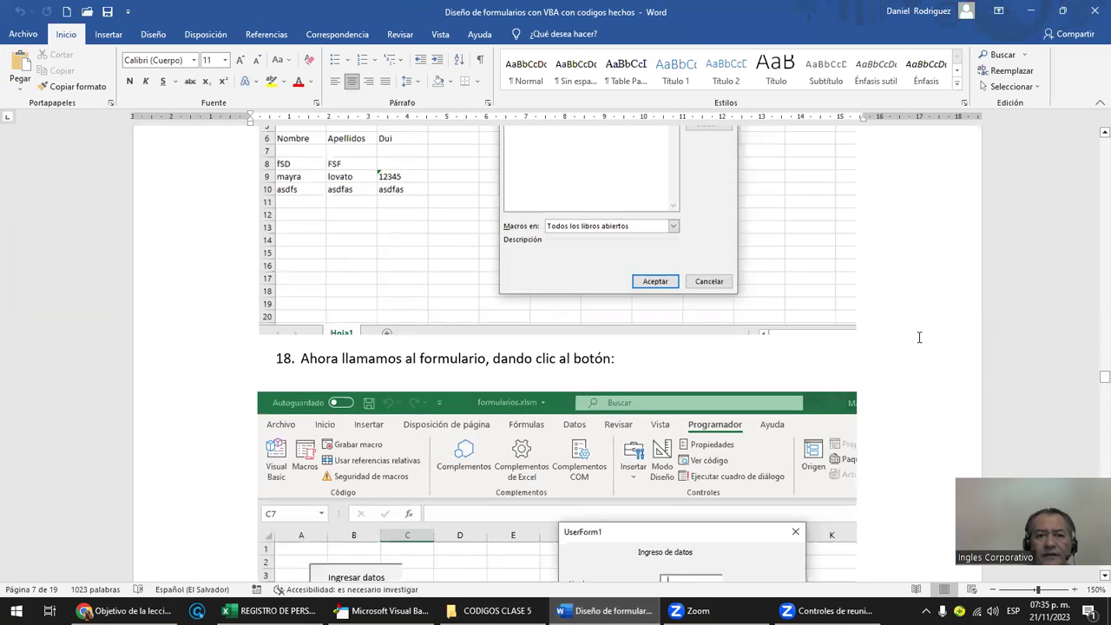
scroll(919, 336, "down", 5)
scroll(920, 337, "down", 5)
scroll(919, 337, "down", 5)
scroll(913, 347, "down", 5)
scroll(913, 347, "down", 1)
scroll(915, 349, "down", 5)
scroll(915, 350, "down", 5)
scroll(915, 349, "down", 5)
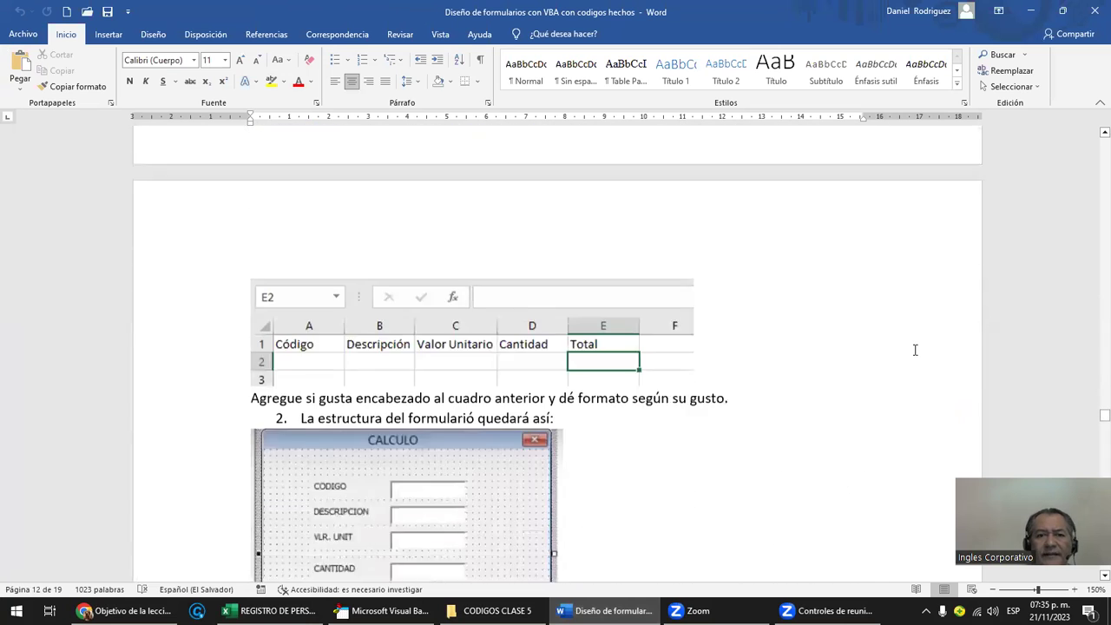
scroll(914, 350, "down", 5)
scroll(915, 349, "down", 5)
scroll(915, 350, "down", 5)
scroll(915, 350, "down", 5)
scroll(913, 353, "down", 5)
scroll(912, 355, "down", 5)
scroll(912, 355, "down", 5)
scroll(912, 356, "down", 1)
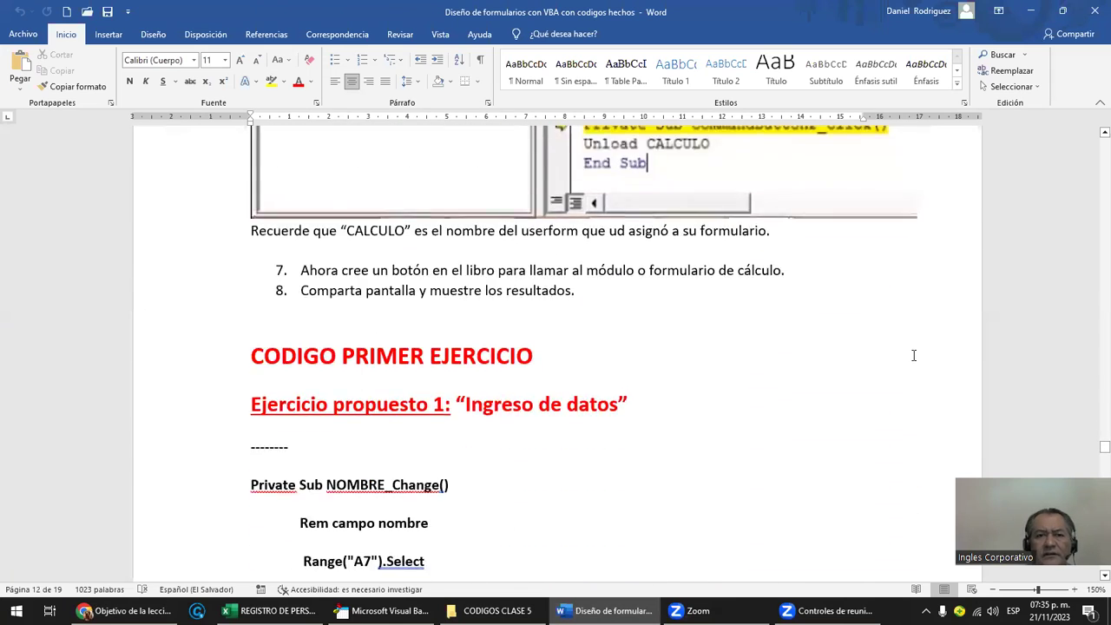
scroll(912, 355, "down", 2)
Step: Review the sample NOMBRE_Change code under CODIGO PRIMER EJERCICIO, then reopen NOMBRE_Change in VBA
left_click(331, 233)
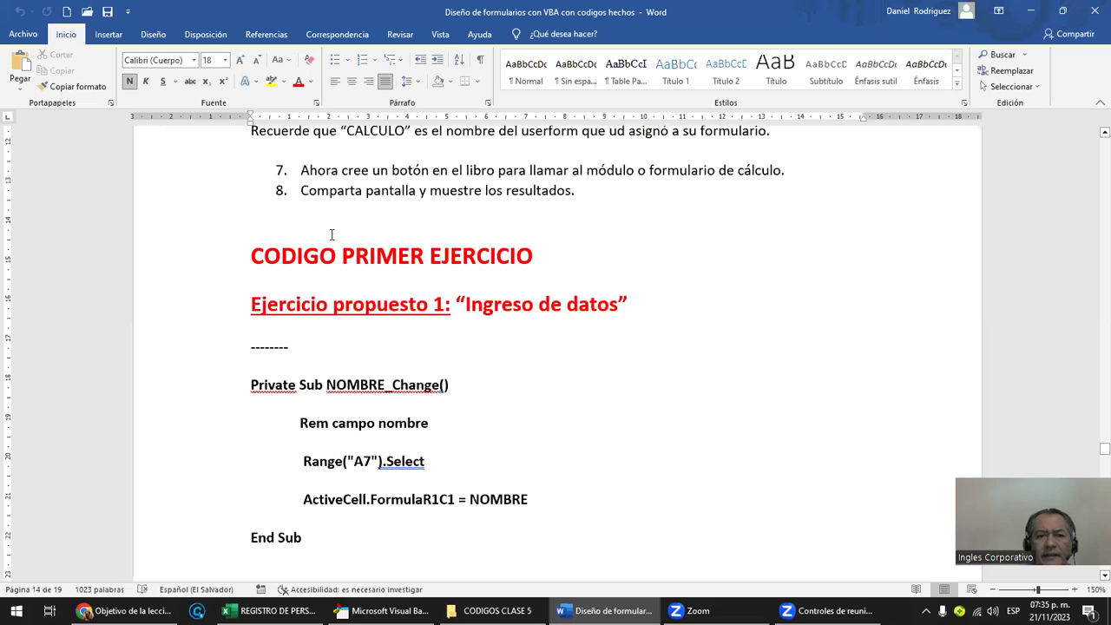
scroll(331, 235, "down", 2)
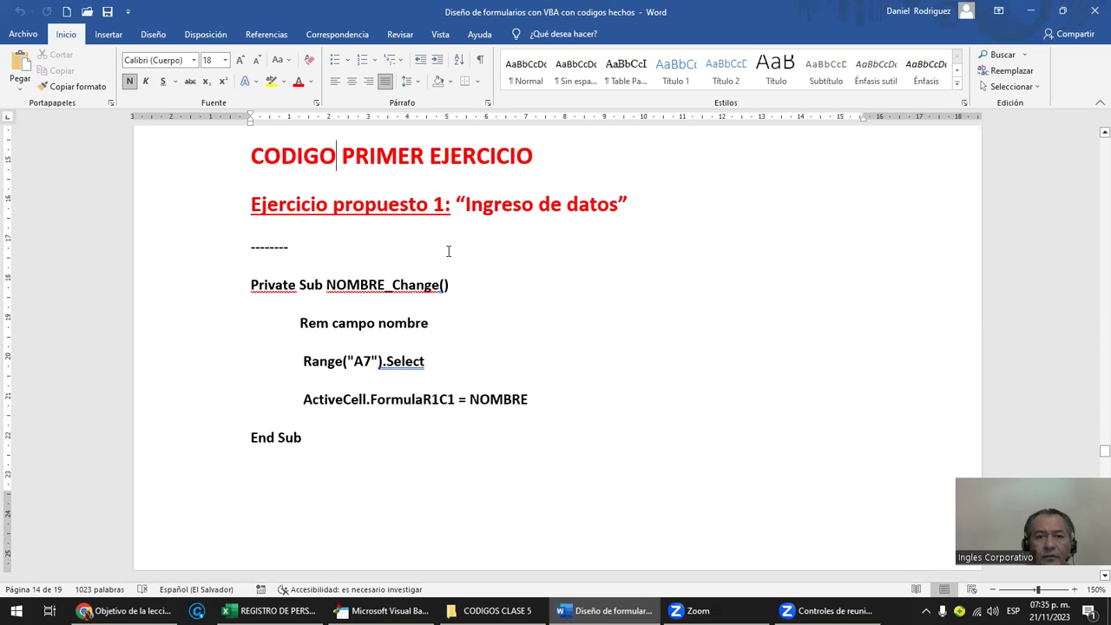
scroll(447, 253, "down", 1)
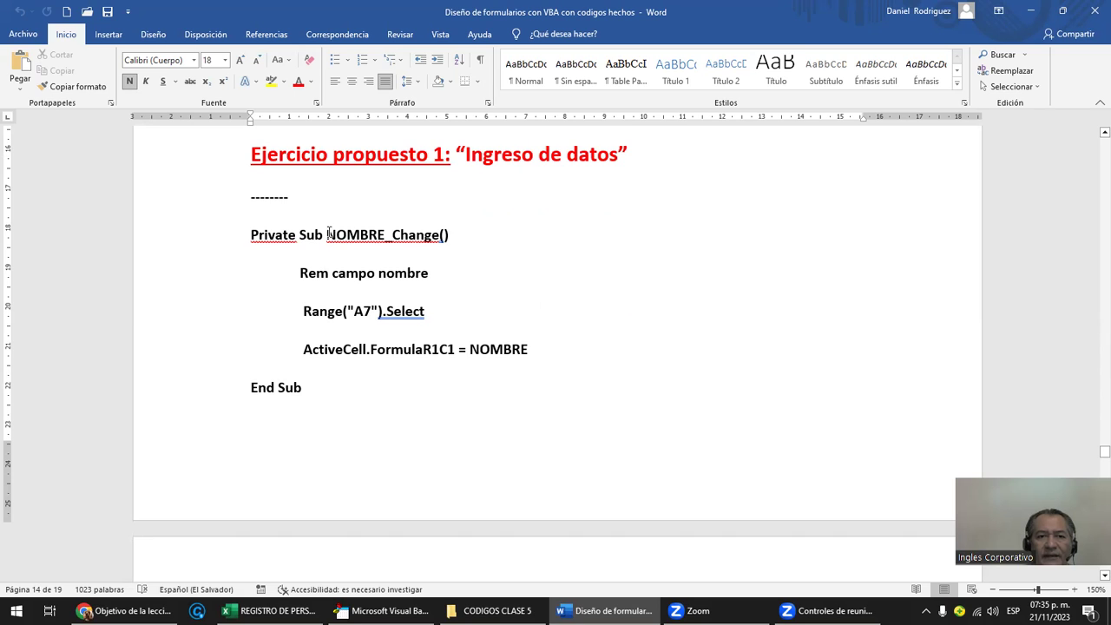
left_click_drag(327, 235, 423, 235)
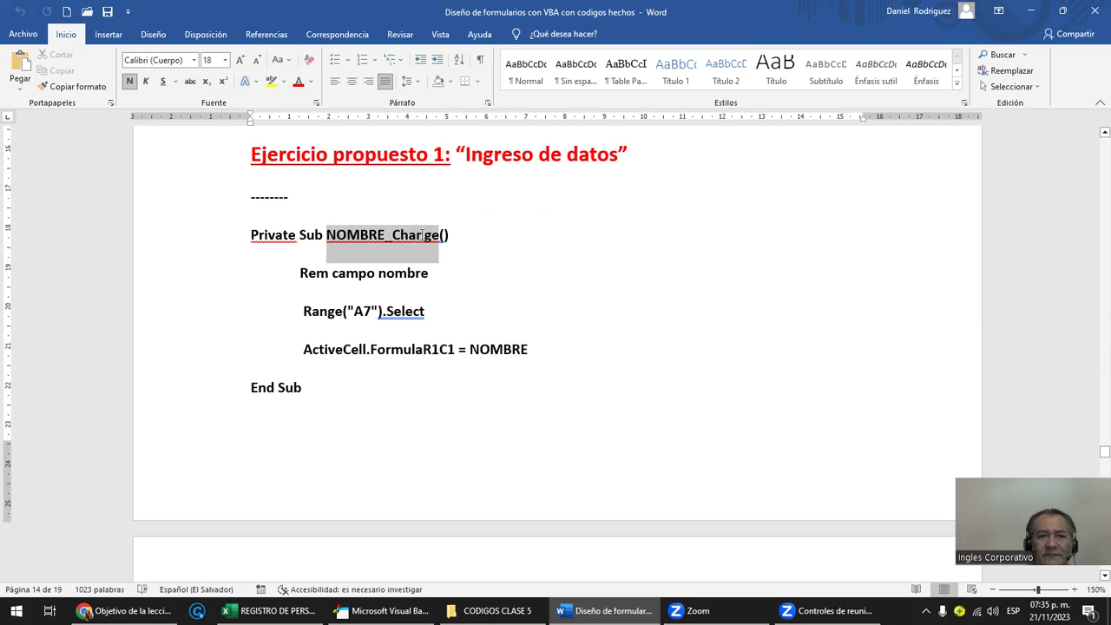
left_click_drag(422, 236, 474, 352)
left_click(474, 351)
scroll(474, 351, "down", 2)
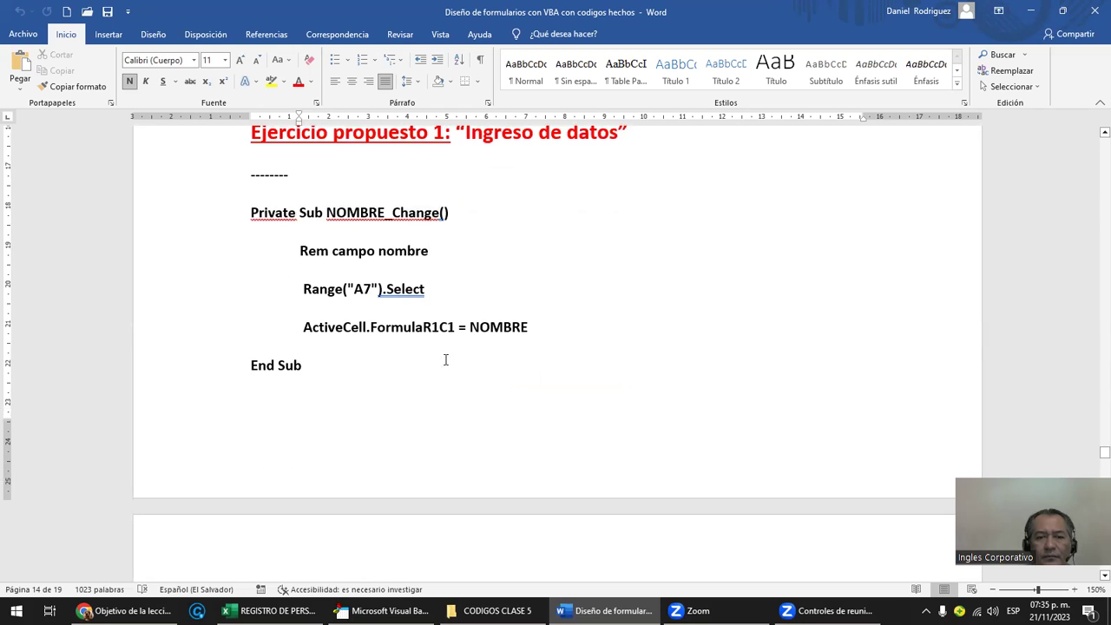
mouse_move(382, 610)
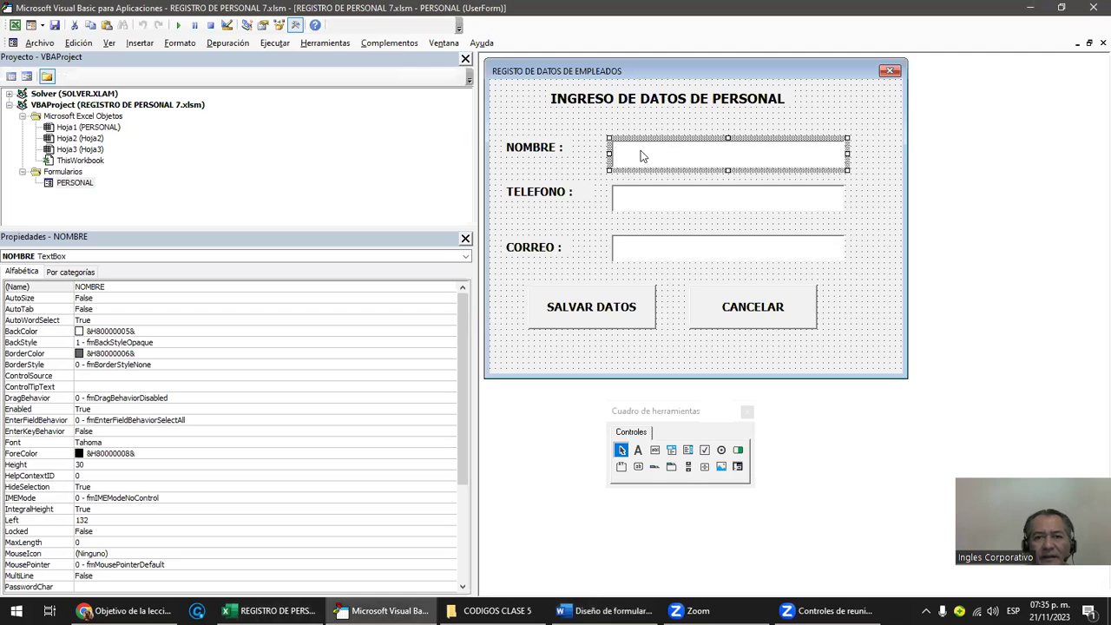
double_click(639, 153)
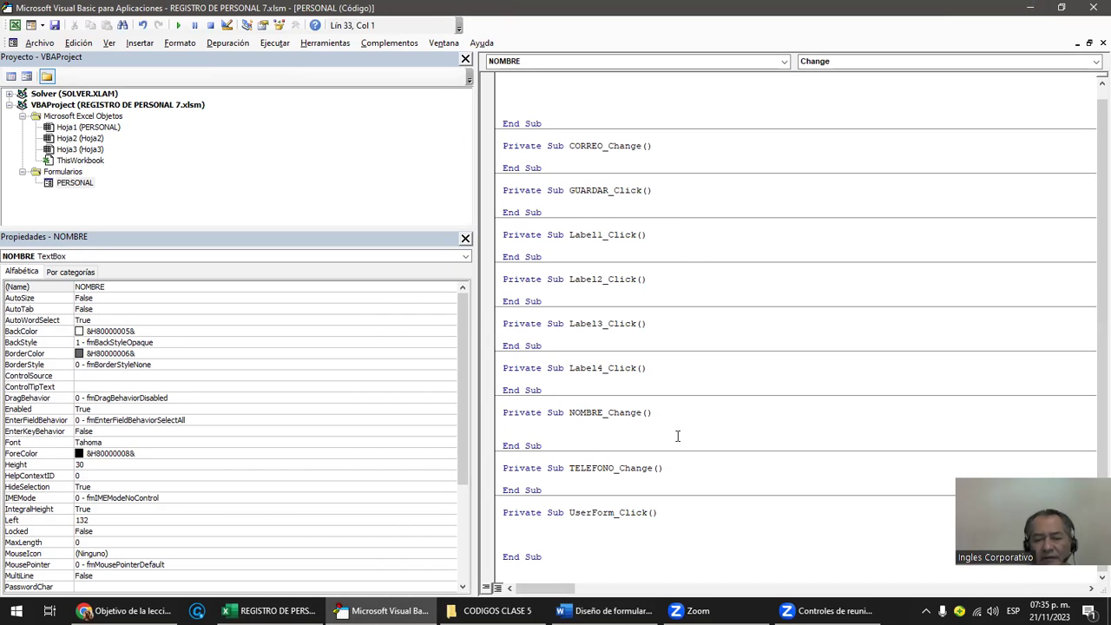
Step: Insert two blank lines inside the NOMBRE_Change procedure
key("Return")
key("Up")
left_click(504, 424)
left_click(504, 445)
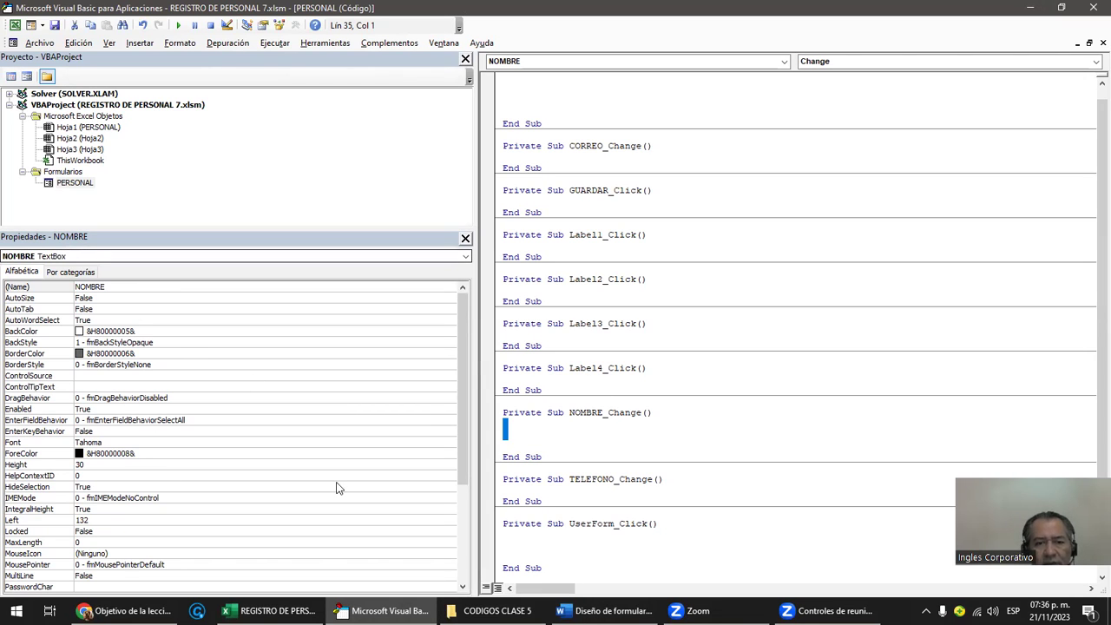
Step: Reopen the PERSONAL form design, select the CORREO textbox and restore the editor window
mouse_move(269, 611)
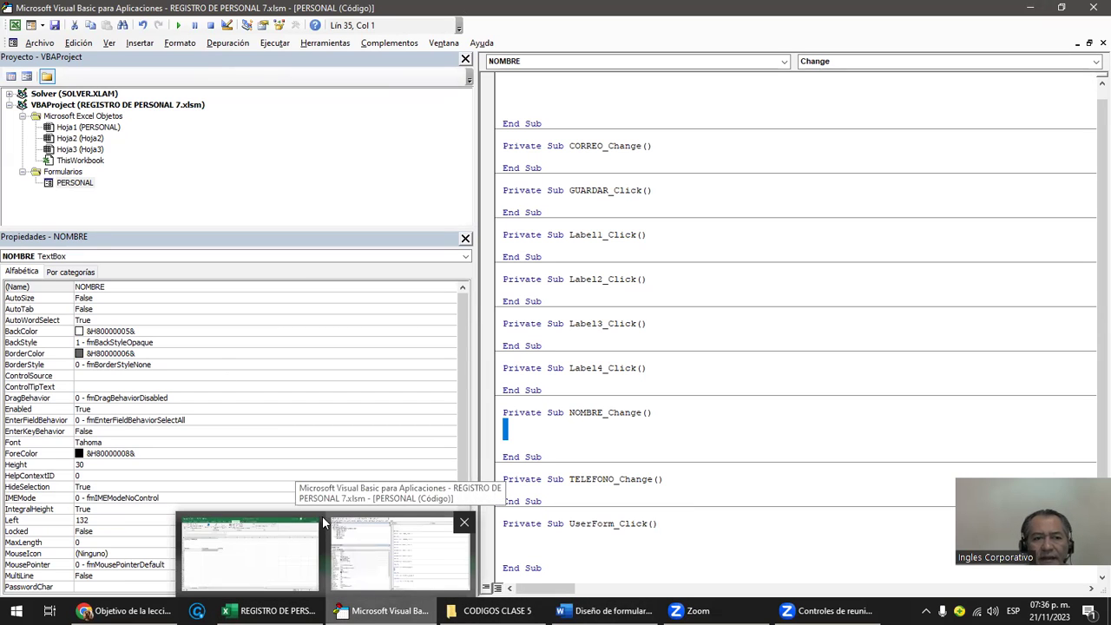
double_click(76, 183)
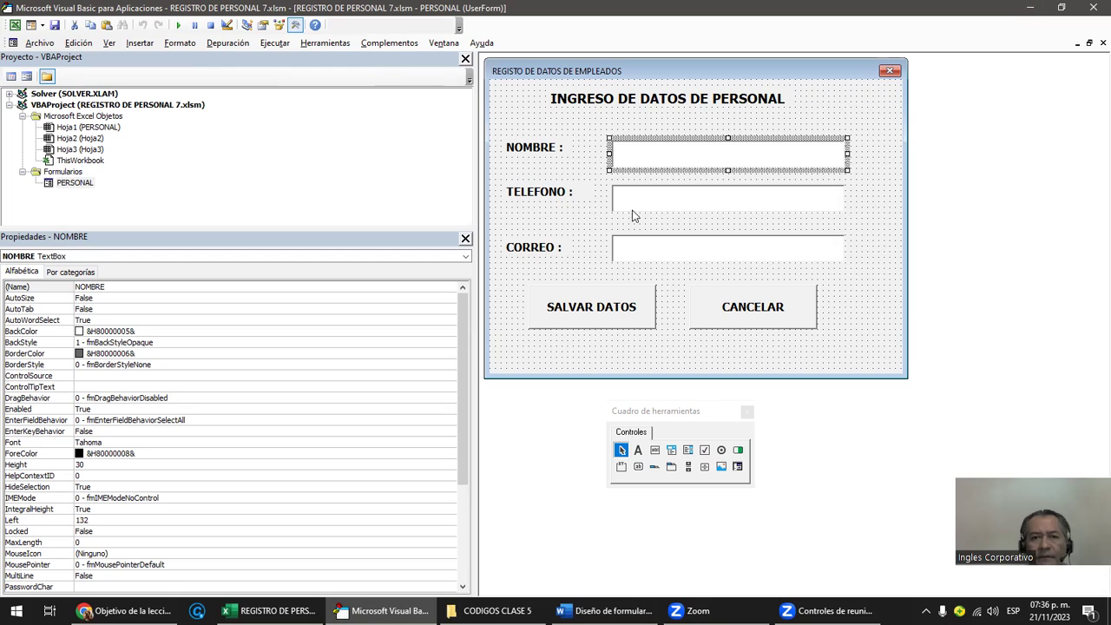
left_click(642, 254)
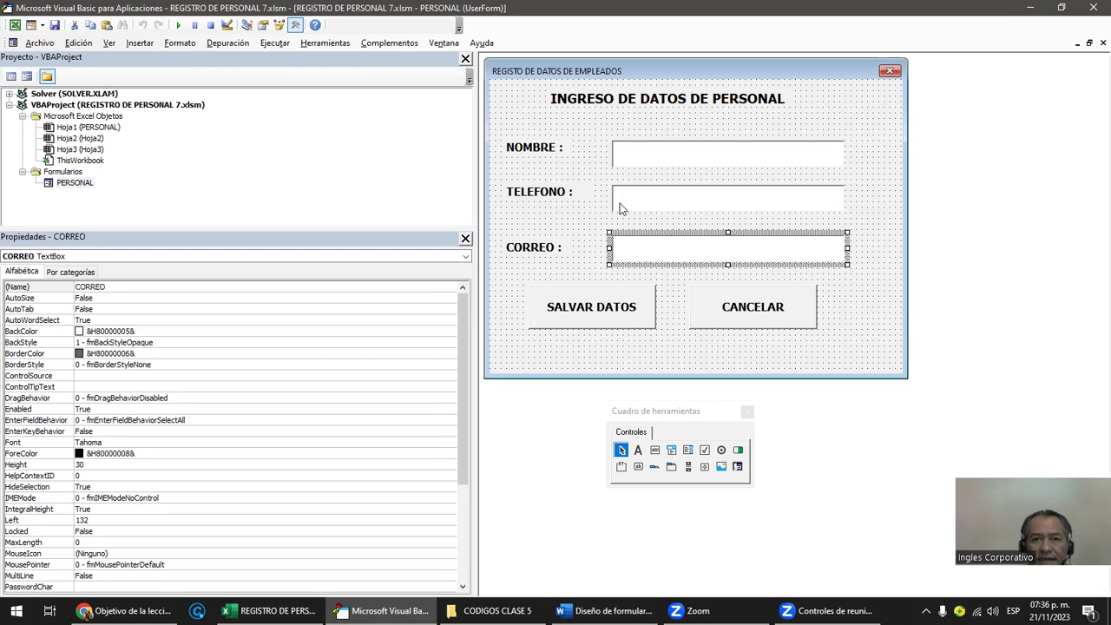
double_click(332, 8)
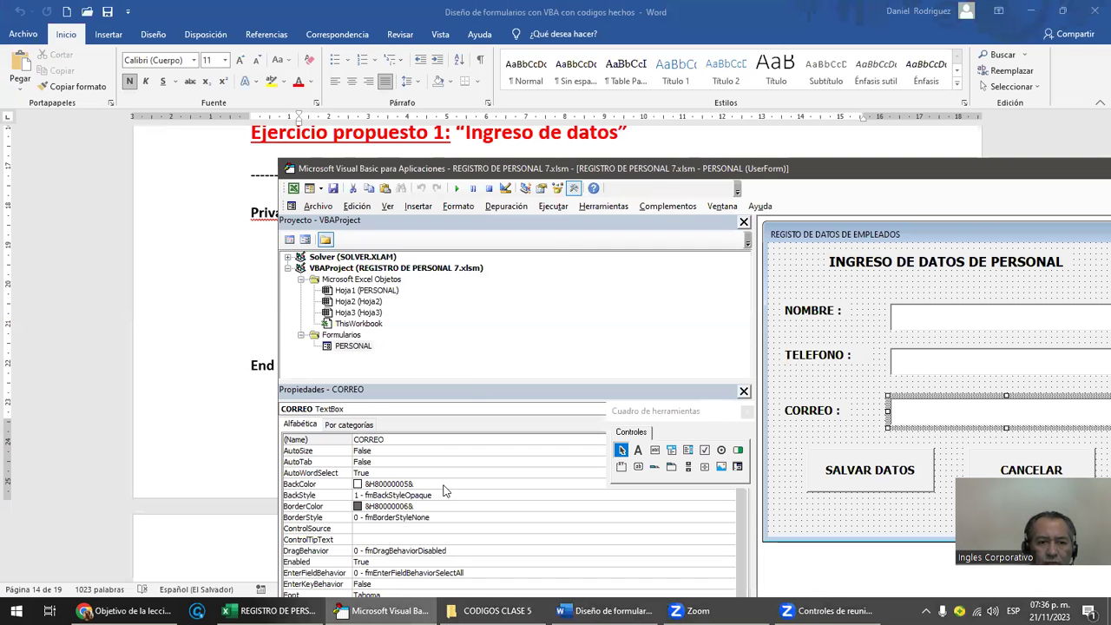
Step: In Excel, select cell A7 under the NOMBRE header on the PERSONAL sheet
left_click(264, 611)
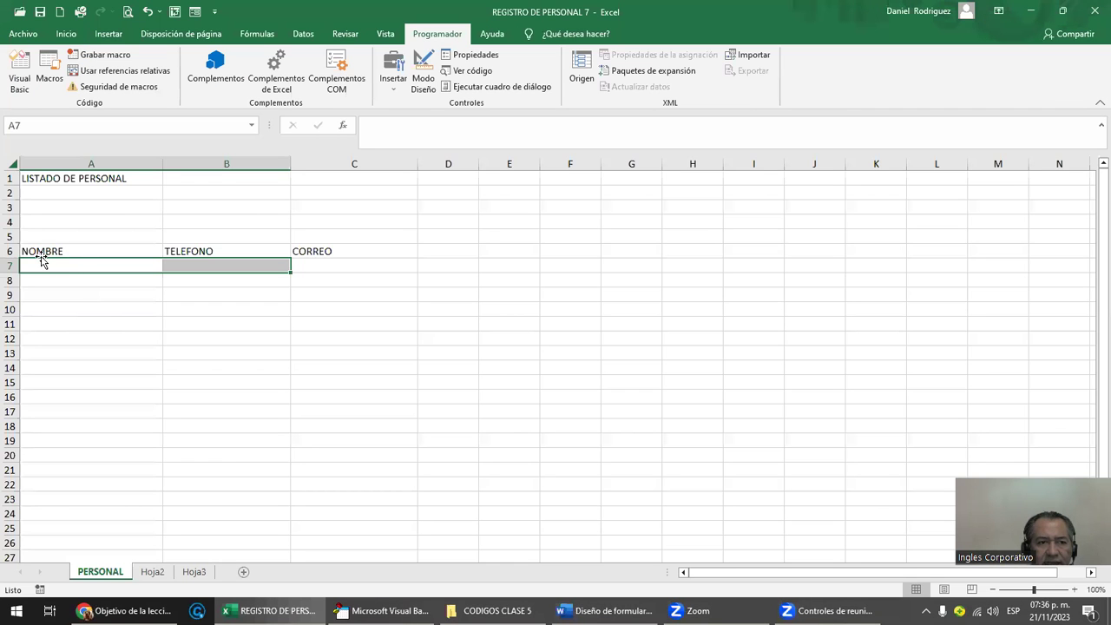
left_click(38, 252)
left_click(43, 265)
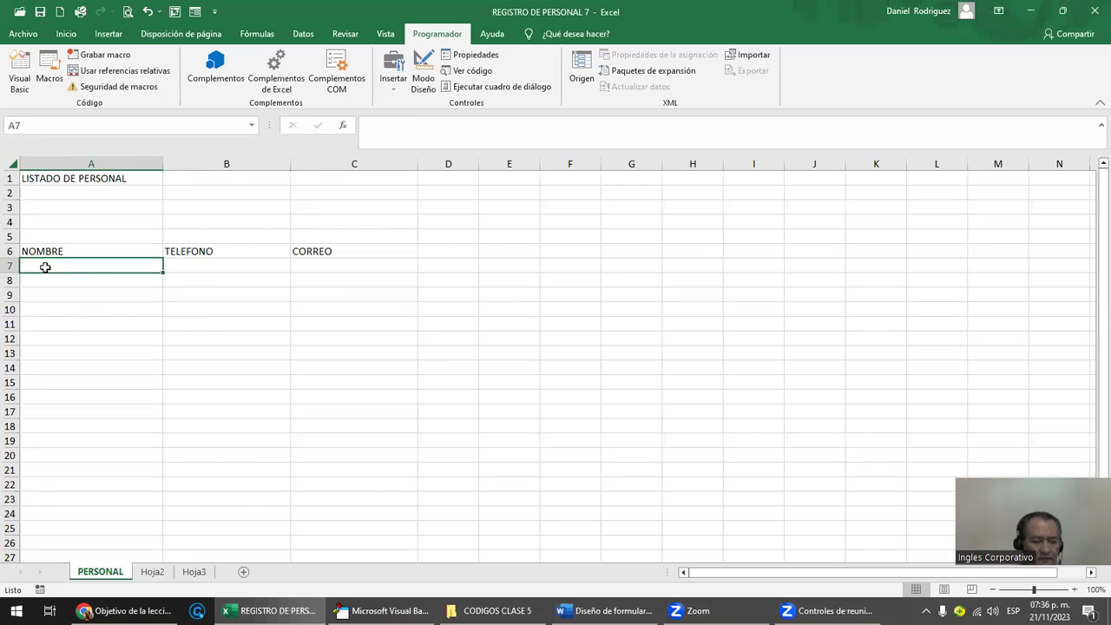
key("Up")
left_click(46, 267, "shift")
key("shift+Up")
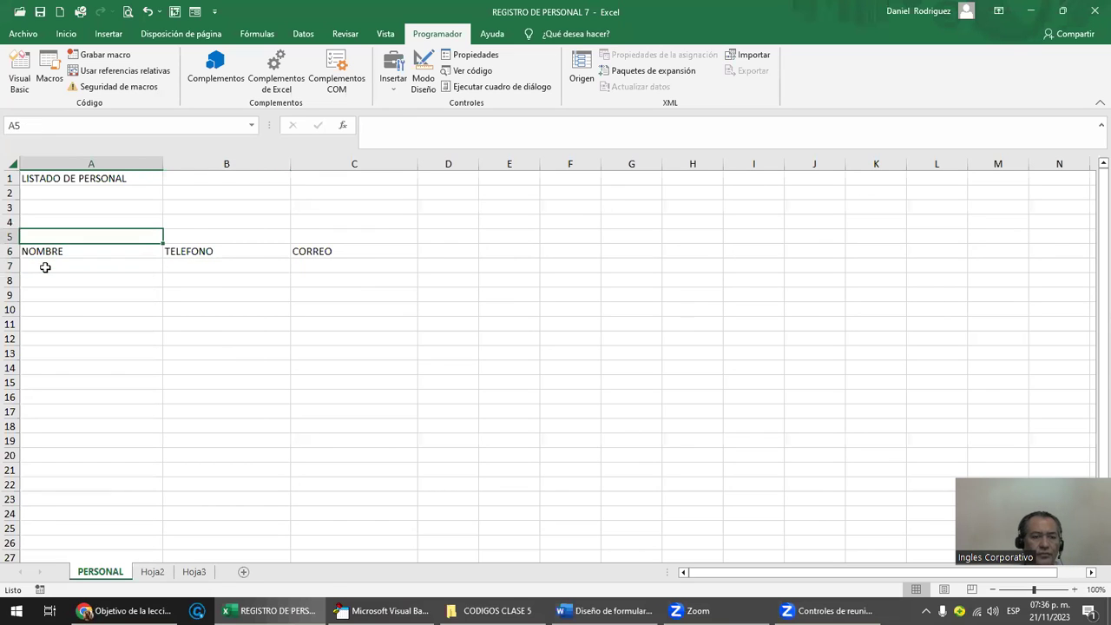
left_click(45, 267)
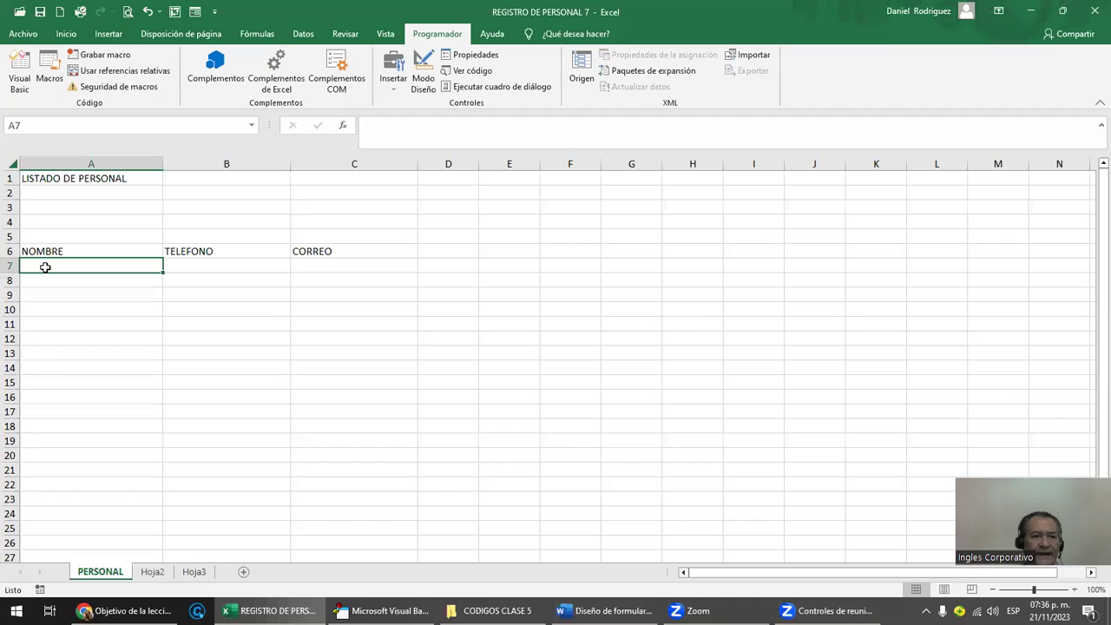
Step: Extend the selection across columns A–C, return to A7, then go back to the Word guide
key("shift+Right")
key("shift+Right")
key("shift+Down")
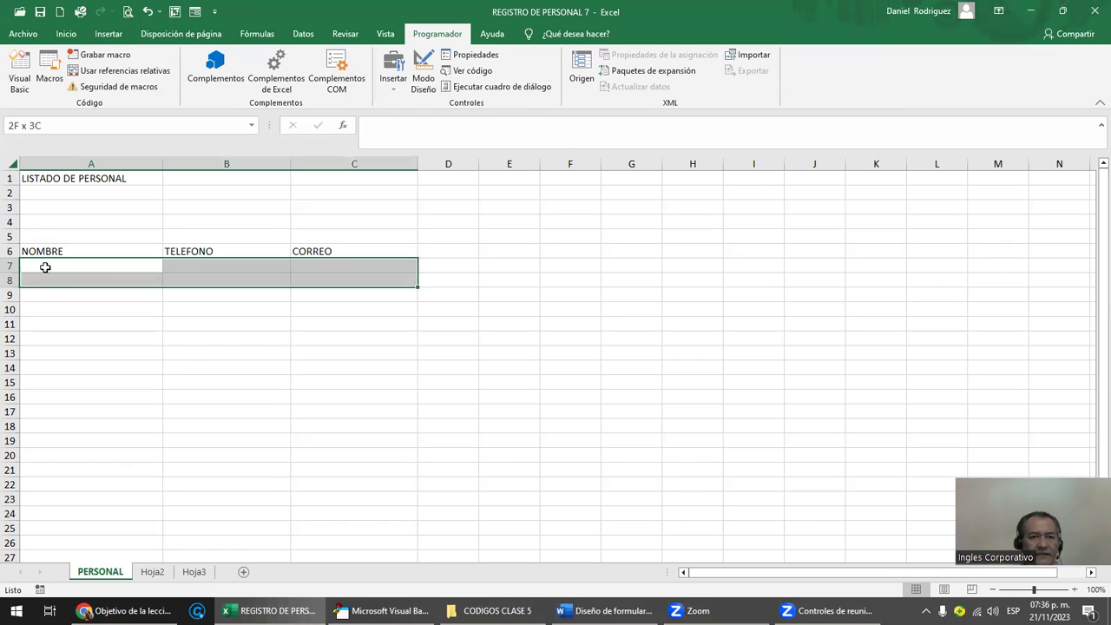
key("shift+Down")
key("shift+Down")
key("shift+Down")
key("shift+Down")
key("shift+Down")
key("shift+Down")
key("shift+Down")
key("shift+Down")
key("shift+Down")
key("shift+Down")
key("shift+Down")
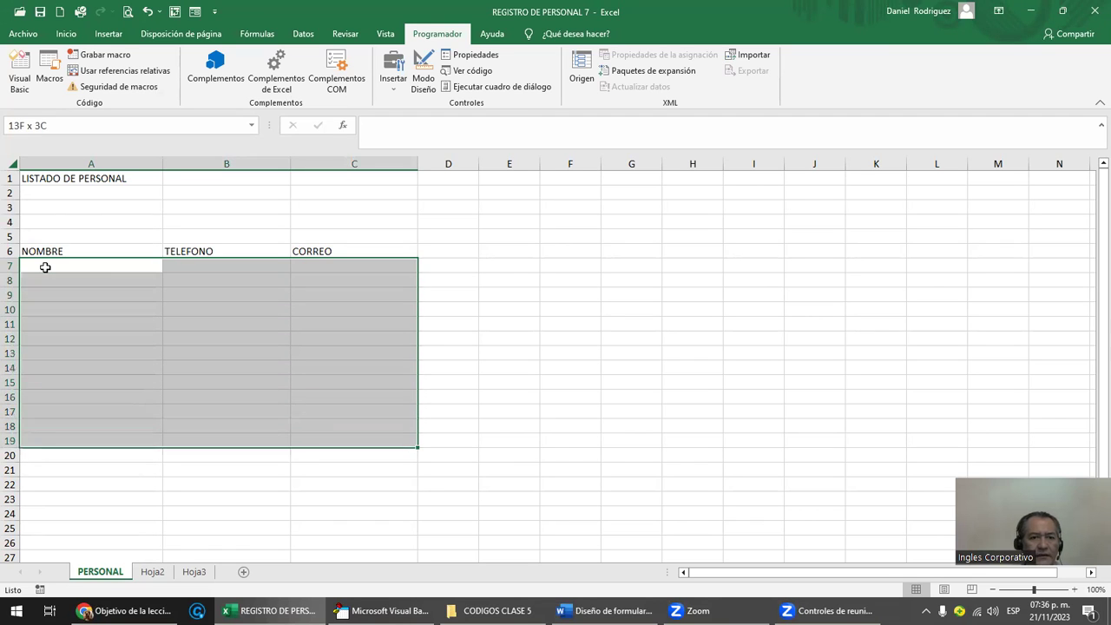
key("Up")
key("Down")
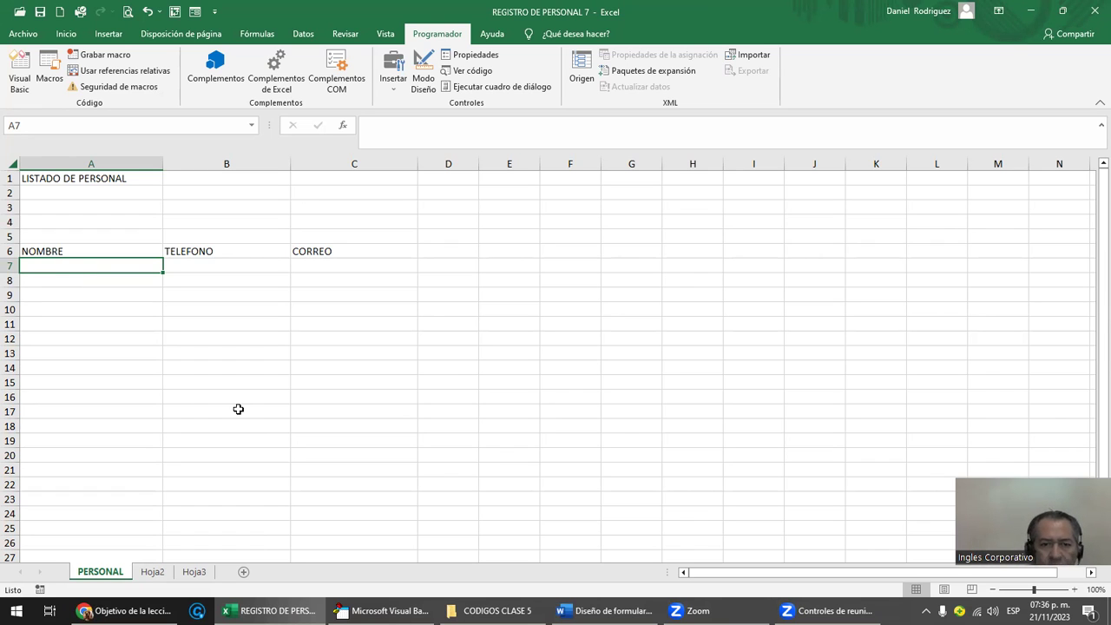
key("alt+F11")
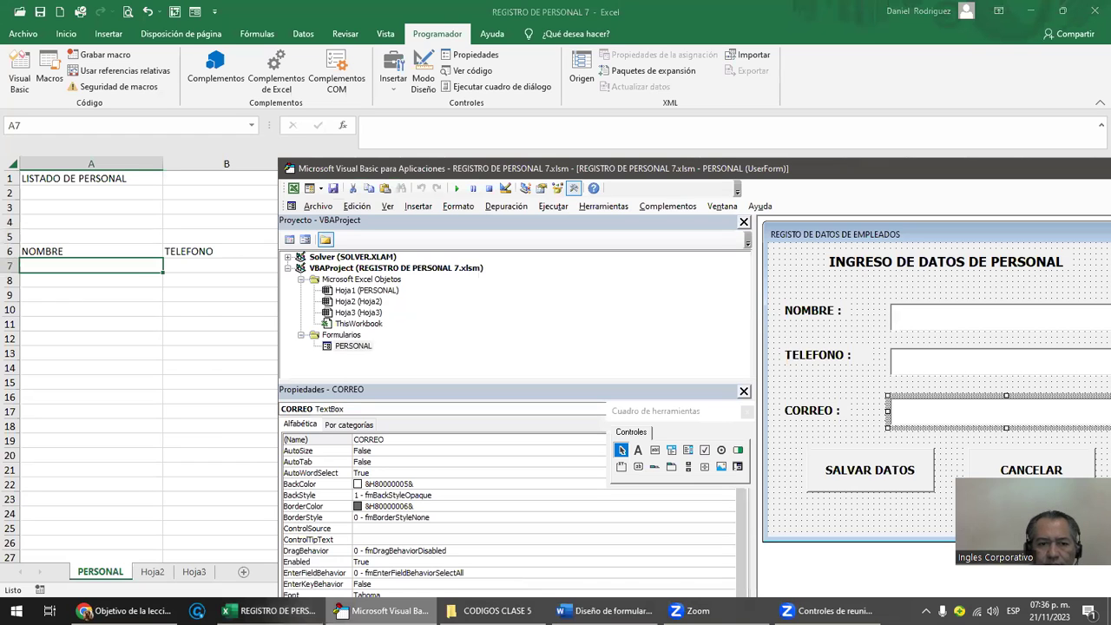
left_click(606, 611)
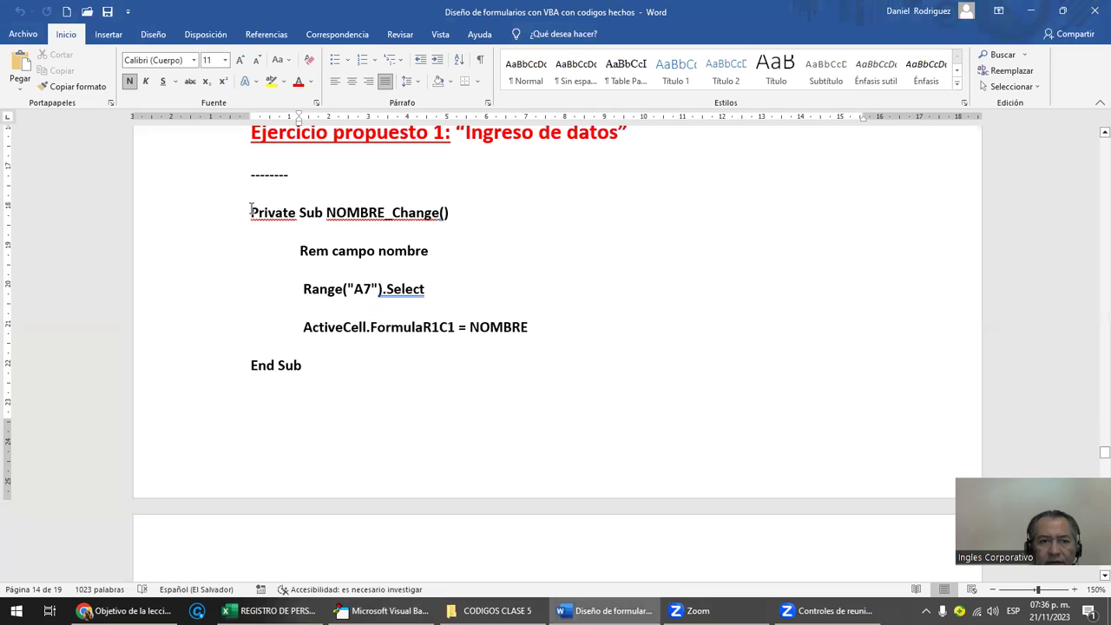
Step: Select the Private Sub NOMBRE_Change heading and extend the selection through the procedure body
left_click(324, 216)
key("shift+Left")
key("shift+Left")
key("shift+Left")
key("Left")
key("Left")
key("Home")
key("shift+Right")
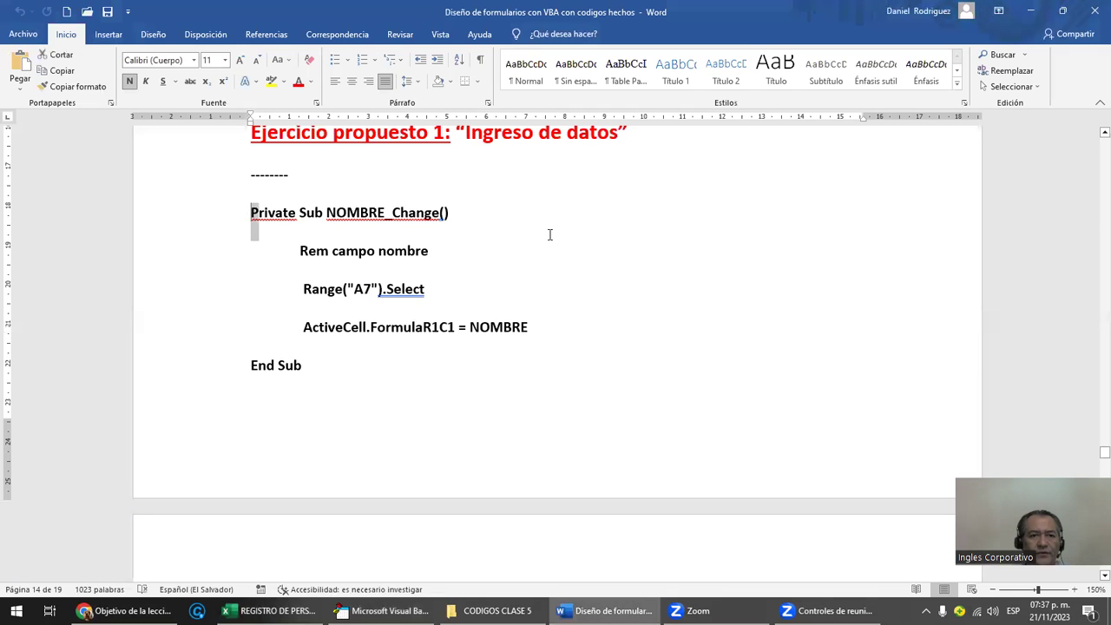
key("shift+Right")
key("shift+Right")
key("shift+Right")
key("shift+Right")
key("shift+Right")
key("shift+Right")
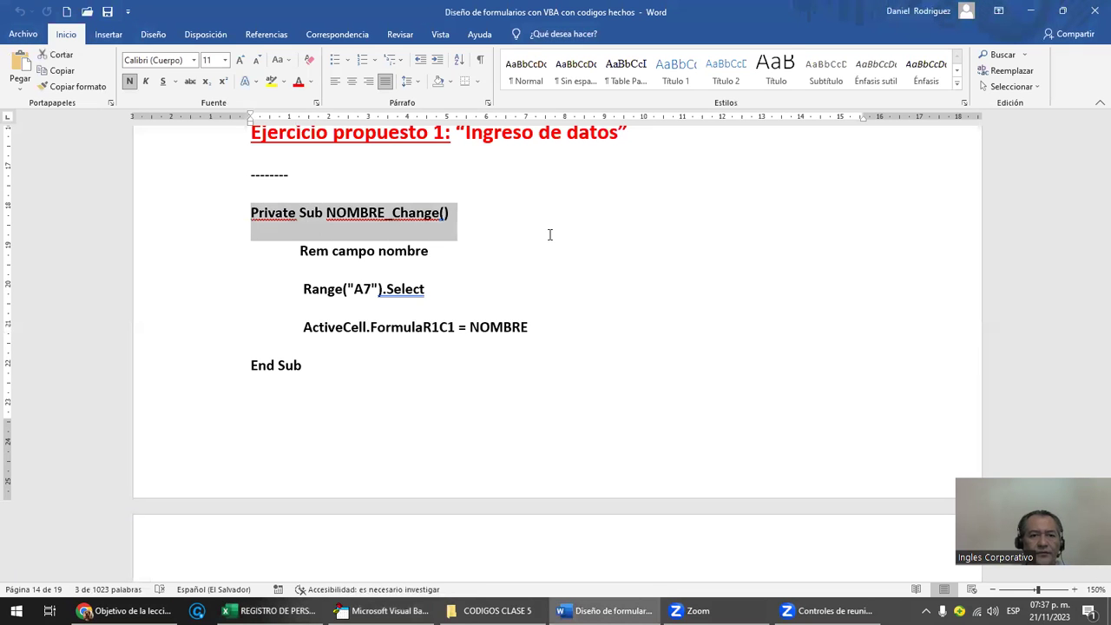
key("shift+Down")
key("shift+Down")
key("shift+Down")
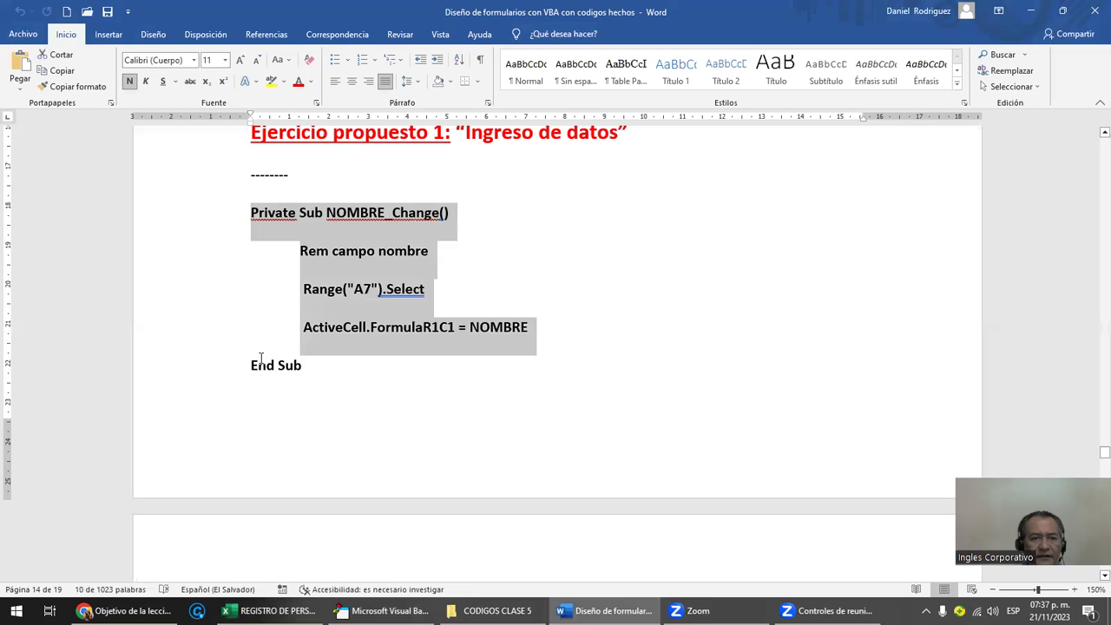
Step: Highlight the End Sub and Private Sub lines, point at Range("A7"), then switch to Excel
left_click(251, 365)
left_click_drag(252, 365, 314, 364)
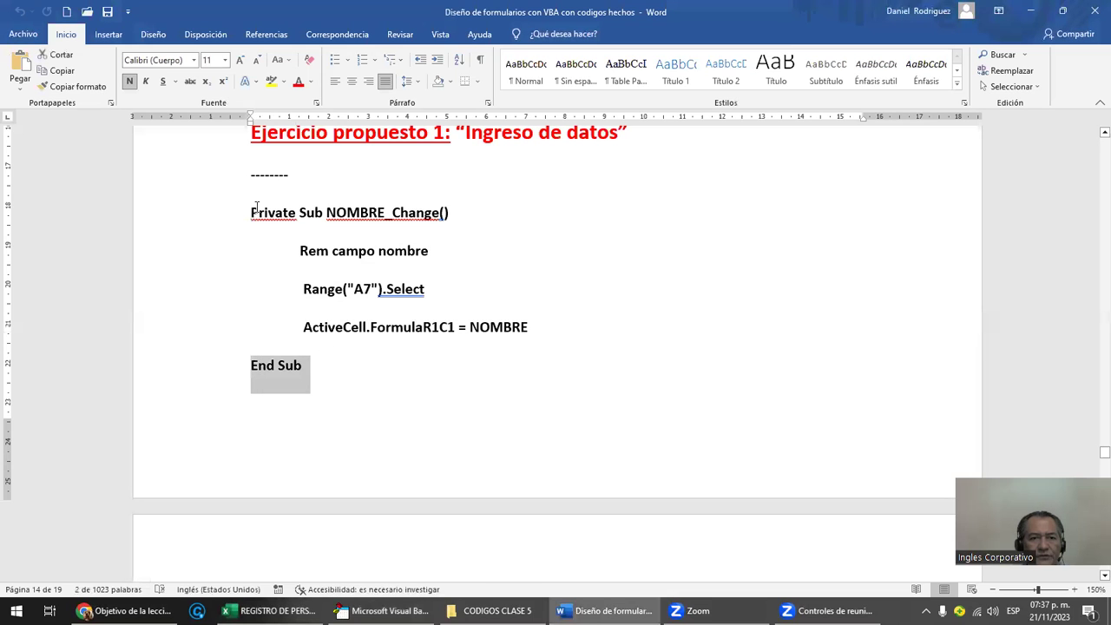
left_click_drag(248, 211, 389, 211)
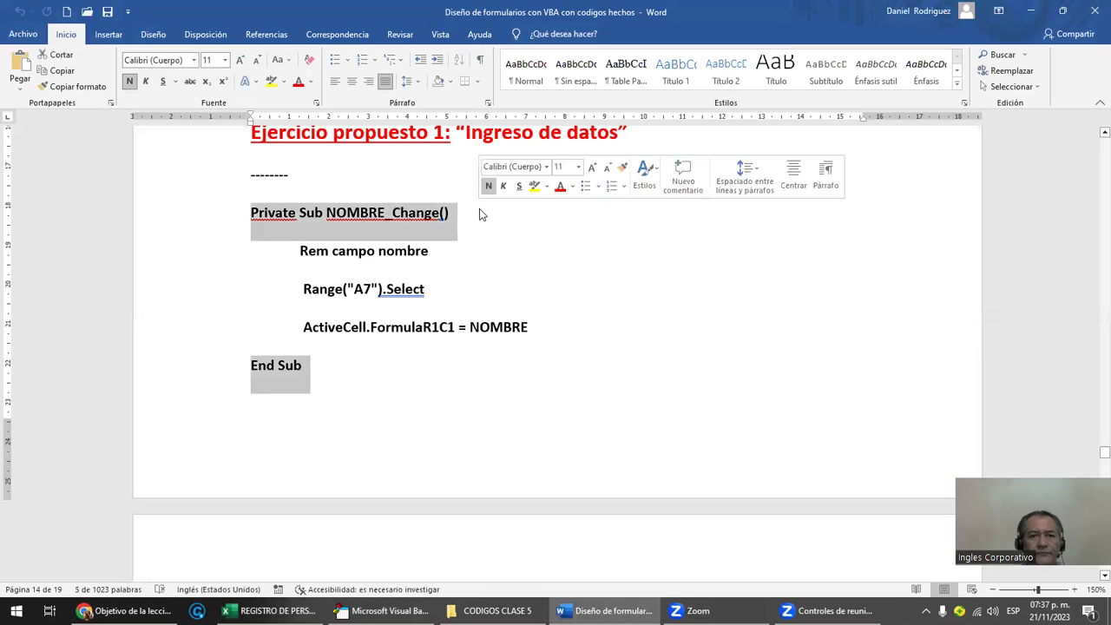
left_click(330, 251)
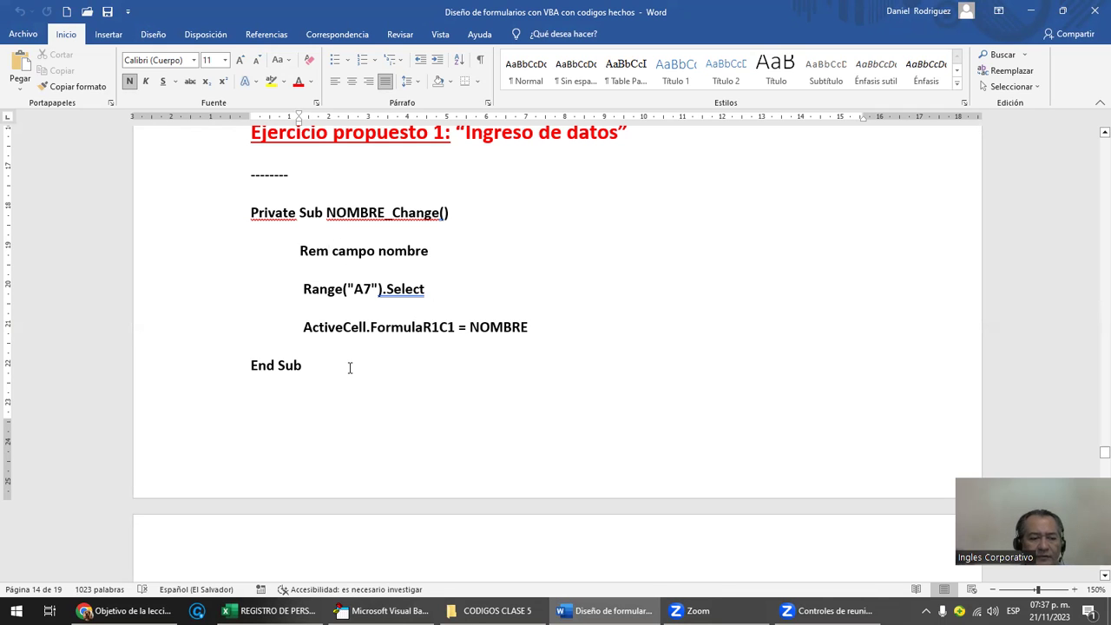
left_click(362, 288)
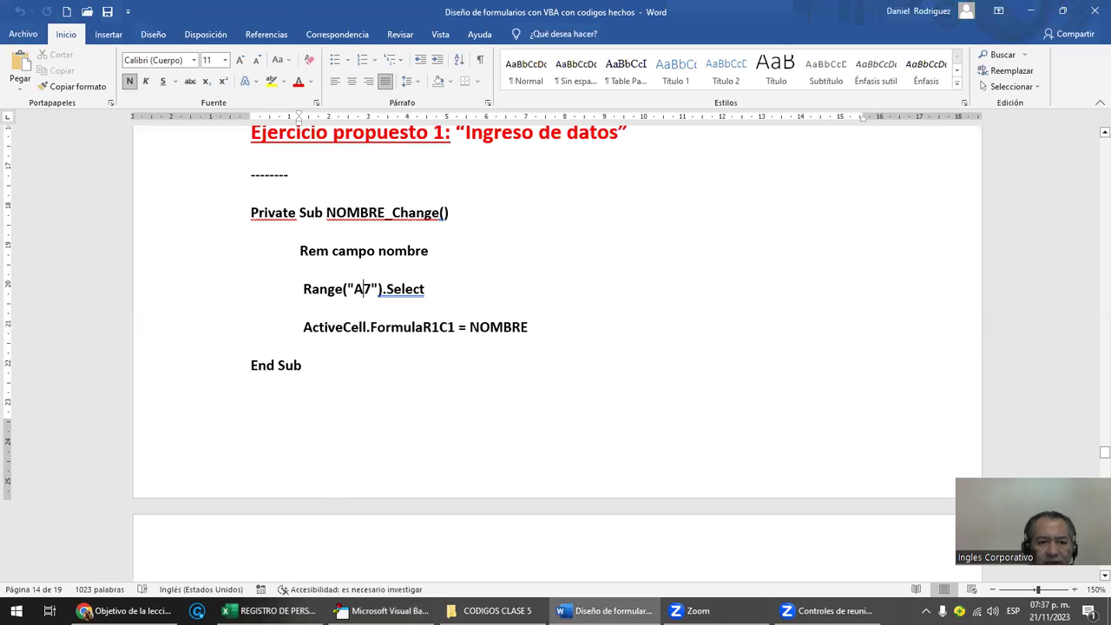
key("alt+Tab")
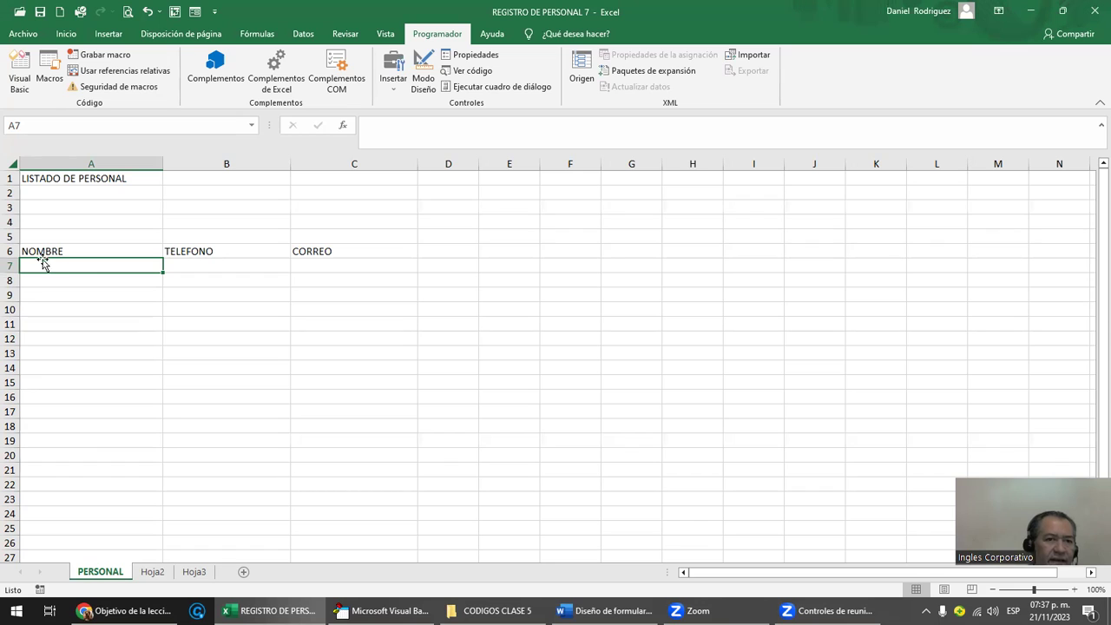
Step: Check cells C7, A1 and A7 on the PERSONAL sheet against their headers
left_click(337, 267)
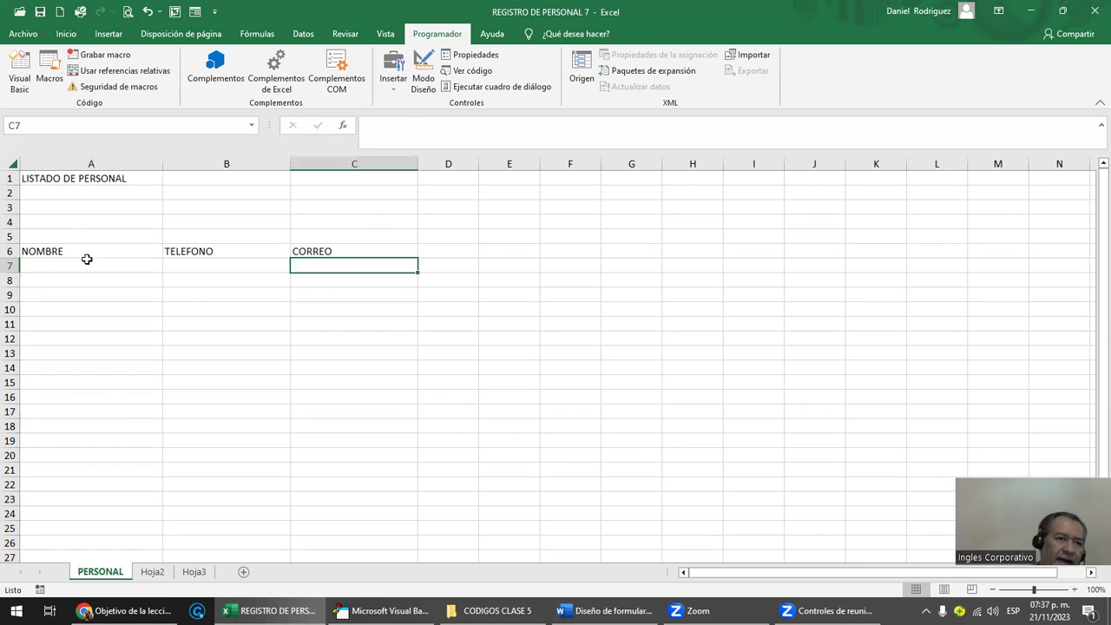
left_click(46, 179)
left_click(67, 263)
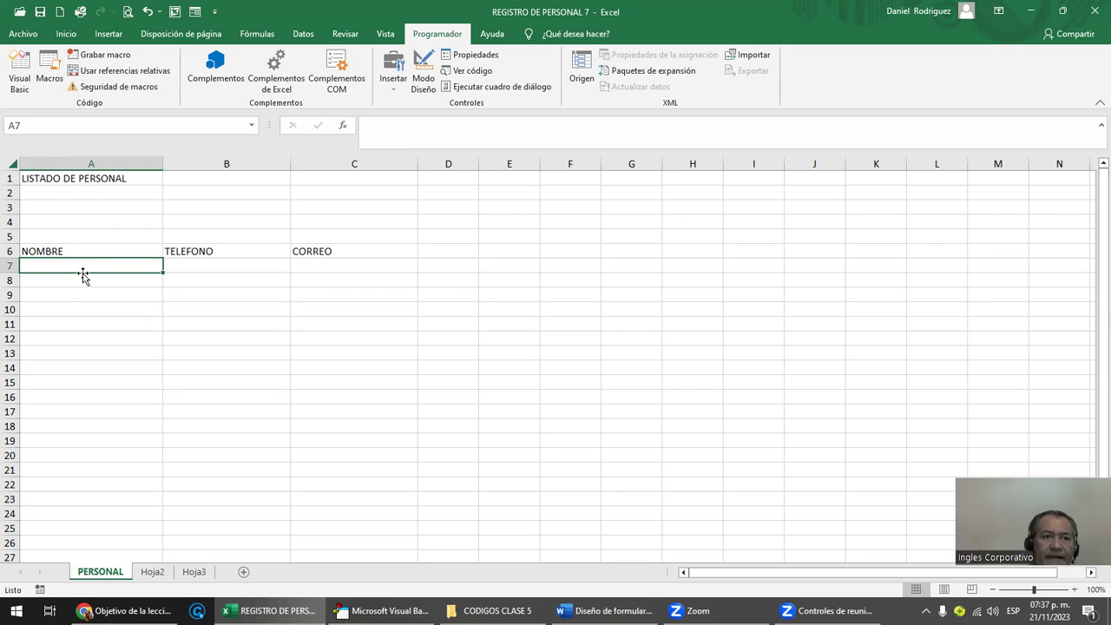
Step: Review the NOMBRE_Change heading, Rem line, Range line and ActiveCell.FormulaR1C1 = NOMBRE in Word
mouse_move(265, 611)
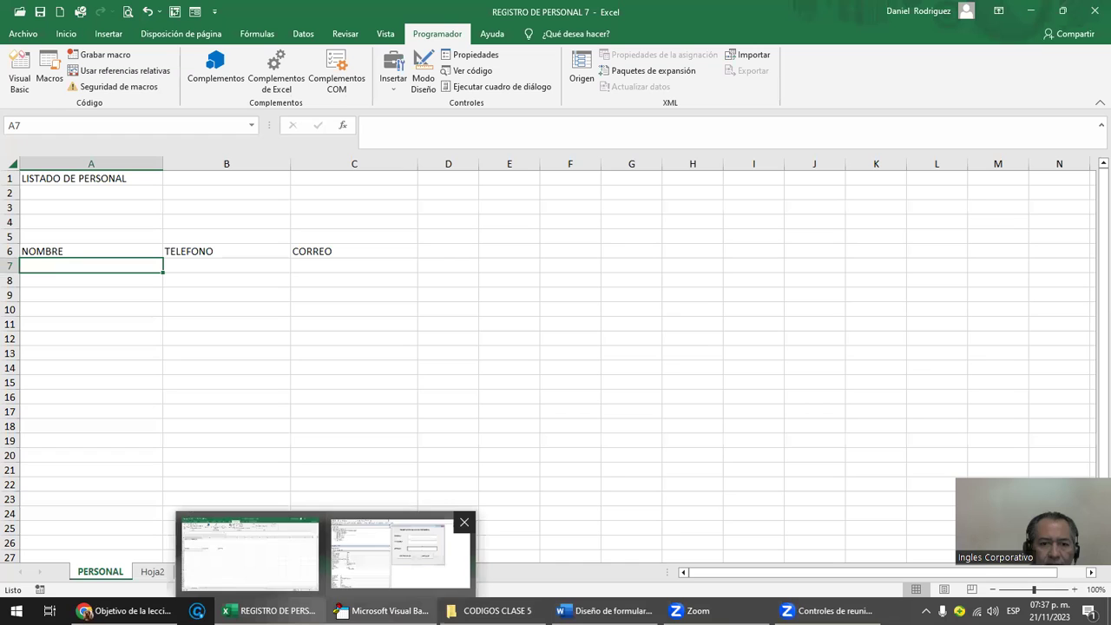
left_click(605, 611)
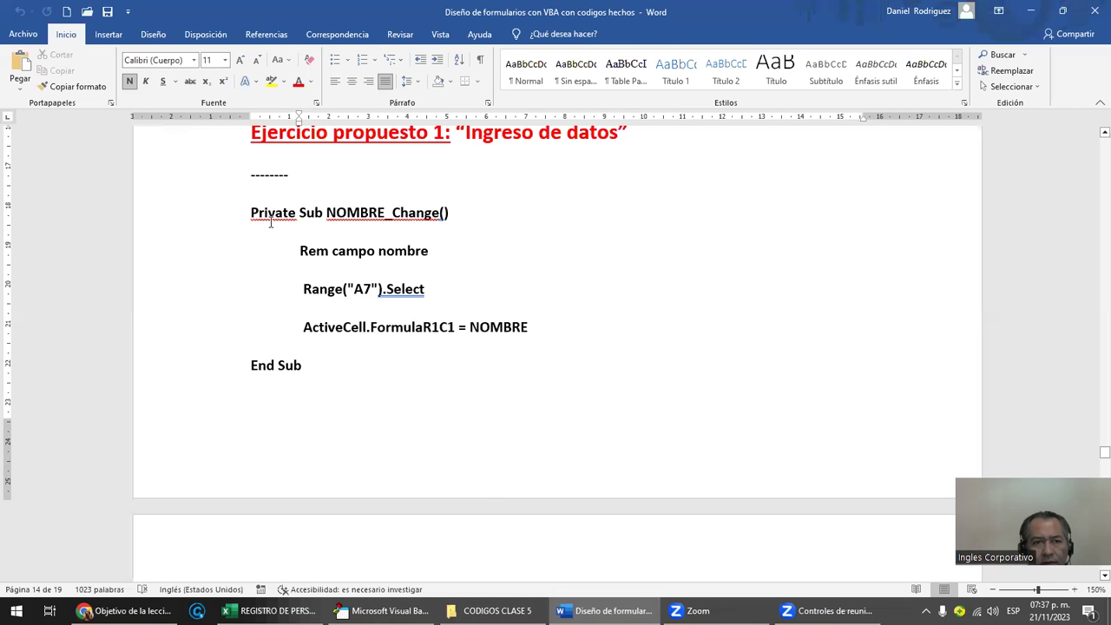
left_click_drag(252, 213, 449, 213)
key("Down")
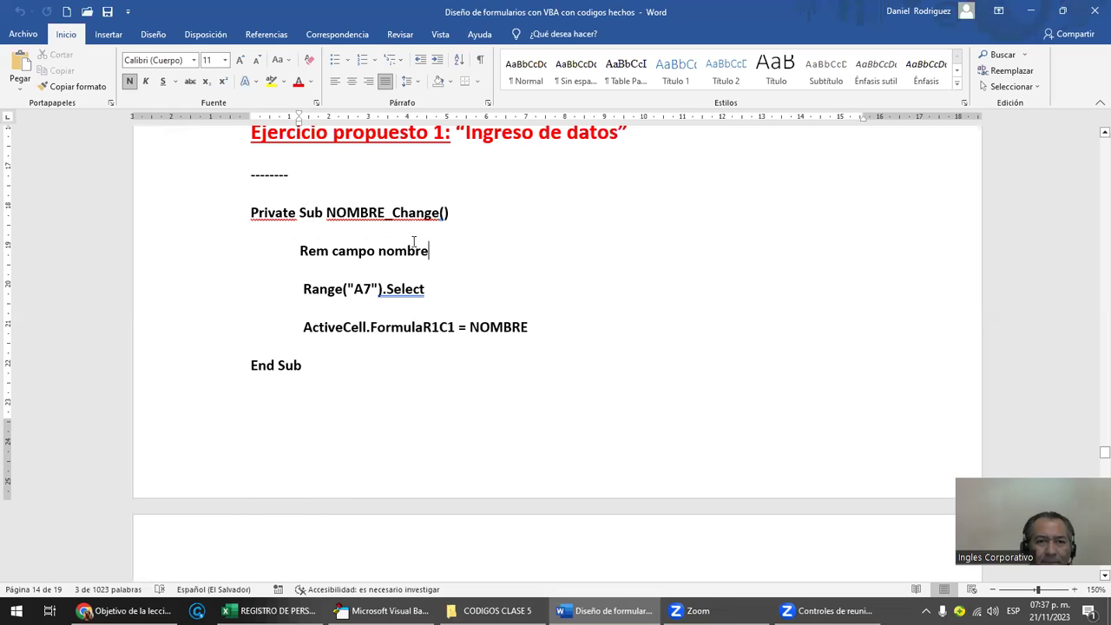
left_click_drag(299, 251, 415, 328)
left_click(375, 251)
left_click(338, 252)
key("Left")
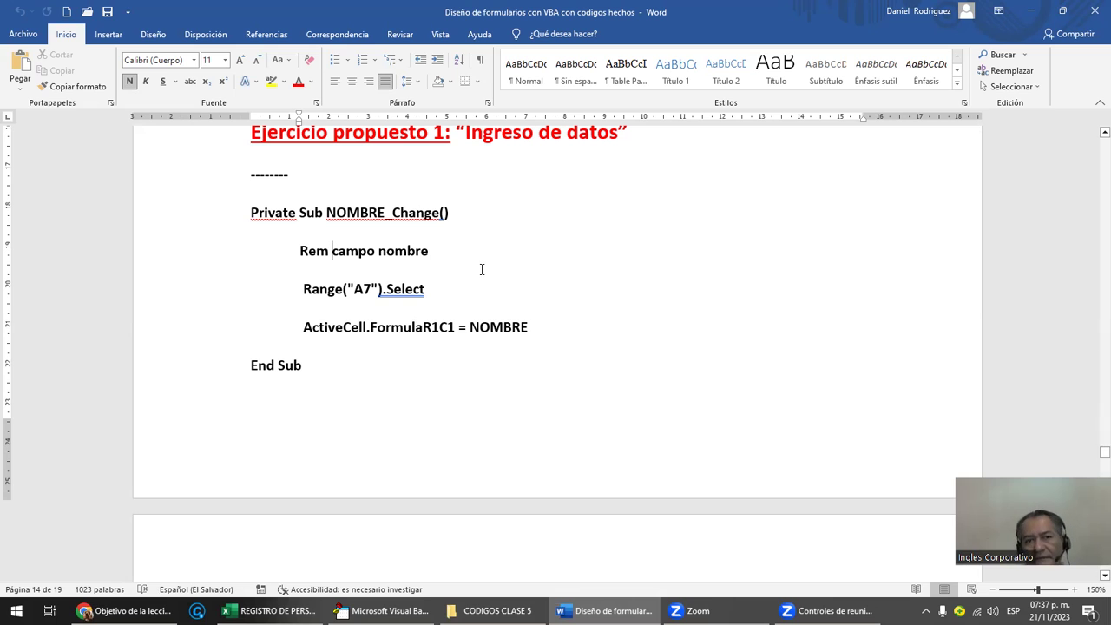
left_click(329, 289)
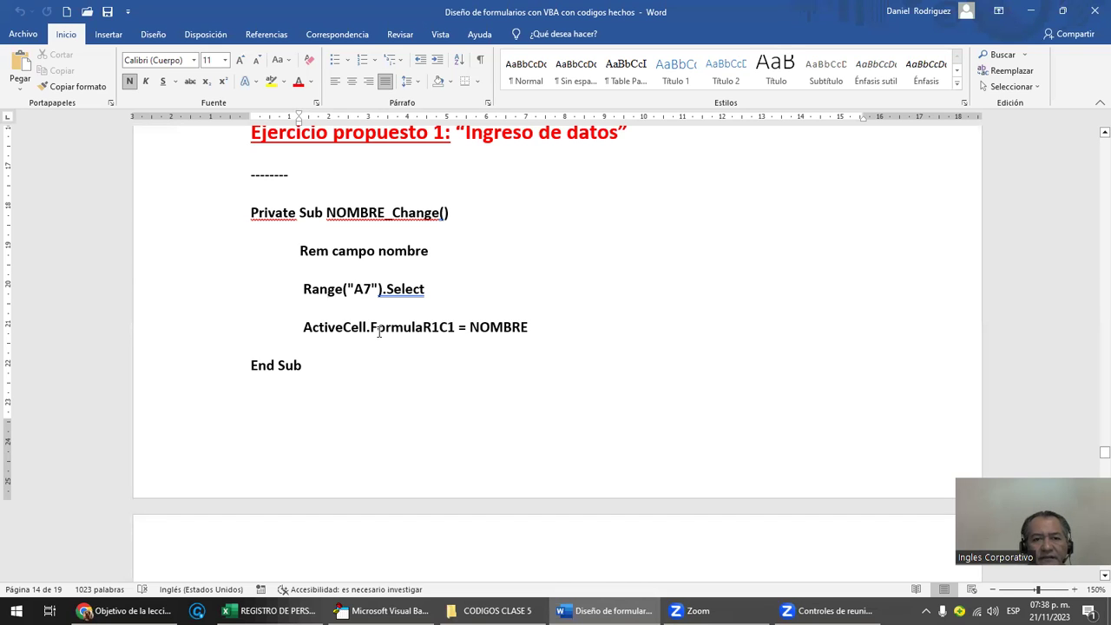
left_click_drag(528, 327, 323, 327)
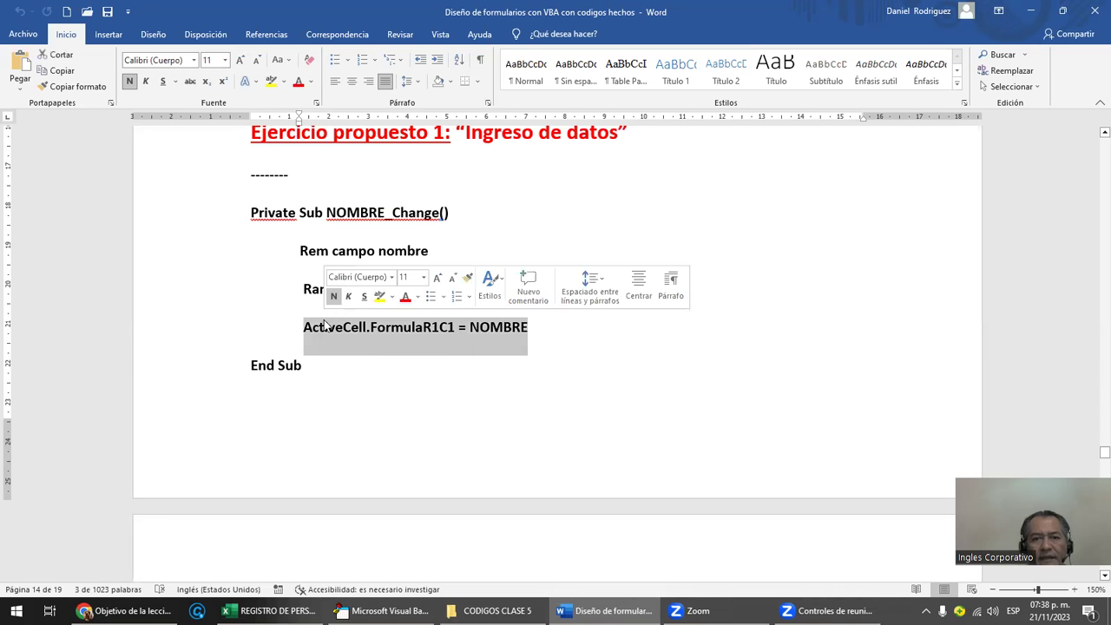
left_click(447, 358)
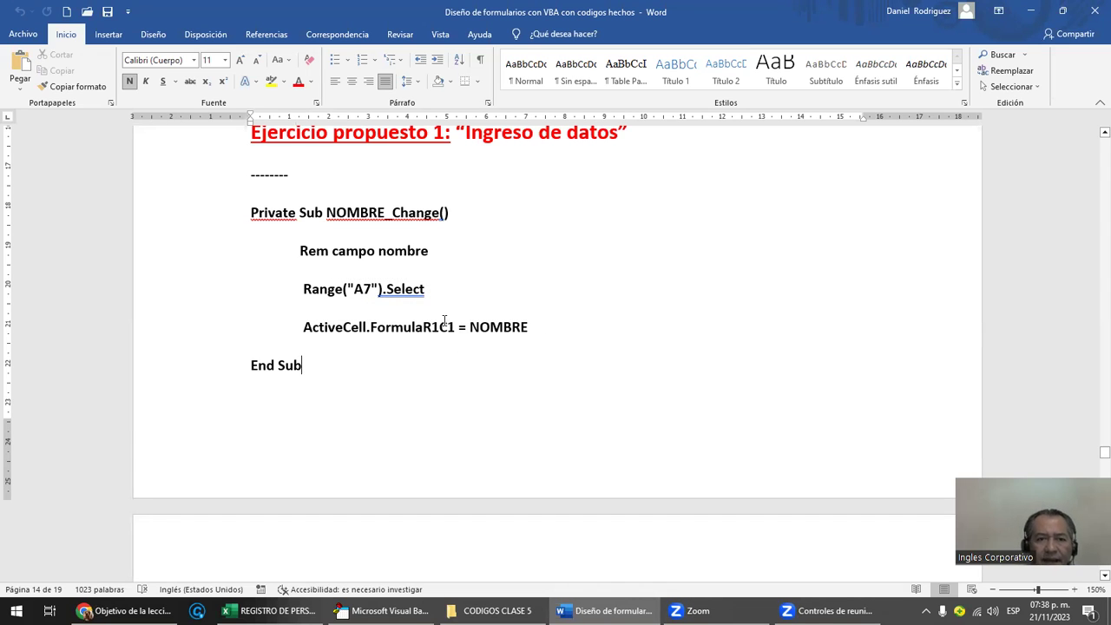
left_click_drag(303, 328, 468, 329)
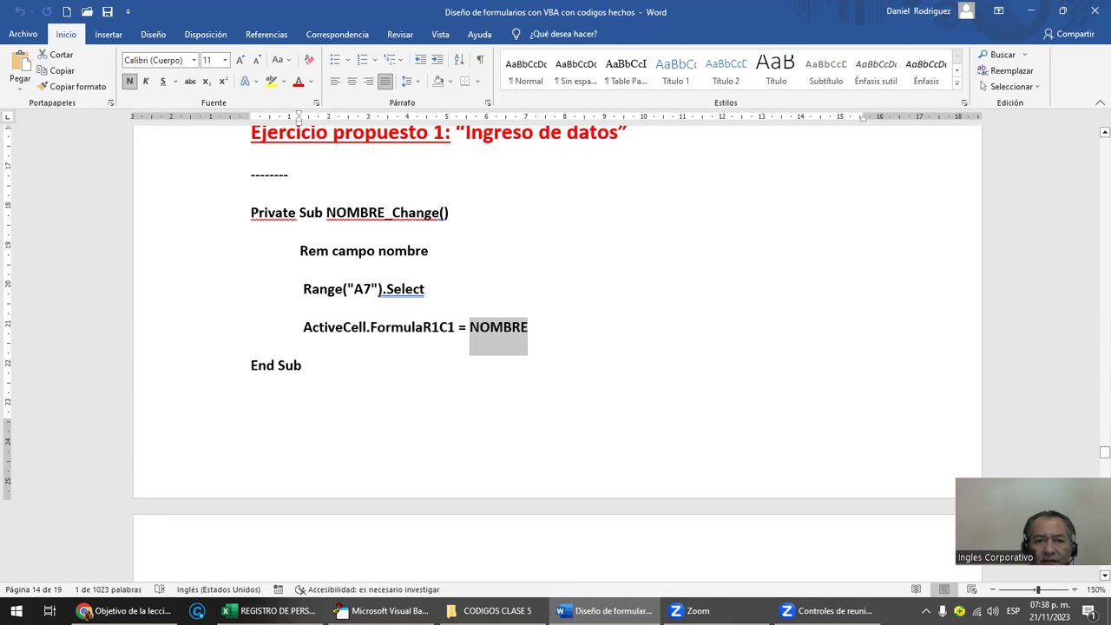
Step: Check the NOMBRE text box on the form, then copy the three NOMBRE_Change code lines
key("alt+Tab")
left_click(914, 321)
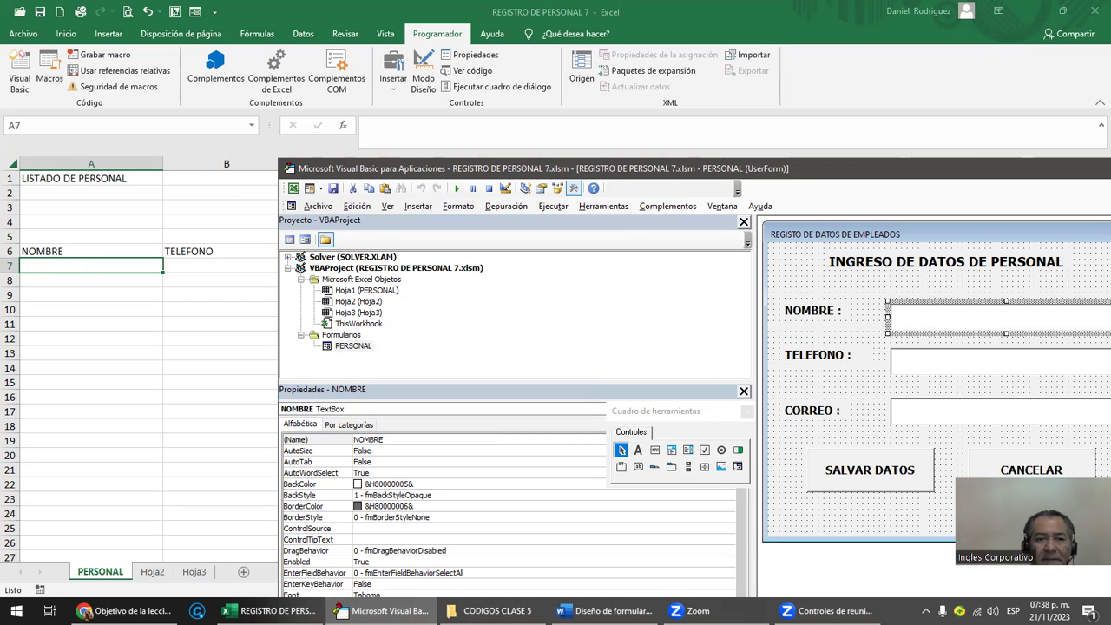
left_click(270, 611)
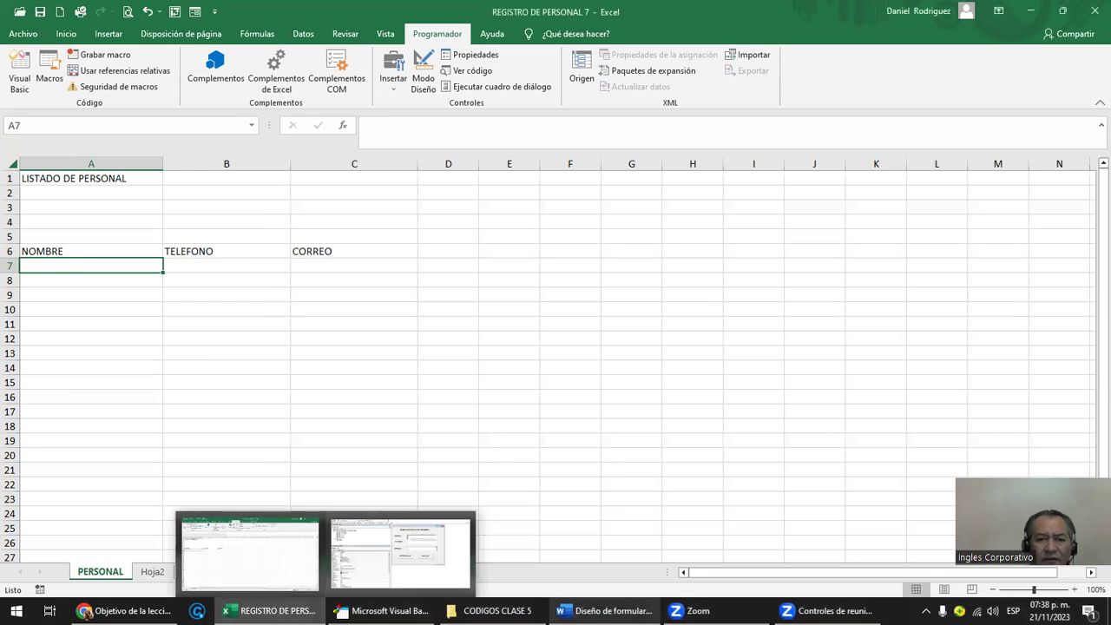
left_click(607, 610)
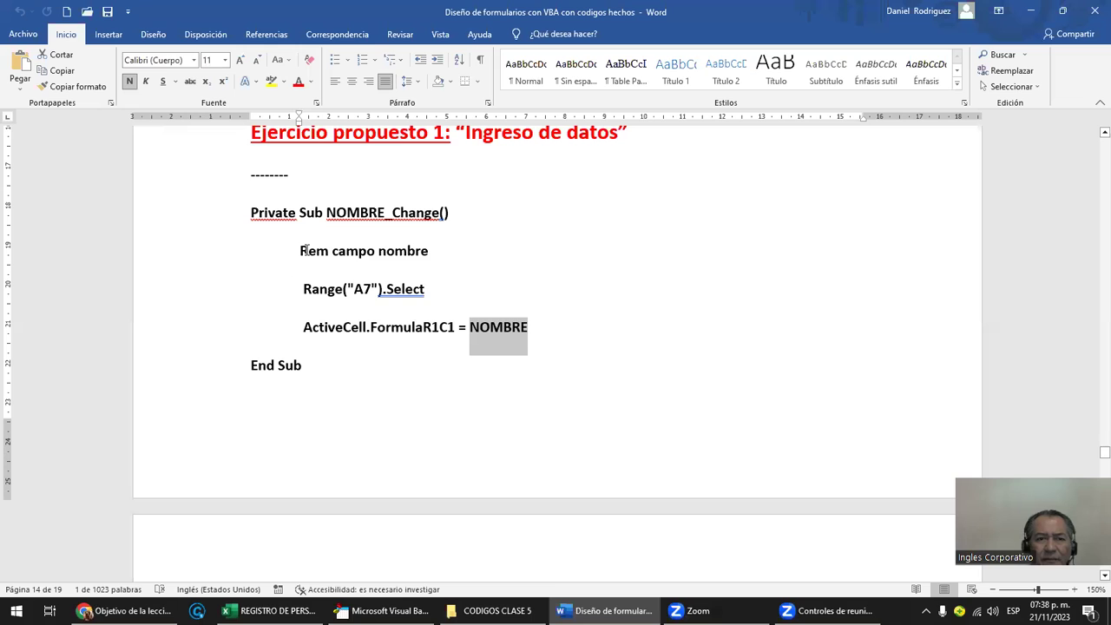
left_click_drag(304, 250, 544, 330)
key("ctrl+c")
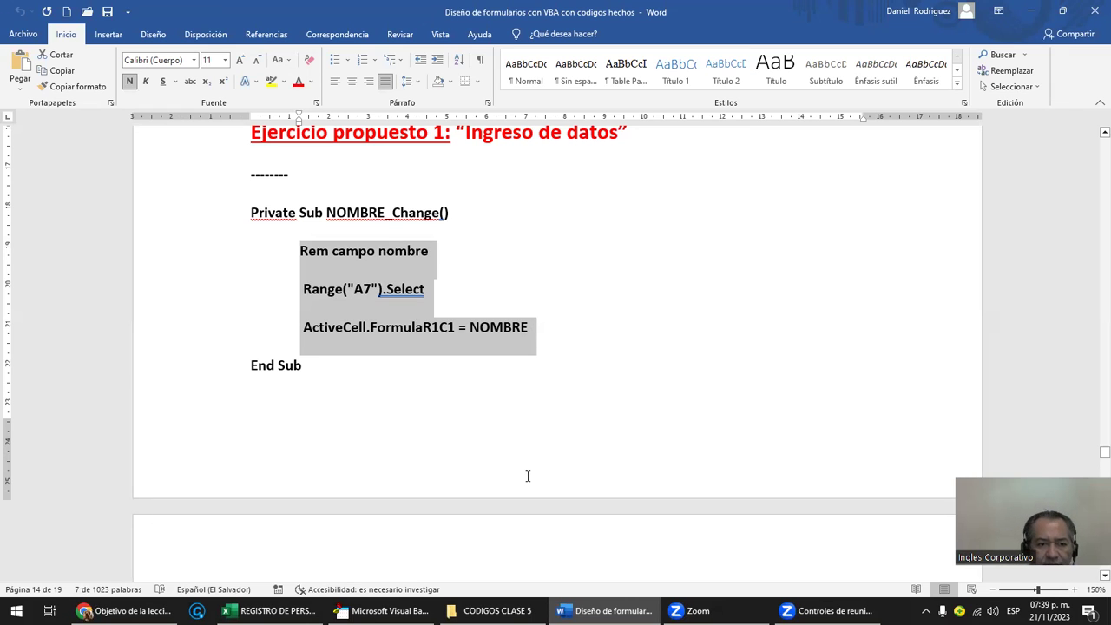
Step: Paste the Rem comment, Range("A7").Select and ActiveCell.FormulaR1C1 = NOMBRE into NOMBRE_Change
key("alt+Tab")
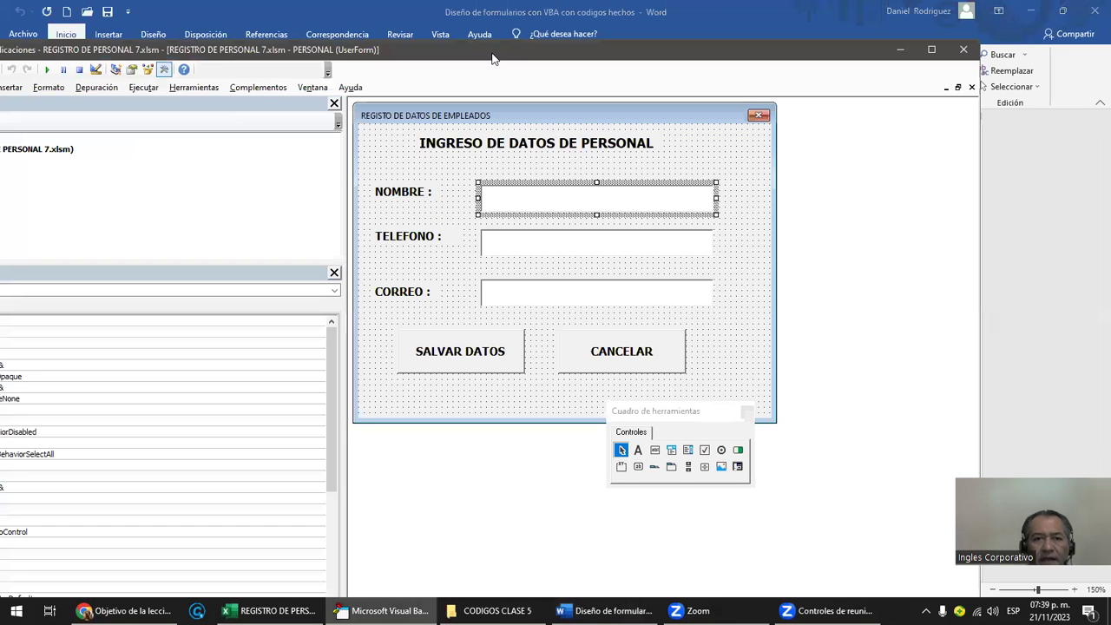
double_click(499, 204)
left_click(417, 434)
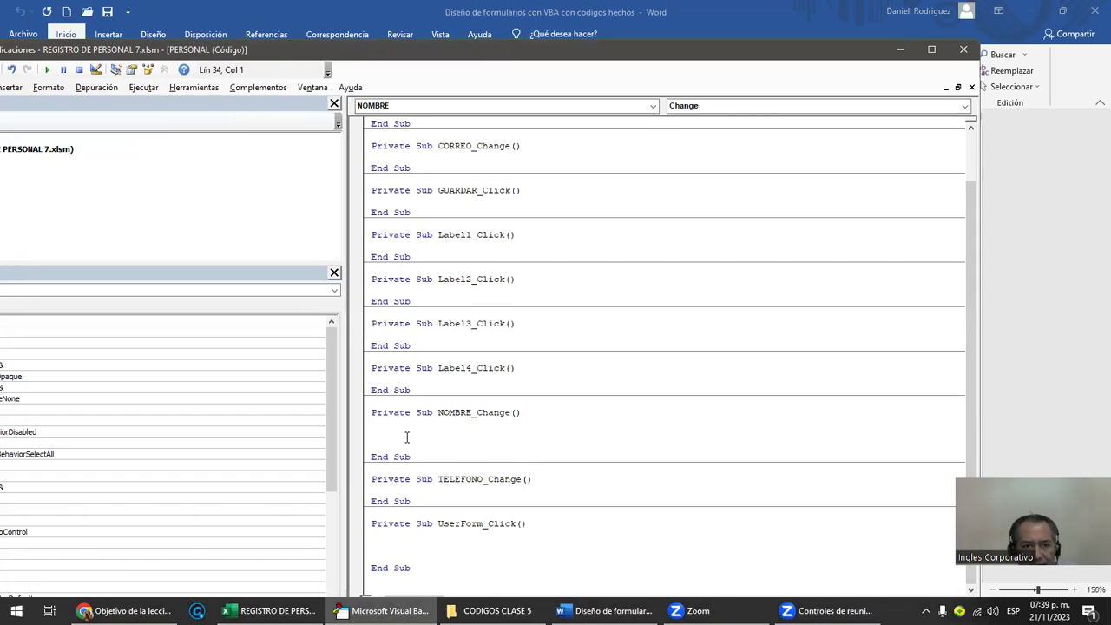
key("ctrl+v")
scroll(407, 438, "down", 1)
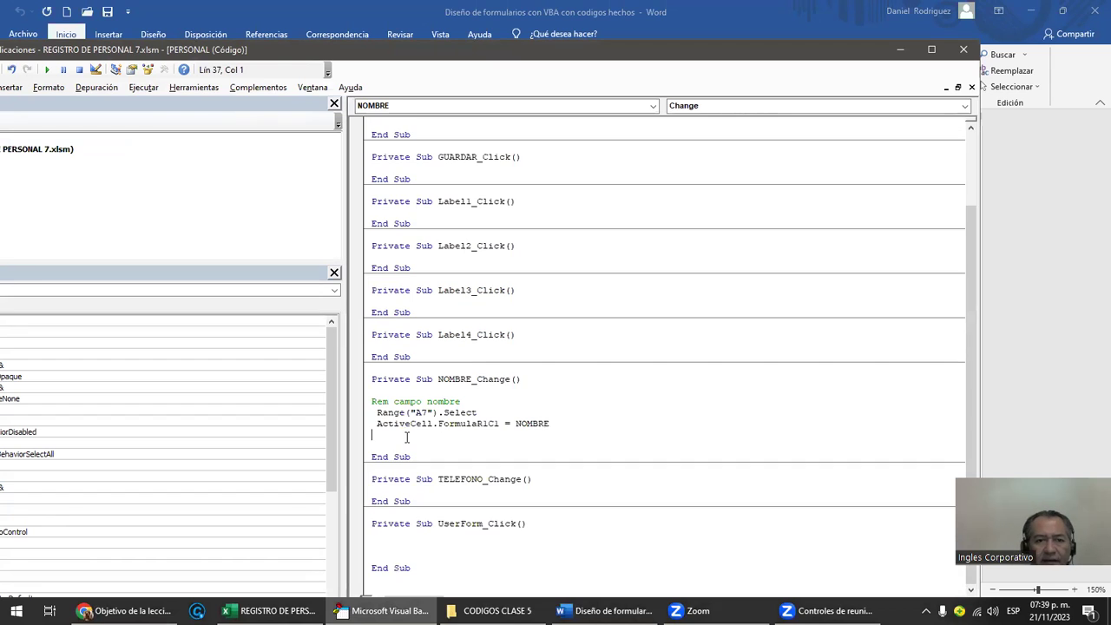
left_click(372, 402)
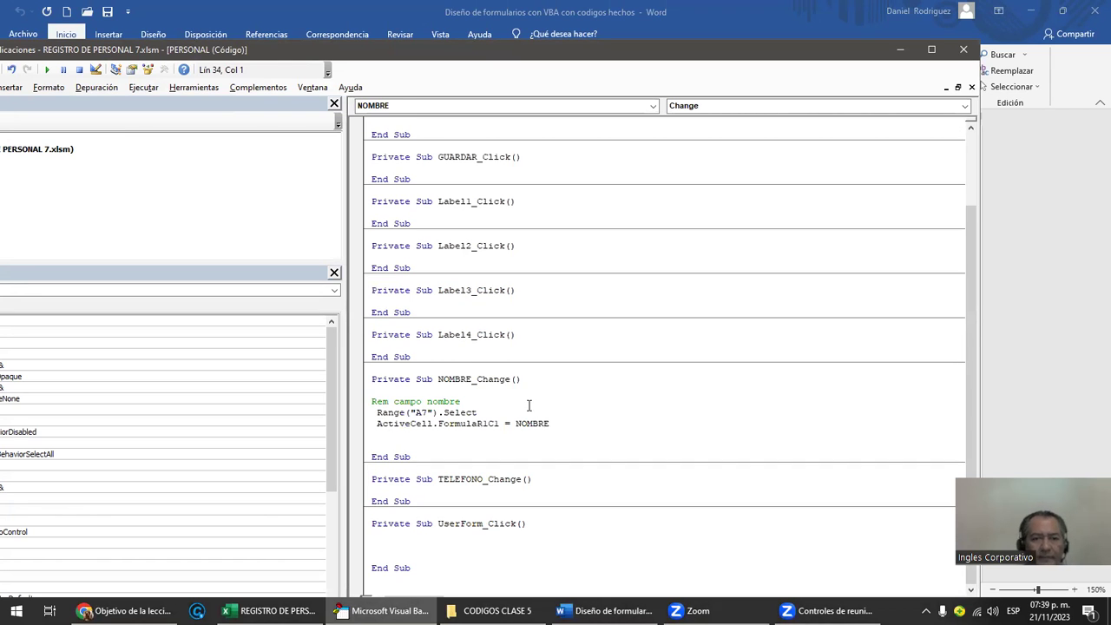
left_click(373, 390)
left_click(377, 412)
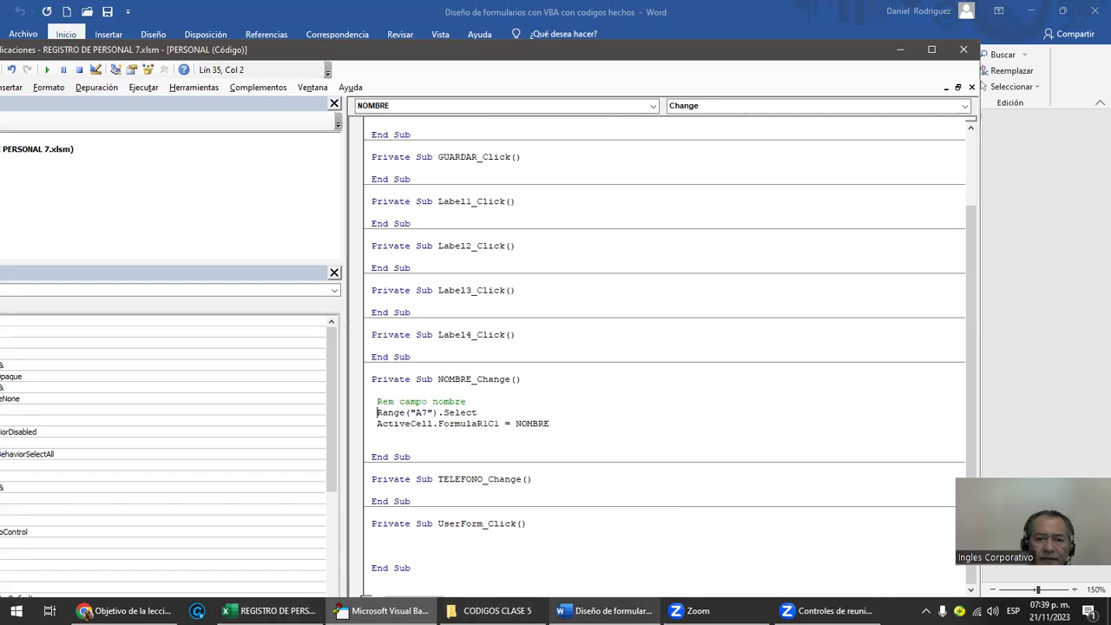
left_click(605, 610)
left_click(278, 237)
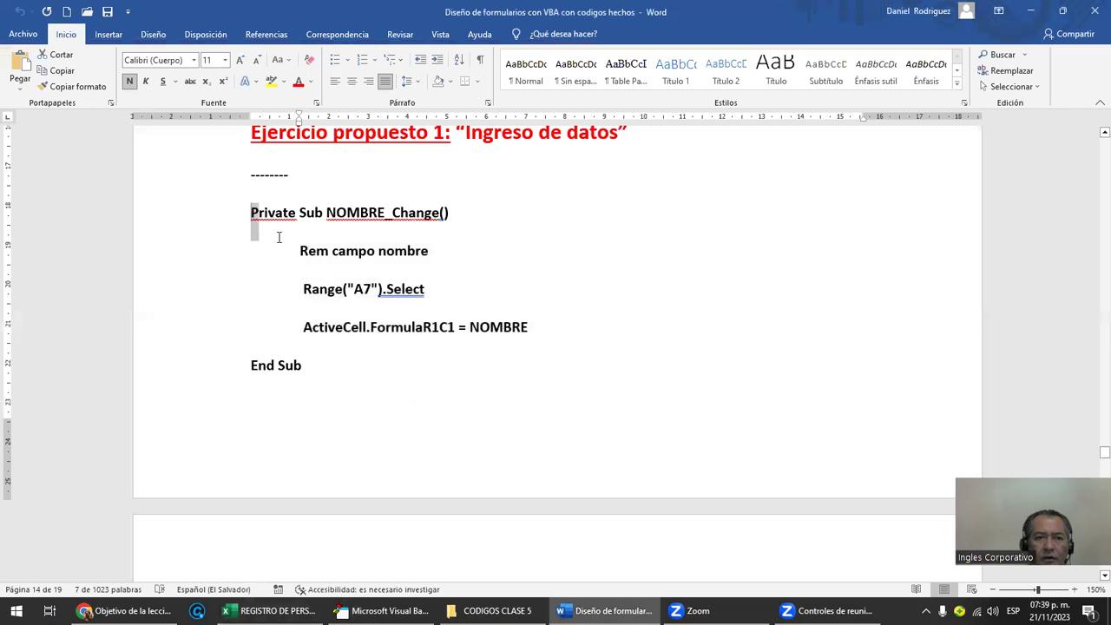
left_click_drag(279, 237, 363, 372)
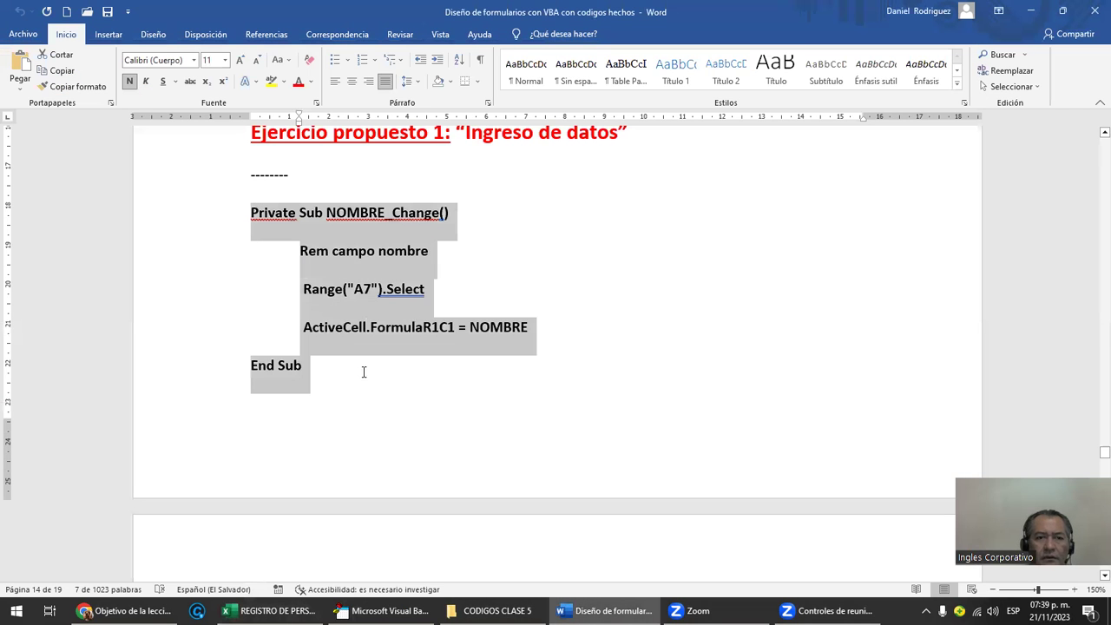
left_click(405, 414)
scroll(401, 345, "up", 3, "ctrl")
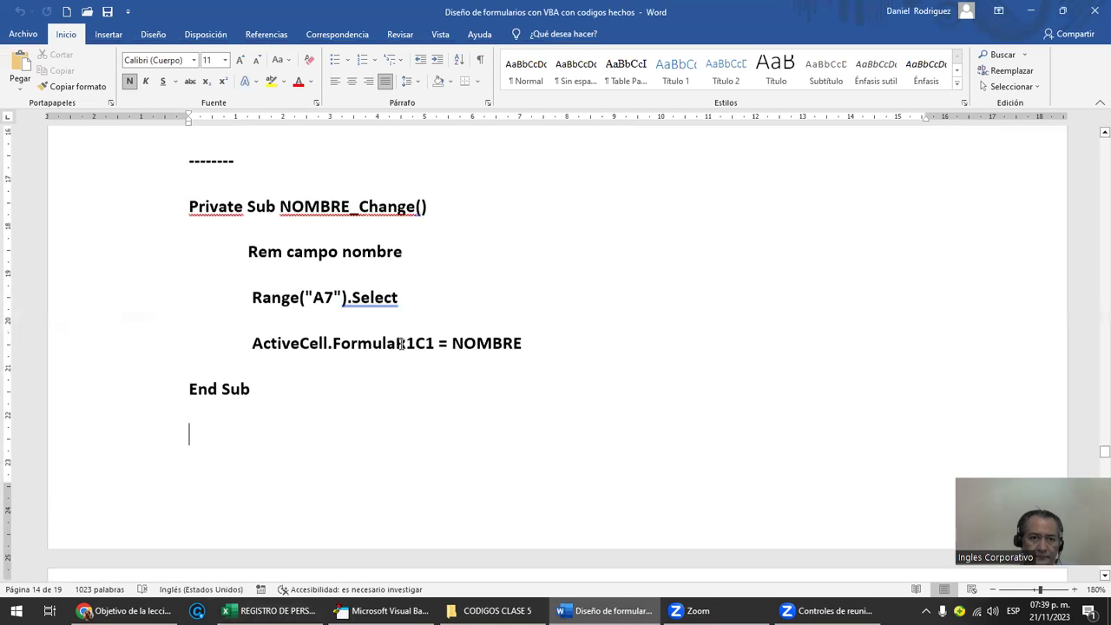
scroll(401, 344, "down", 1)
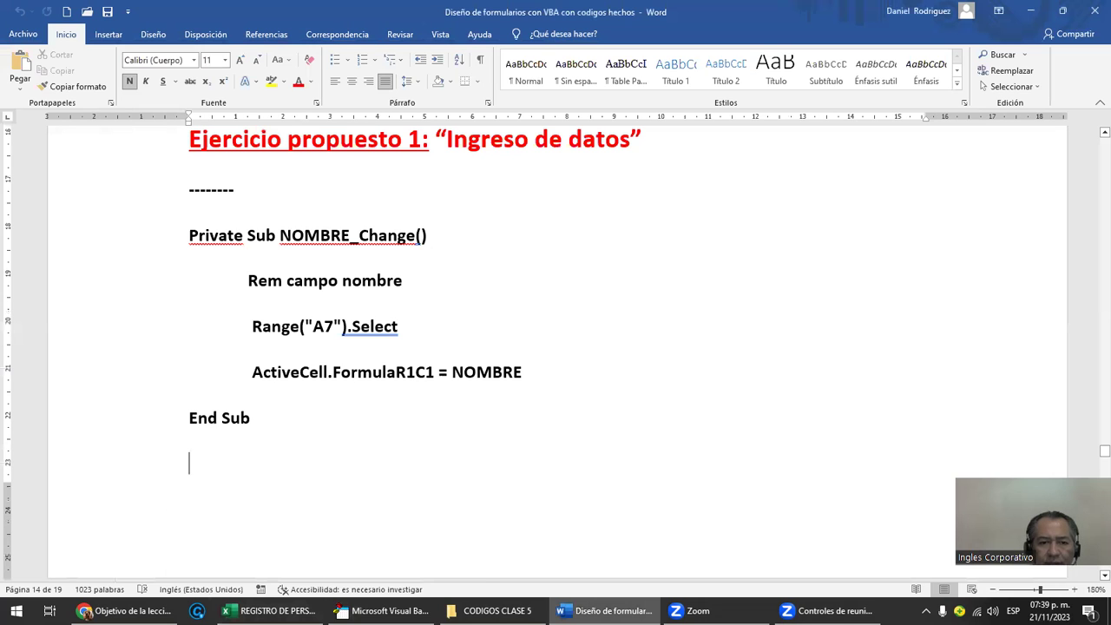
mouse_move(269, 610)
left_click(399, 554)
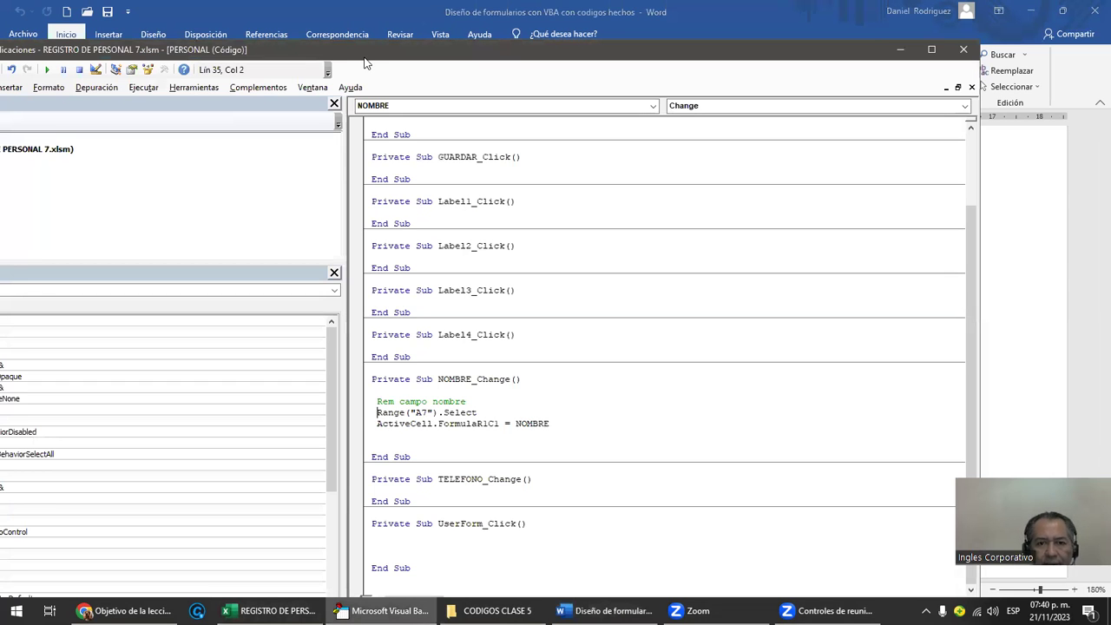
Step: Place the VBA editor on the right over the Excel sheet and widen the code pane
left_click_drag(365, 54, 862, 50)
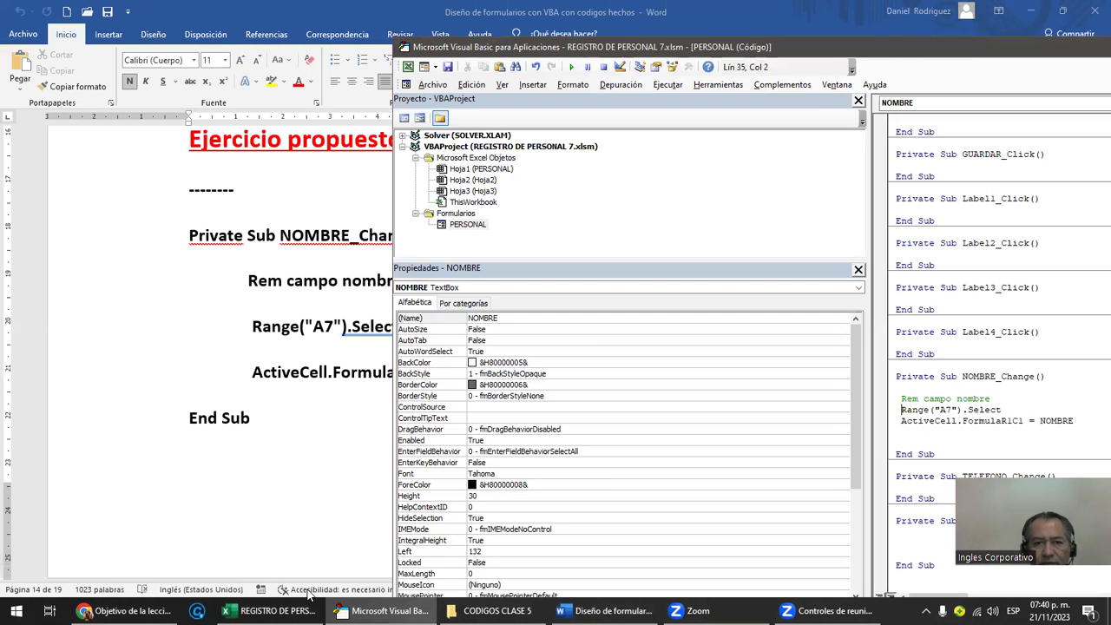
key("alt+F11")
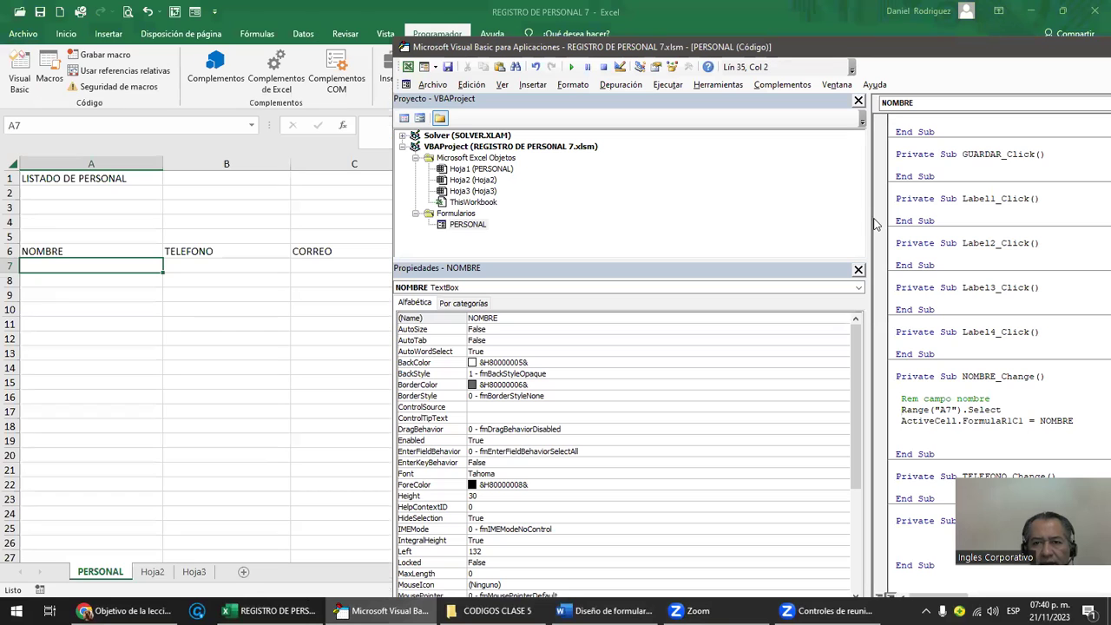
mouse_move(866, 220)
left_mouse_down()
mouse_move(562, 212)
mouse_move(593, 212)
left_mouse_up()
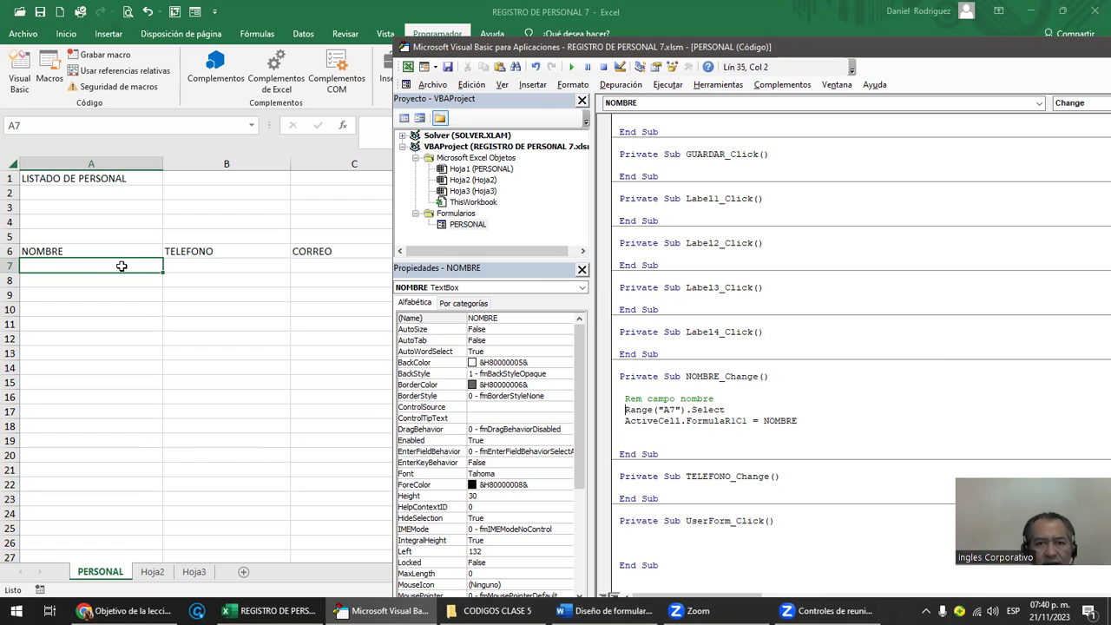
Step: Review the NOMBRE assignment line and run the data-entry form
left_click_drag(761, 420, 799, 420)
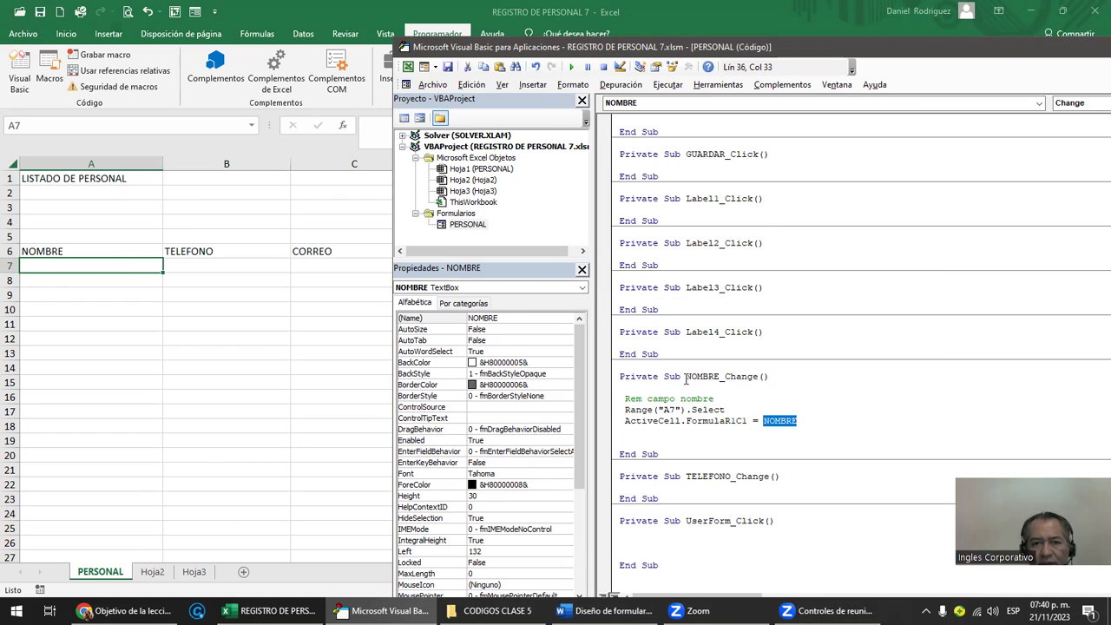
left_click(779, 409)
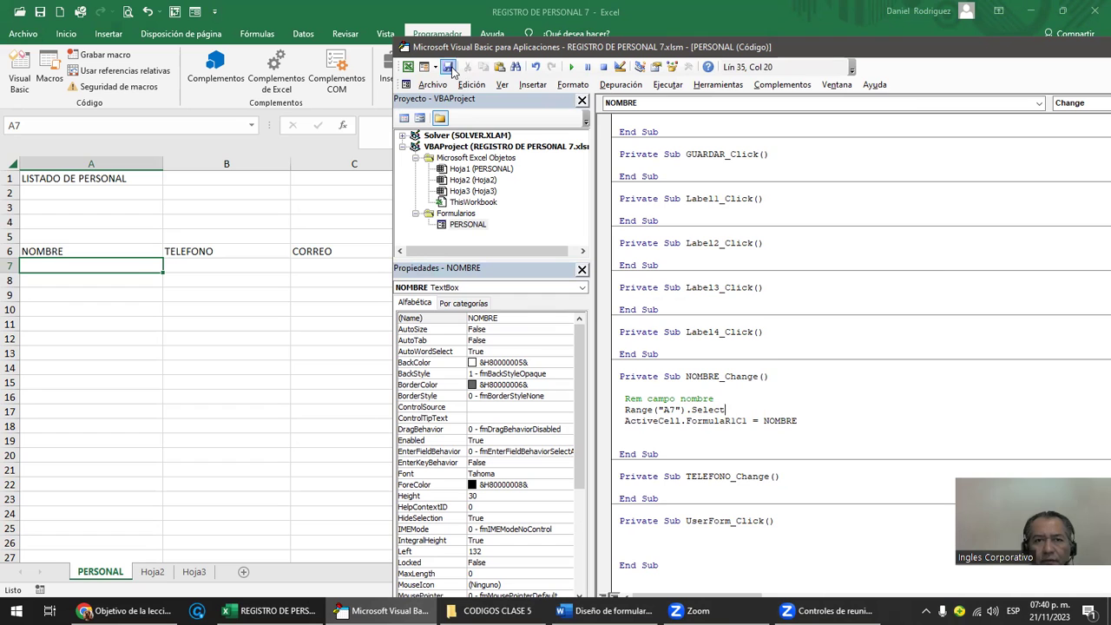
left_click(571, 68)
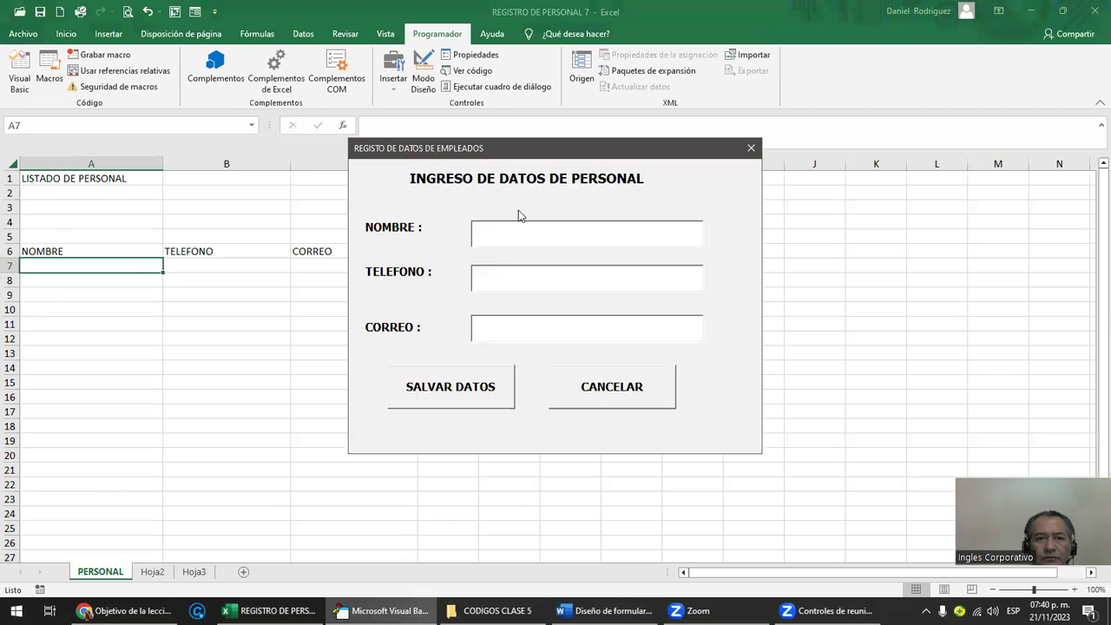
Step: Type DDDDDDD, then DANIEL into NOMBRE, watching cell A7 update, and close the form
type("DDDDDDD")
left_click_drag(500, 161, 622, 197)
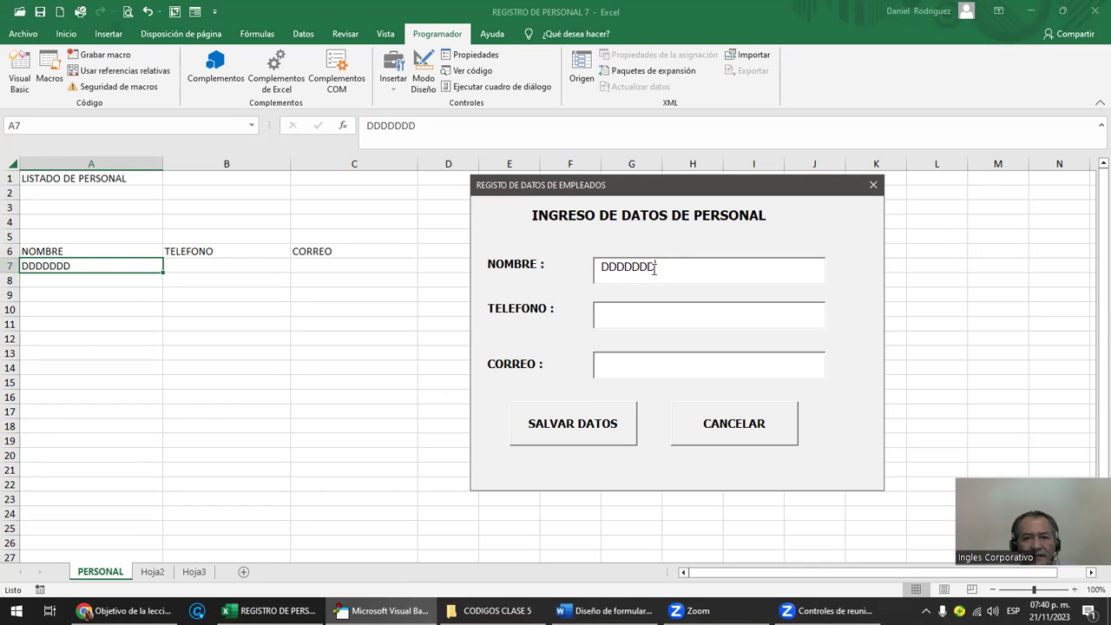
left_click_drag(678, 267, 605, 269)
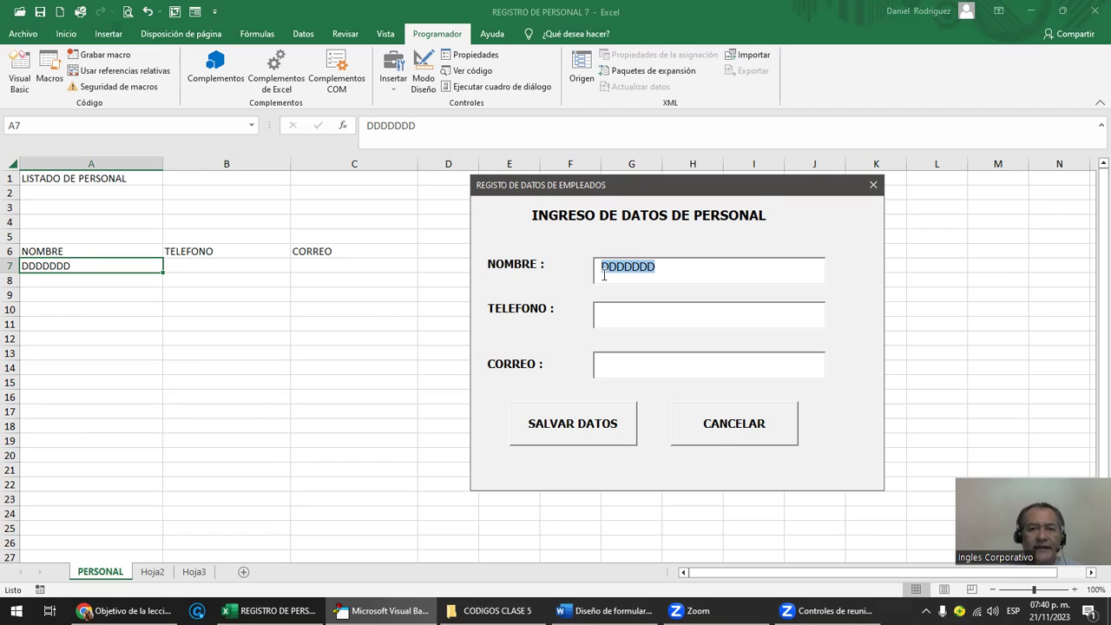
left_click_drag(651, 276, 590, 274)
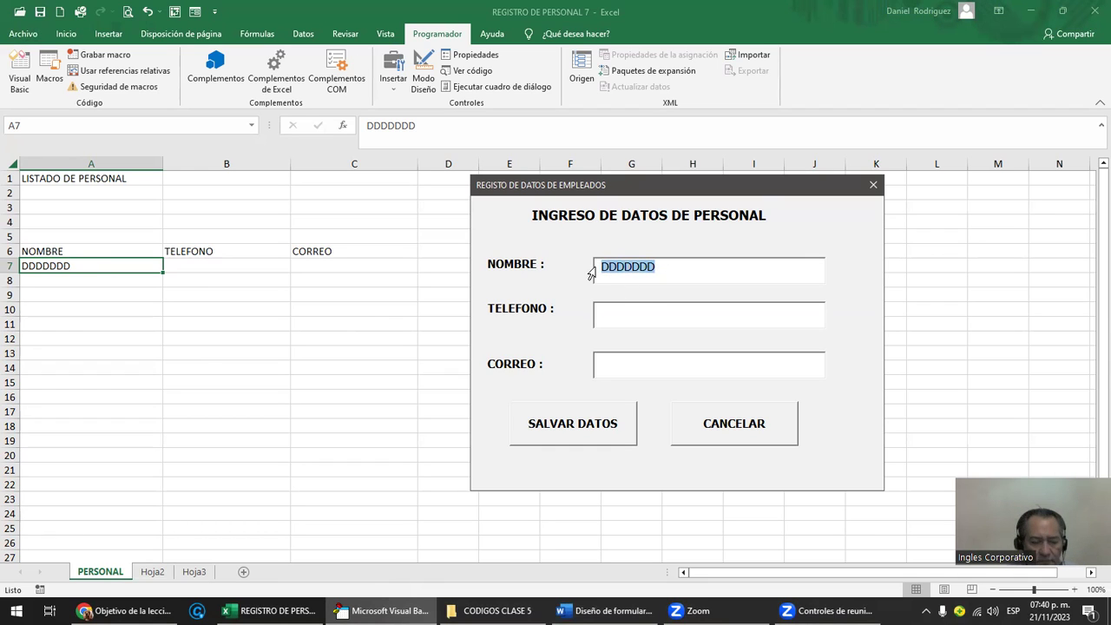
type("DANIEL")
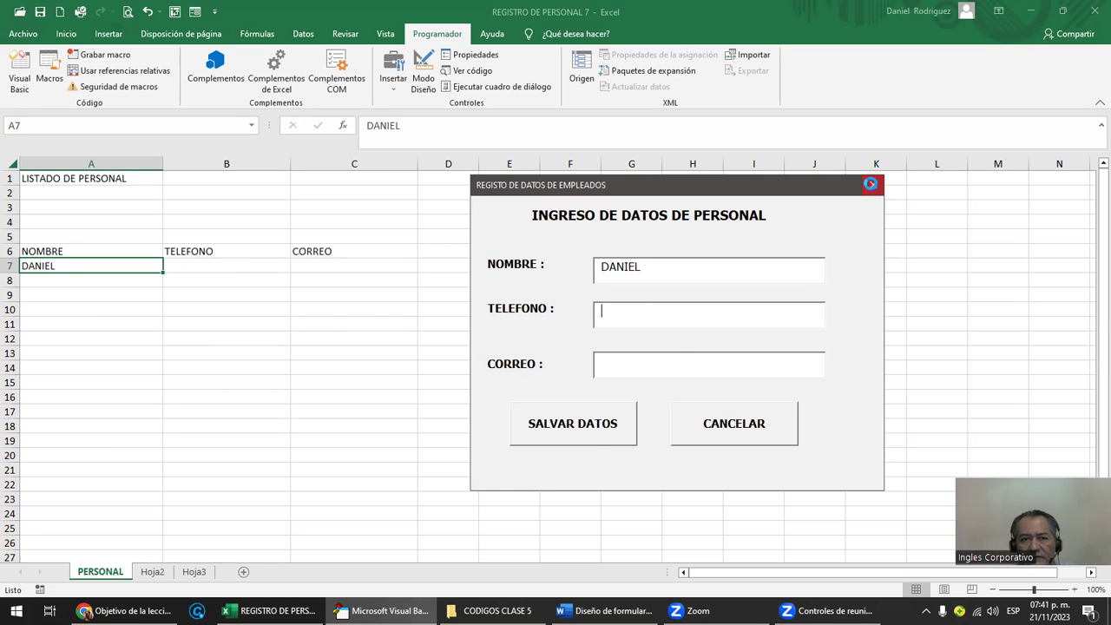
left_click(874, 188)
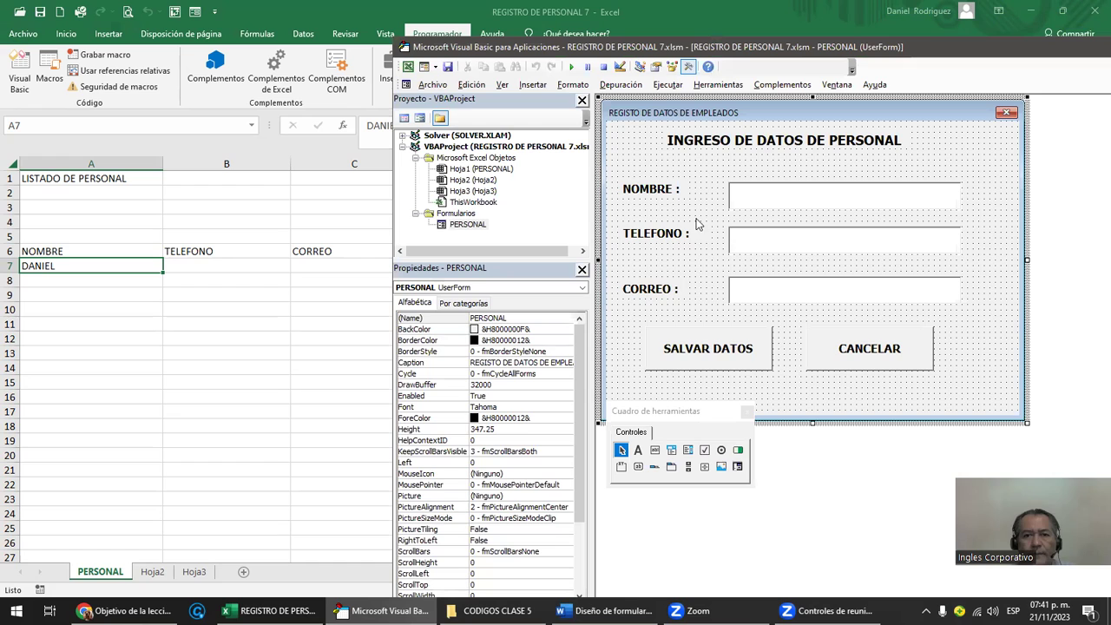
Step: Maximize the code window and open TELEFONO_Change with blank lines inside it
left_click(752, 246)
left_click(752, 246)
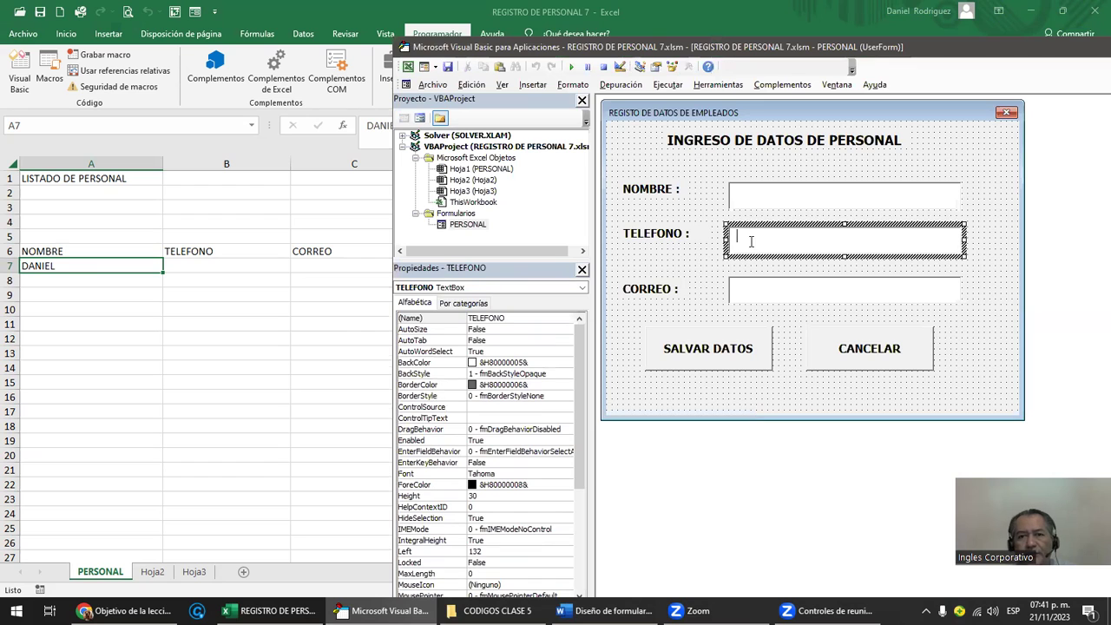
left_click(738, 227)
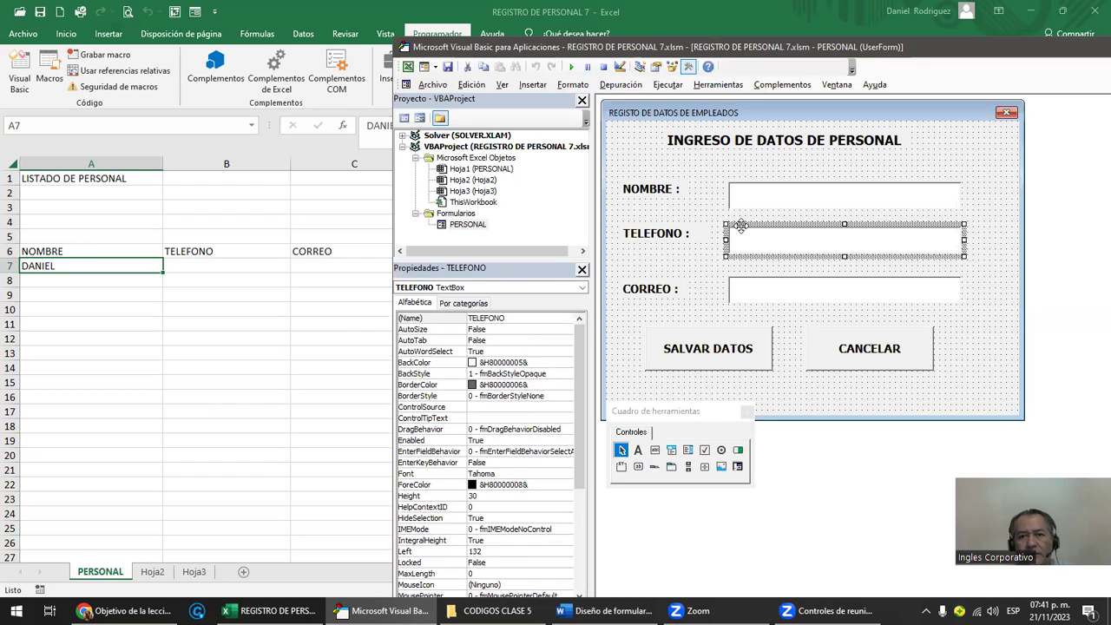
double_click(467, 227)
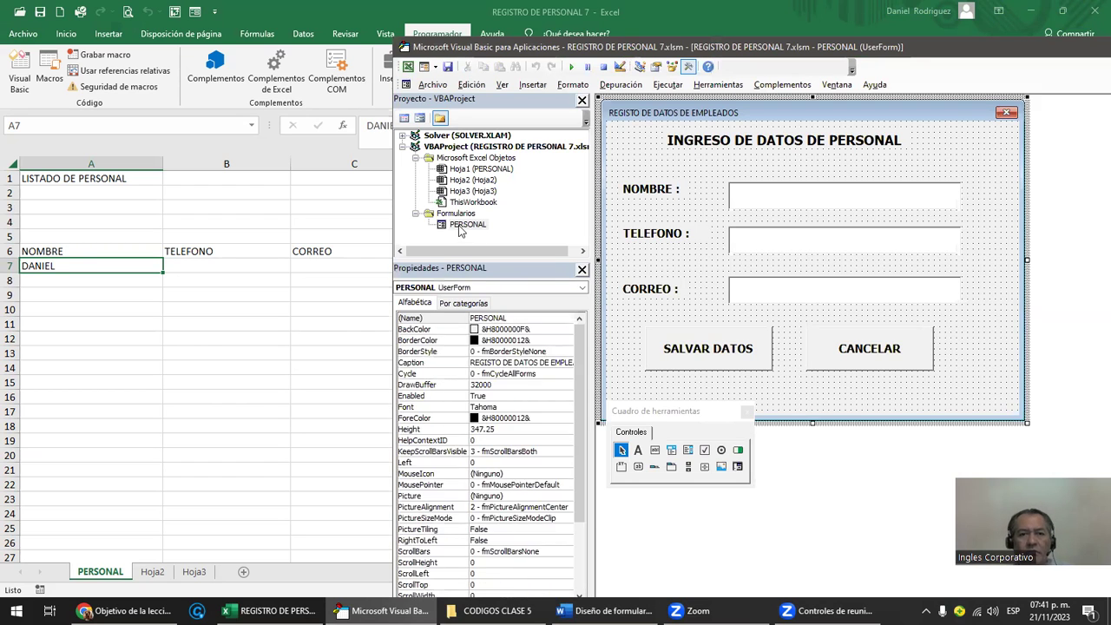
double_click(720, 51)
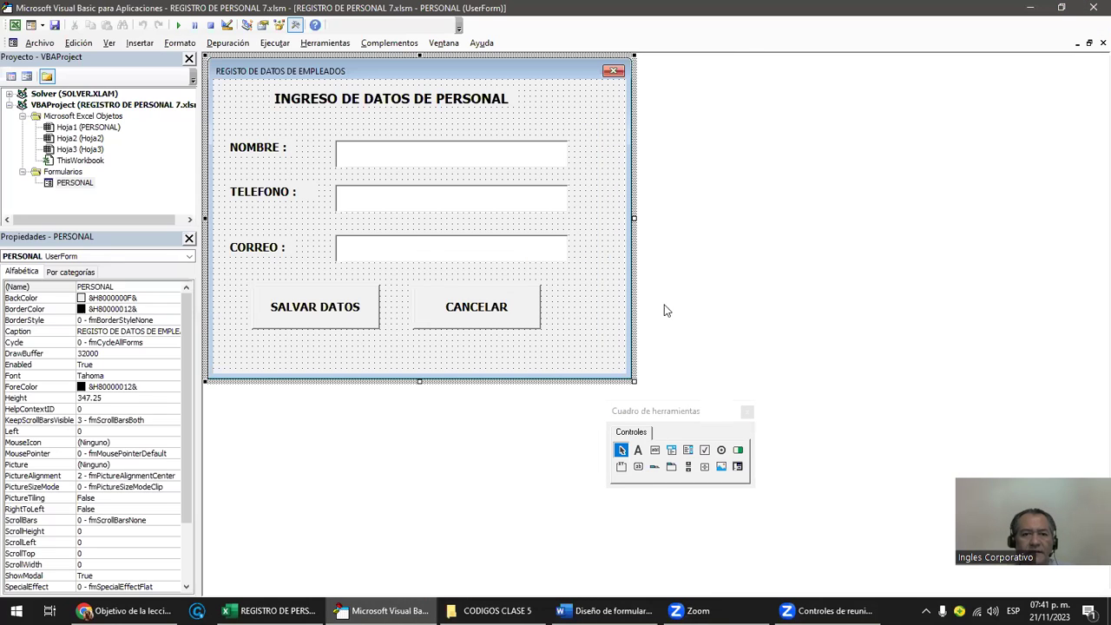
double_click(411, 215)
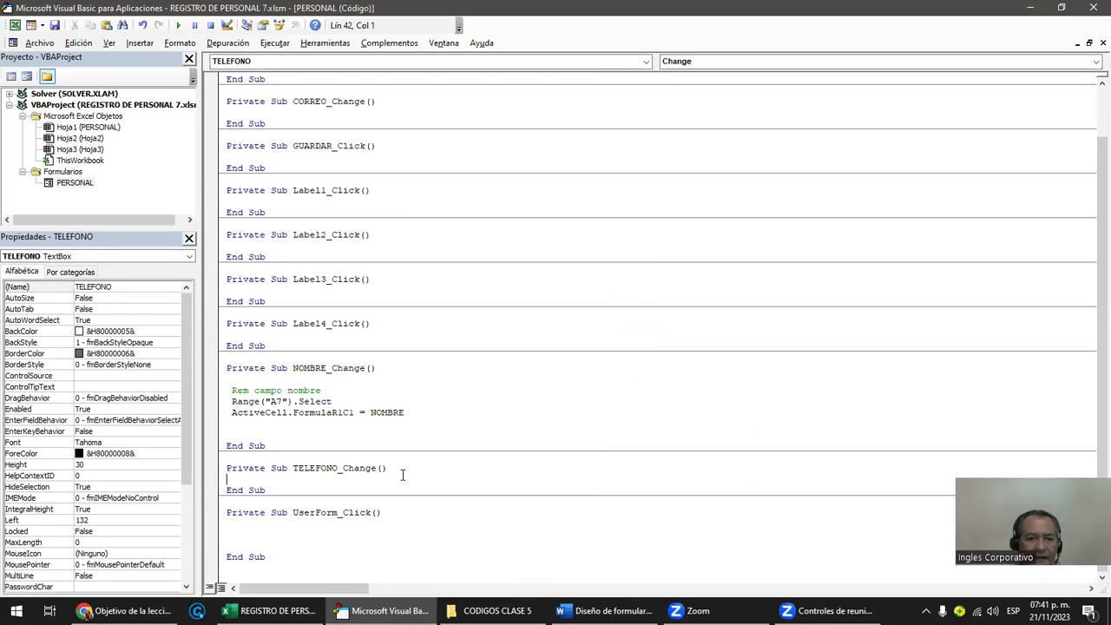
key("Return")
key("Return")
key("Up")
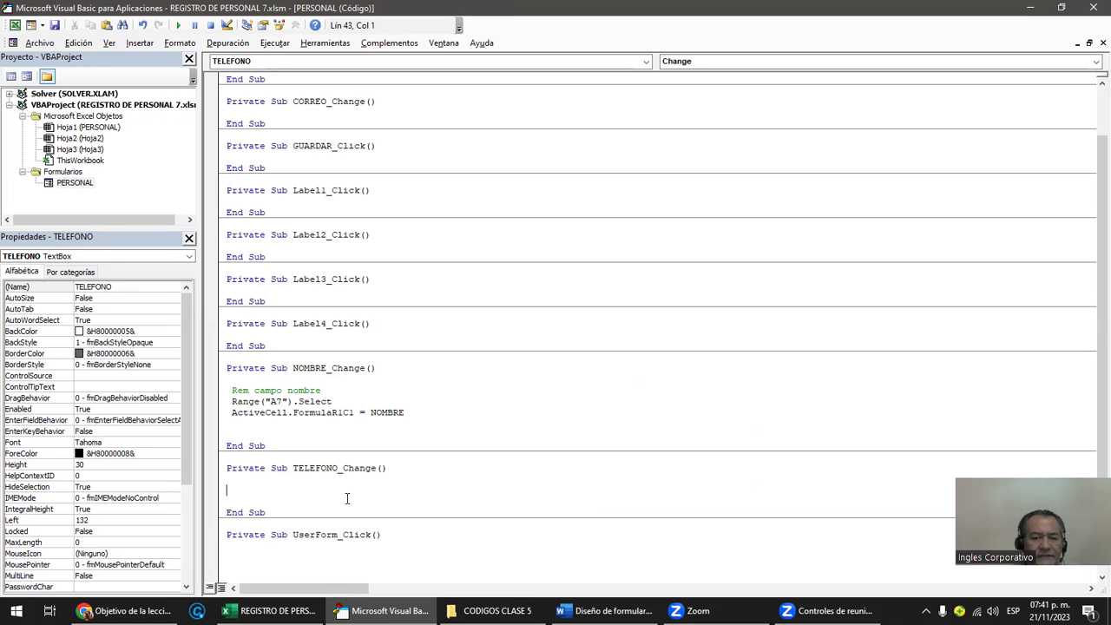
Step: In Word, review the NOMBRE names and A7 reference in the NOMBRE_Change example
left_click(606, 610)
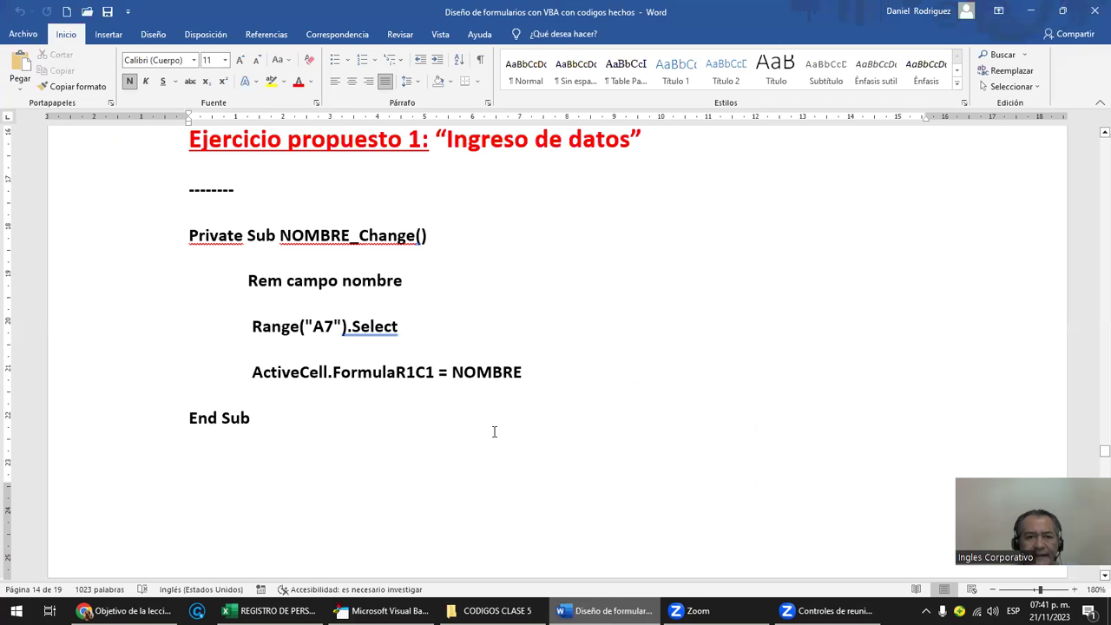
scroll(494, 431, "down", 1)
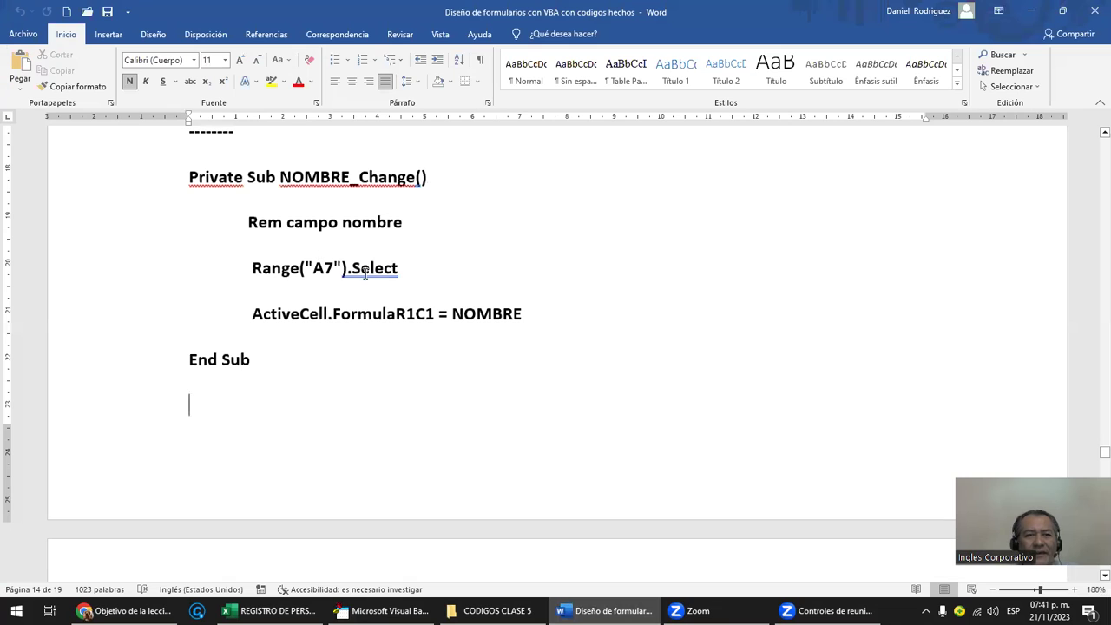
left_click_drag(453, 317, 524, 316)
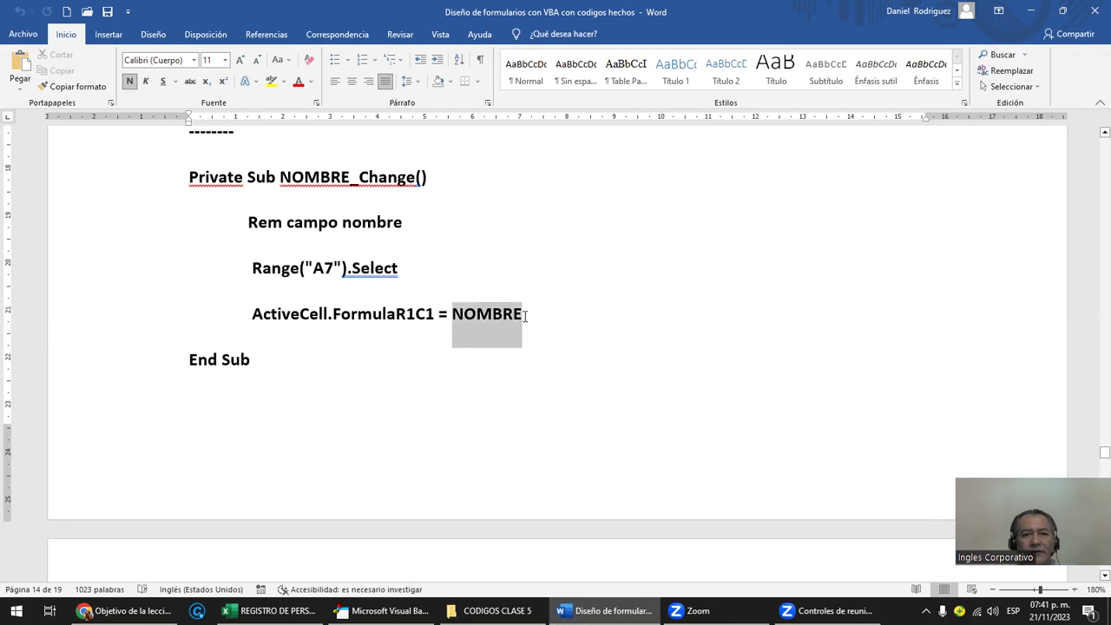
left_click_drag(313, 269, 341, 269)
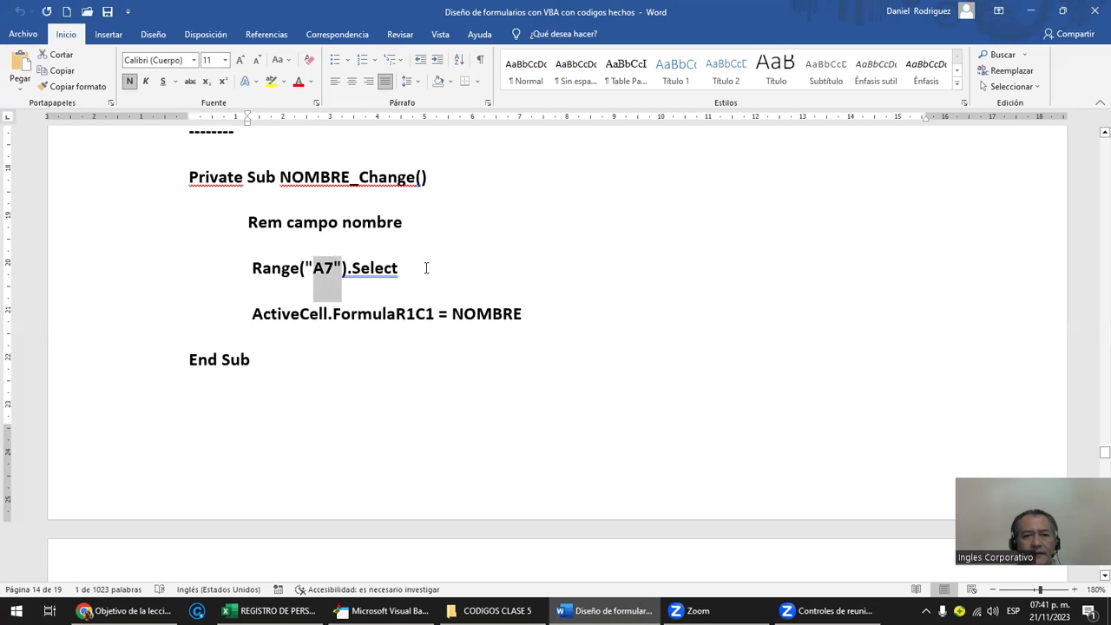
left_click_drag(279, 178, 356, 180)
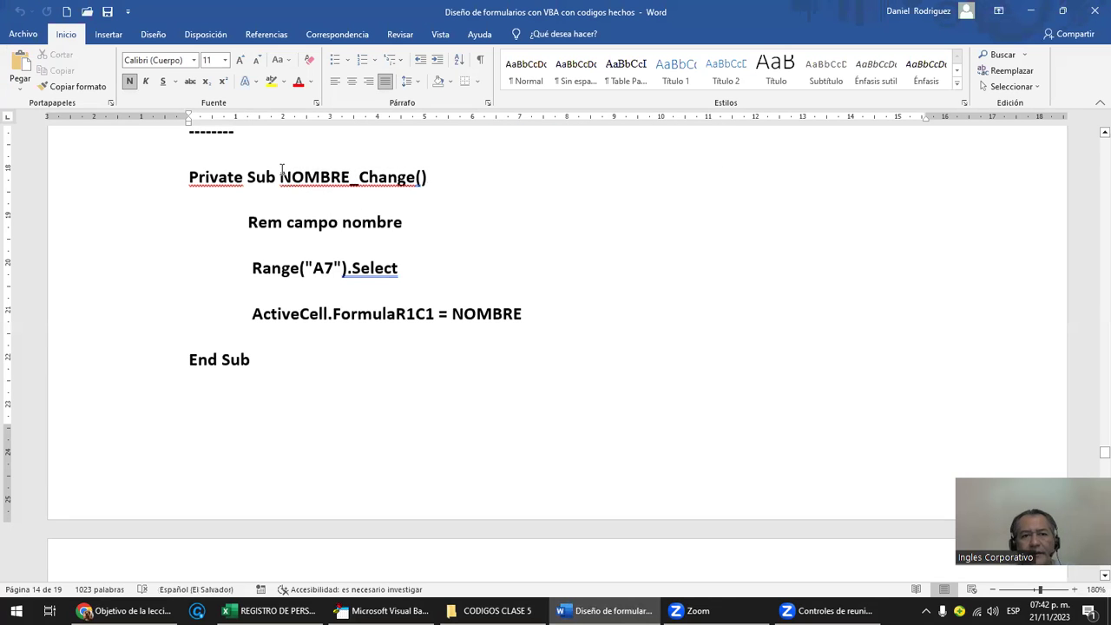
left_click_drag(279, 178, 348, 171)
left_click_drag(452, 314, 542, 320)
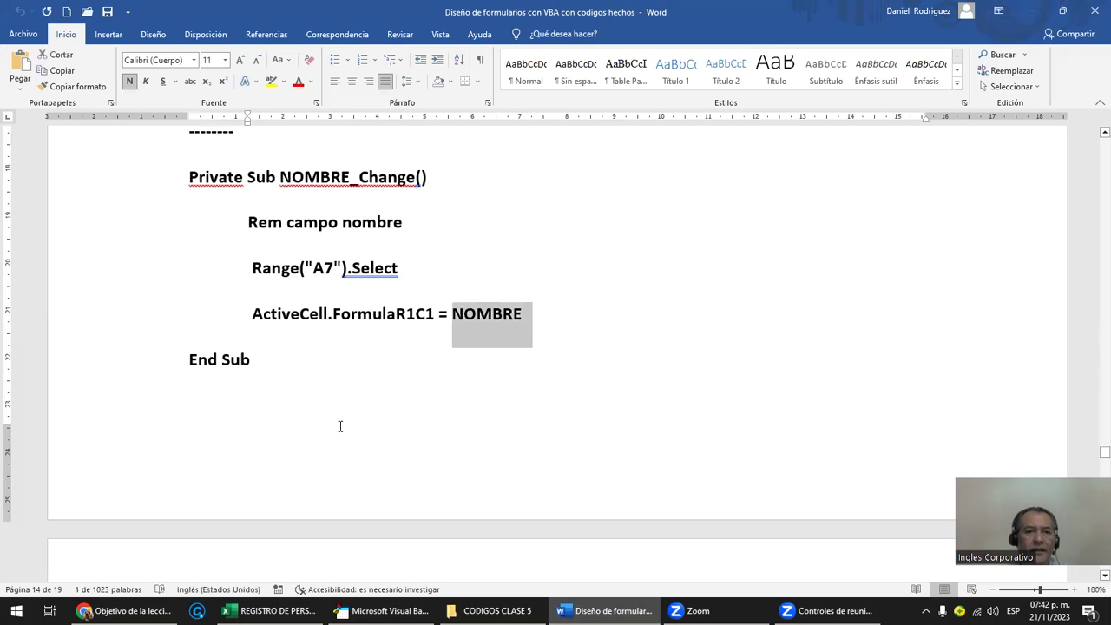
Step: Copy the three APELLIDO_Change body lines, check cell B7, and return to the VBA editor
scroll(340, 427, "down", 3)
scroll(340, 427, "down", 1)
scroll(341, 423, "down", 1)
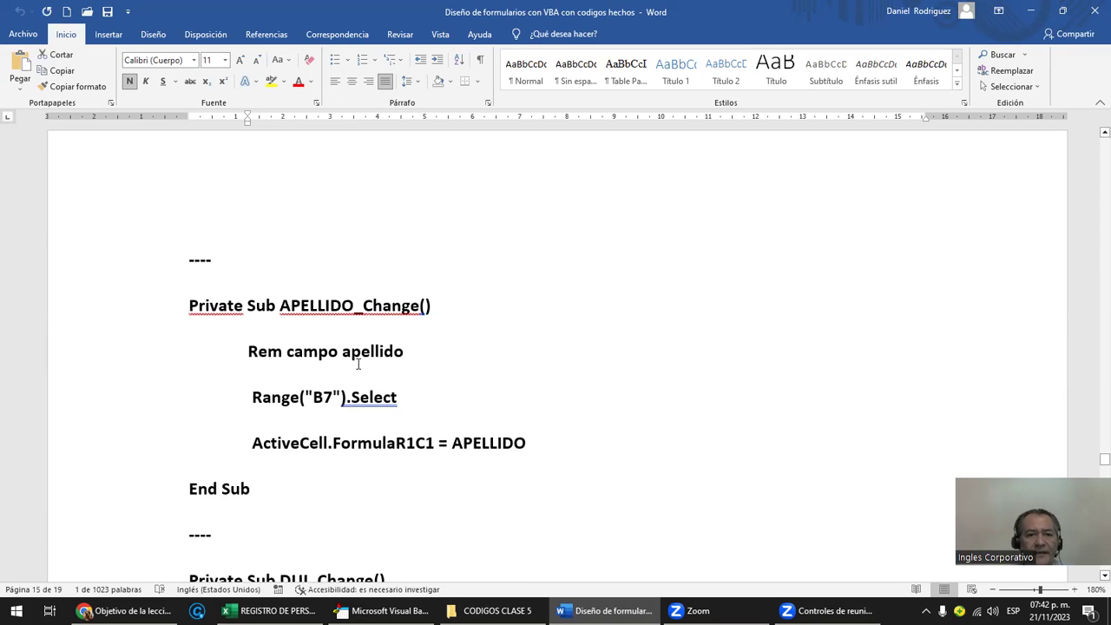
scroll(358, 364, "down", 1)
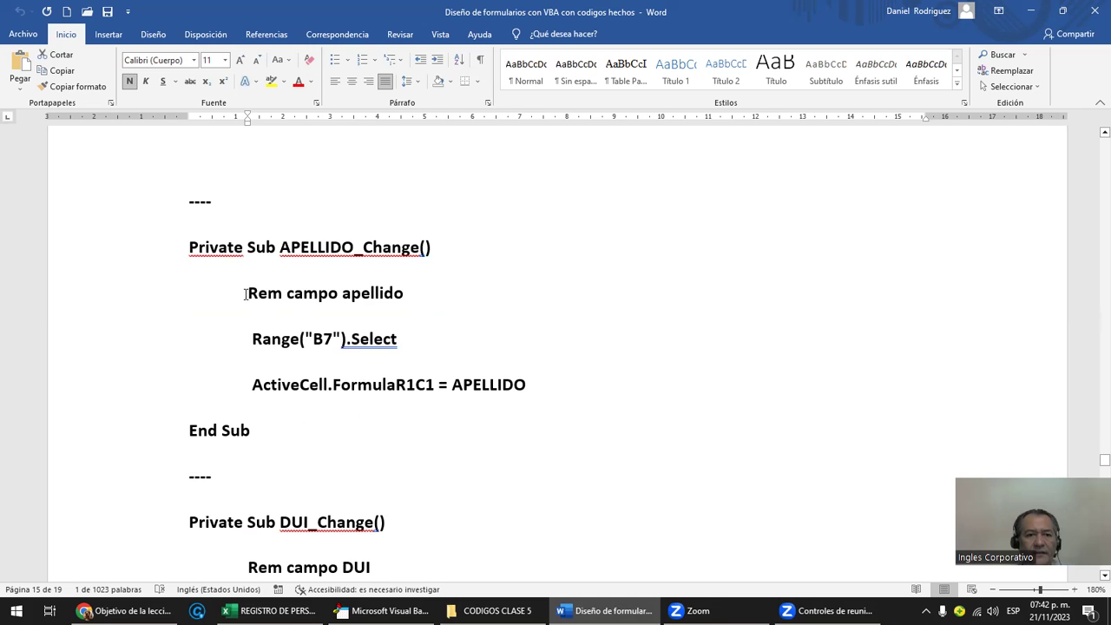
left_click_drag(249, 296, 531, 390)
key("ctrl+c")
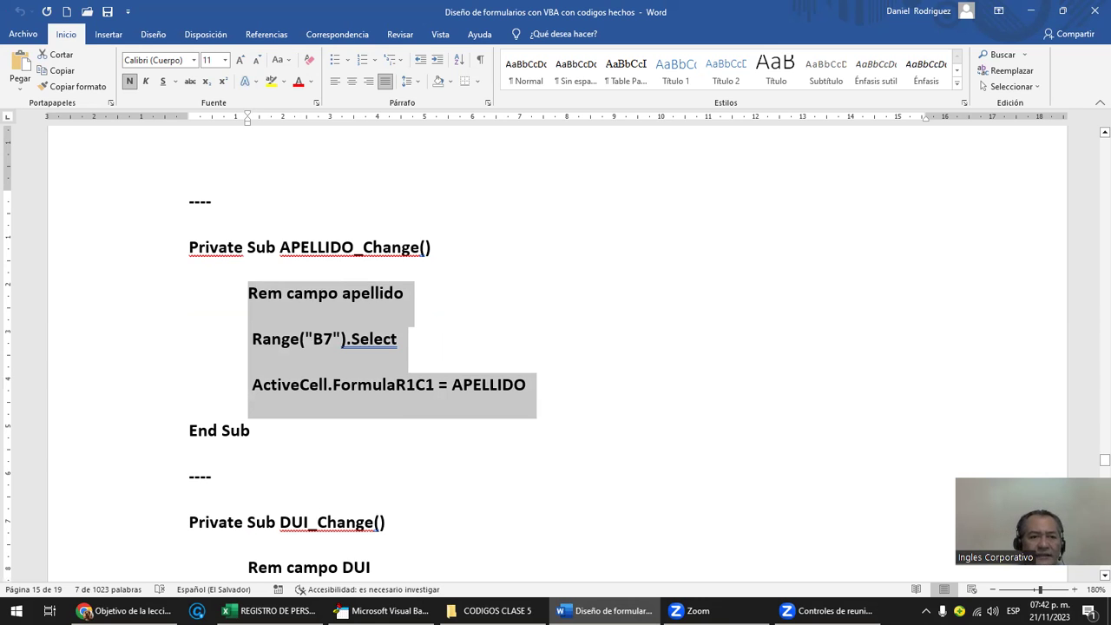
key("alt+Tab")
left_click(195, 266)
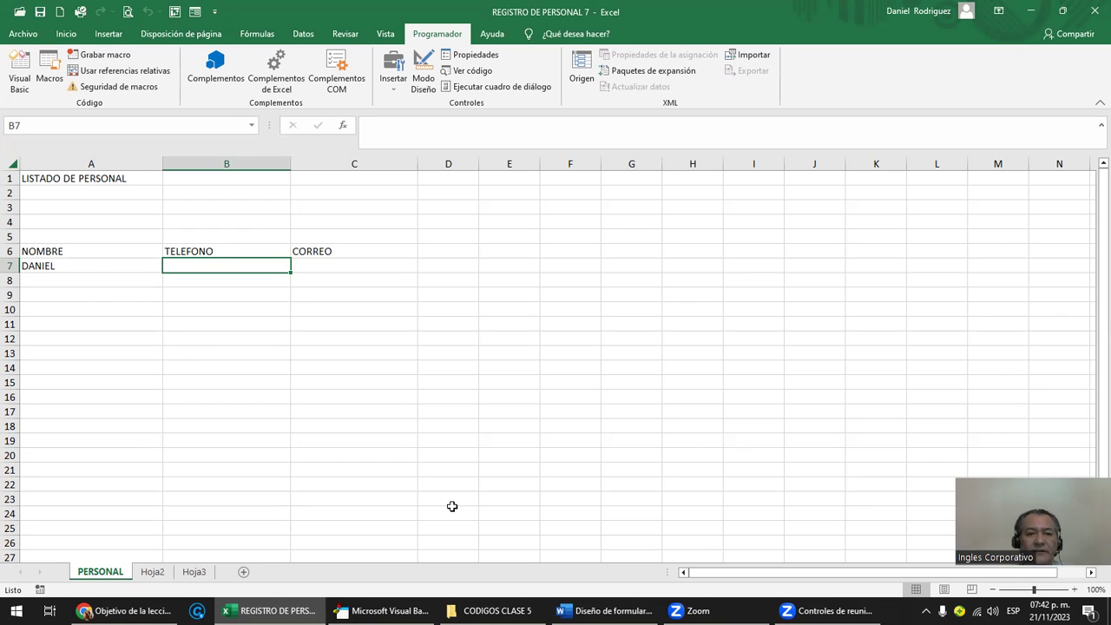
key("alt+F11")
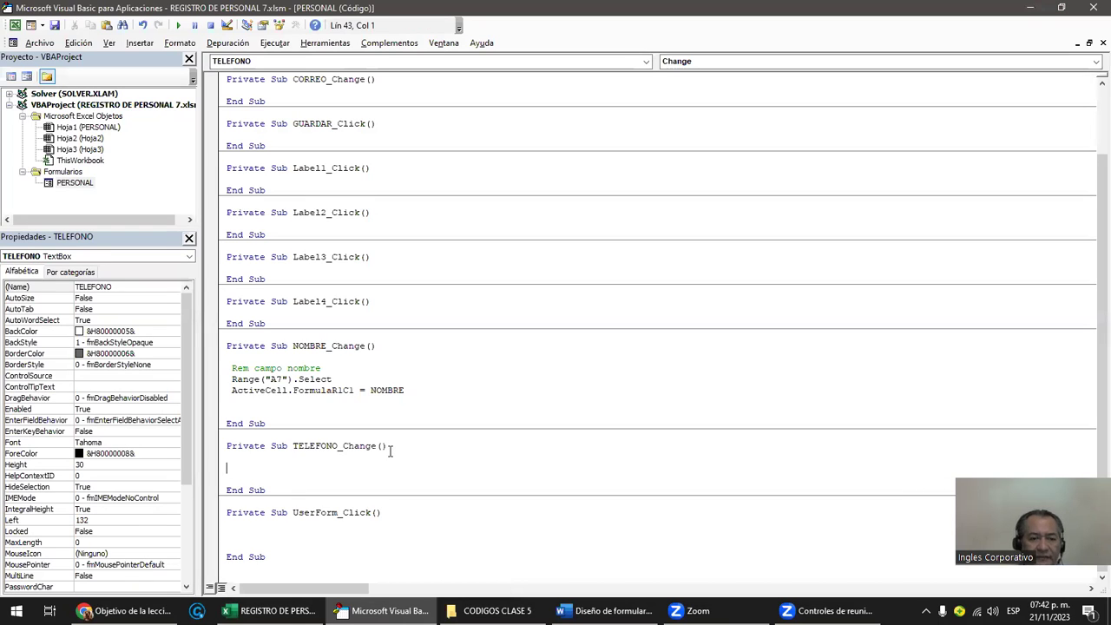
Step: Paste the APELLIDO lines into TELEFONO_Change and align the comment with the code
key("ctrl+v")
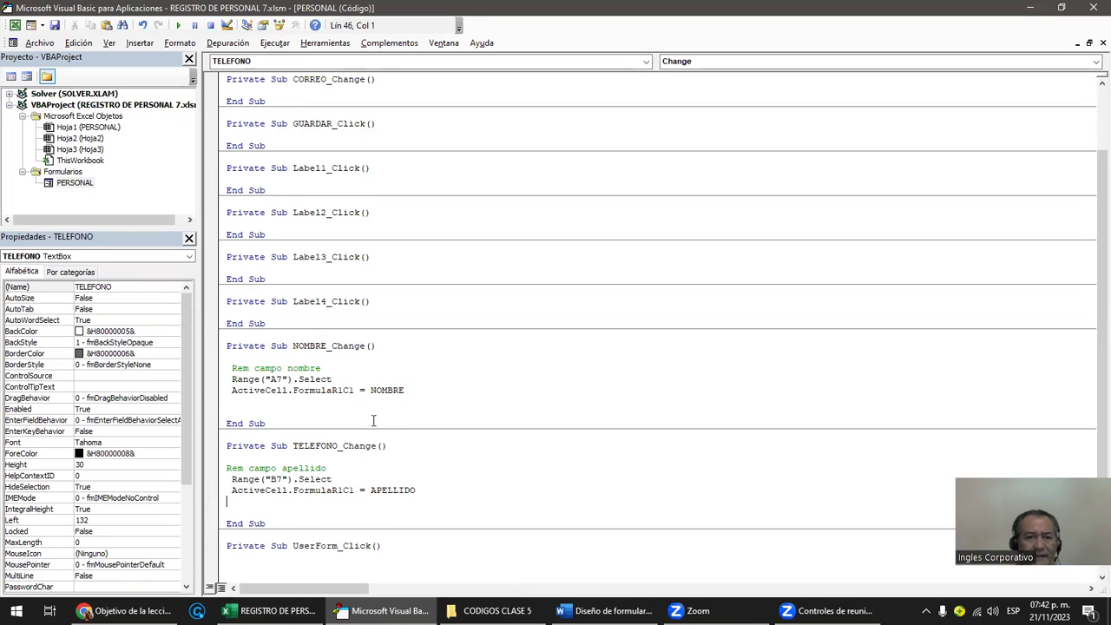
left_click_drag(230, 376, 406, 391)
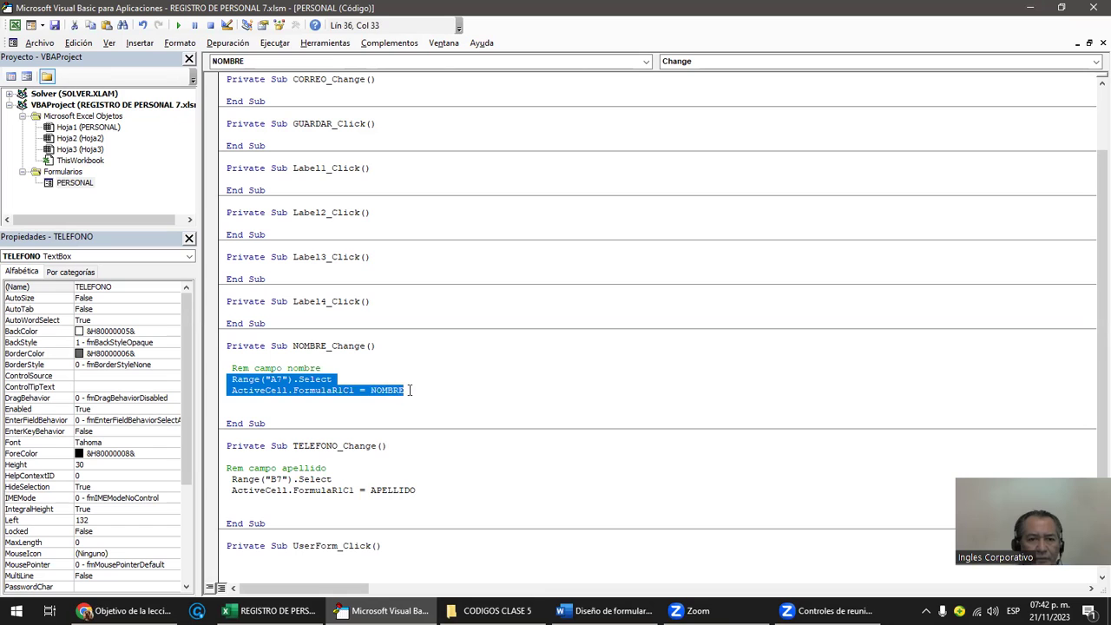
left_click(333, 482)
scroll(335, 484, "down", 1)
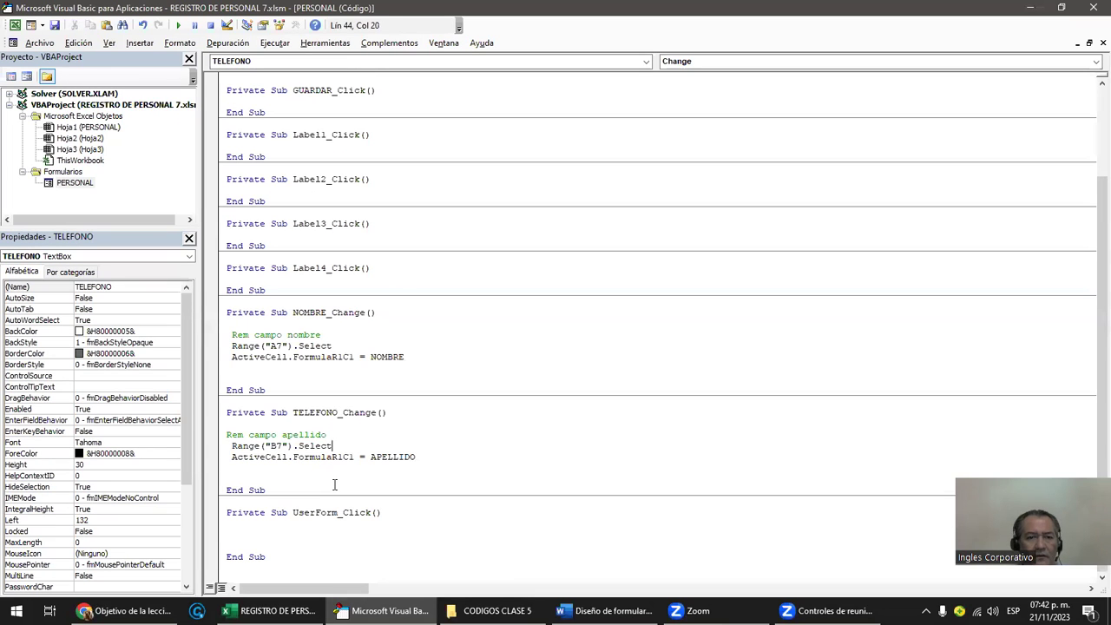
left_click(257, 458)
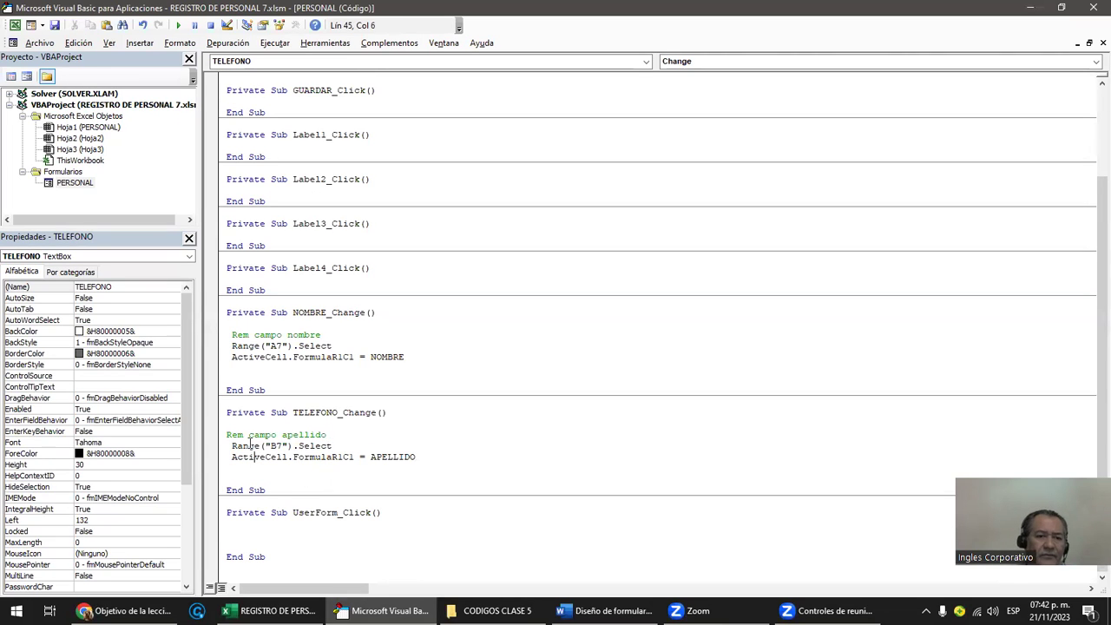
left_click(218, 437)
left_click(226, 435)
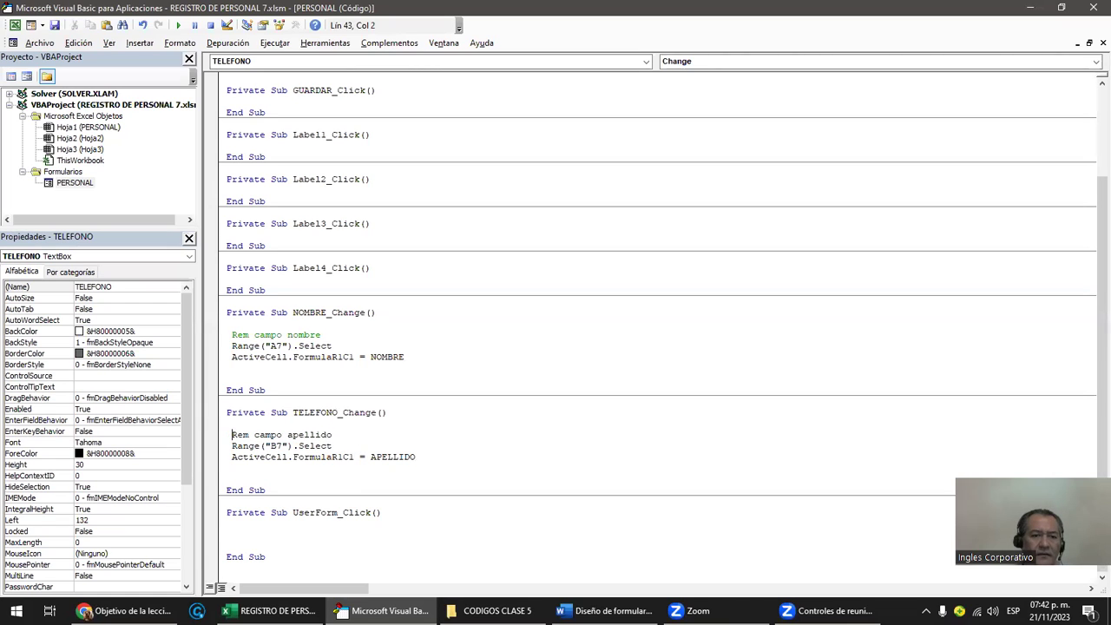
Step: Change the comment to 'Rem campo TELEFONO' and the assigned value from APELLIDO to TELEFONO
left_click(279, 435)
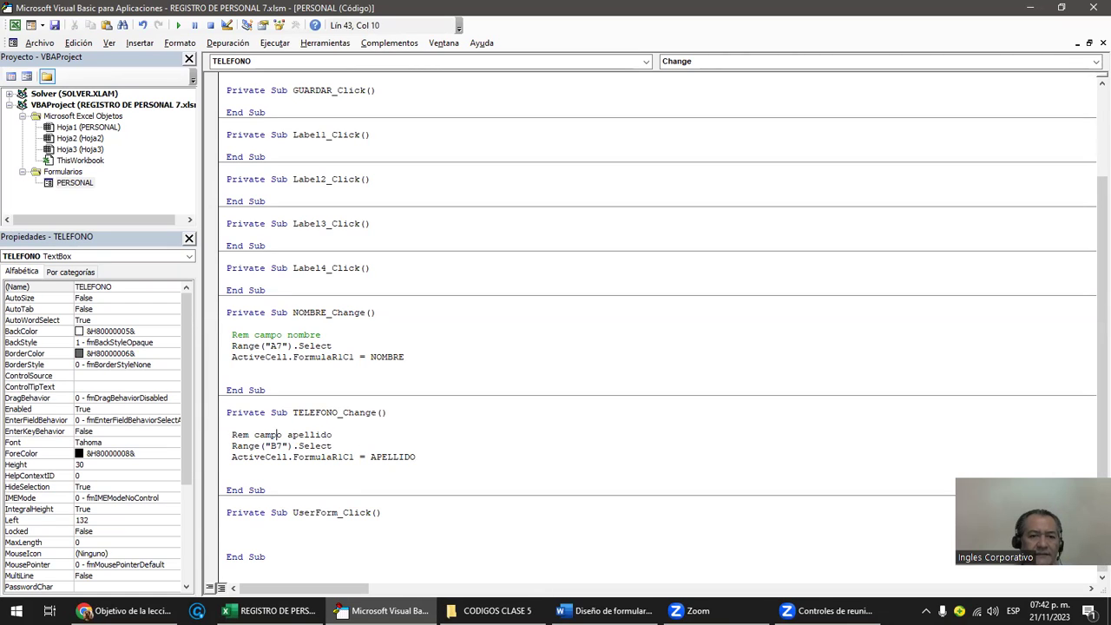
type("TELEFONO")
key("Delete")
key("Delete")
key("Delete")
key("Delete")
key("Delete")
key("Delete")
key("Delete")
left_click(333, 445)
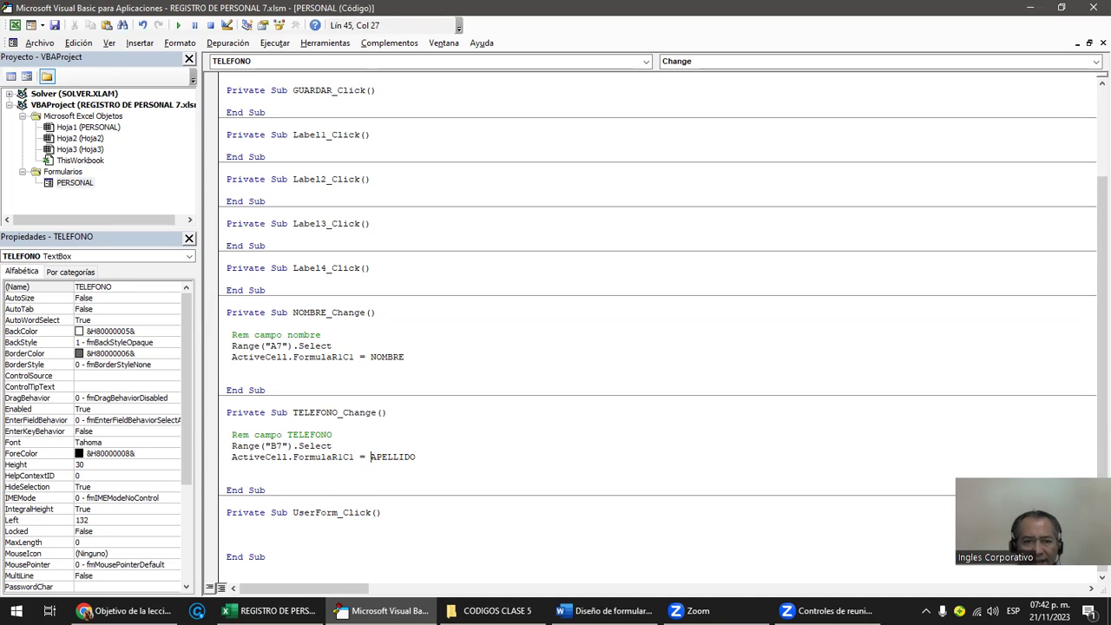
key("Delete")
key("Delete")
key("Delete")
key("Delete")
key("Delete")
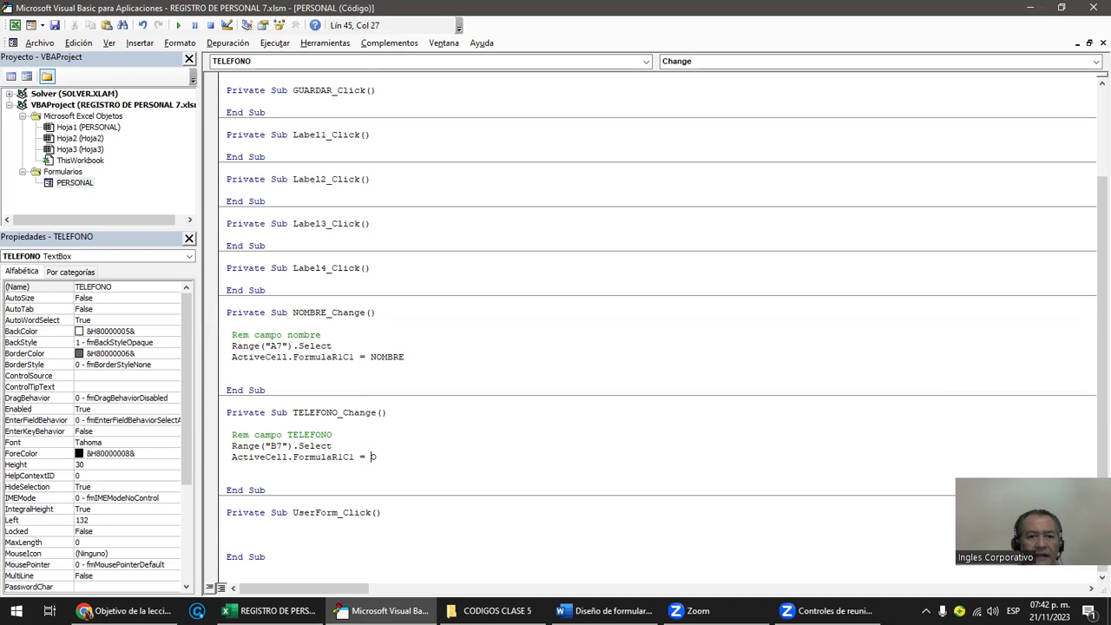
type("TLEFO")
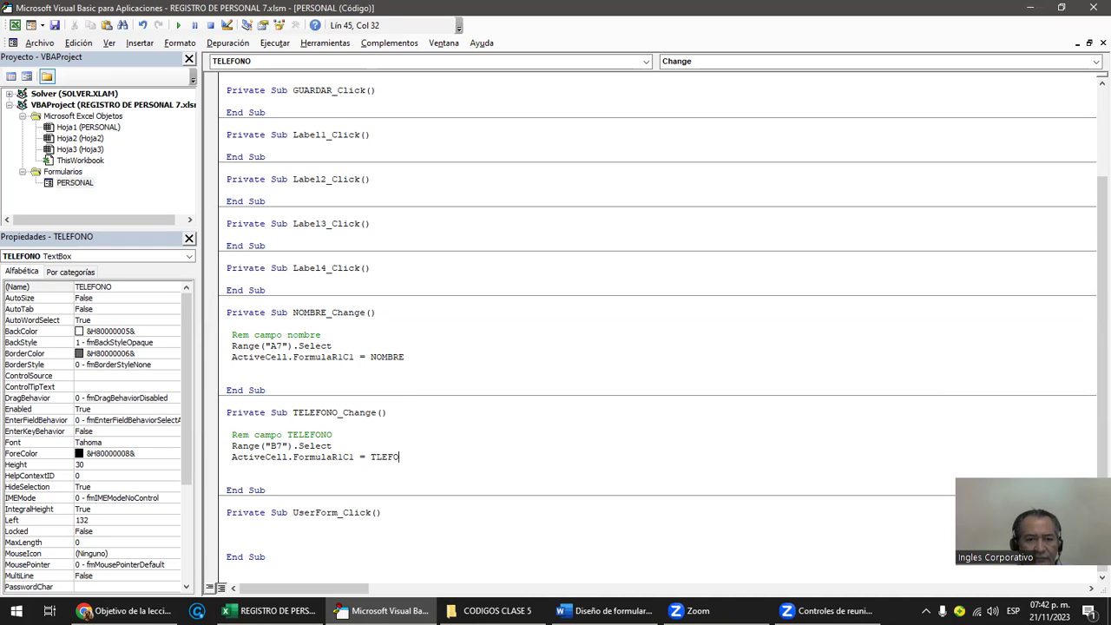
key("BackSpace")
key("BackSpace")
key("BackSpace")
key("BackSpace")
key("BackSpace")
key("BackSpace")
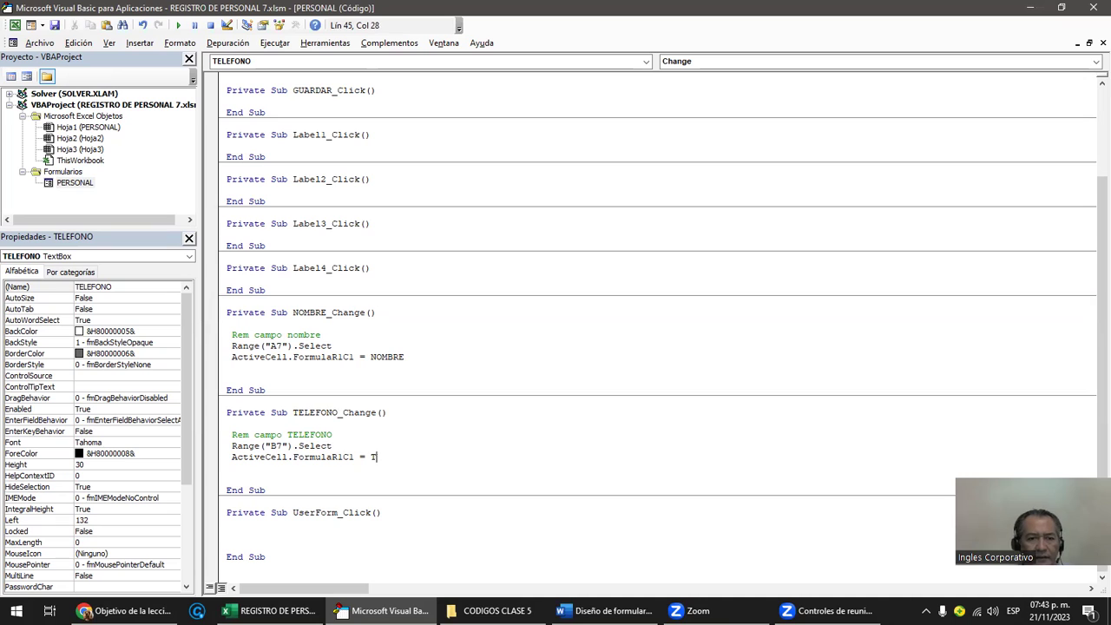
type("EFONO")
left_click(384, 462)
left_click_drag(282, 446, 349, 412)
left_click(420, 457)
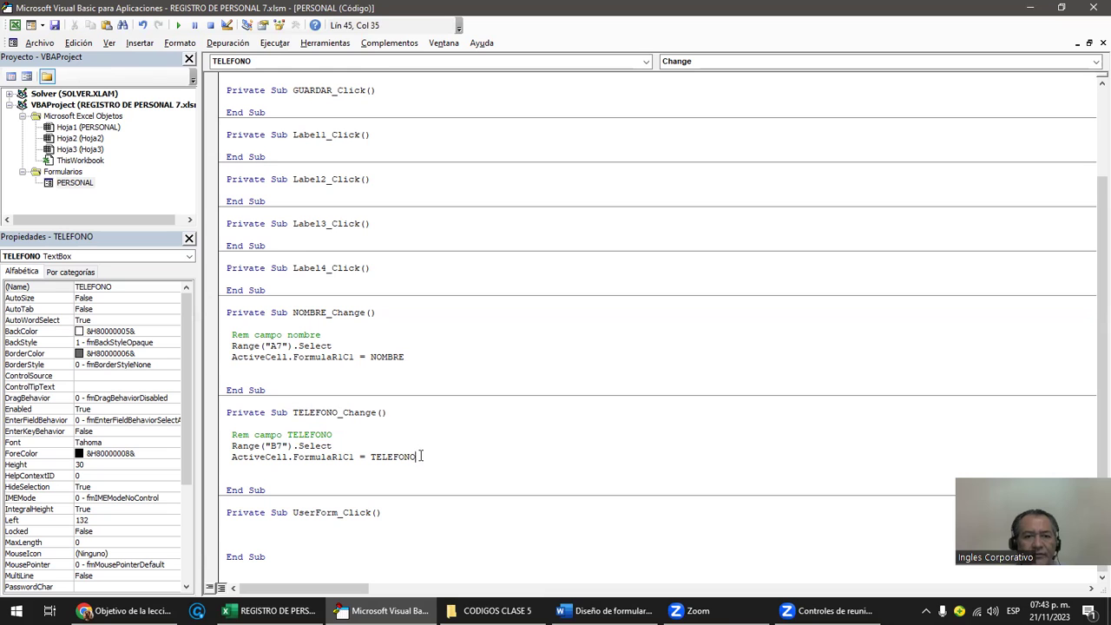
Step: Run the form with name DDDDD and phone 2222222, confirm A7 and B7, then close it
left_click(180, 26)
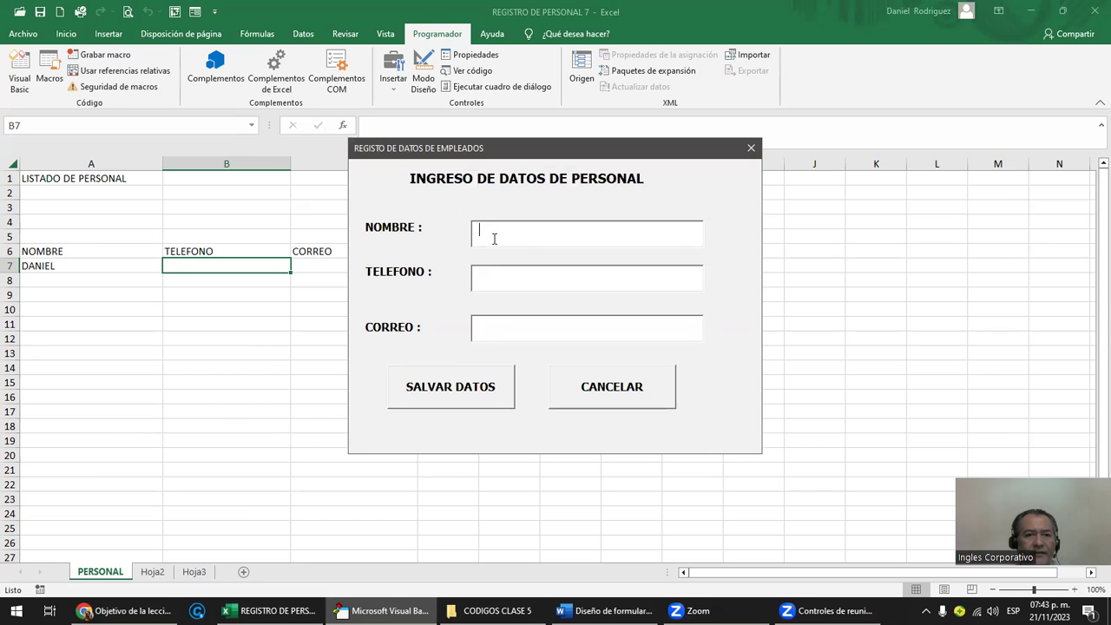
type("DDDDD")
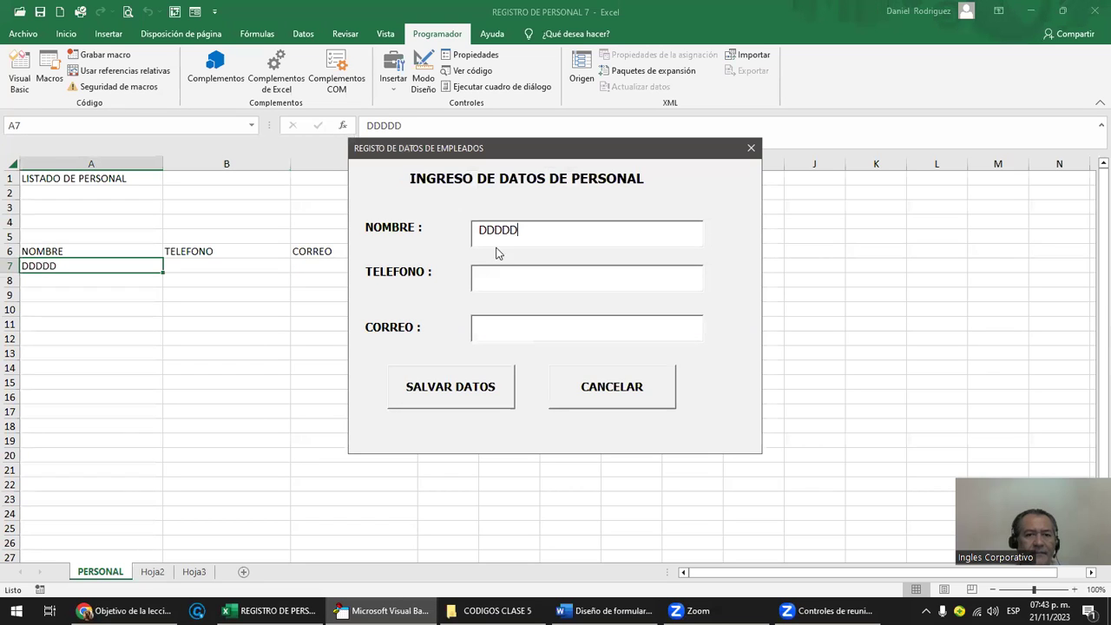
left_click(487, 280)
type("2222222")
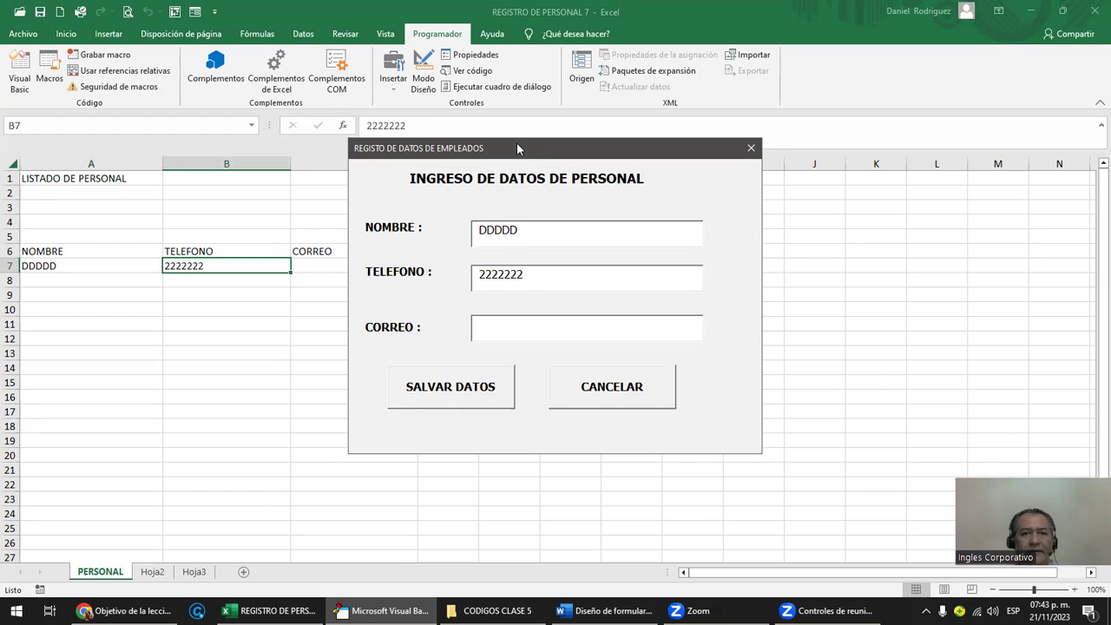
left_click_drag(518, 149, 631, 158)
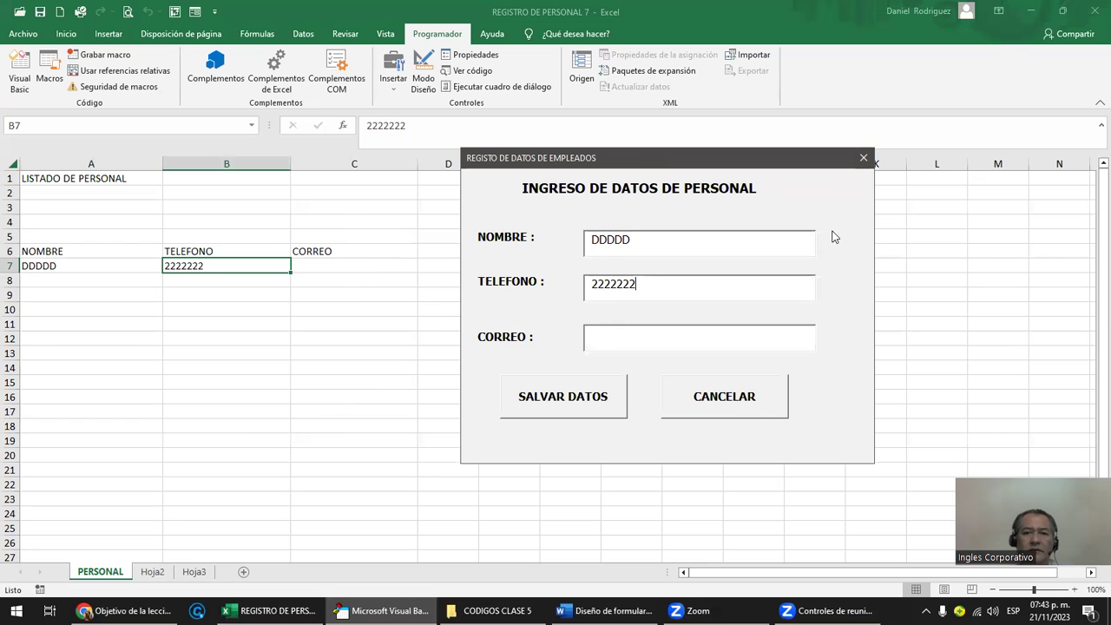
left_click(864, 157)
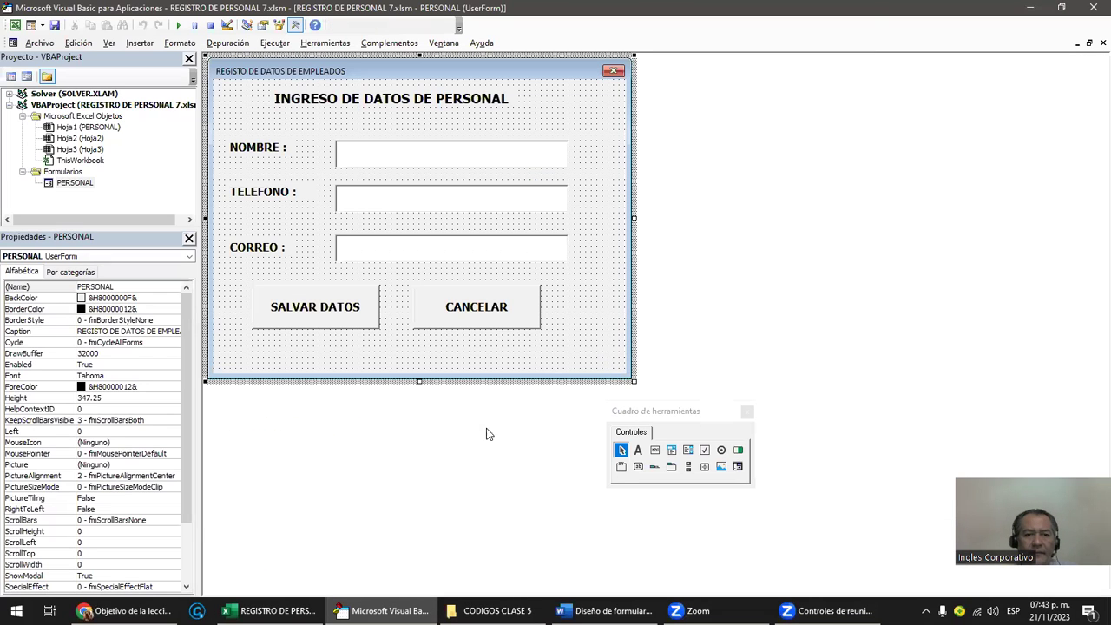
double_click(354, 251)
scroll(348, 475, "down", 1)
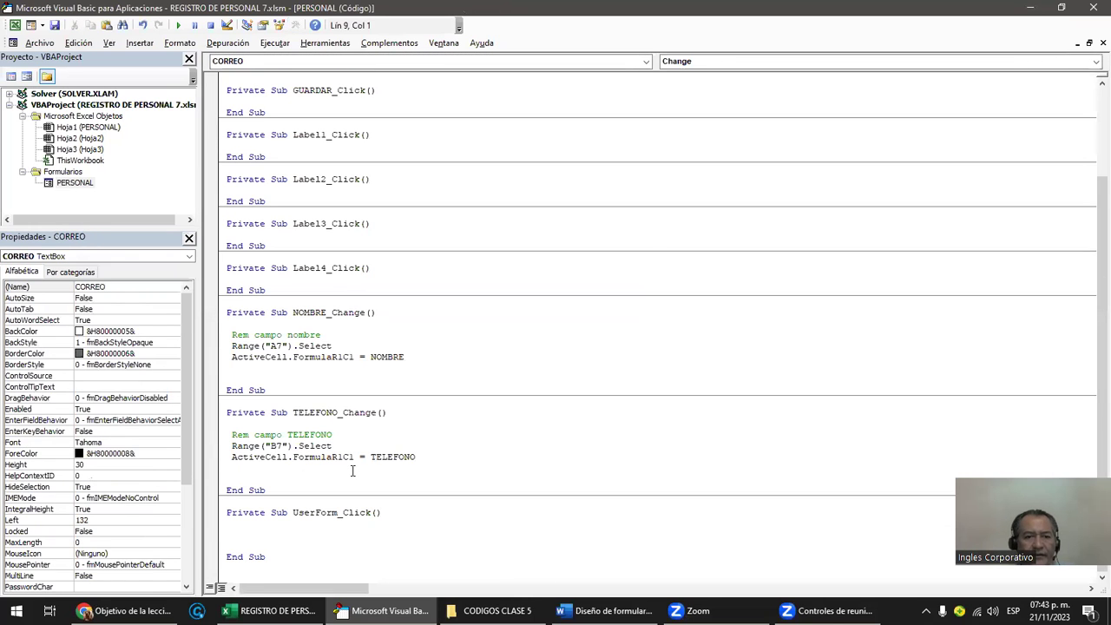
Step: Paste the TELEFONO_Change lines into a new CORREO_Change procedure and fix the indentation
left_click_drag(231, 434, 421, 453)
key("ctrl+c")
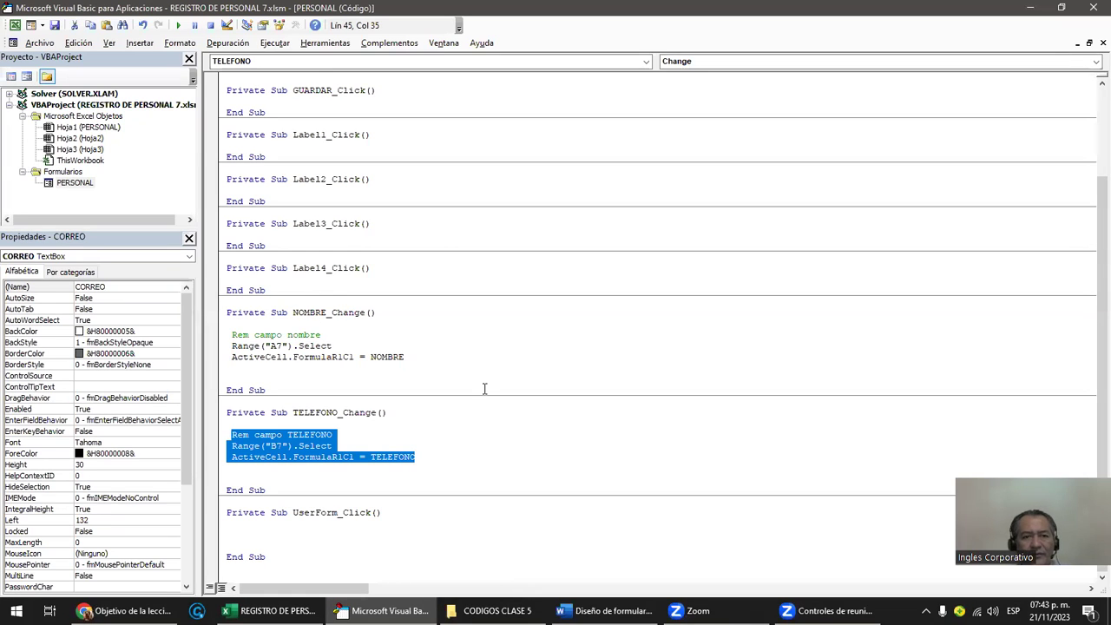
double_click(67, 184)
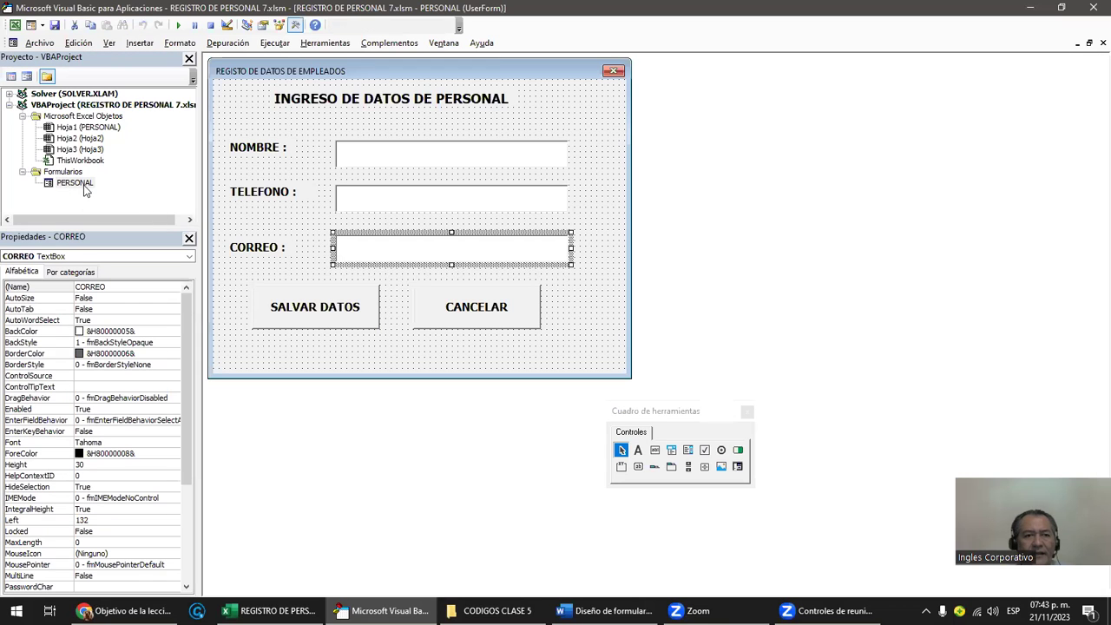
double_click(349, 231)
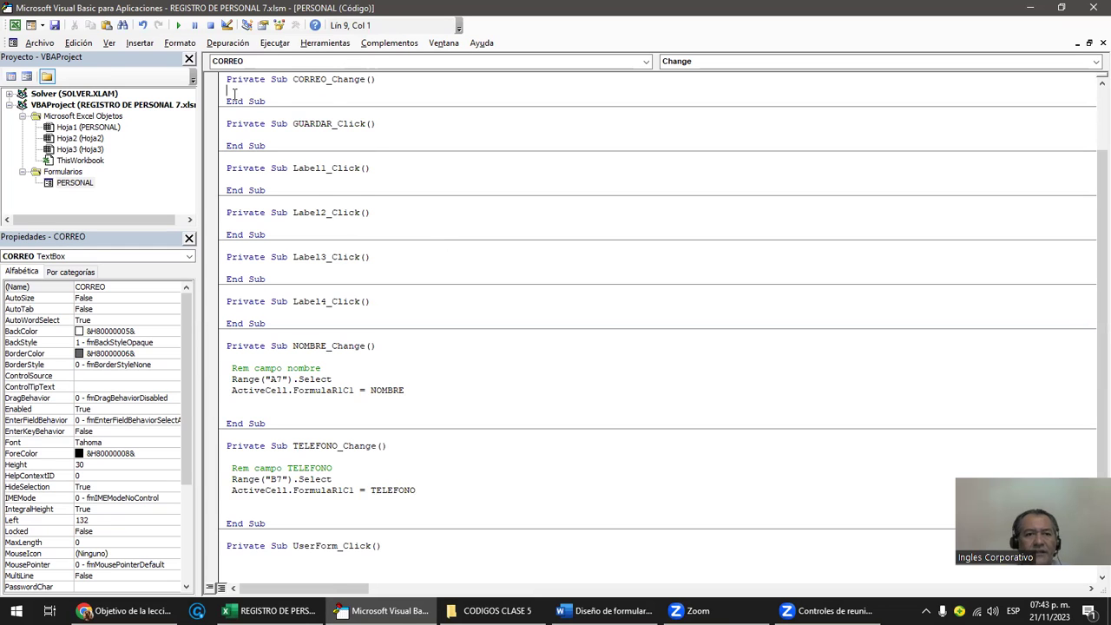
key("ctrl+v")
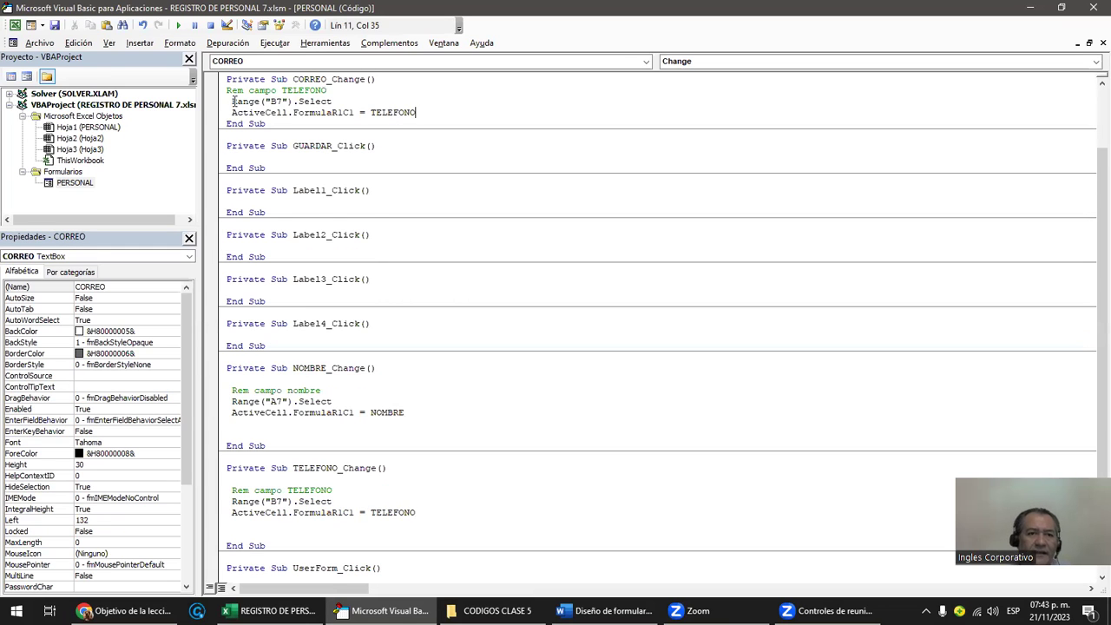
left_click(227, 101)
left_click(231, 90)
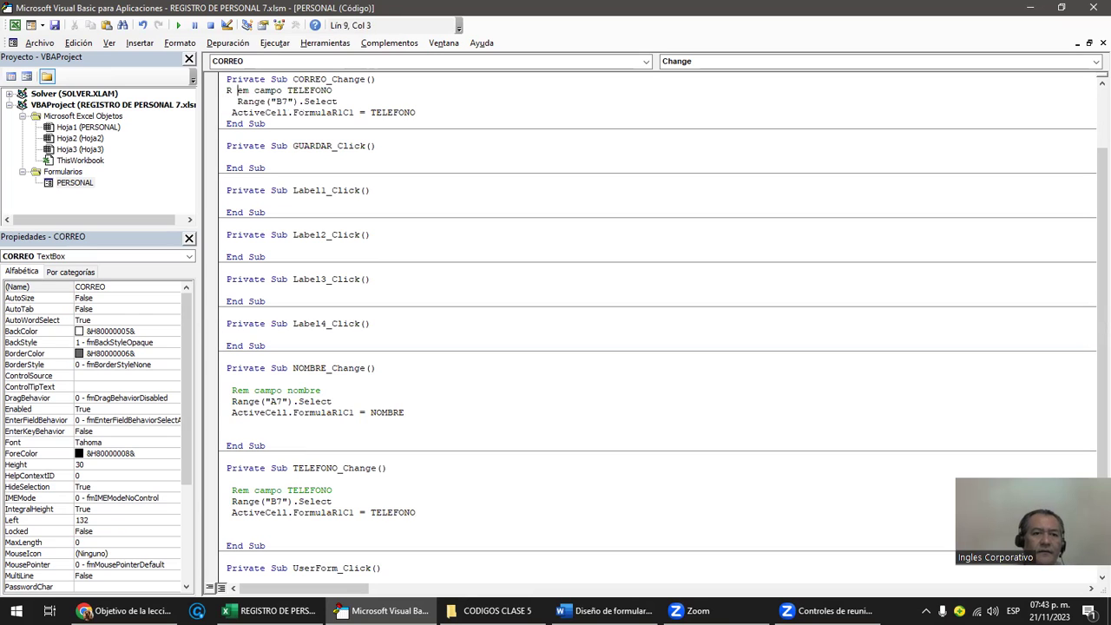
key("Delete")
key("Down")
key("Delete")
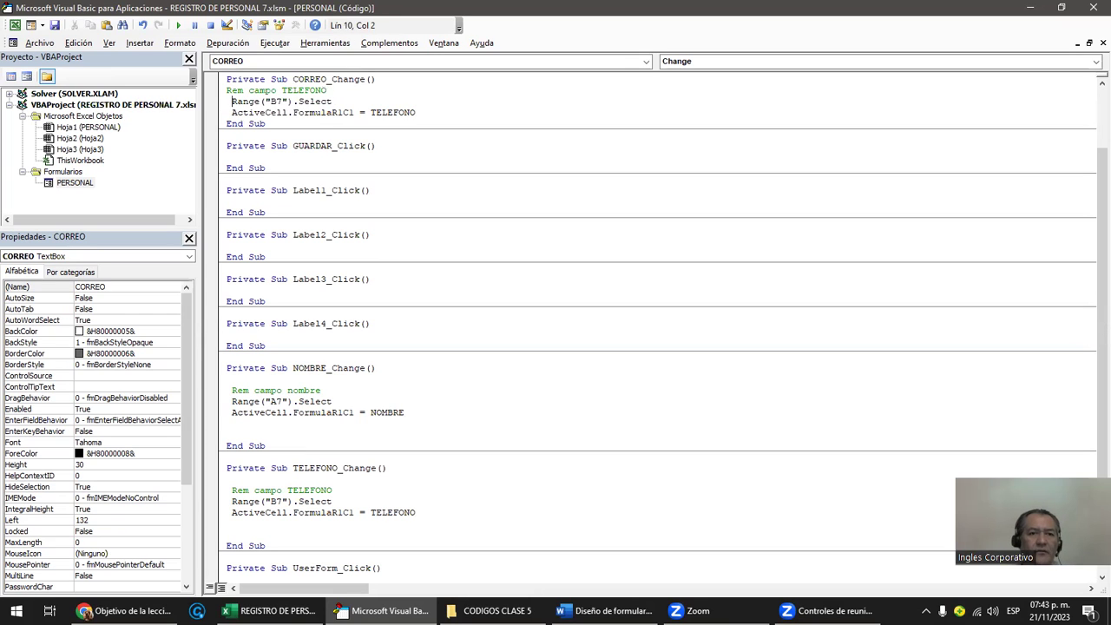
key("Up")
Step: Change the comment label to COREO and the cell reference from B7 to C7
left_click(290, 90)
type("COREO")
key("BackSpace")
key("Delete")
key("Delete")
key("Delete")
key("Delete")
key("Delete")
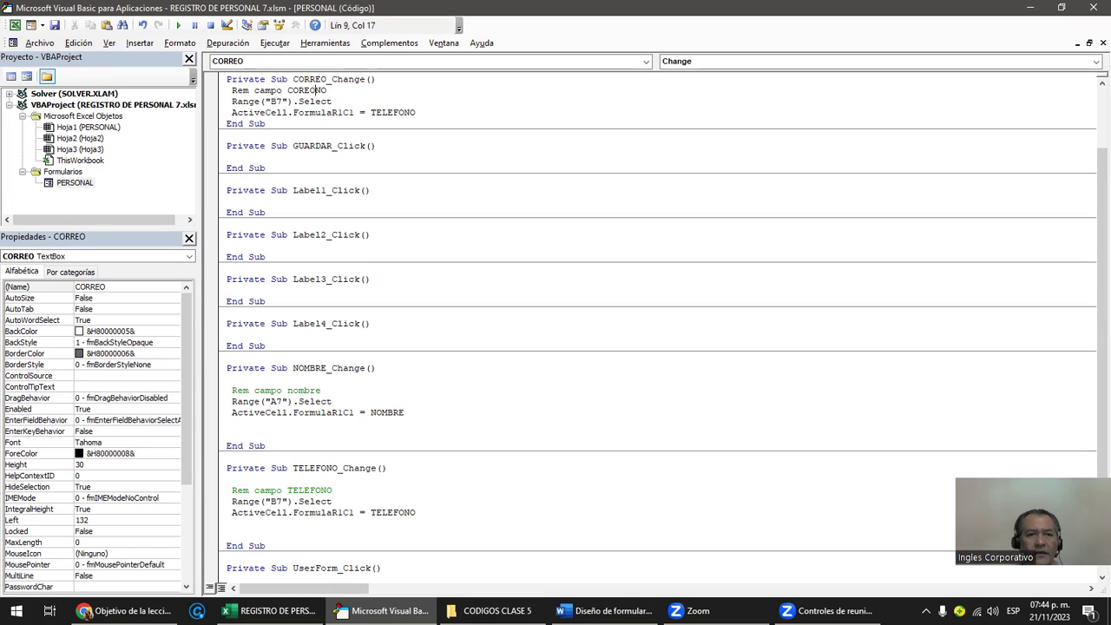
key("Down")
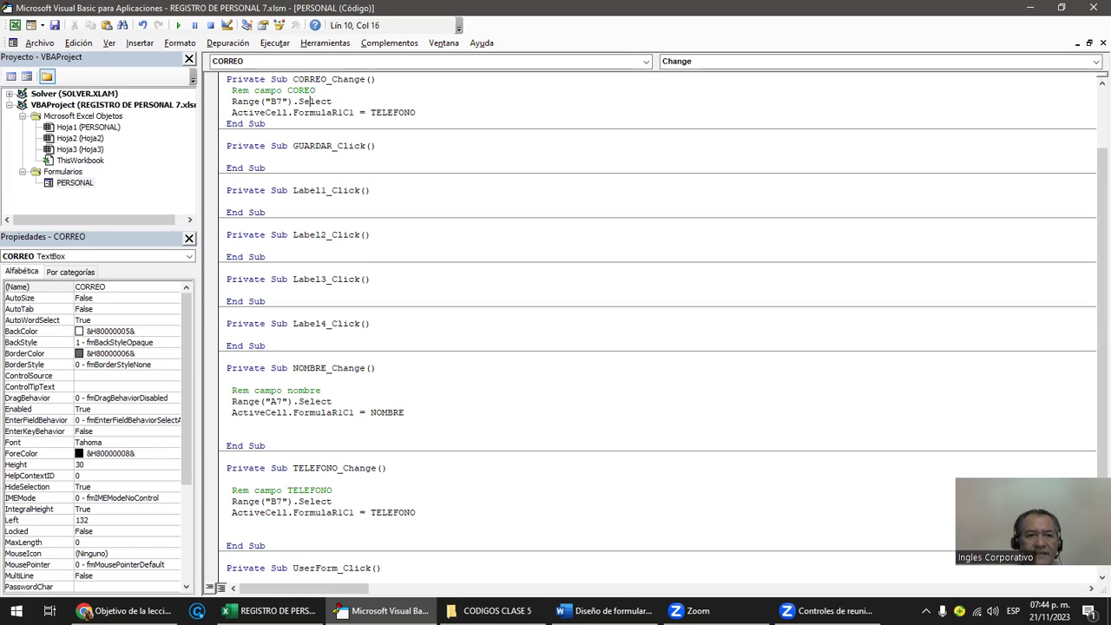
key("Delete")
type("C")
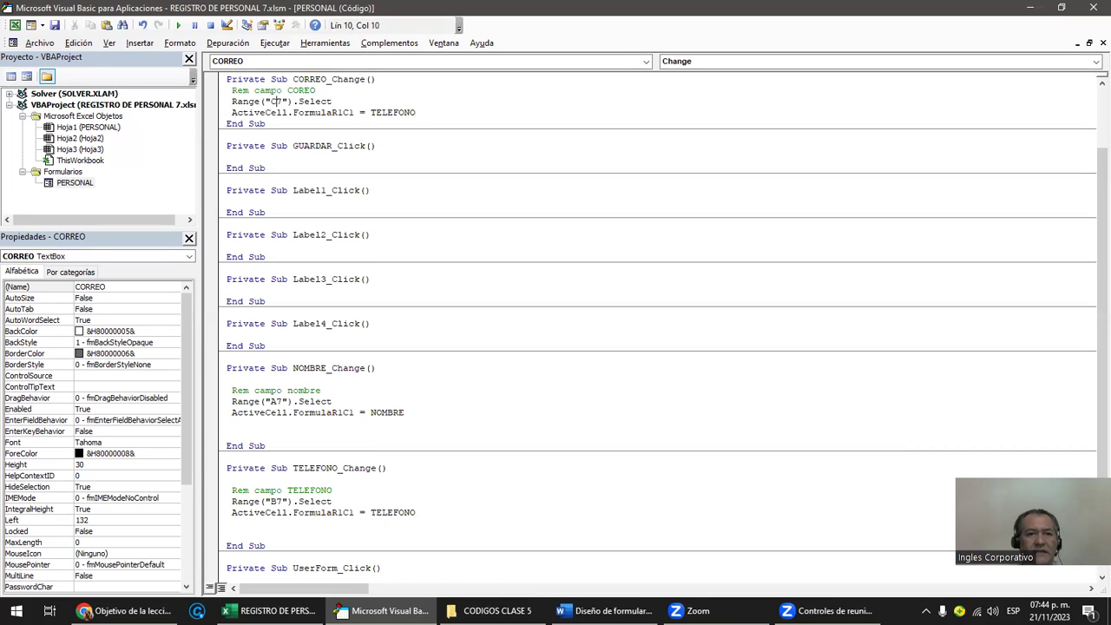
Step: Replace TELEFONO with CORREO in the ActiveCell.FormulaR1C1 assignment line
key("Down")
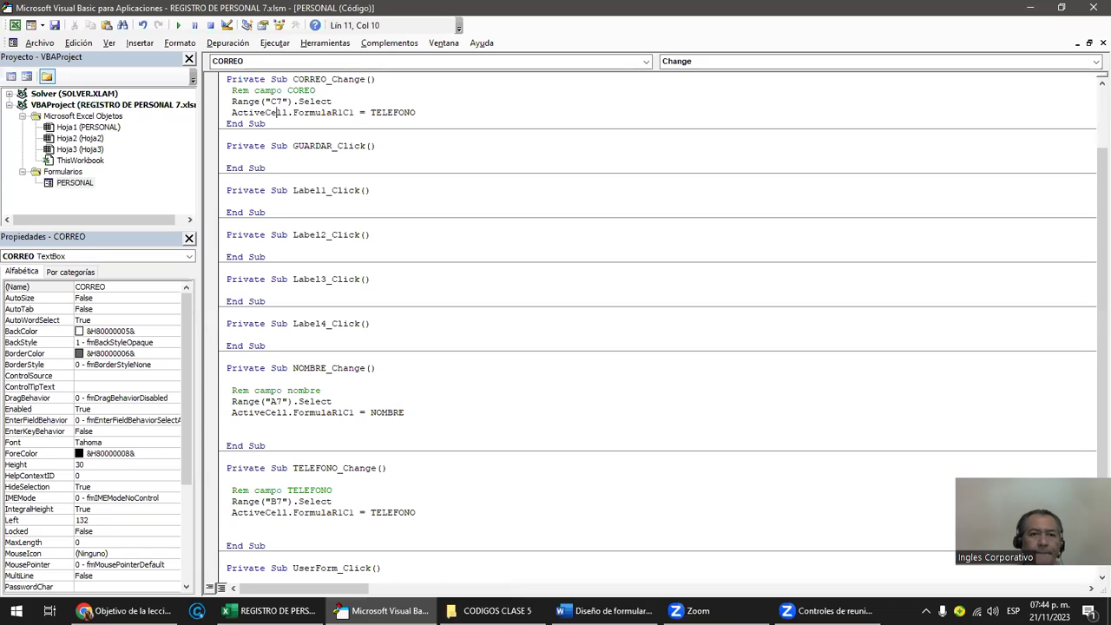
key("Right")
key("Right")
key("Right")
key("Right")
key("Right")
key("Right")
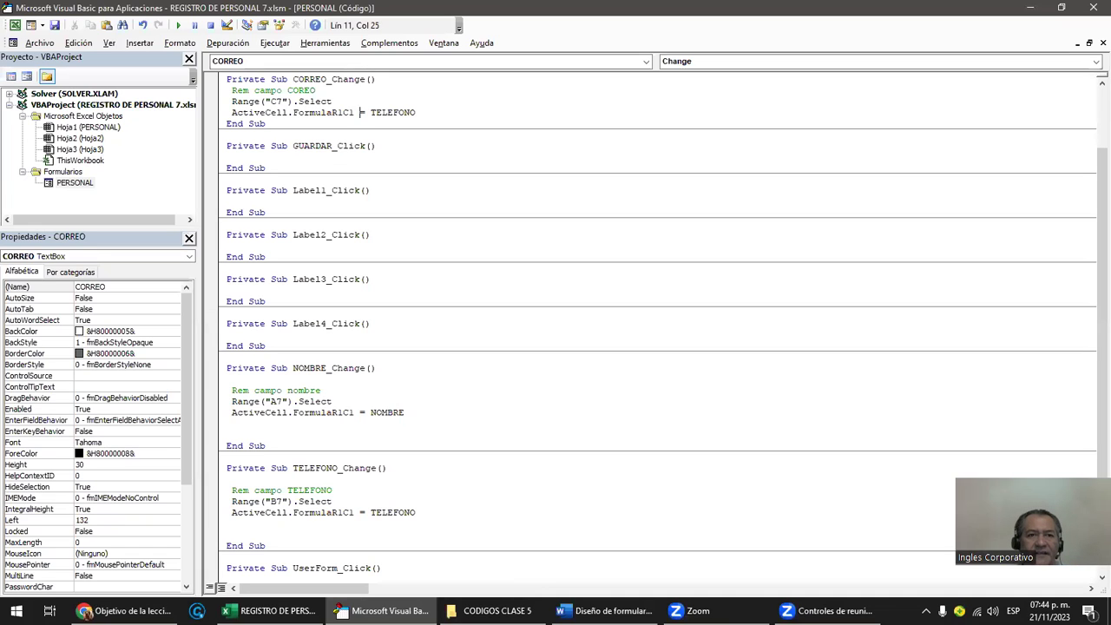
key("Delete")
key("Delete")
key("Delete")
key("Delete")
key("Delete")
key("Delete")
key("Delete")
key("Delete")
key("Delete")
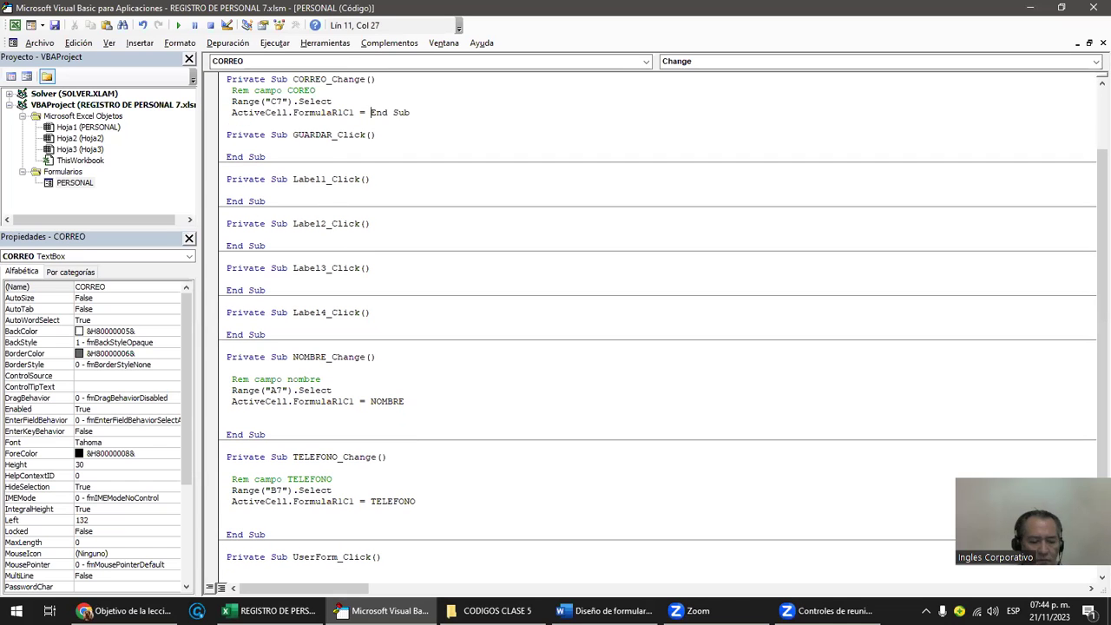
key("Return")
left_click(378, 115)
key("ctrl+z")
type("CORREO")
key("Delete")
key("Delete")
key("Delete")
key("Delete")
key("Delete")
key("Delete")
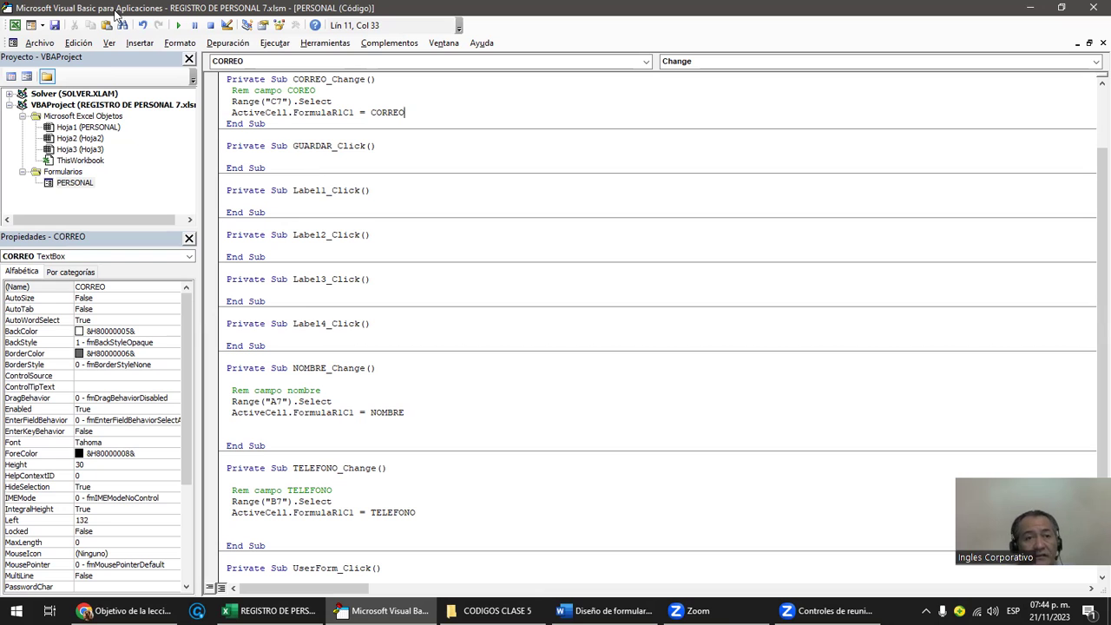
Step: Run the form, enter 'SSSS' and '22222FFFFF', check row 7, try the buttons, then close it
left_click(178, 27)
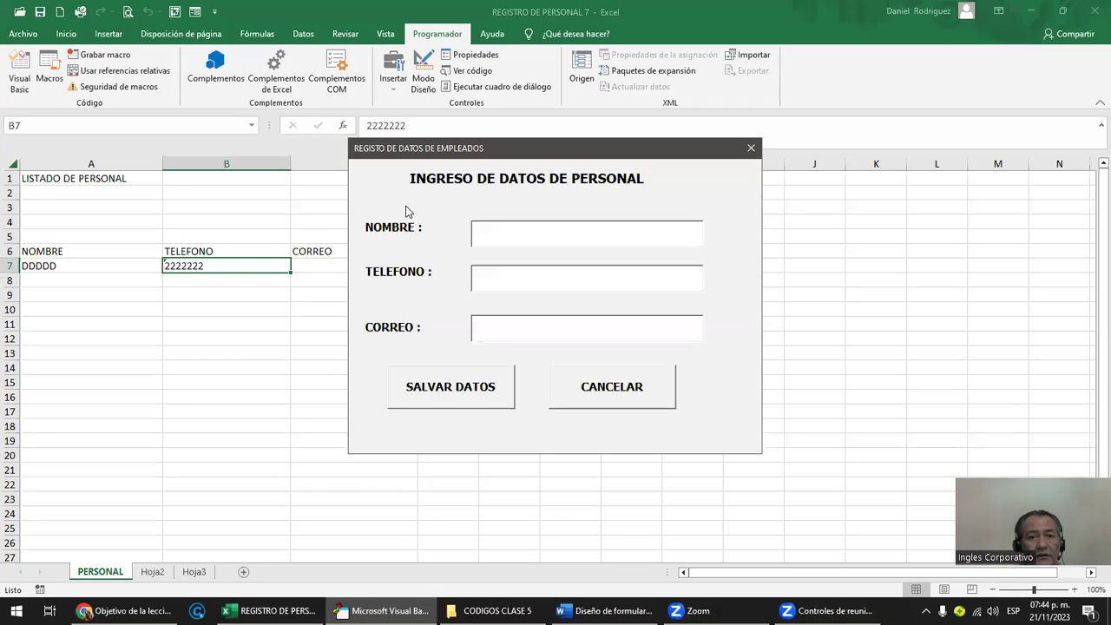
type("SSSS")
left_click(498, 274)
type("22222")
type("FFFFF")
left_click_drag(524, 149, 646, 141)
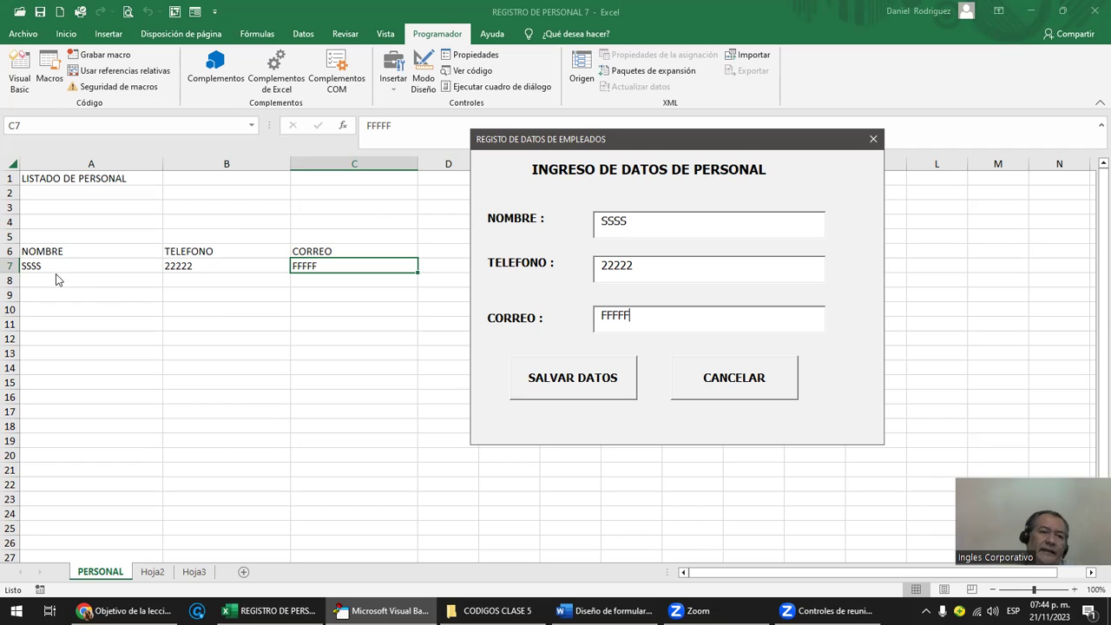
left_click(567, 383)
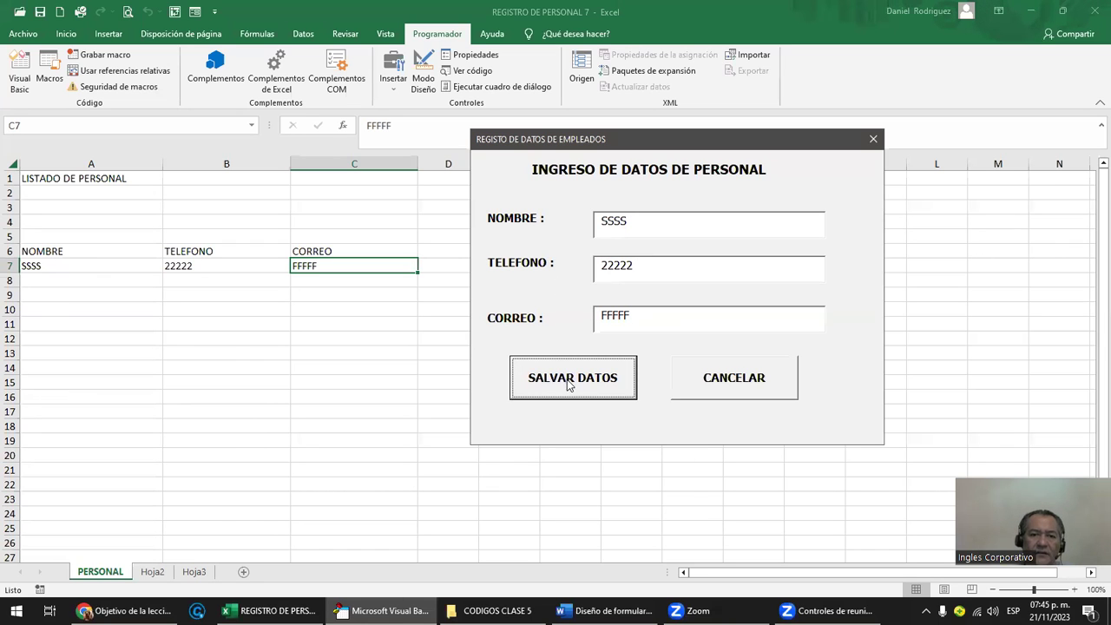
left_click(719, 386)
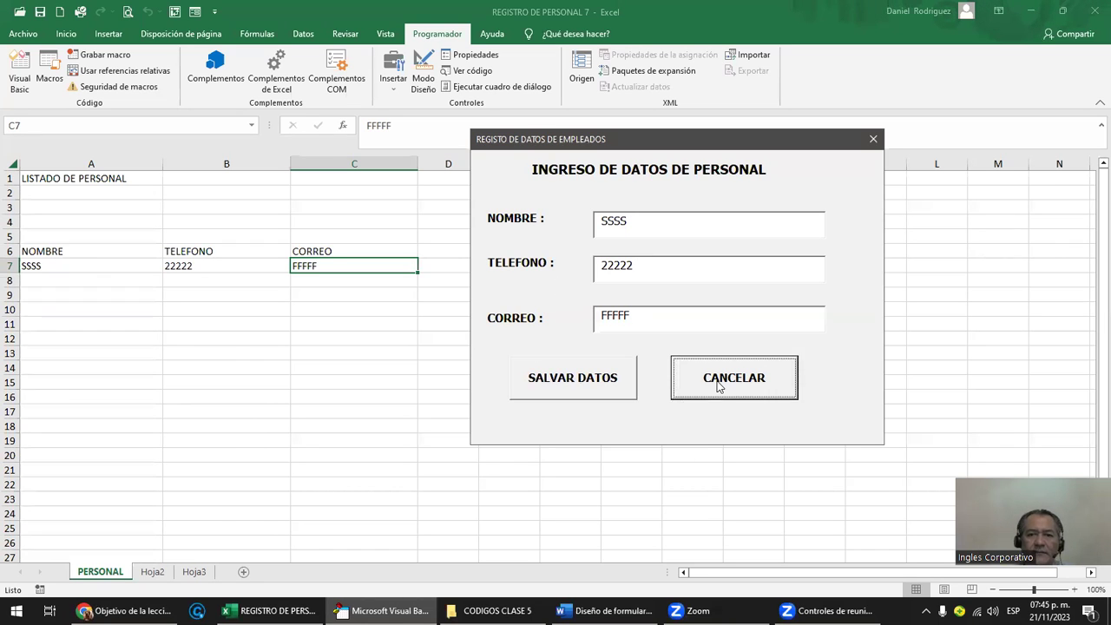
left_click(873, 138)
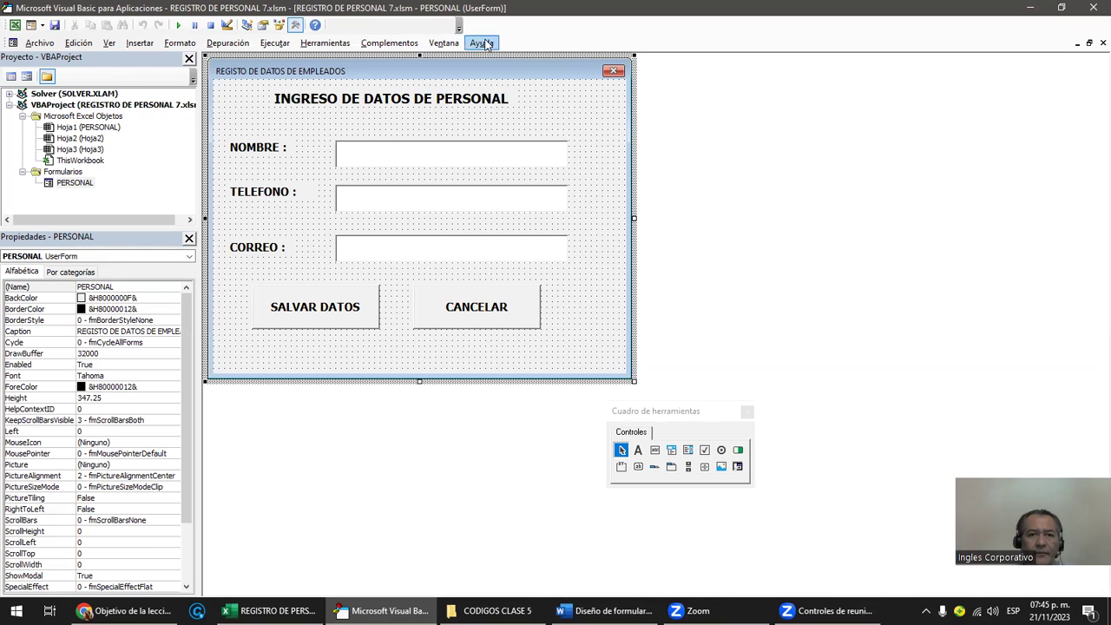
Step: Bring the Excel worksheet forward, then switch to the Word notes at the DUI_Change sample
double_click(583, 16)
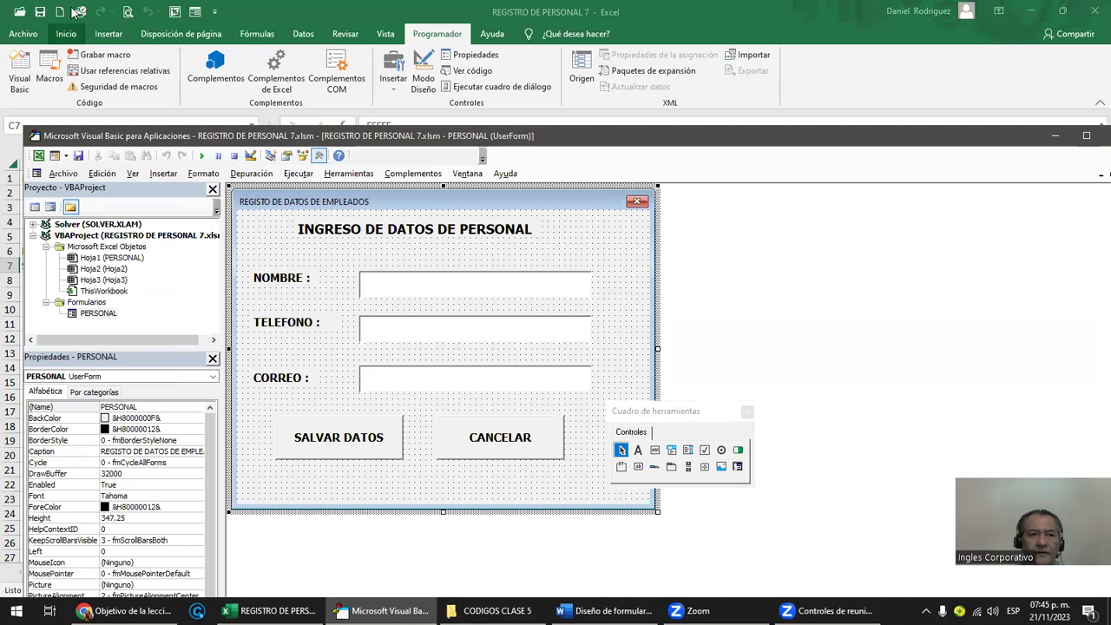
left_click(40, 11)
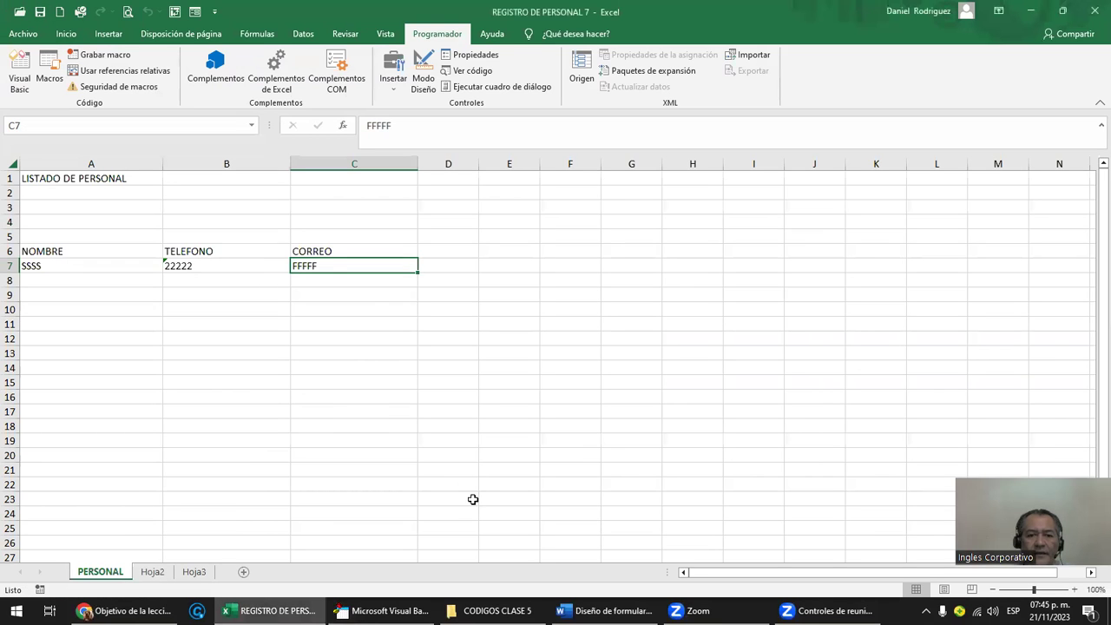
mouse_move(382, 610)
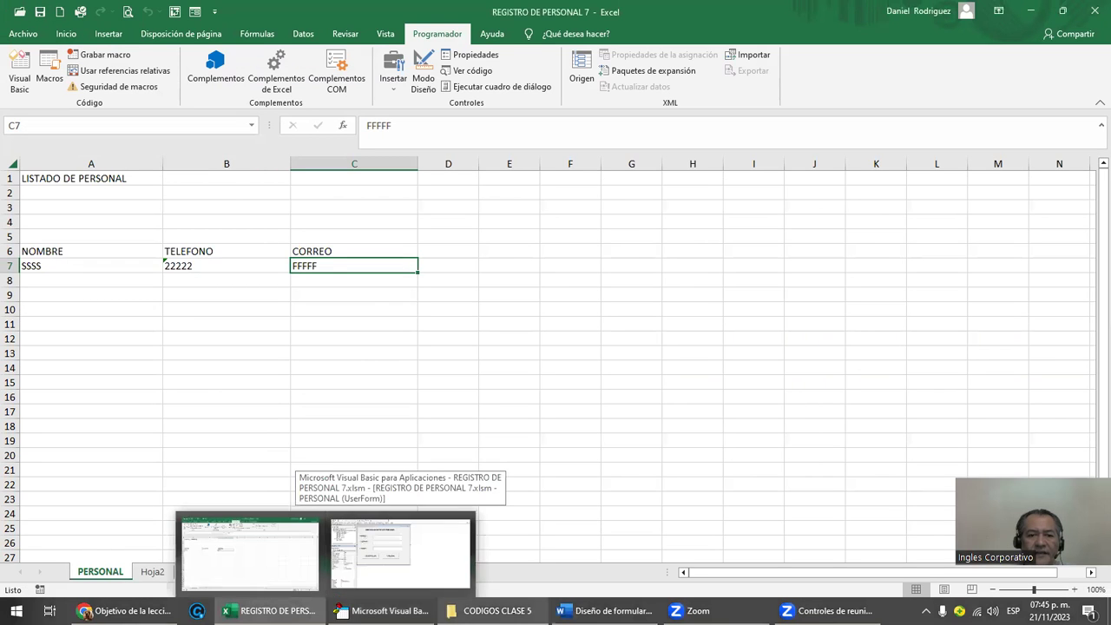
left_click(605, 611)
scroll(497, 373, "down", 3)
scroll(498, 354, "down", 2)
scroll(373, 244, "down", 3)
Step: Scroll the Word notes to the INGRESAR_DATOS_CLICK sub and place the cursor after 'Rem boton ingresar datos'
left_click(330, 171)
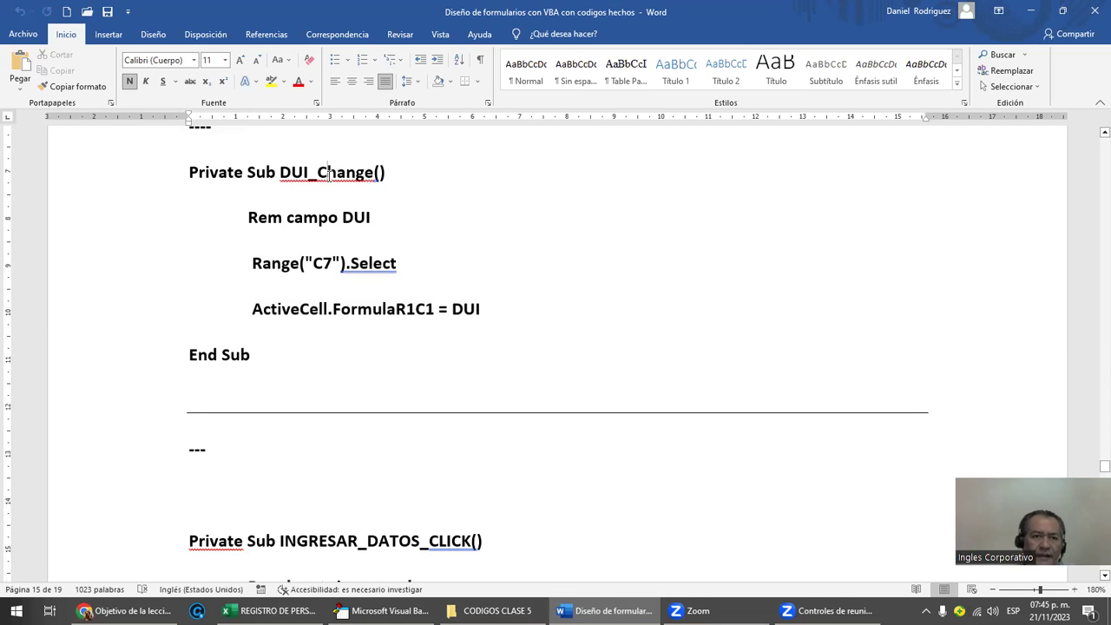
double_click(335, 219)
scroll(335, 221, "down", 5)
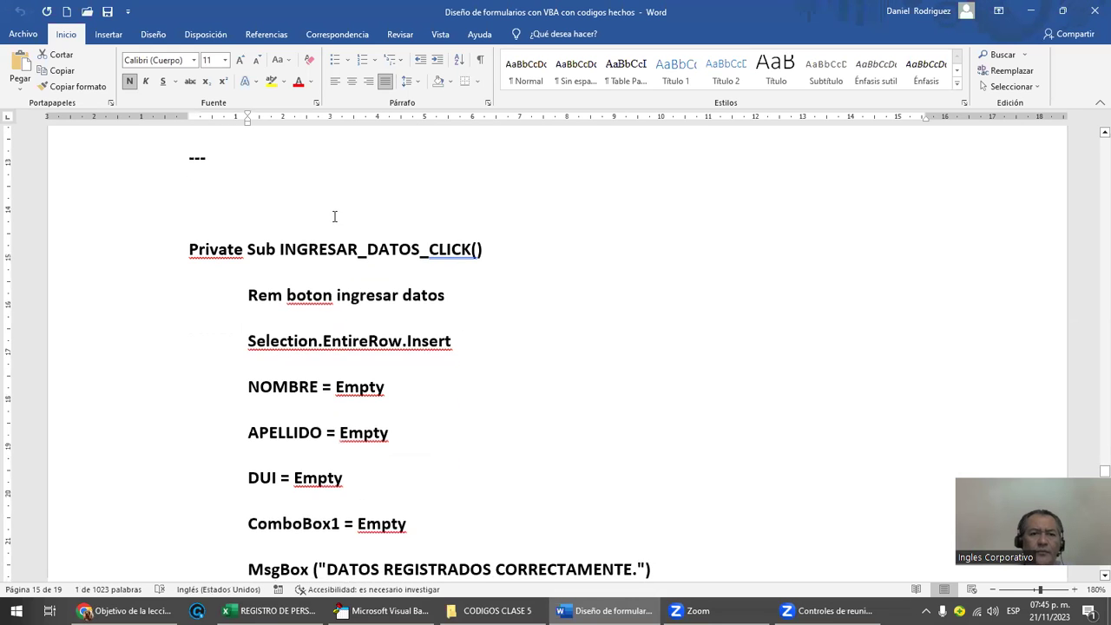
left_click(215, 250)
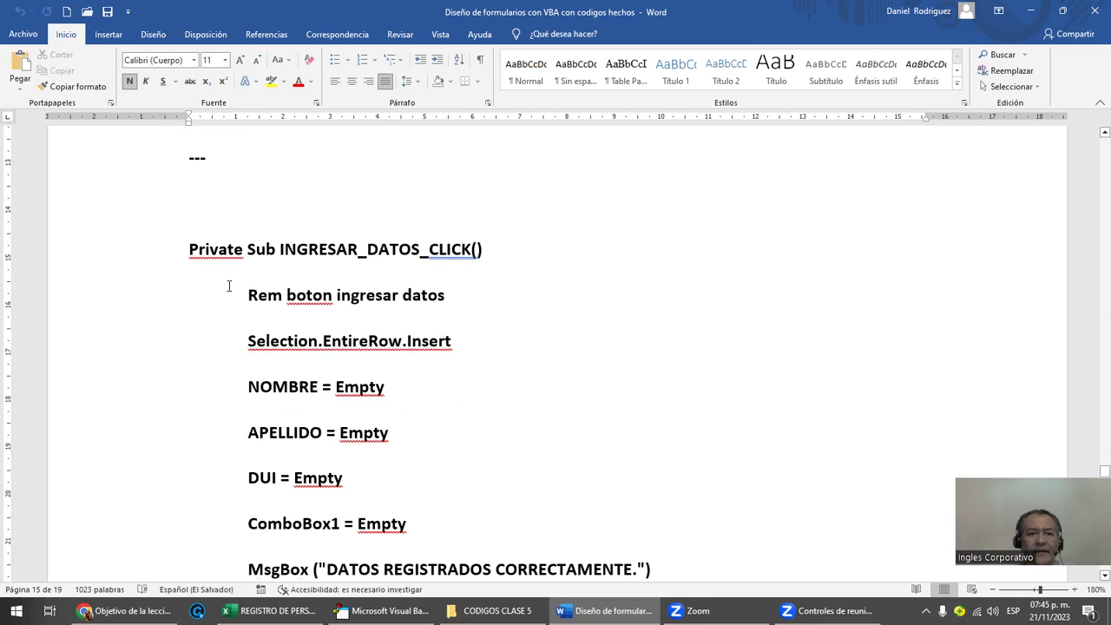
left_click_drag(249, 295, 458, 295)
left_click(462, 295)
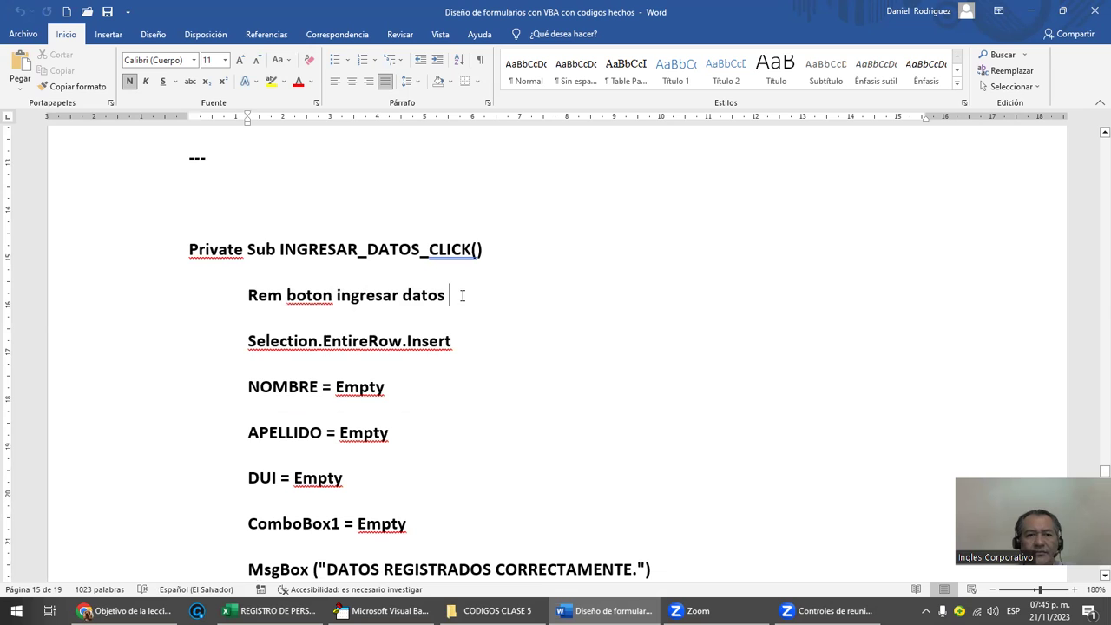
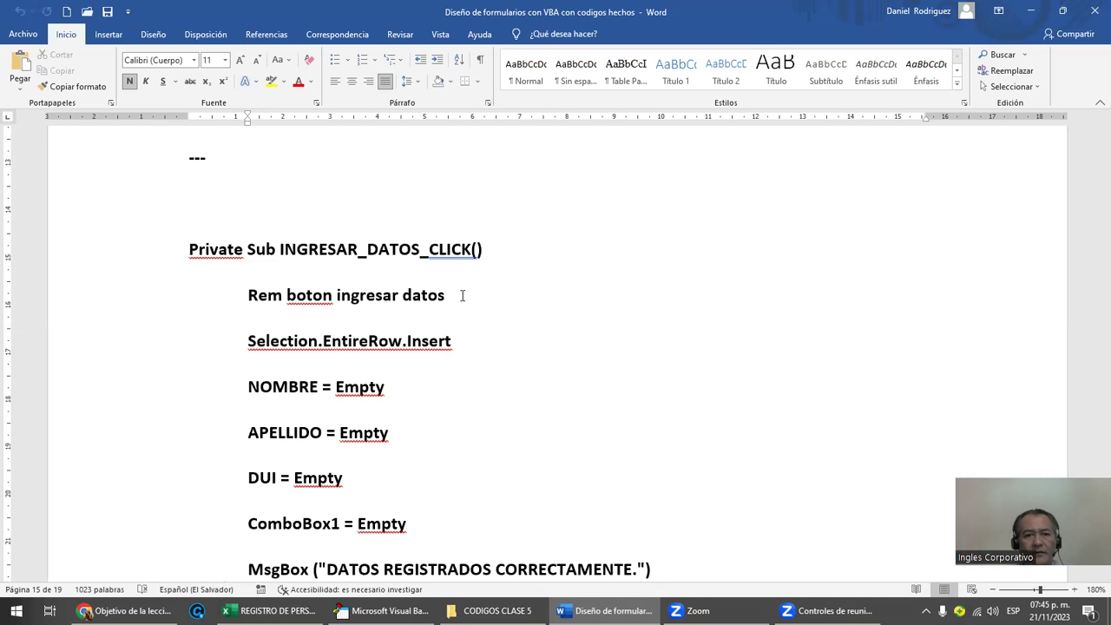
Step: Highlight the Insert, NOMBRE, APELLIDO and DUI lines of the INGRESAR_DATOS_CLICK routine in Word
scroll(462, 296, "down", 2)
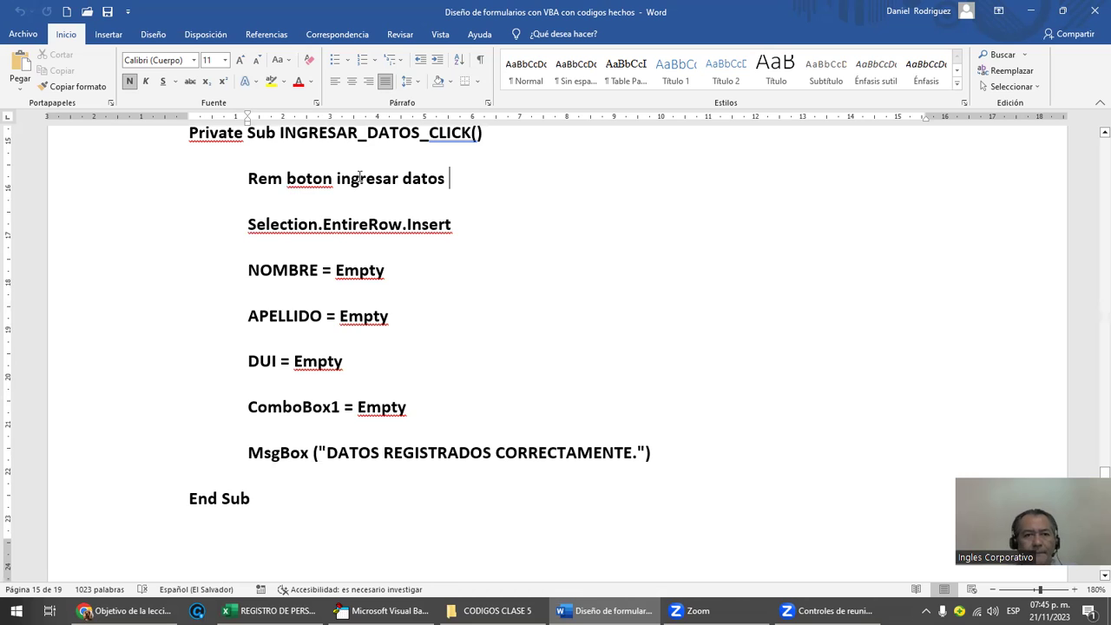
left_click(365, 134)
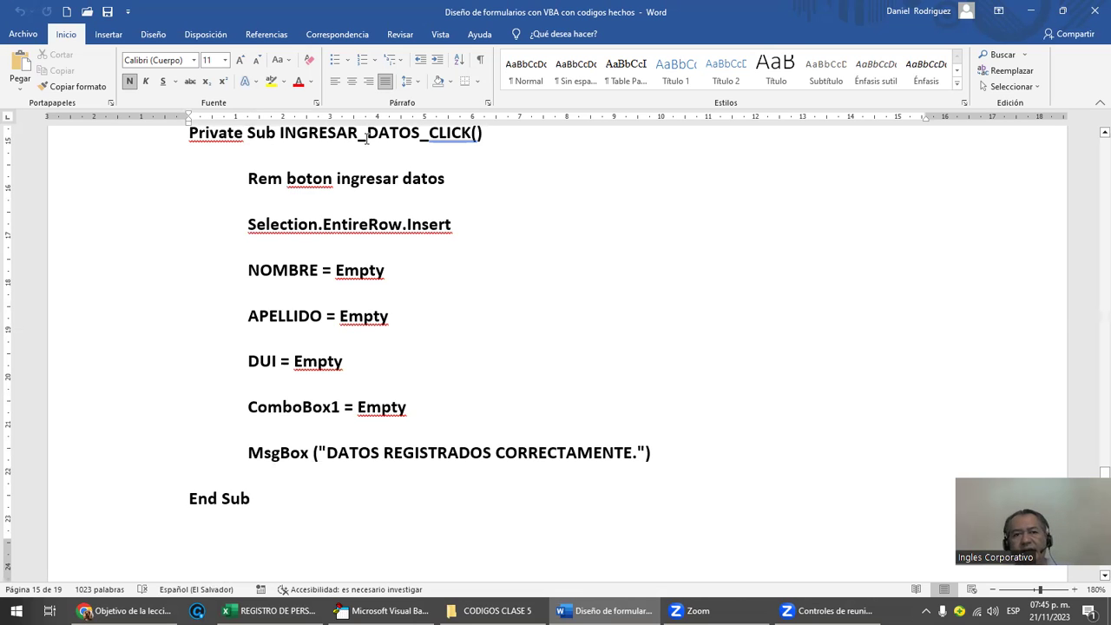
left_click_drag(250, 228, 454, 214)
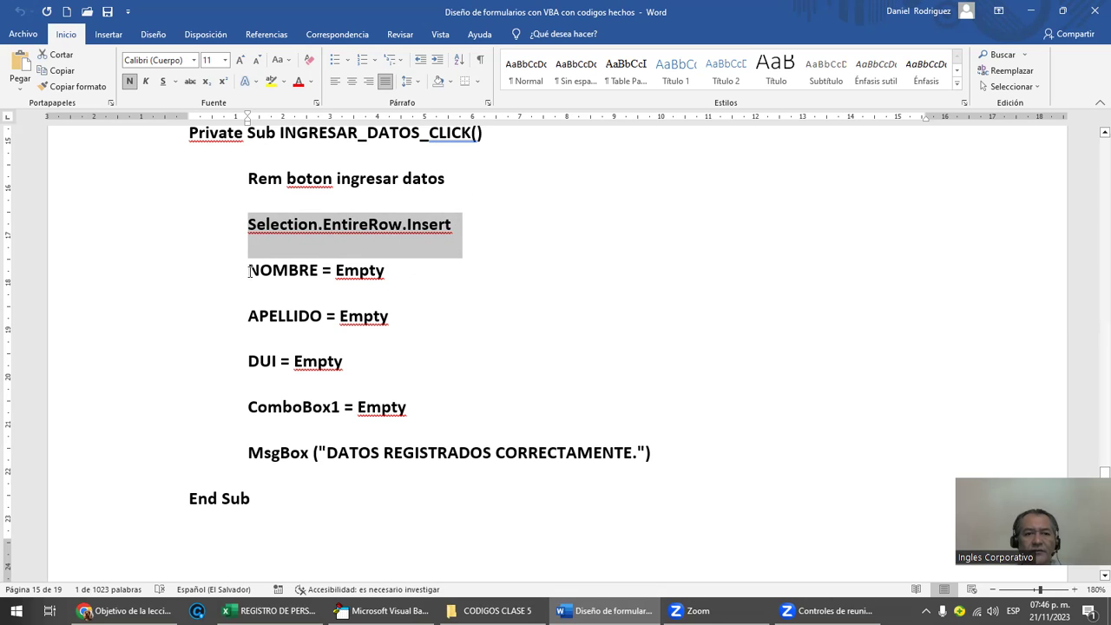
left_click_drag(245, 269, 379, 271)
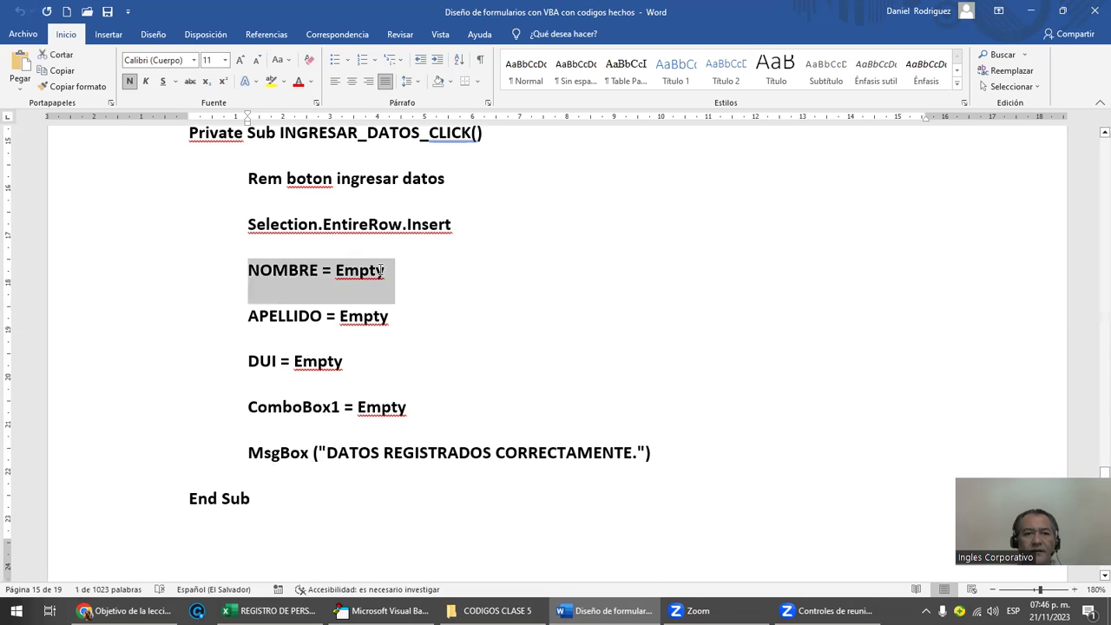
left_click(381, 271)
left_click_drag(247, 316, 401, 314)
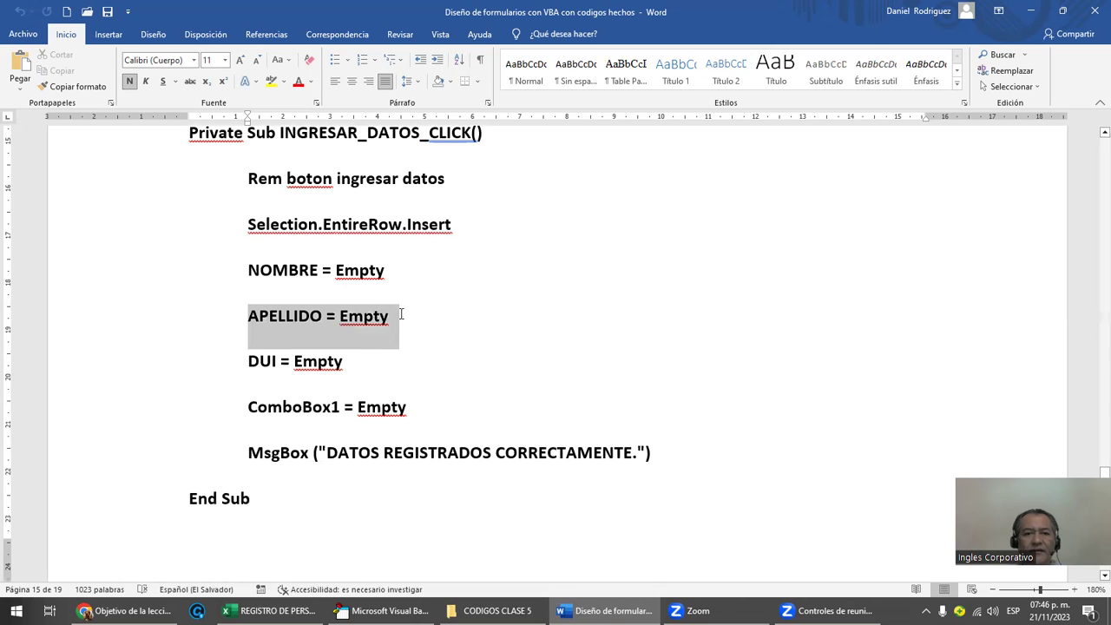
left_click_drag(244, 362, 347, 363)
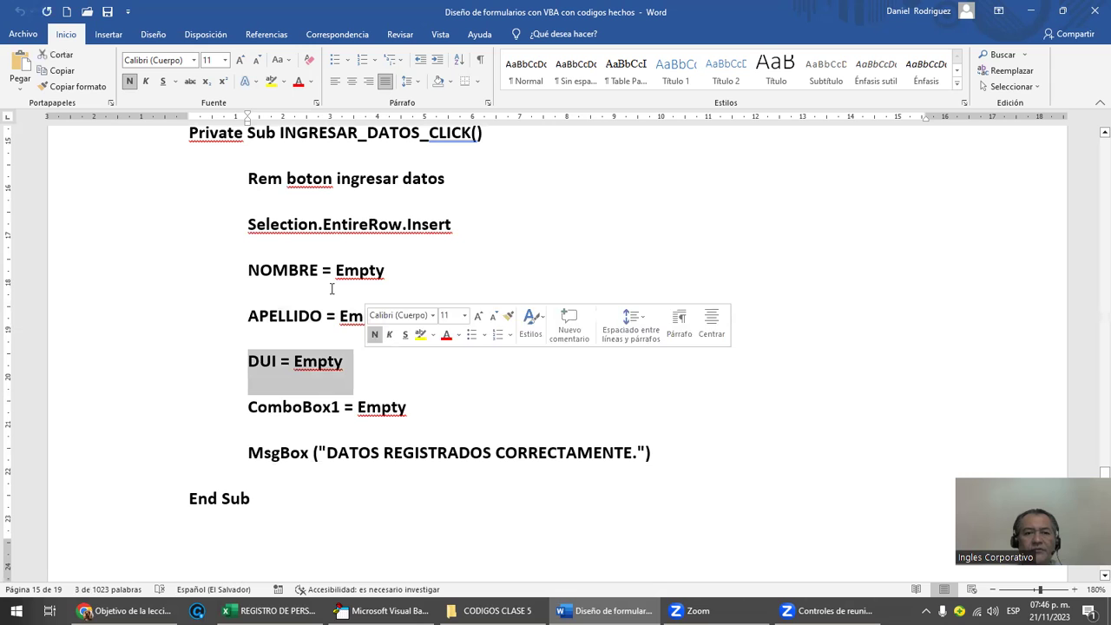
left_click(289, 270)
Step: Select the lines from 'Rem boton ingresar datos' through the MsgBox line, leaving out End Sub
left_click(247, 181)
key("shift+Down")
key("shift+Down")
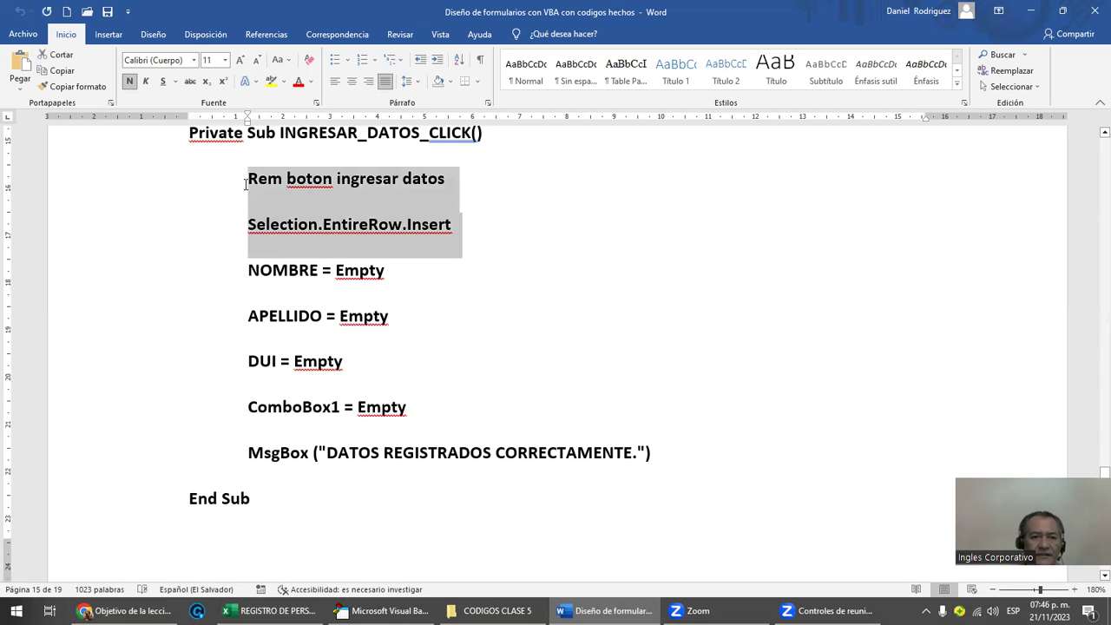
key("shift+Down")
key("shift+Down")
key("shift+Down")
key("shift+Down")
key("shift+Down")
key("shift+Down")
key("shift+Up")
key("shift+Right")
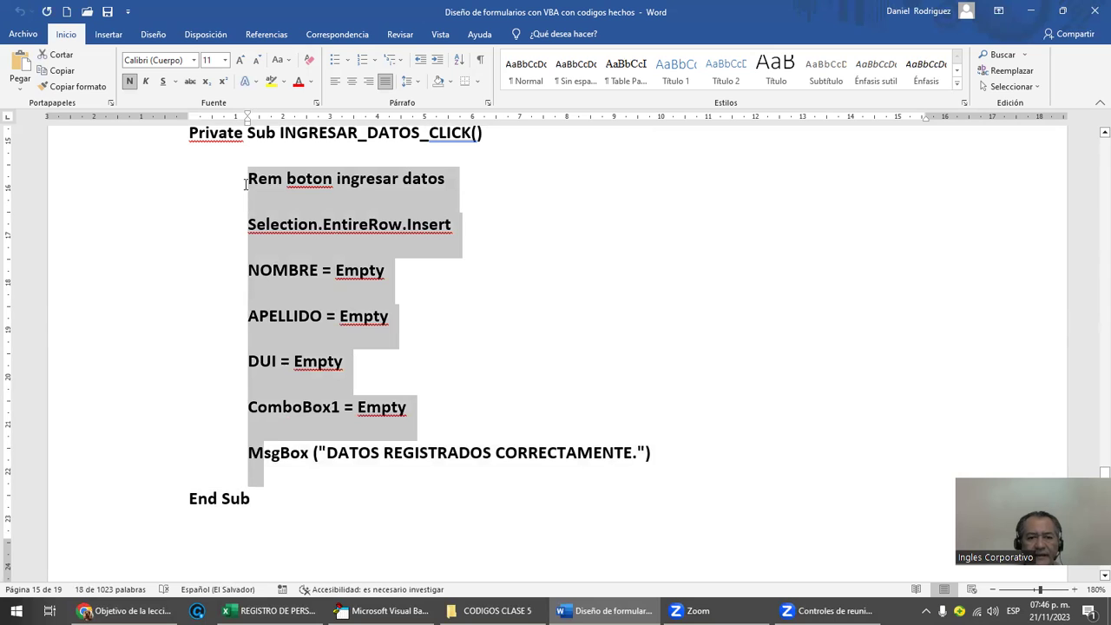
key("shift+Right")
key("shift+Right")
key("shift+Right")
key("shift+Right")
key("shift+Right")
key("shift+Right")
key("shift+Right")
key("shift+Right")
key("shift+Right")
key("shift+Right")
key("shift+Right")
key("shift+Right")
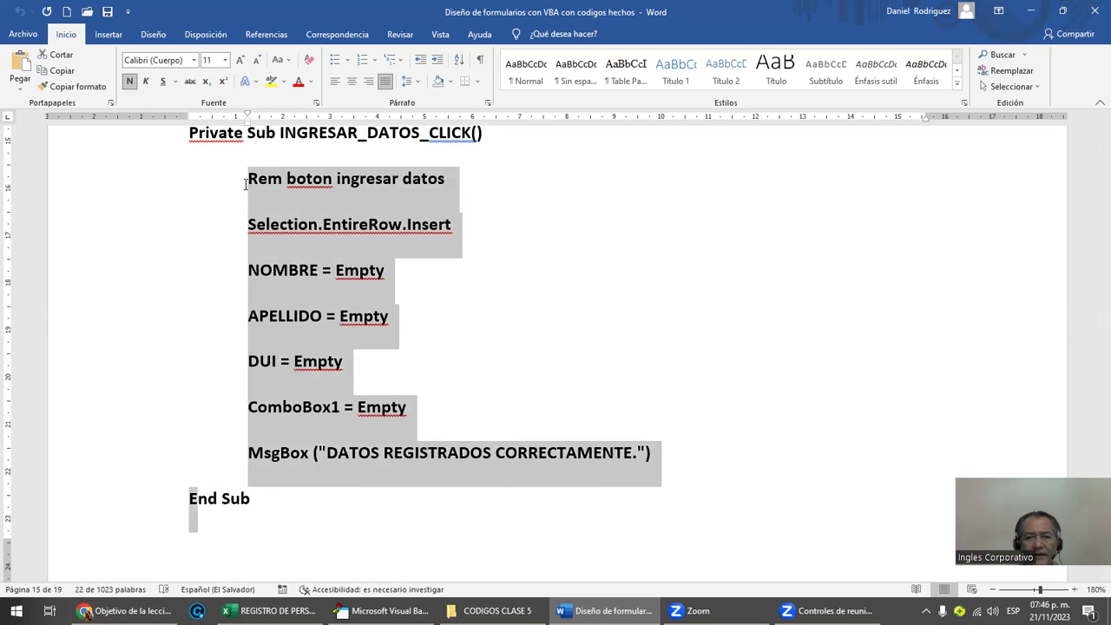
key("shift+Left")
key("ctrl+c")
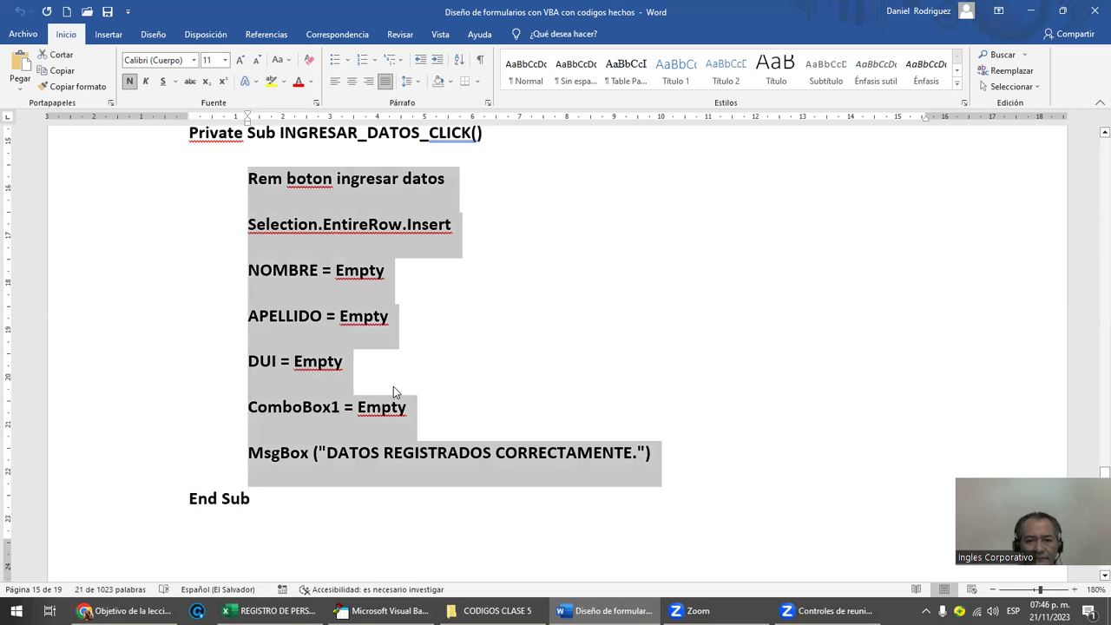
Step: Paste the copied data-entry code into the SALVAR DATOS button's GUARDAR_Click and indent it one tab
left_click(382, 610)
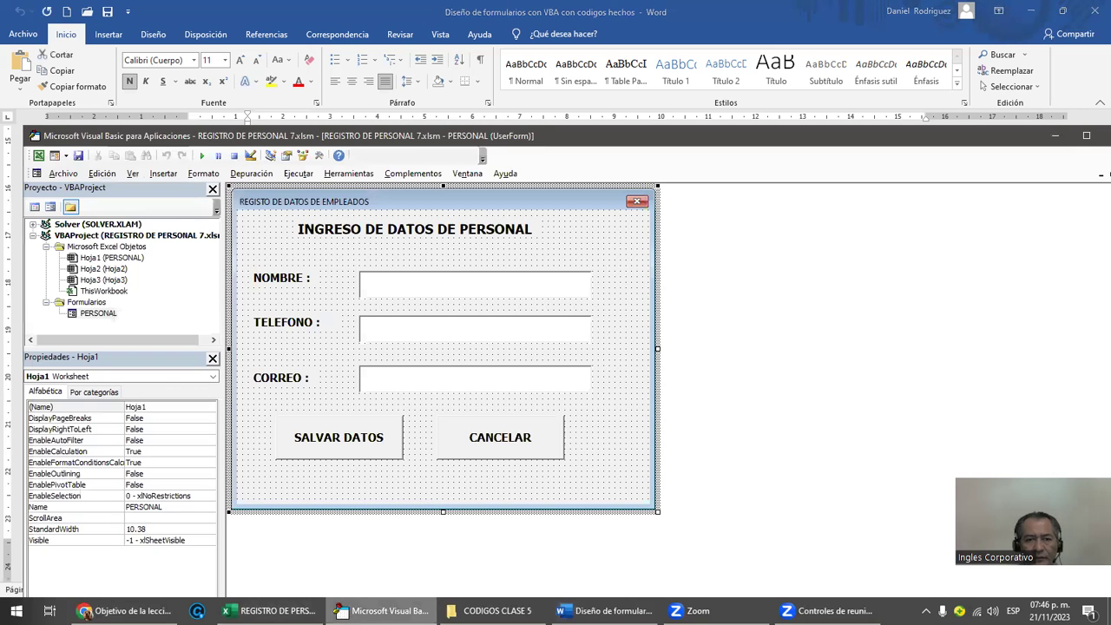
left_click(343, 438)
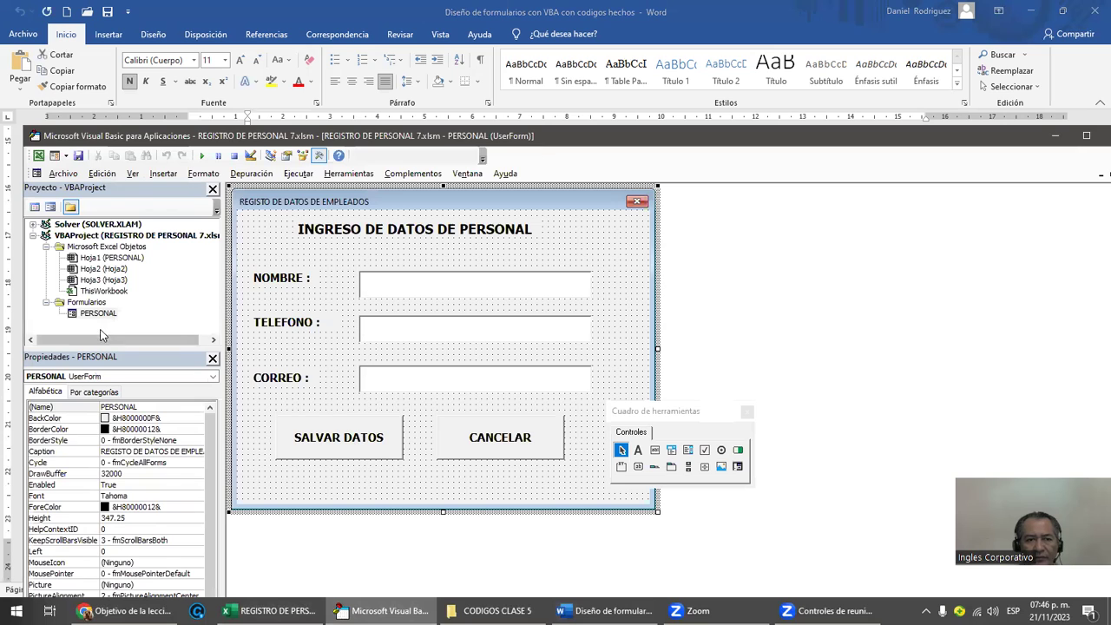
double_click(328, 423)
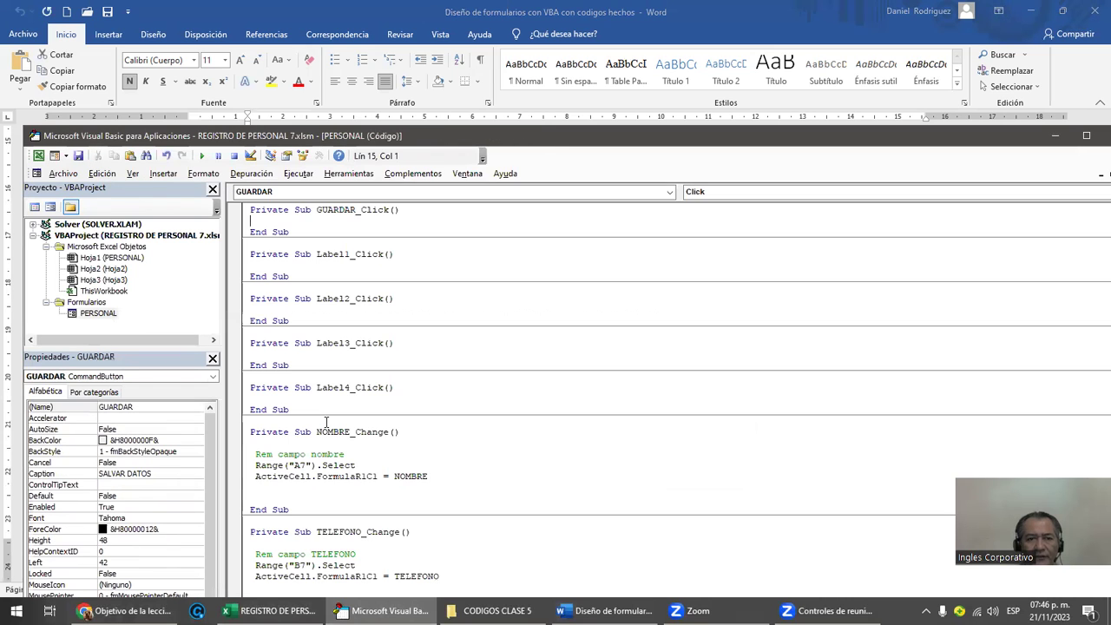
key("Return")
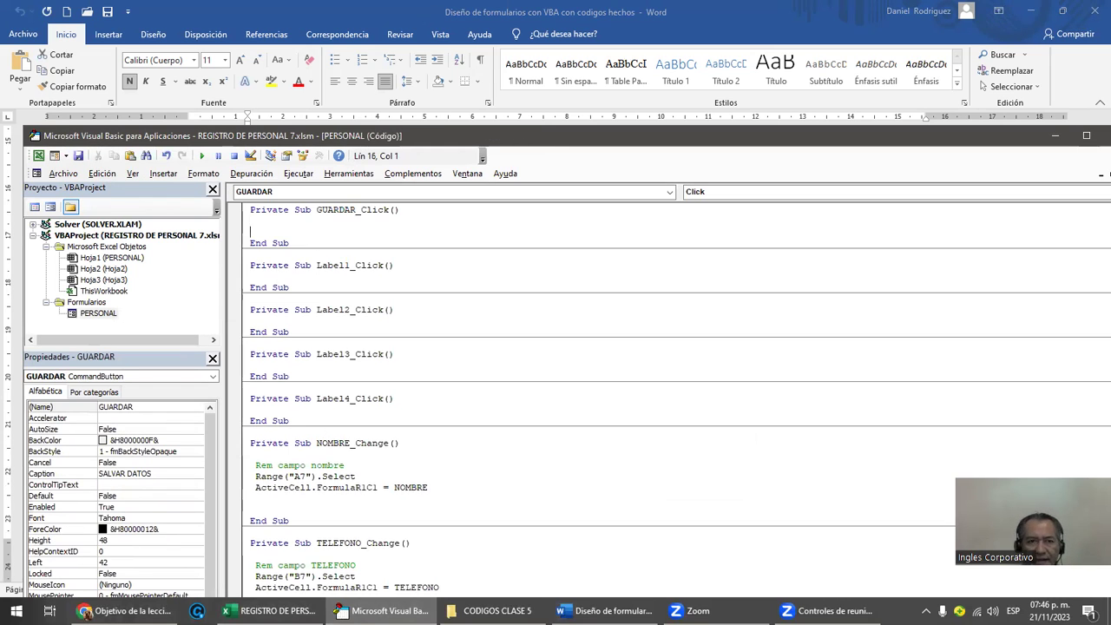
key("Return")
key("Return")
key("Up")
key("Up")
key("ctrl+v")
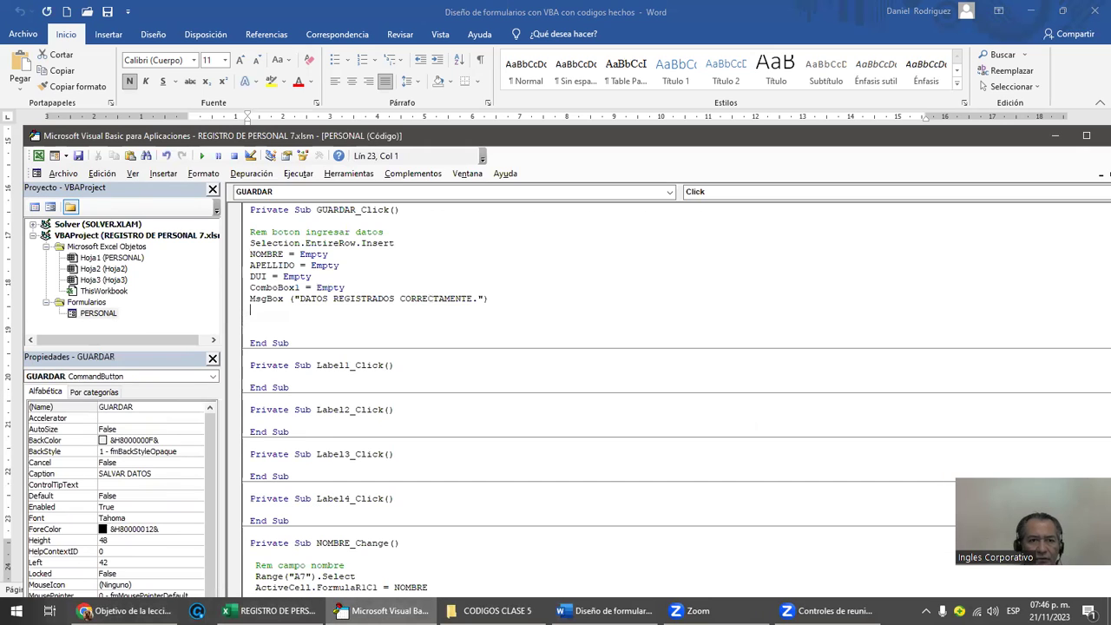
key("Up")
key("Up")
key("Up")
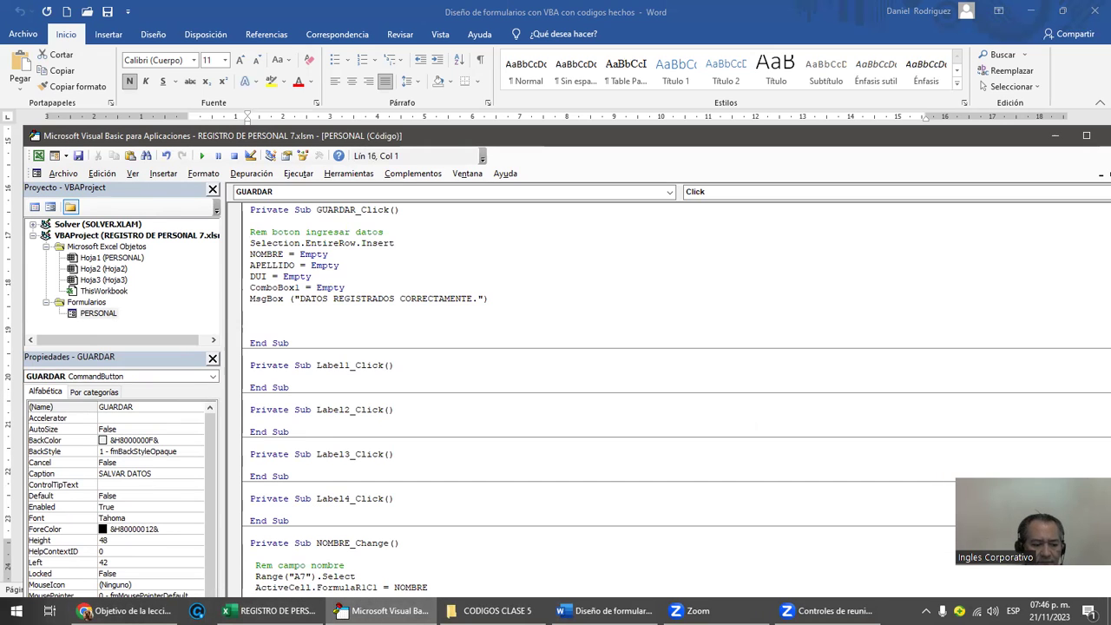
key("shift+Down")
key("shift+Down")
key("shift+Down")
key("shift+Down")
key("shift+Down")
key("shift+Down")
key("shift+Down")
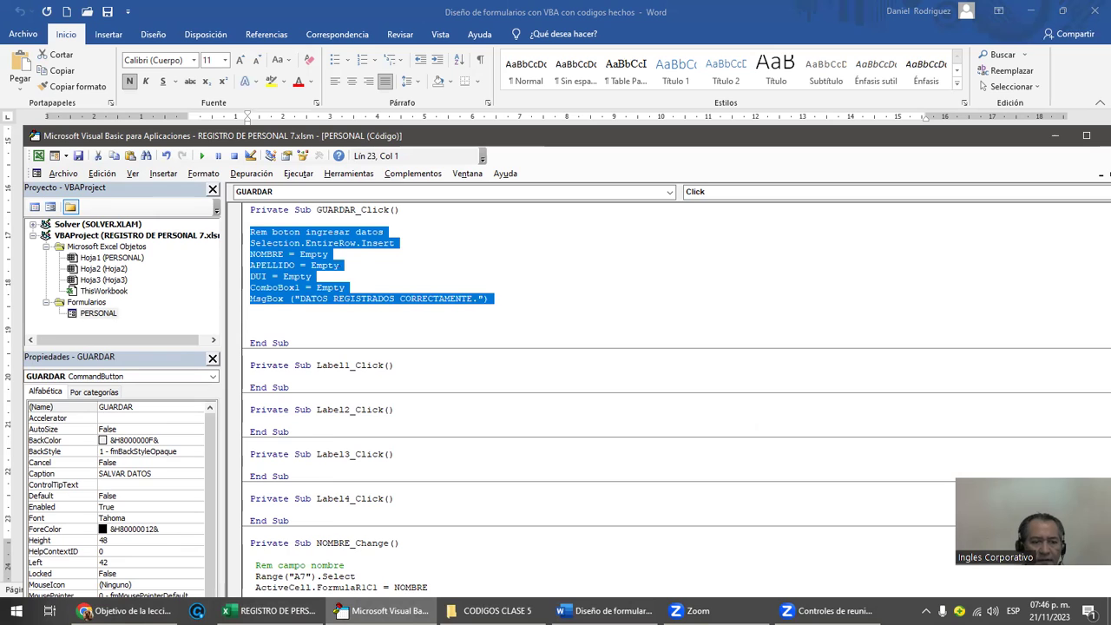
key("Tab")
Step: Review the pasted lines, marking the Selection.EntireRow.Insert statement, and move the editor aside
left_click(252, 220)
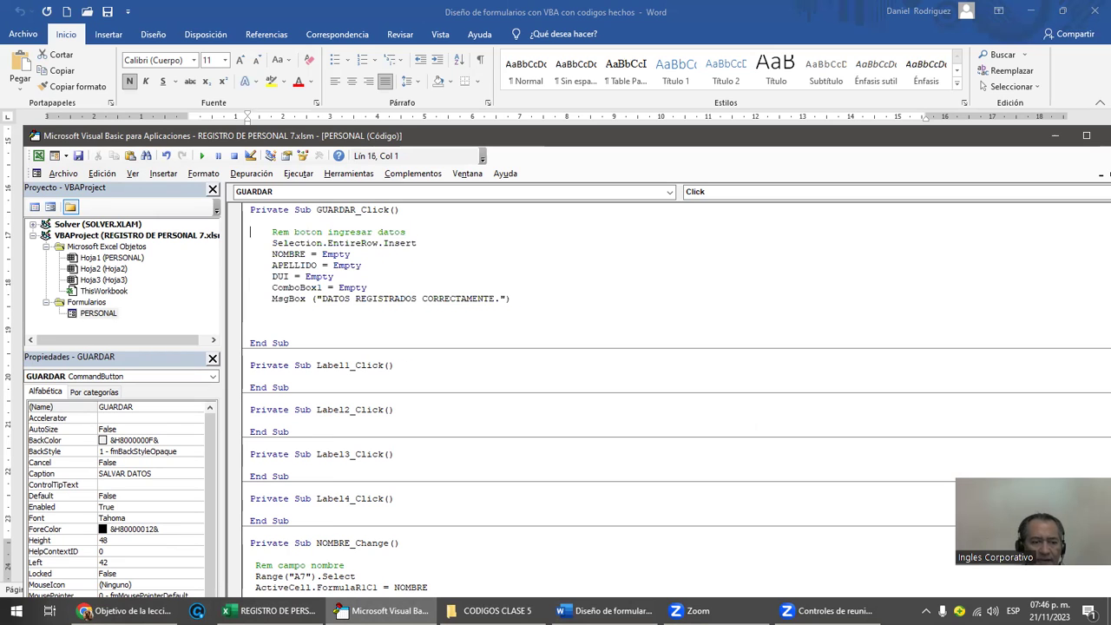
key("shift+Down")
key("shift+Down")
key("shift+Down")
key("shift+Down")
key("shift+Down")
key("shift+Down")
left_click(252, 221)
left_click(251, 232)
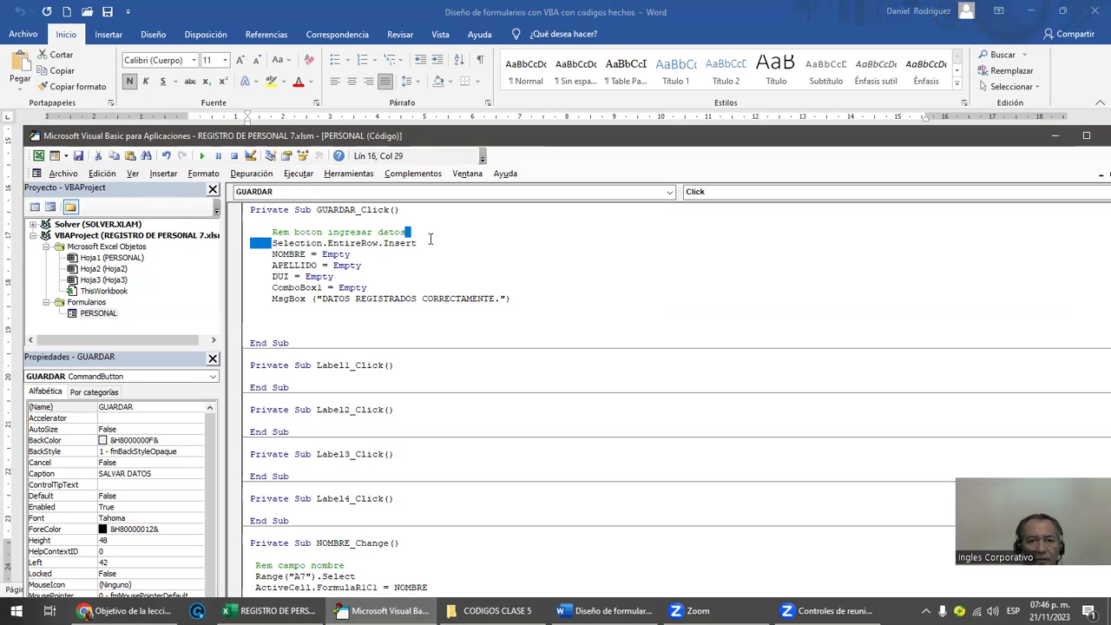
left_click_drag(272, 244, 430, 243)
double_click(430, 243)
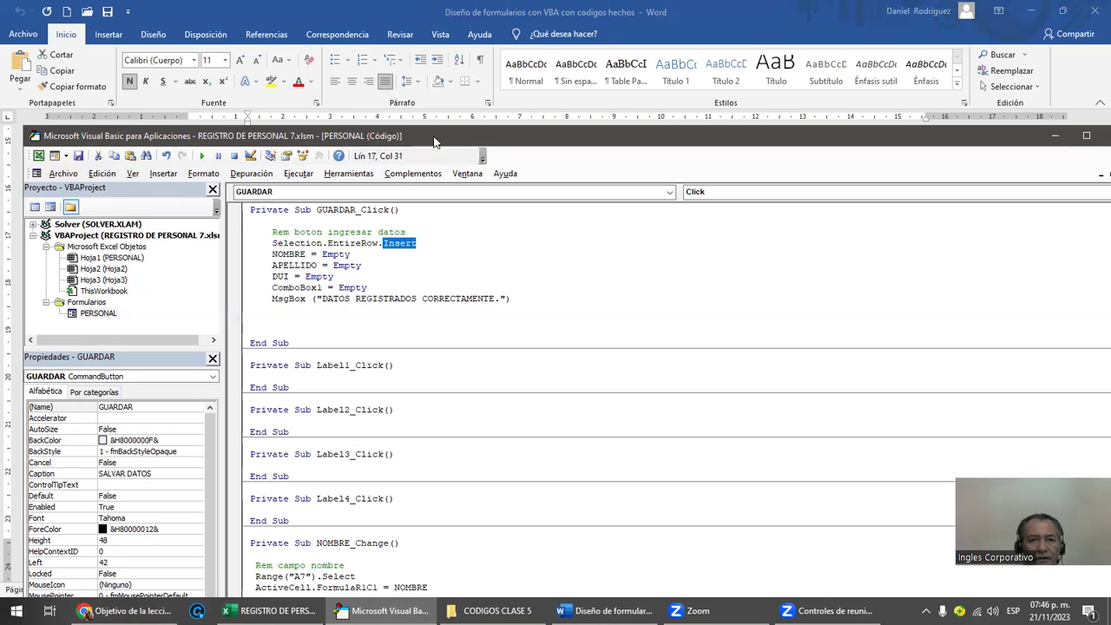
left_click_drag(434, 141, 552, 171)
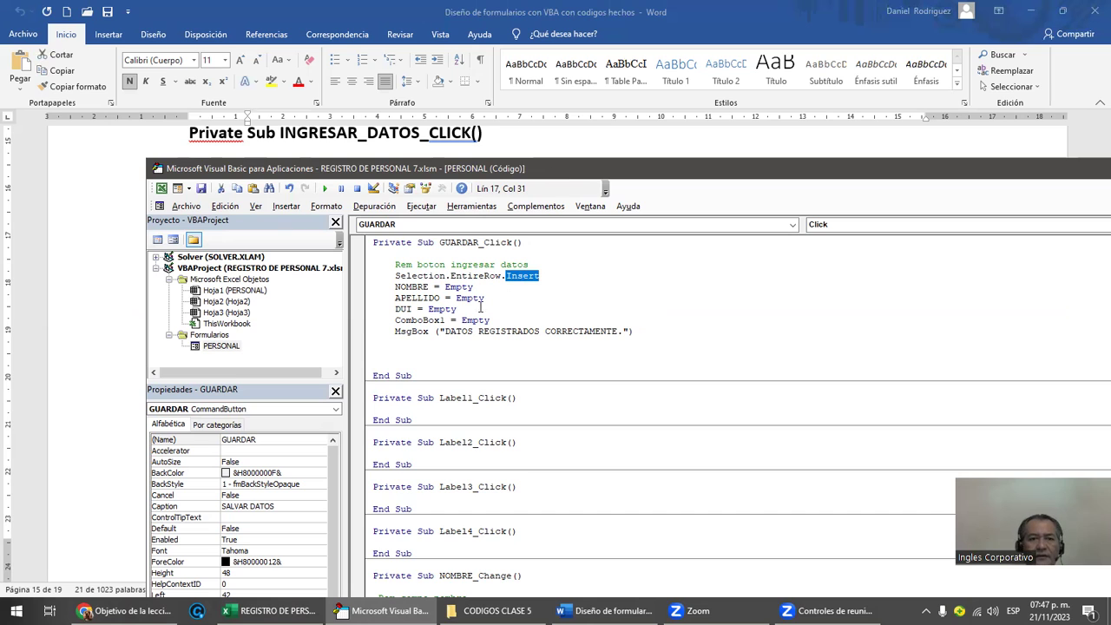
Step: Change the APELLIDO and DUI clearing lines to clear TELEFONO and CORREO instead
left_click(445, 287)
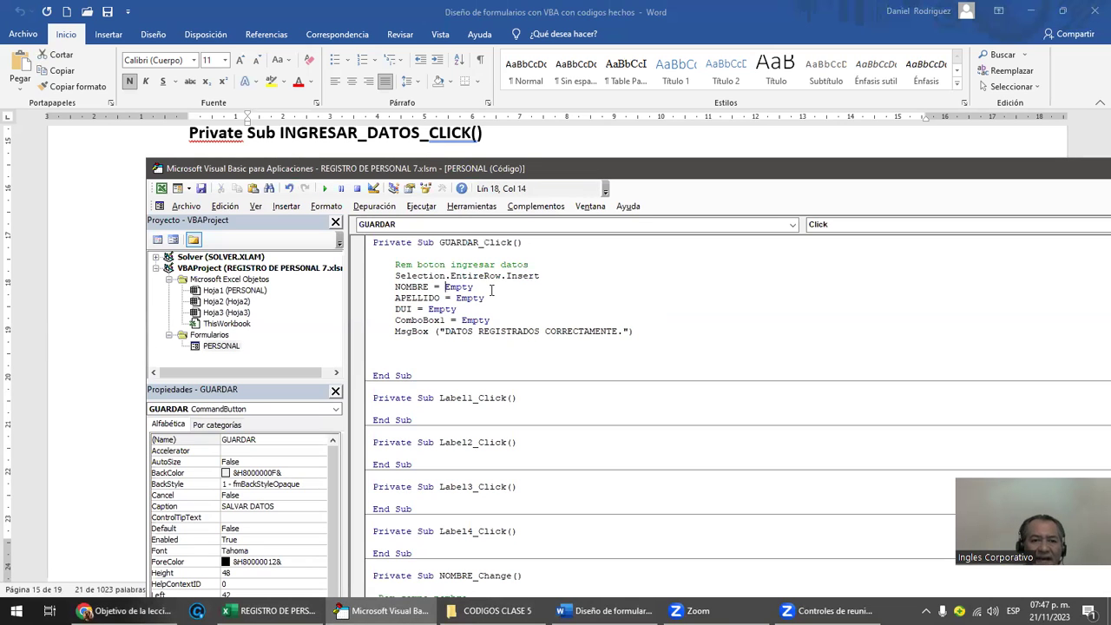
left_click(395, 298)
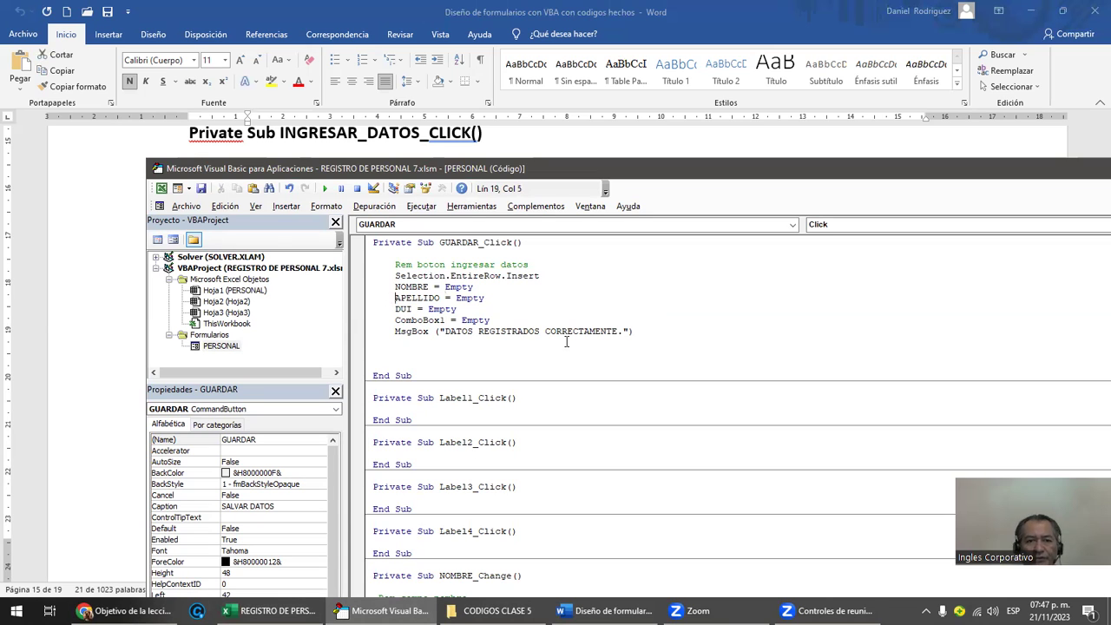
key("Delete")
key("Delete")
key("Delete")
key("Delete")
key("Delete")
key("Delete")
key("Delete")
key("Delete")
type("TELEFONO")
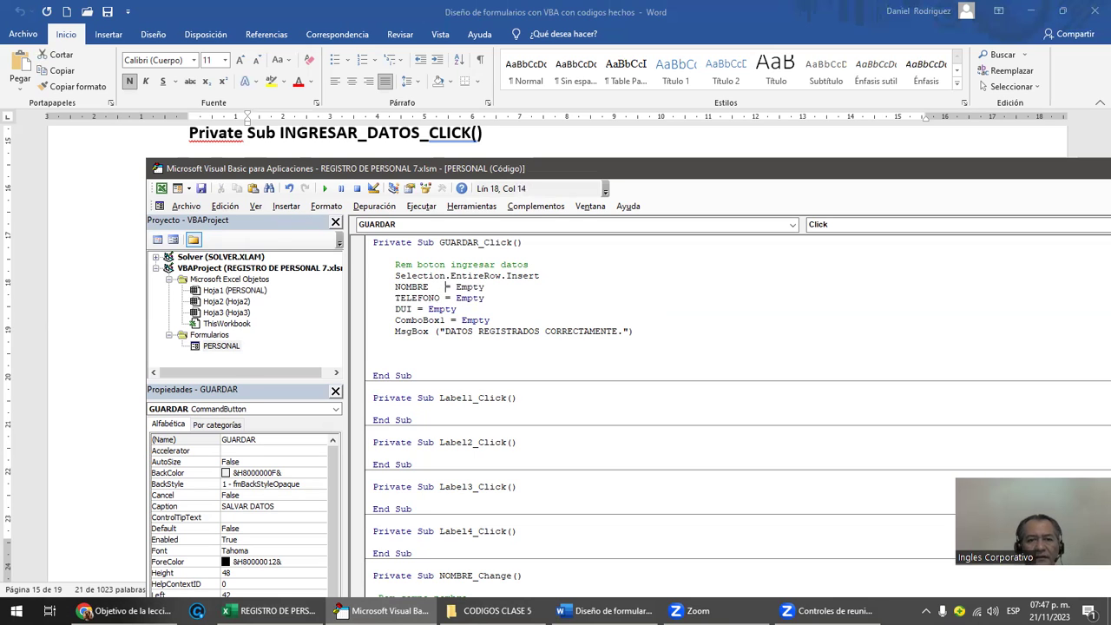
key("BackSpace")
key("BackSpace")
key("Down")
key("Down")
left_click(406, 309)
key("Delete")
key("Delete")
type("CORREO")
key("Delete")
key("BackSpace")
key("BackSpace")
left_click(440, 287)
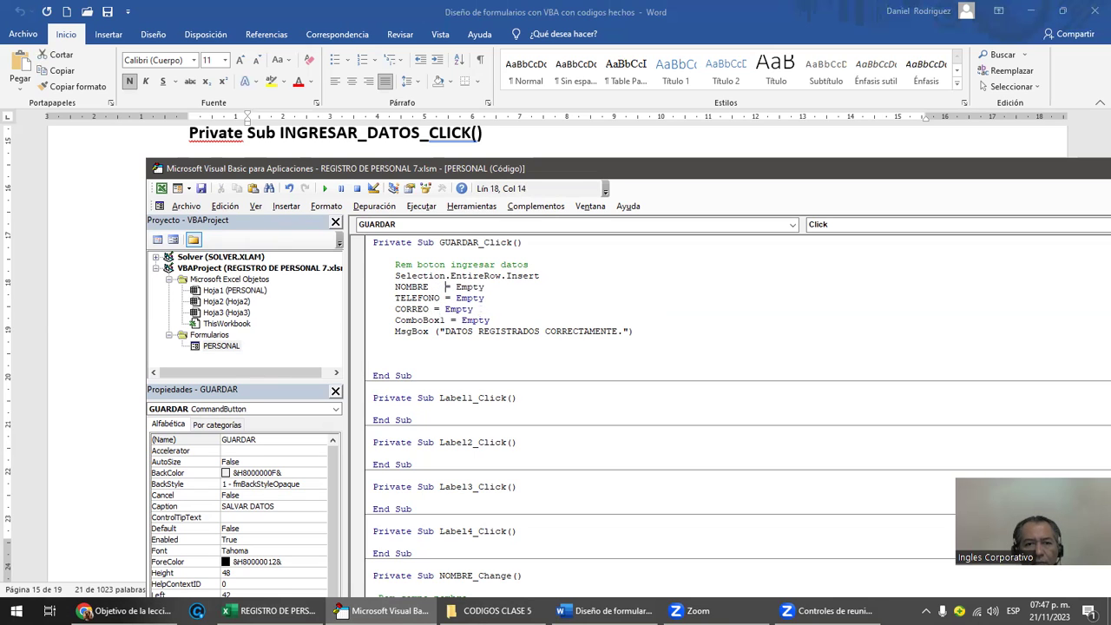
left_click(446, 309)
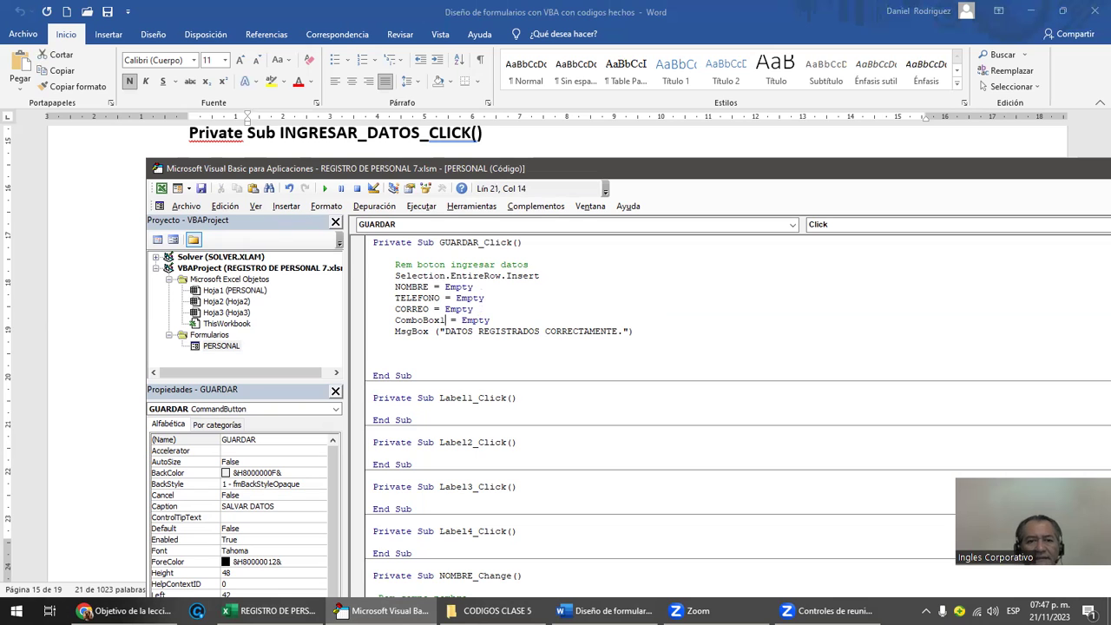
Step: Comment out the ComboBox1 line with REM and indent the statements below it one tab
left_click(412, 321)
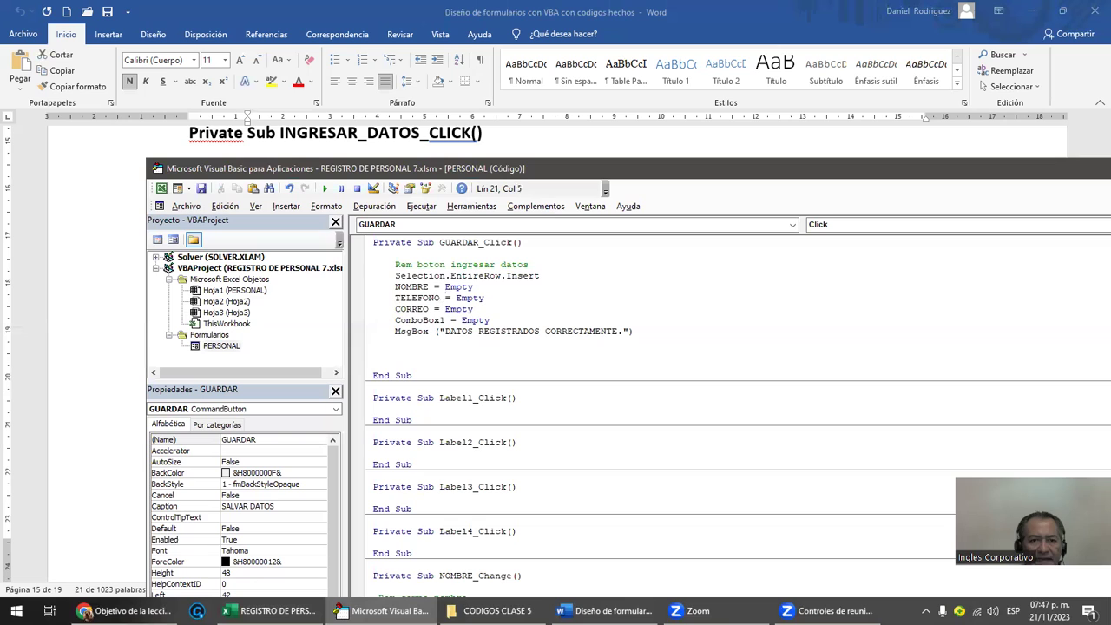
type("REM")
key("Down")
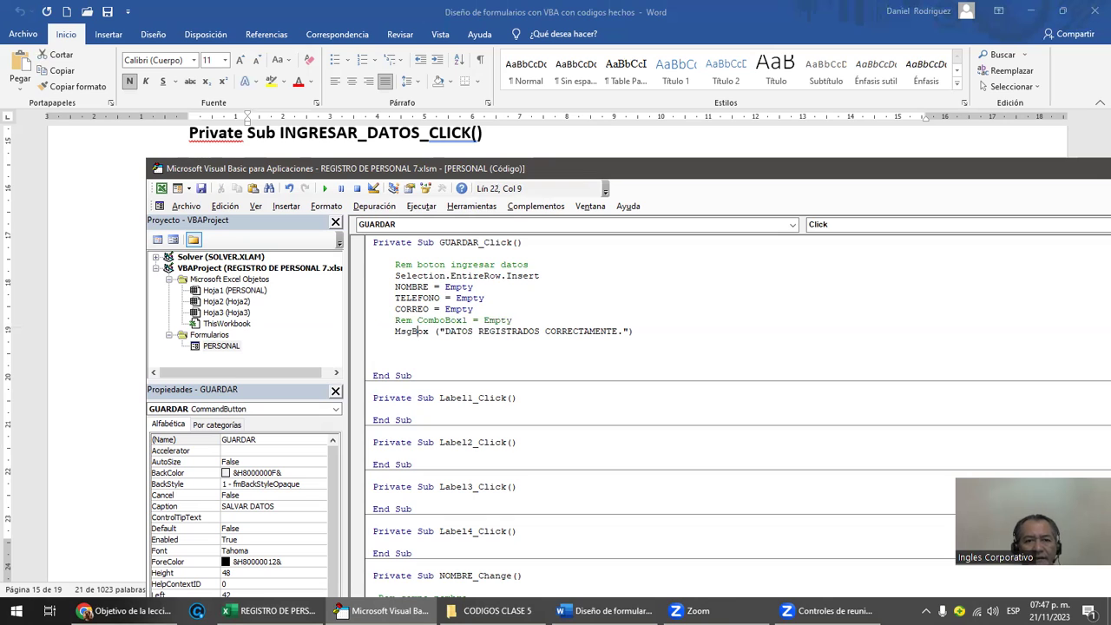
left_click(400, 320)
key("Return")
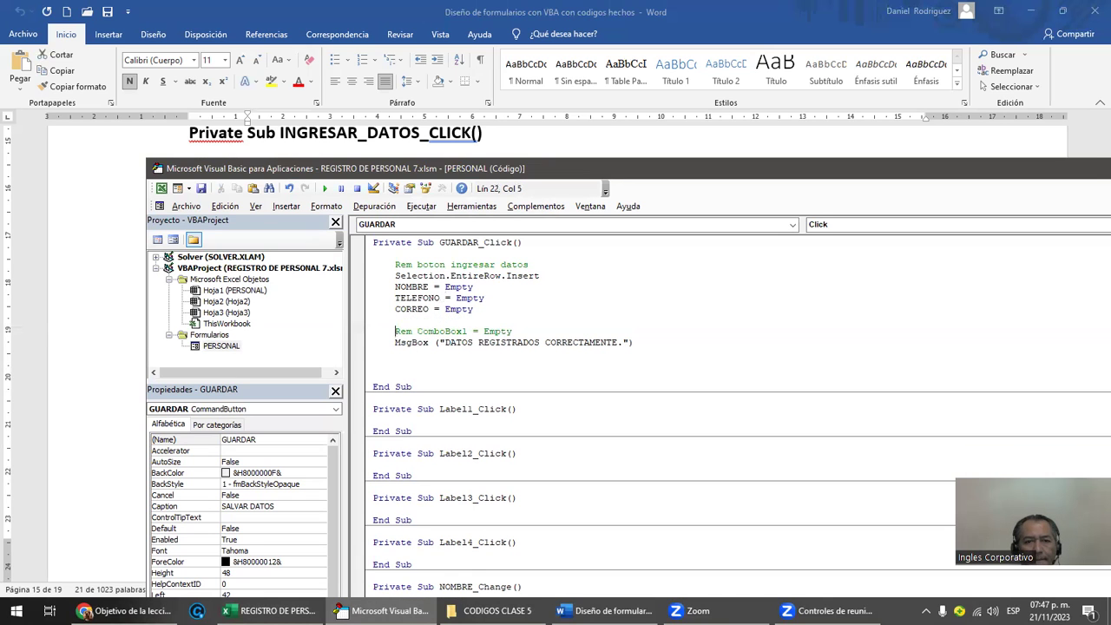
key("Down")
key("Return")
key("Up")
key("Up")
key("Up")
key("Up")
key("Up")
key("Up")
key("shift+Down")
key("shift+Down")
key("shift+Down")
key("shift+Down")
key("Tab")
left_click(378, 264)
left_click(378, 275)
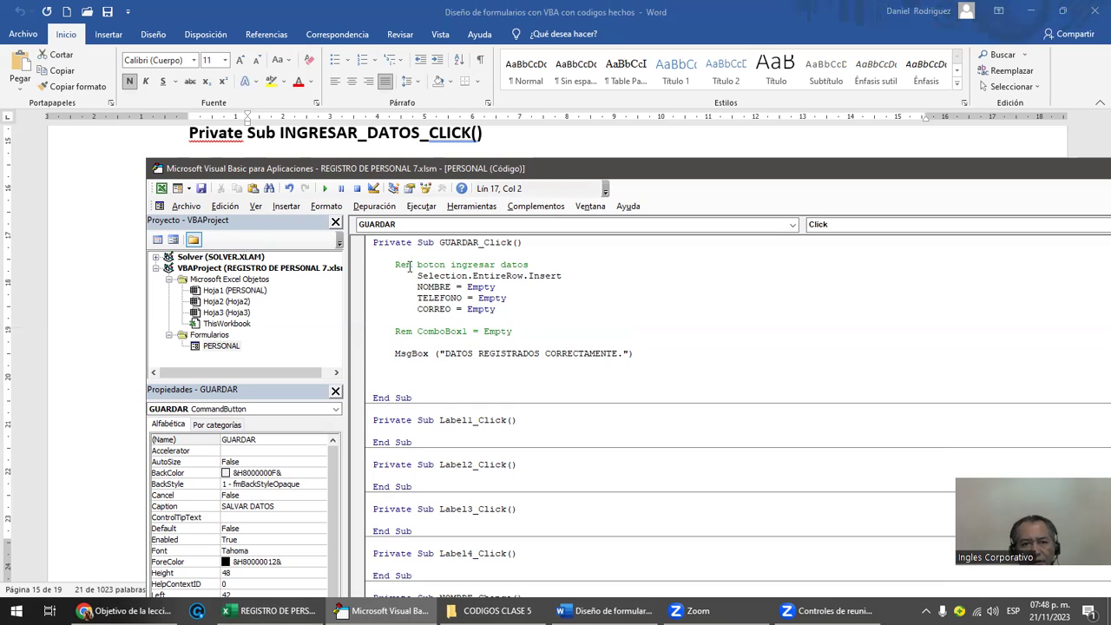
Step: Check the Rem ComboBox1 line and the closing MsgBox message in GUARDAR_Click
left_click(425, 331)
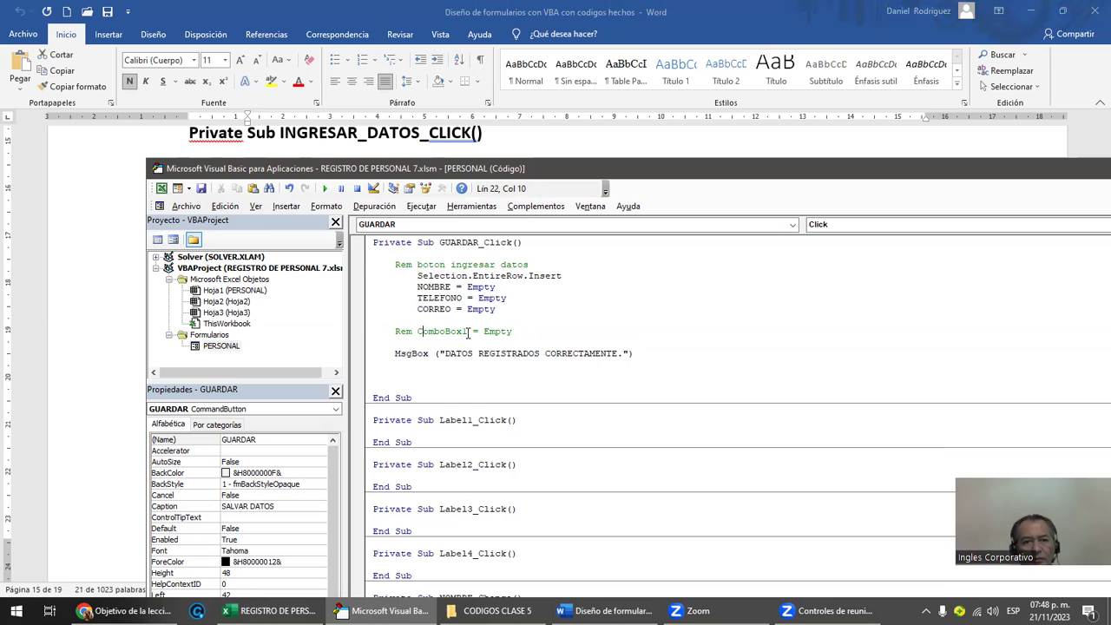
left_click(522, 332)
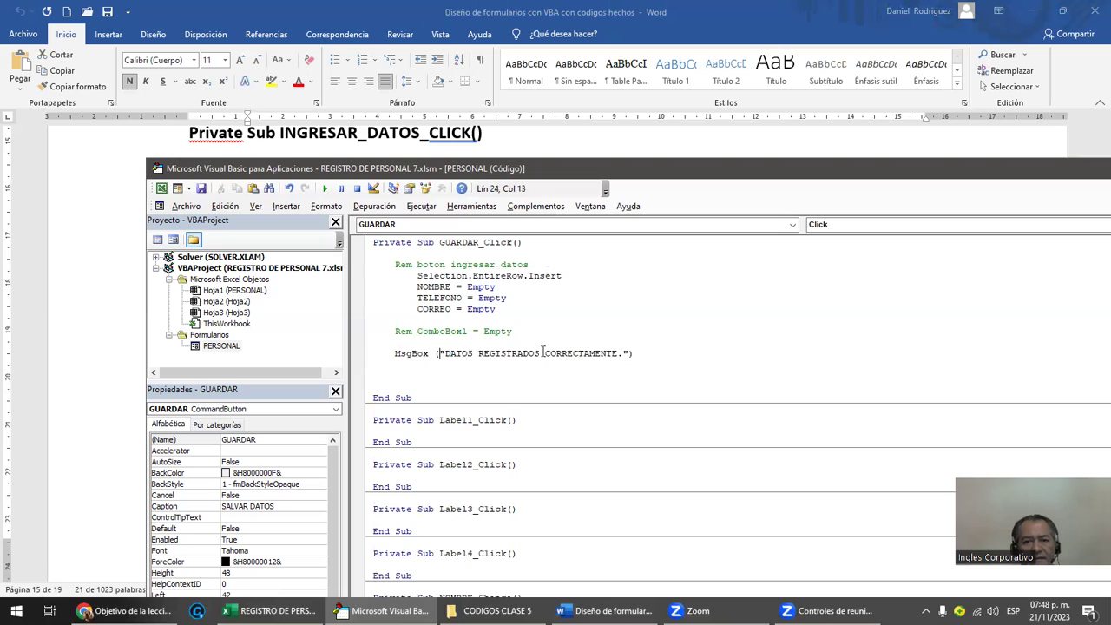
left_click(623, 353)
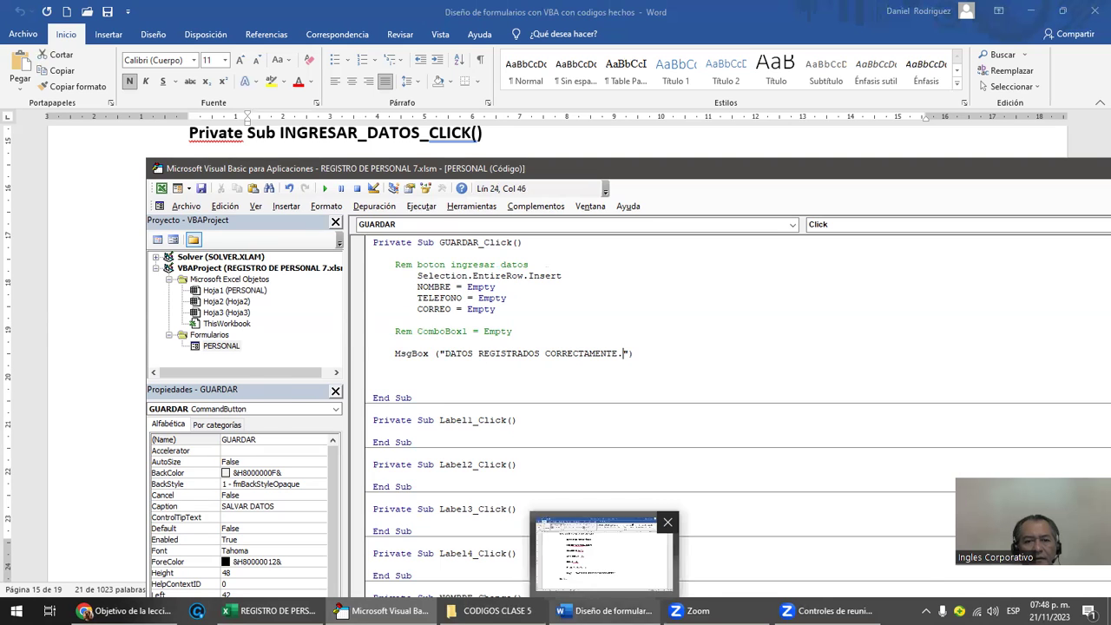
left_click(608, 610)
Step: Select the MsgBox line in the Word code notes to compare it
scroll(405, 412, "down", 2)
left_click(384, 394)
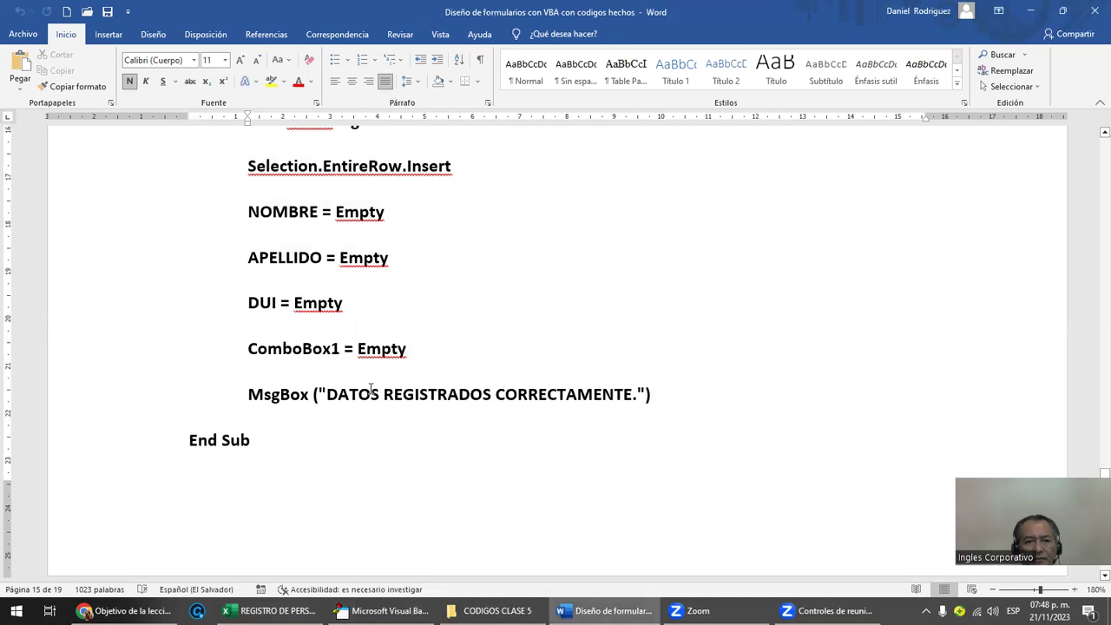
left_click_drag(247, 394, 662, 389)
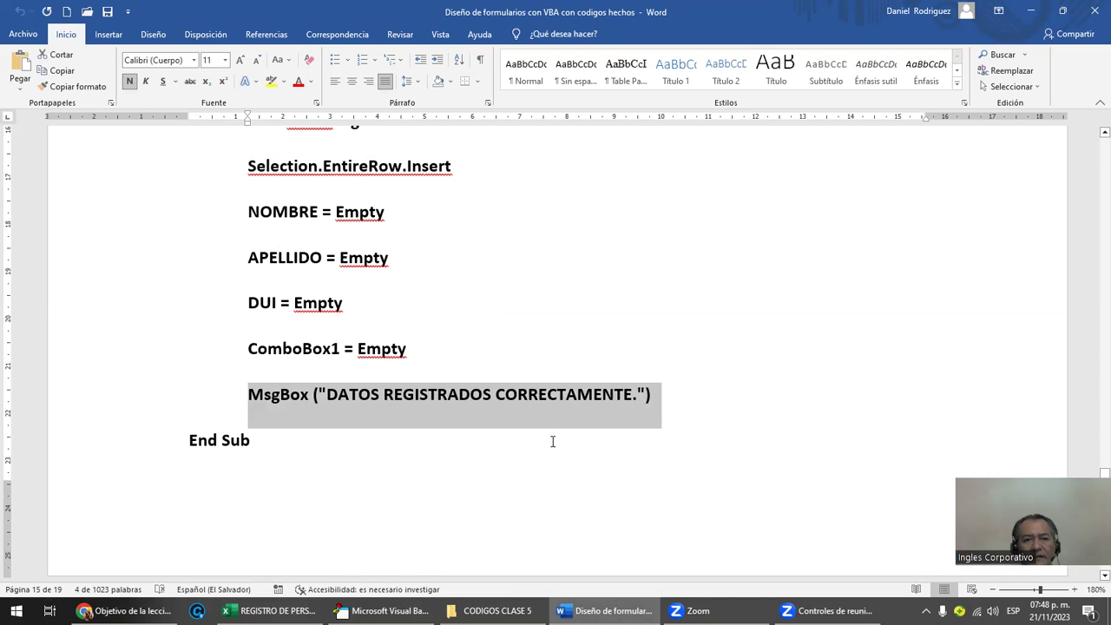
left_click(454, 463)
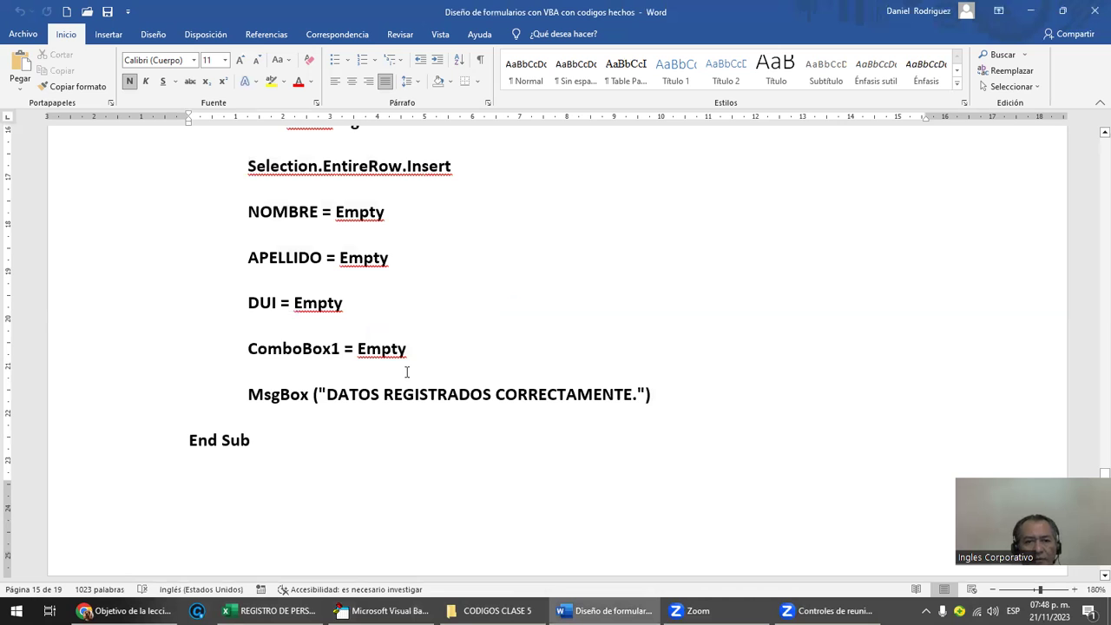
Step: Delete the blank line before End Sub and run the personnel UserForm
key("alt+Tab")
key("Delete")
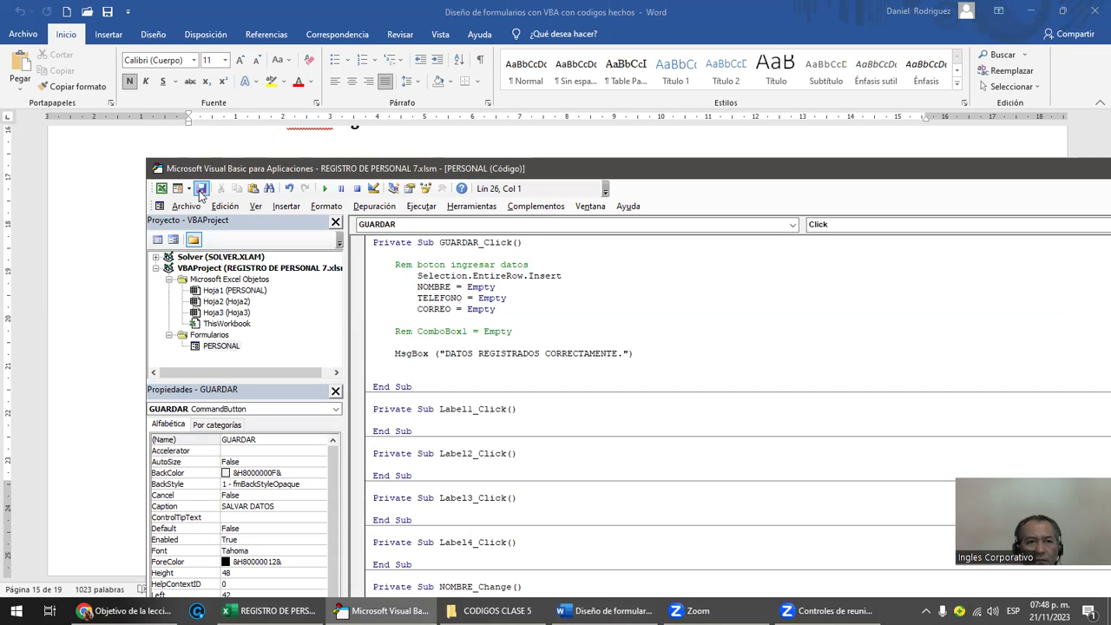
left_click(324, 188)
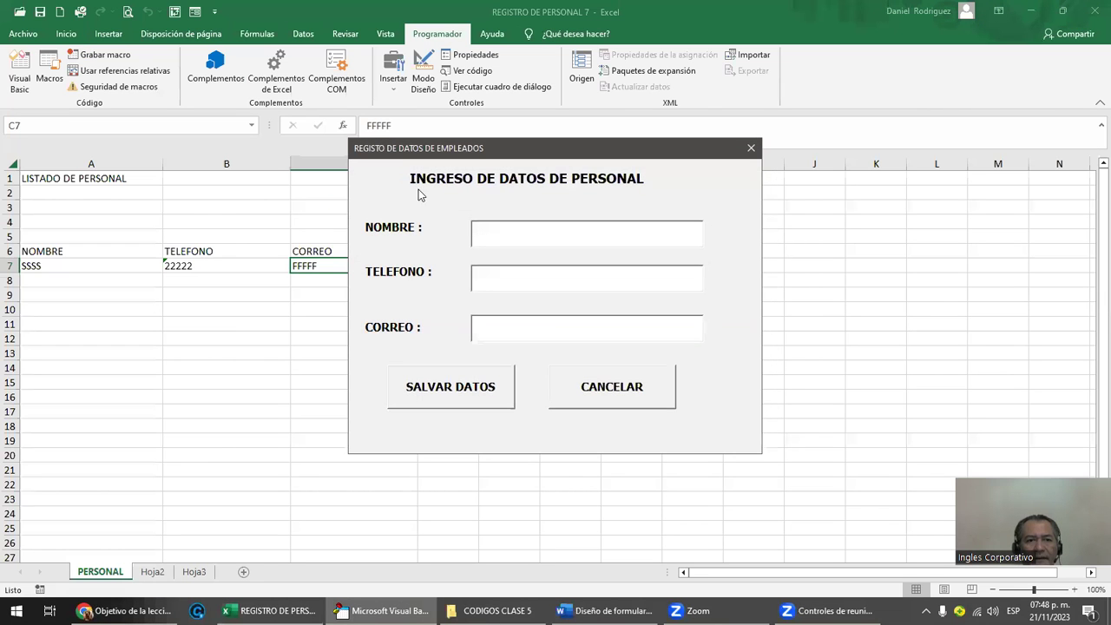
Step: Save a first sample employee with name and phone via SALVAR DATOS, then accept the confirmation
left_click_drag(504, 150, 686, 149)
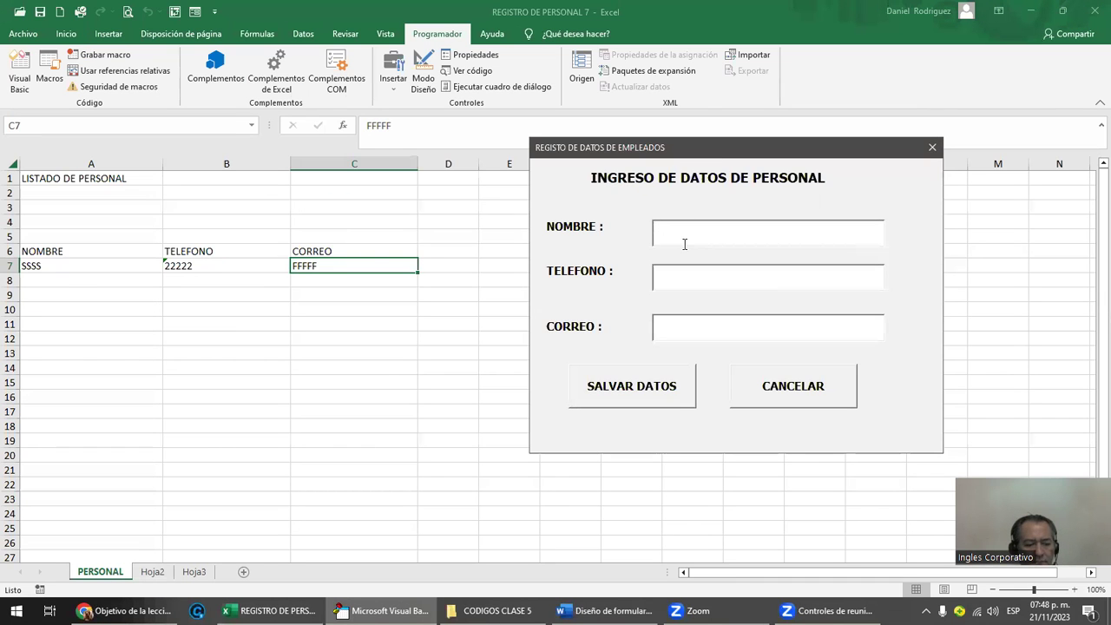
type("AA")
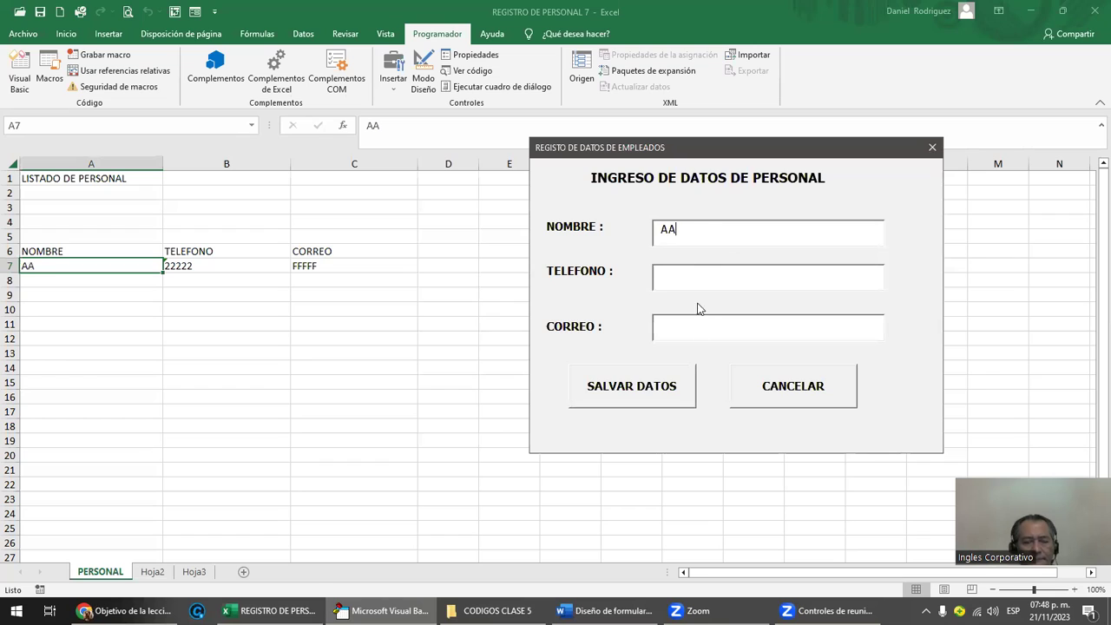
left_click_drag(691, 229, 586, 233)
type("JUAN")
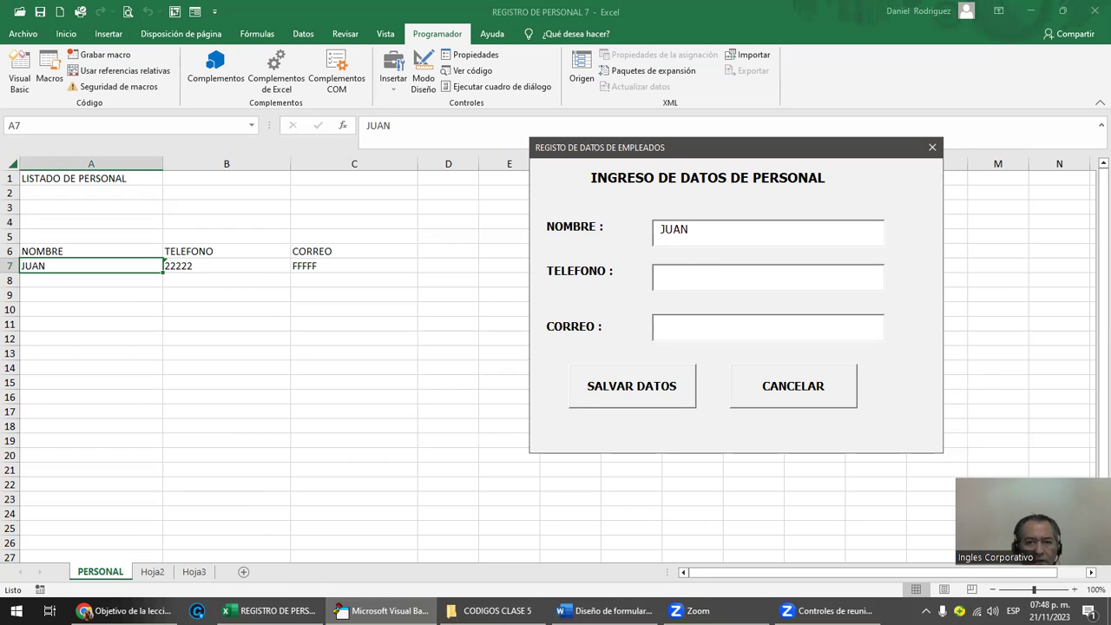
left_click(768, 276)
type("123")
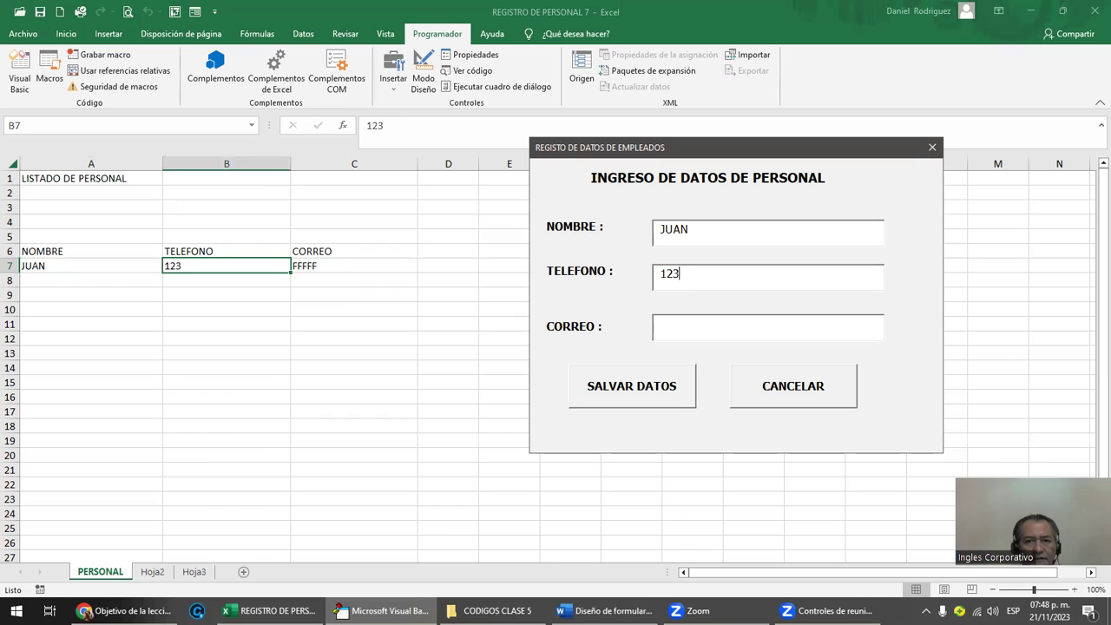
type("WWW")
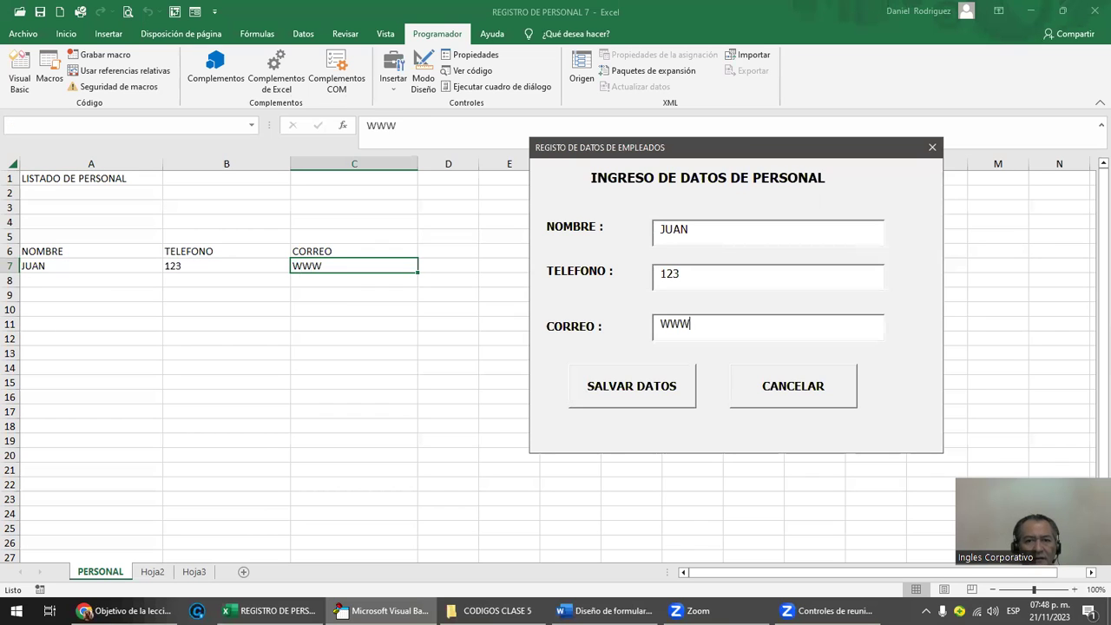
type("WWWW")
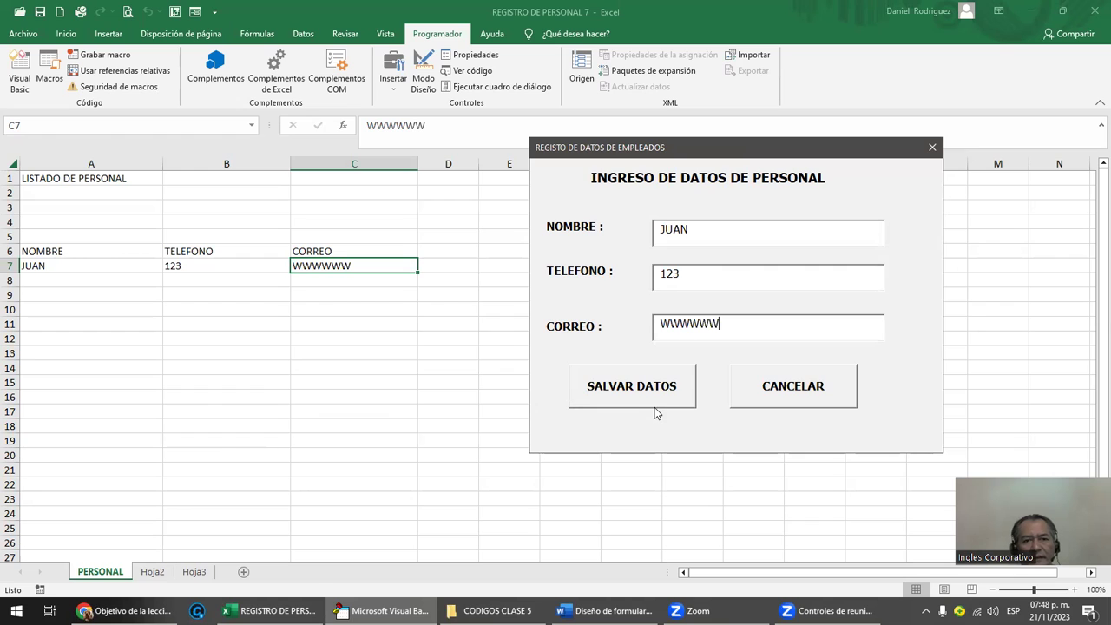
left_click(662, 392)
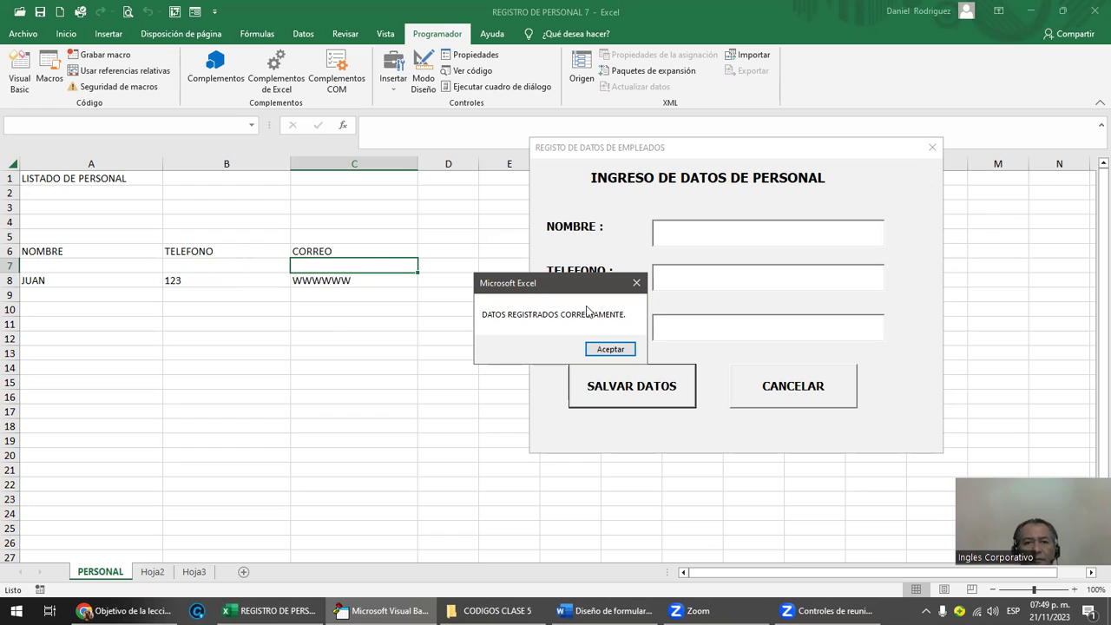
left_click(620, 349)
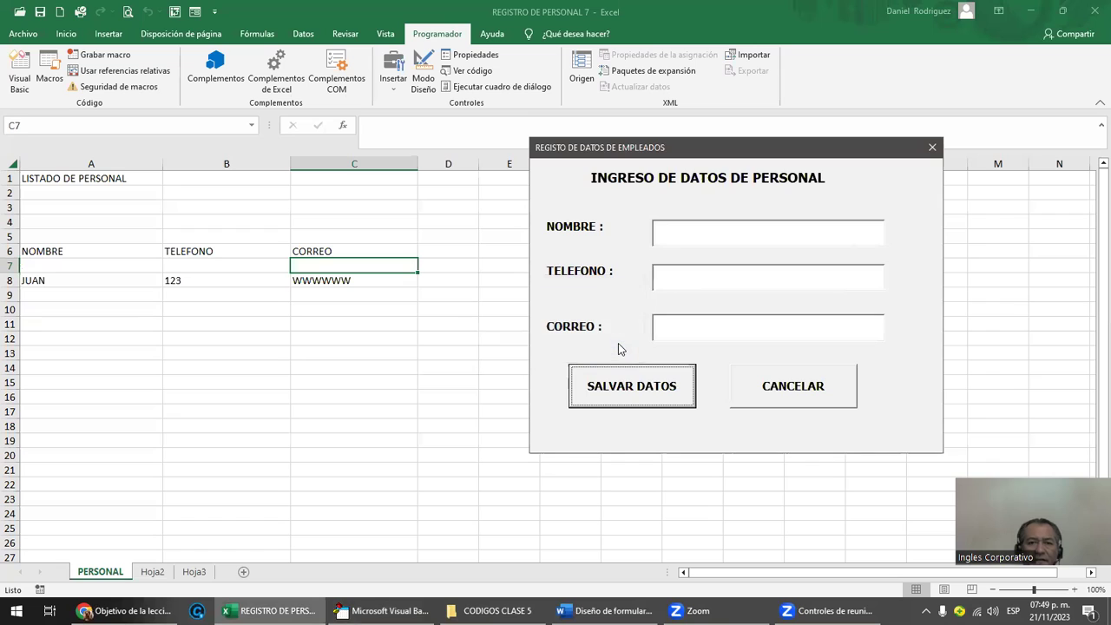
Step: Save a second sample employee record through the form and accept the confirmation
left_click(687, 234)
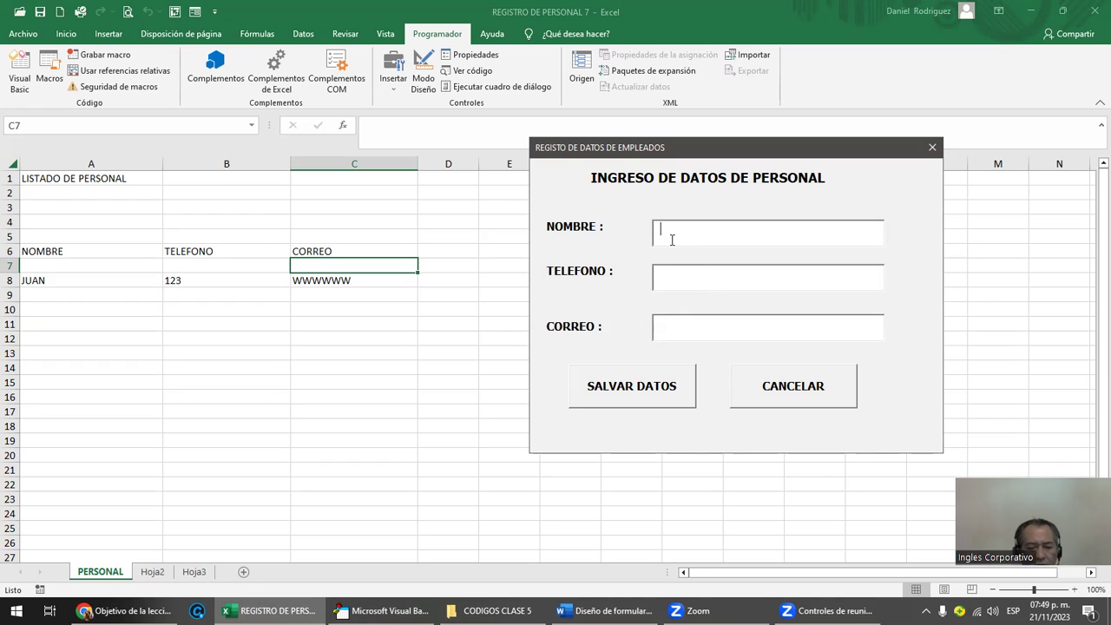
type("CARLOS")
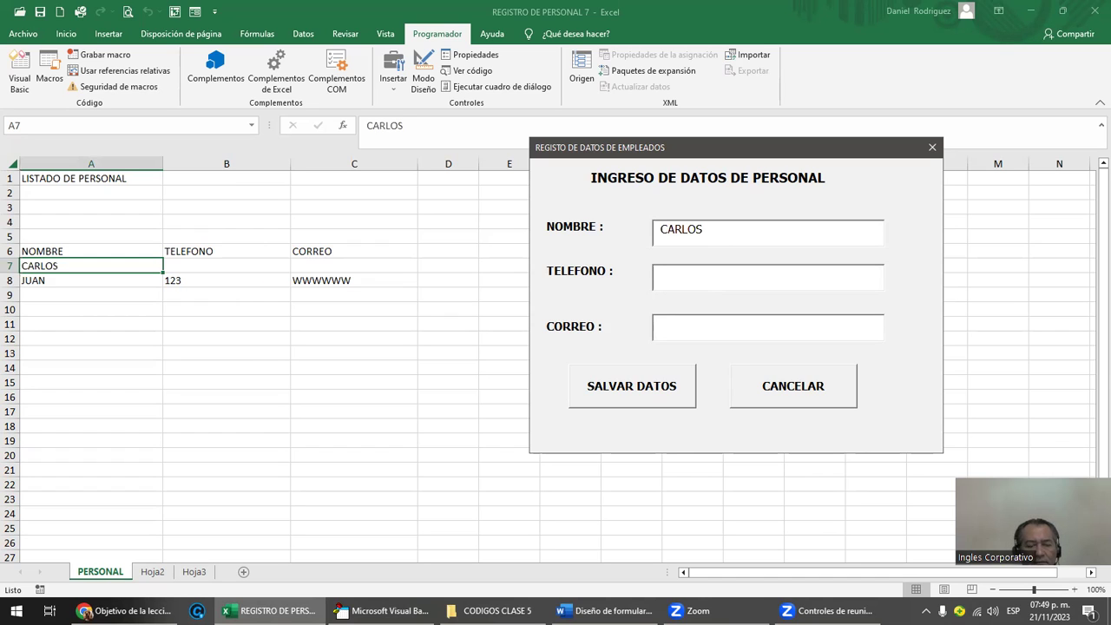
type("123")
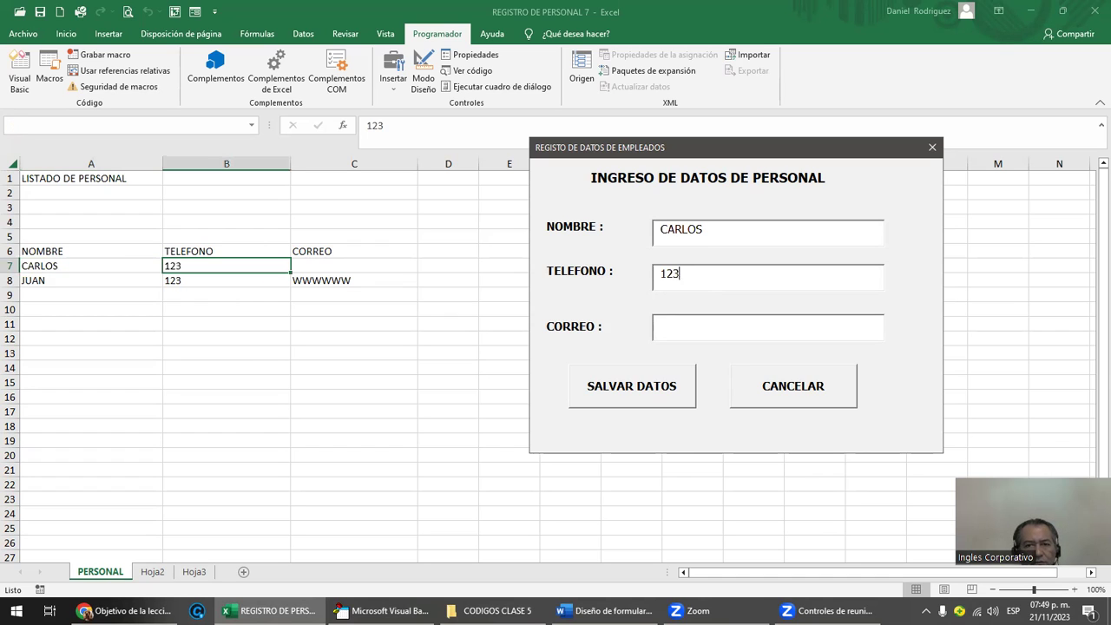
type("QQQQQQ")
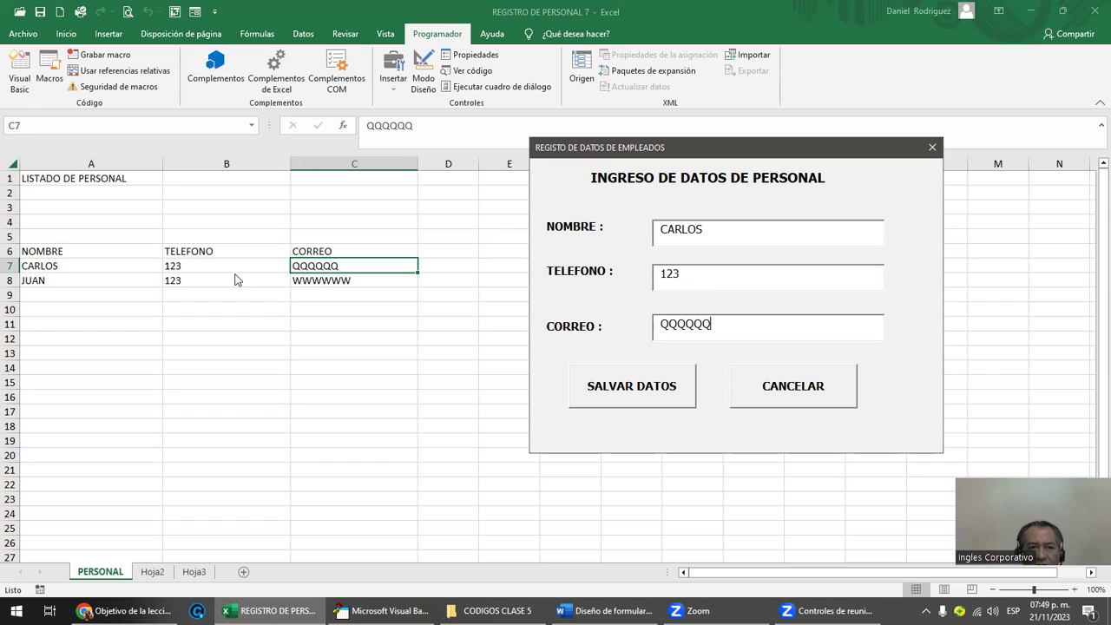
left_click(644, 382)
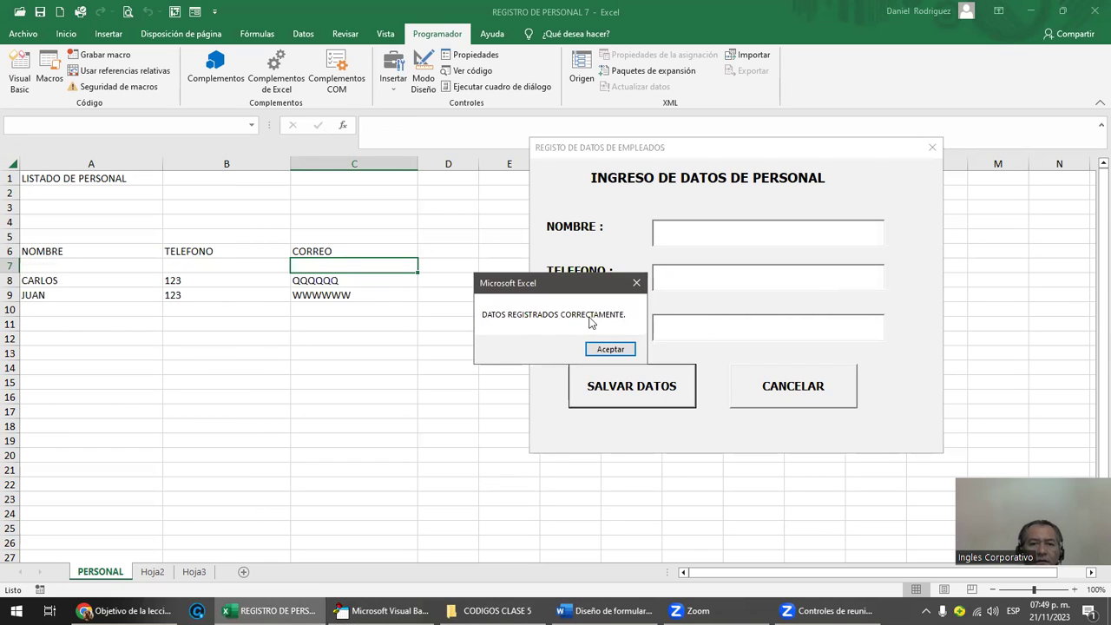
left_click(612, 350)
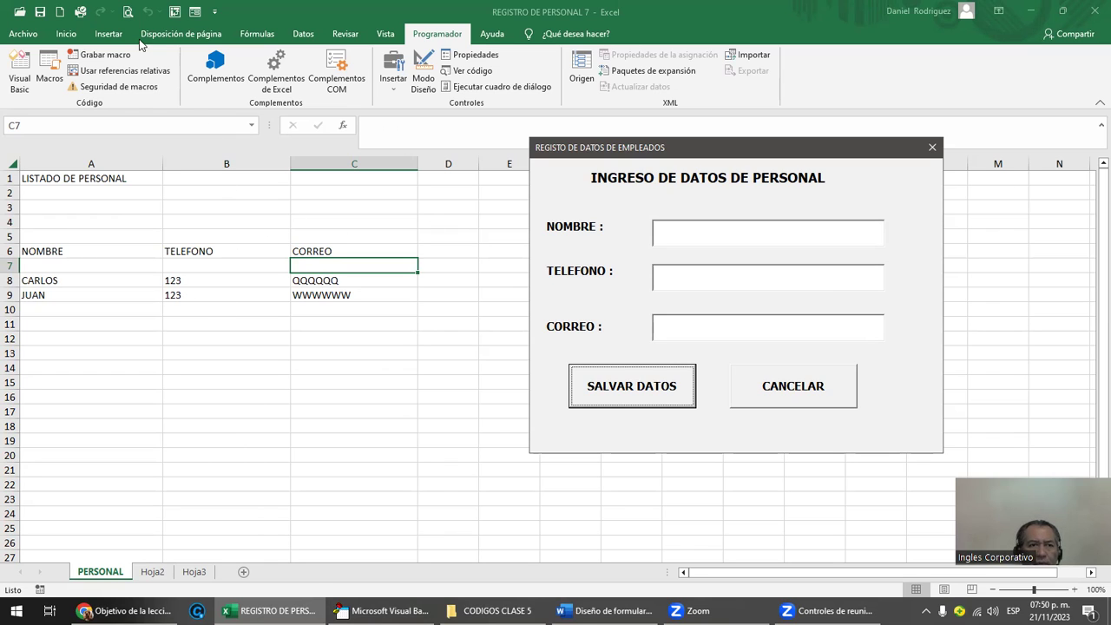
Step: Save a third employee with name, phone and e-mail filled in, and accept the confirmation
left_click(660, 238)
type("SARA")
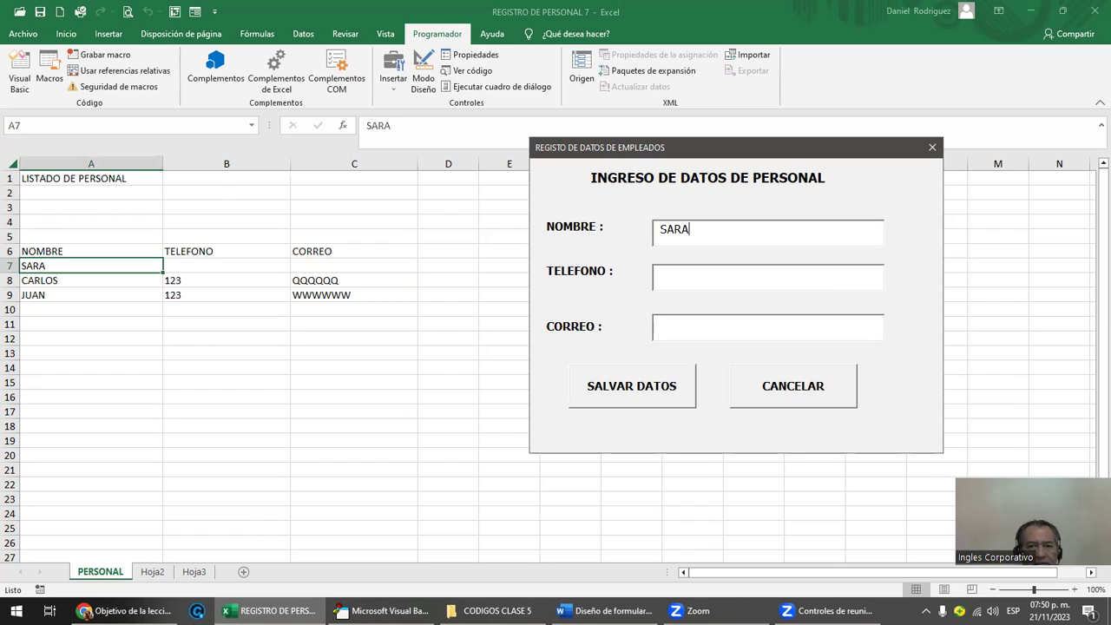
left_click(673, 278)
type("1233")
left_click(665, 333)
type("YYYYY")
left_click(662, 398)
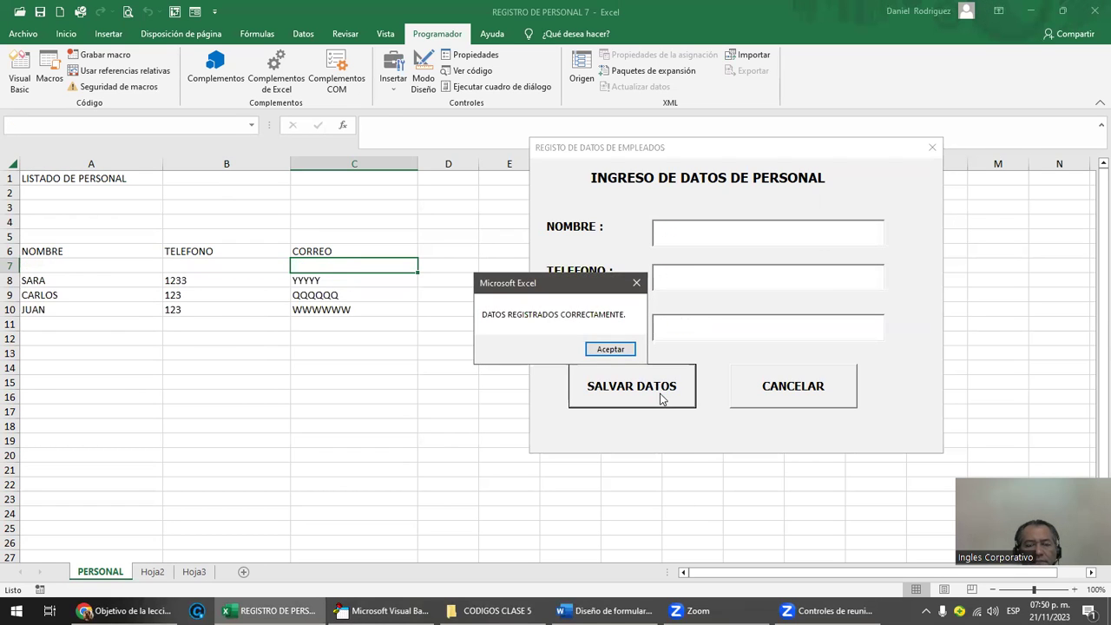
left_click(610, 348)
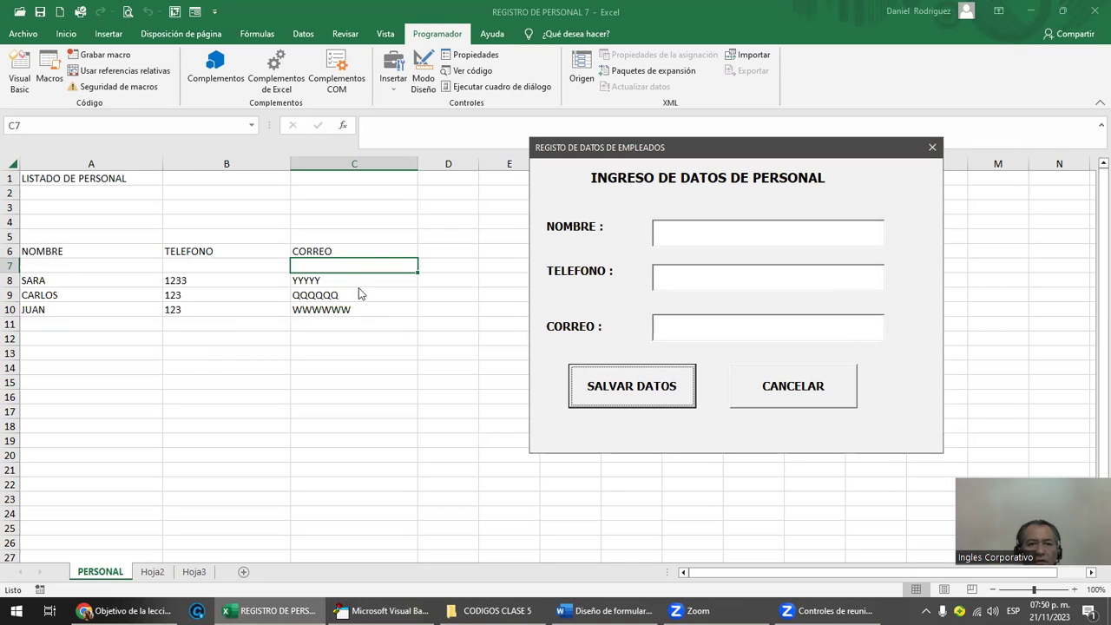
Step: Close the running personnel form and reposition the VBA editor so the whole form shows
left_click(934, 146)
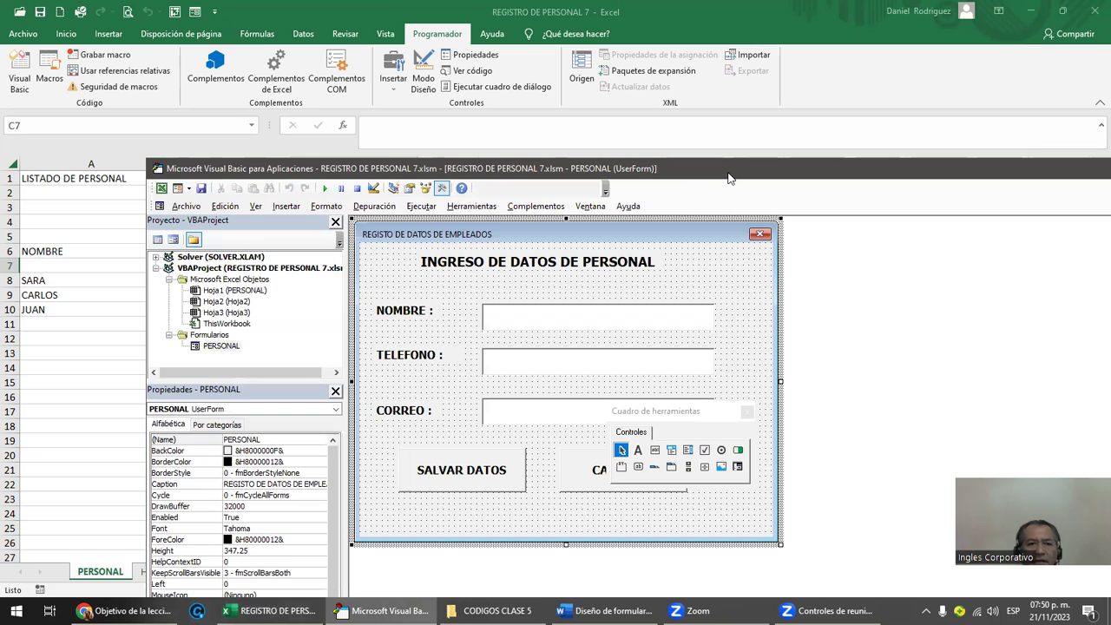
left_click_drag(729, 177, 757, 153)
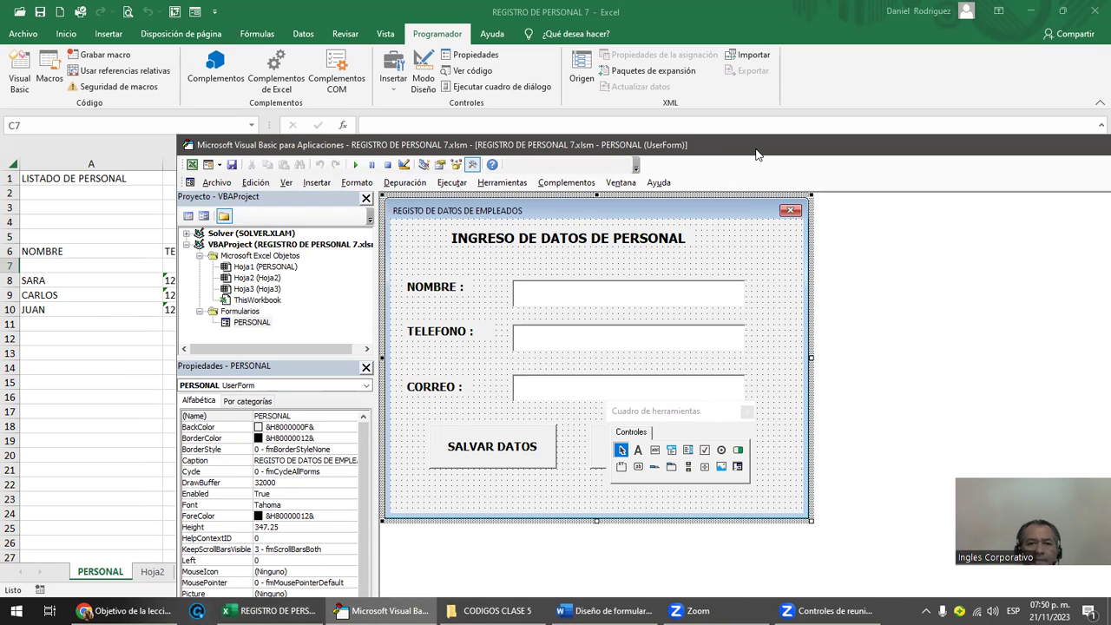
left_click_drag(721, 152, 708, 53)
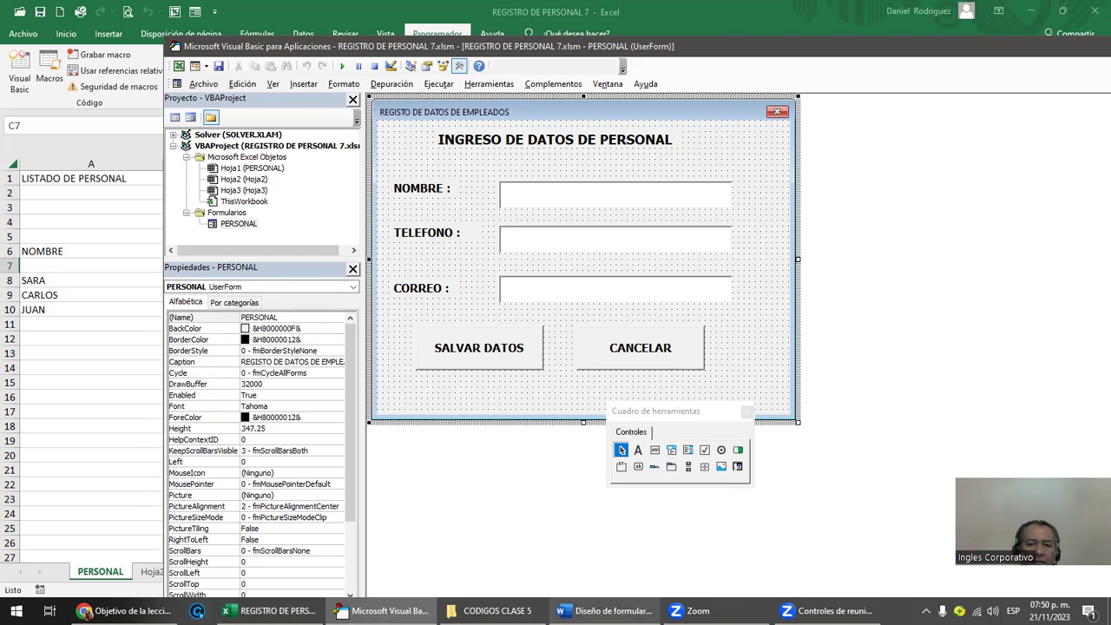
left_click(605, 610)
Step: Scroll to the CANCELAR_Click code in the Word notes and mark its NOMBRE–DUI and ComboBox1 lines
scroll(428, 353, "down", 1)
scroll(428, 353, "down", 2)
scroll(428, 352, "down", 2)
scroll(429, 354, "down", 2)
scroll(429, 354, "down", 2)
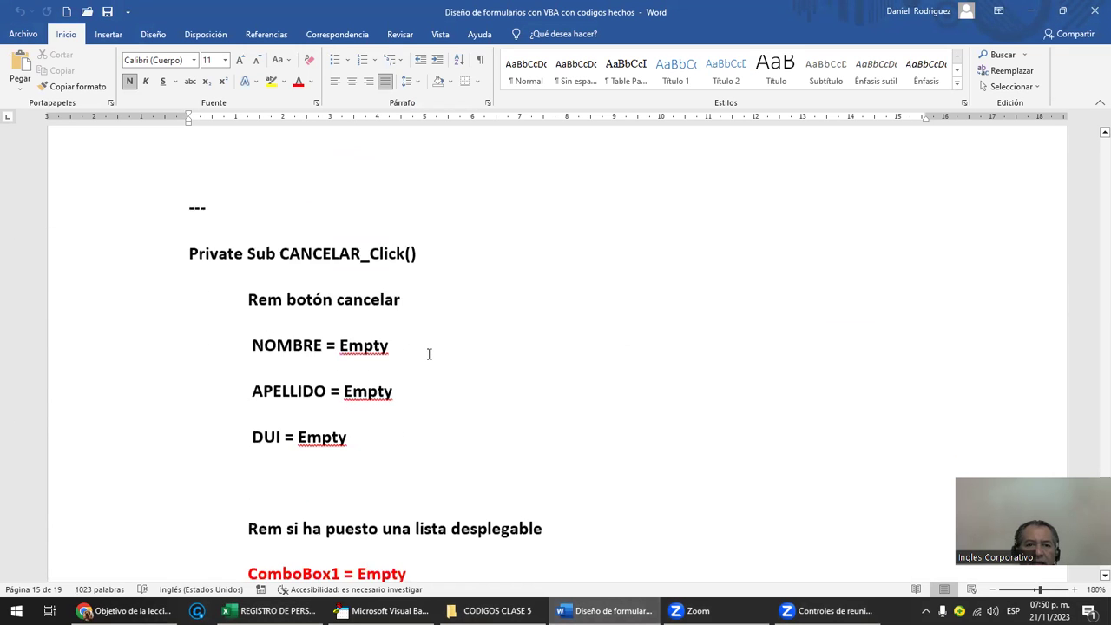
scroll(429, 354, "down", 1)
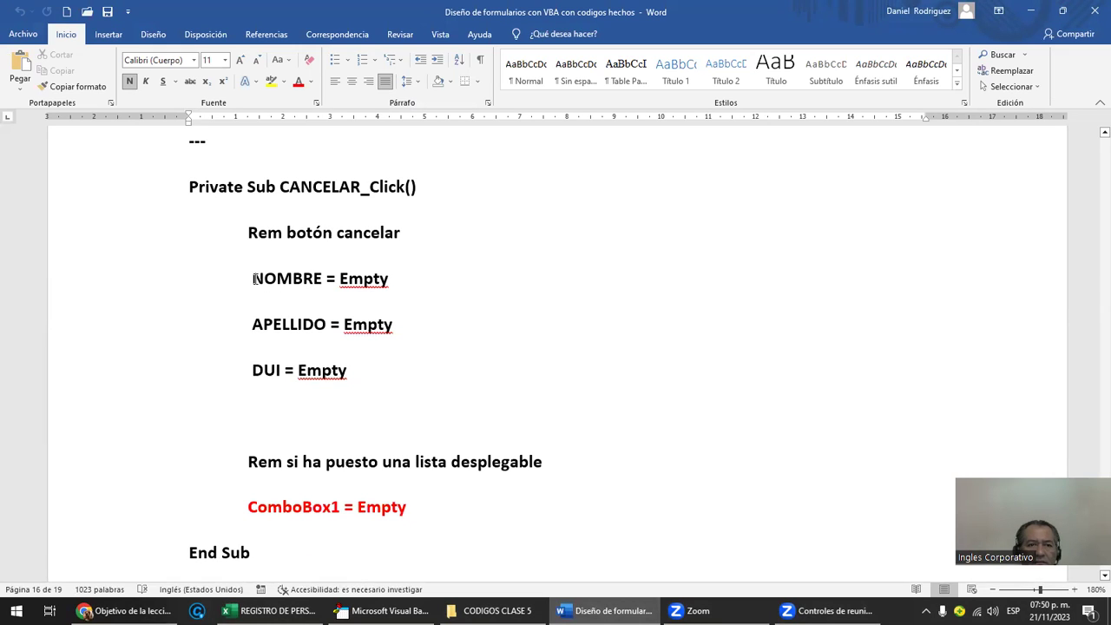
left_click(413, 281)
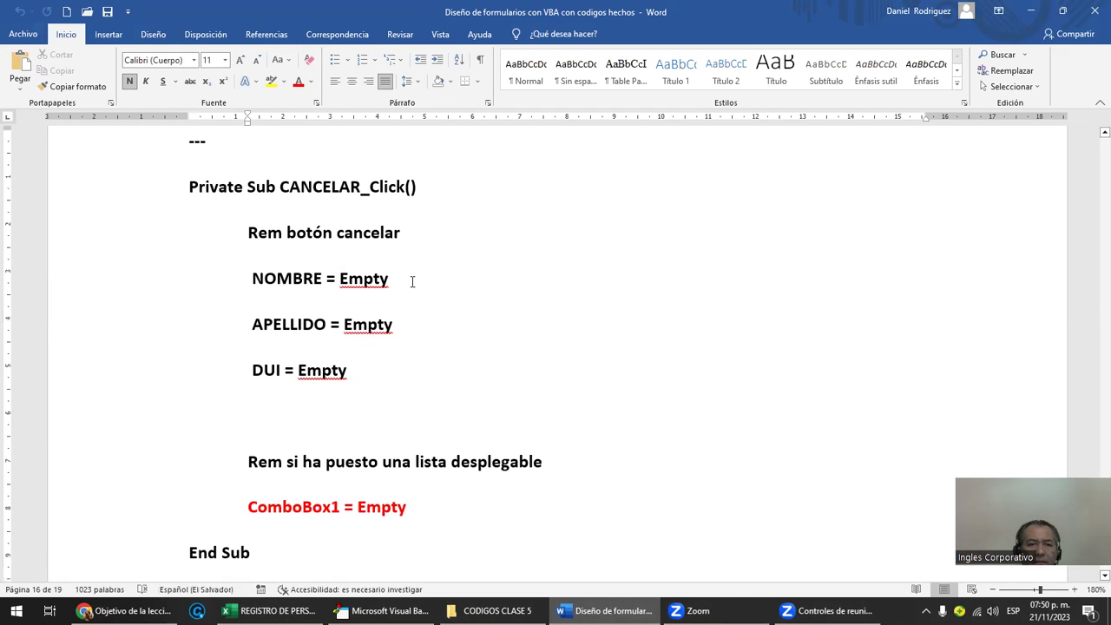
left_click(412, 281)
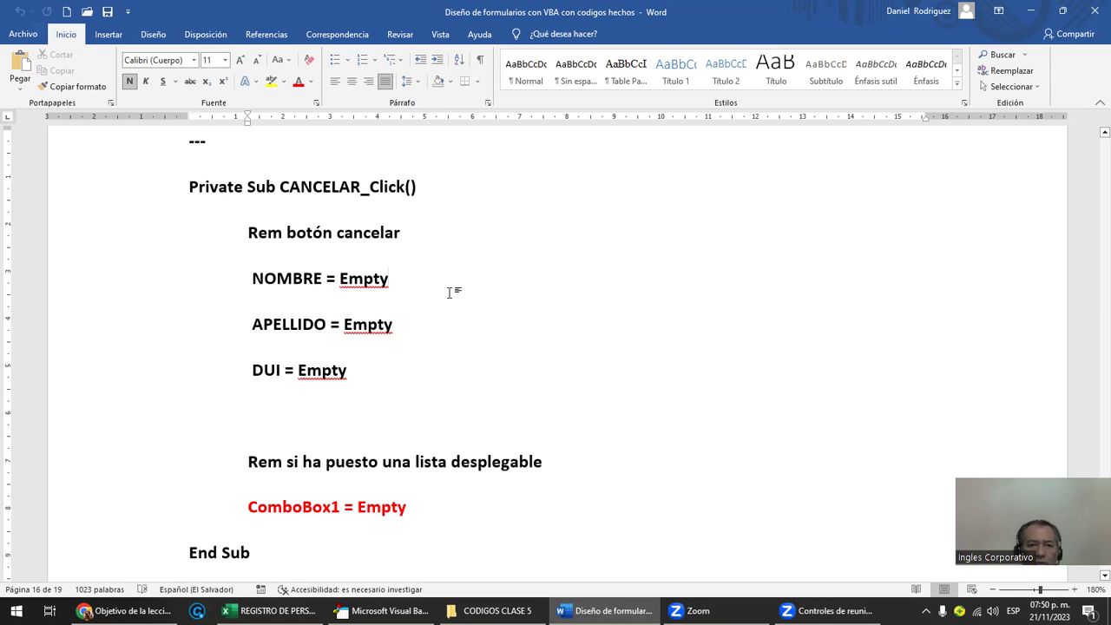
left_click(252, 277)
left_click_drag(248, 227, 360, 390)
scroll(569, 412, "down", 2)
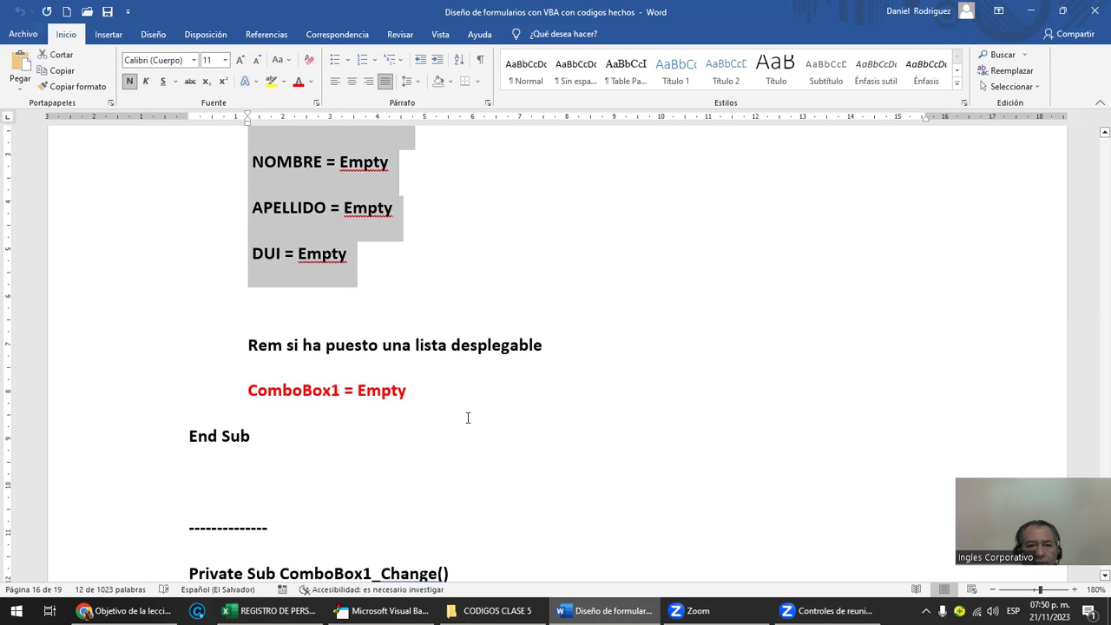
left_click(387, 395)
left_click(248, 393)
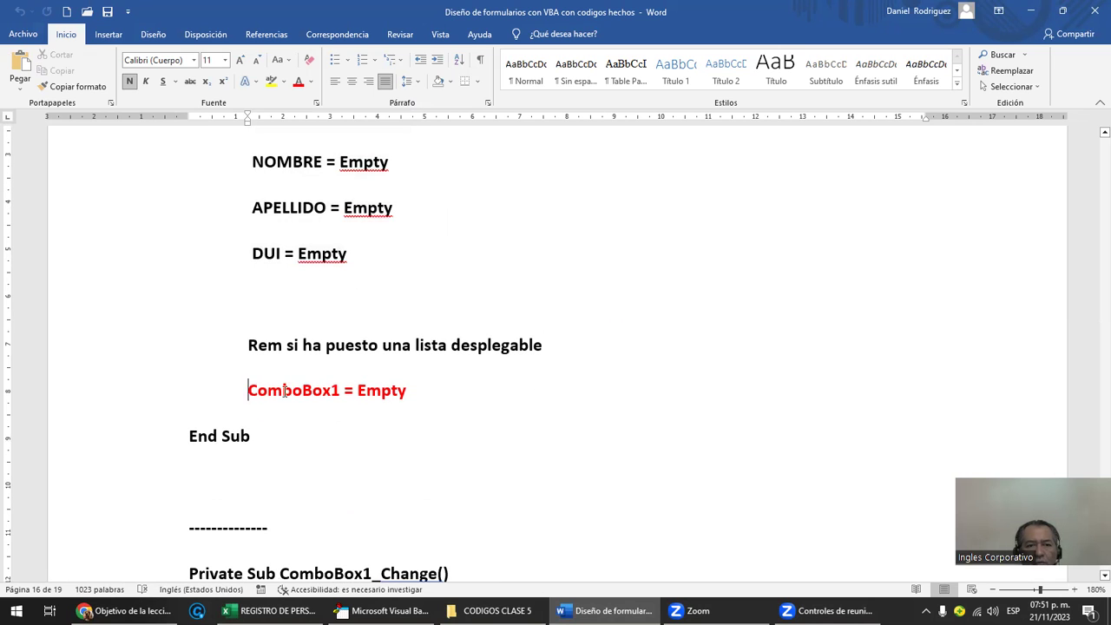
left_click_drag(286, 392, 411, 389)
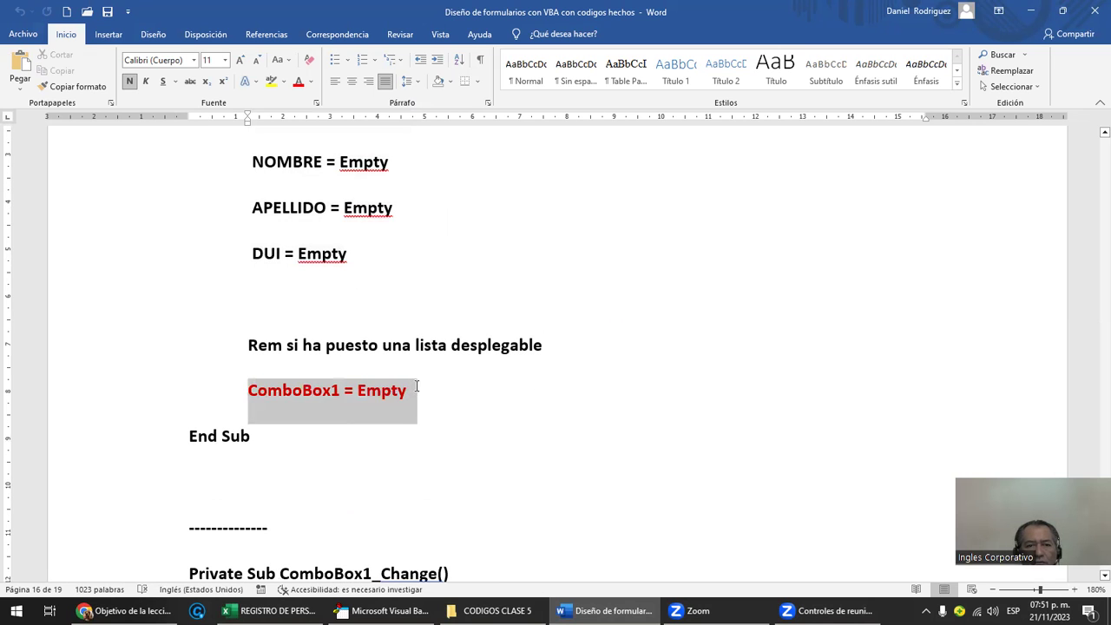
left_click(324, 320)
scroll(323, 320, "up", 1)
Step: Select from 'Rem botón cancelar' through 'ComboBox1 = Empty', leaving out End Sub
left_click(247, 174)
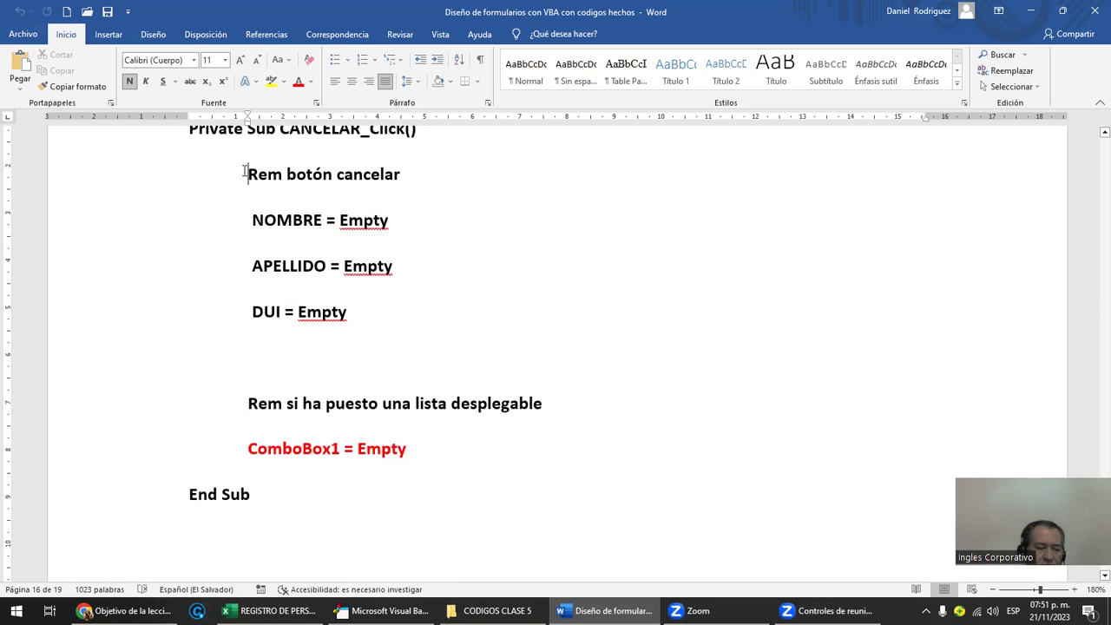
key("shift+Down")
key("shift+Down")
key("shift+Down")
key("shift+Down")
key("shift+Down")
key("shift+Down")
key("shift+Down")
key("shift+Down")
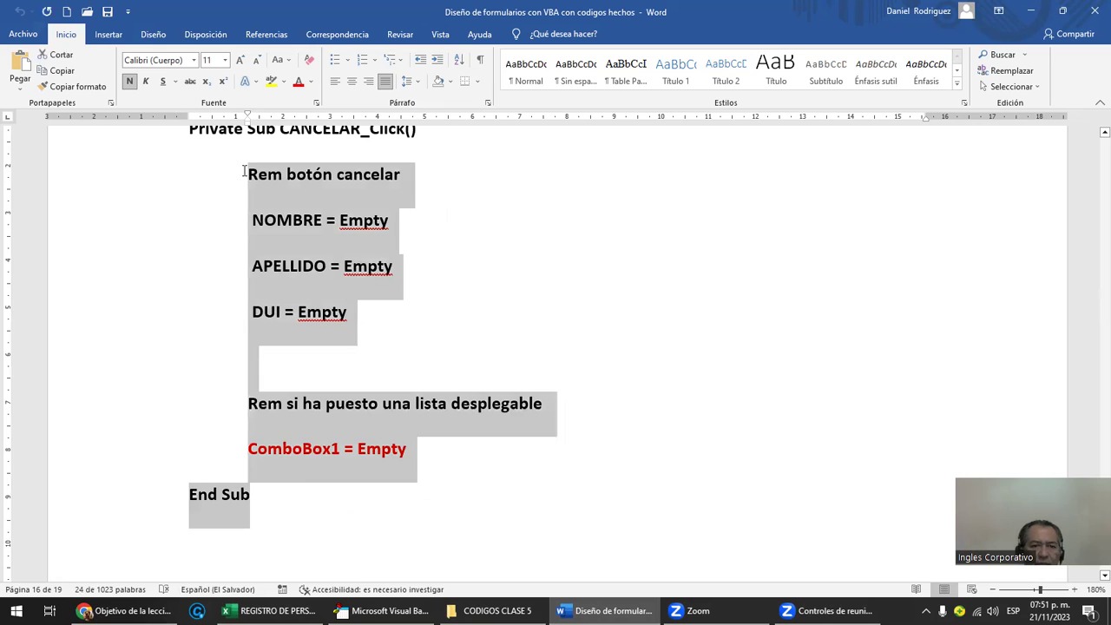
key("shift+Up")
key("shift+Right")
key("shift+Right")
key("shift+Right")
key("shift+Right")
key("shift+Right")
key("shift+Right")
key("shift+Right")
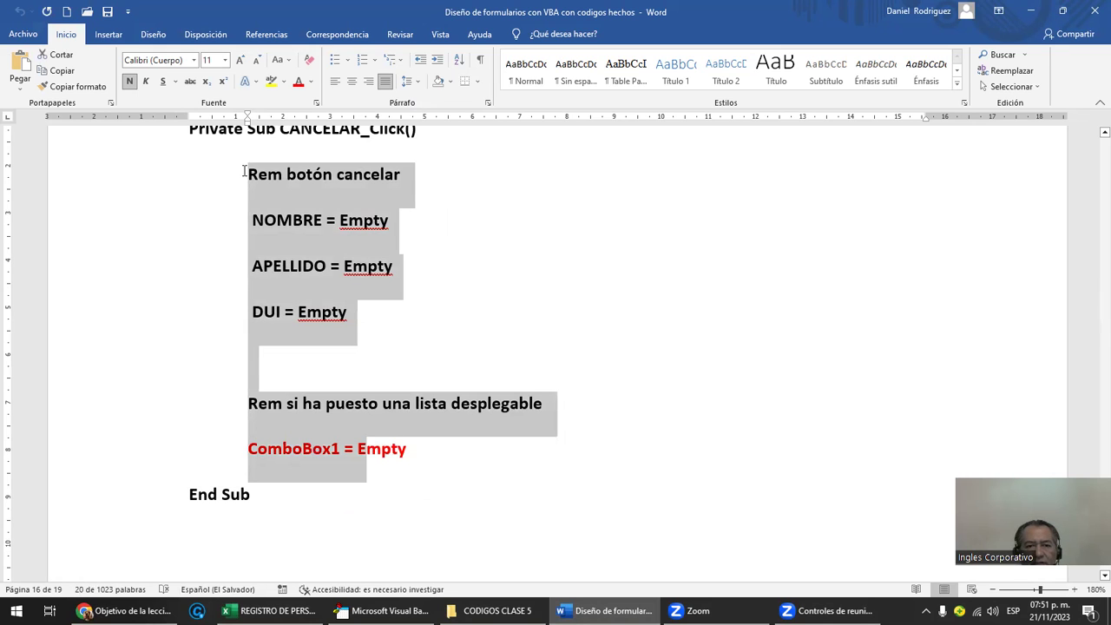
key("shift+Right")
key("shift+Right")
key("shift+Right")
key("shift+Right")
key("shift+Right")
key("ctrl+c")
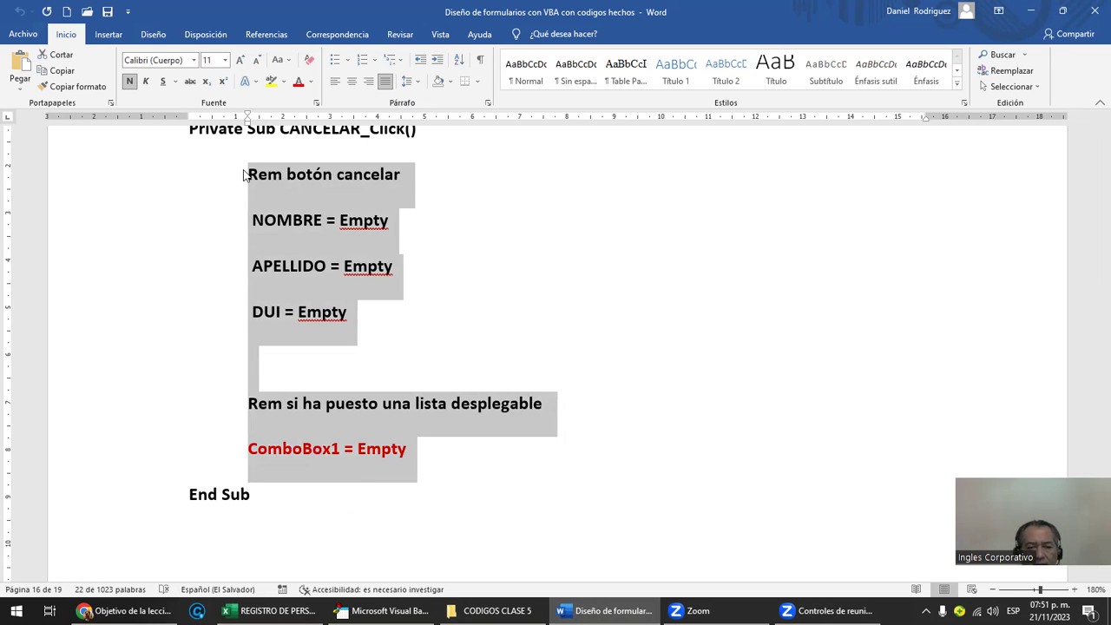
scroll(424, 267, "up", 2)
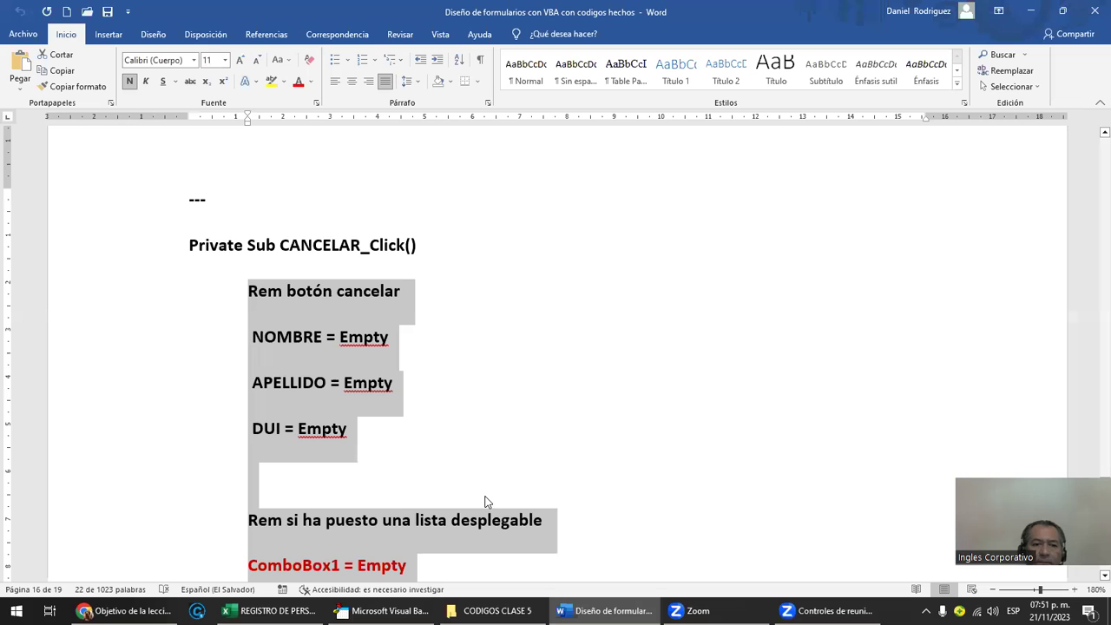
Step: Paste the clearing code into the CANCELAR button's CANCELAR_Click routine and indent it one level
mouse_move(269, 610)
left_click(274, 580)
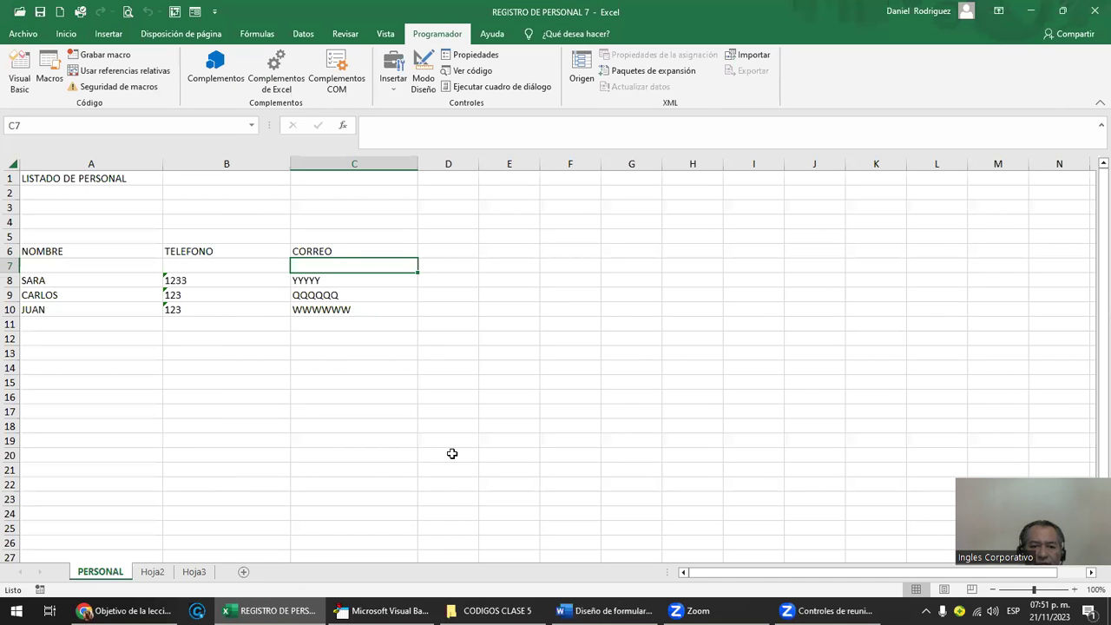
key("alt+F11")
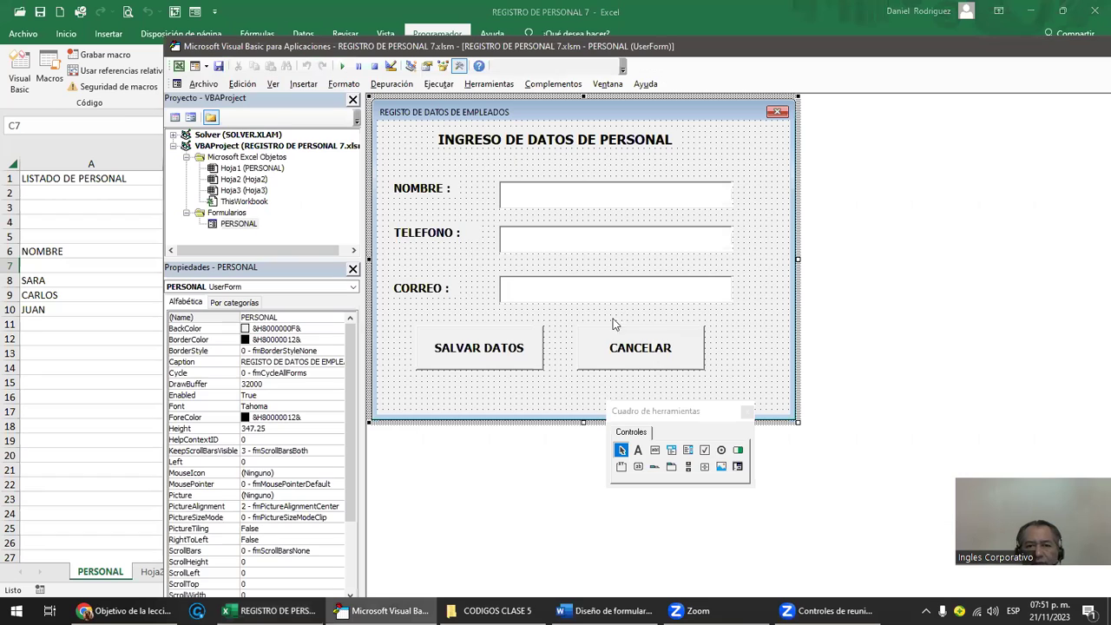
double_click(597, 341)
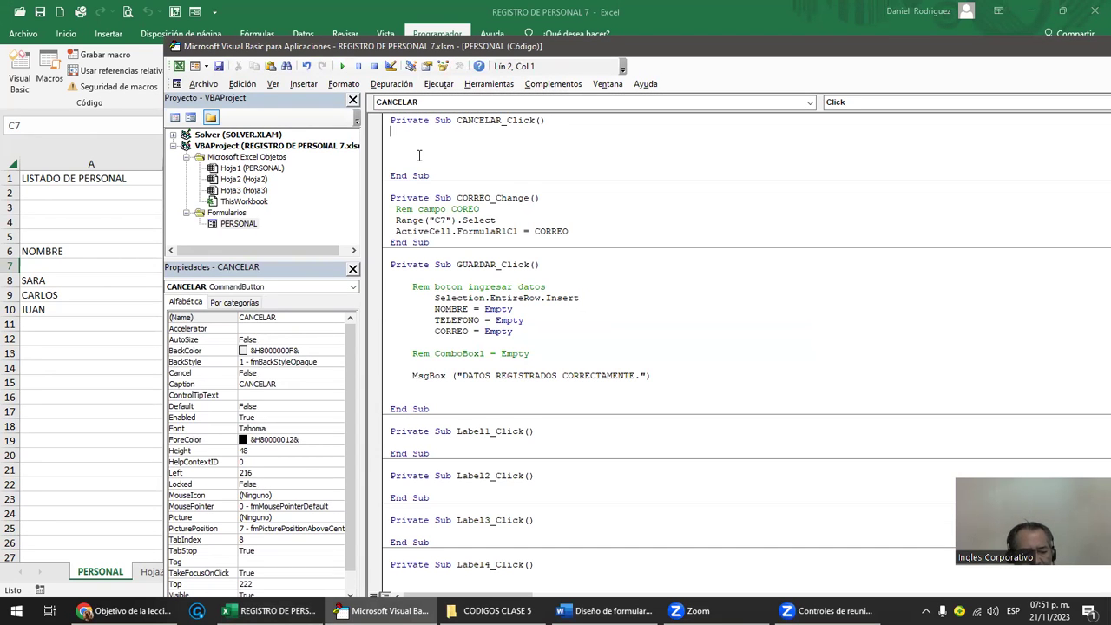
key("ctrl+v")
key("Up")
key("Up")
key("Up")
key("Up")
key("Up")
key("Up")
key("Up")
key("shift+Down")
key("shift+Down")
key("shift+Down")
key("shift+Down")
key("shift+Down")
key("shift+Down")
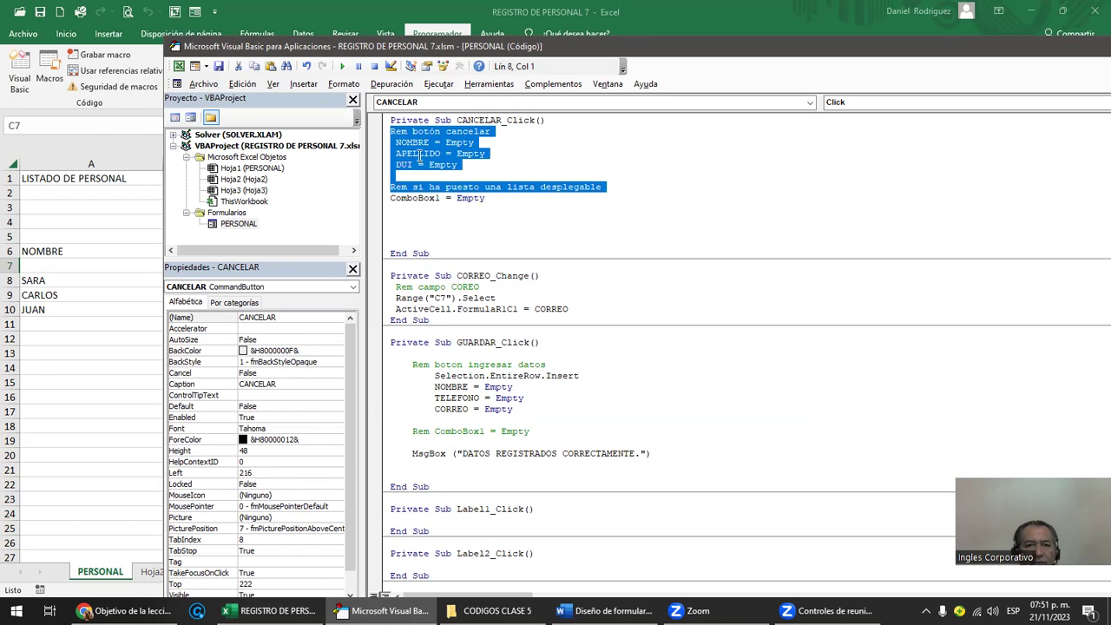
key("shift+Down")
key("Tab")
key("Up")
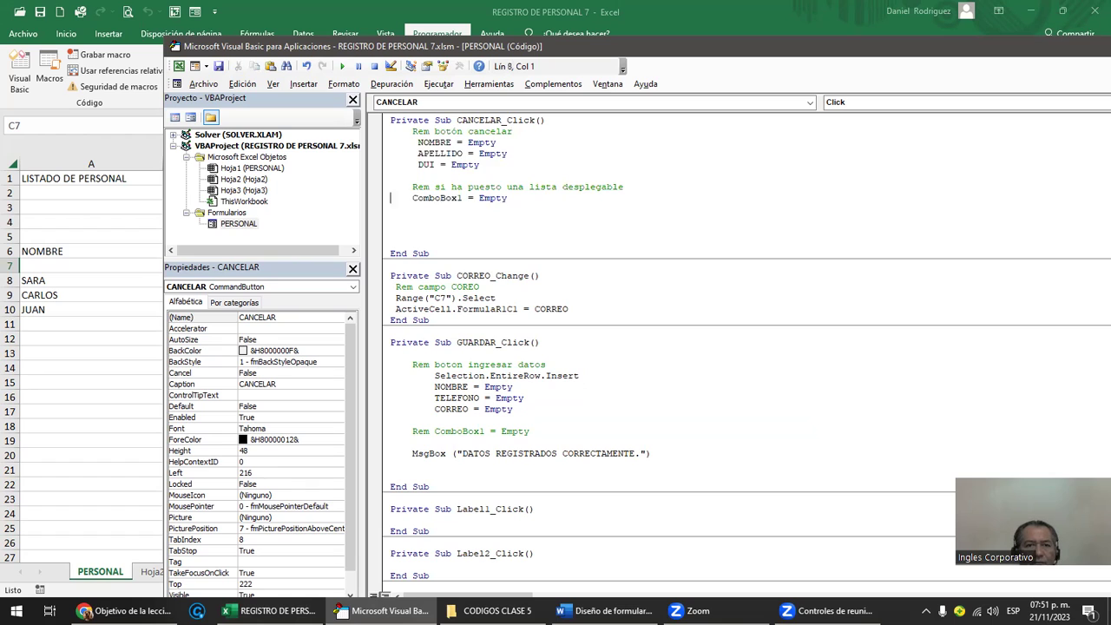
key("Up")
key("Up")
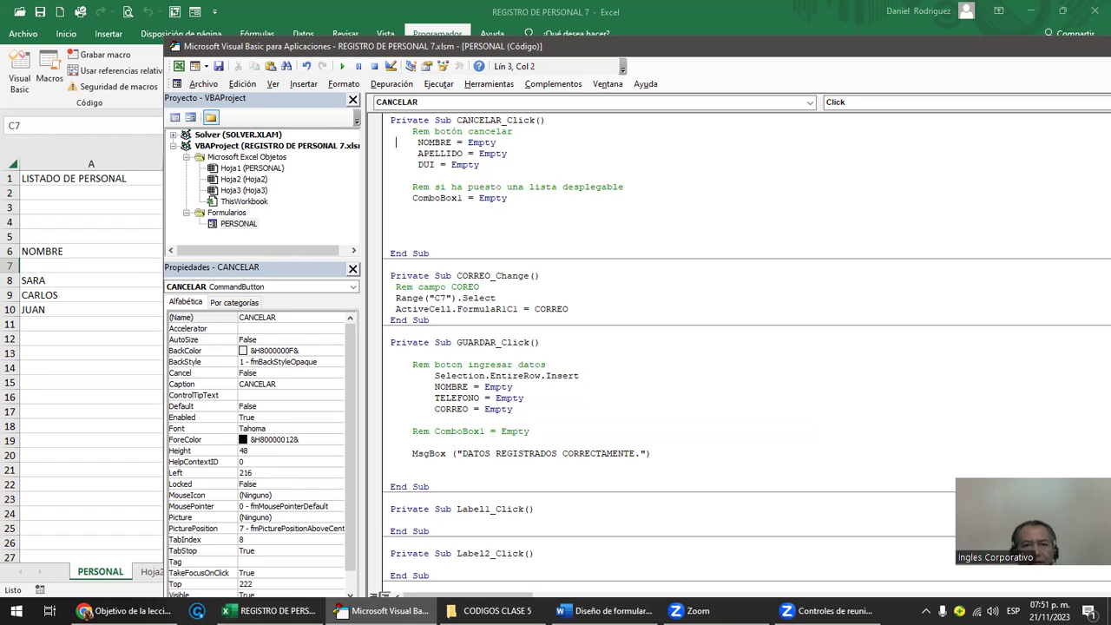
Step: Append 'NO GUARDA DATOS' to the cancel routine's comment
left_click(512, 131)
key("Tab")
type("NO GUARDA DA")
type("O")
type("OS")
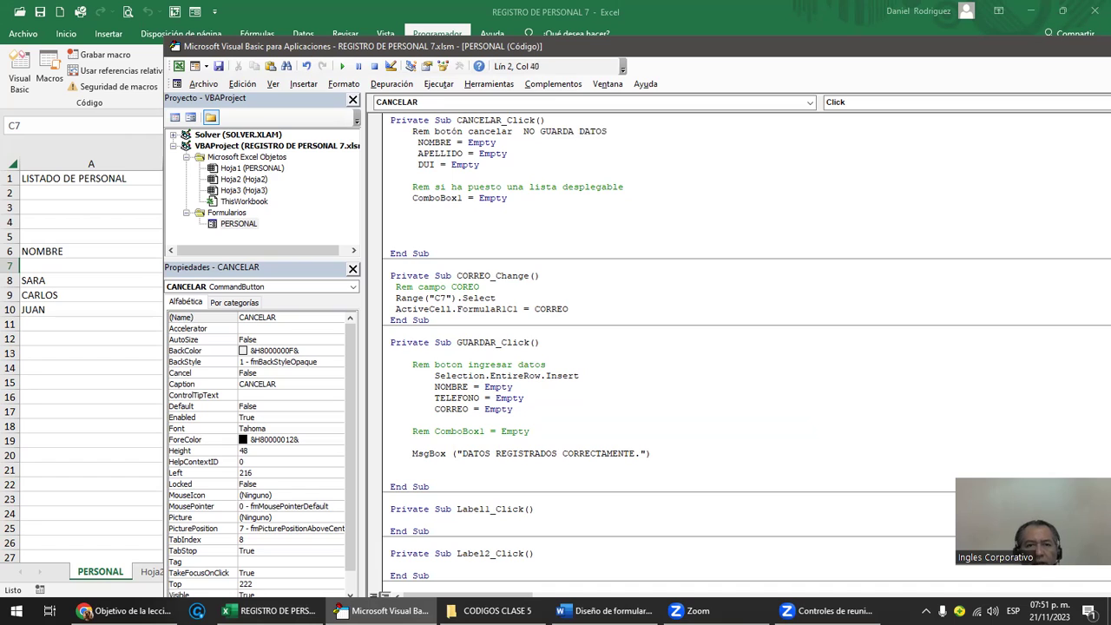
Step: Replace APELLIDO with TELEFONO on the second clearing line, keeping it set to Empty
left_click(440, 143)
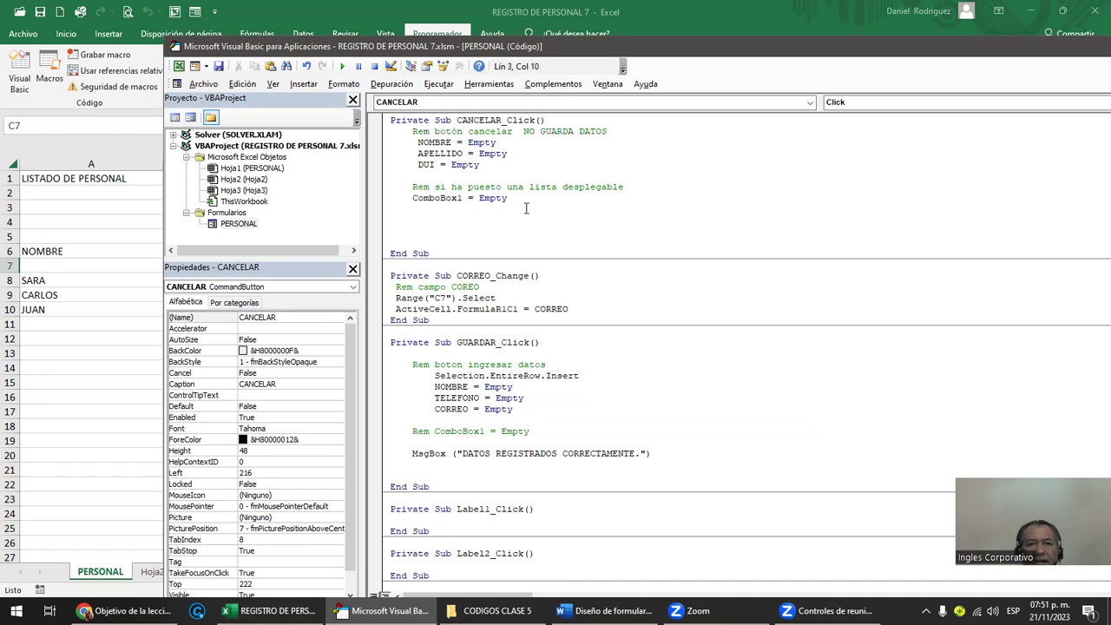
left_click(419, 155)
type("TELEFONO")
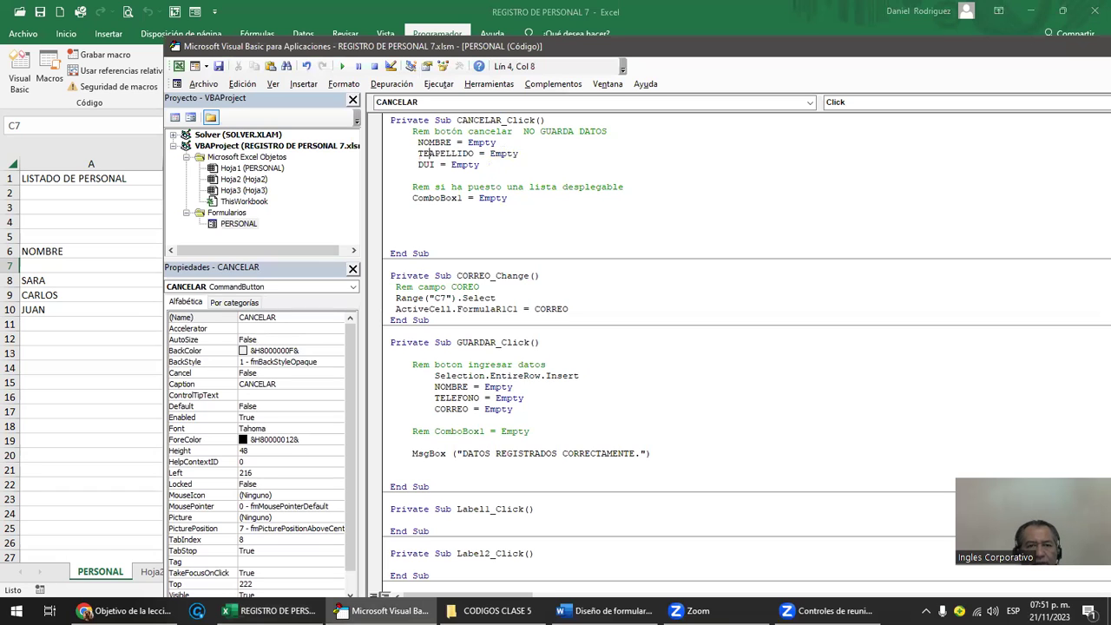
key("Delete")
key("Delete")
key("Delete")
key("Delete")
key("Delete")
key("Delete")
key("Delete")
key("Delete")
key("Right")
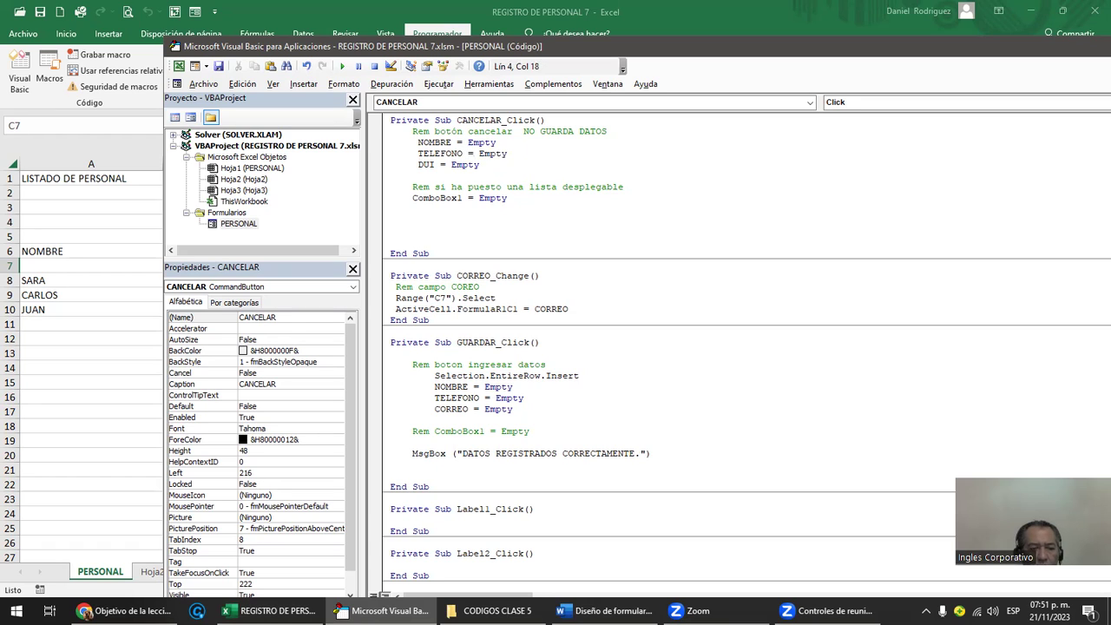
key("BackSpace")
type("\" \"")
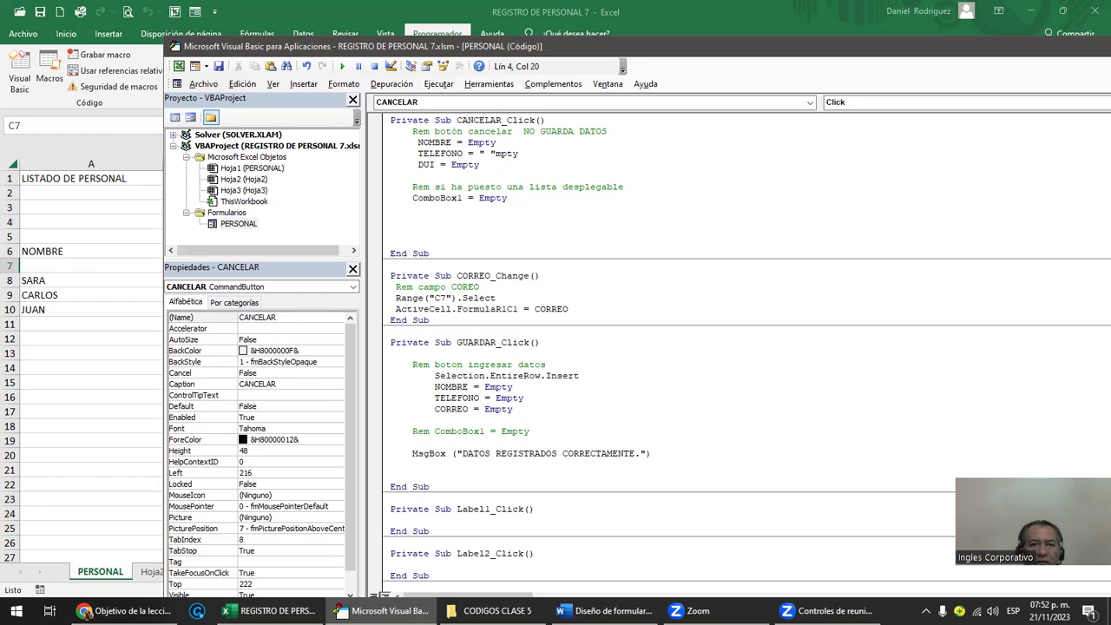
key("BackSpace")
key("BackSpace")
key("BackSpace")
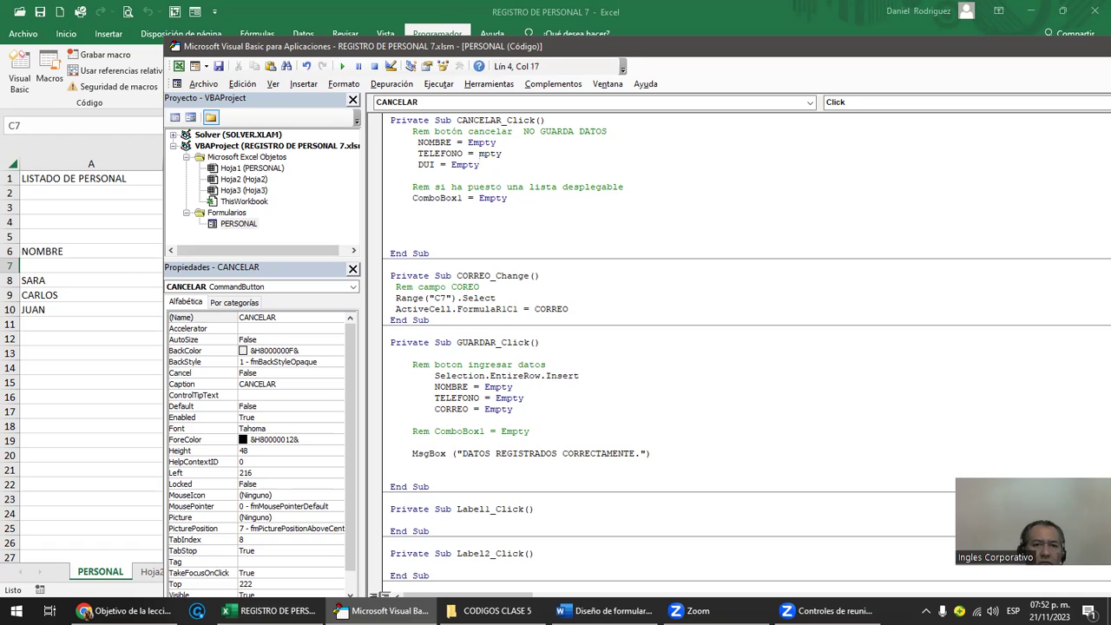
type("e")
left_click(480, 153)
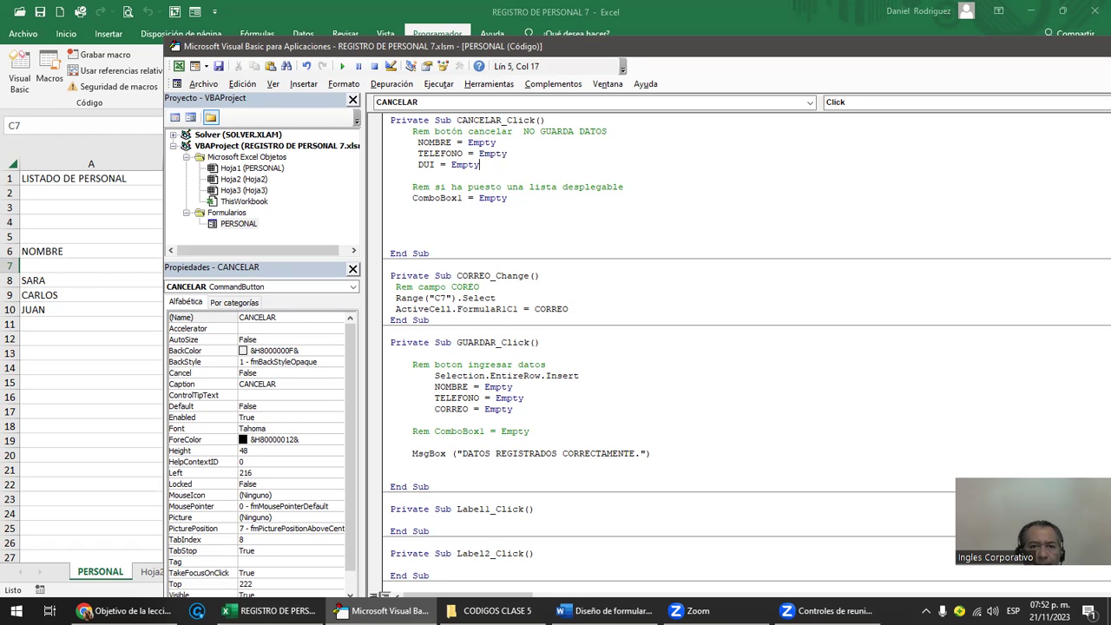
Step: Change the DUI clearing line so it empties CORRERO instead
left_click(391, 165)
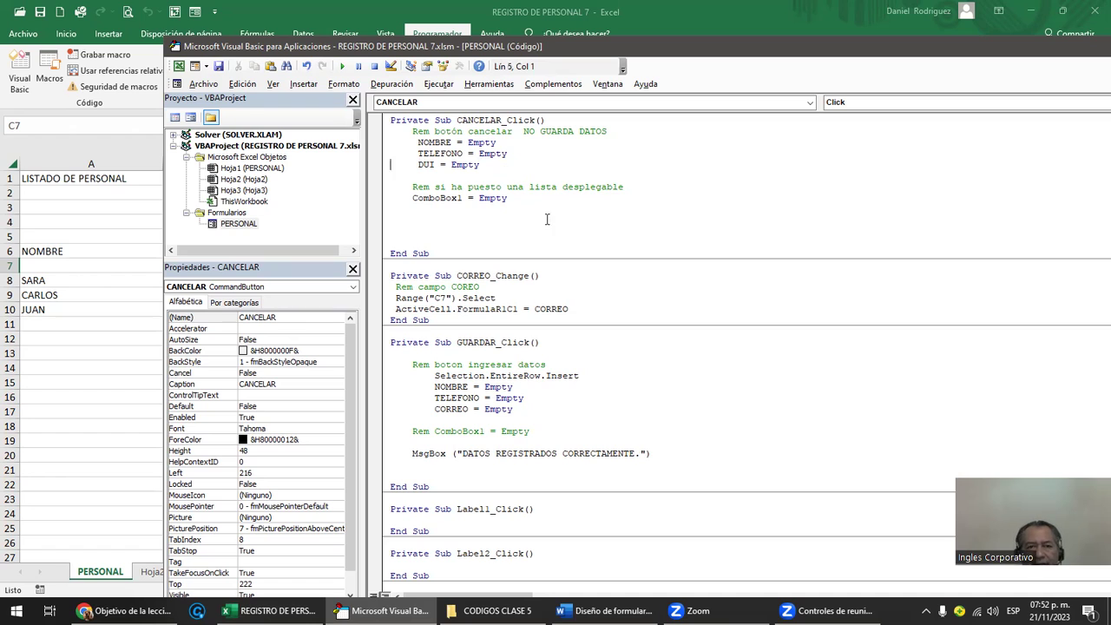
key("BackSpace")
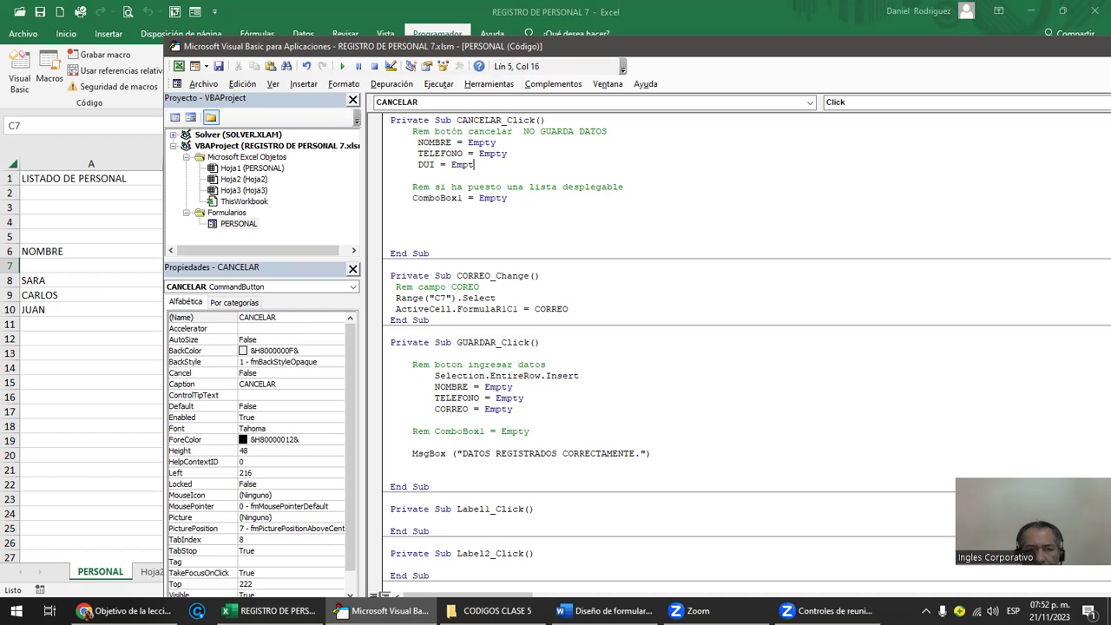
key("Return")
key("BackSpace")
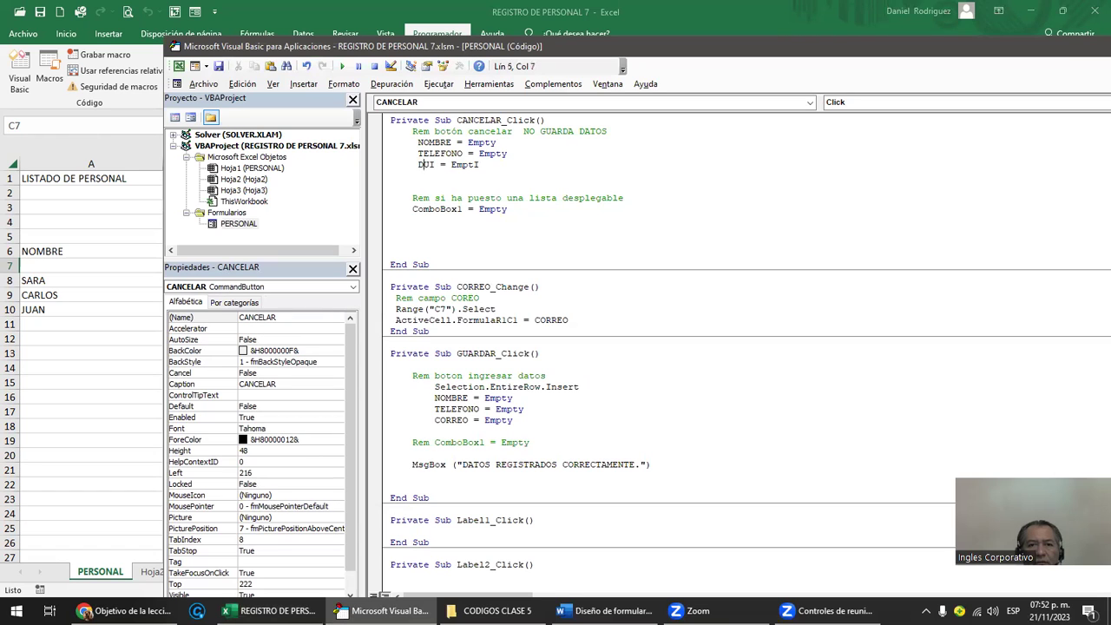
left_click(476, 164)
type("y")
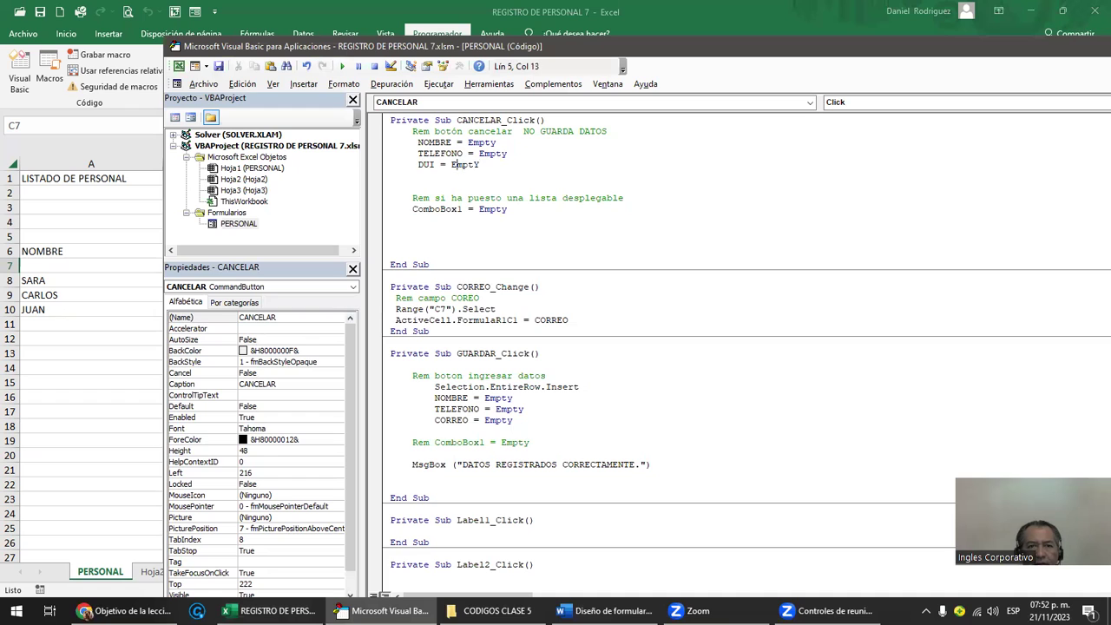
type("CORREO")
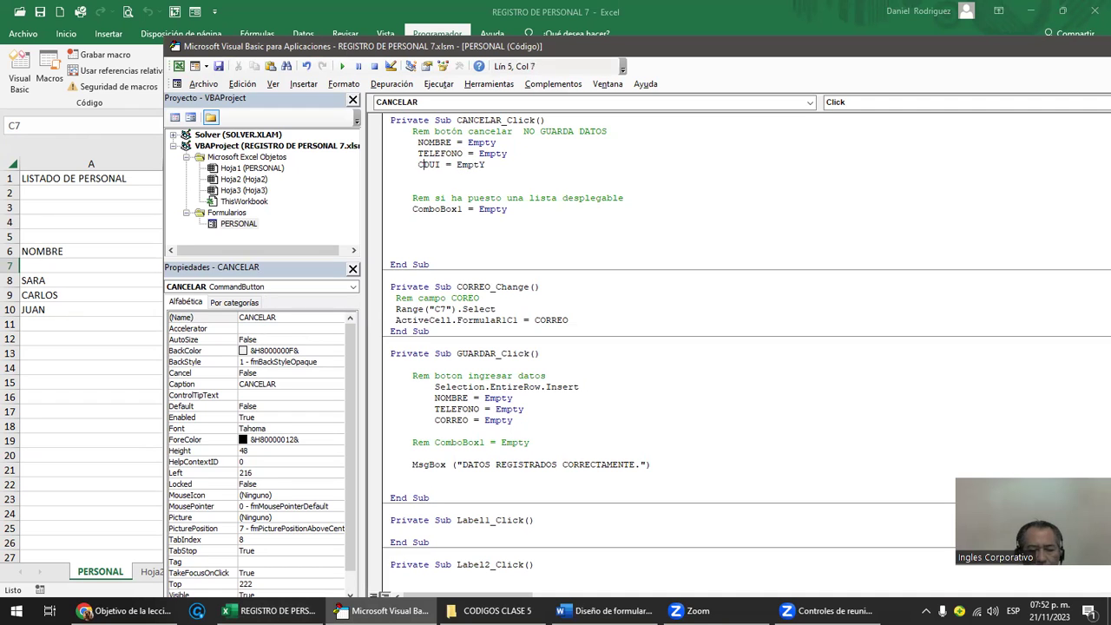
key("Delete")
key("Delete")
key("Delete")
key("Down")
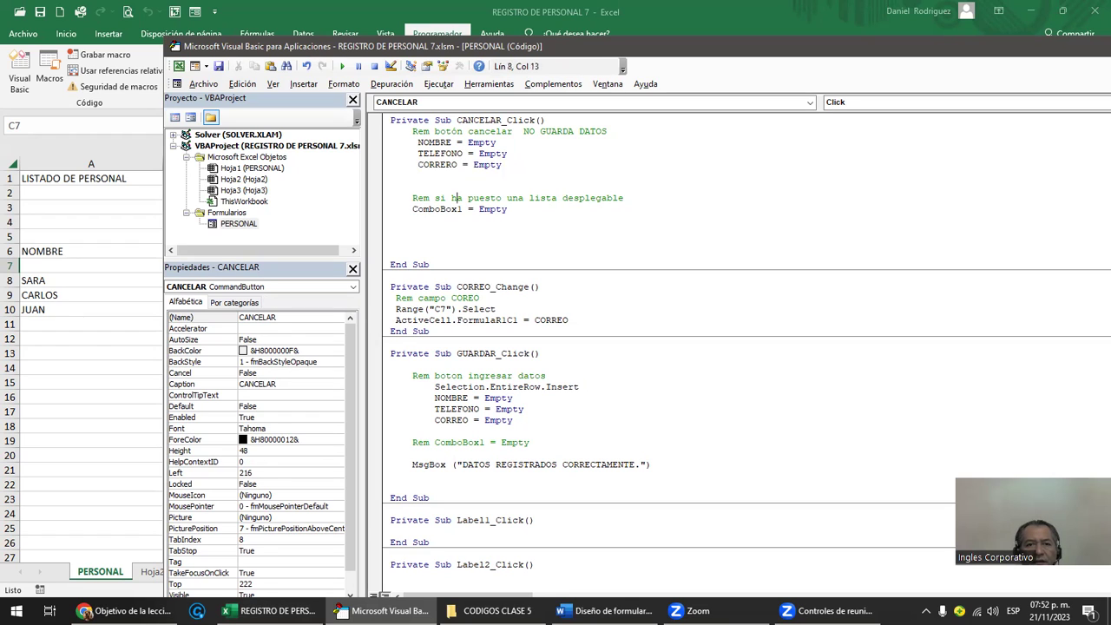
Step: Comment out the ComboBox1 line with REM and review the edited clearing lines
left_click(391, 220)
left_click(456, 210)
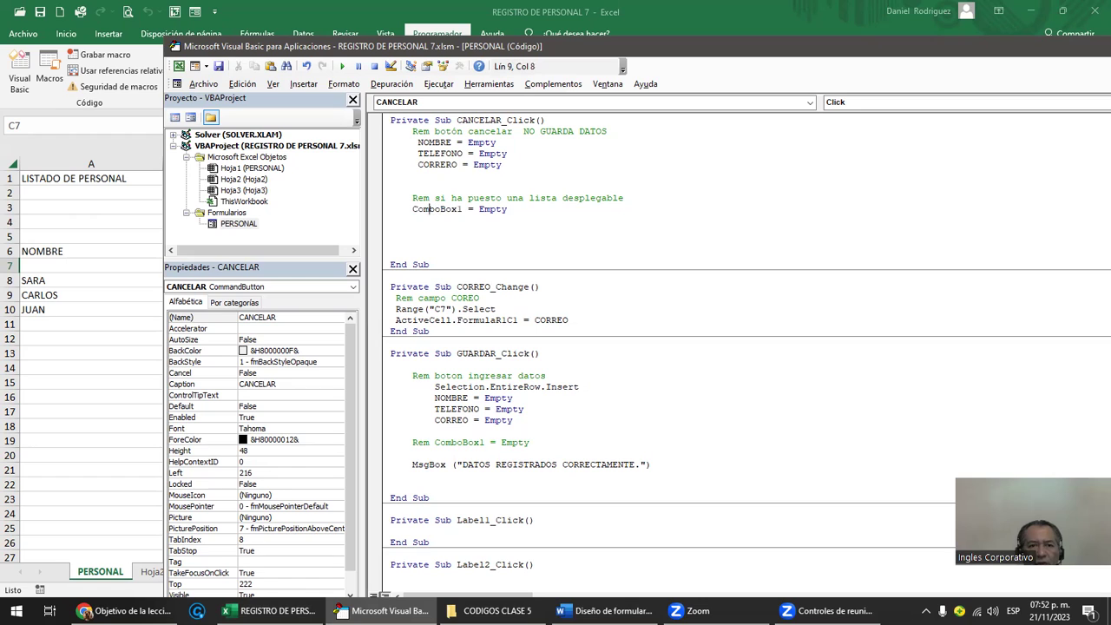
type("REM")
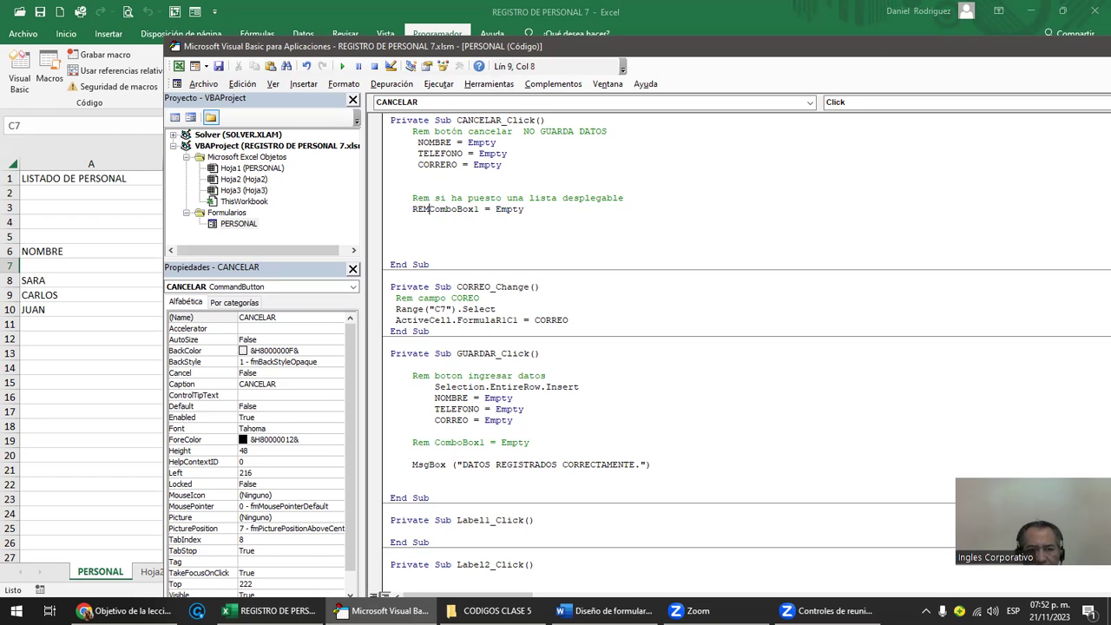
left_click(391, 220)
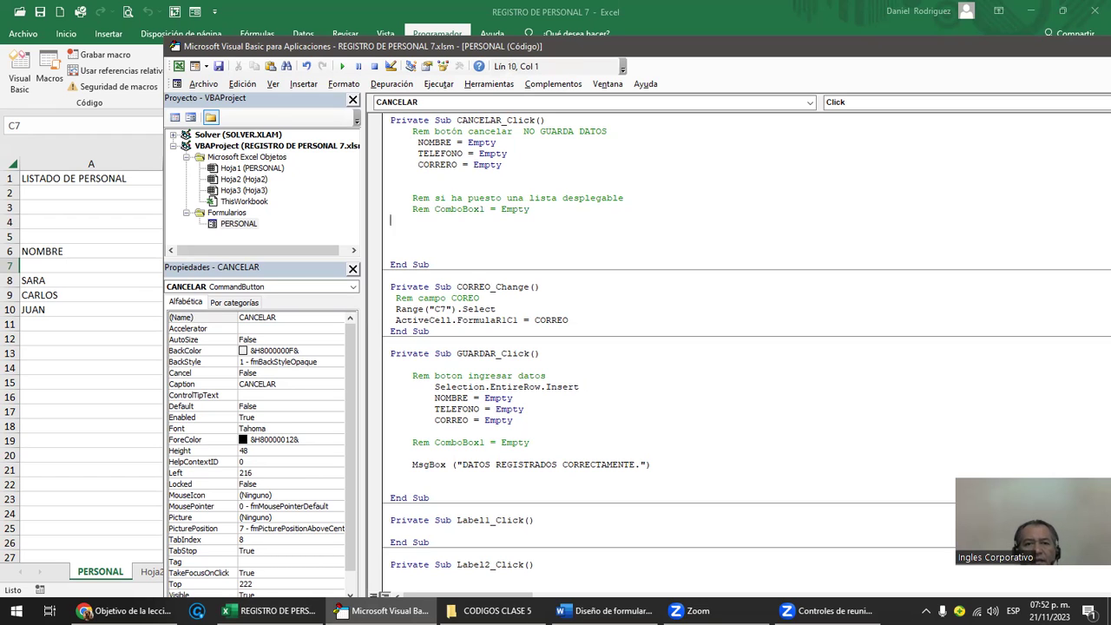
left_click(419, 146)
left_click(464, 143)
left_click(440, 165)
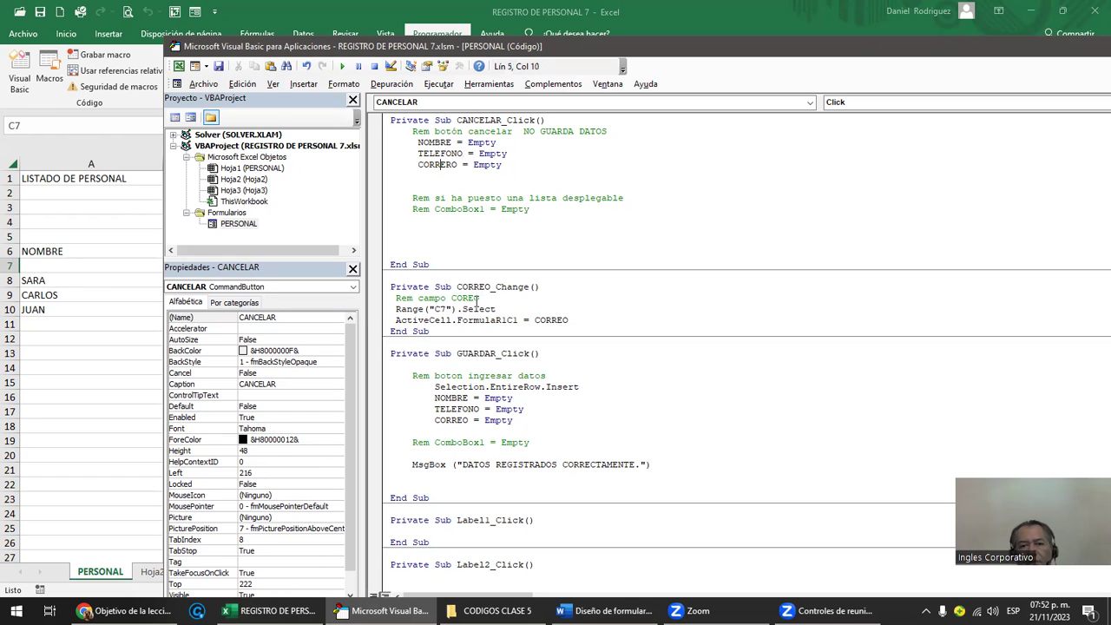
Step: Copy the success MsgBox line from GUARDAR_Click into the empty line of CANCELAR_Click
left_click_drag(406, 466, 660, 466)
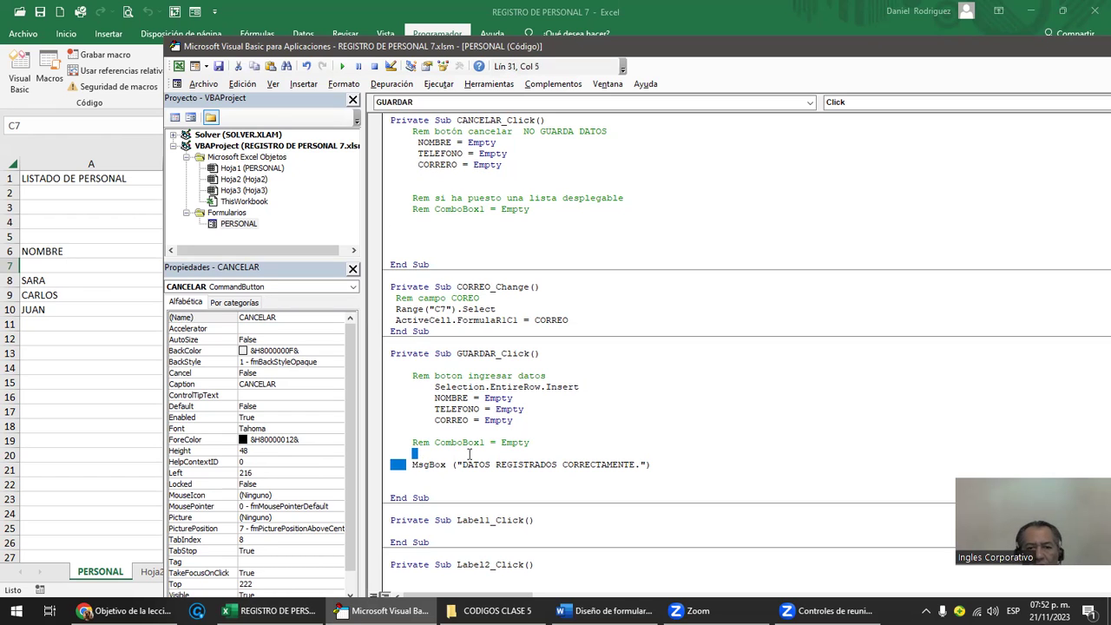
key("ctrl+c")
left_click(444, 244)
key("ctrl+v")
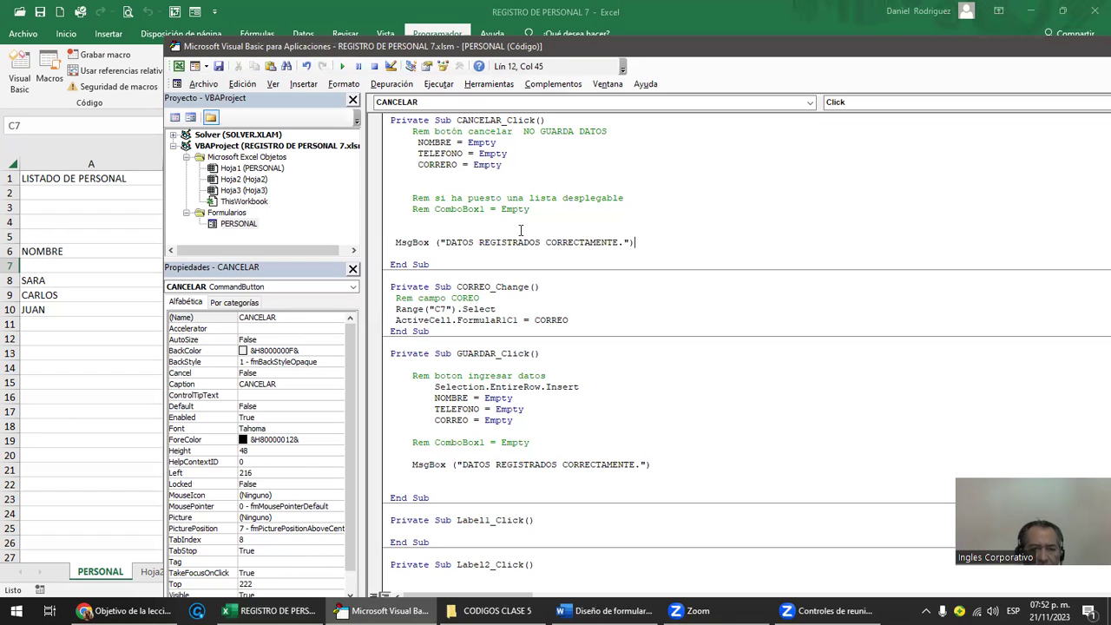
Step: Change the pasted message text to 'DATOS NO GUARDADOS.'
left_click_drag(417, 143, 493, 171)
left_click(434, 230)
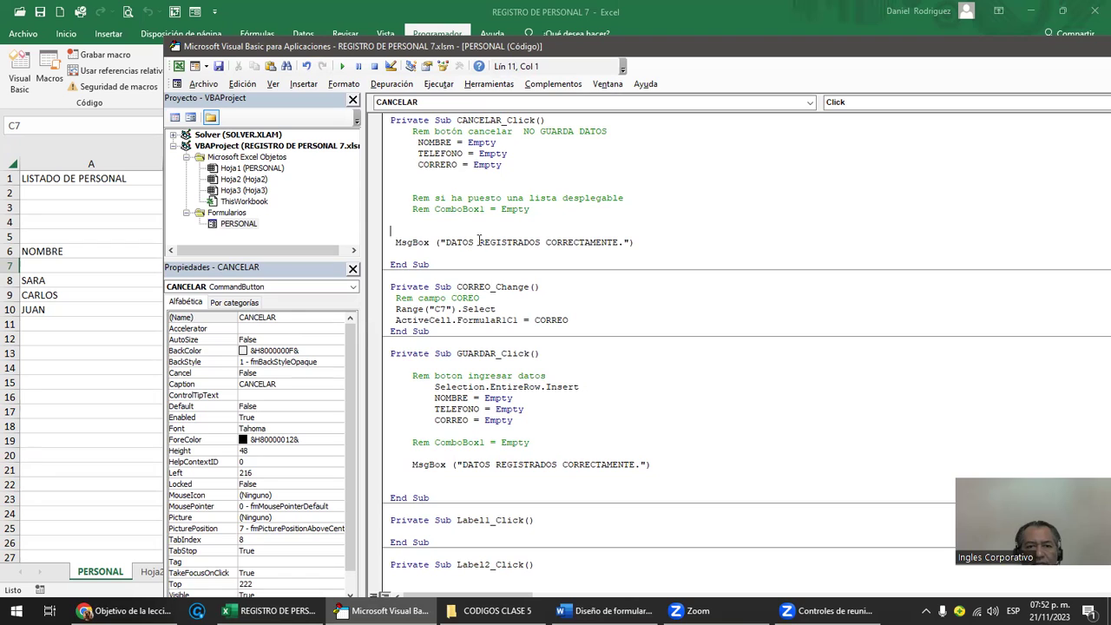
left_click(482, 243)
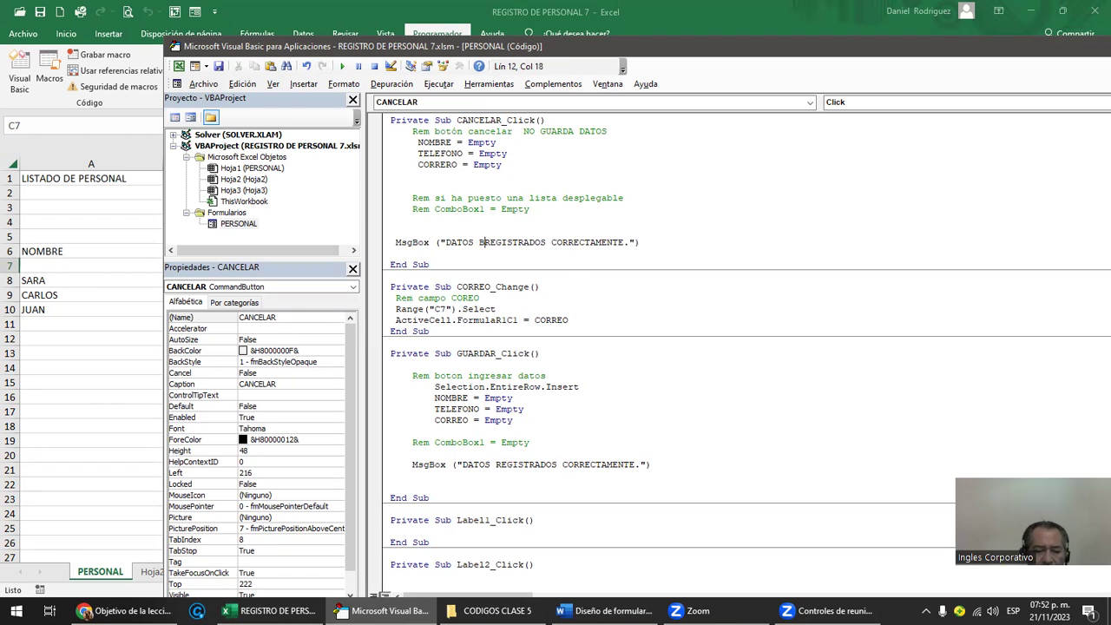
type("NO GUARDADOS")
key("Delete")
key("Delete")
key("Delete")
key("Delete")
key("Delete")
key("Delete")
key("Delete")
key("Delete")
key("Delete")
key("Delete")
key("Delete")
key("Delete")
key("Delete")
key("Delete")
key("Delete")
key("Delete")
key("Delete")
key("Delete")
key("Delete")
key("Delete")
key("Delete")
key("Delete")
key("Delete")
key("Delete")
key("Delete")
key("Delete")
type(".")
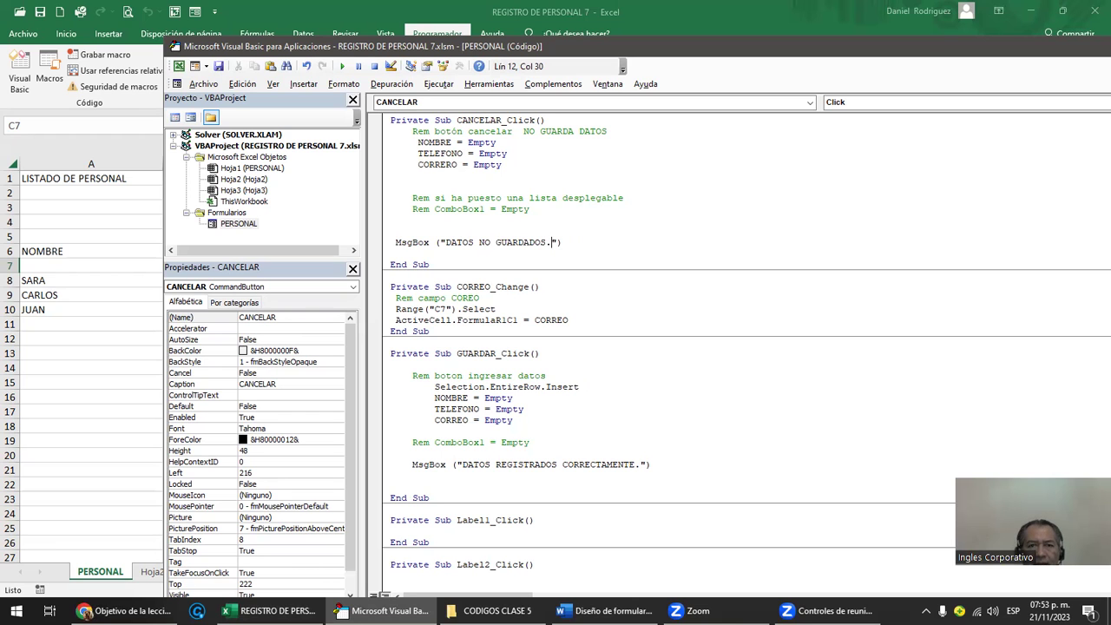
Step: Run the form, fill NOMBRE, TELEFONO and CORREO with AAA, cancel and dismiss the message
left_click(343, 69)
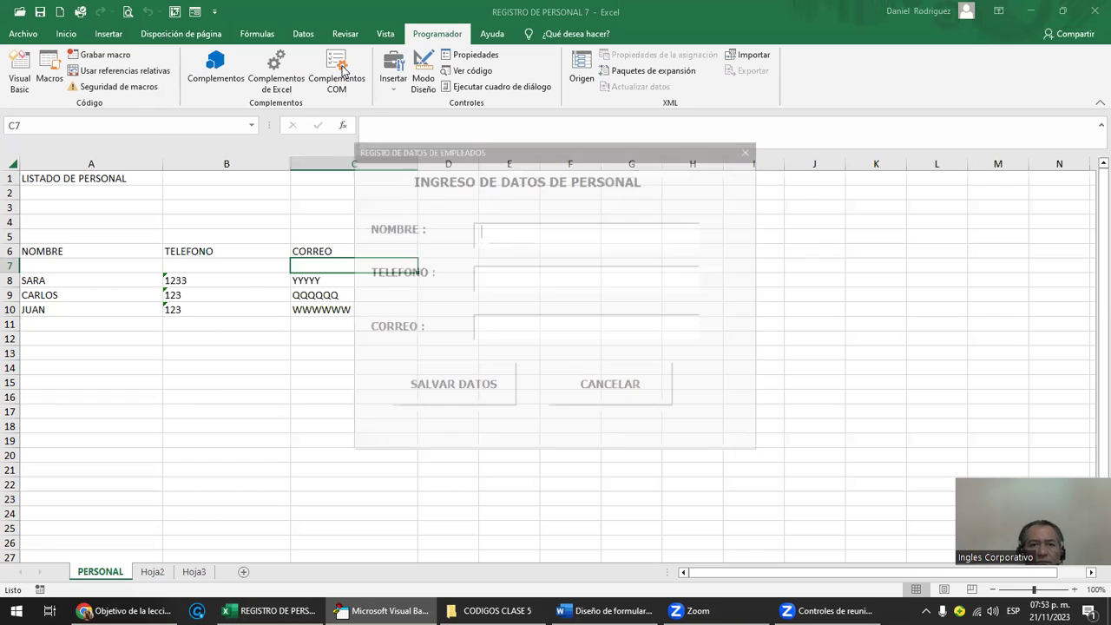
type("AAA")
left_click(511, 270)
type("AAA")
left_click(489, 329)
type("AAA")
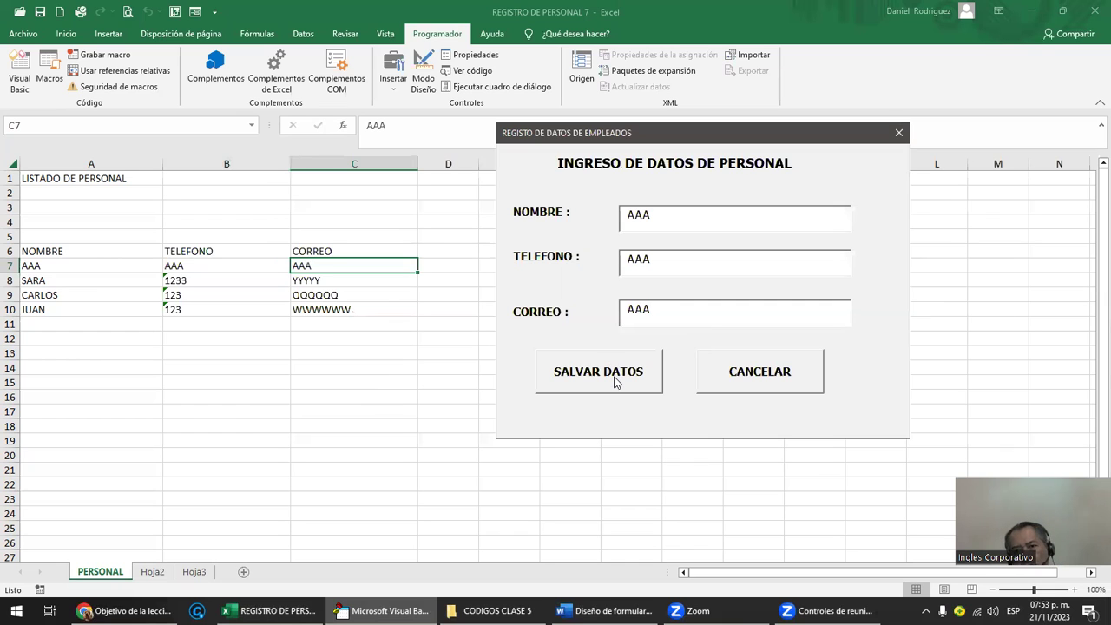
left_click(755, 375)
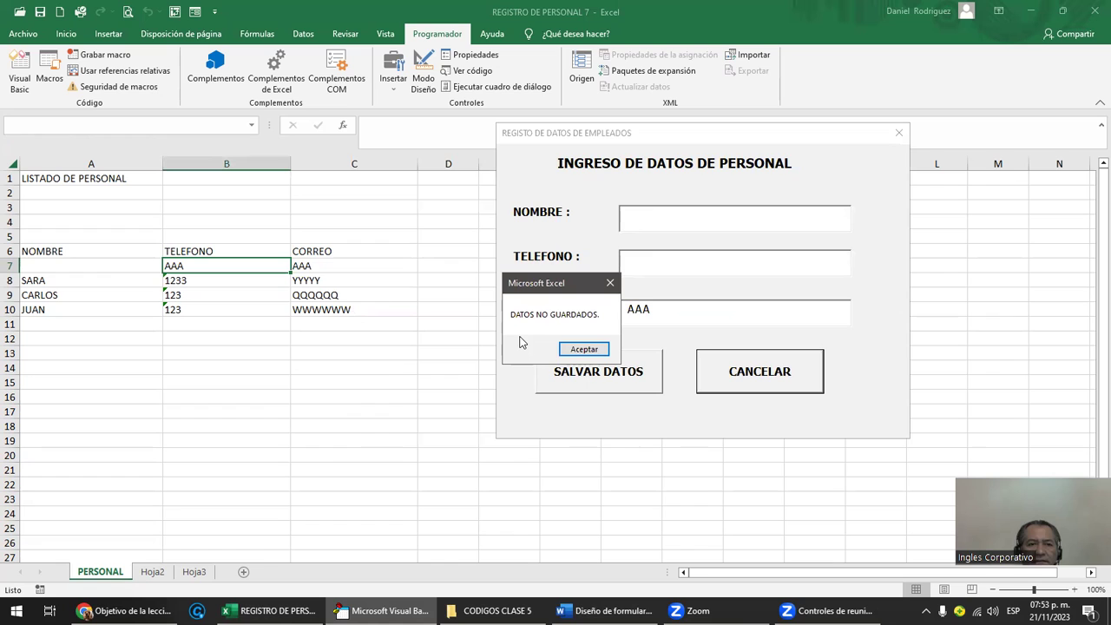
left_click(577, 350)
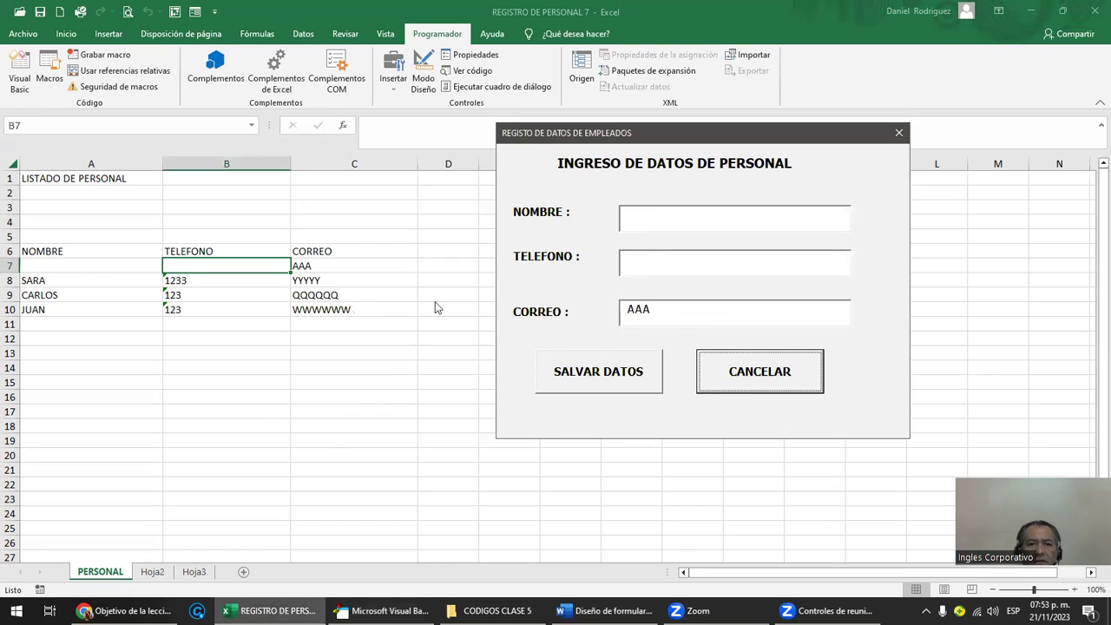
Step: Close the running form and reopen the CANCELAR_Click code
left_click(651, 310)
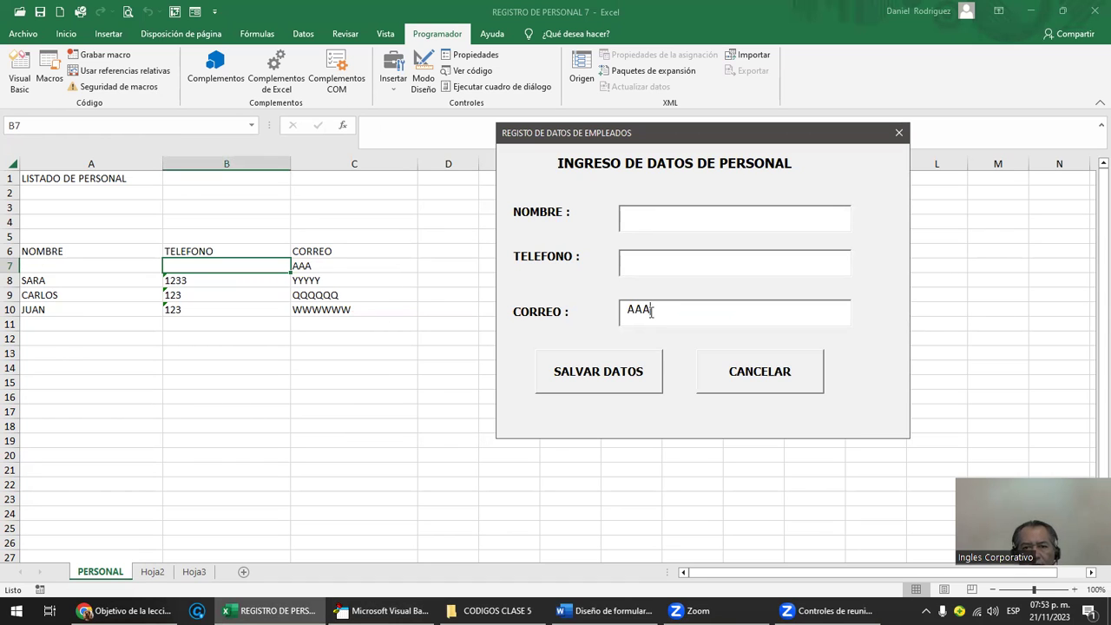
left_click(896, 135)
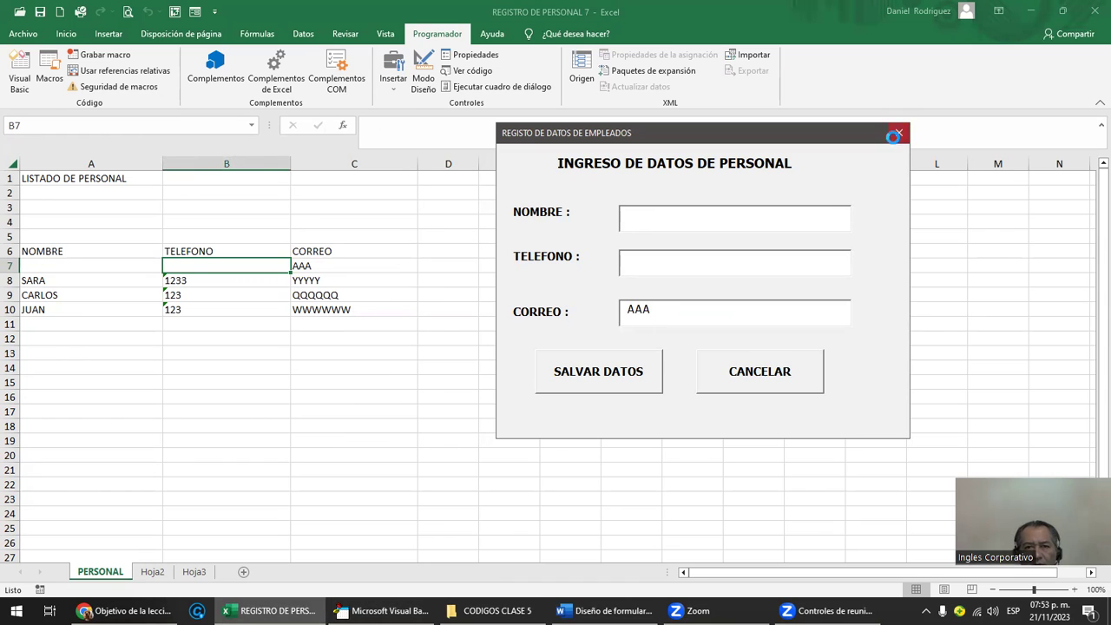
double_click(637, 351)
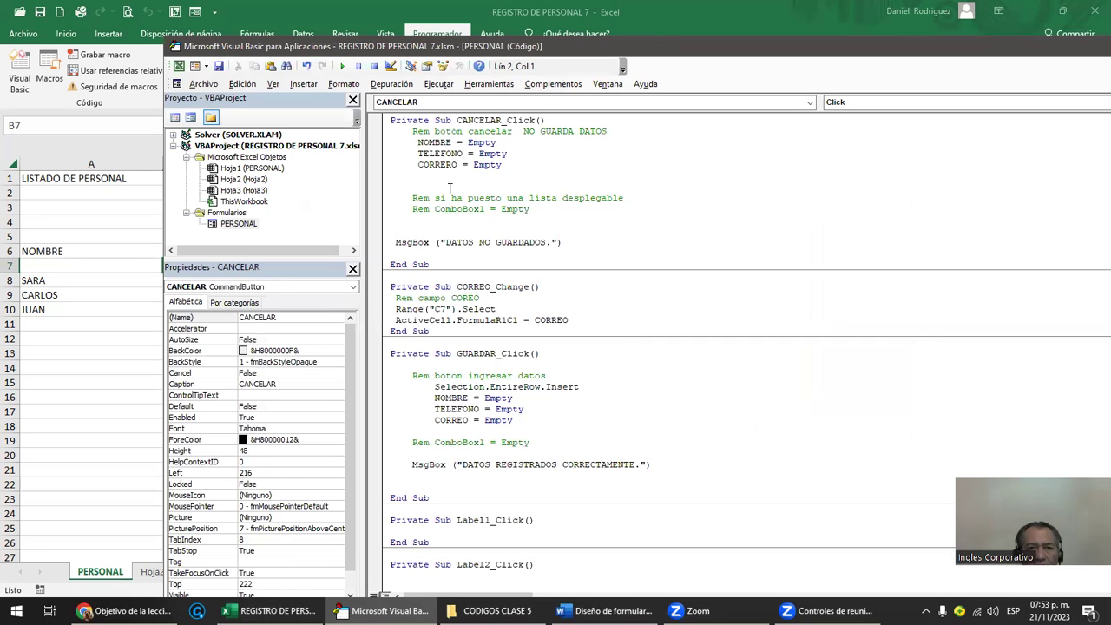
left_click(441, 165)
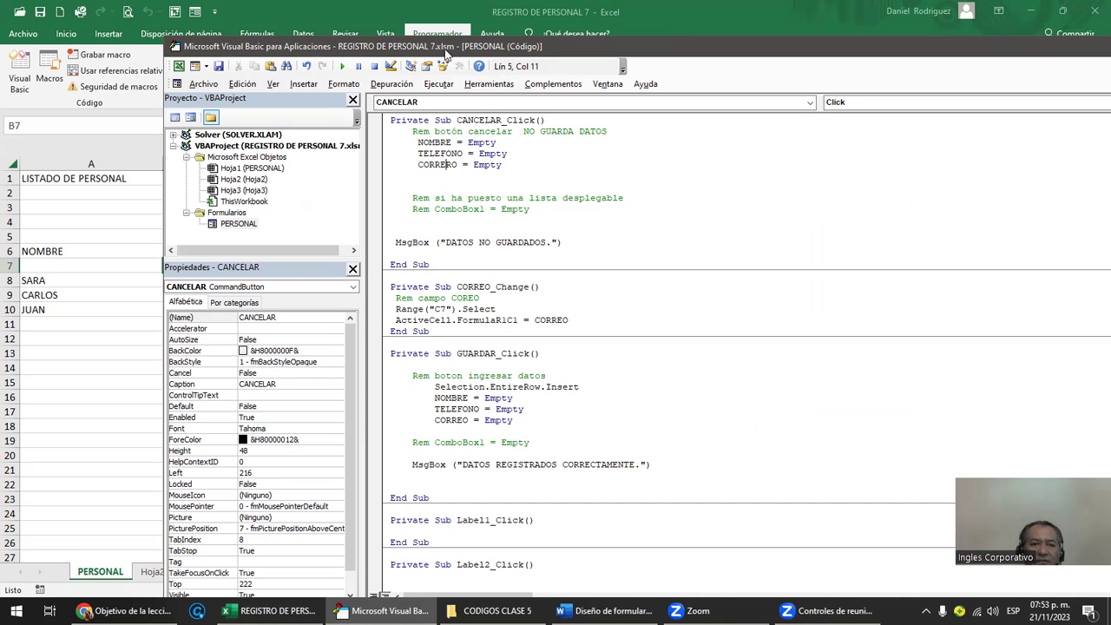
left_click_drag(444, 54, 510, 100)
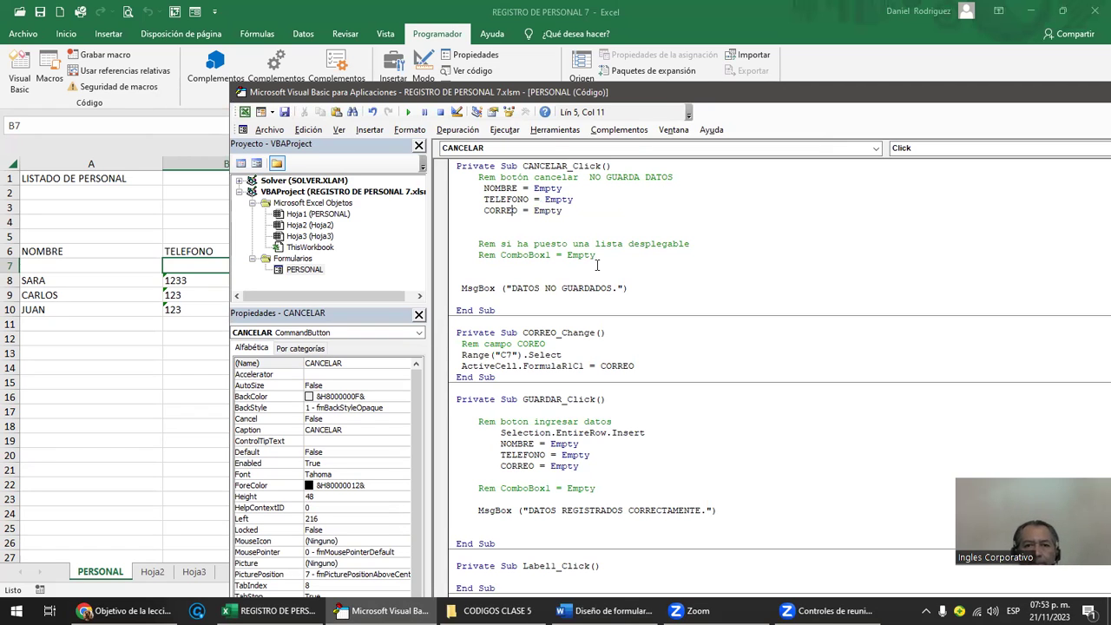
Step: Run the form, enter AAAAAA and SSSSS, then cancel and dismiss the message
left_click(408, 112)
type("AAA")
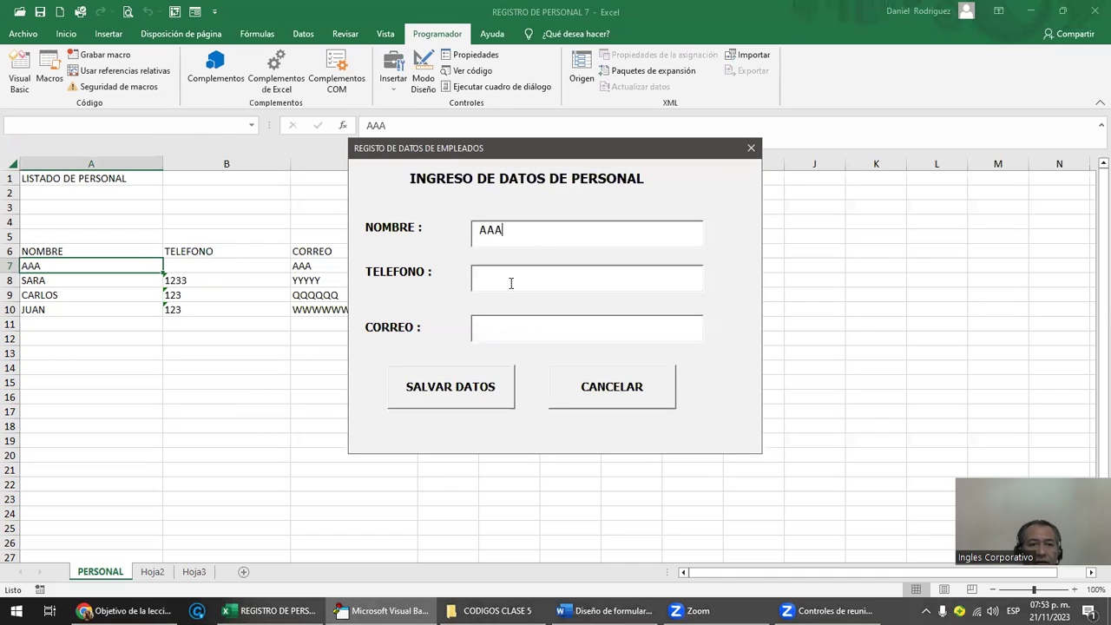
type("AAA")
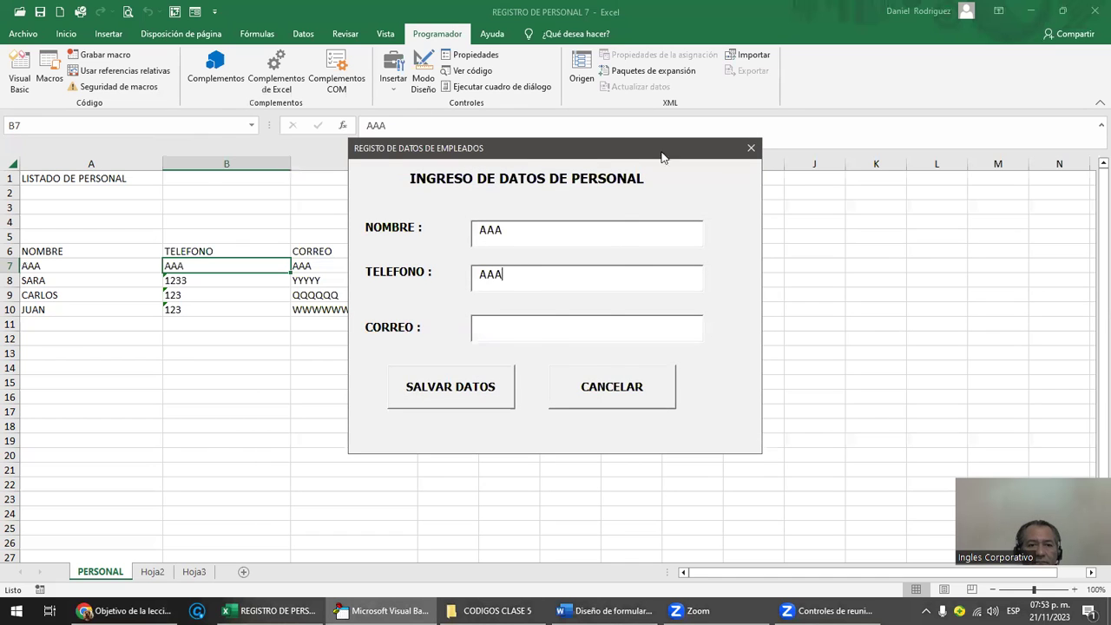
left_click_drag(528, 152, 661, 155)
key("Tab")
type("SSSSS")
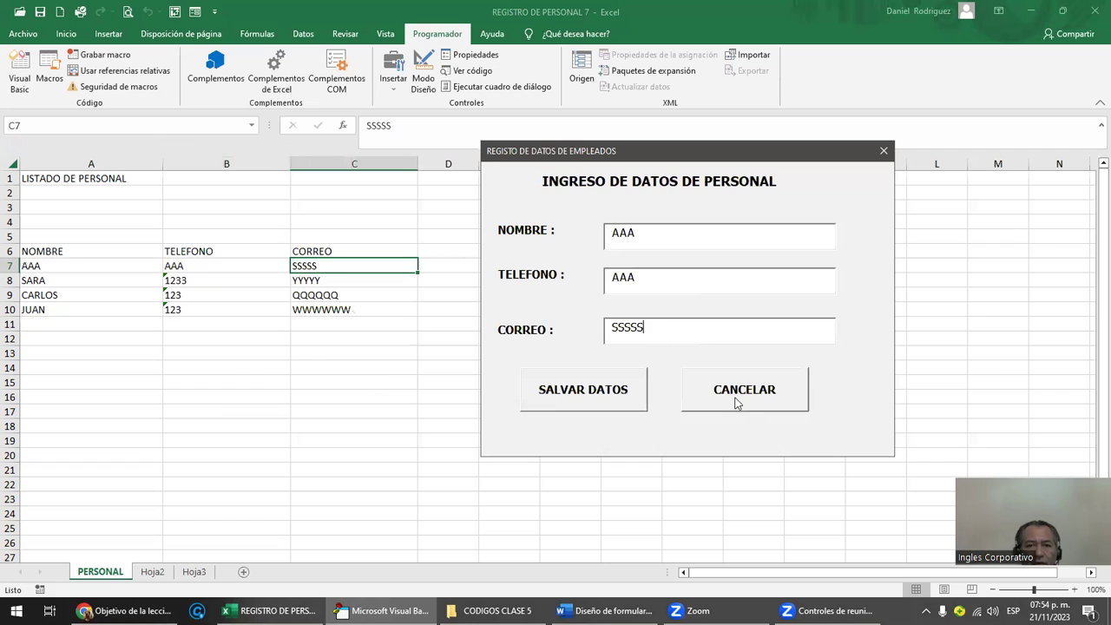
left_click(740, 404)
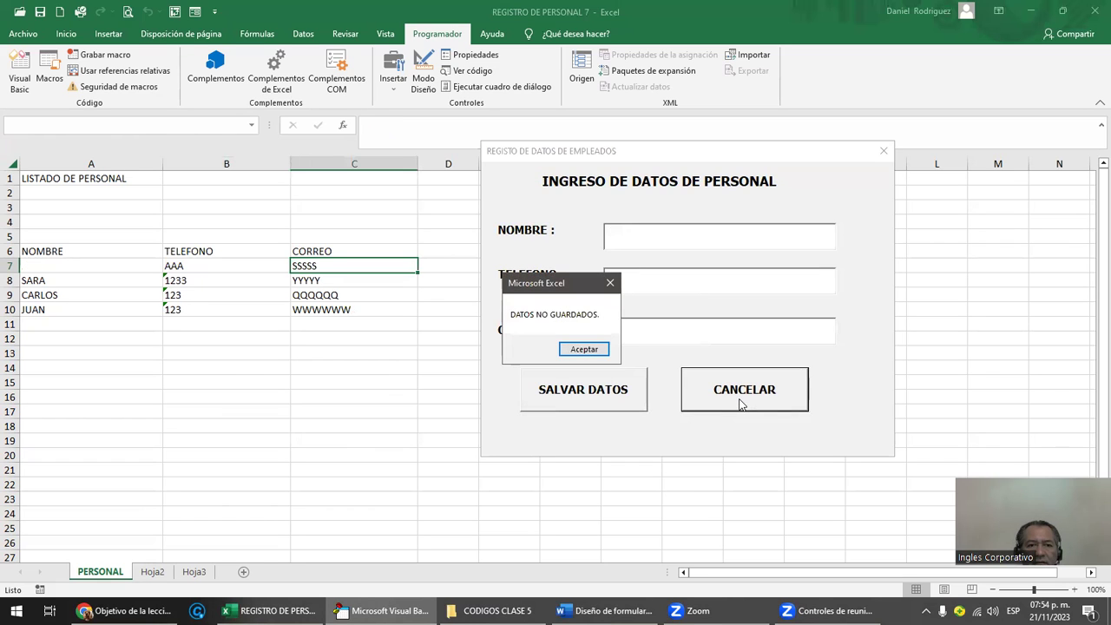
left_click(585, 348)
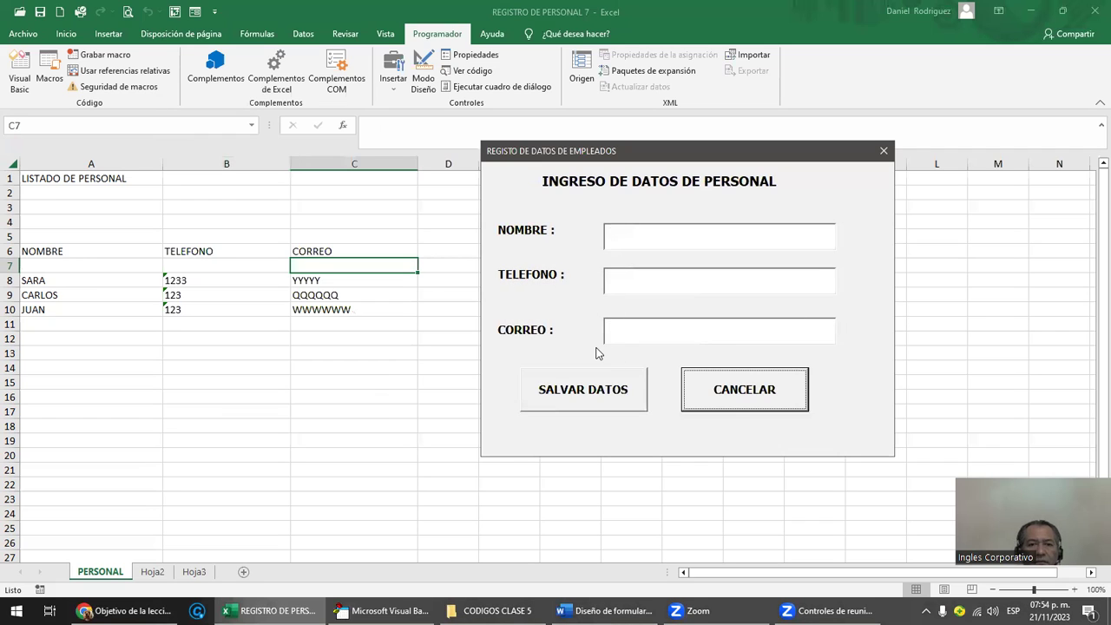
Step: Enter WWWWWWWWRRRR in NOMBRE, cancel again, then close the form back to design
left_click(627, 234)
type("WWW")
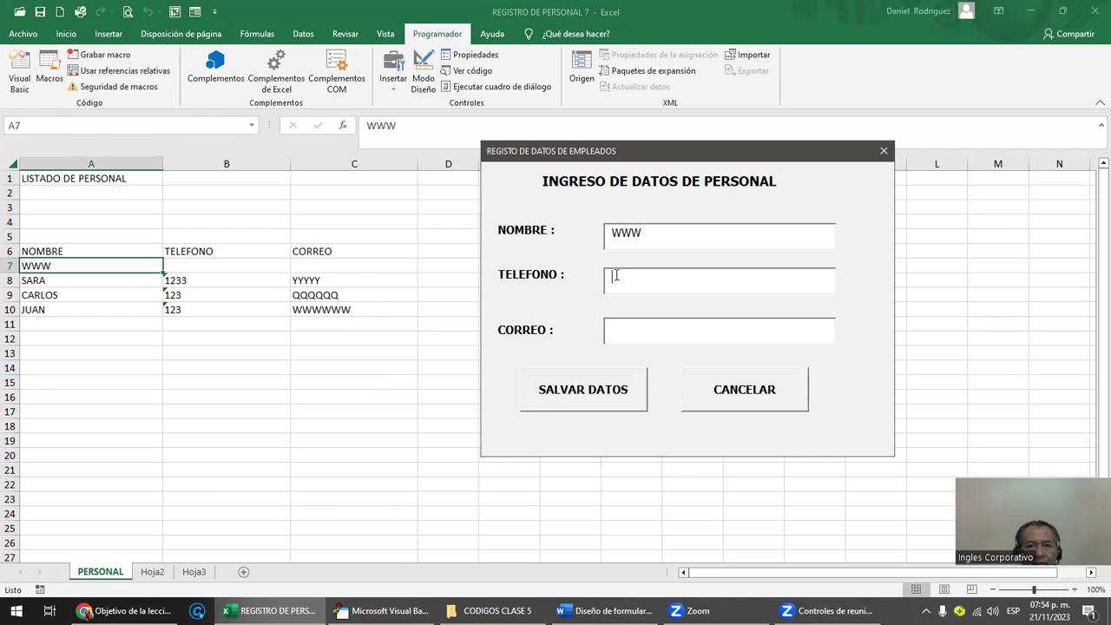
type("WWWWW")
type("RRRR")
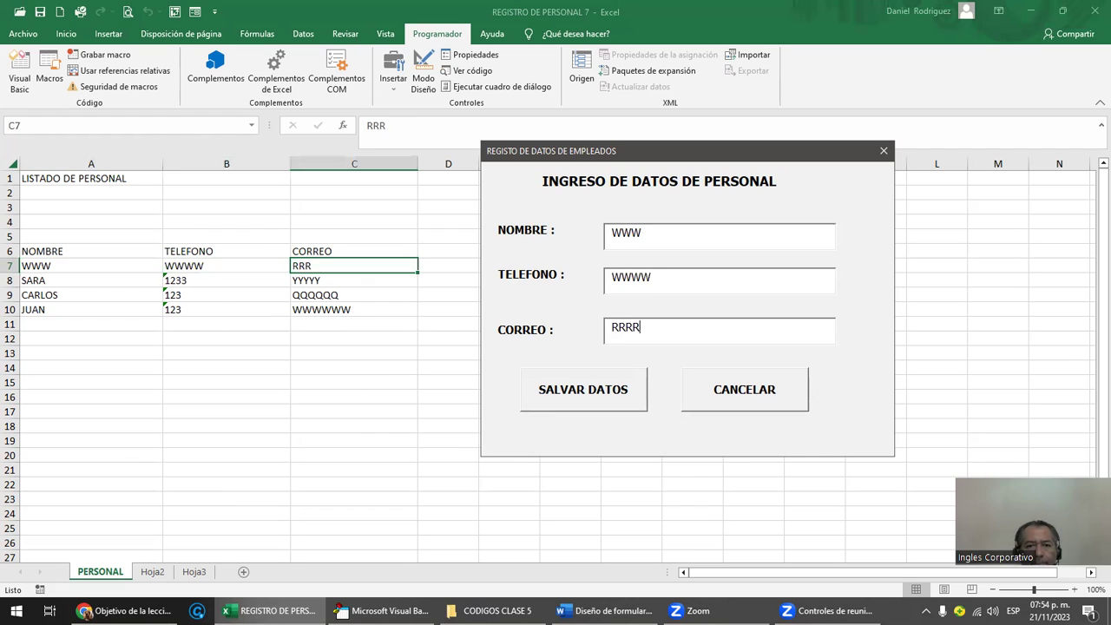
left_click(733, 397)
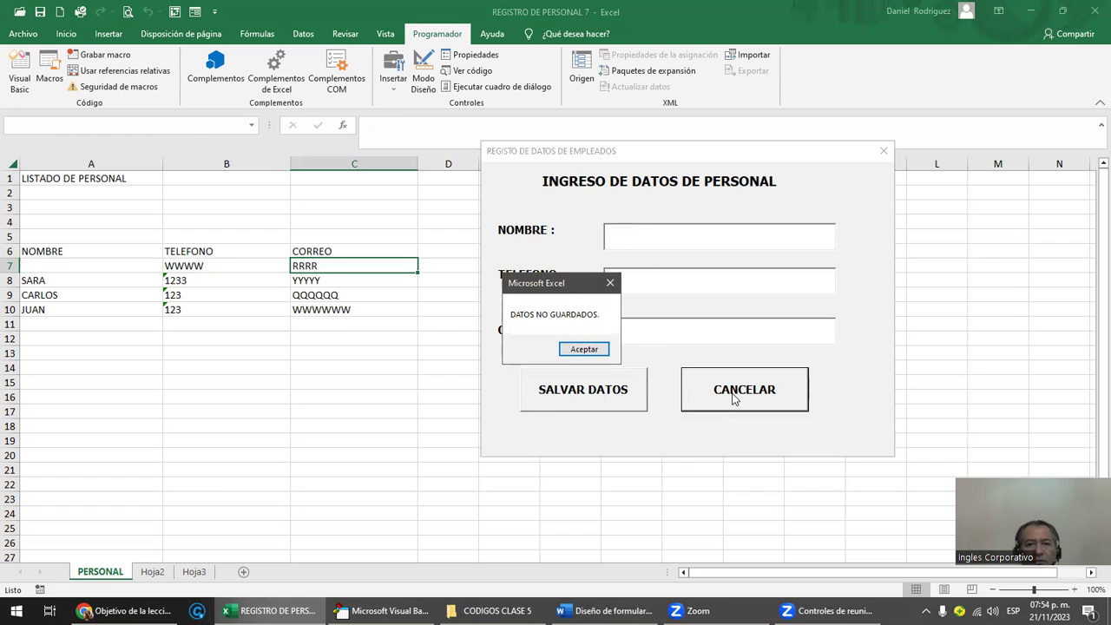
left_click_drag(564, 287, 726, 262)
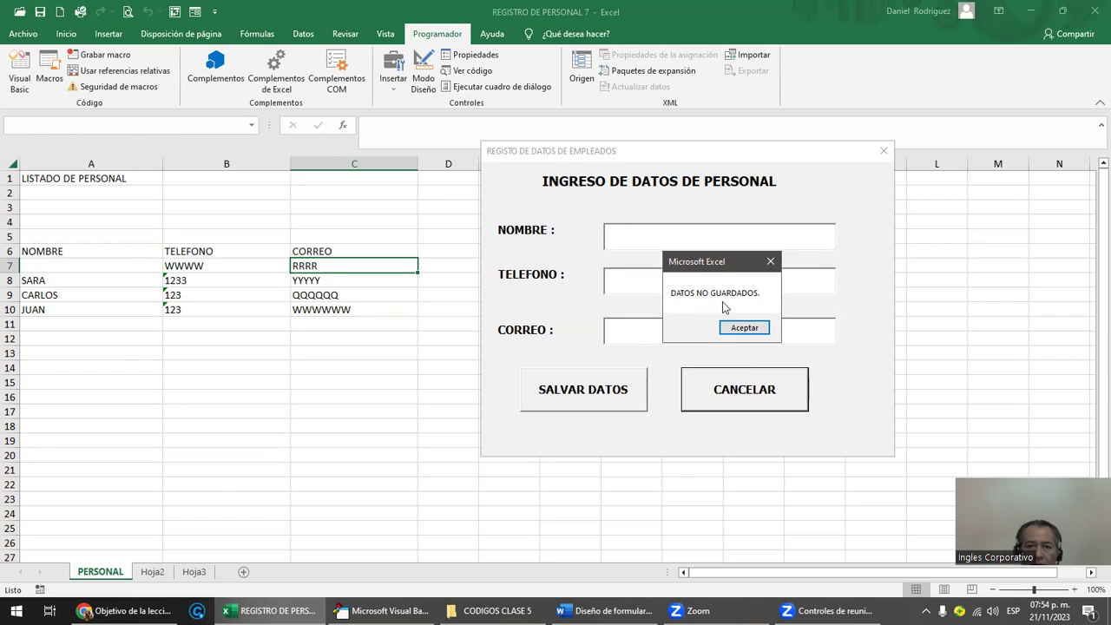
left_click(740, 326)
left_click(741, 326)
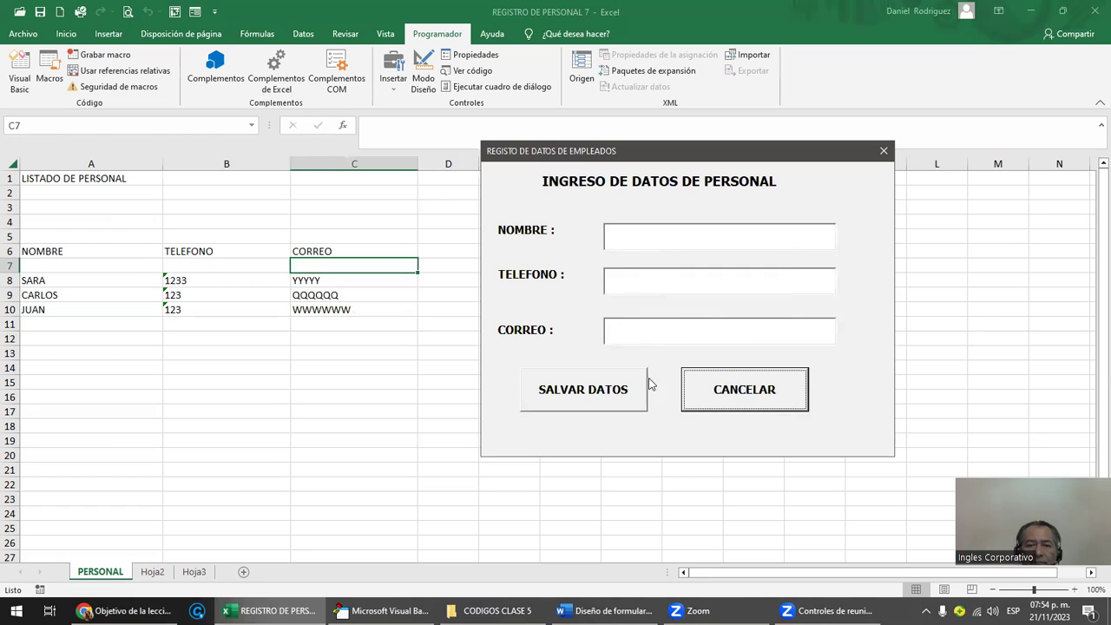
left_click(883, 152)
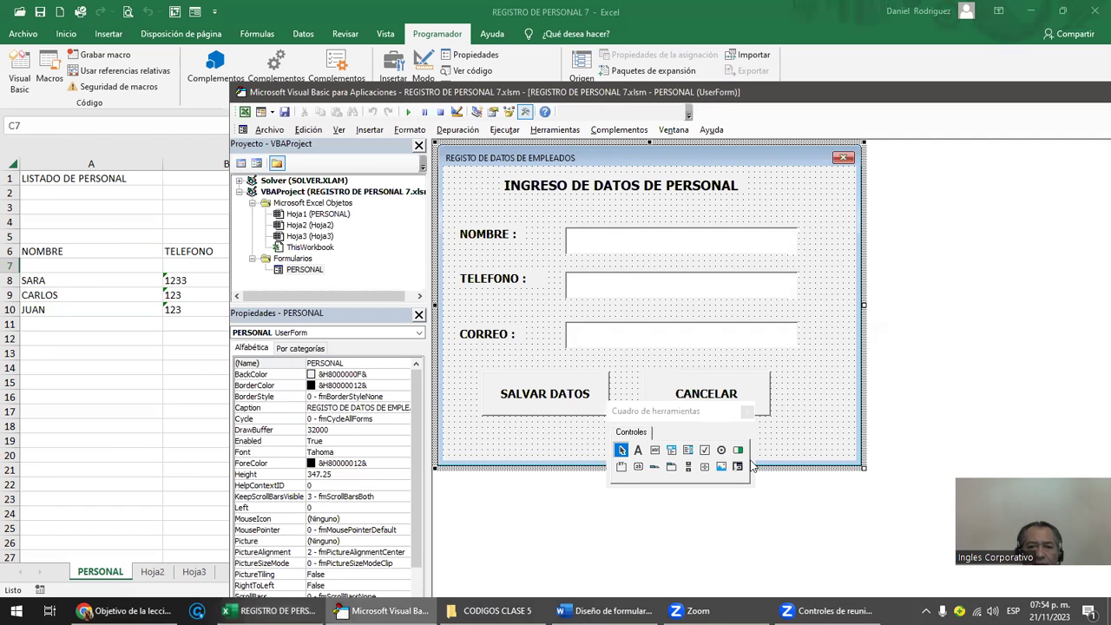
Step: Open the CANCELAR button's click code from the form design
left_click(742, 388)
left_click(740, 382)
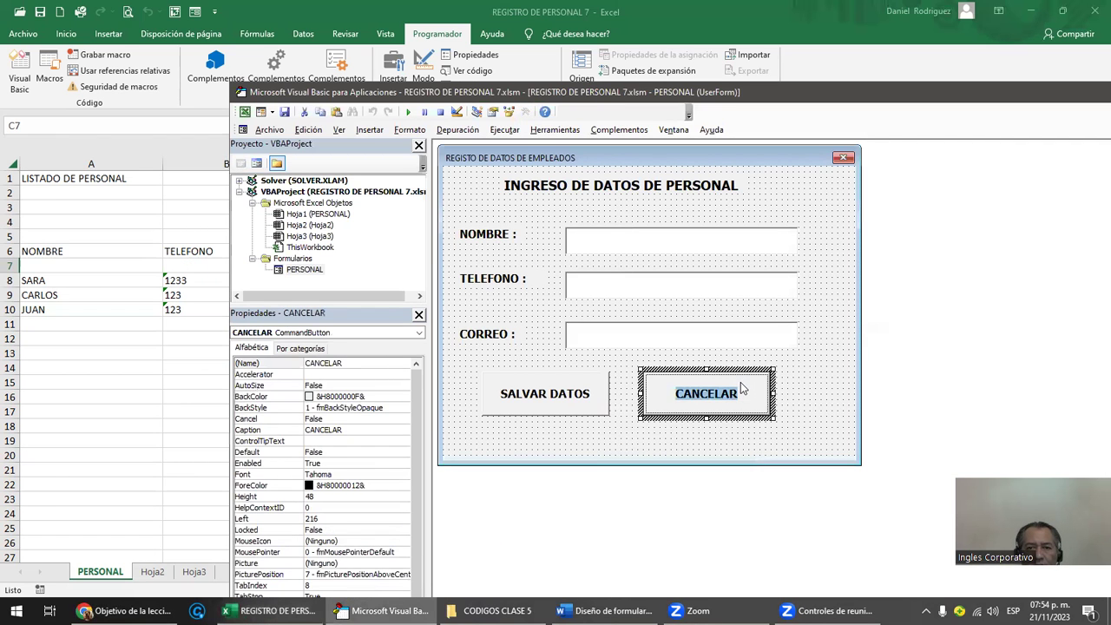
left_click(779, 450)
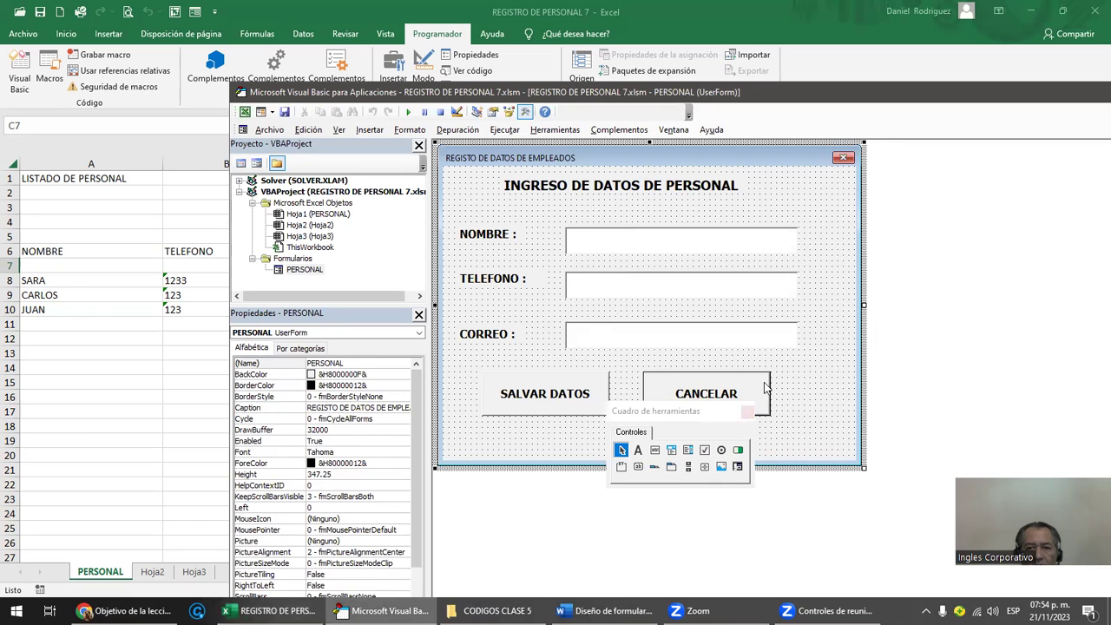
double_click(768, 389)
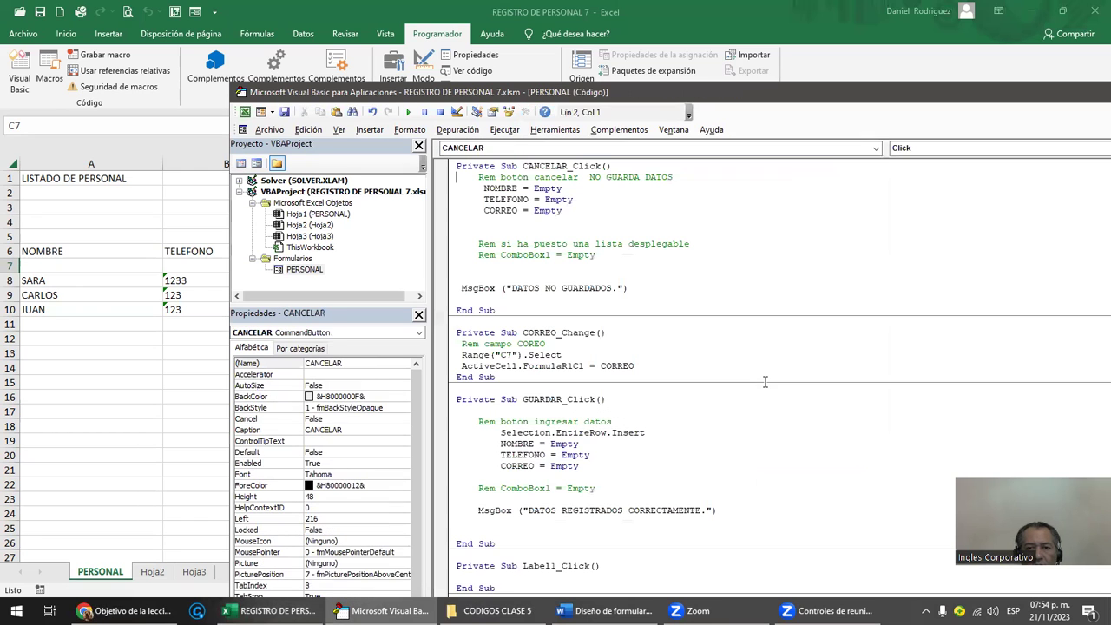
Step: Rewrite the MsgBox text to 'PROCESO CANCELADO (DATOS NO SE GUARDARAN).'
left_click(511, 288)
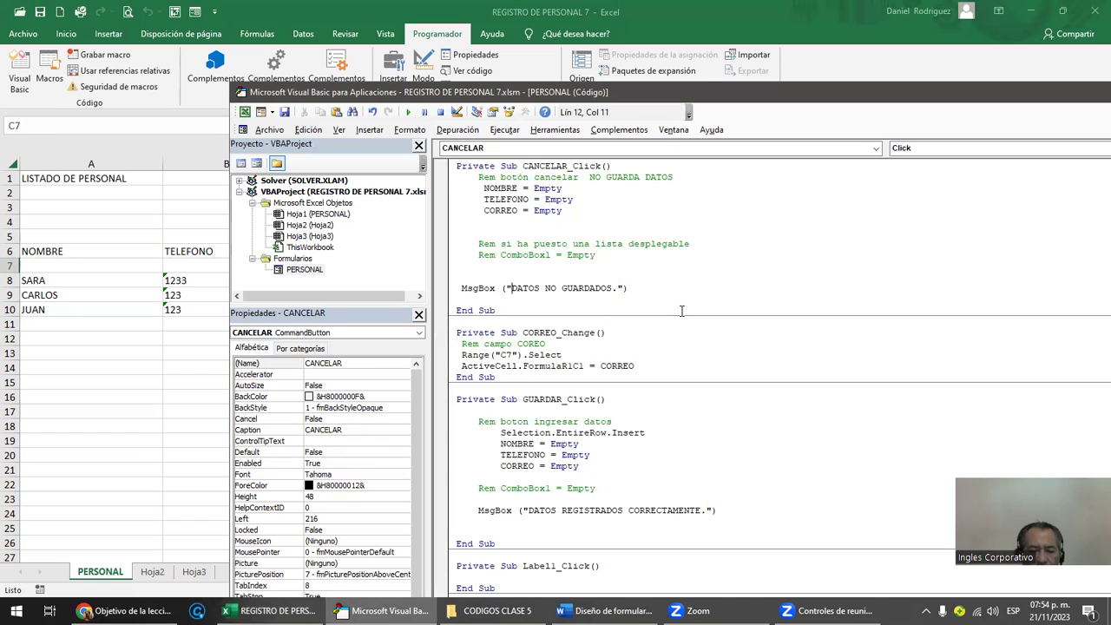
type("PROCESO C")
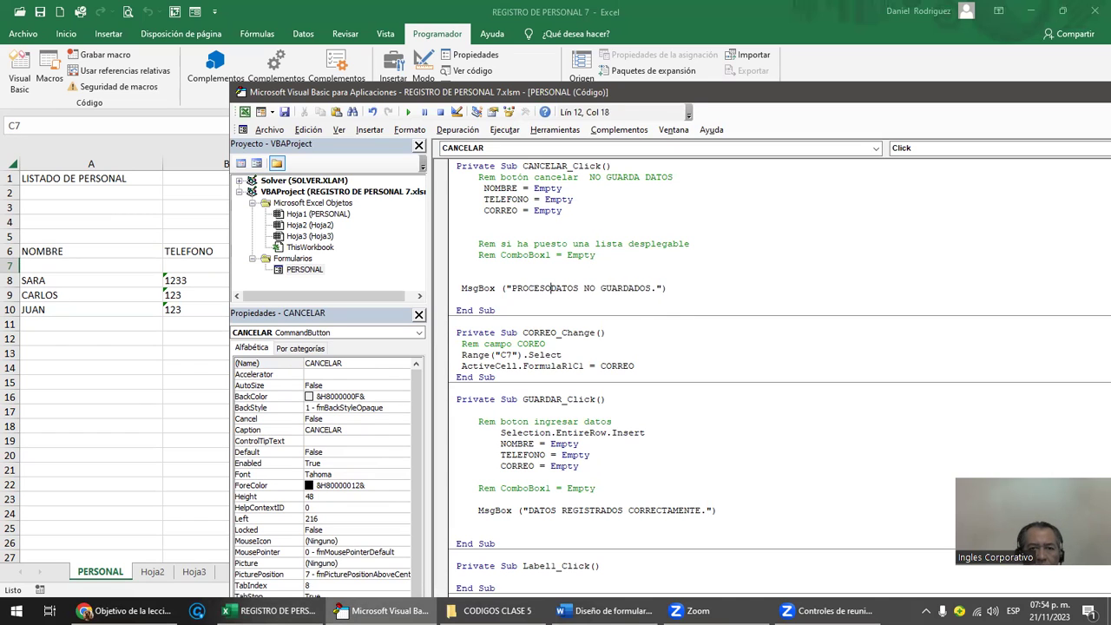
type("ANCELADO ")
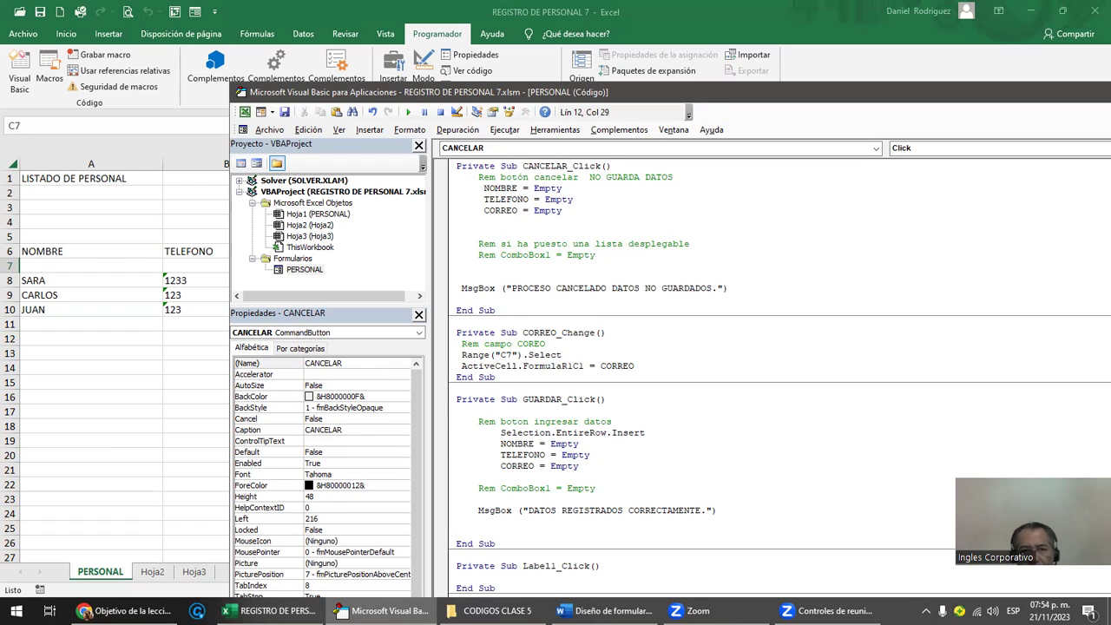
type("(")
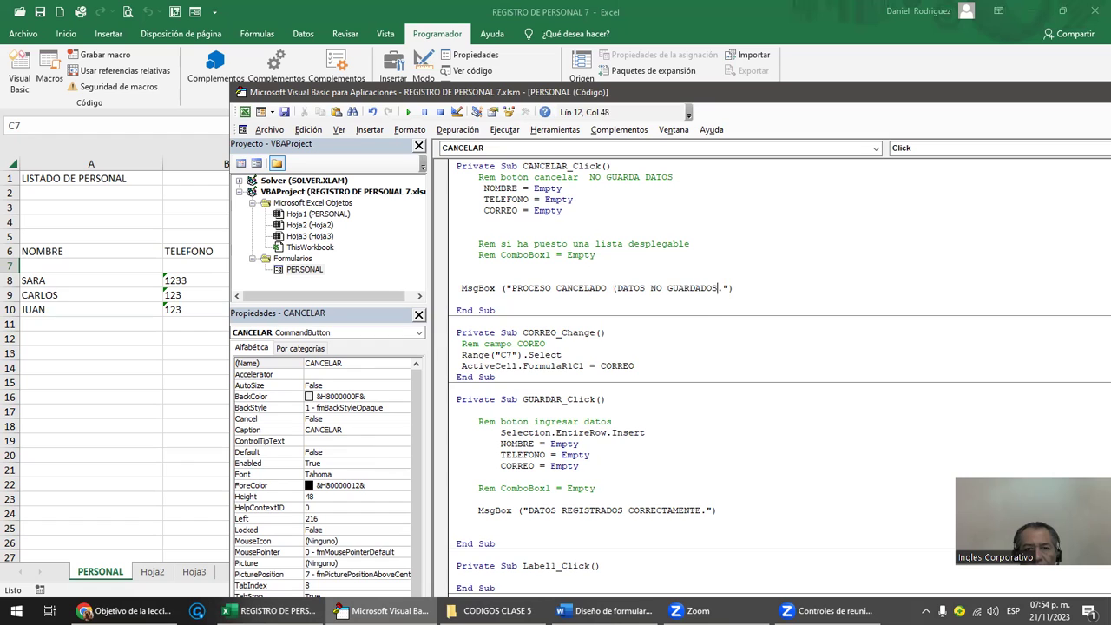
left_click(690, 287)
type("SE GUA")
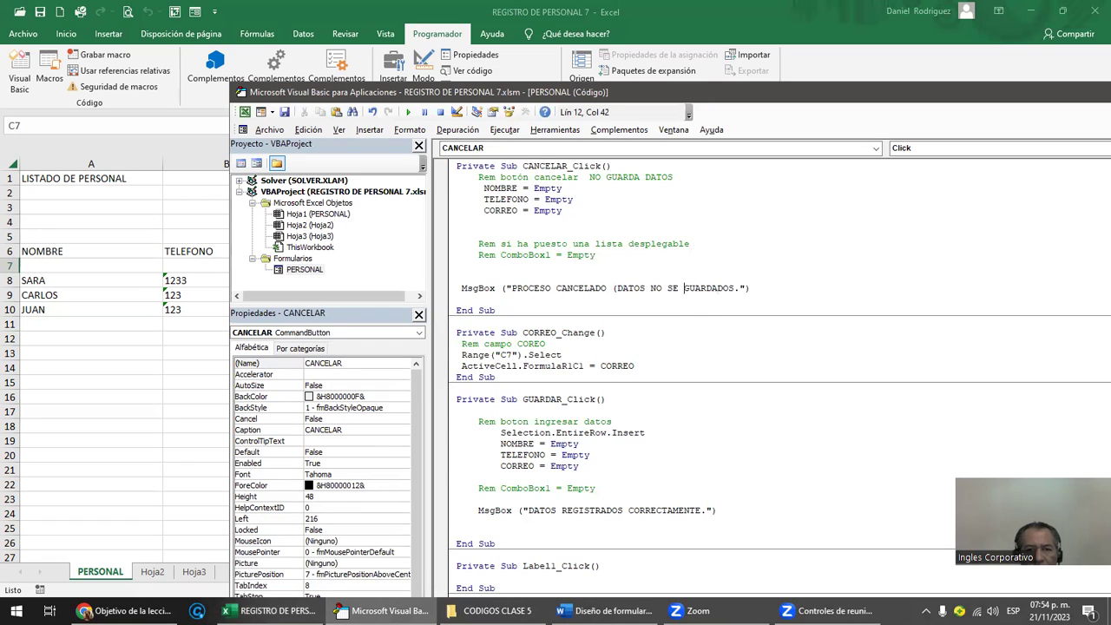
type("RDARAN)")
key("Delete")
key("Delete")
key("Delete")
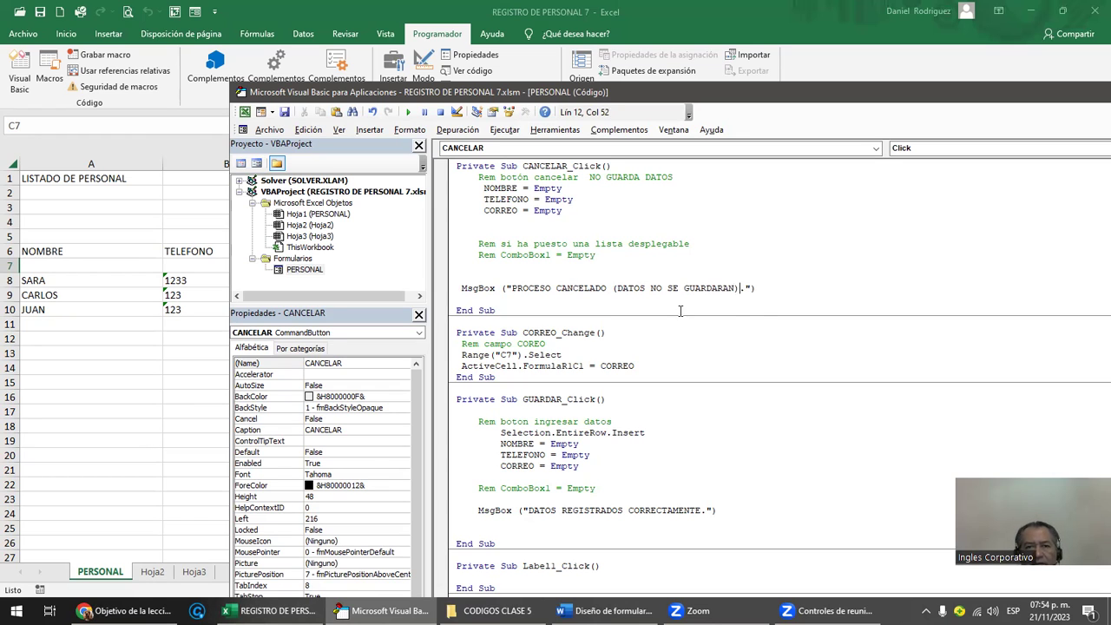
Step: Run the form, fill NOMBRE, TELEFONO and CORREO with S values, cancel and dismiss the message
left_click(408, 112)
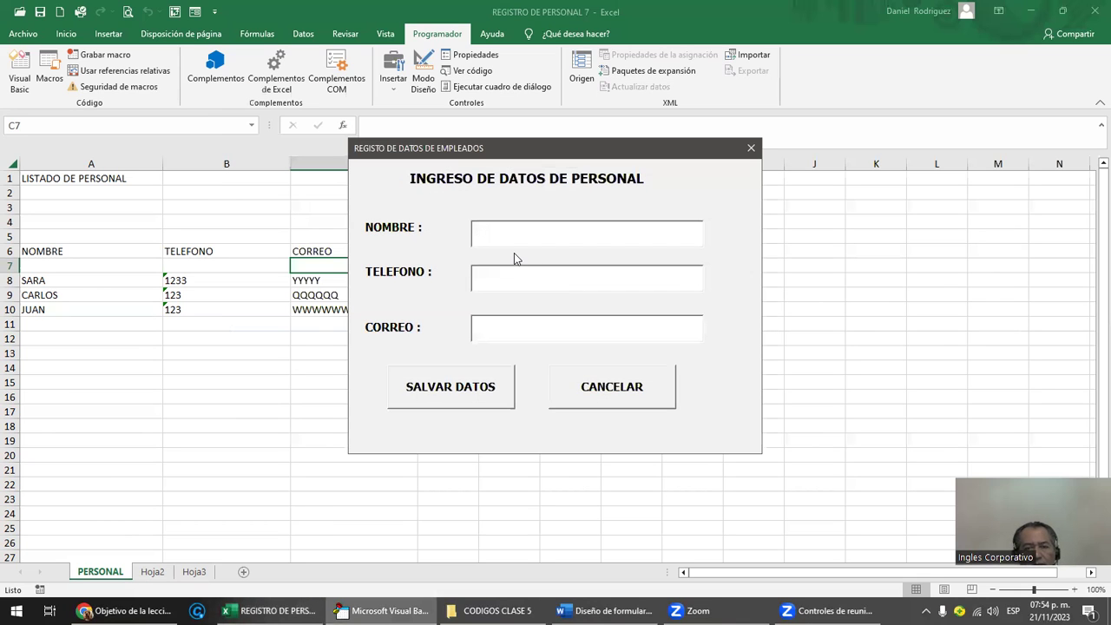
type("SS")
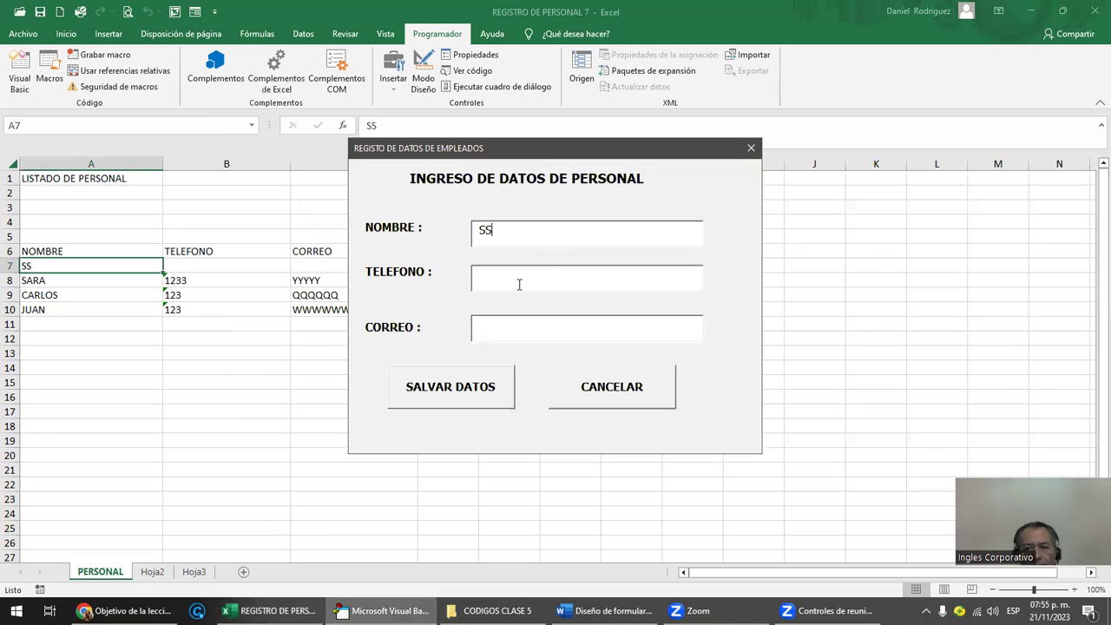
left_click(543, 287)
type("S")
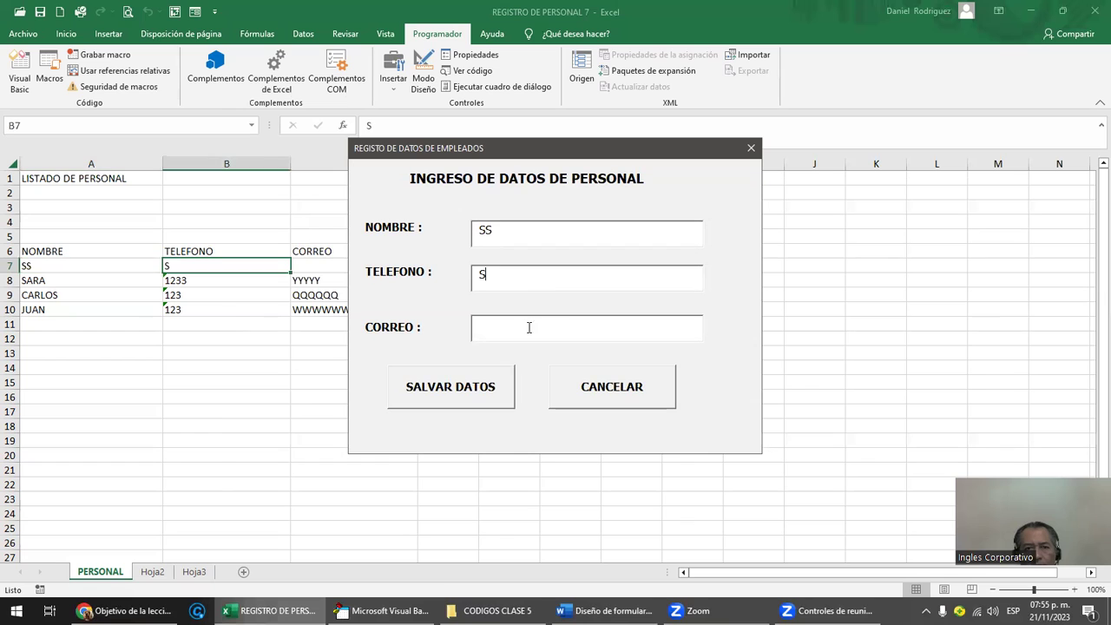
left_click(528, 325)
type("S")
left_click_drag(573, 149, 703, 126)
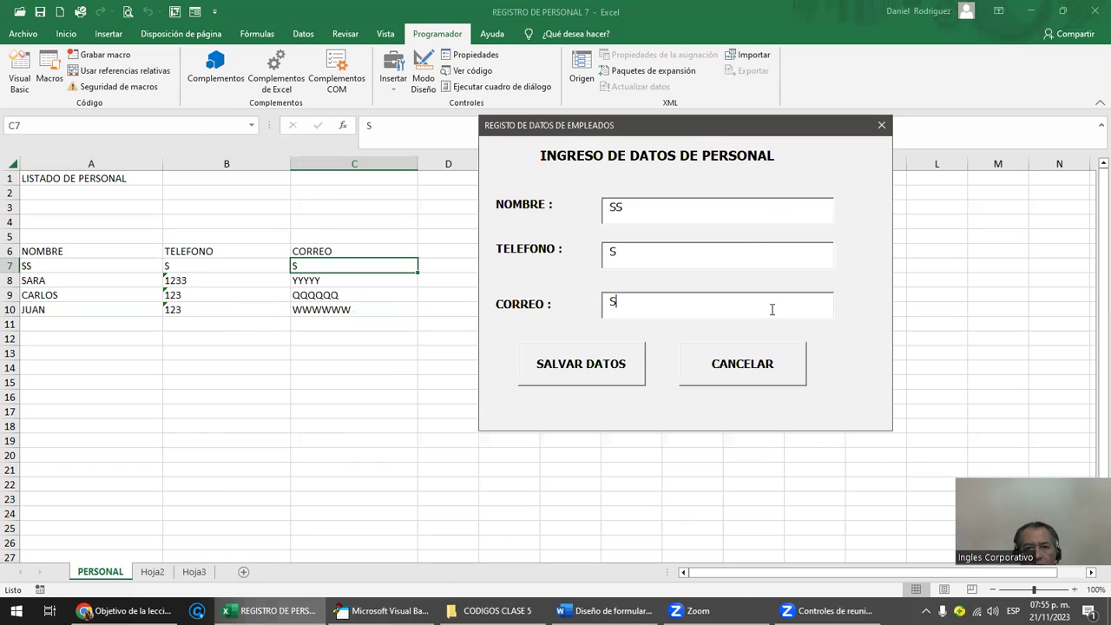
left_click(752, 363)
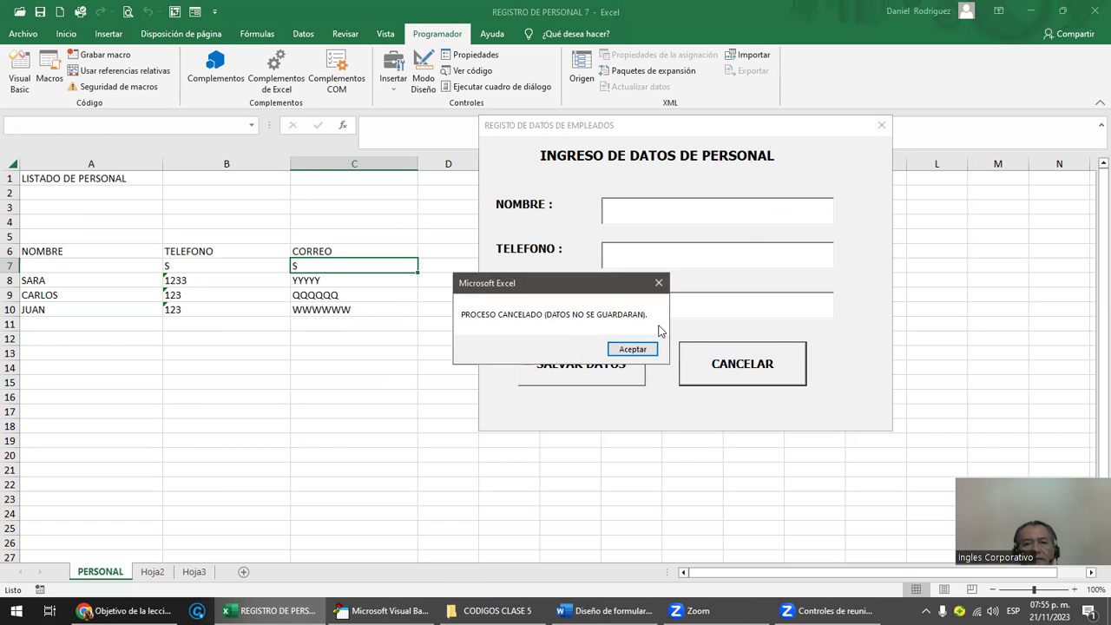
left_click(660, 284)
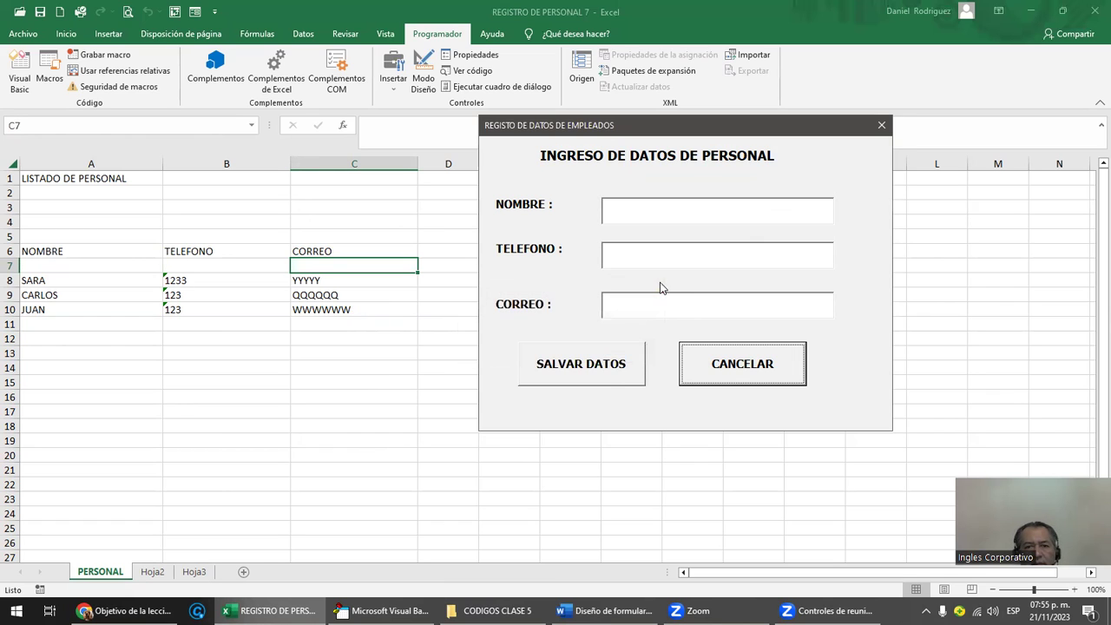
Step: Close the form, reopen the CANCELAR code and pad the message's parentheses with spaces
left_click(881, 125)
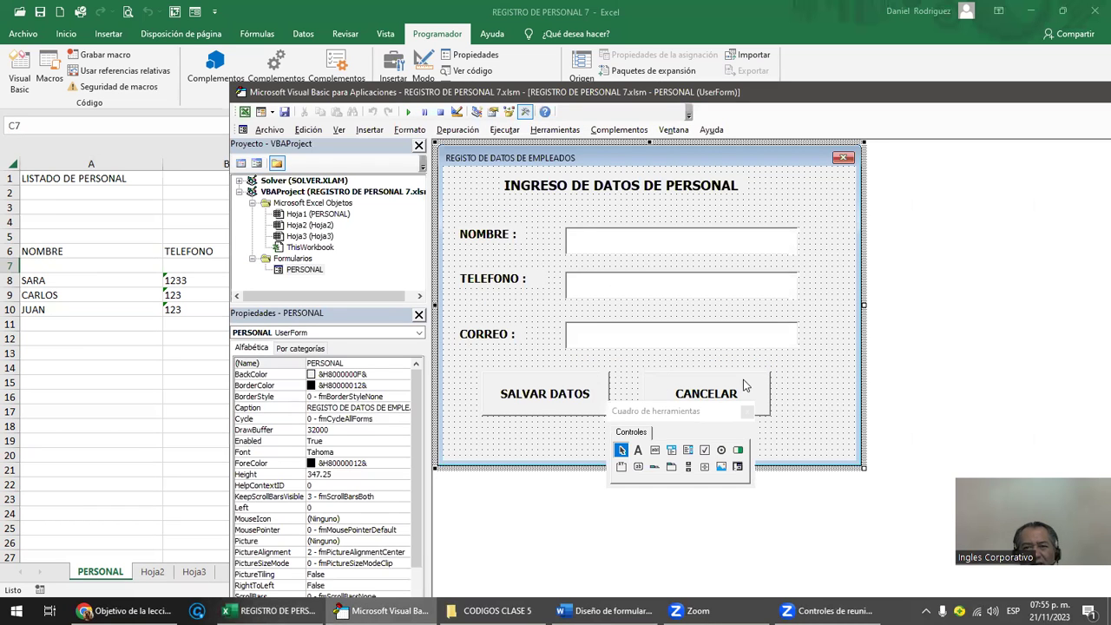
double_click(743, 379)
left_click(620, 288)
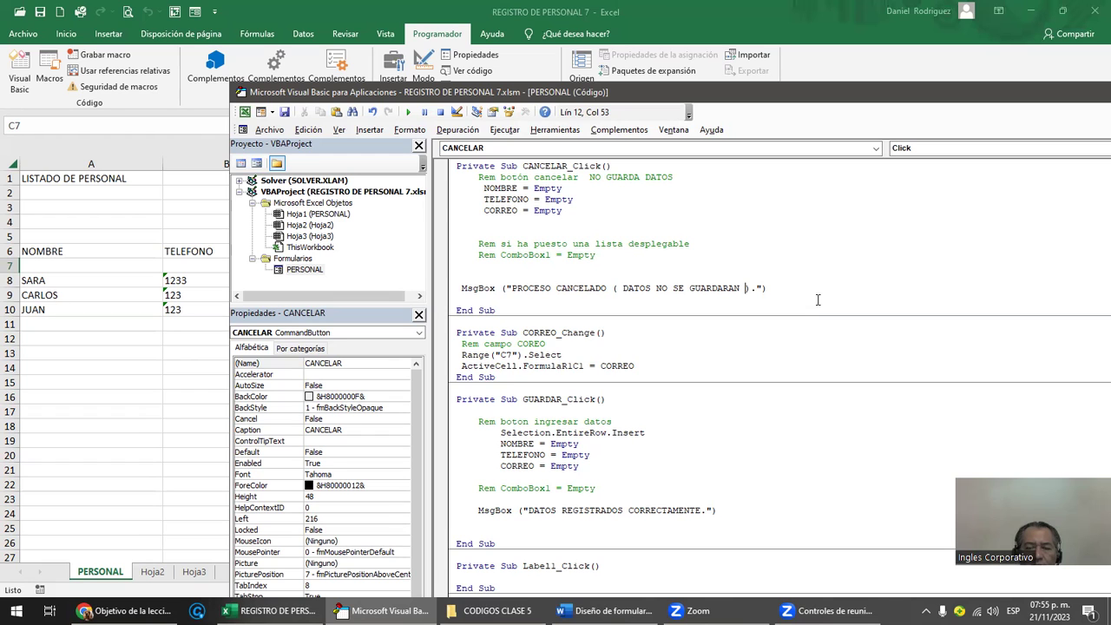
left_click(408, 112)
Step: Cancel the rerun form to see the spaced message, close it and return to the PERSONAL sheet
left_click(614, 392)
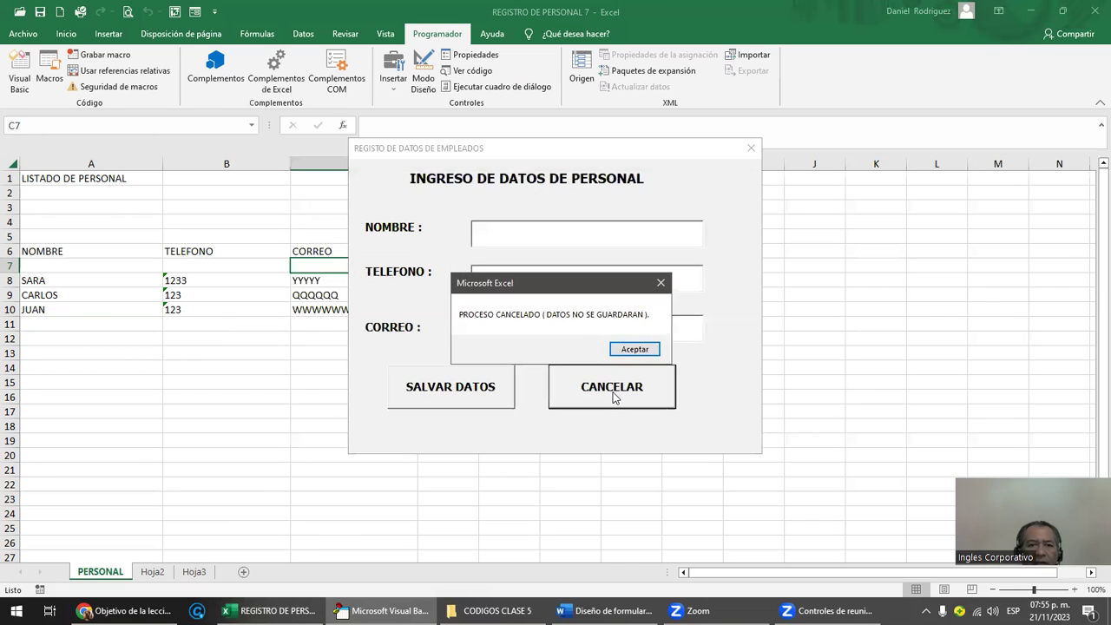
left_click(629, 351)
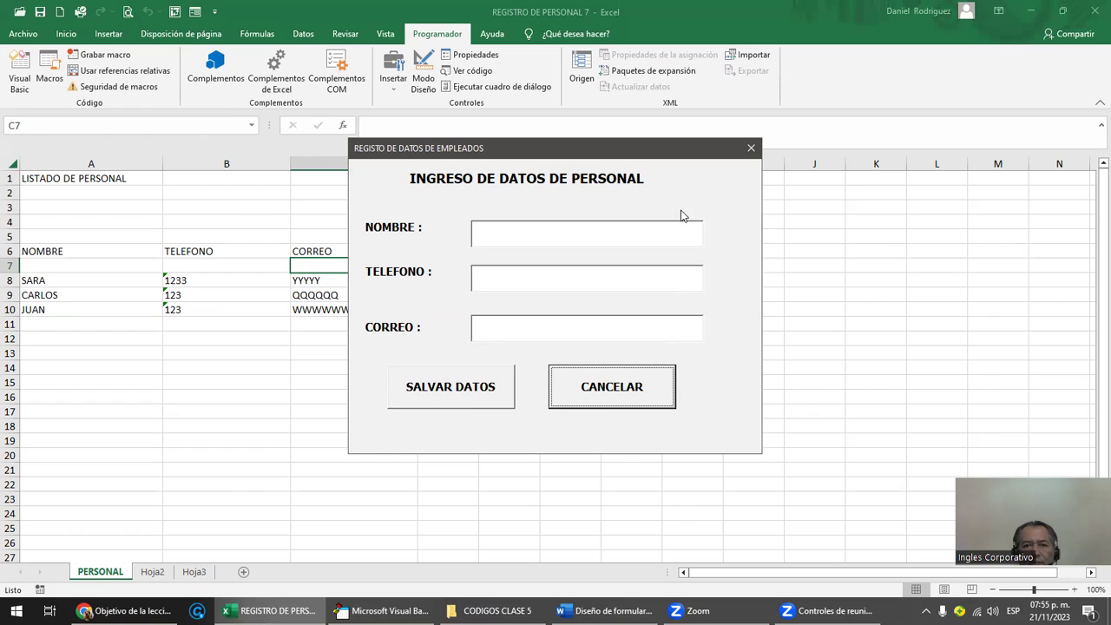
left_click(751, 150)
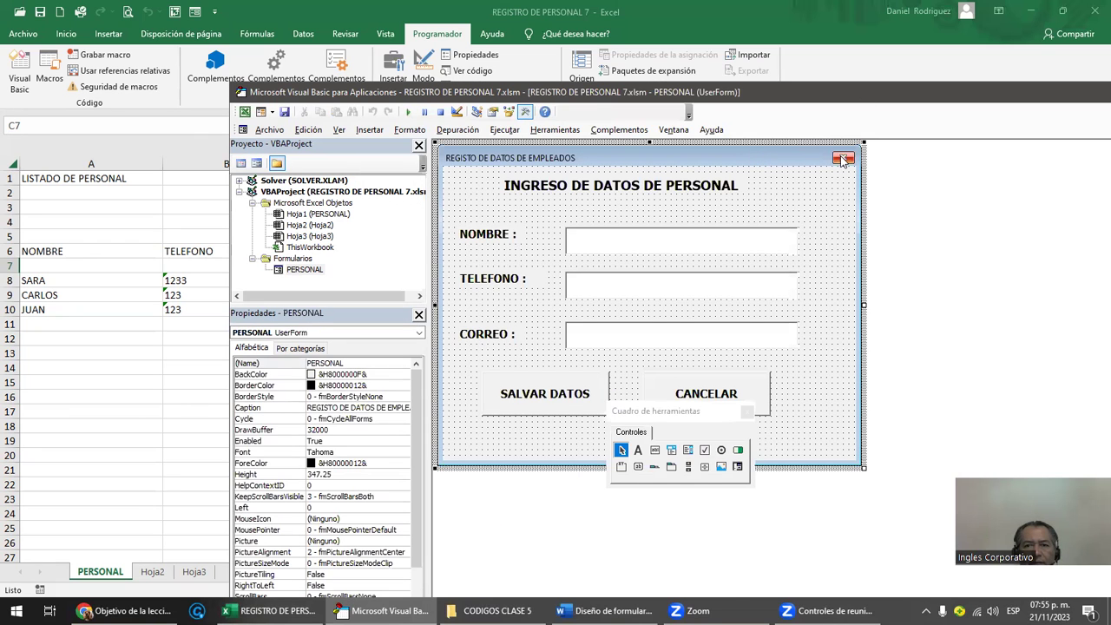
left_click(183, 223)
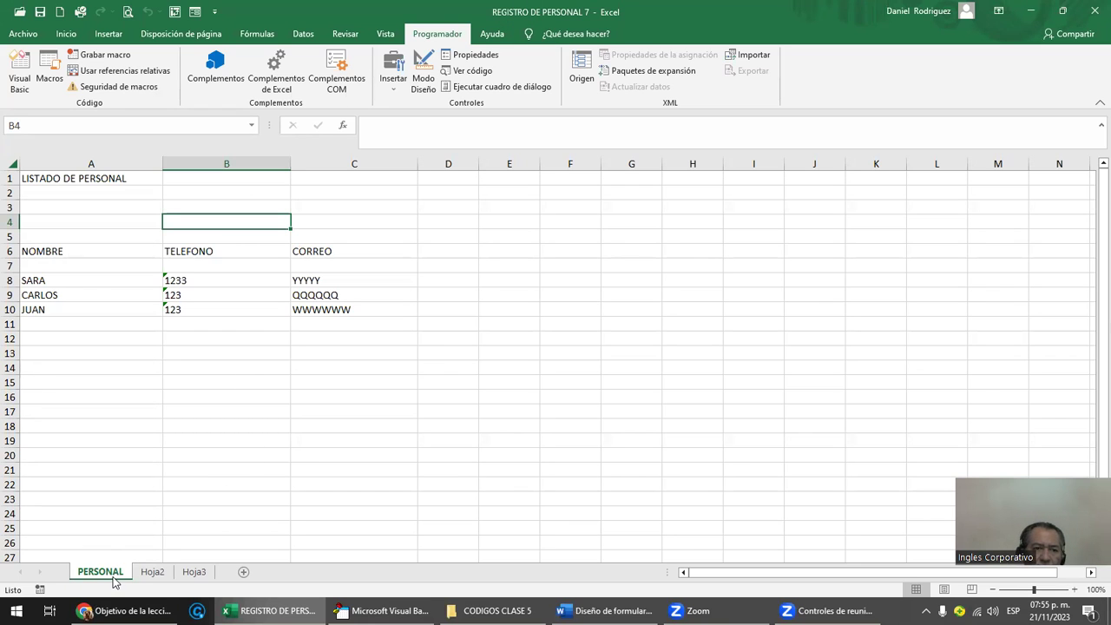
Step: Select cells A6, A7 and rows 1–4 to check the space above the table
left_click(57, 253)
left_click(43, 261)
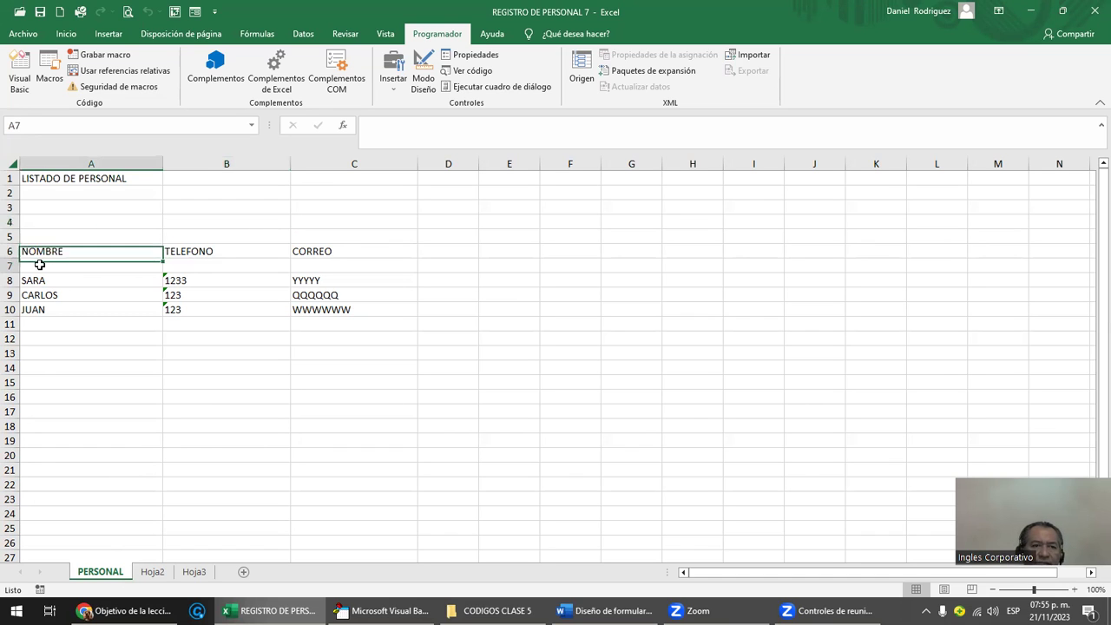
left_click(45, 249)
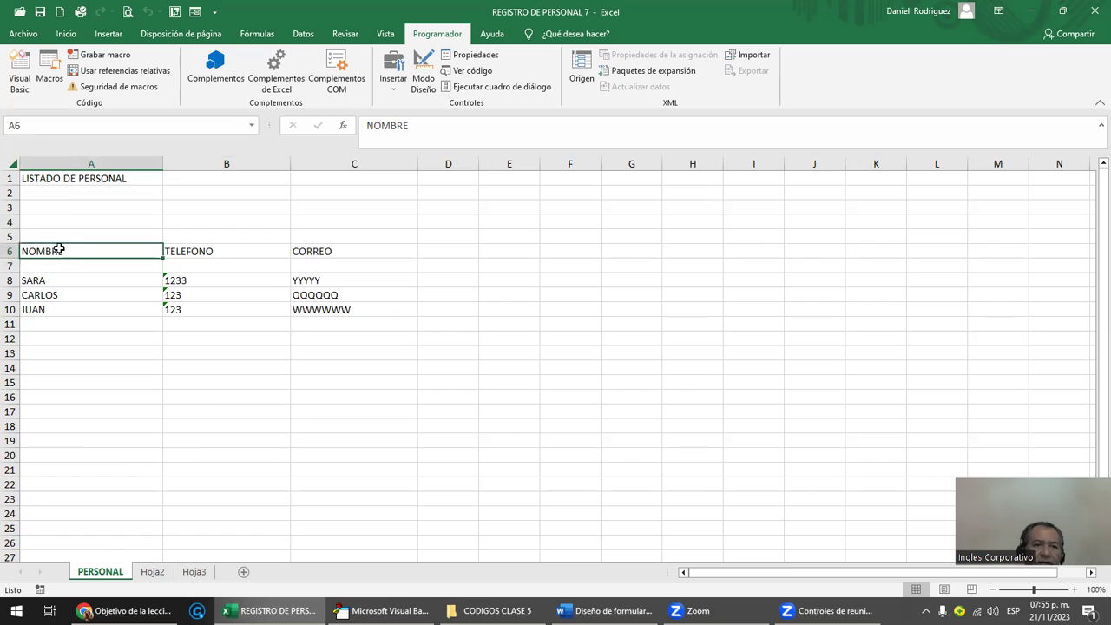
left_click_drag(9, 178, 5, 222)
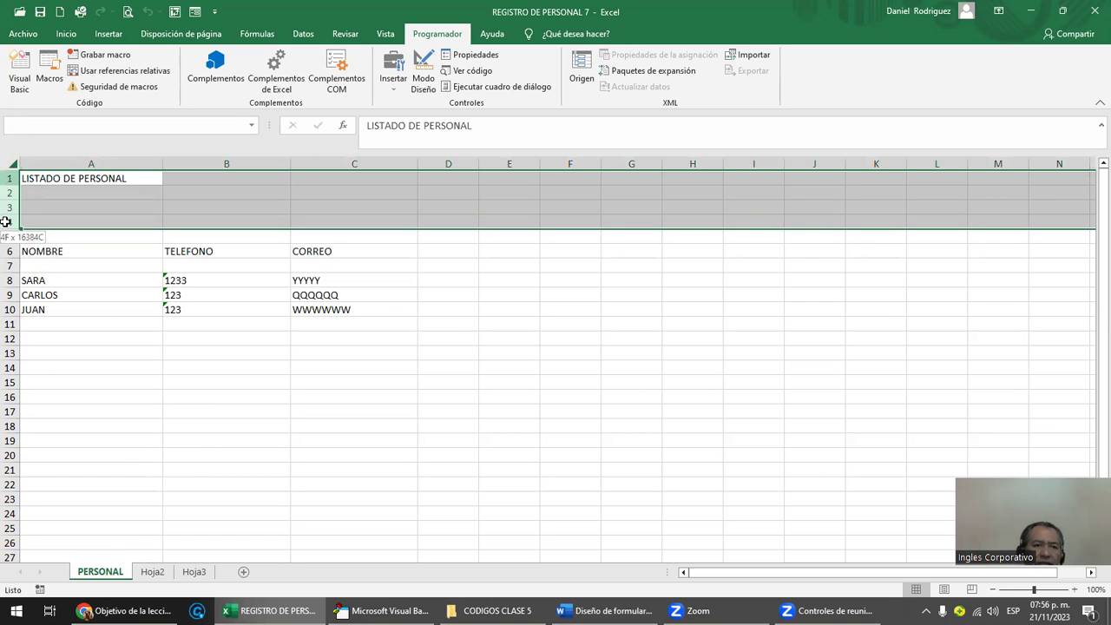
left_click(443, 276)
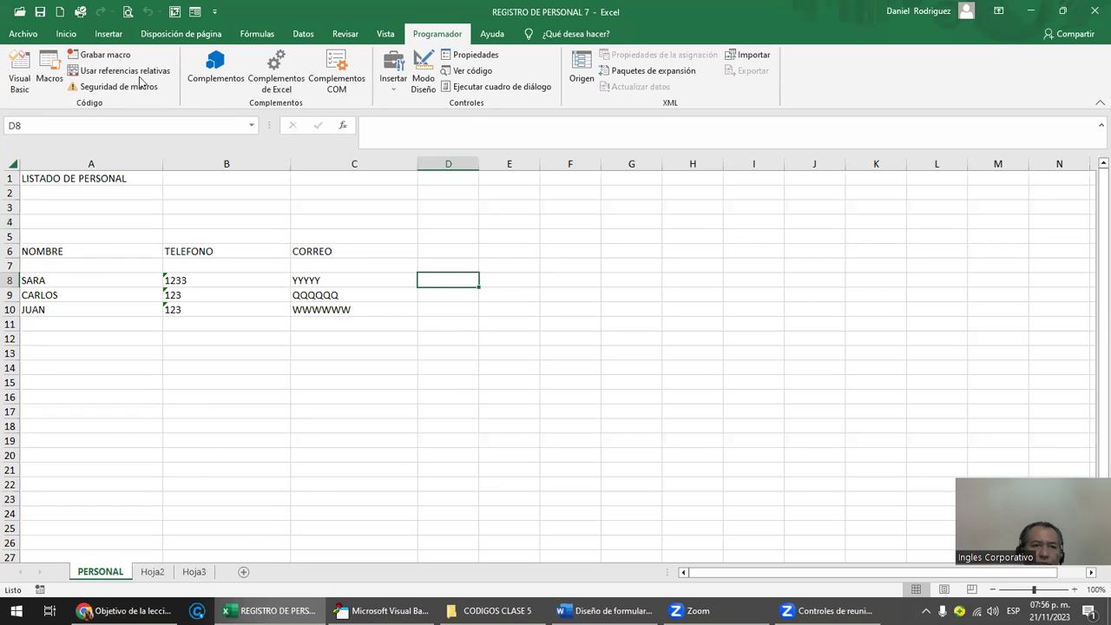
Step: Insert a form button from Programador > Insertar and draw it over B2:C4
left_click(109, 33)
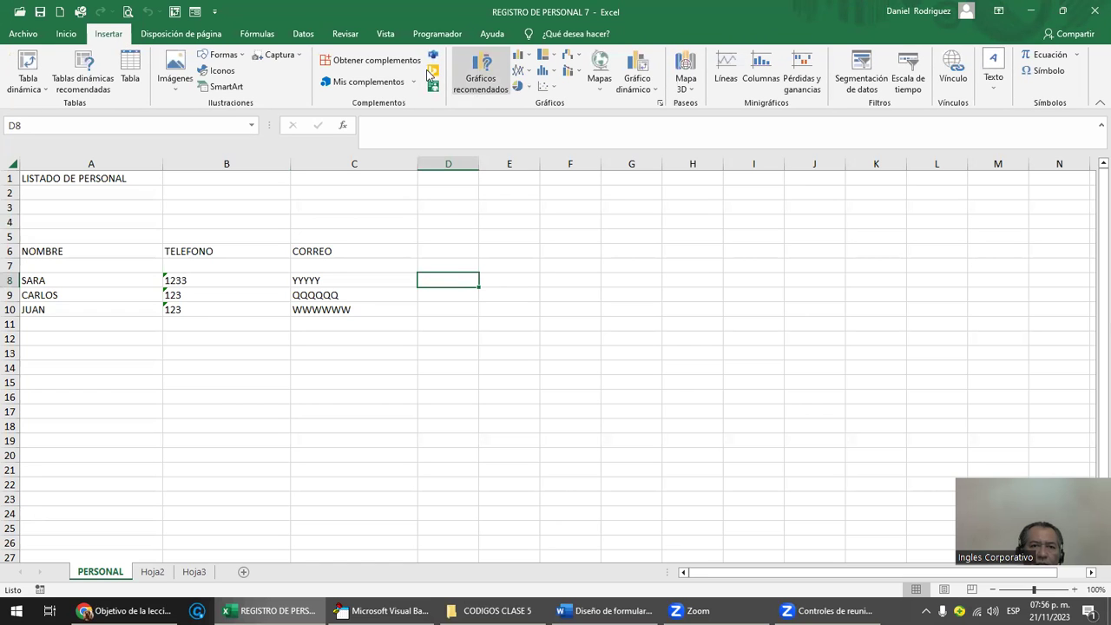
left_click(437, 33)
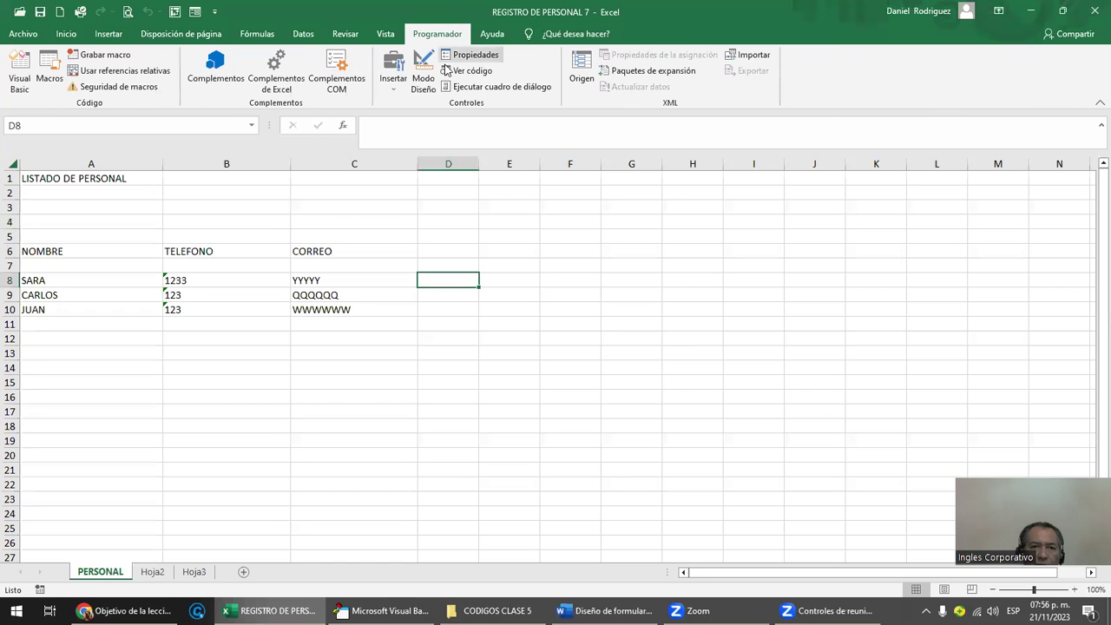
left_click(397, 94)
left_click(387, 119)
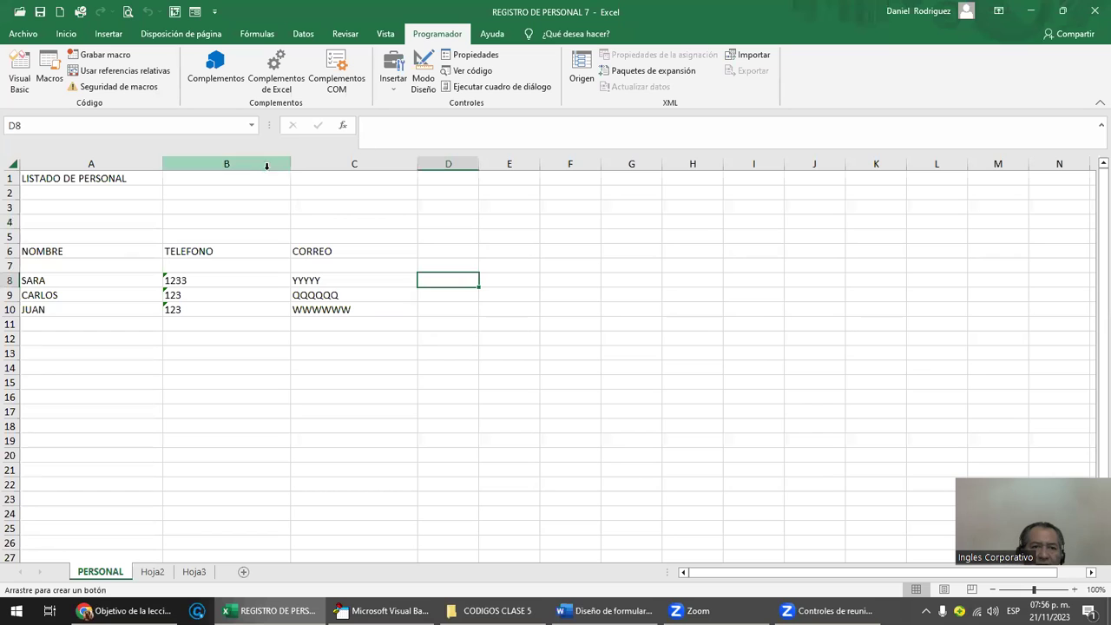
left_click_drag(250, 180, 372, 216)
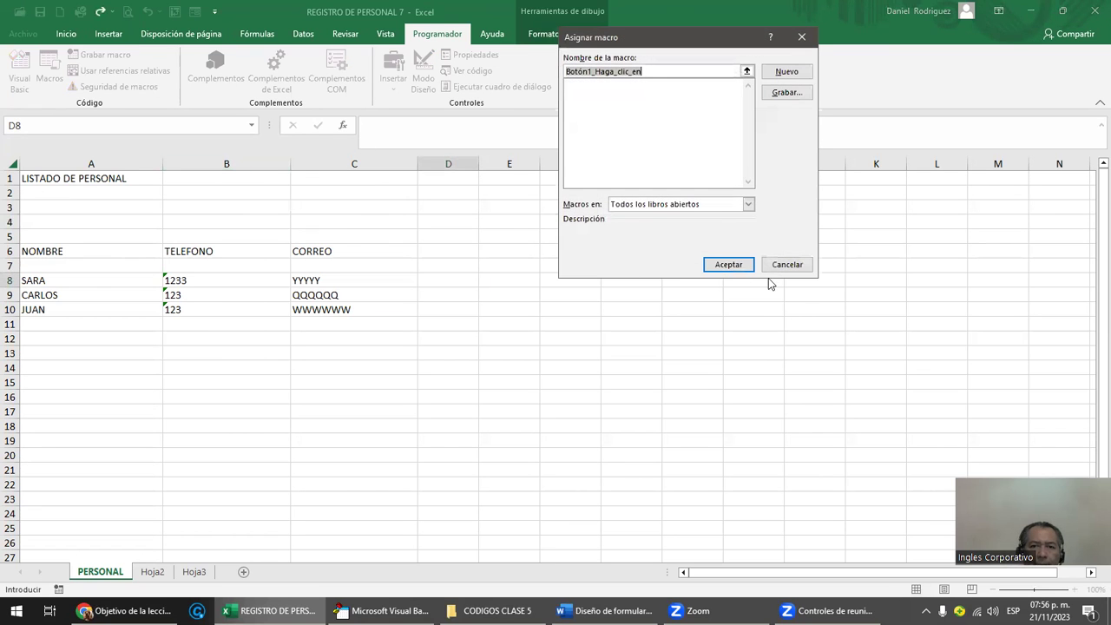
Step: Dismiss the macro dialog and relabel the button 'ACTIVAR FORMULARIO REGITRO DE PERSONAL'
left_click(784, 262)
left_click(436, 252)
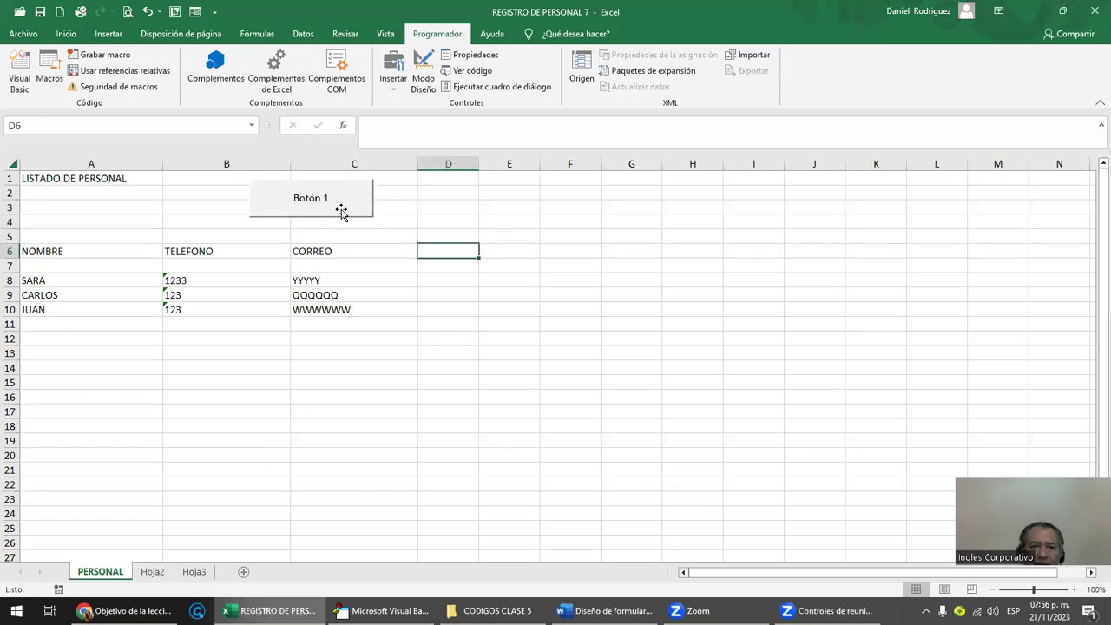
right_click(313, 198)
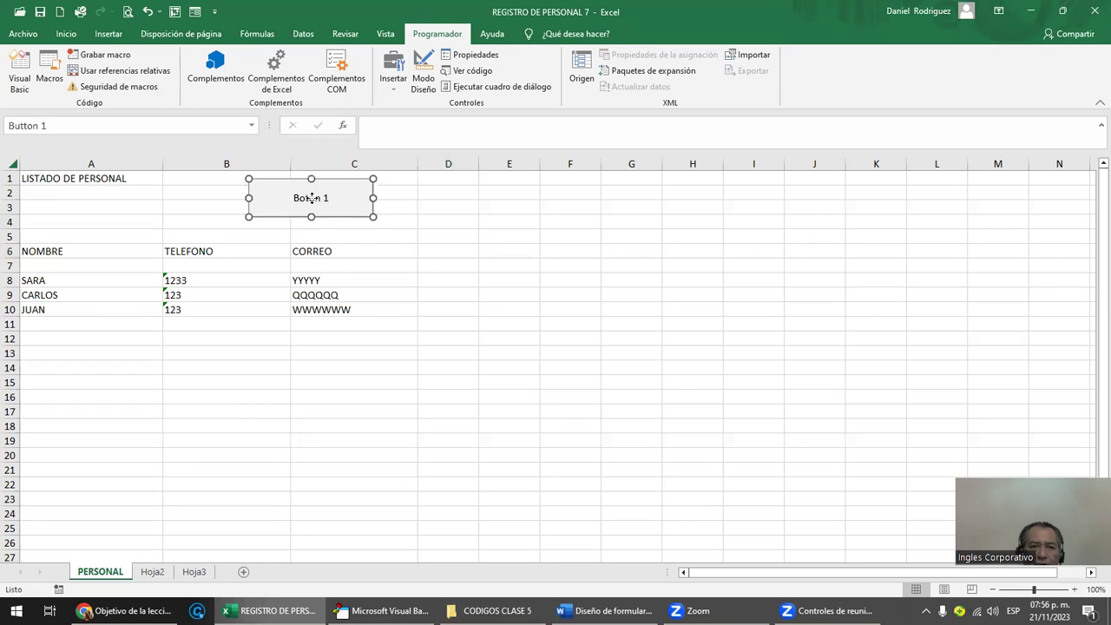
left_click(298, 199)
key("Delete")
key("Delete")
key("Delete")
key("Delete")
key("Delete")
key("Delete")
key("Delete")
type("ACTIVAR")
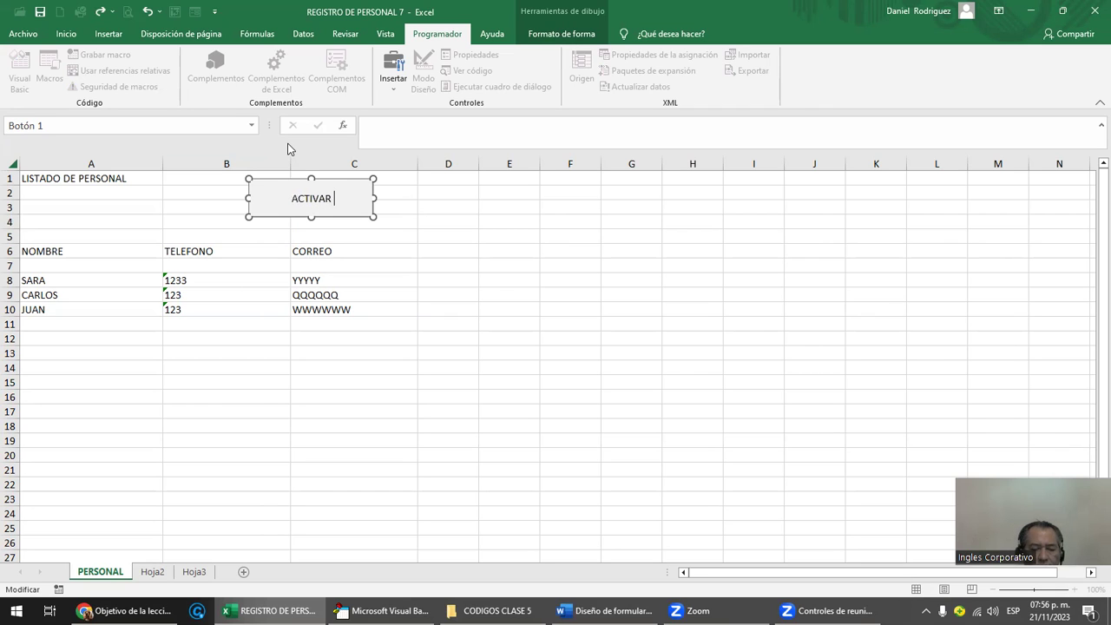
type("FORMULARIO")
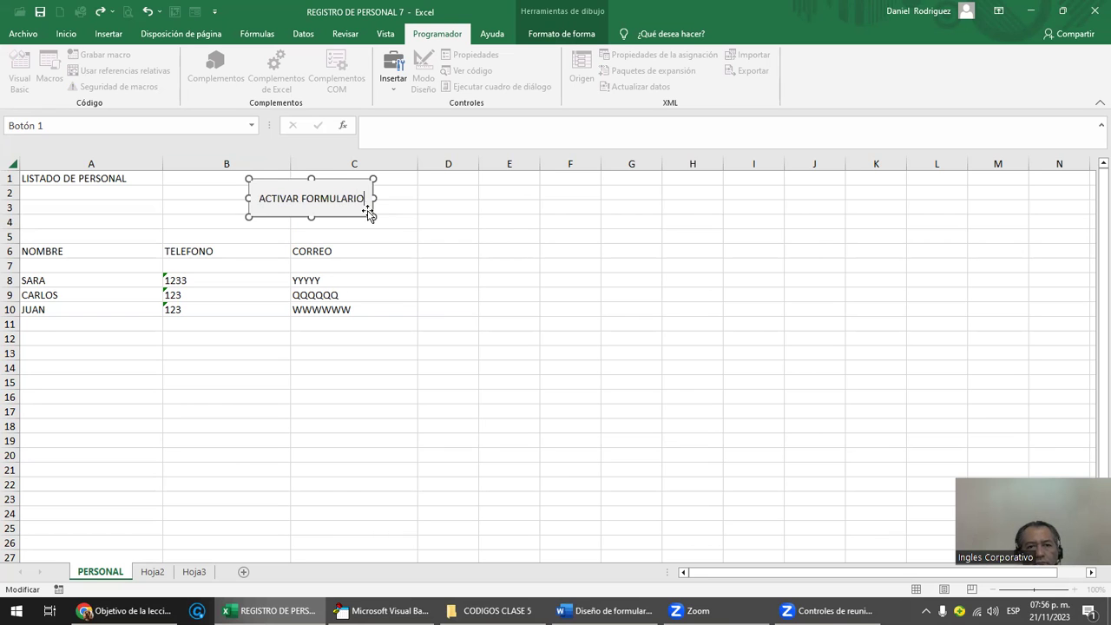
left_click_drag(373, 199, 433, 198)
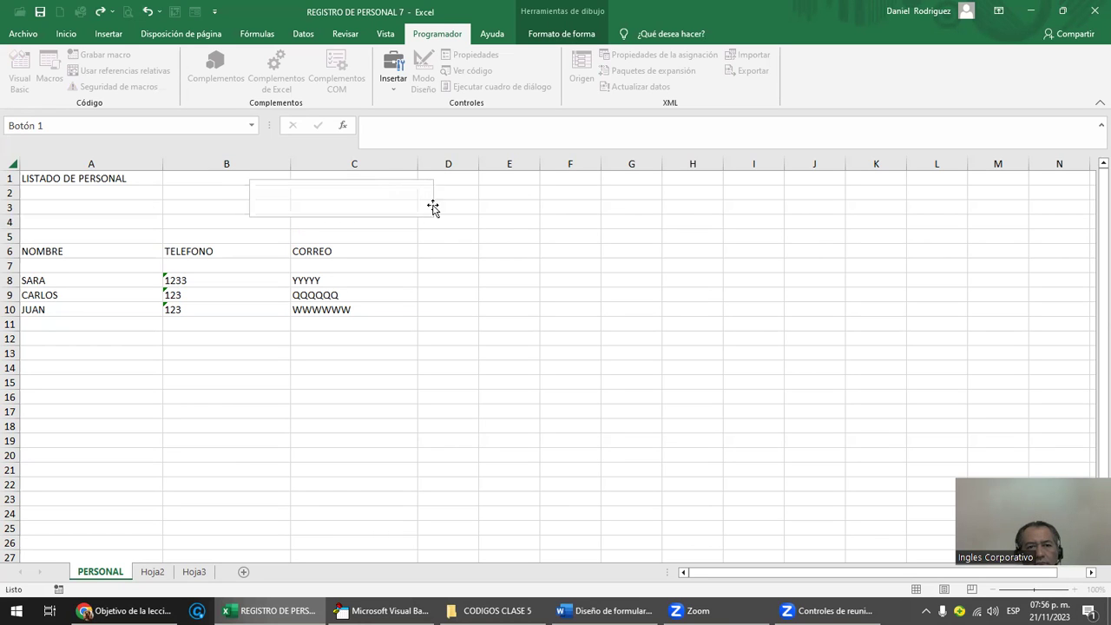
left_click(391, 202)
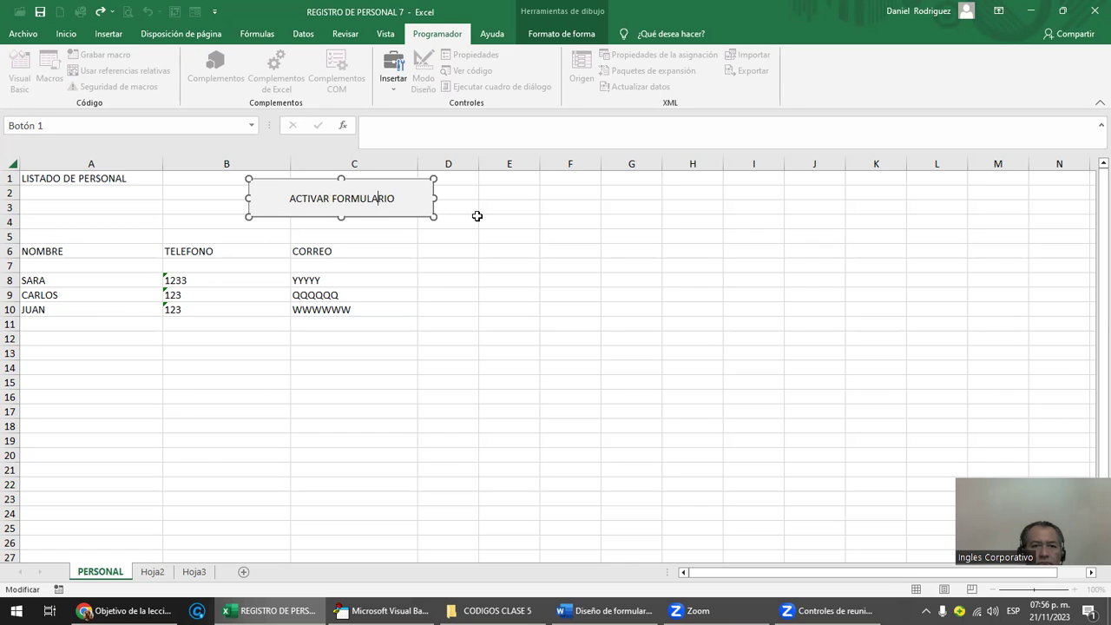
type("REGITRO ")
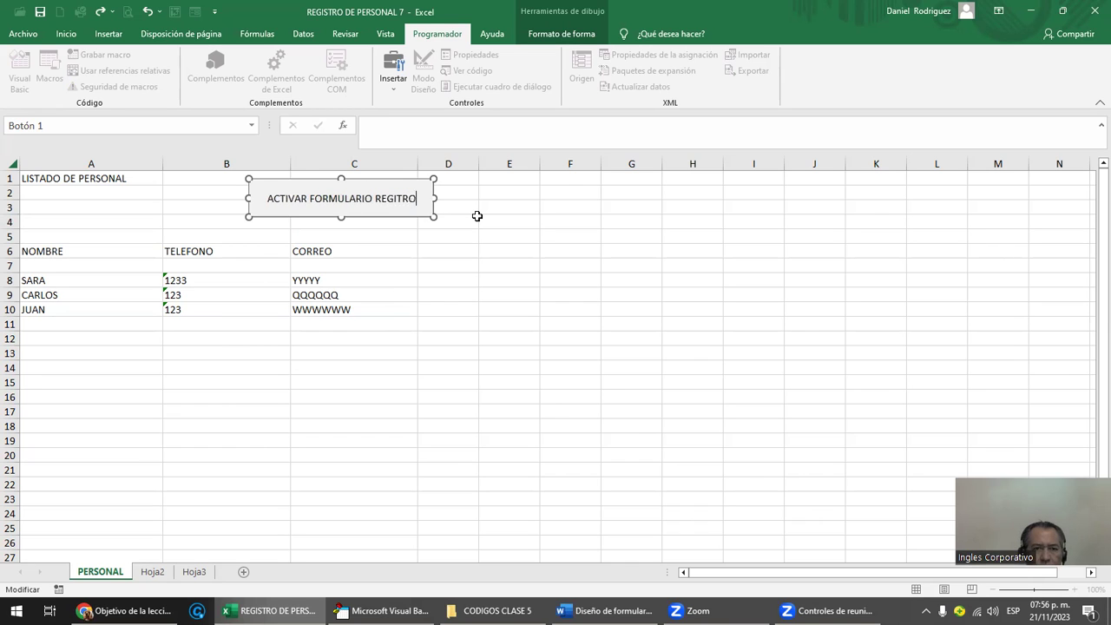
type("DE PERSONAL")
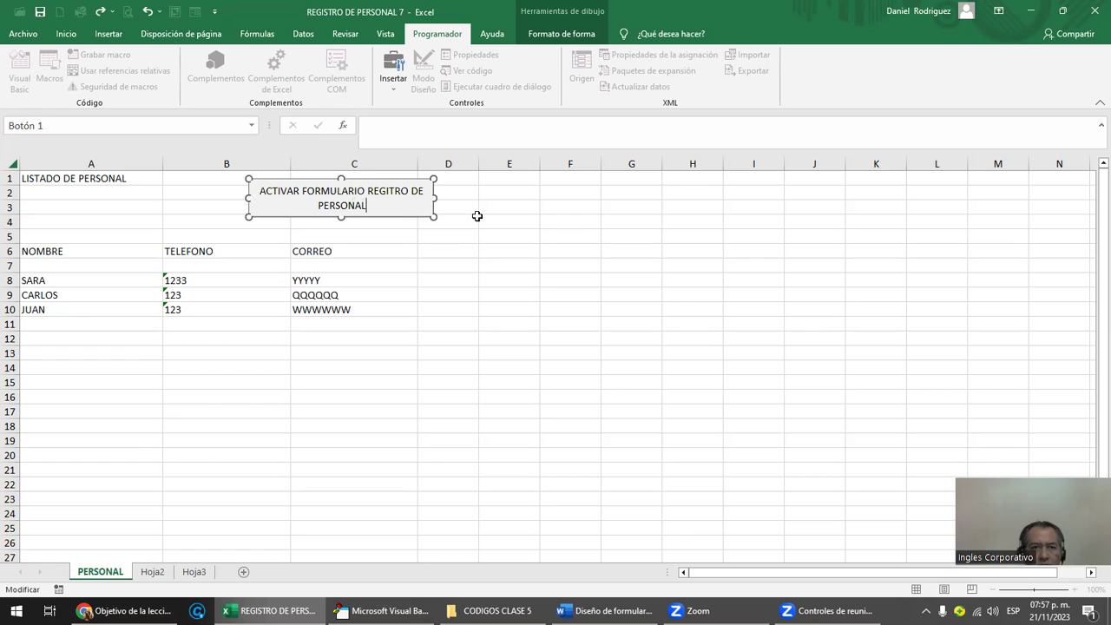
left_click(435, 199)
Step: Enlarge the button and move it over cells B1:C4 above the table
left_click_drag(436, 199, 467, 208)
left_click_drag(358, 218, 356, 224)
left_click_drag(469, 201, 501, 201)
left_click(493, 327)
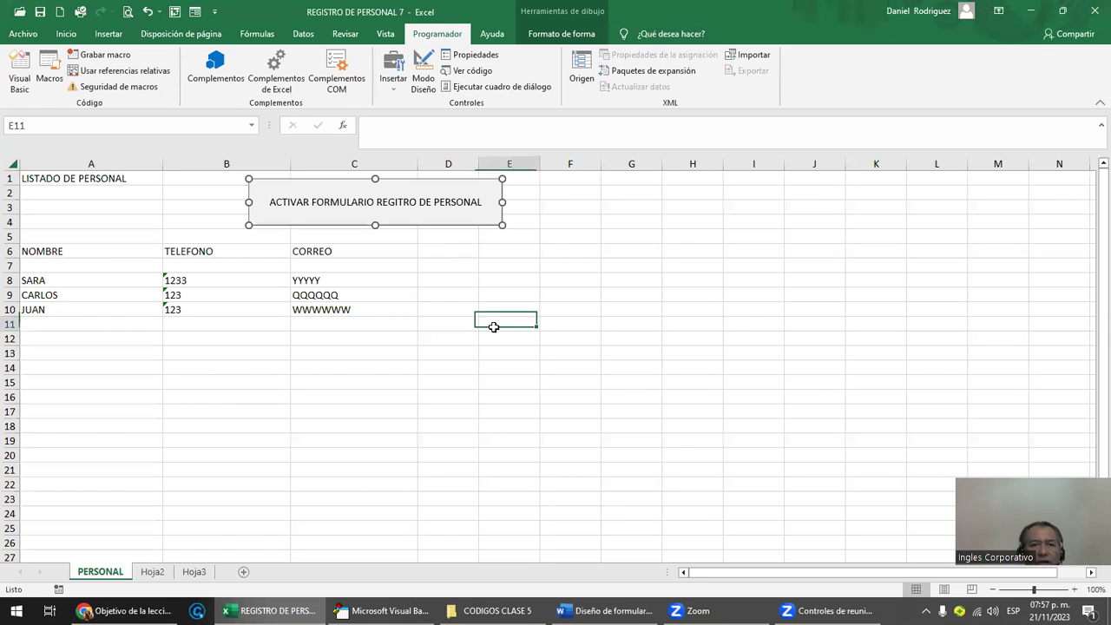
left_click(366, 214, "ctrl")
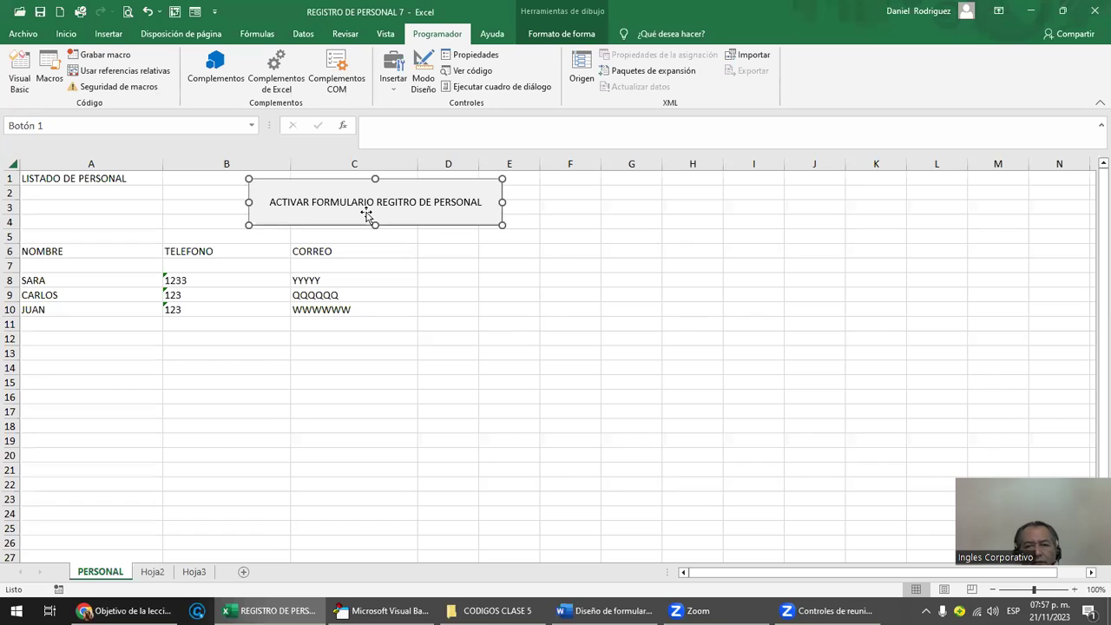
left_click_drag(305, 181, 244, 185)
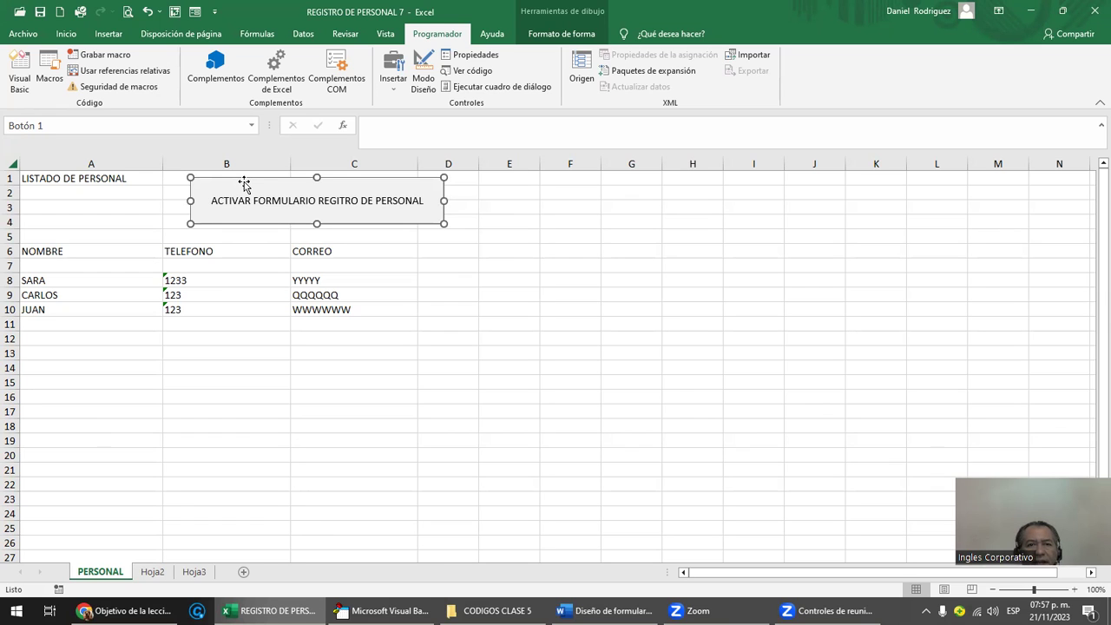
left_click(502, 350)
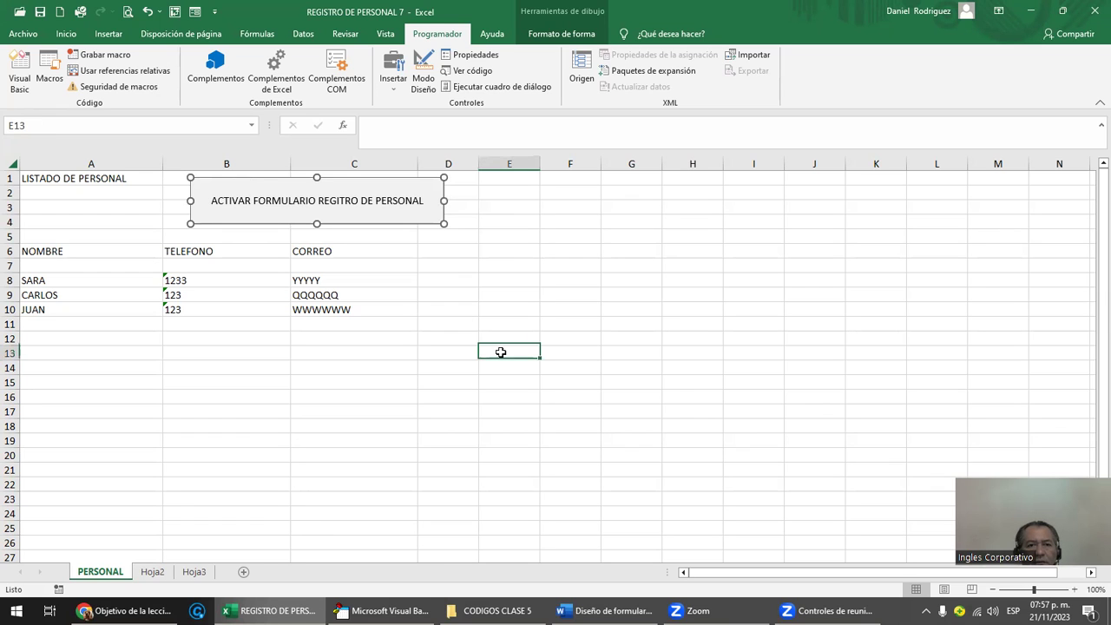
Step: Check the button and table rows 6–18, then return to the VBA editor with Alt+F11
left_click(343, 187)
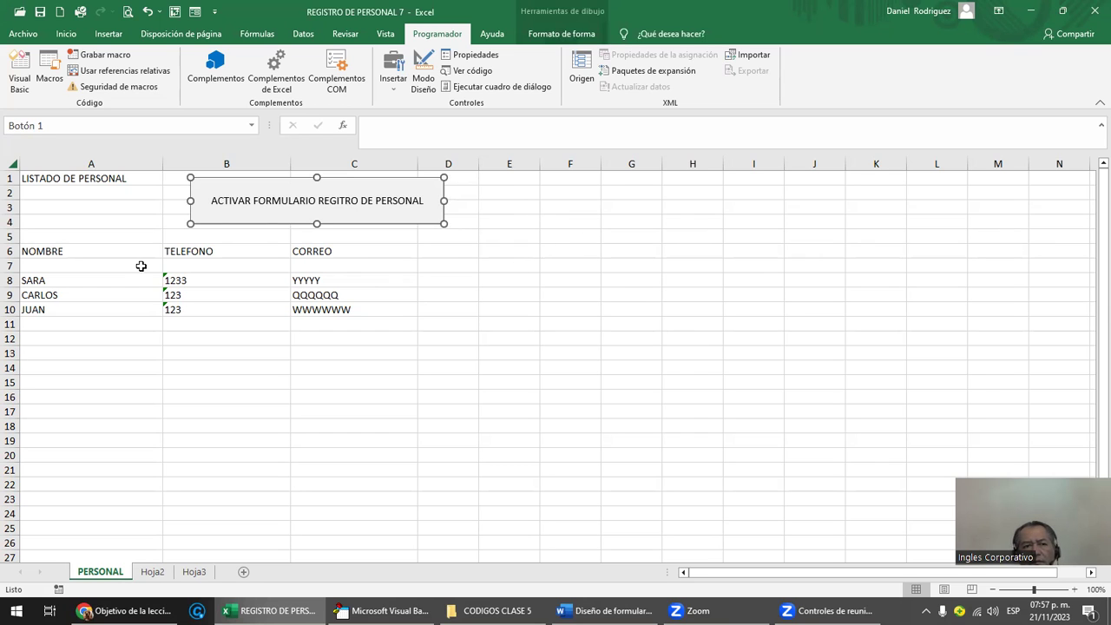
left_click(11, 253)
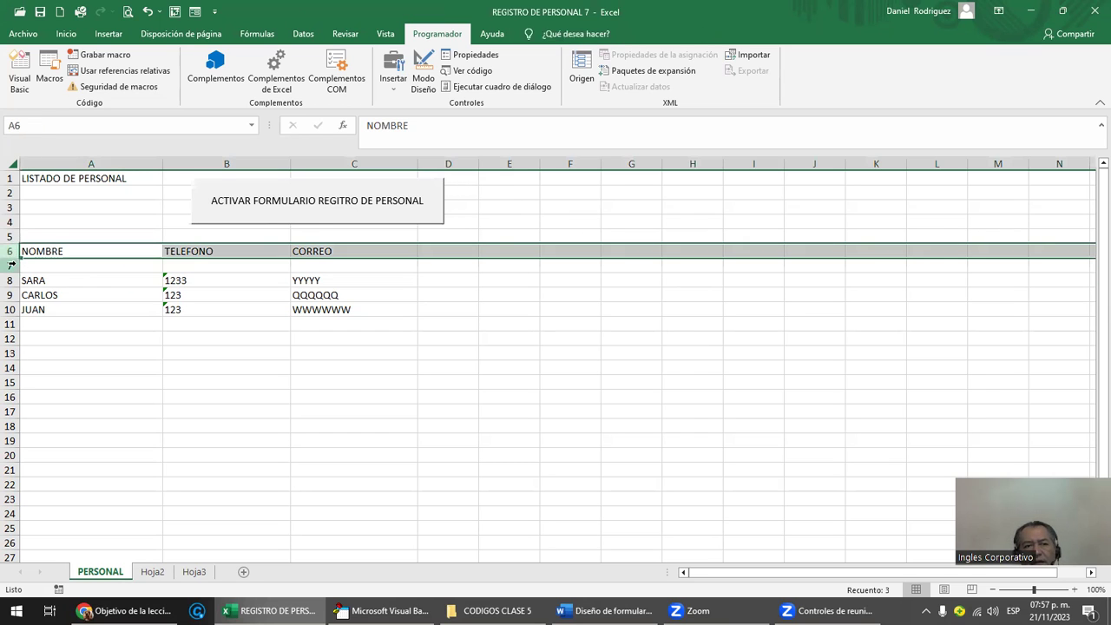
left_click_drag(11, 266, 23, 419)
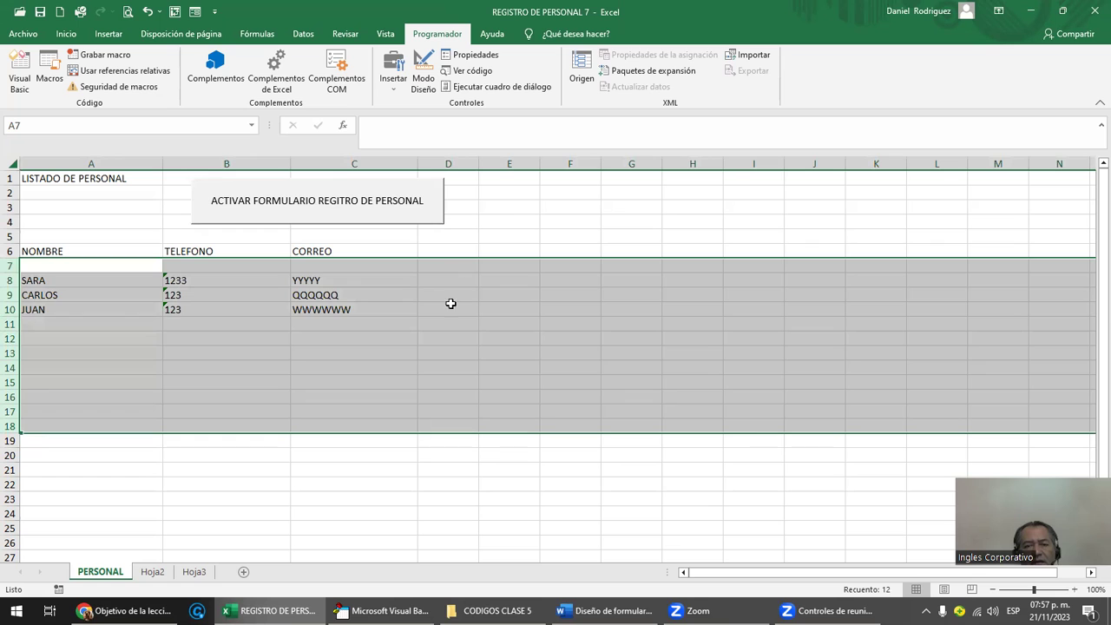
left_click(529, 220)
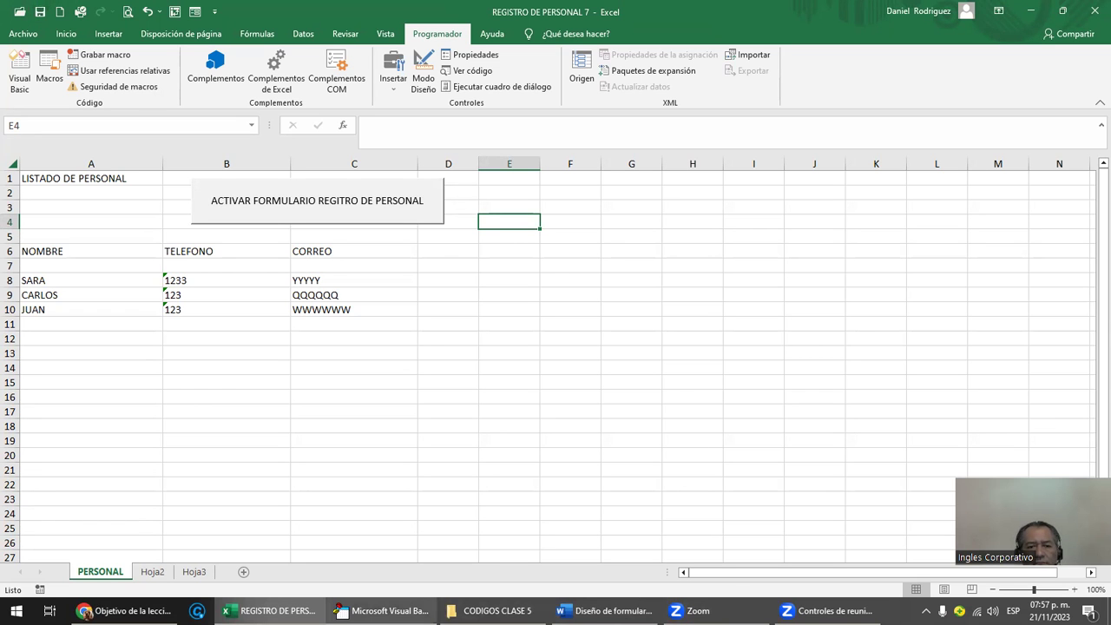
mouse_move(278, 611)
key("alt+F11")
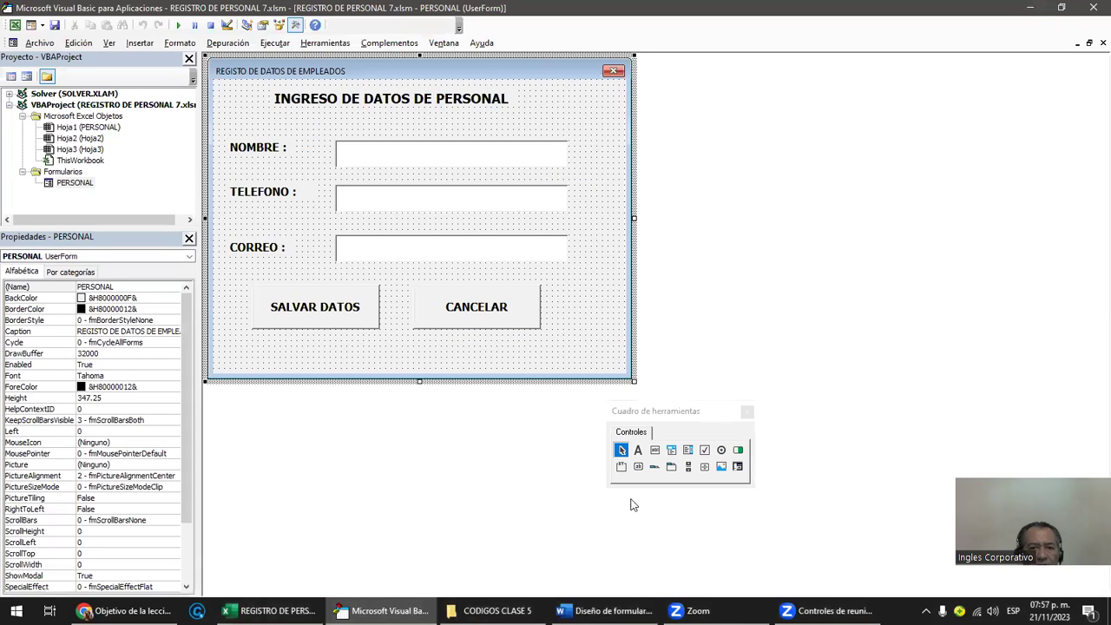
Step: In the Chrome course, go to the next lesson on using form control buttons
left_click(108, 604)
scroll(460, 349, "down", 1)
scroll(460, 349, "down", 1)
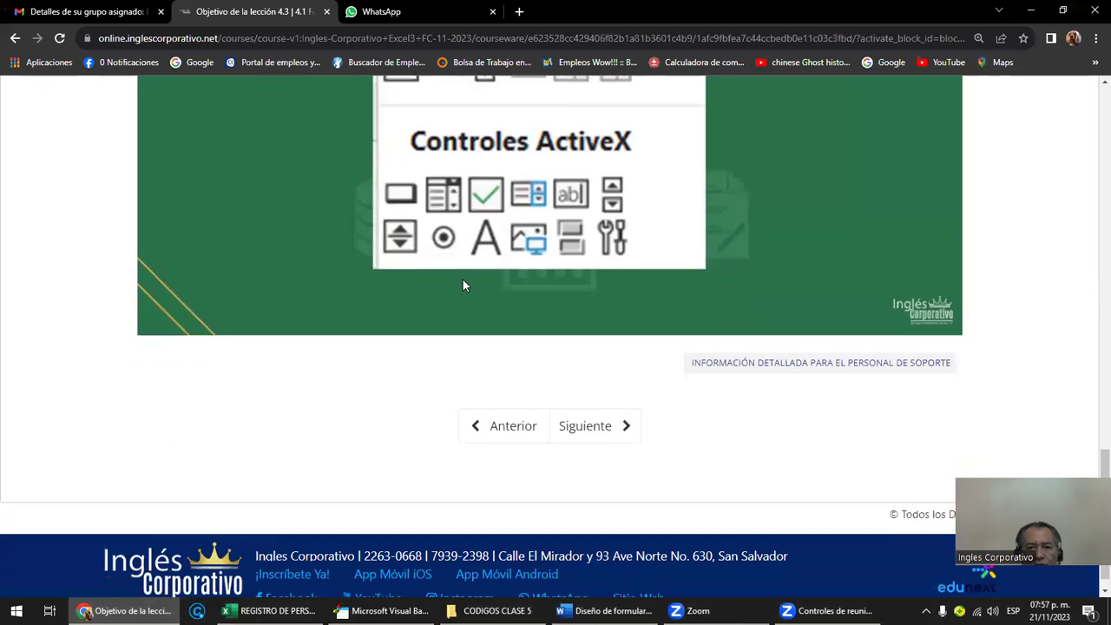
left_click(589, 441)
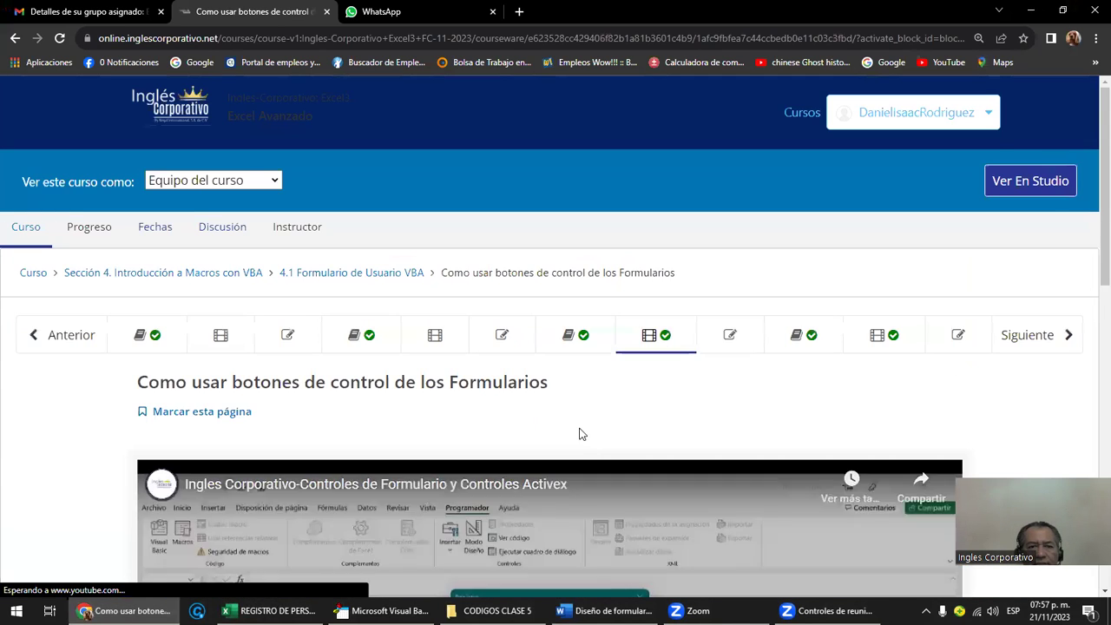
scroll(582, 434, "down", 2)
scroll(582, 434, "down", 2)
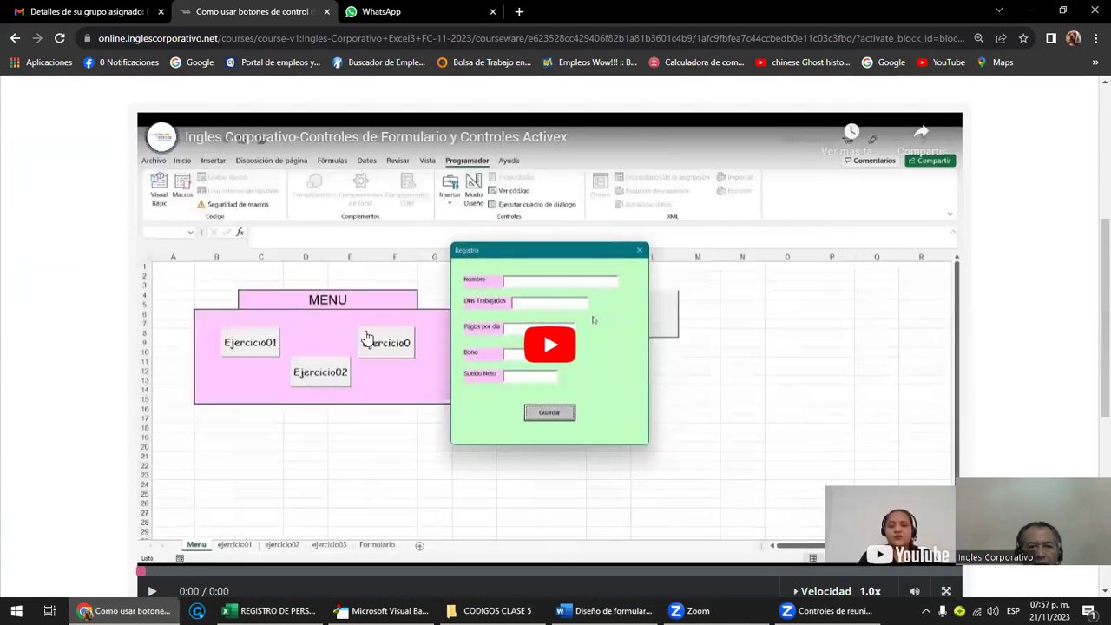
scroll(609, 477, "down", 2)
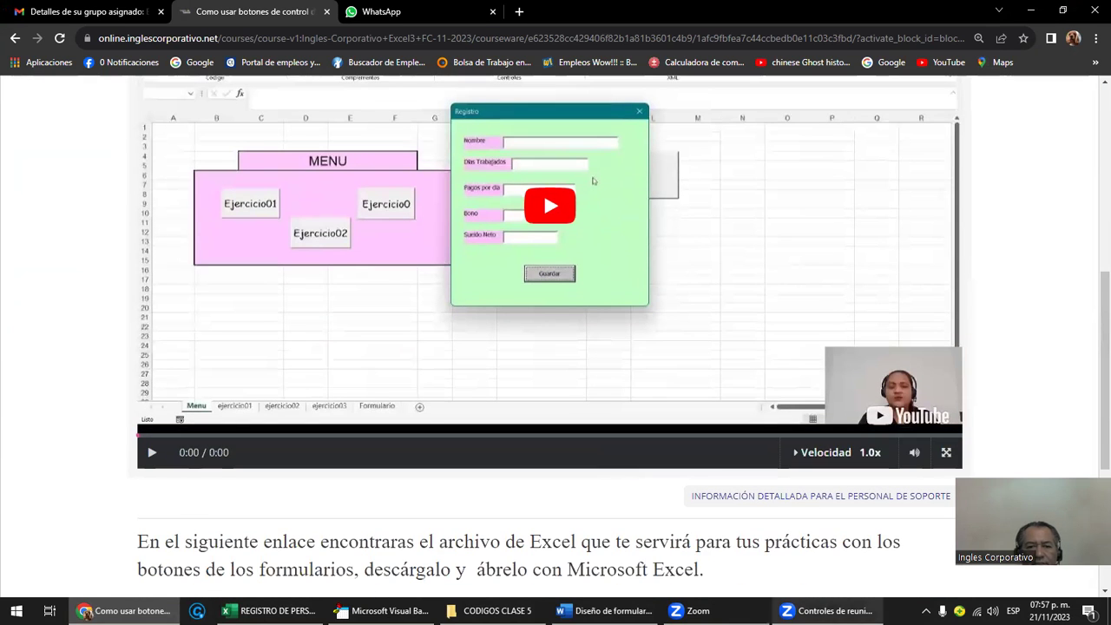
Step: Bring the Word document of form code back into view at the ComboBox1_Change routine
key("alt+Tab")
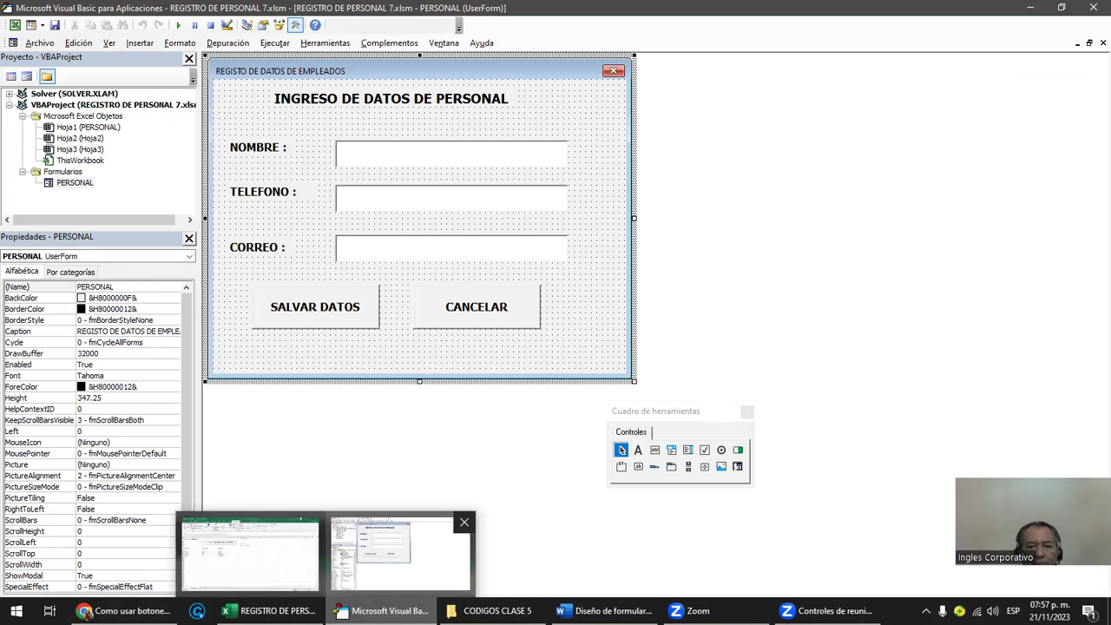
key("alt+Tab")
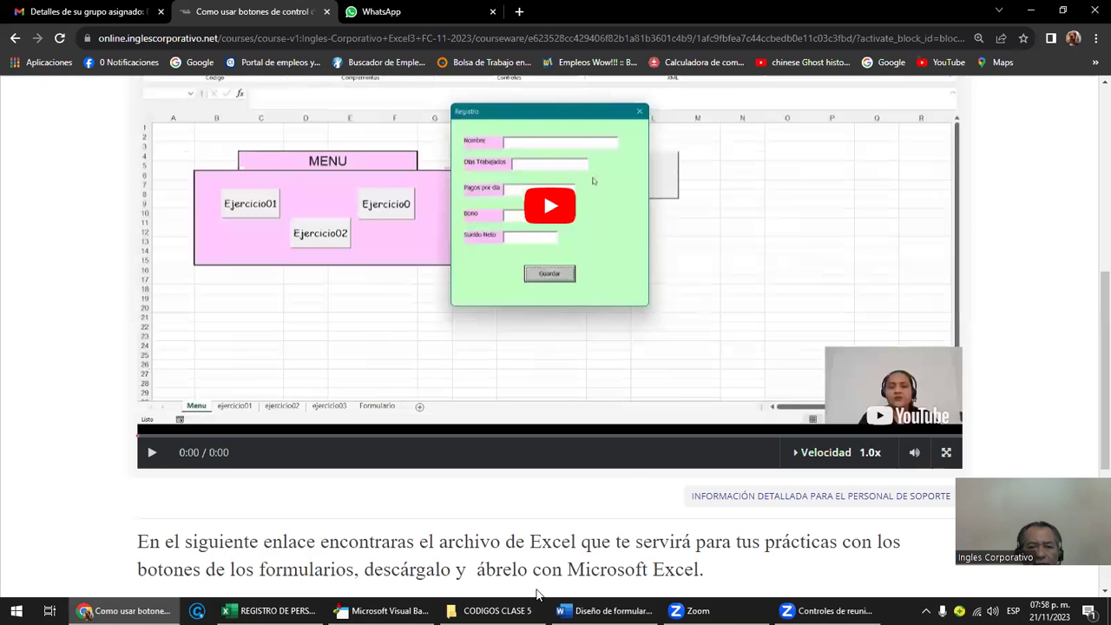
left_click(573, 611)
scroll(532, 379, "down", 4)
scroll(532, 379, "down", 3)
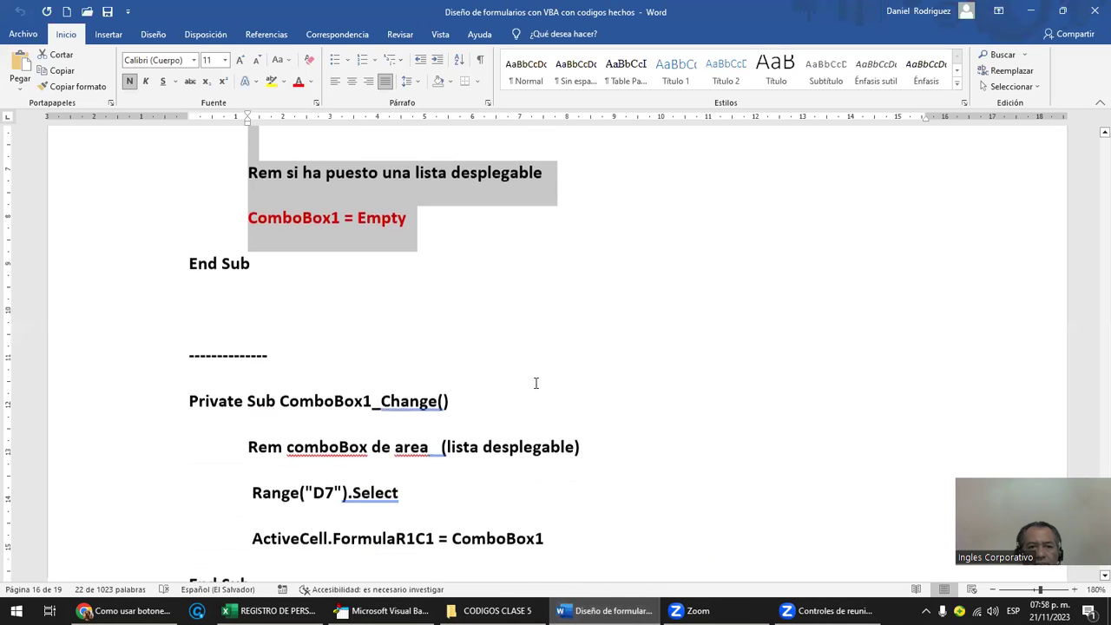
scroll(535, 383, "down", 1)
scroll(536, 383, "down", 2)
scroll(538, 382, "down", 2)
scroll(538, 382, "down", 2)
scroll(538, 382, "down", 1)
scroll(539, 382, "down", 2)
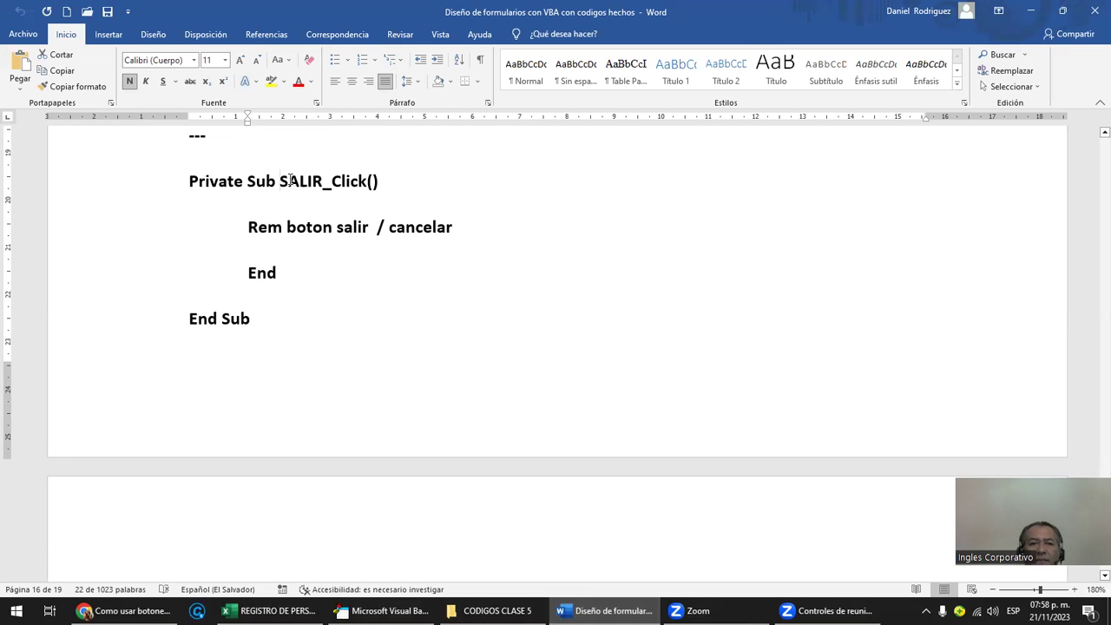
left_click_drag(290, 181, 409, 249)
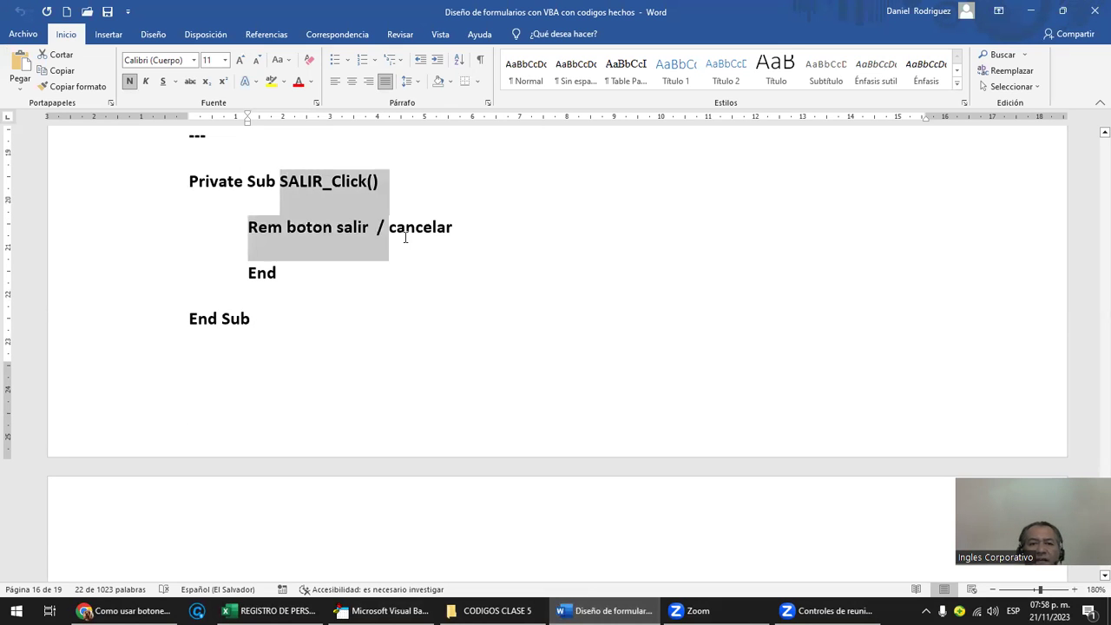
left_click(310, 280)
scroll(309, 272, "down", 3)
scroll(310, 273, "down", 1)
scroll(310, 272, "down", 1)
scroll(311, 273, "down", 1)
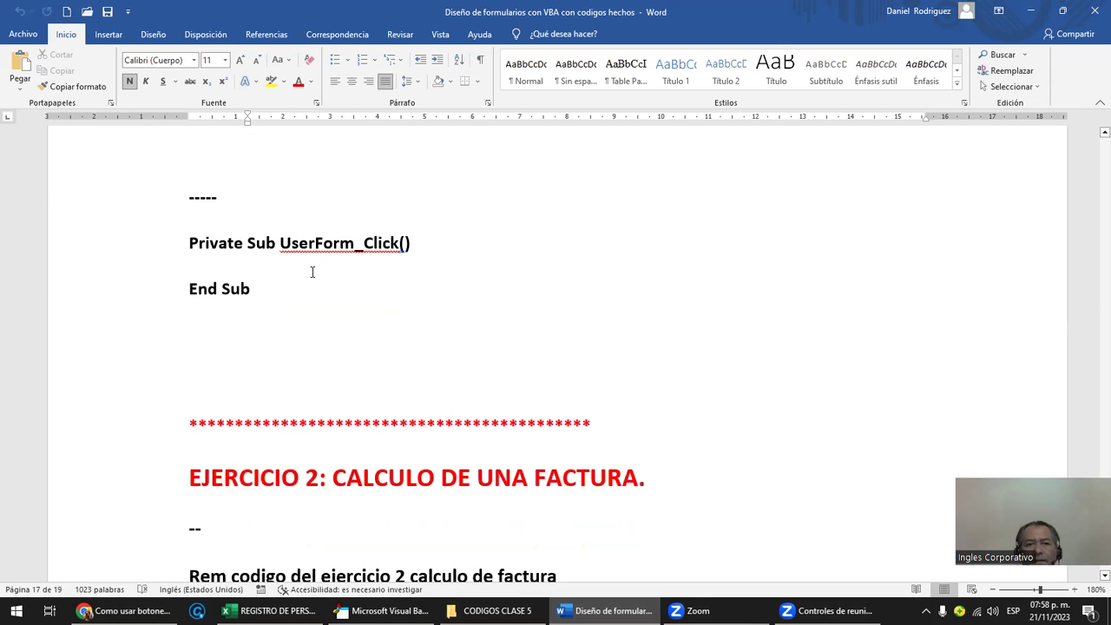
scroll(313, 271, "down", 1)
scroll(313, 271, "down", 2)
scroll(312, 271, "up", 1)
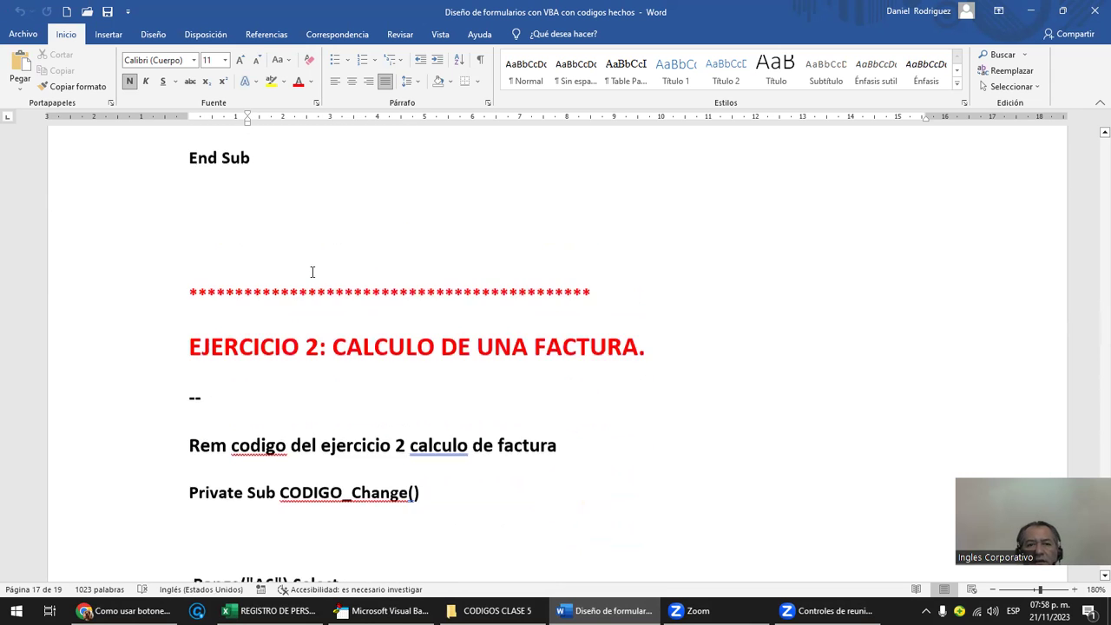
scroll(313, 272, "up", 2)
scroll(330, 329, "up", 3)
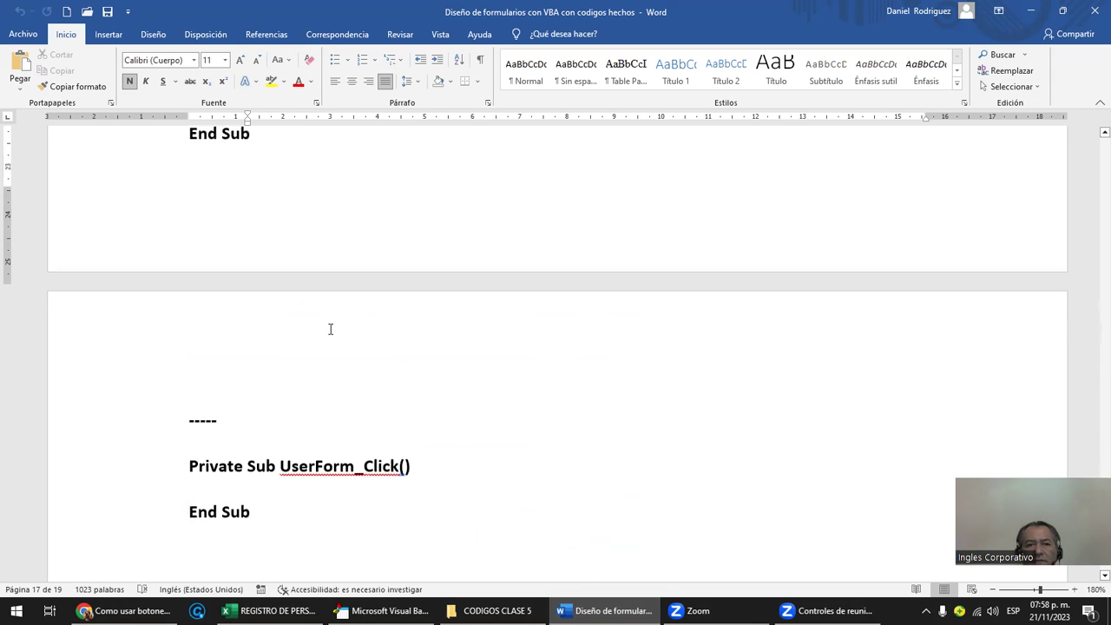
scroll(329, 329, "down", 1)
scroll(329, 329, "down", 2)
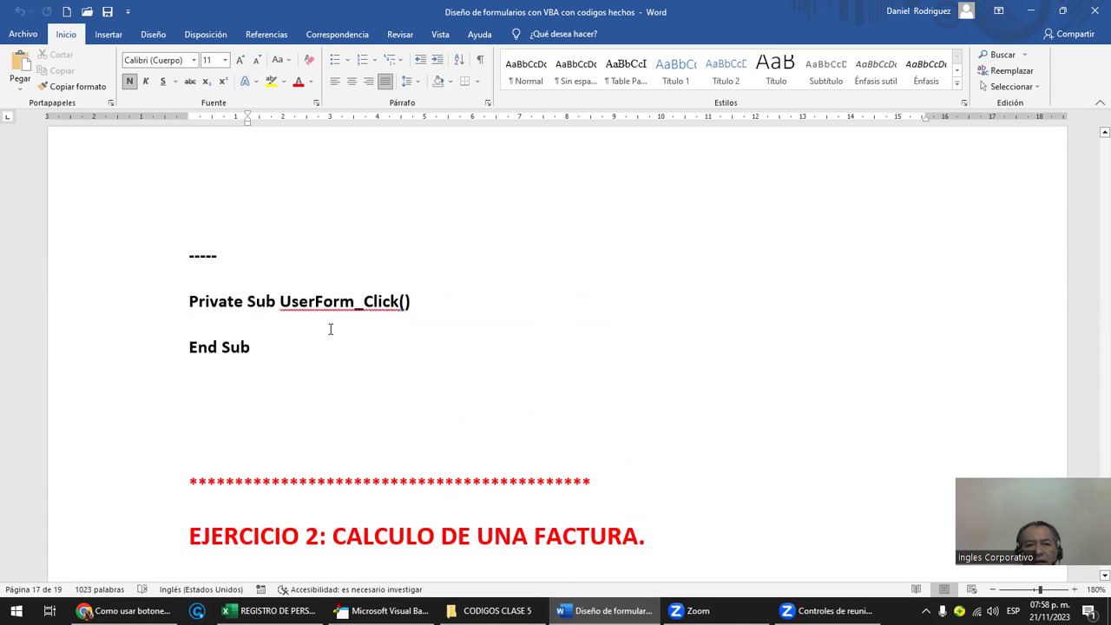
left_click(185, 347)
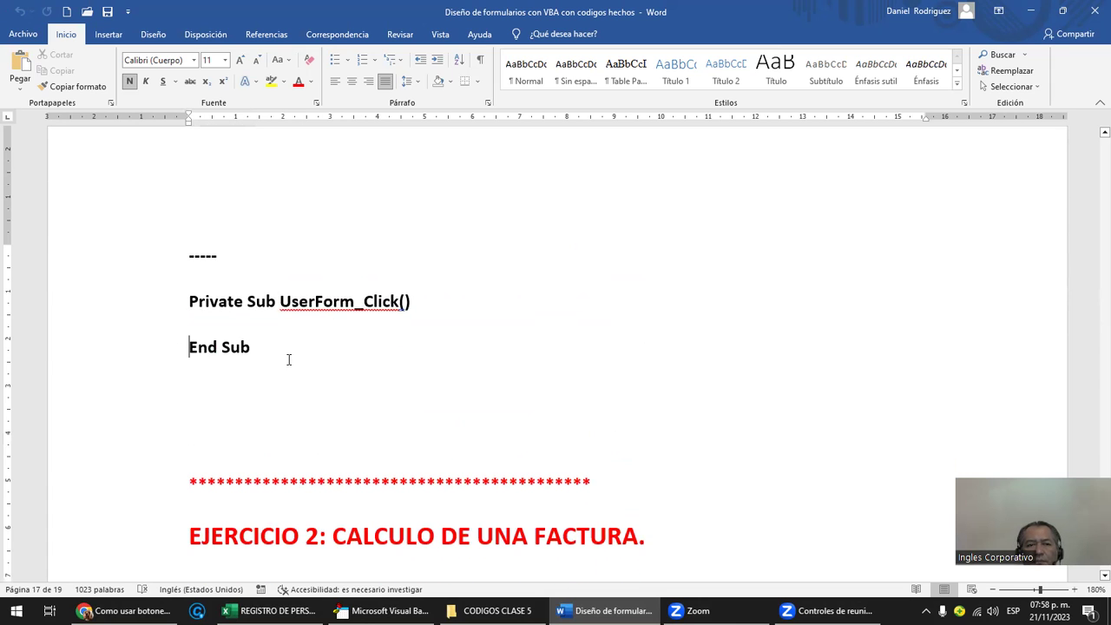
scroll(262, 349, "up", 2)
scroll(262, 349, "up", 5)
scroll(263, 349, "up", 2)
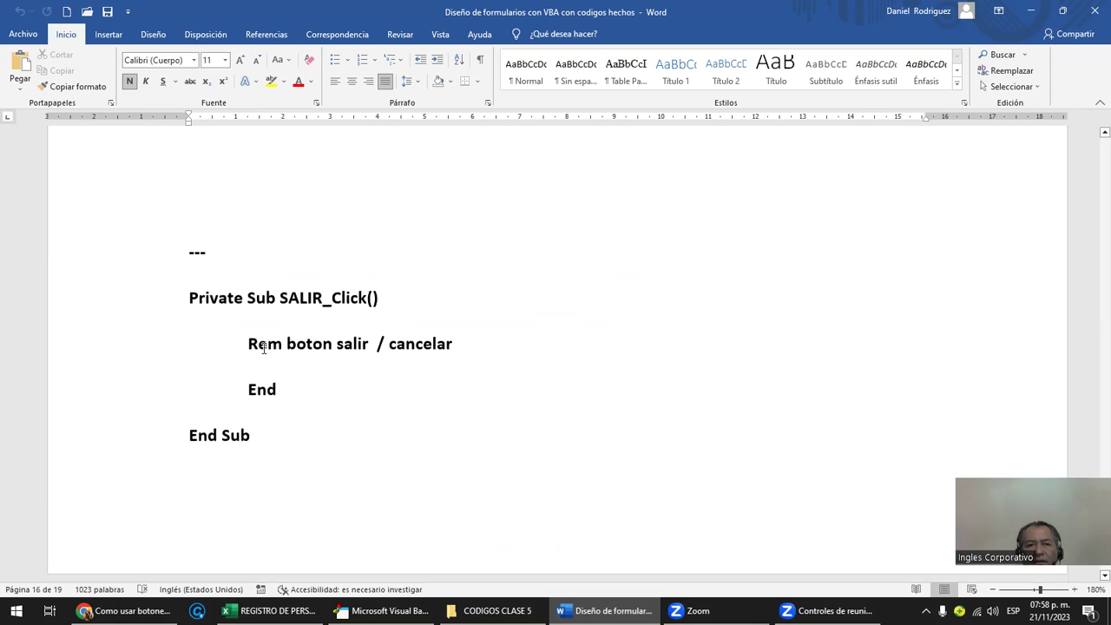
scroll(264, 349, "up", 1)
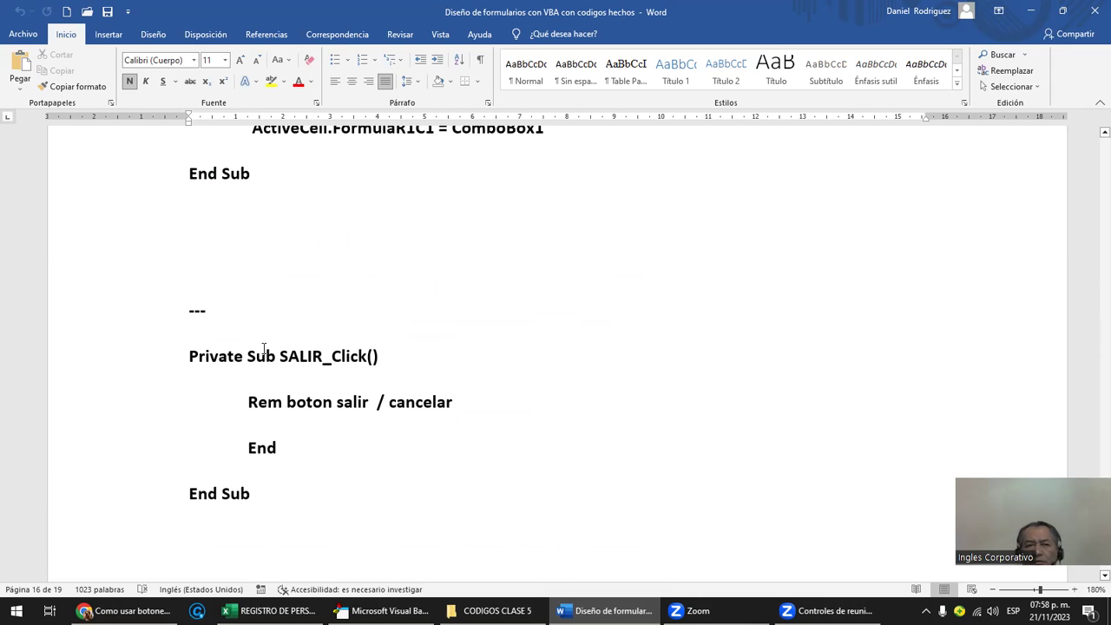
scroll(264, 349, "up", 3)
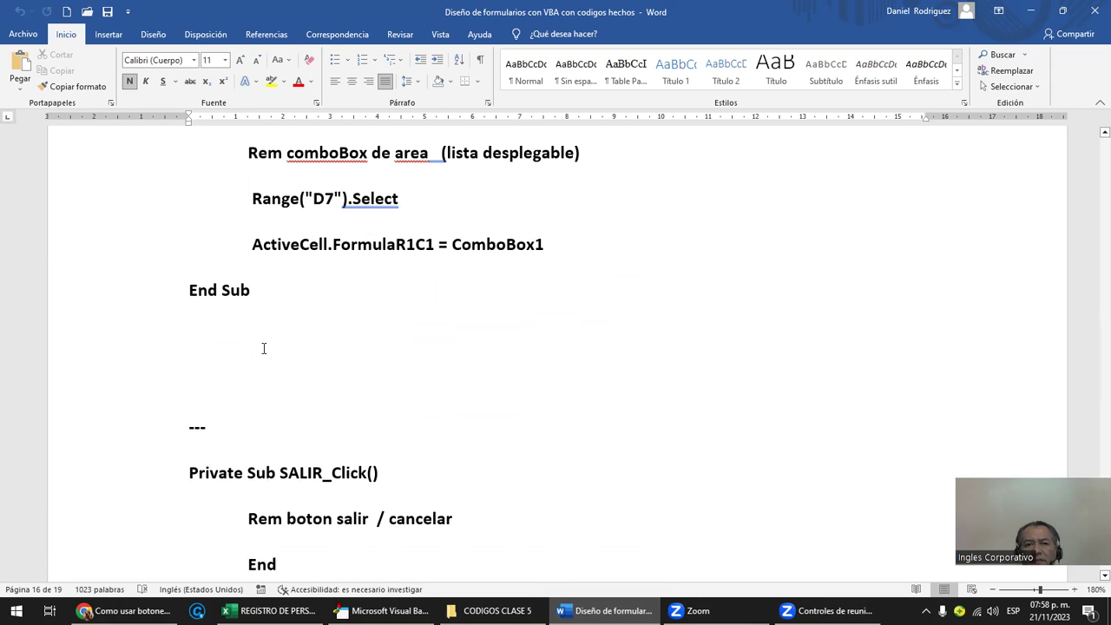
scroll(264, 348, "down", 1)
scroll(264, 348, "down", 8)
scroll(264, 348, "down", 5)
scroll(264, 348, "down", 4)
scroll(264, 348, "down", 1)
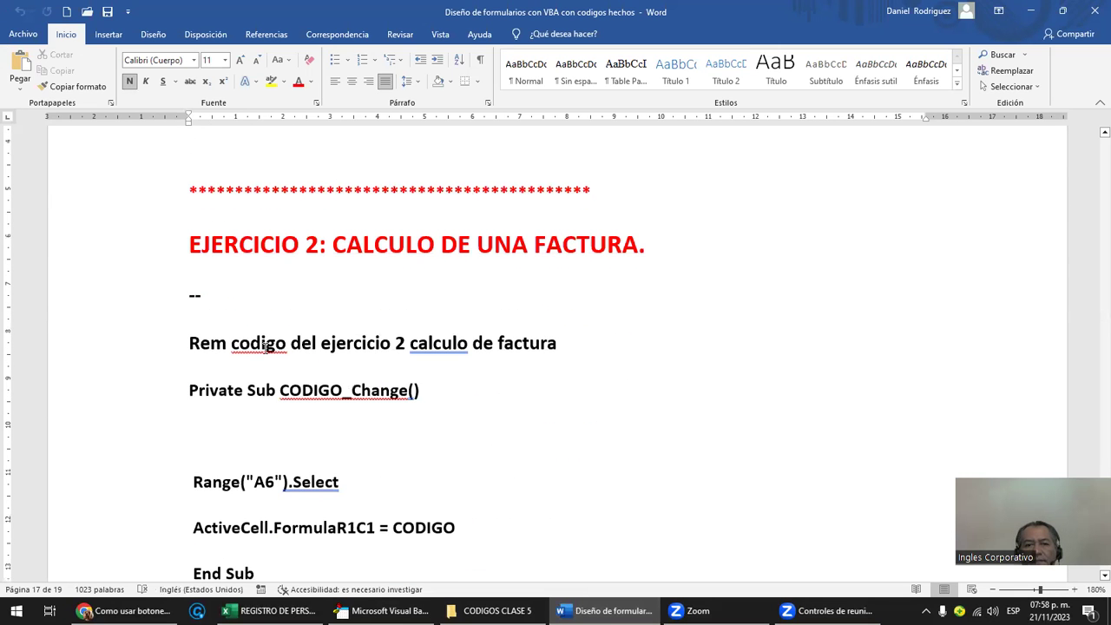
scroll(264, 348, "down", 2)
scroll(264, 348, "down", 1)
left_click(184, 227)
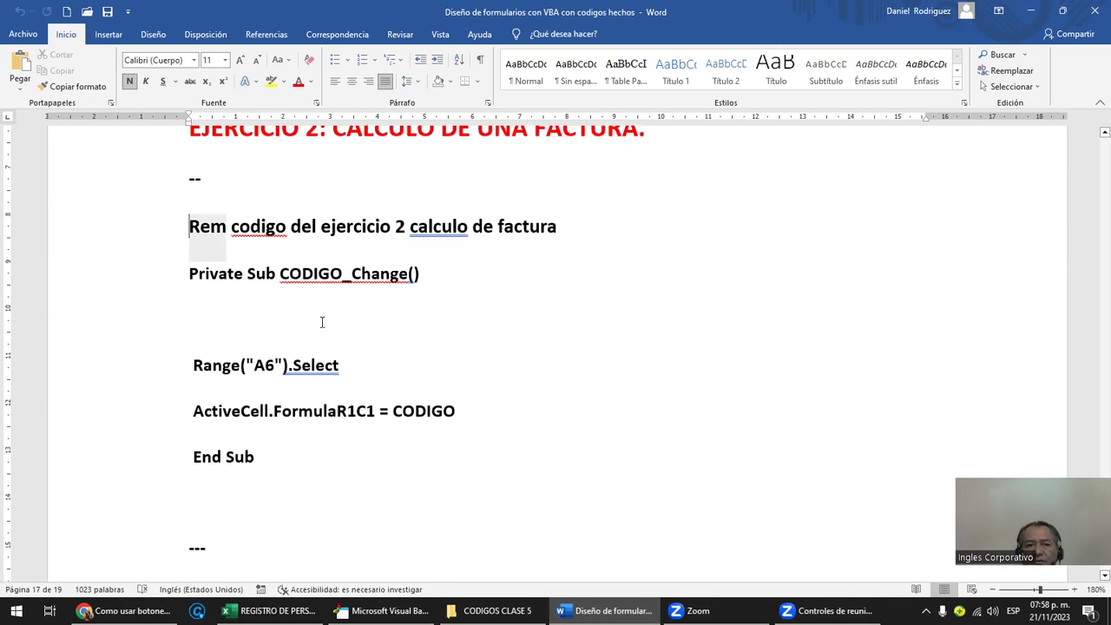
left_click(458, 412, "shift")
left_click(364, 323)
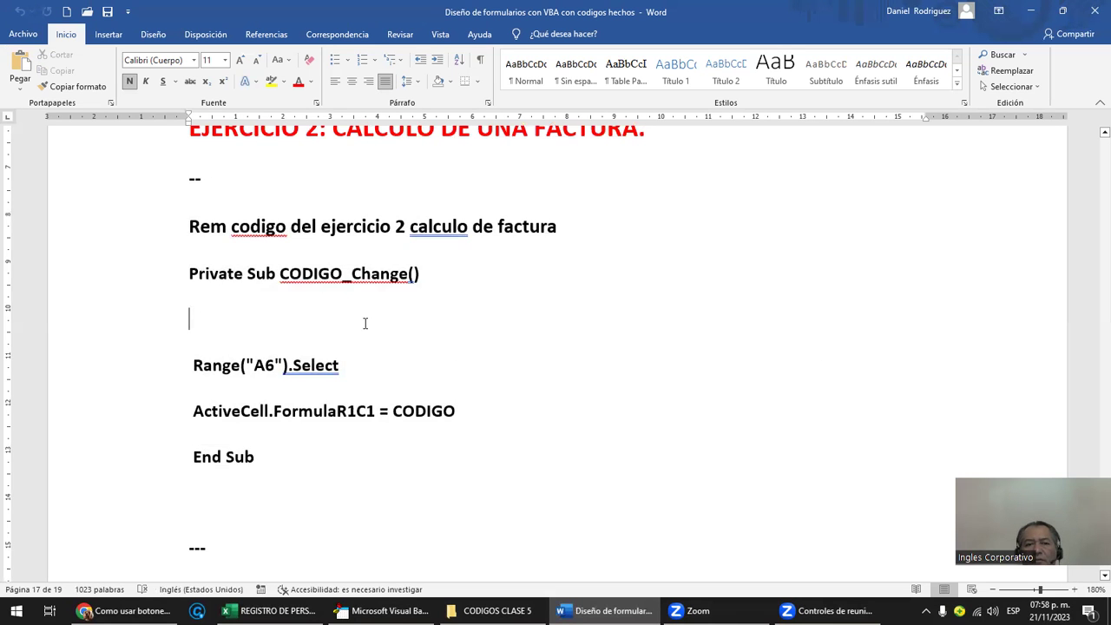
scroll(365, 323, "down", 4)
scroll(364, 323, "down", 2)
scroll(365, 323, "down", 2)
scroll(365, 323, "down", 3)
scroll(364, 323, "down", 3)
scroll(364, 323, "down", 4)
scroll(365, 322, "down", 4)
scroll(364, 323, "down", 1)
scroll(365, 323, "down", 2)
scroll(365, 323, "down", 1)
scroll(365, 323, "down", 1)
scroll(364, 265, "down", 3)
scroll(365, 264, "down", 4)
scroll(369, 265, "down", 3)
scroll(377, 267, "down", 3)
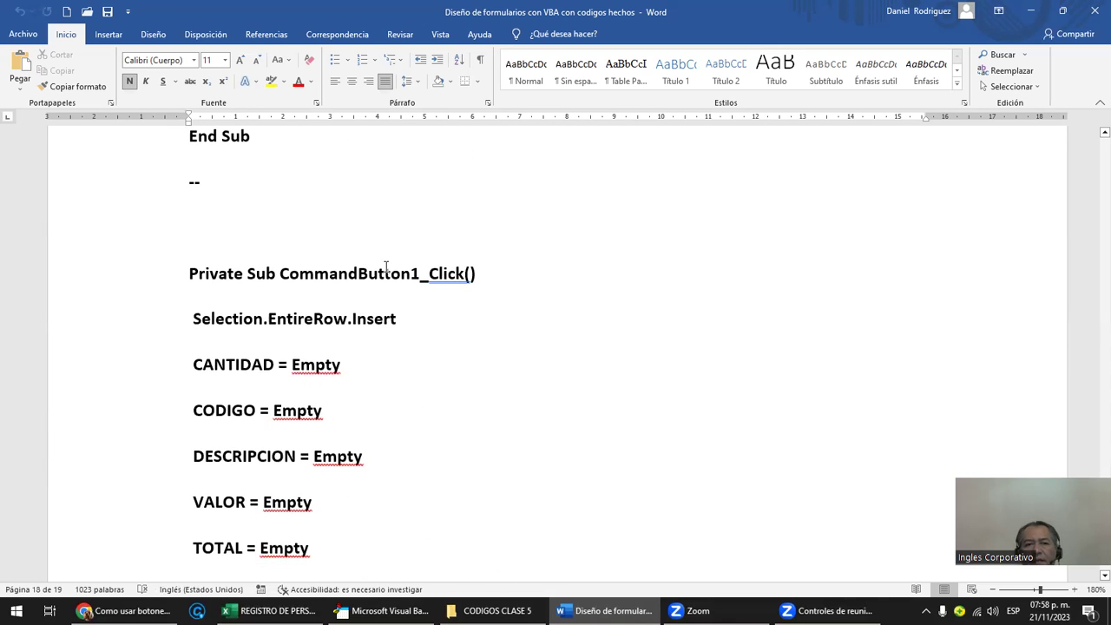
left_click(359, 274)
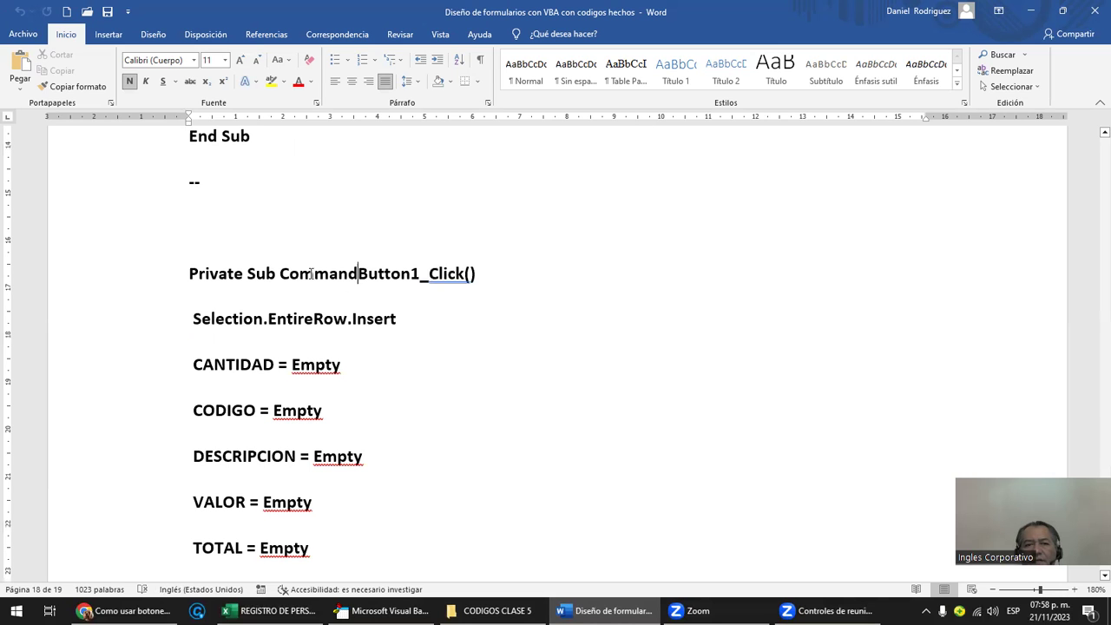
double_click(337, 319)
left_click(172, 325)
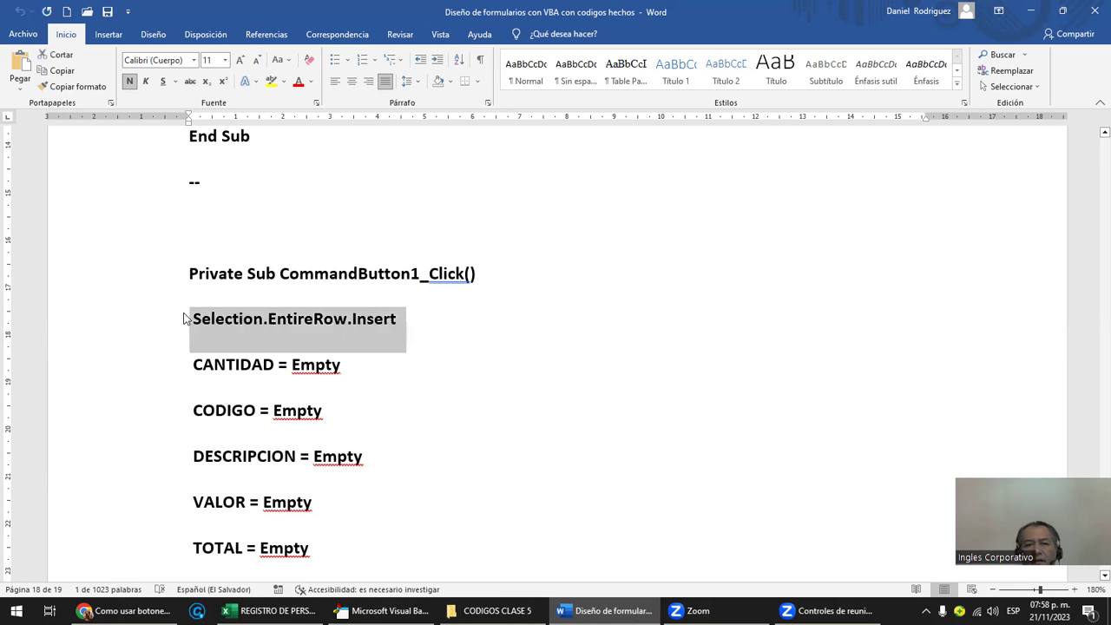
scroll(188, 313, "down", 4)
scroll(189, 313, "down", 2)
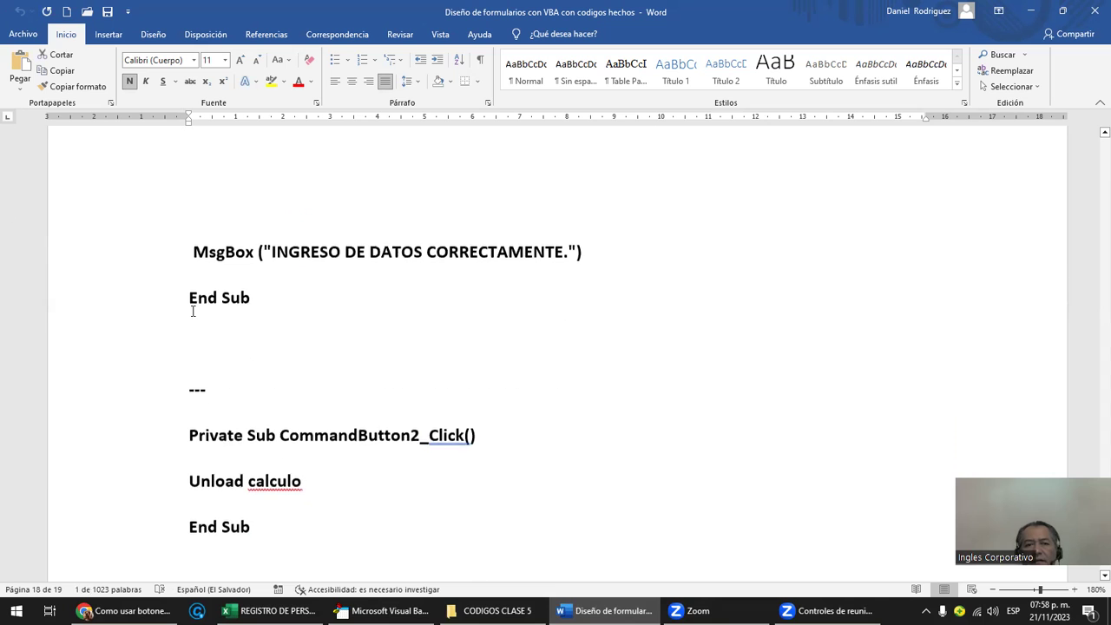
left_click(409, 263)
scroll(407, 263, "down", 2)
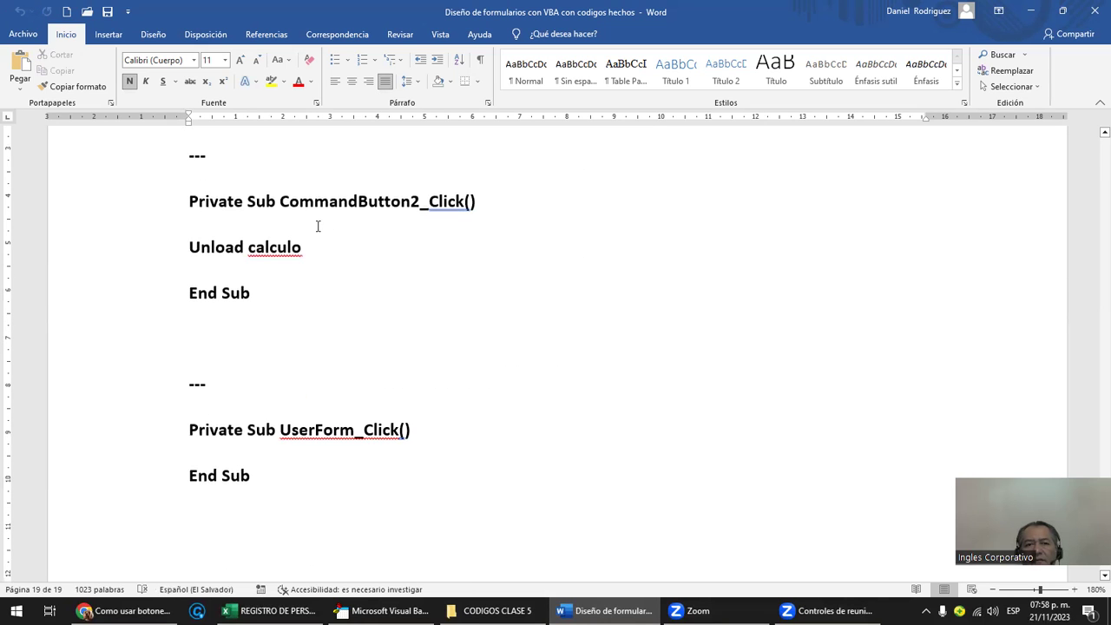
left_click(269, 250)
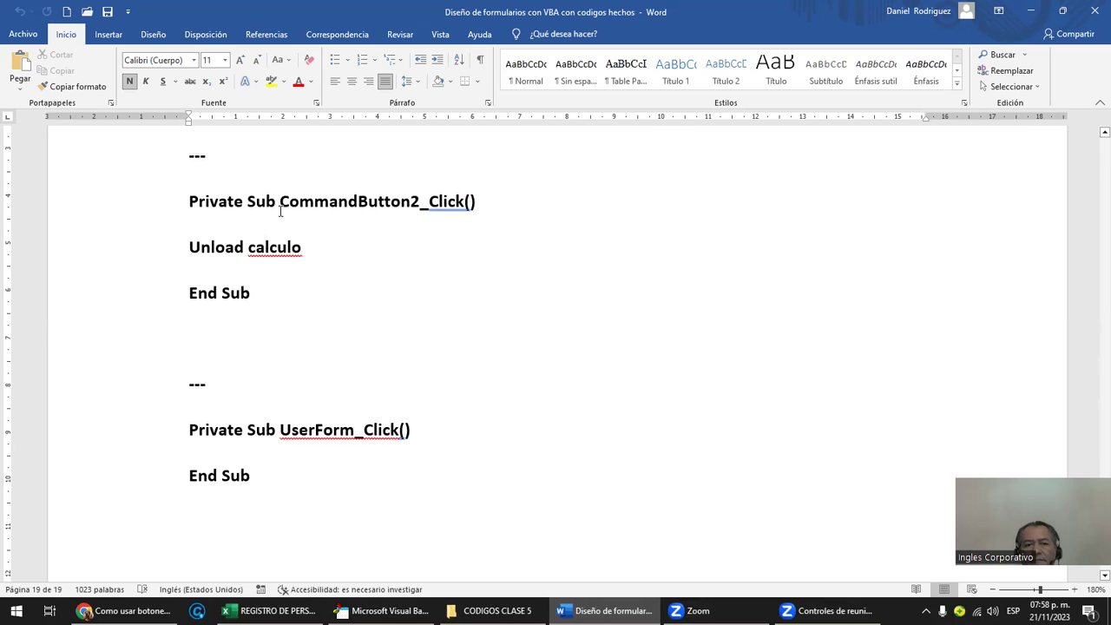
scroll(280, 212, "down", 1)
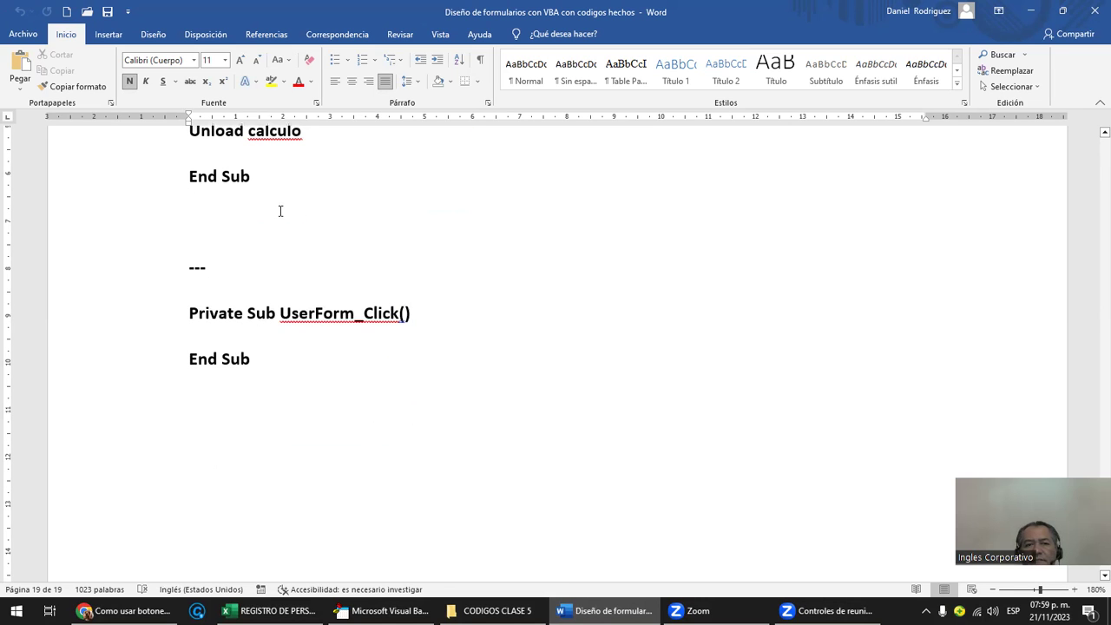
scroll(280, 211, "down", 1)
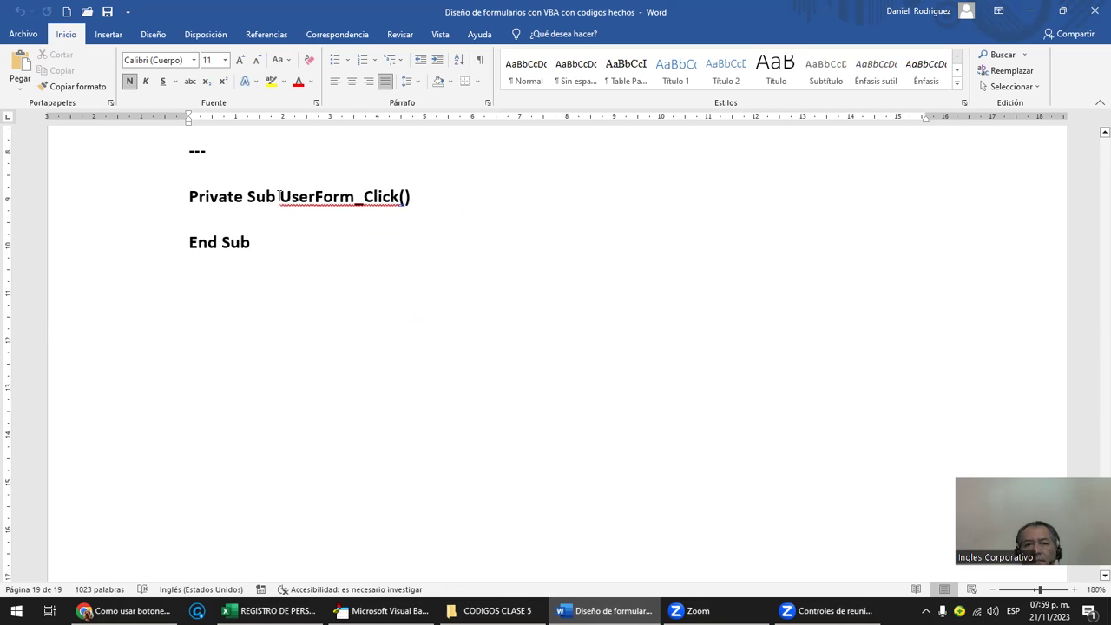
left_click(209, 200)
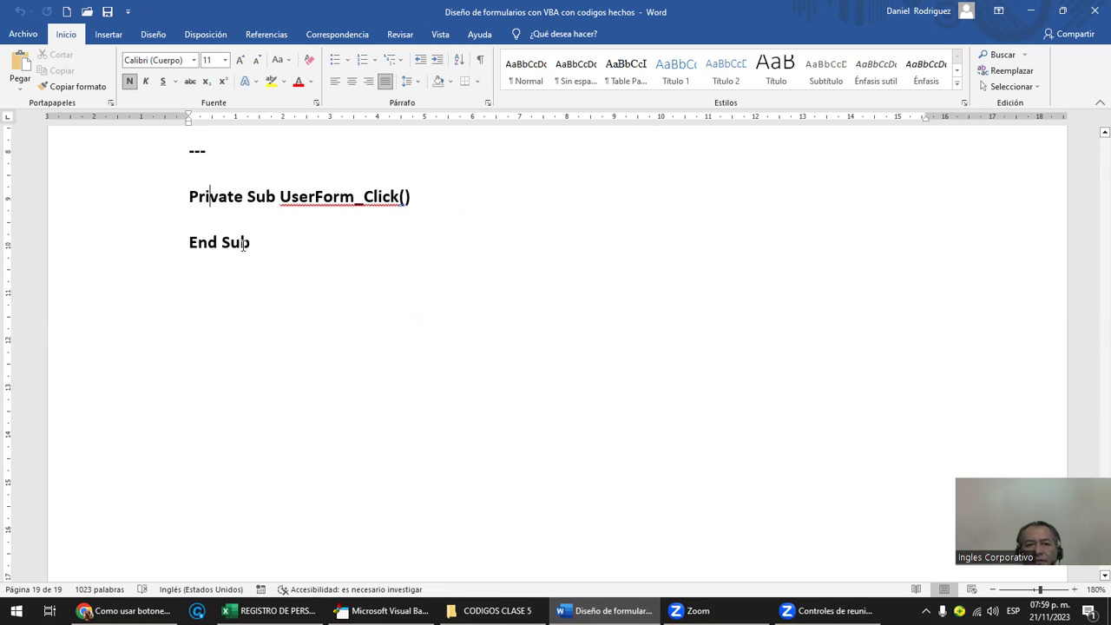
scroll(290, 307, "down", 1)
scroll(290, 307, "up", 1)
key("Left")
key("Left")
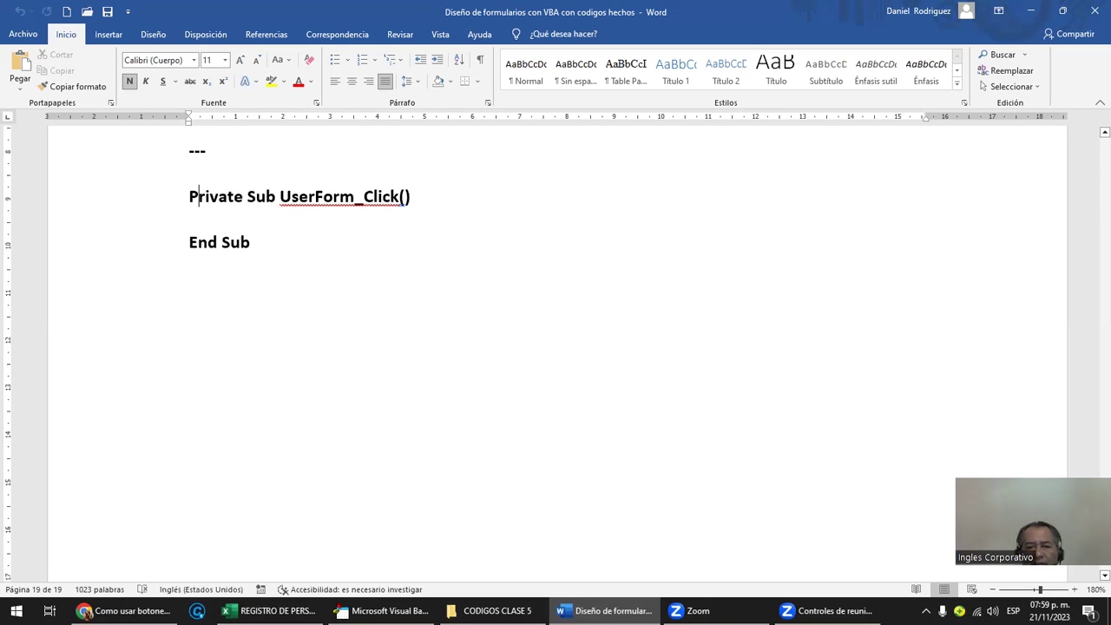
mouse_move(382, 611)
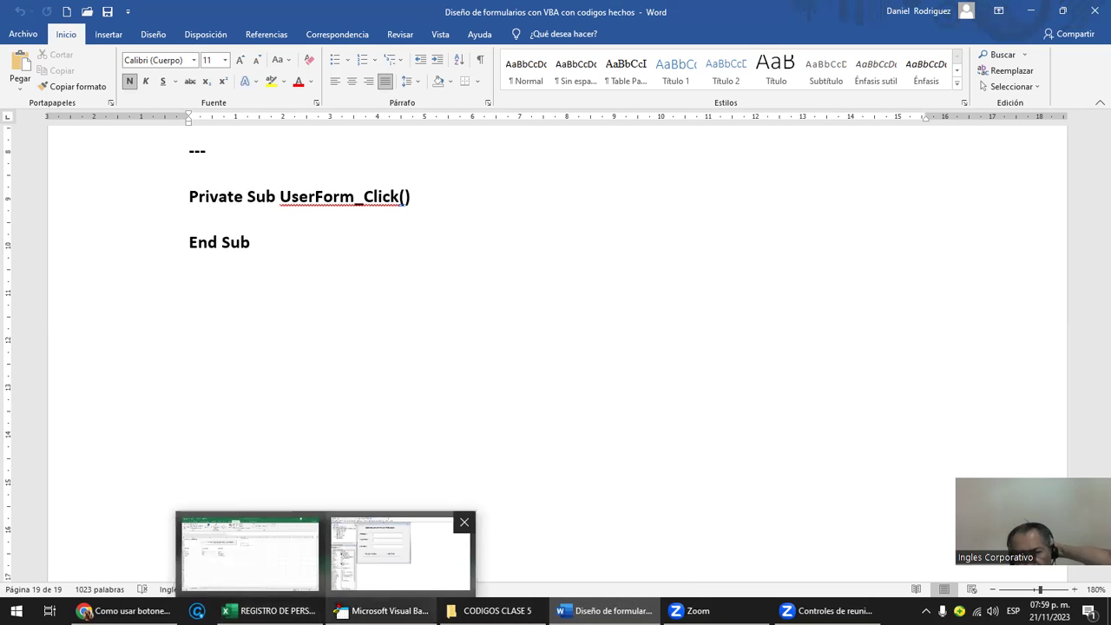
Step: Insert an ActiveX command button on the PERSONAL sheet spanning columns F to I
left_click(399, 551)
left_click(269, 611)
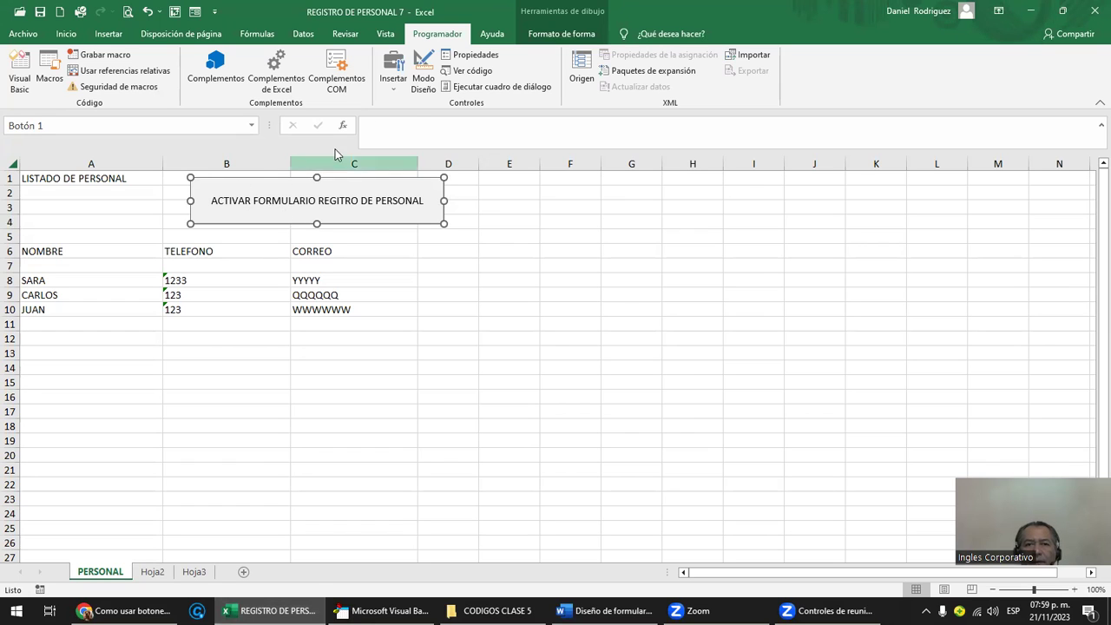
left_click(394, 87)
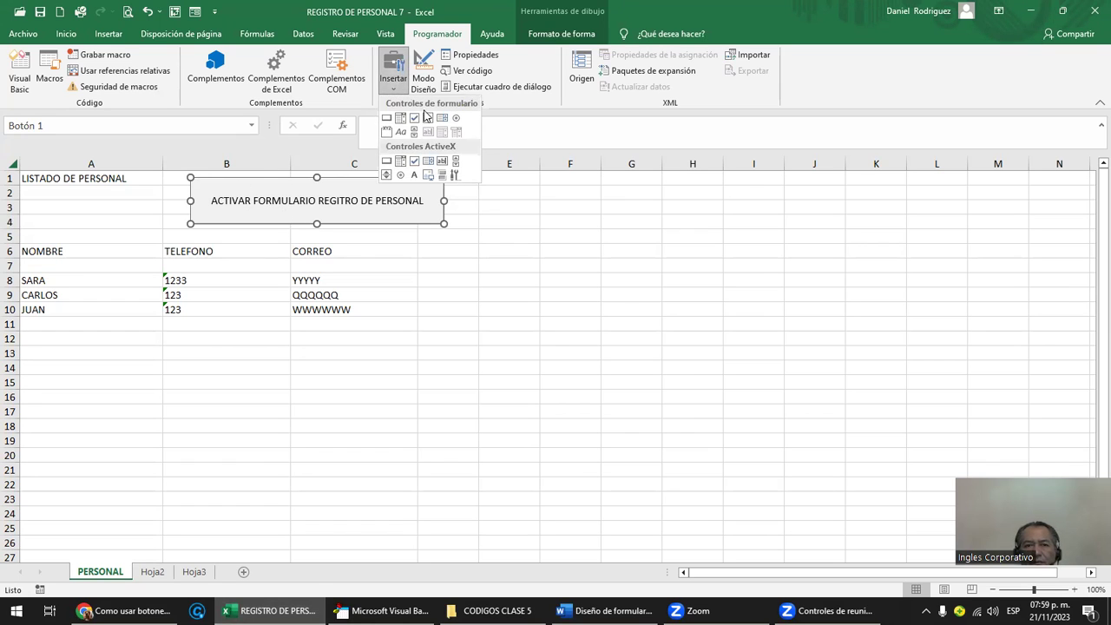
left_click(387, 165)
left_click_drag(562, 214, 759, 296)
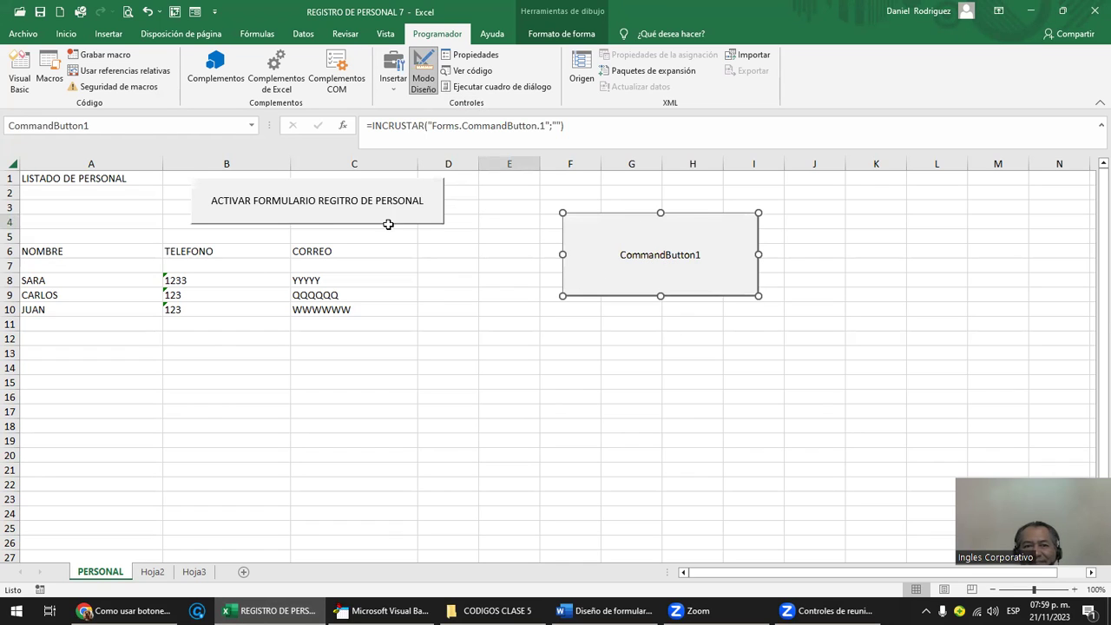
Step: Check the ACTIVAR FORMULARIO form button's caption and macro assignment, leaving them unchanged
left_click(338, 195)
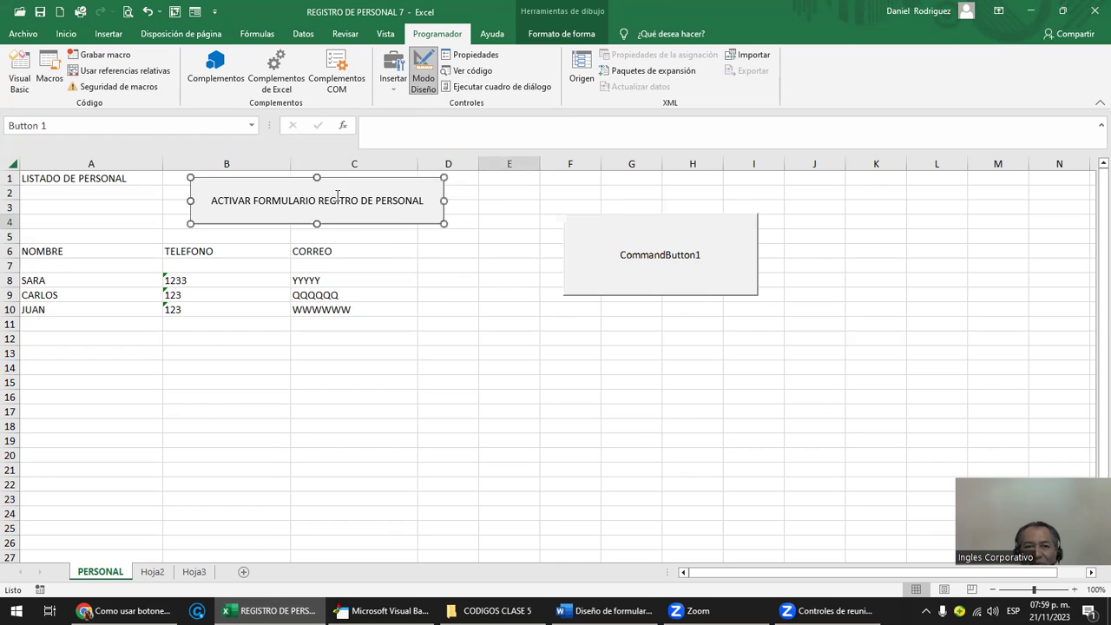
left_click(256, 195)
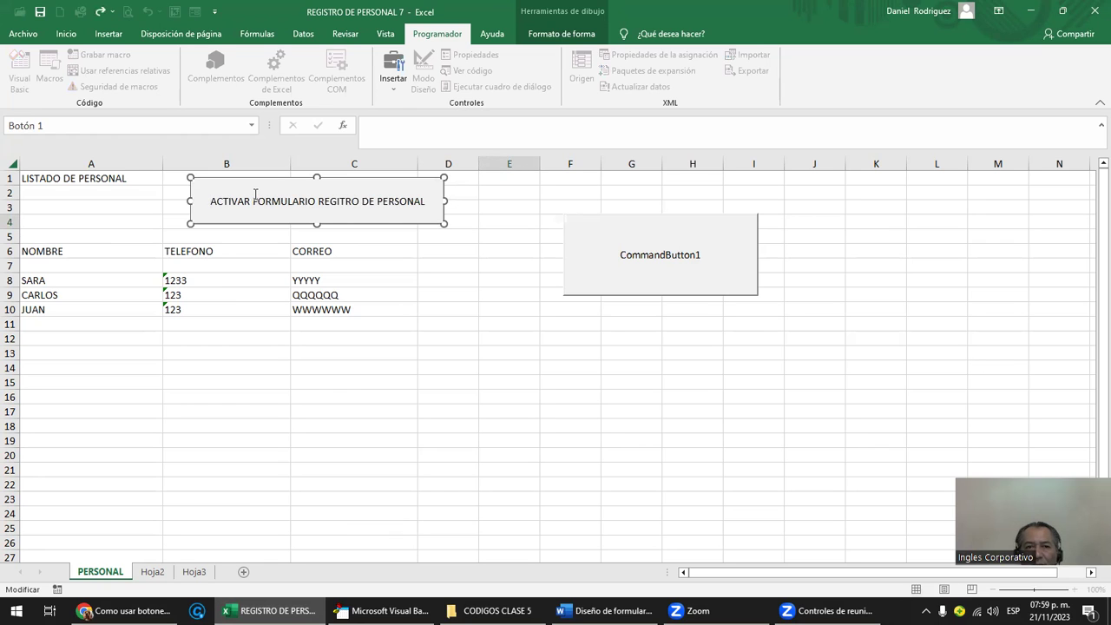
left_click(395, 297)
right_click(345, 208)
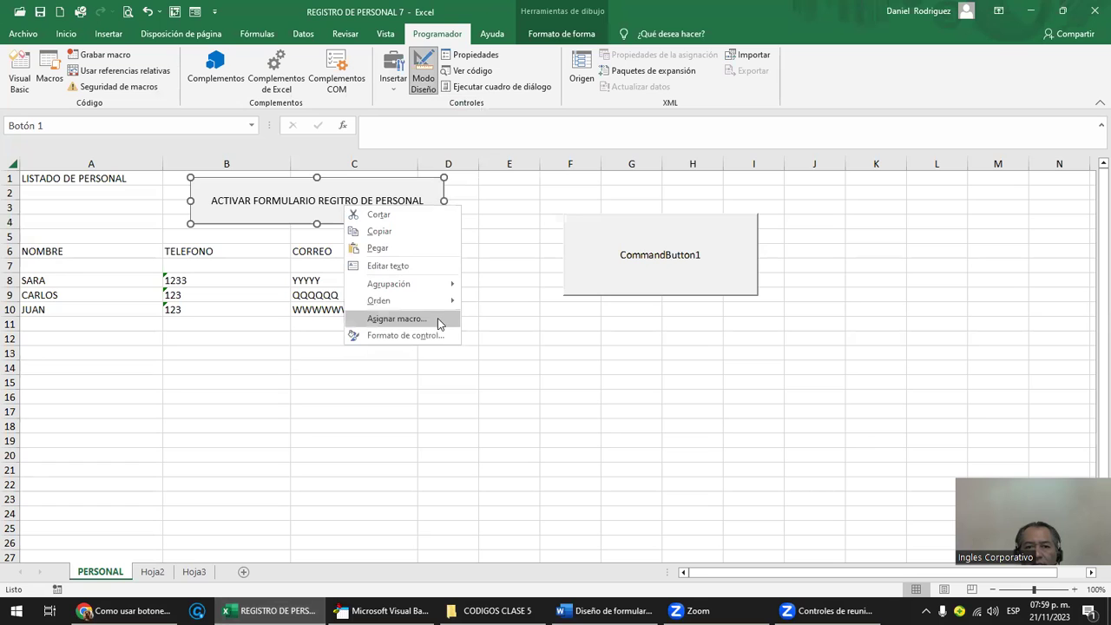
left_click(437, 317)
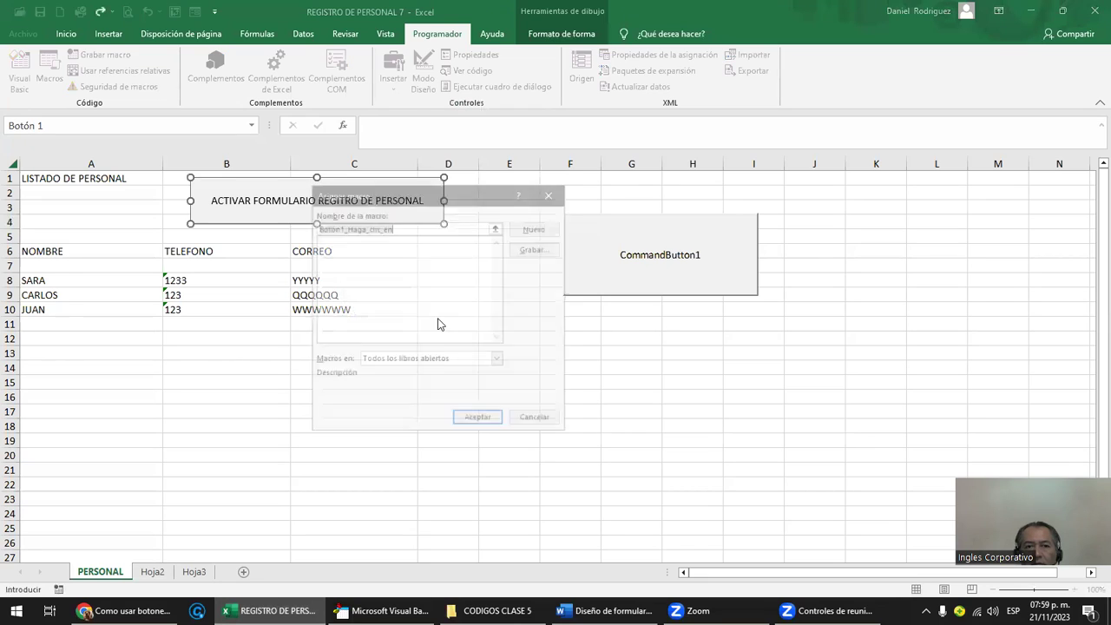
left_click(551, 192)
Step: Write 'Load PERSONAL' in CommandButton1's click procedure
left_click(575, 350)
double_click(628, 244)
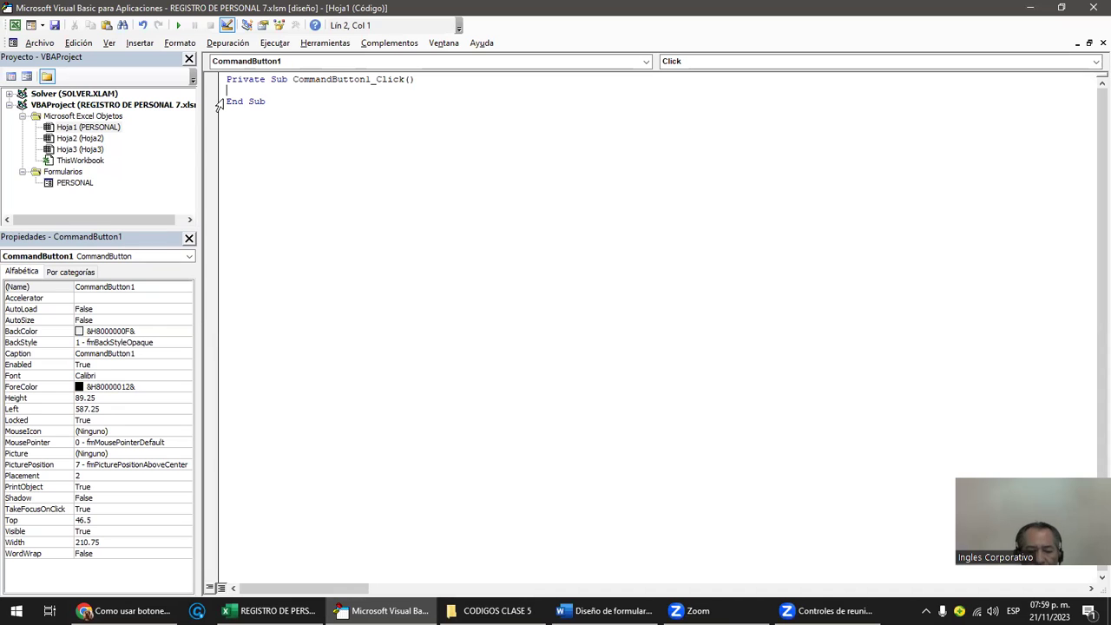
type("LOAD")
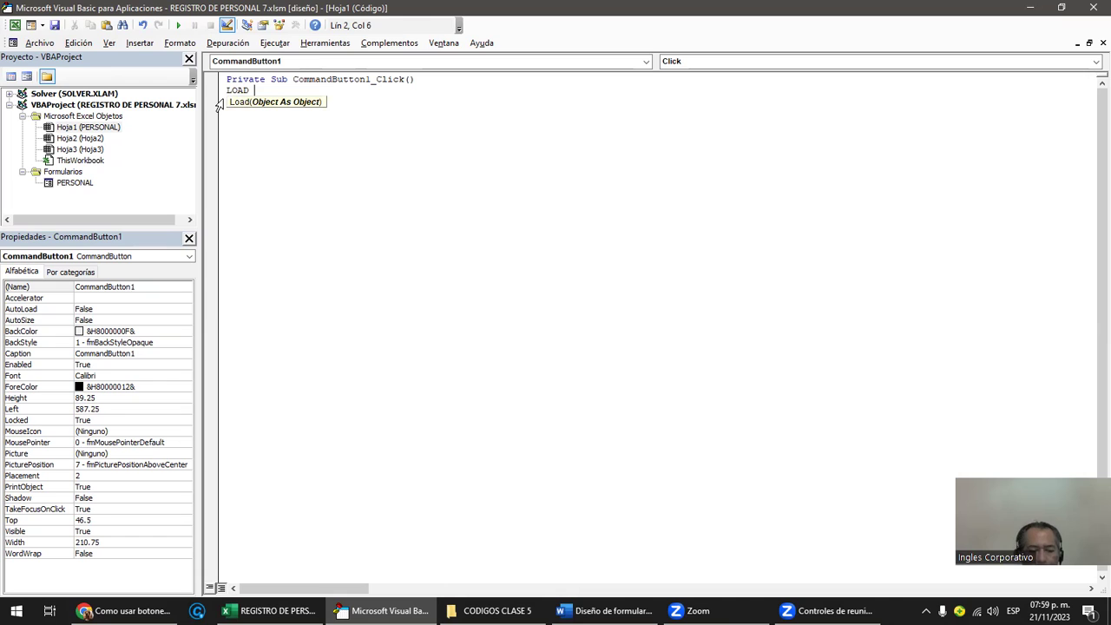
type(" F")
key("Return")
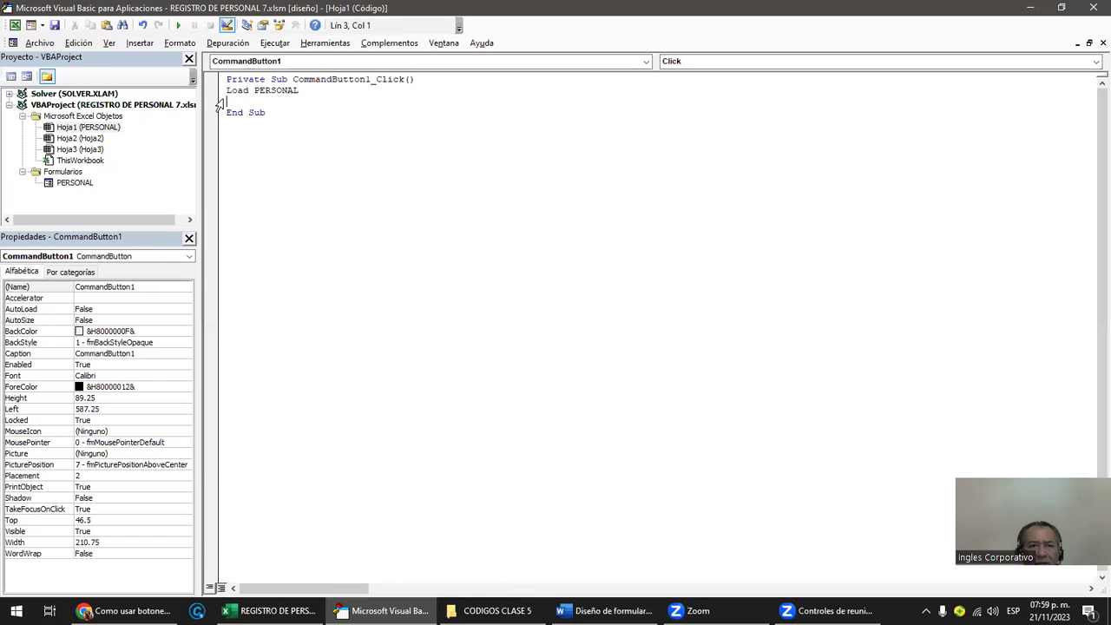
type("S")
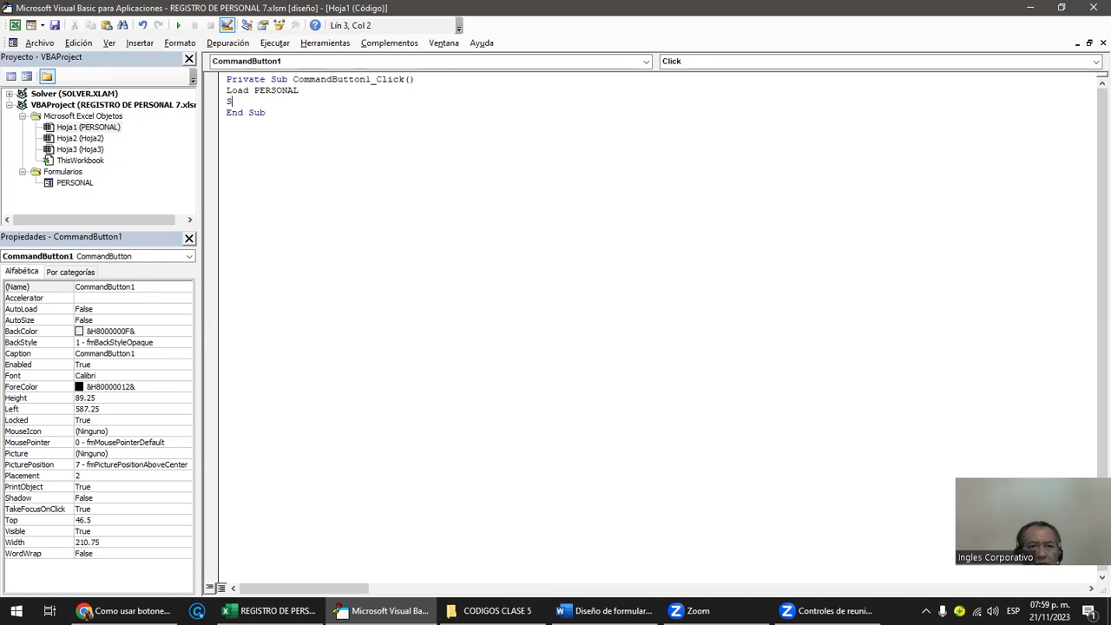
Step: Run the code, open the PERSONAL form's design view, and shrink the editor window
left_click(180, 26)
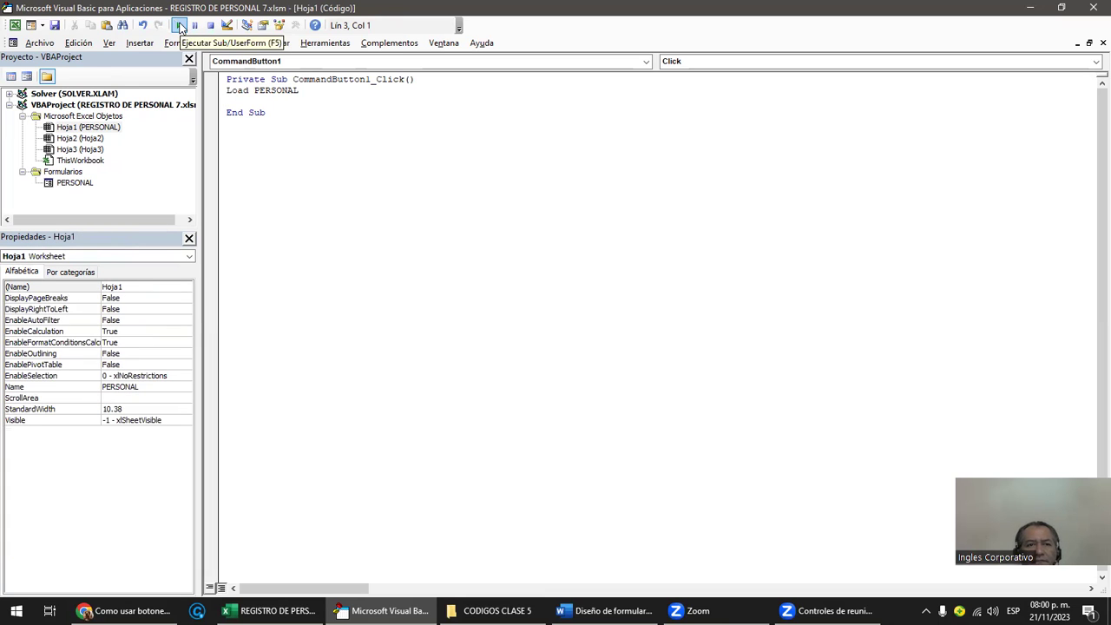
left_click(78, 183)
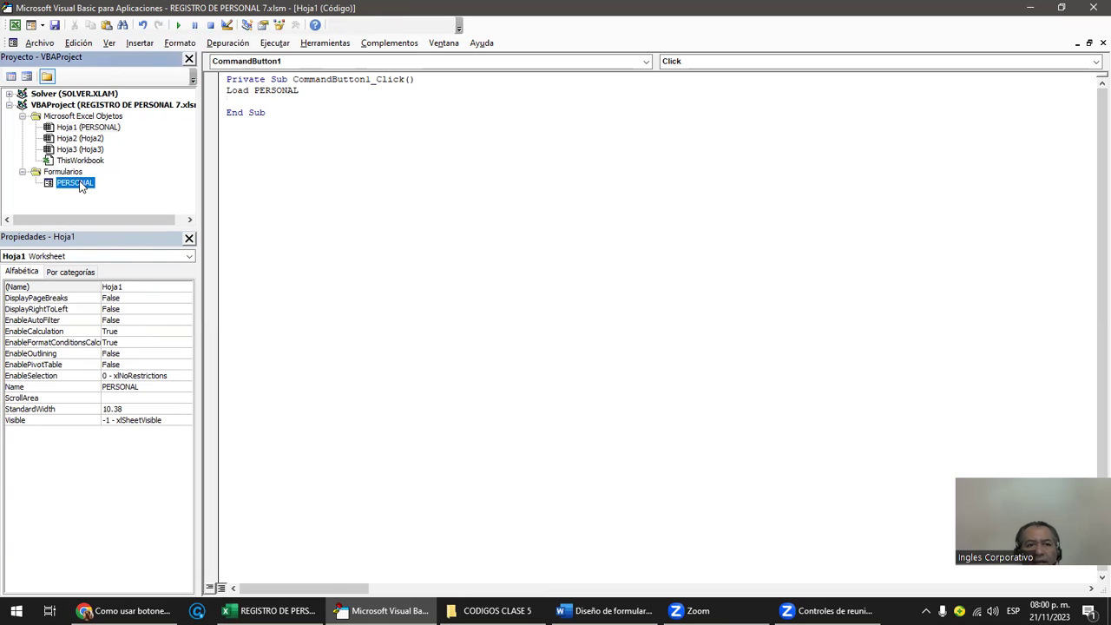
double_click(78, 183)
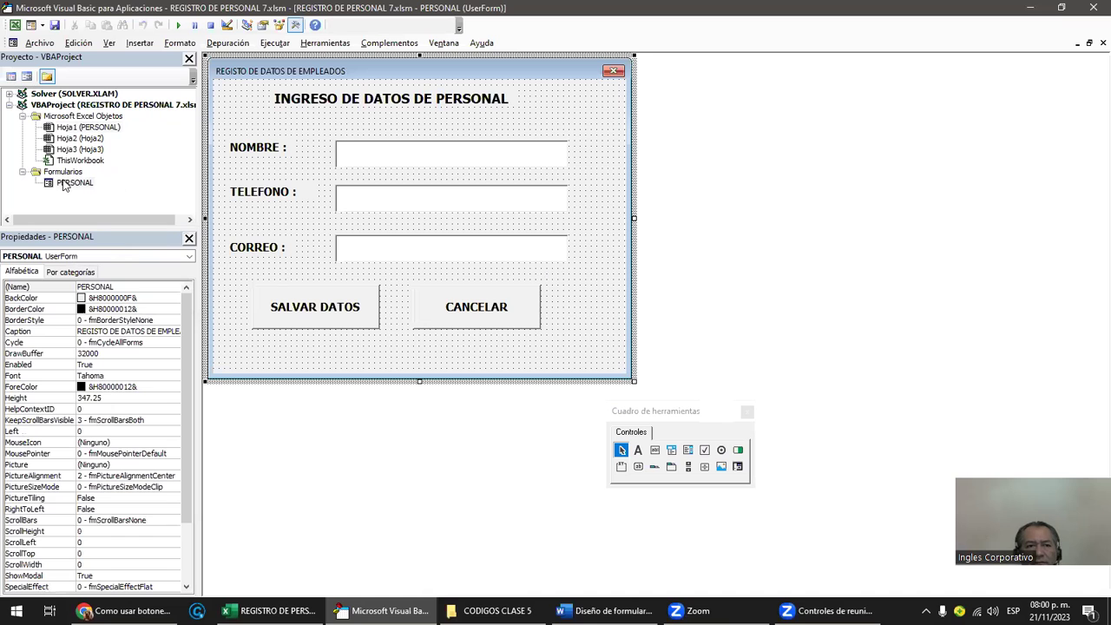
double_click(652, 21)
left_click(1081, 83)
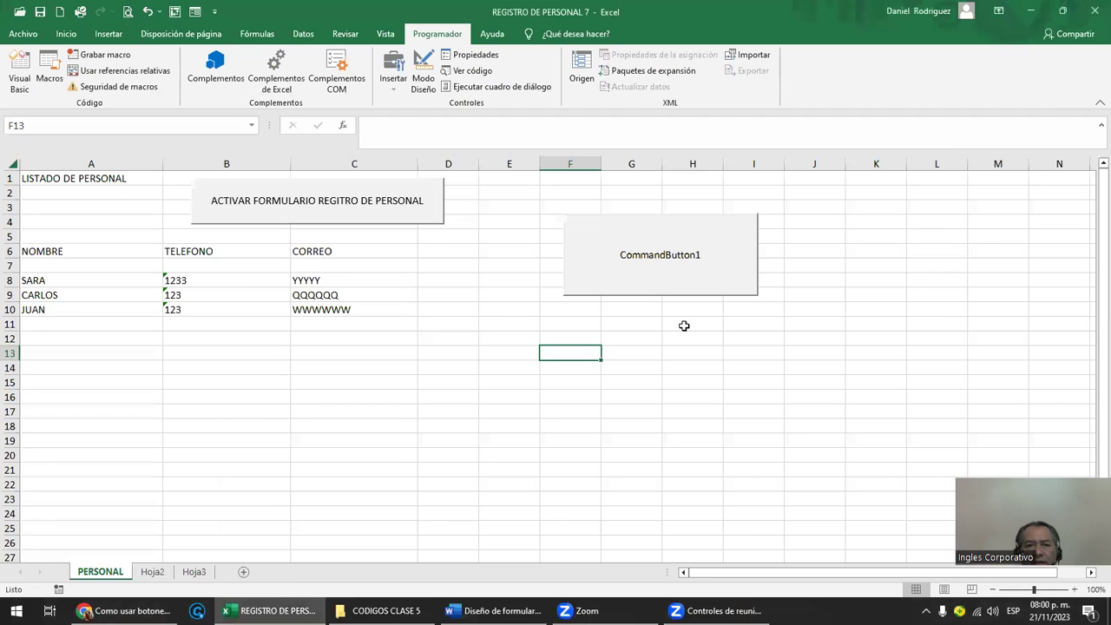
left_click(391, 218, "ctrl")
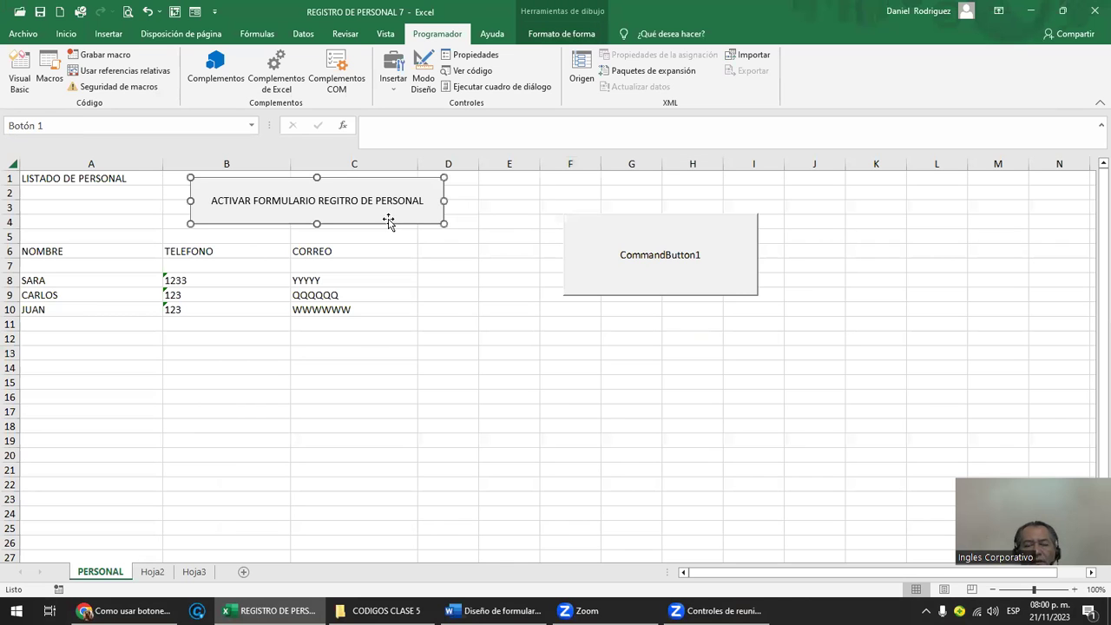
left_click(640, 255)
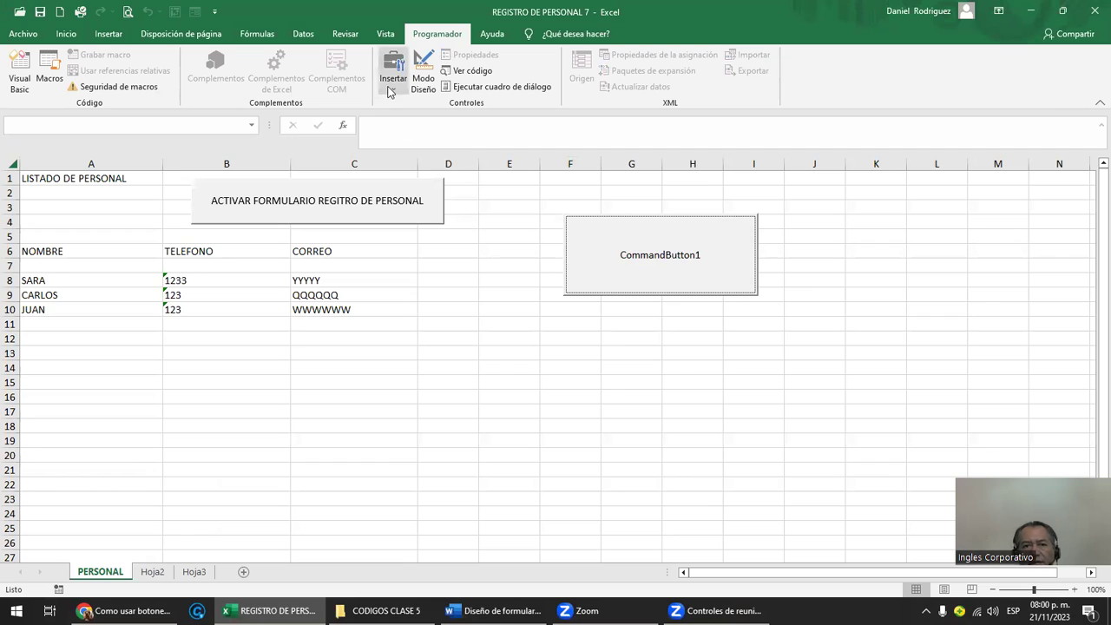
left_click(393, 77)
left_click(604, 234)
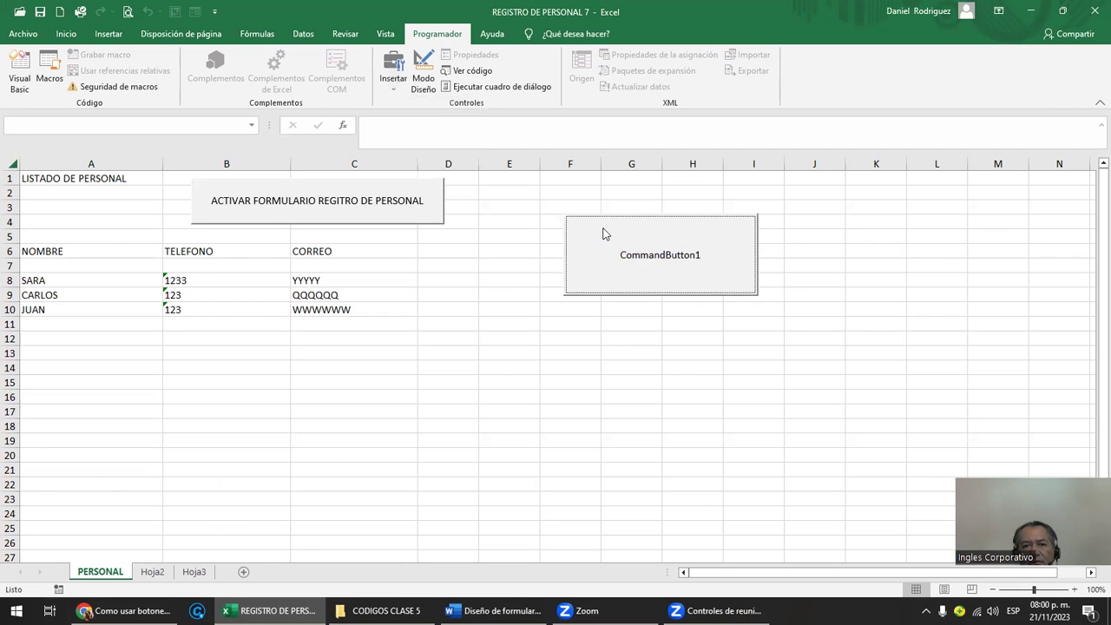
left_click(623, 229)
left_click(393, 77)
left_click(424, 78)
left_click(423, 78)
left_click(622, 250)
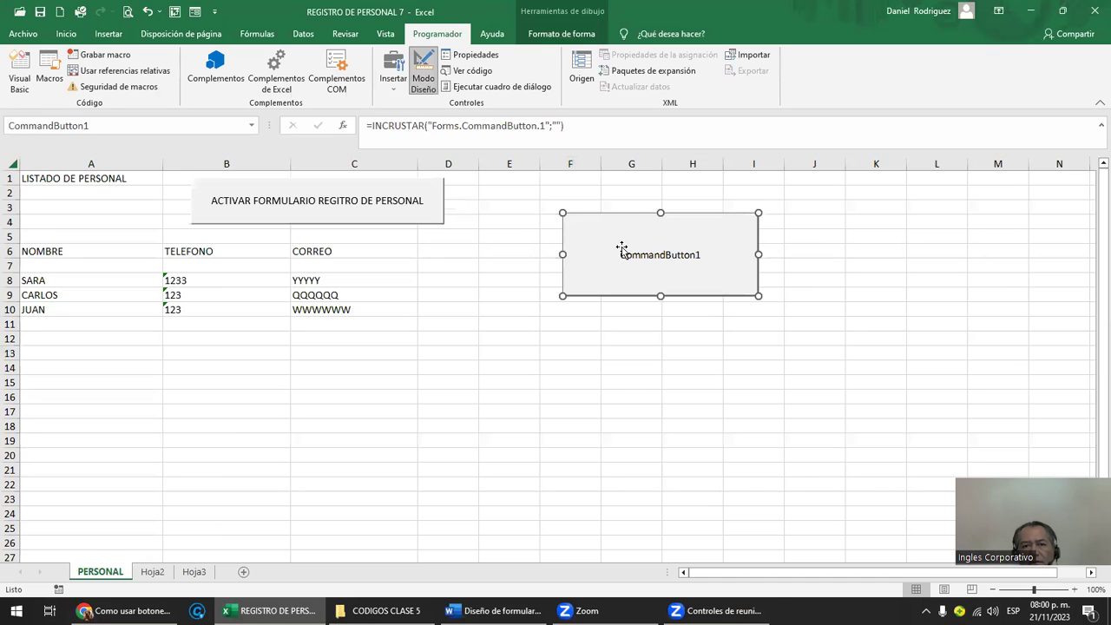
double_click(621, 250)
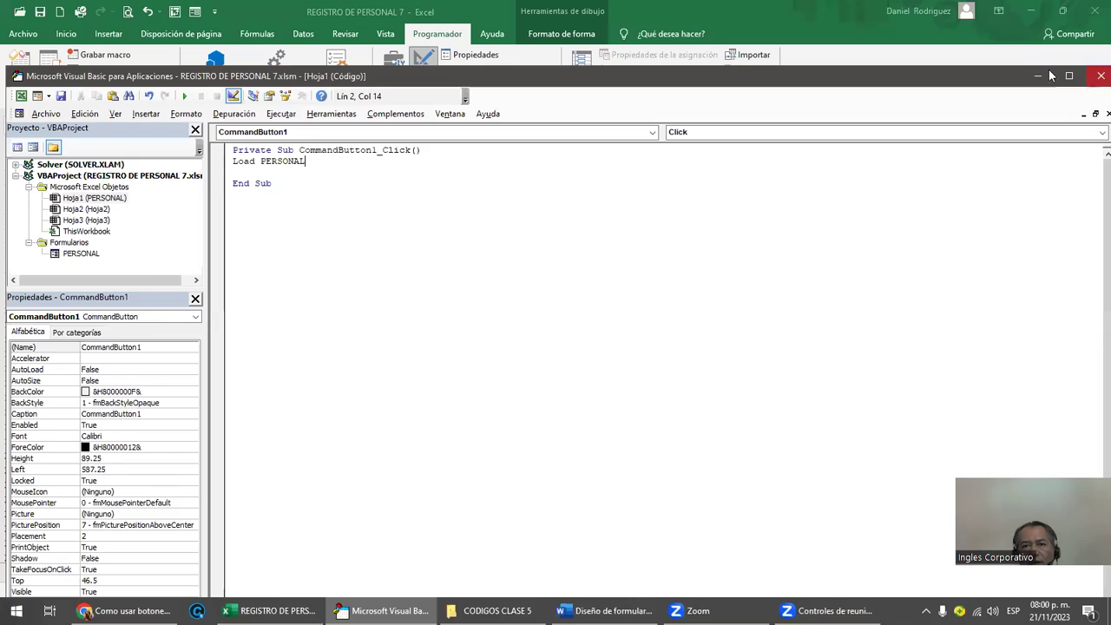
left_click(1099, 76)
left_click(424, 78)
left_click(677, 224)
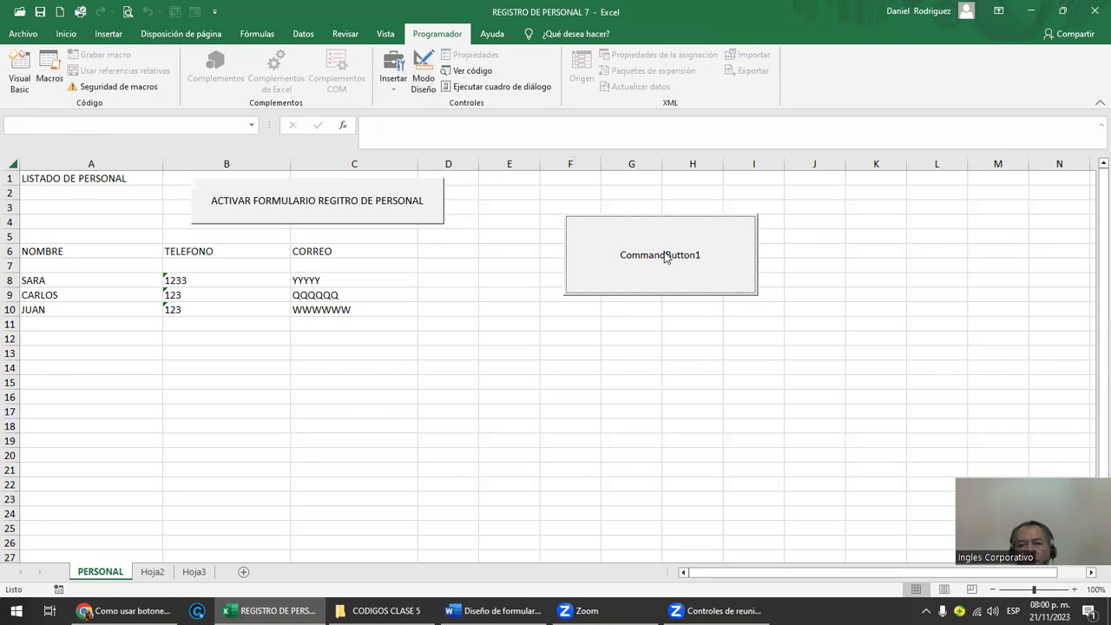